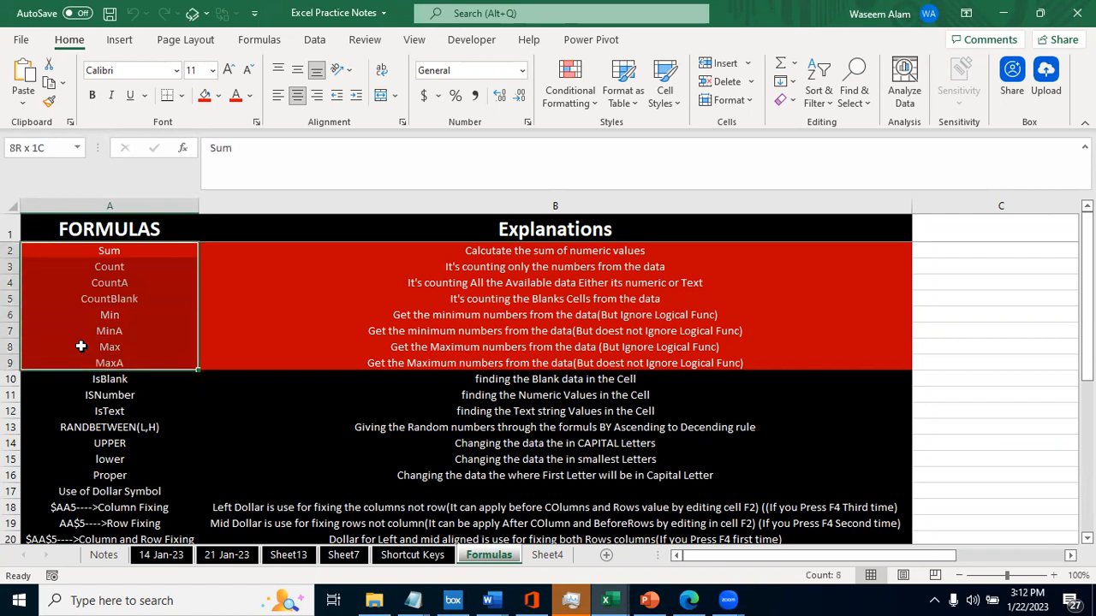
- Review the formula names from Sum to MaxA, highlighting A2:A9 and the Min to MaxA group in A6:A9
{"action": "key", "text": "Down"}
{"action": "key", "text": "Down"}
{"action": "key", "text": "Down"}
{"action": "key", "text": "Down"}
{"action": "key", "text": "Down"}
{"action": "key", "text": "Down"}
{"action": "key", "text": "Down"}
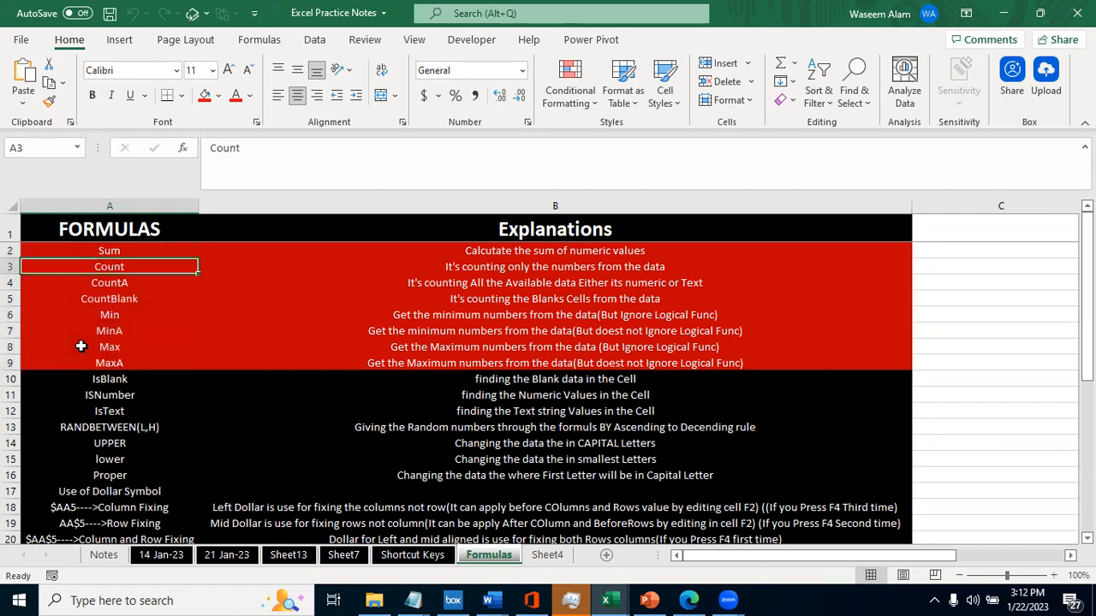
{"action": "key", "text": "shift+Up"}
{"action": "key", "text": "shift+Up"}
{"action": "key", "text": "shift+Up"}
{"action": "key", "text": "shift+Up"}
{"action": "key", "text": "shift+Up"}
{"action": "key", "text": "shift+Up"}
{"action": "key", "text": "shift+Up"}
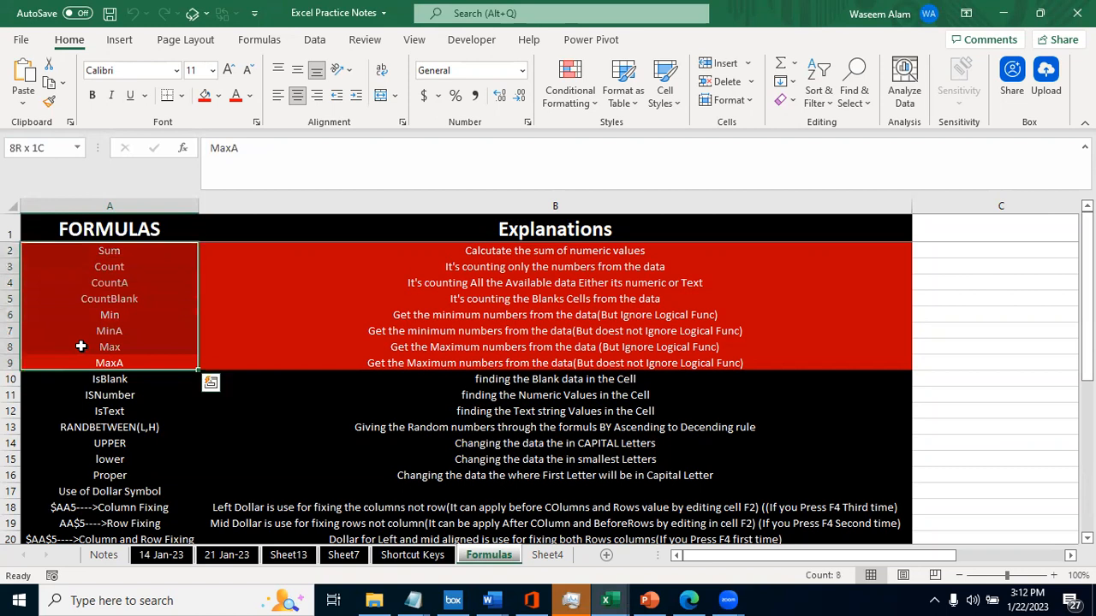
{"action": "key", "text": "Up"}
{"action": "key", "text": "Up"}
{"action": "key", "text": "Up"}
{"action": "key", "text": "shift+Down"}
{"action": "key", "text": "shift+Down"}
{"action": "key", "text": "shift+Down"}
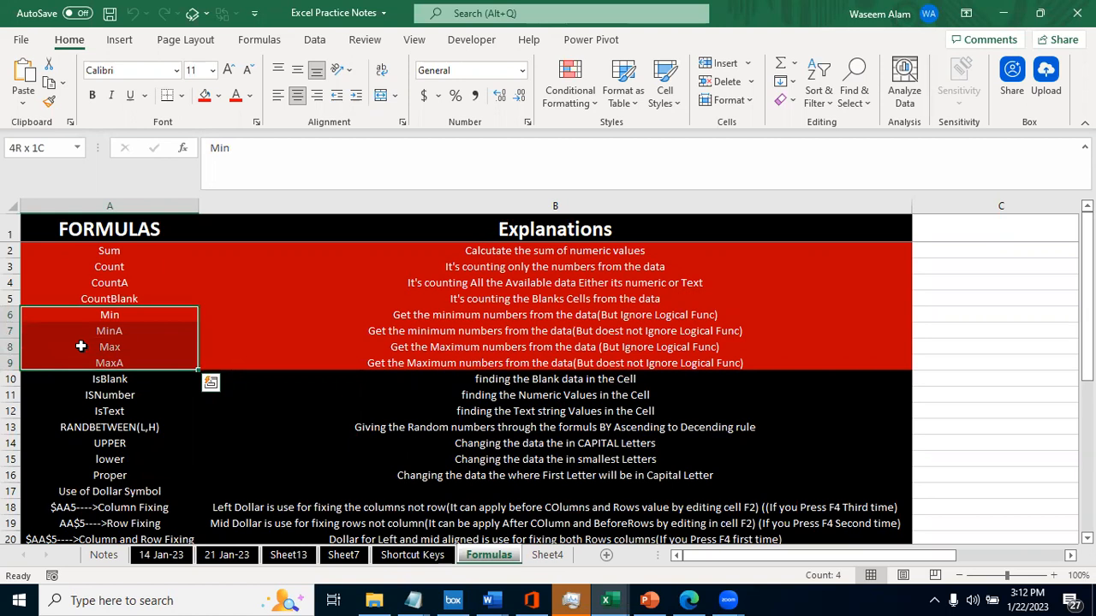
- Examine the Min and MinA entries with their explanations, and step through Max and MaxA below them
{"action": "left_click", "coordinate": [108, 331]}
{"action": "key", "text": "Up"}
{"action": "key", "text": "Tab"}
{"action": "key", "text": "Return"}
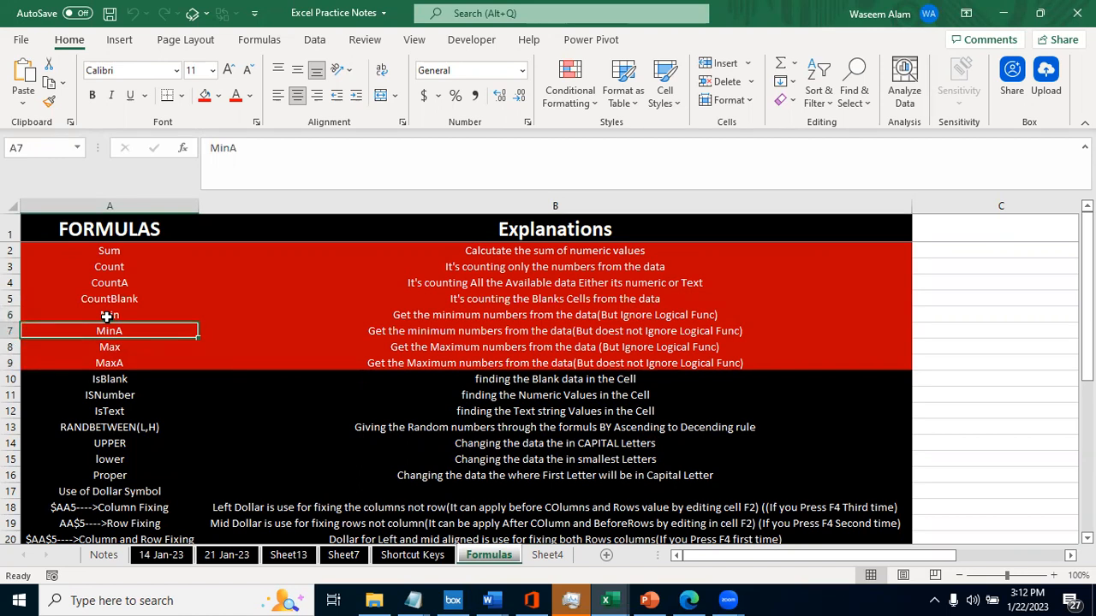
{"action": "key", "text": "Tab"}
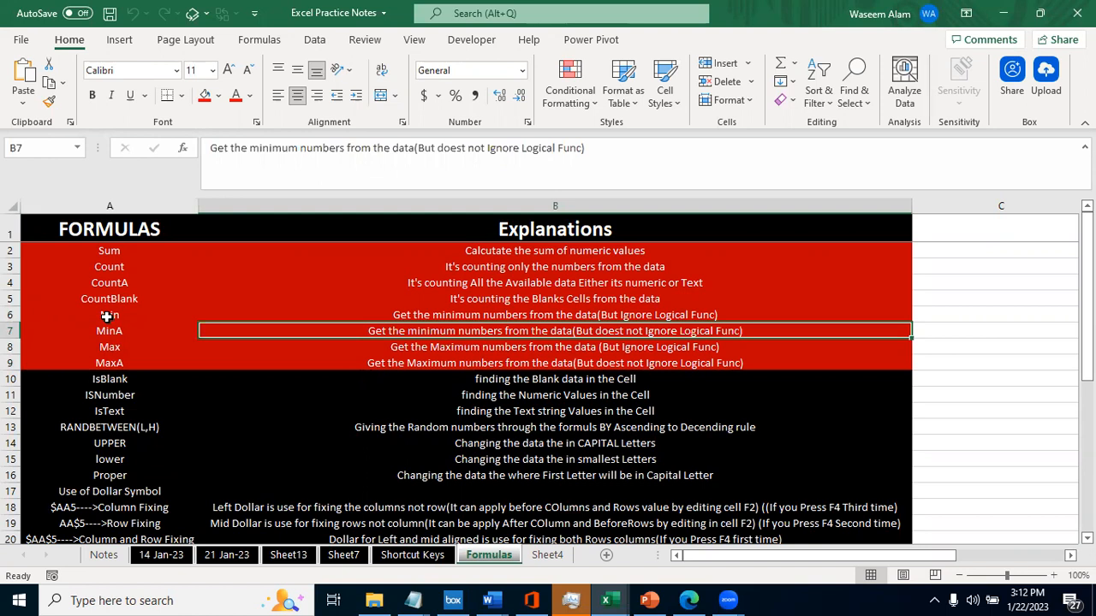
{"action": "key", "text": "Left"}
{"action": "key", "text": "Down"}
{"action": "key", "text": "Down"}
{"action": "key", "text": "Up"}
{"action": "key", "text": "Up"}
{"action": "key", "text": "Down"}
{"action": "key", "text": "Down"}
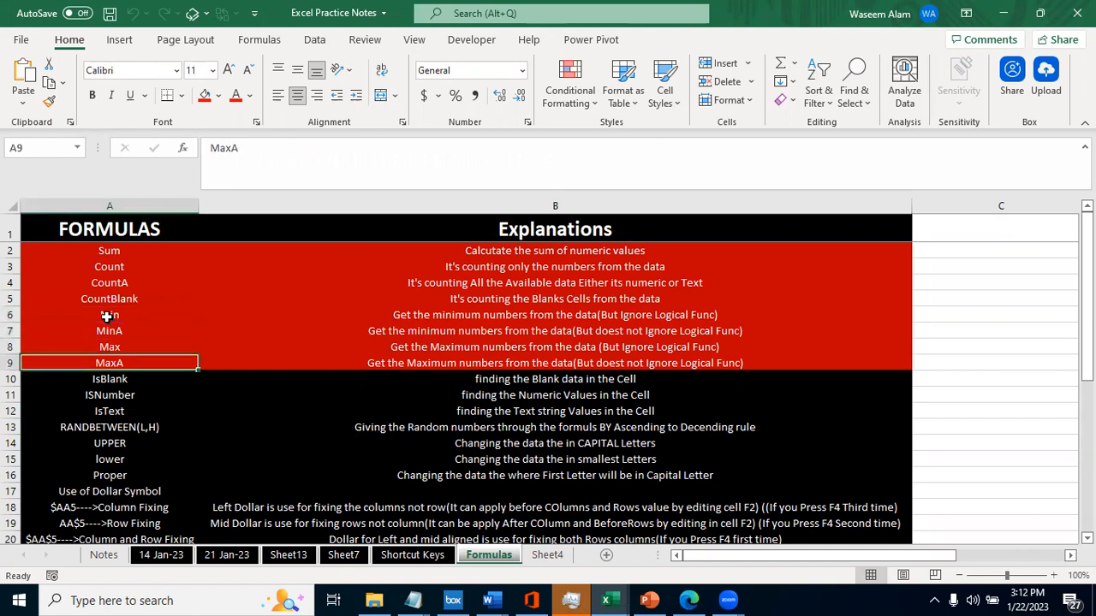
- Go through the red formula group, comparing the MaxA and Min explanations, and continue to the IsBlank entry
{"action": "key", "text": "shift+Up"}
{"action": "key", "text": "shift+Up"}
{"action": "key", "text": "shift+Up"}
{"action": "key", "text": "shift+Up"}
{"action": "key", "text": "shift+Up"}
{"action": "key", "text": "shift+Up"}
{"action": "key", "text": "shift+Up"}
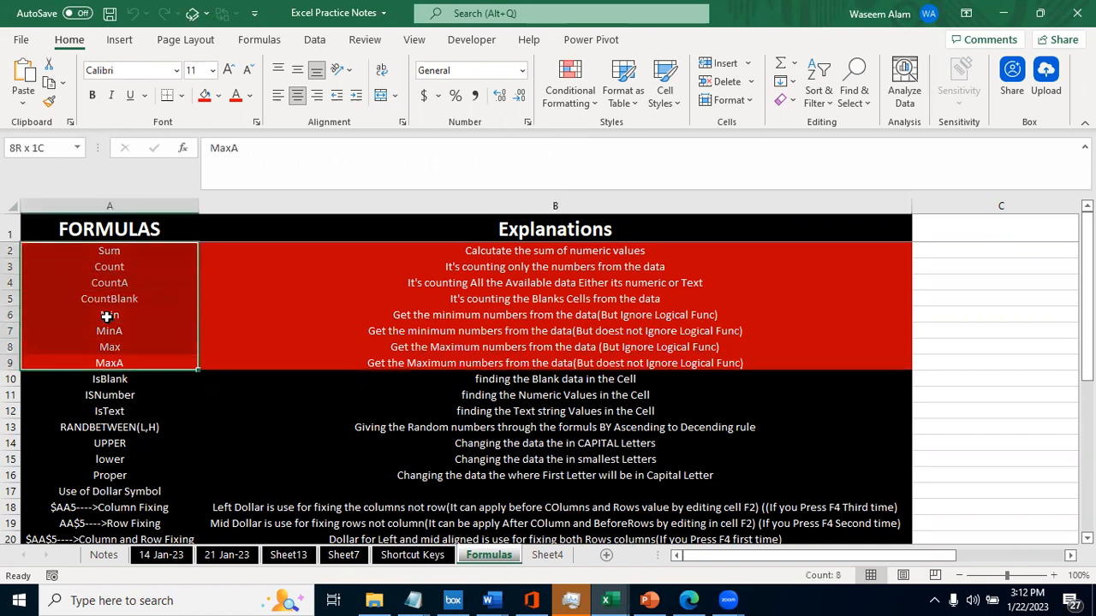
{"action": "key", "text": "shift+Right"}
{"action": "key", "text": "shift+Right"}
{"action": "key", "text": "Left"}
{"action": "key", "text": "Right"}
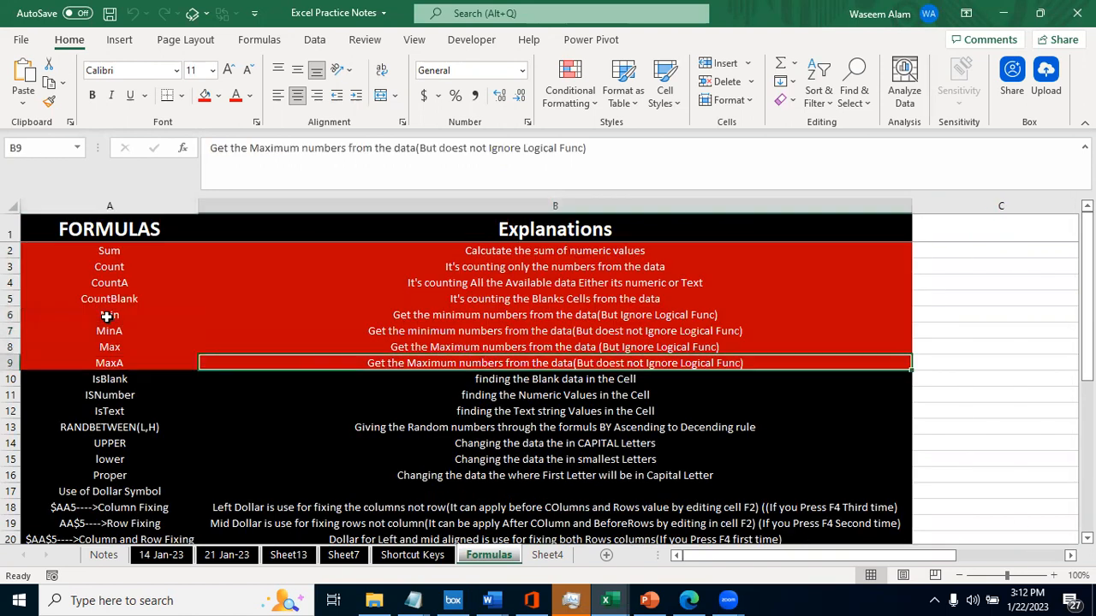
{"action": "key", "text": "Left"}
{"action": "key", "text": "Down"}
{"action": "key", "text": "Up"}
{"action": "key", "text": "shift+Up"}
{"action": "key", "text": "shift+Up"}
{"action": "key", "text": "shift+Up"}
{"action": "key", "text": "Right"}
{"action": "key", "text": "Up"}
{"action": "key", "text": "Up"}
{"action": "key", "text": "Up"}
{"action": "key", "text": "Left"}
{"action": "key", "text": "Right"}
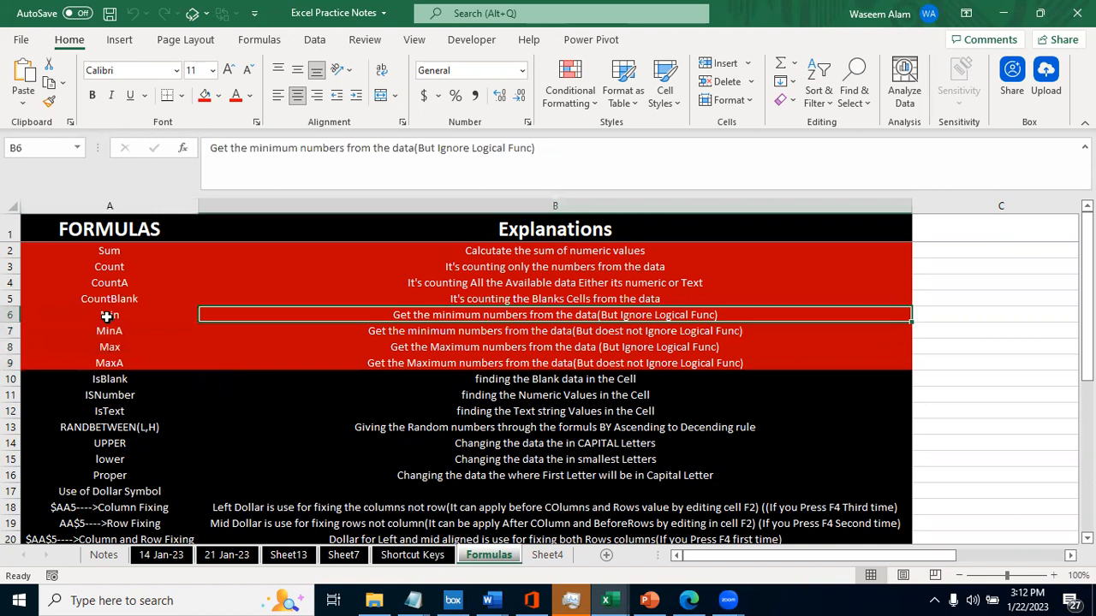
{"action": "key", "text": "Left"}
{"action": "key", "text": "shift+Down"}
{"action": "key", "text": "Down"}
{"action": "key", "text": "Down"}
{"action": "key", "text": "Down"}
{"action": "key", "text": "Down"}
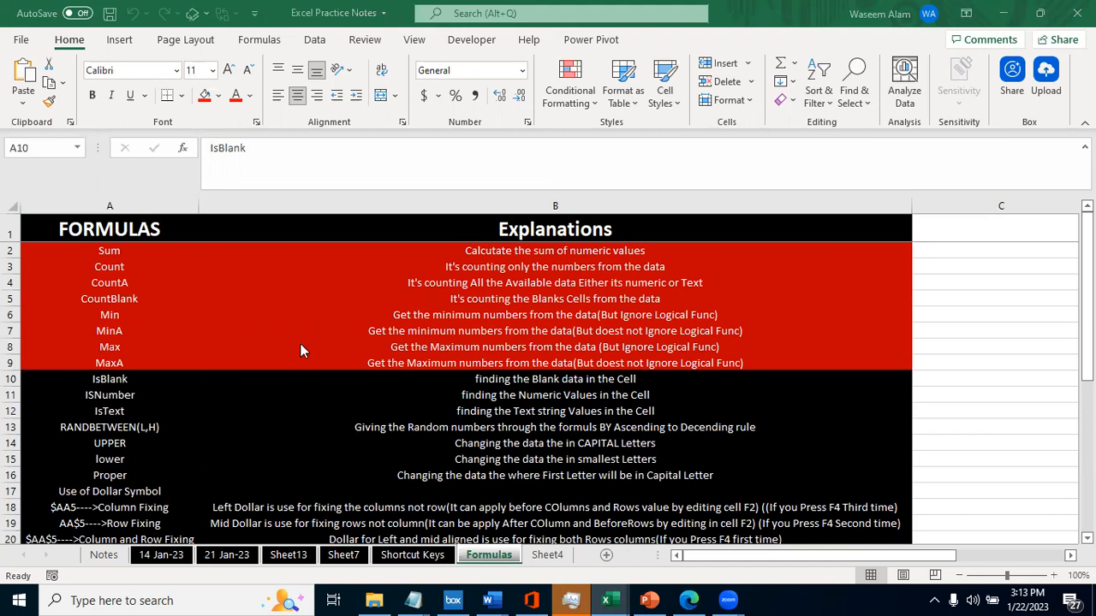
- Highlight the red block of formula names in A2:A9, extending upward from MaxA to Sum
{"action": "left_click", "coordinate": [161, 384]}
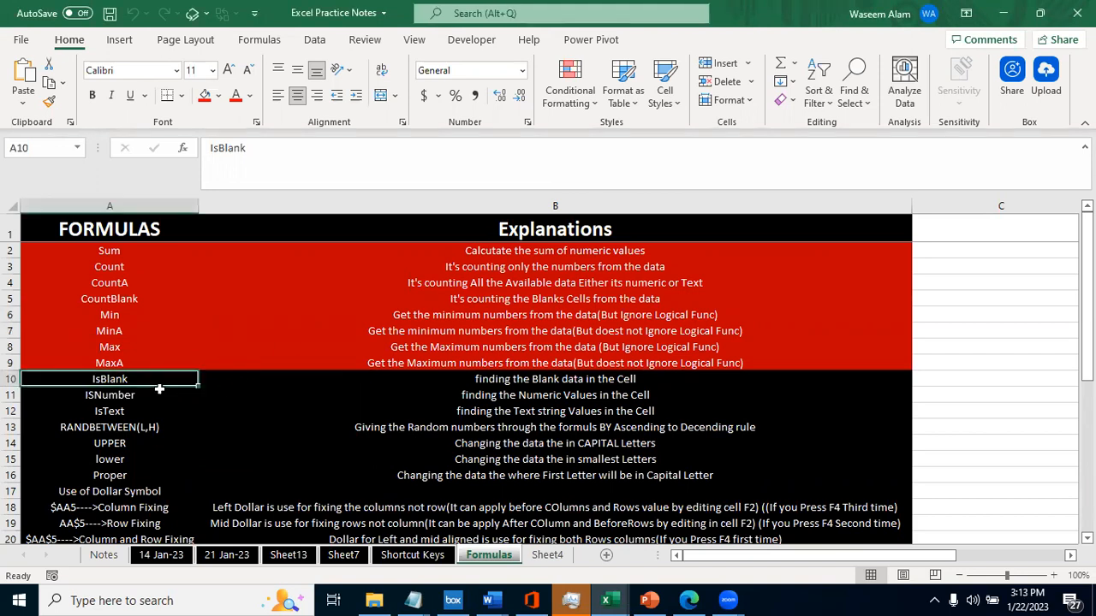
{"action": "key", "text": "Up"}
{"action": "key", "text": "ctrl+shift+Up"}
{"action": "key", "text": "shift+Down"}
{"action": "key", "text": "shift+Down"}
{"action": "key", "text": "shift+Up"}
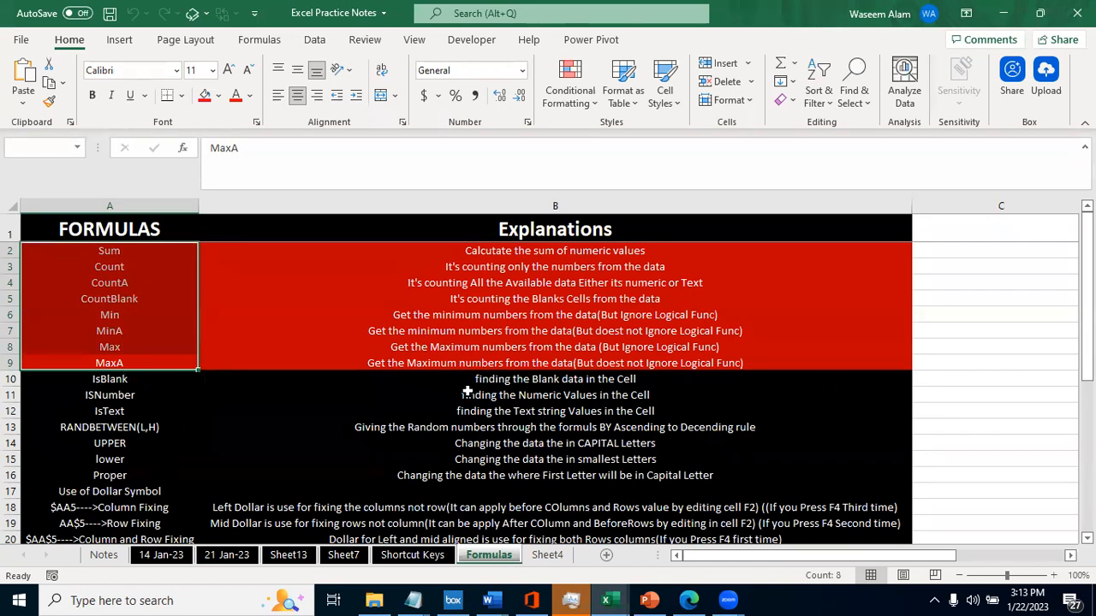
{"action": "key", "text": "alt+Tab"}
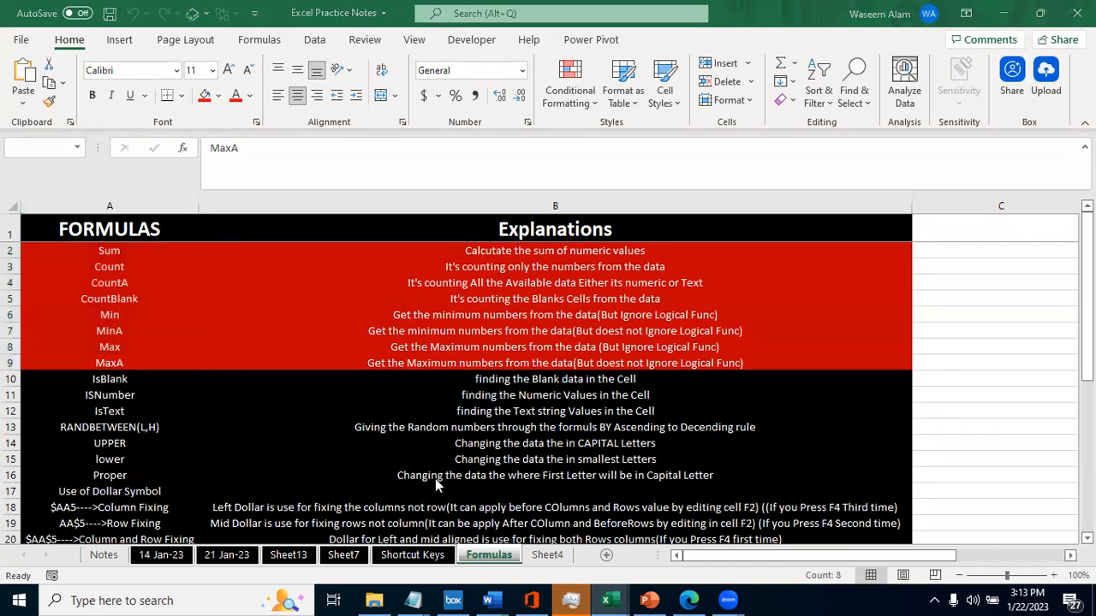
{"action": "key", "text": "alt+Tab"}
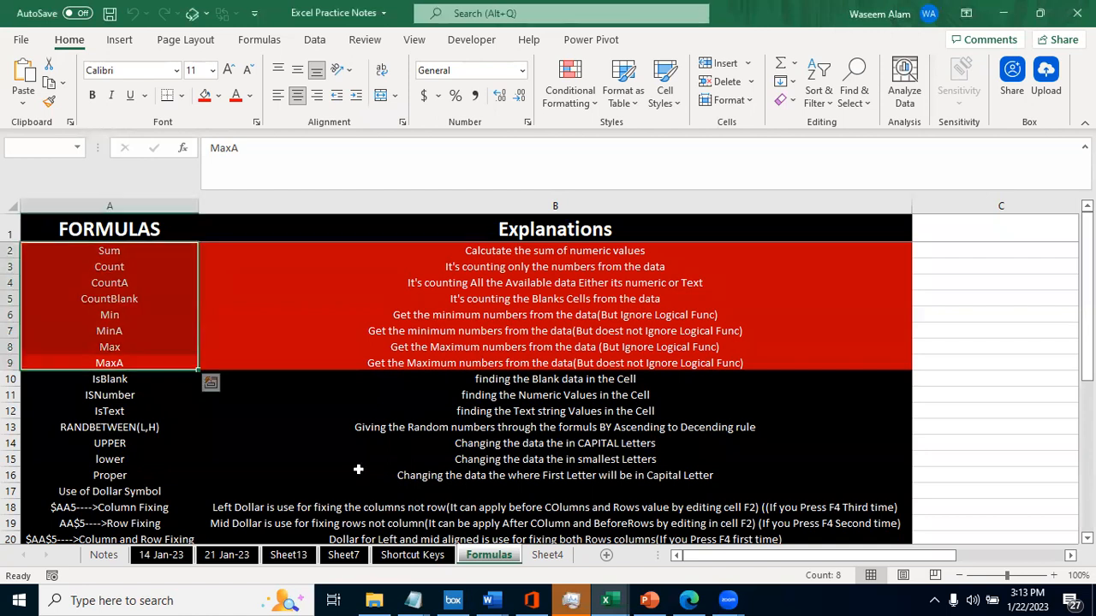
{"action": "left_click", "coordinate": [160, 299]}
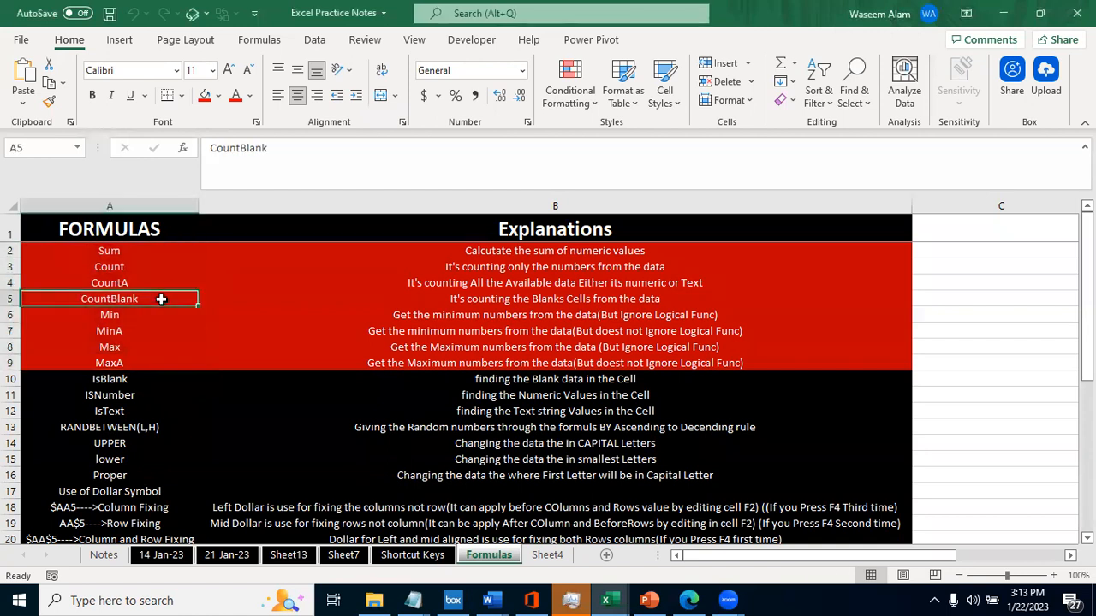
{"action": "left_click", "coordinate": [122, 423]}
{"action": "left_click", "coordinate": [119, 389]}
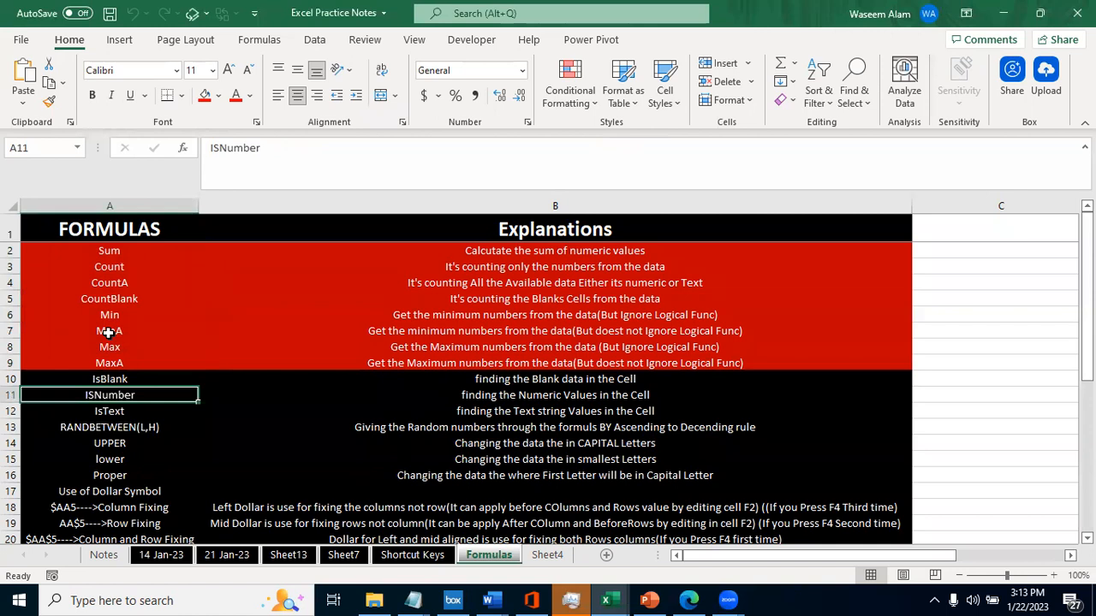
{"action": "key", "text": "Up"}
{"action": "key", "text": "Up"}
{"action": "key", "text": "Down"}
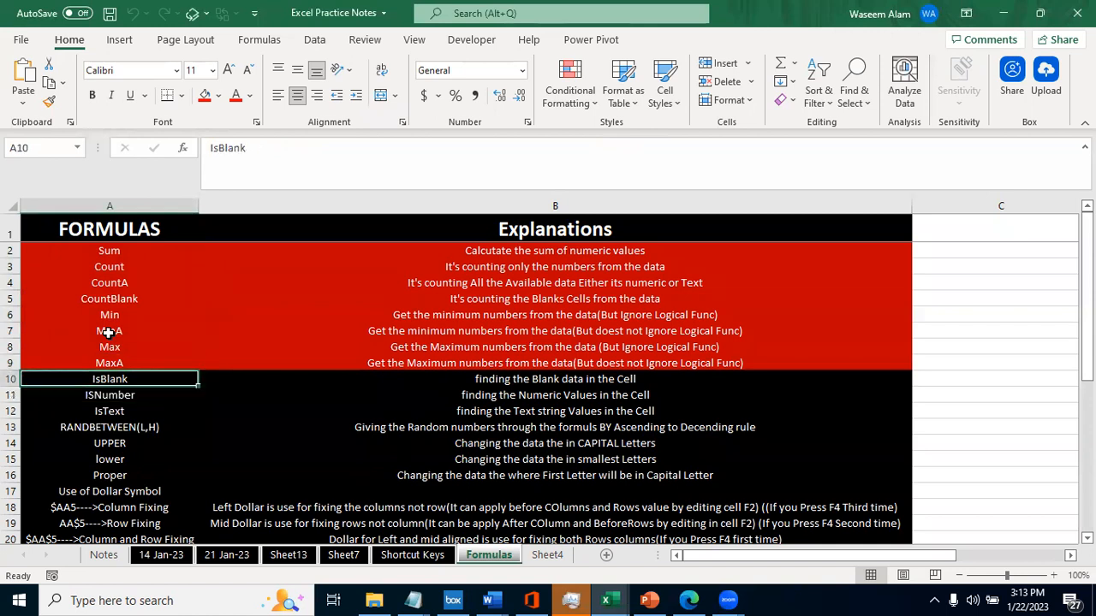
{"action": "key", "text": "Up"}
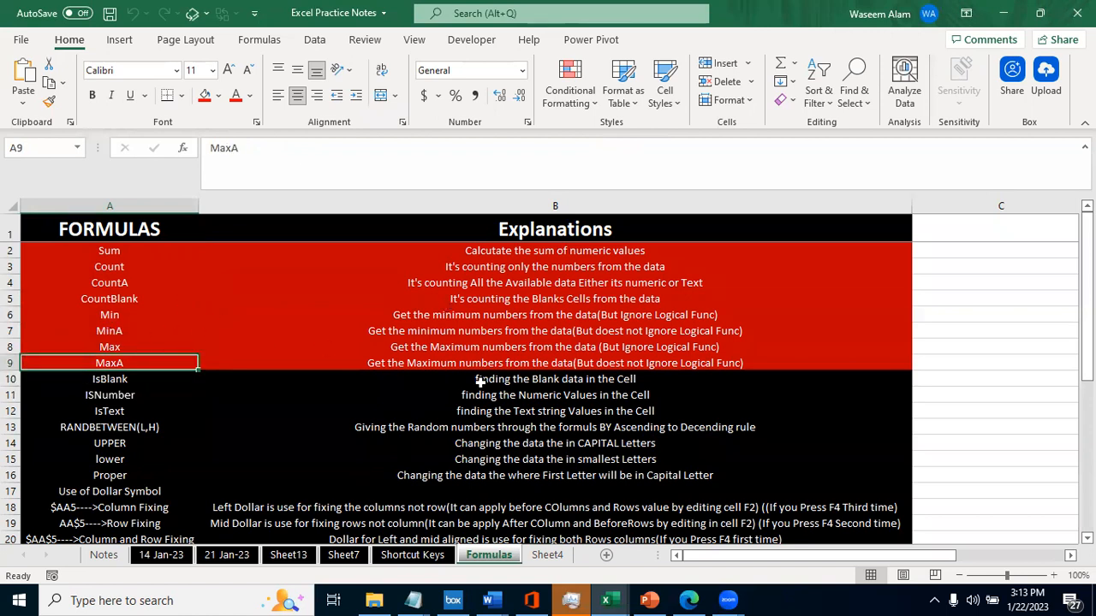
{"action": "double_click", "coordinate": [492, 558]}
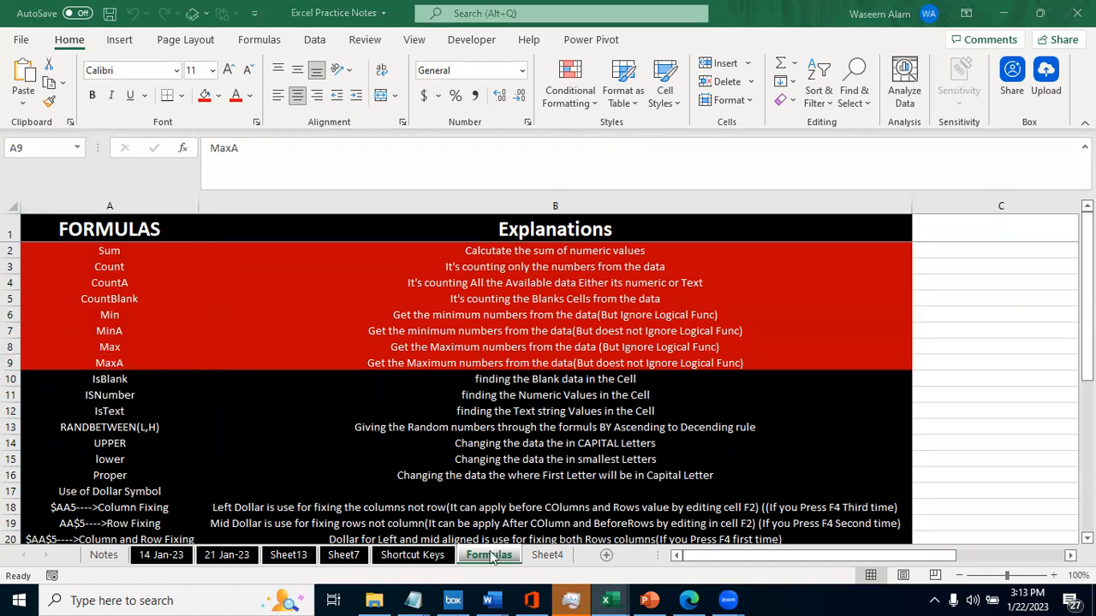
{"action": "key", "text": "Return"}
- Highlight the formula names from IsBlank to Proper in A10:A16
{"action": "left_click", "coordinate": [86, 377]}
{"action": "key", "text": "shift+Down"}
{"action": "key", "text": "shift+Down"}
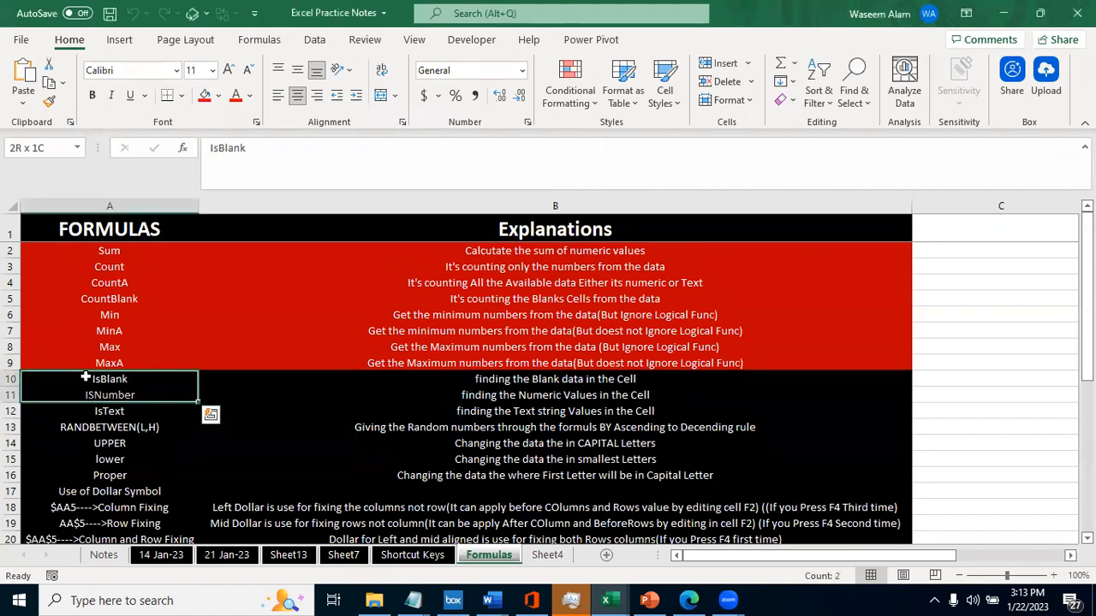
{"action": "key", "text": "shift+Down"}
{"action": "key", "text": "shift+Down"}
{"action": "key", "text": "shift+Down"}
{"action": "key", "text": "shift+Down"}
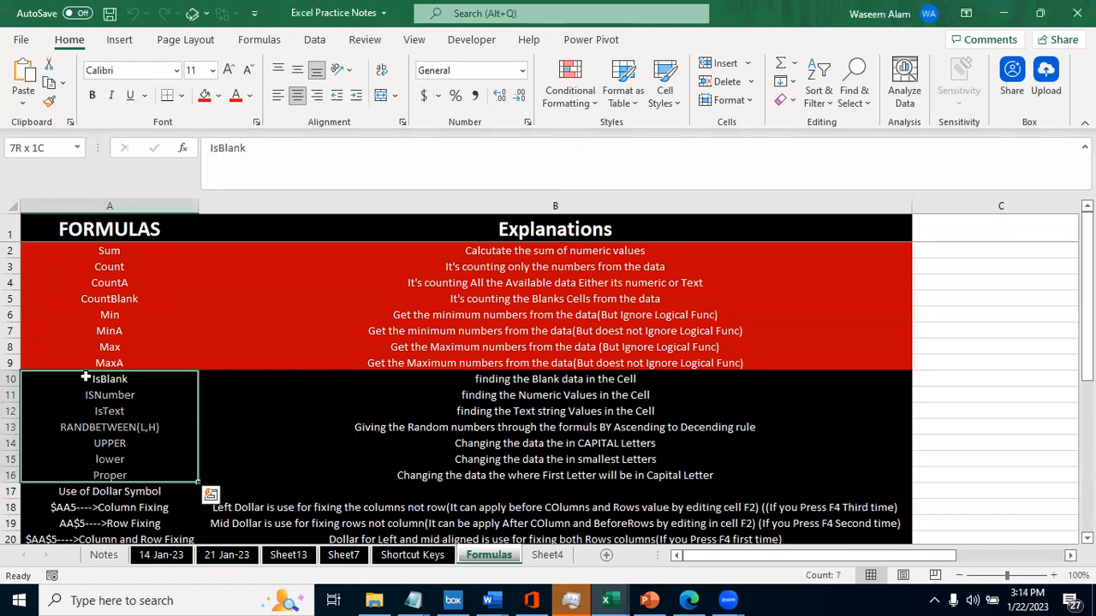
- Look through the formula list down past HLOOKUP, and return to the red group near its beginning
{"action": "key", "text": "Down"}
{"action": "key", "text": "Down"}
{"action": "key", "text": "Down"}
{"action": "key", "text": "Down"}
{"action": "key", "text": "Down"}
{"action": "key", "text": "Down"}
{"action": "key", "text": "Down"}
{"action": "key", "text": "Down"}
{"action": "key", "text": "Down"}
{"action": "key", "text": "Down"}
{"action": "key", "text": "Down"}
{"action": "key", "text": "Down"}
{"action": "key", "text": "Down"}
{"action": "key", "text": "Up"}
{"action": "key", "text": "Up"}
{"action": "key", "text": "Up"}
{"action": "key", "text": "Up"}
{"action": "key", "text": "Up"}
{"action": "key", "text": "Up"}
{"action": "key", "text": "Up"}
{"action": "key", "text": "Up"}
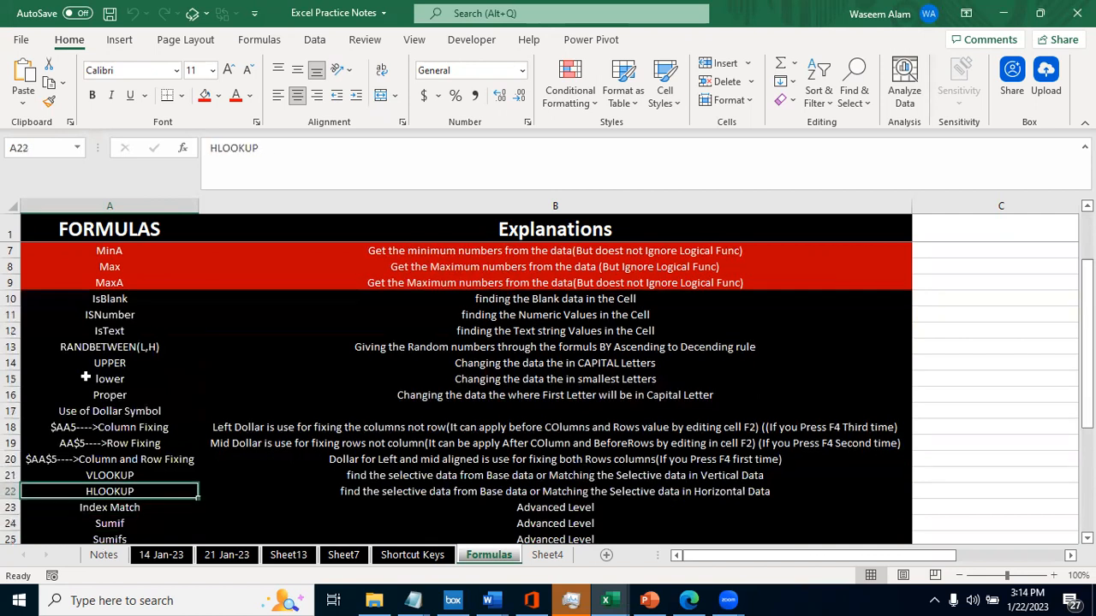
{"action": "key", "text": "Up"}
{"action": "key", "text": "Up"}
{"action": "key", "text": "Up"}
{"action": "key", "text": "Up"}
{"action": "key", "text": "Up"}
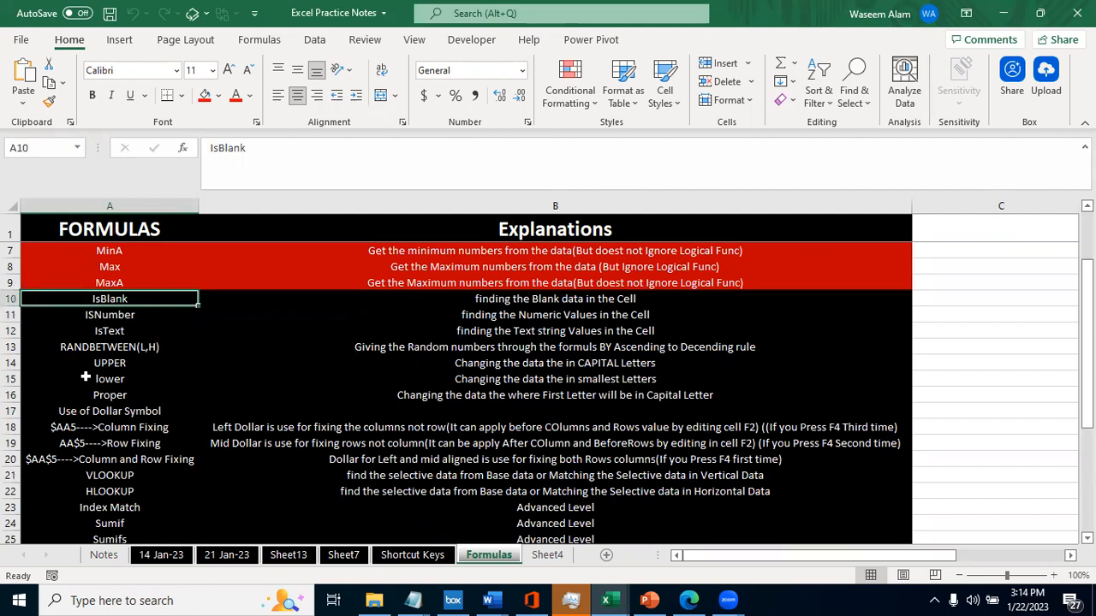
{"action": "key", "text": "Up"}
{"action": "key", "text": "Up"}
{"action": "key", "text": "Up"}
{"action": "key", "text": "Up"}
{"action": "key", "text": "Up"}
{"action": "key", "text": "Up"}
{"action": "key", "text": "Up"}
{"action": "key", "text": "Up"}
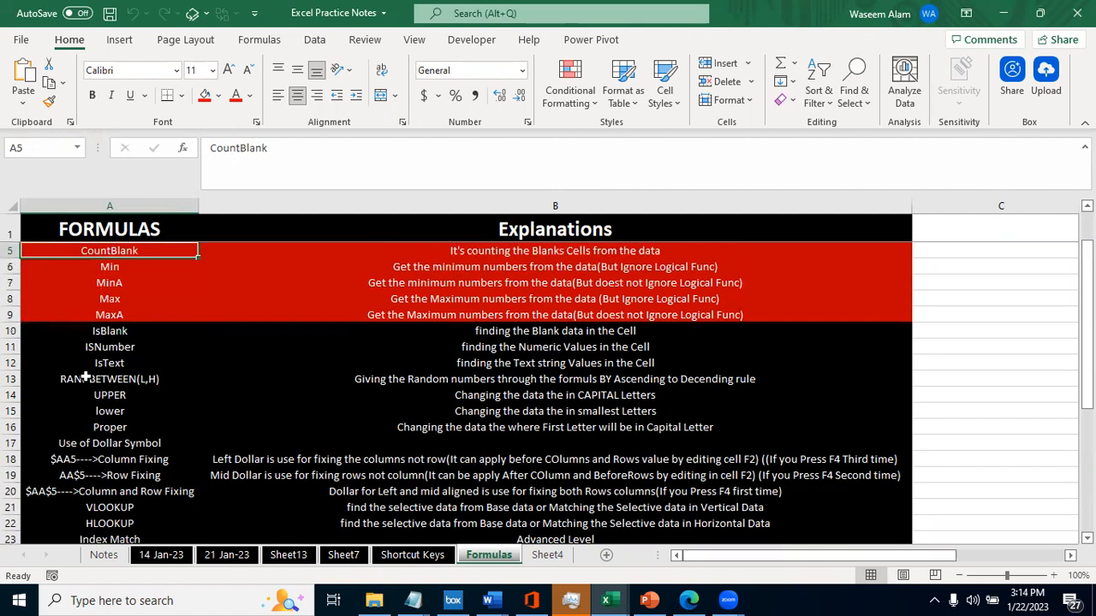
- Highlight the formula names from Sum through MaxA, and select the IsBlank cell A10
{"action": "key", "text": "shift+Down"}
{"action": "key", "text": "shift+Down"}
{"action": "key", "text": "shift+Down"}
{"action": "key", "text": "shift+Down"}
{"action": "key", "text": "shift+Down"}
{"action": "key", "text": "shift+Down"}
{"action": "key", "text": "shift+Down"}
{"action": "key", "text": "shift+Down"}
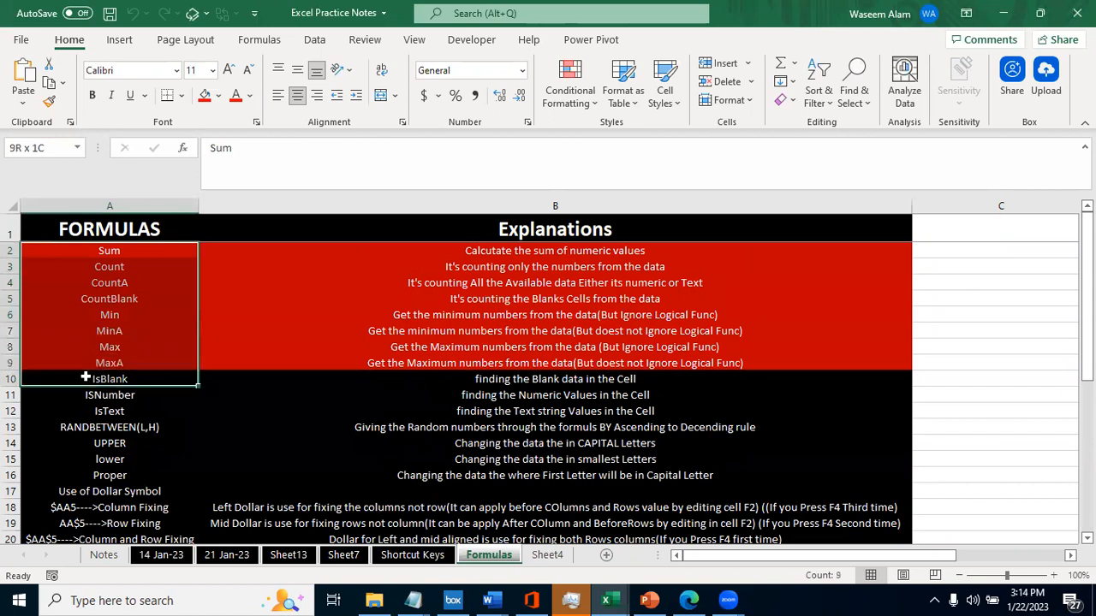
{"action": "key", "text": "shift+Up"}
{"action": "left_click", "coordinate": [104, 382]}
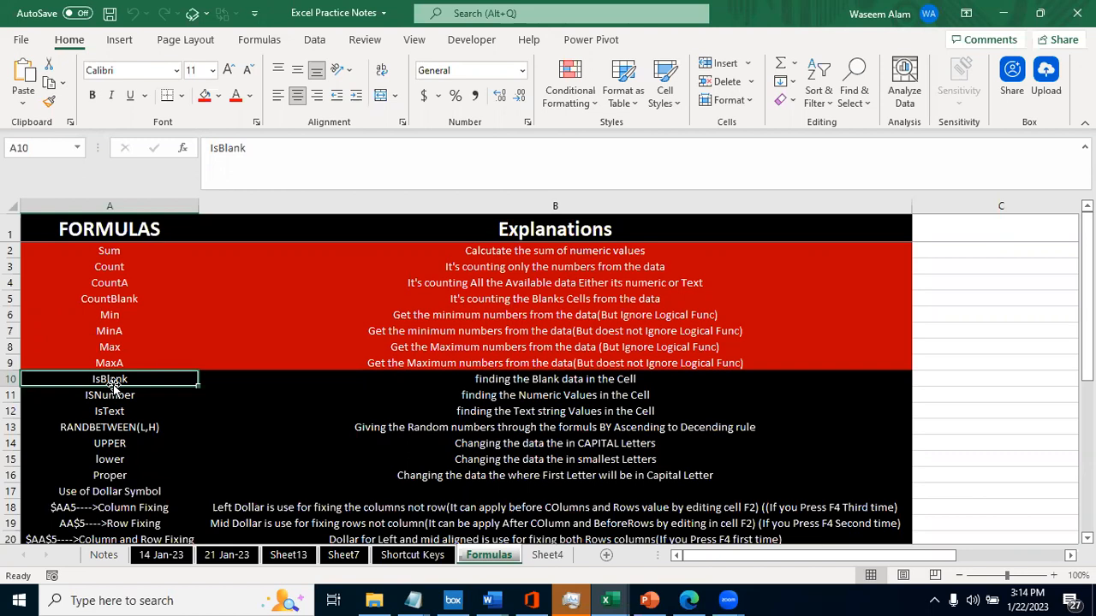
- Examine the formulas listed below IsBlank, including the dollar-symbol and lookup entries, and return to A10
{"action": "key", "text": "Down"}
{"action": "key", "text": "Down"}
{"action": "key", "text": "Down"}
{"action": "key", "text": "Down"}
{"action": "key", "text": "Down"}
{"action": "key", "text": "Down"}
{"action": "key", "text": "Down"}
{"action": "key", "text": "Down"}
{"action": "key", "text": "Down"}
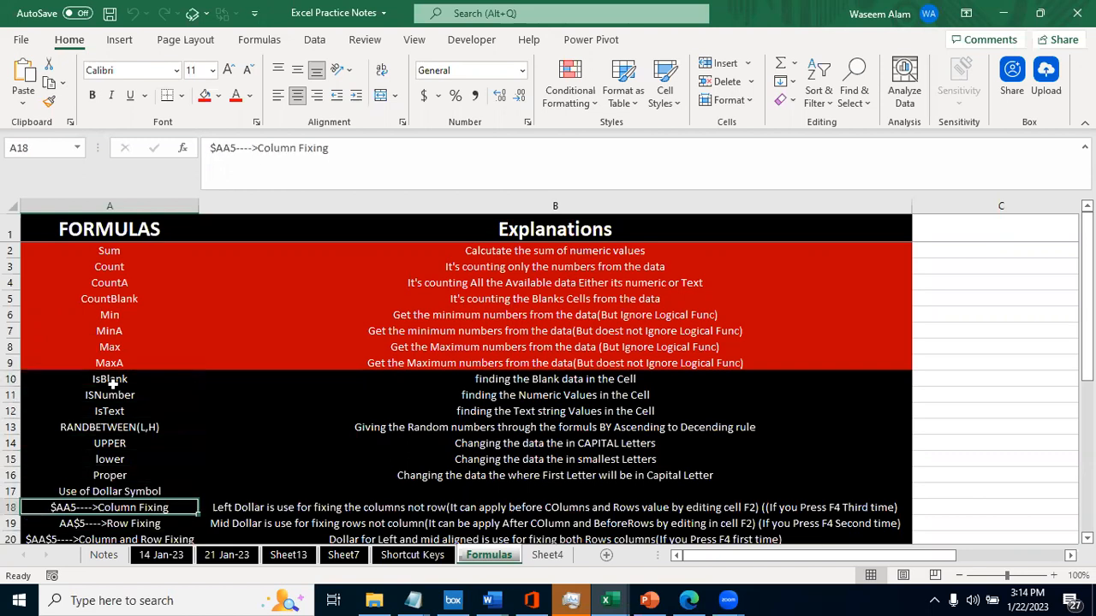
{"action": "key", "text": "Down"}
{"action": "key", "text": "Down"}
{"action": "key", "text": "Down"}
{"action": "key", "text": "Down"}
{"action": "key", "text": "Up"}
{"action": "key", "text": "Up"}
{"action": "key", "text": "Up"}
{"action": "key", "text": "Up"}
{"action": "key", "text": "Up"}
{"action": "key", "text": "Up"}
{"action": "key", "text": "Up"}
{"action": "key", "text": "Up"}
{"action": "key", "text": "Up"}
{"action": "key", "text": "Up"}
{"action": "key", "text": "Up"}
{"action": "key", "text": "Up"}
{"action": "key", "text": "Up"}
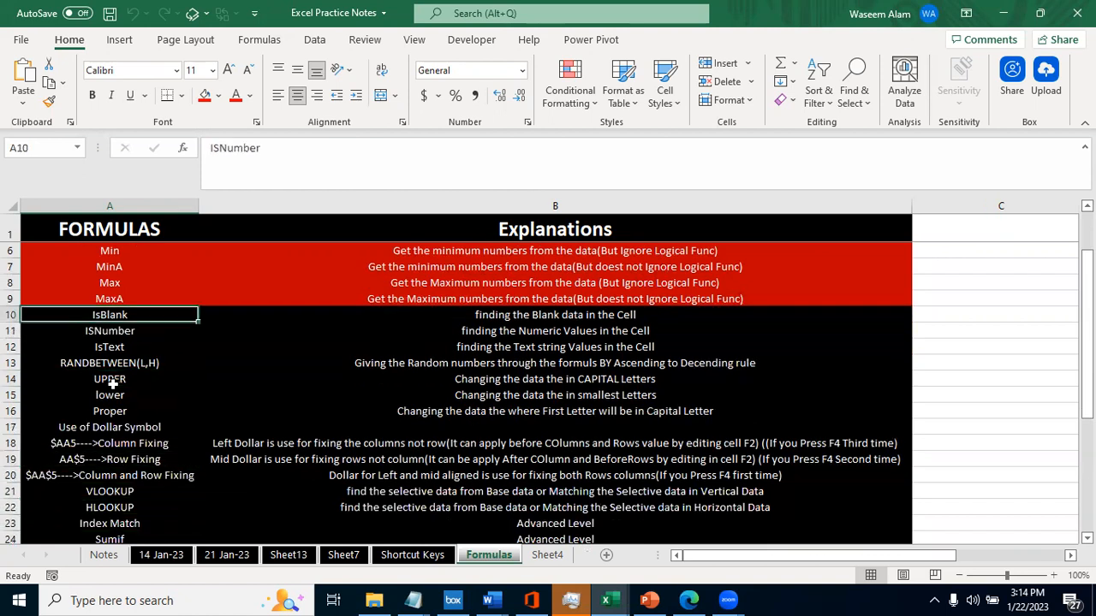
- Review the IsBlank explanation in B10 and move to the empty cell C10 beside it
{"action": "key", "text": "Right"}
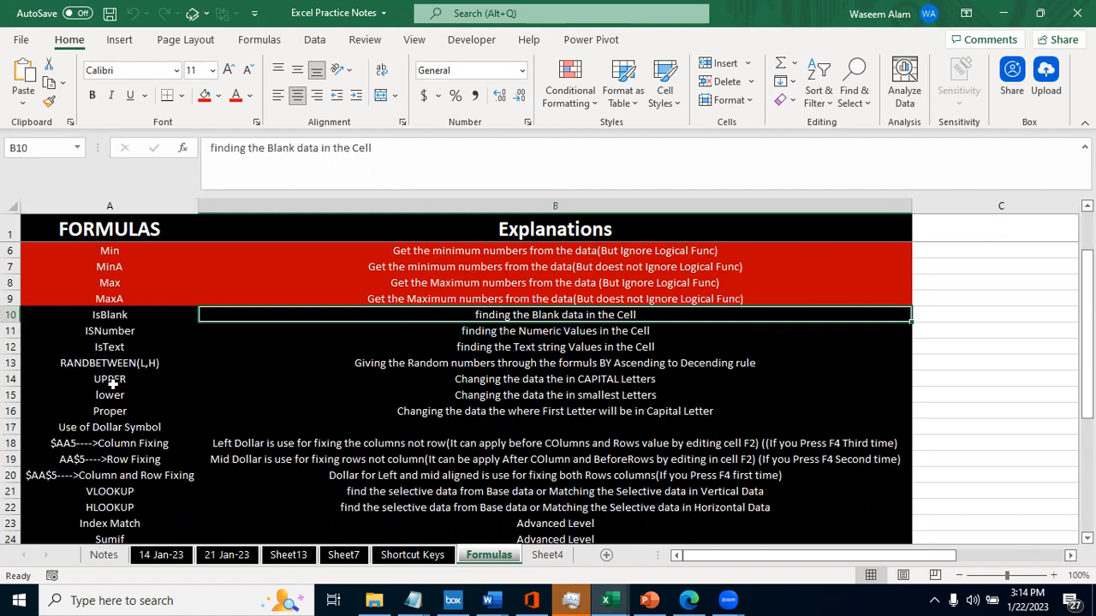
{"action": "key", "text": "Right"}
{"action": "key", "text": "Left"}
{"action": "key", "text": "Left"}
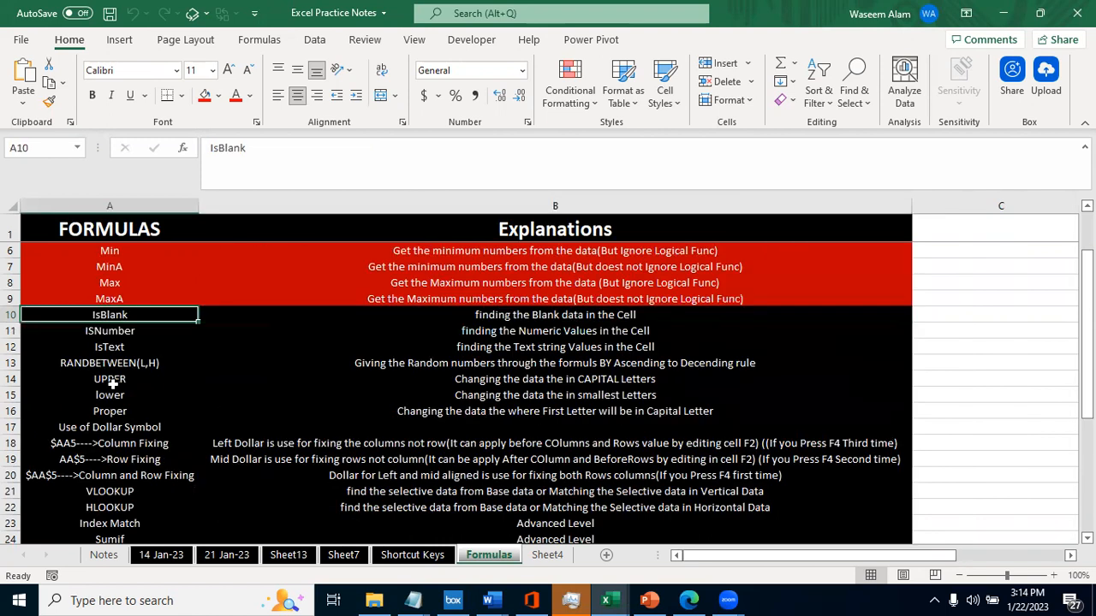
{"action": "key", "text": "Right"}
{"action": "key", "text": "Right"}
{"action": "key", "text": "Left"}
{"action": "key", "text": "Left"}
{"action": "key", "text": "Right"}
{"action": "key", "text": "Right"}
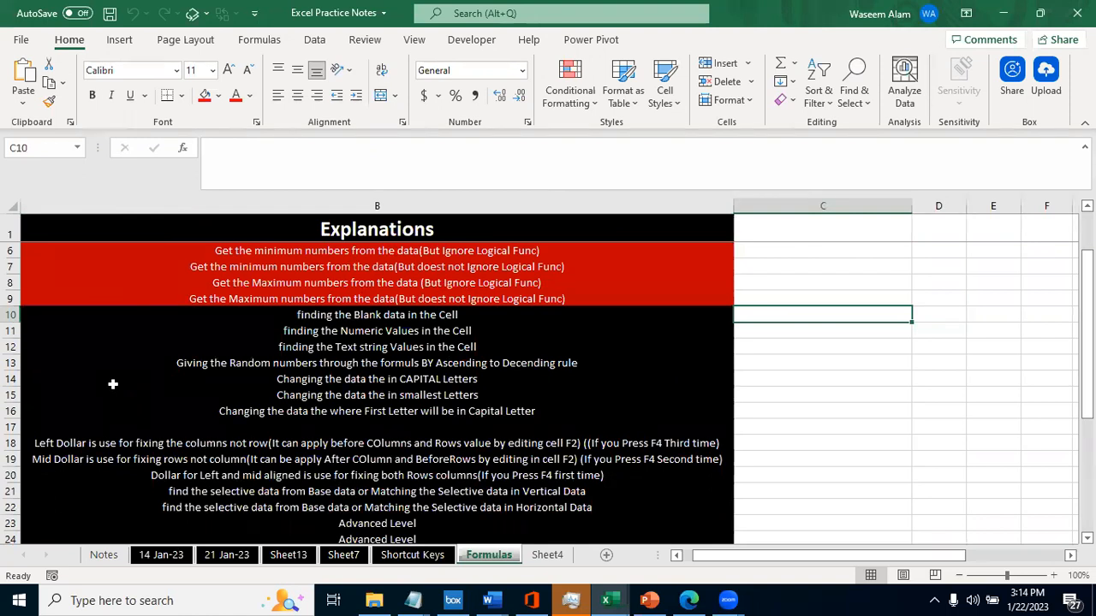
{"action": "type", "text": "a"}
{"action": "key", "text": "Right"}
{"action": "type", "text": "=a1"}
{"action": "key", "text": "Escape"}
- Duplicate the empty 21 Jan-23 worksheet, placing the copy directly before Sheet13
{"action": "key", "text": "ctrl+Page_Up"}
{"action": "key", "text": "ctrl+Page_Up"}
{"action": "key", "text": "ctrl+Page_Up"}
{"action": "key", "text": "ctrl+Page_Up"}
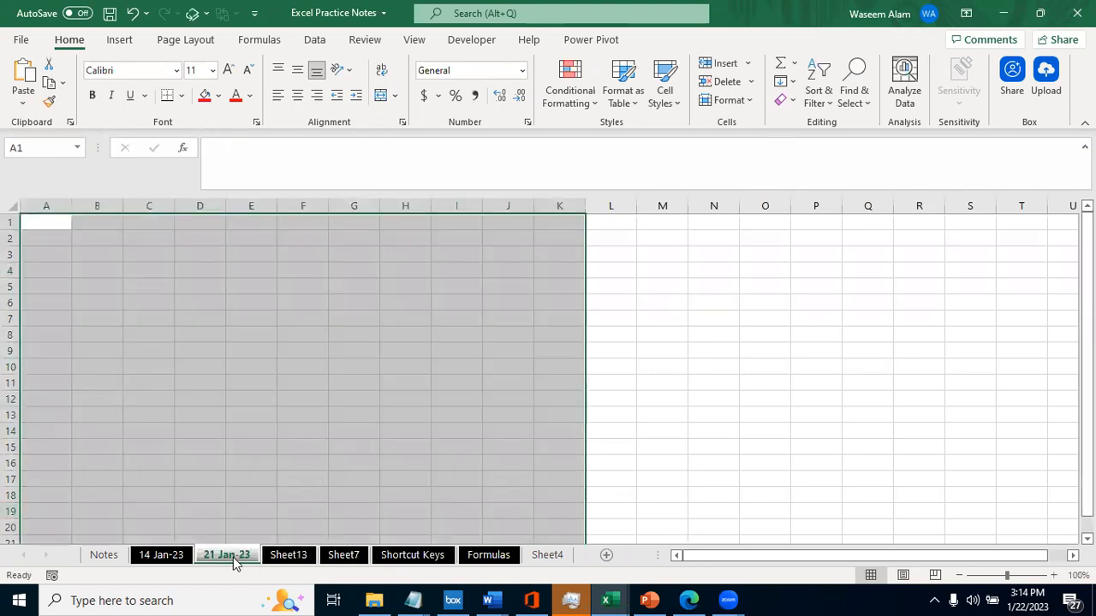
{"action": "left_click", "coordinate": [242, 513]}
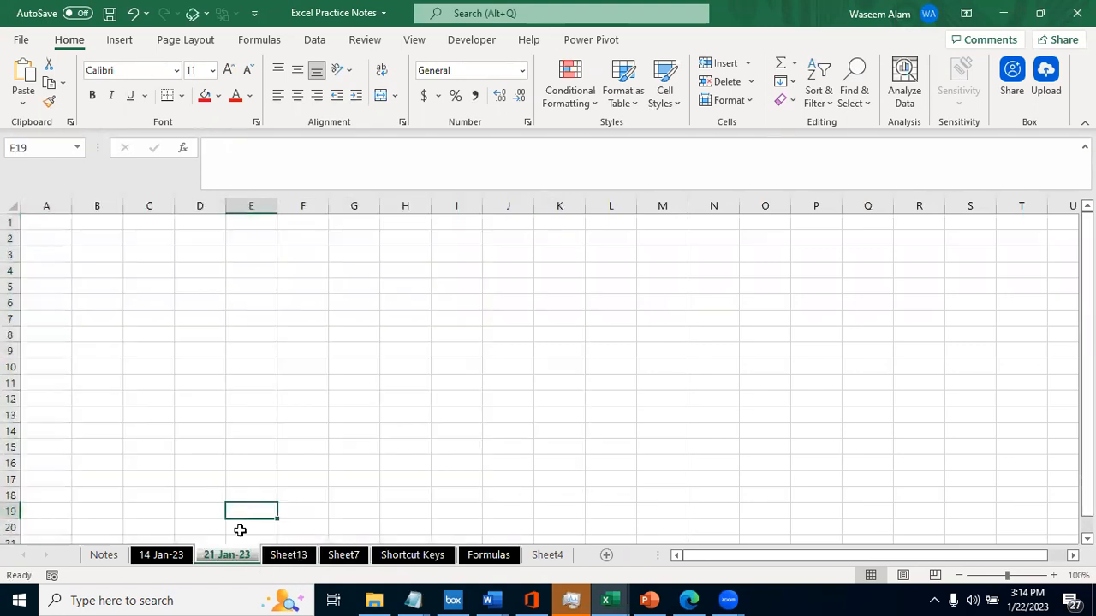
{"action": "left_click_drag", "start_coordinate": [241, 556], "coordinate": [289, 555]}
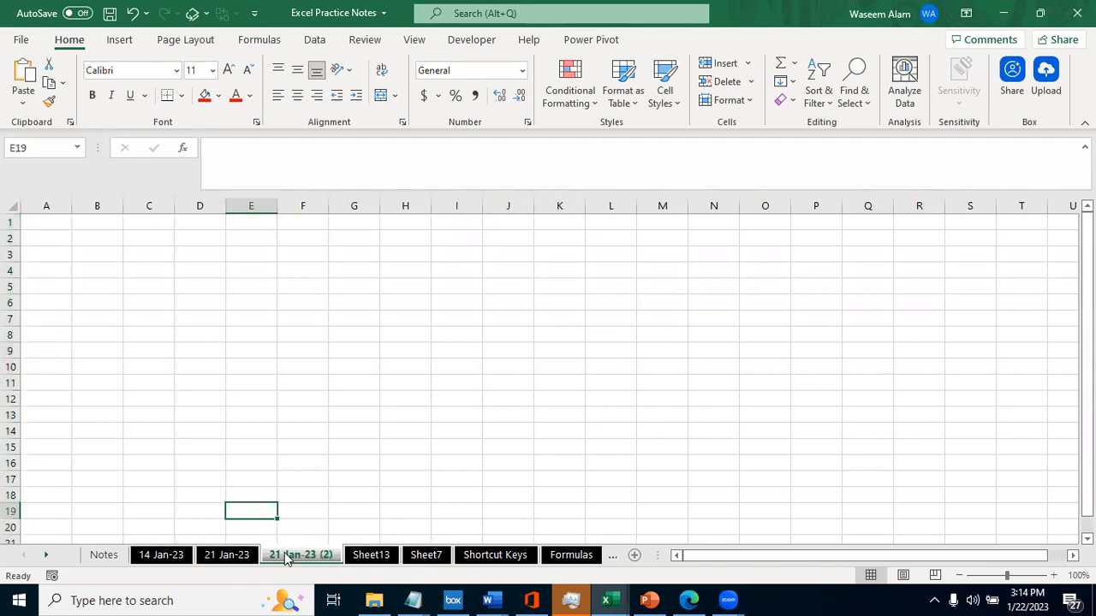
- Rename the copied worksheet 21 Jan-23 (2) as 22 Jan-23 and select its cell A2
{"action": "right_click", "coordinate": [287, 556]}
{"action": "left_click", "coordinate": [354, 376]}
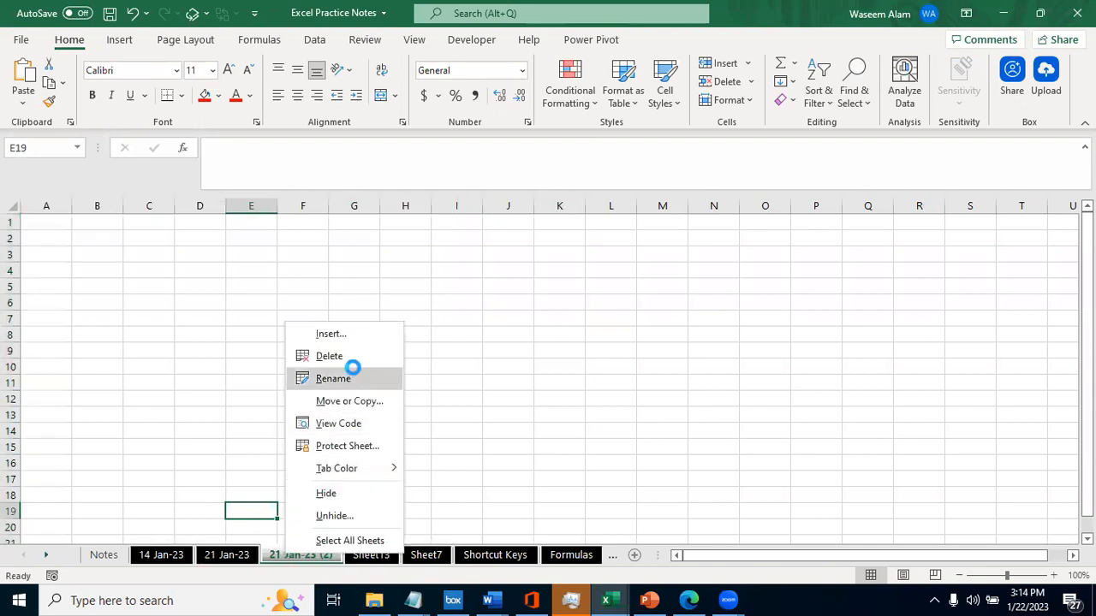
{"action": "type", "text": "22 Jan-23"}
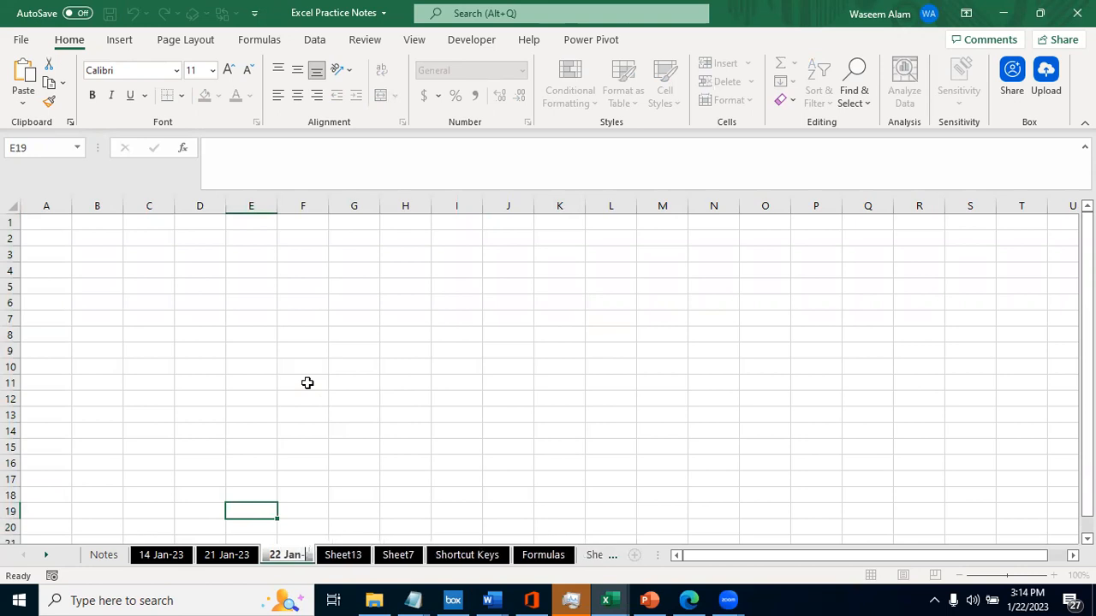
{"action": "key", "text": "Return"}
{"action": "key", "text": "ctrl+Home"}
{"action": "key", "text": "Down"}
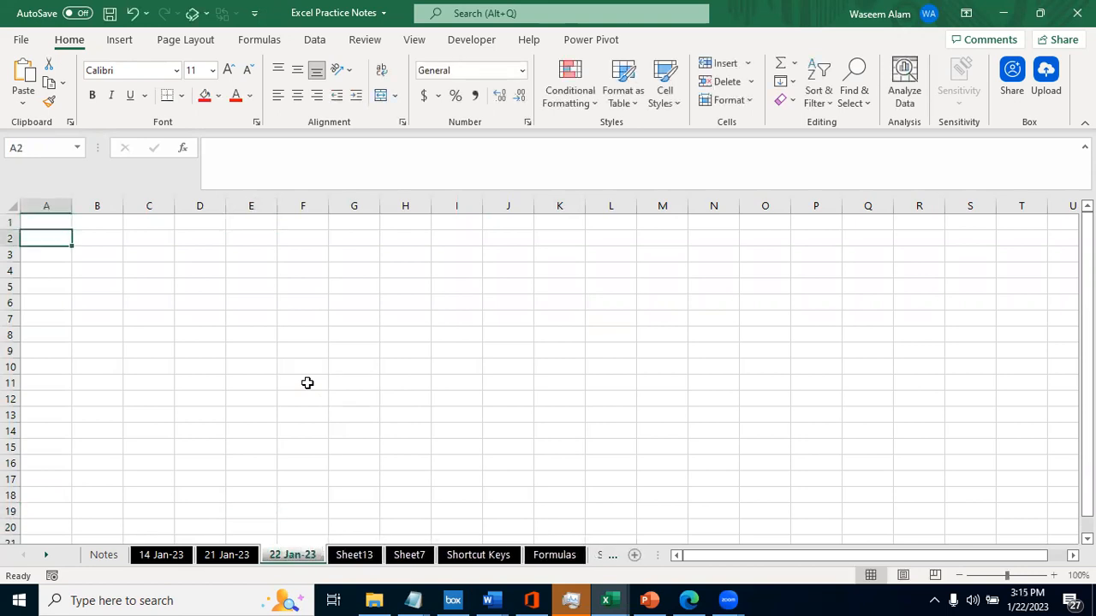
{"action": "key", "text": "ctrl+Page_Up"}
{"action": "key", "text": "ctrl+Page_Up"}
{"action": "key", "text": "ctrl+Page_Down"}
{"action": "key", "text": "ctrl+Page_Down"}
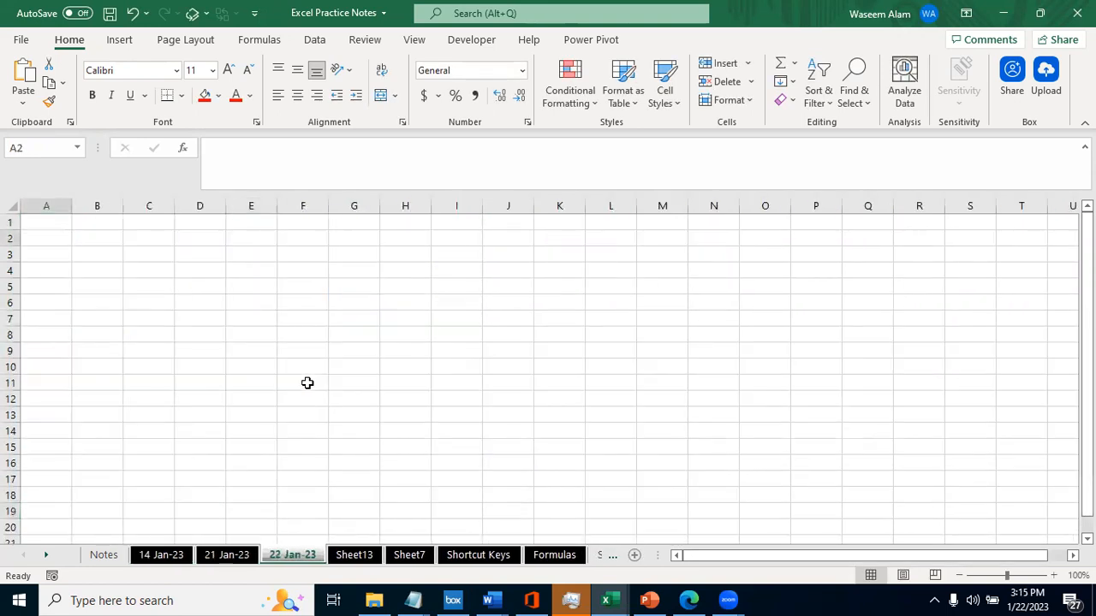
- Enter the bold heading Isblank in cell A1 of Sheet13 and select A3
{"action": "key", "text": "ctrl+Page_Down"}
{"action": "key", "text": "Down"}
{"action": "key", "text": "Down"}
{"action": "key", "text": "Right"}
{"action": "key", "text": "Left"}
{"action": "key", "text": "Up"}
{"action": "key", "text": "Up"}
{"action": "type", "text": "Isblank"}
{"action": "key", "text": "Tab"}
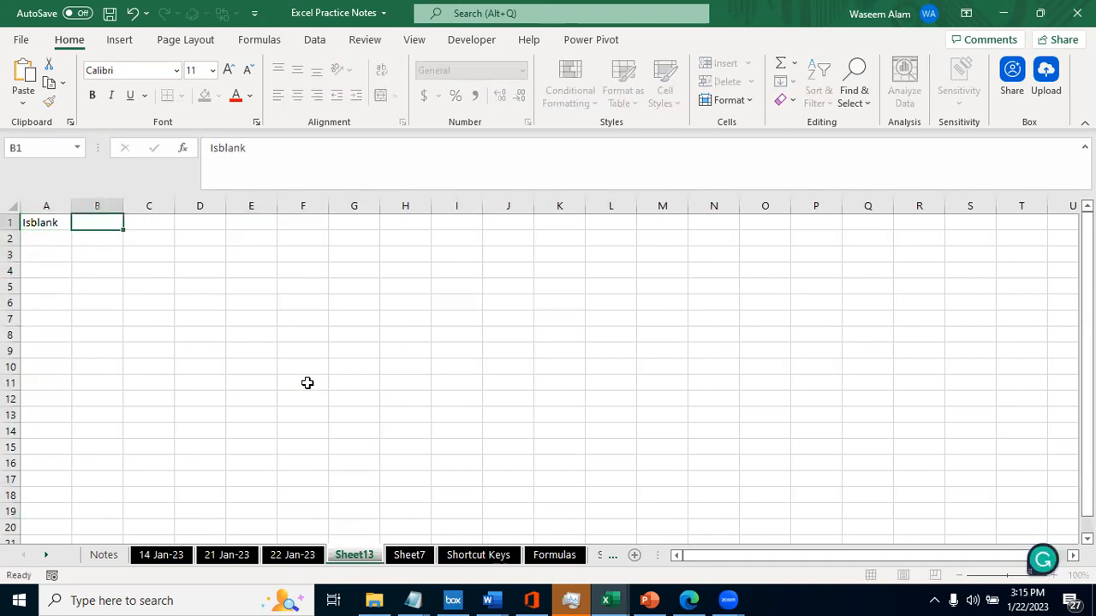
{"action": "key", "text": "Left"}
{"action": "key", "text": "ctrl+b"}
{"action": "key", "text": "Down"}
{"action": "key", "text": "Down"}
{"action": "key", "text": "Down"}
{"action": "key", "text": "Up"}
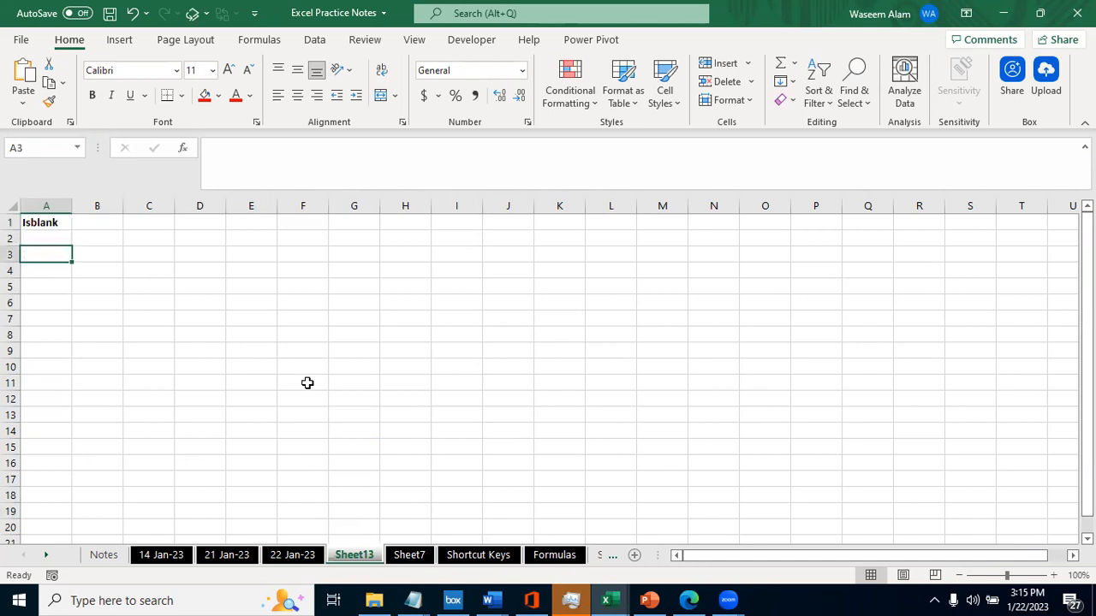
{"action": "type", "text": "Waeem"}
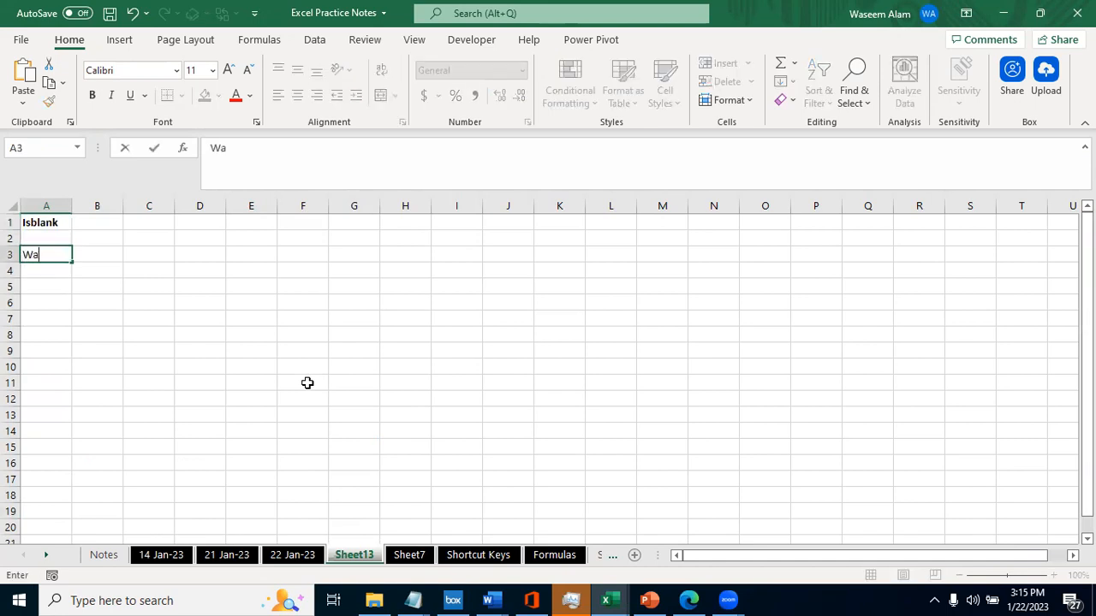
{"action": "key", "text": "BackSpace"}
{"action": "key", "text": "BackSpace"}
{"action": "key", "text": "BackSpace"}
{"action": "key", "text": "BackSpace"}
{"action": "key", "text": "BackSpace"}
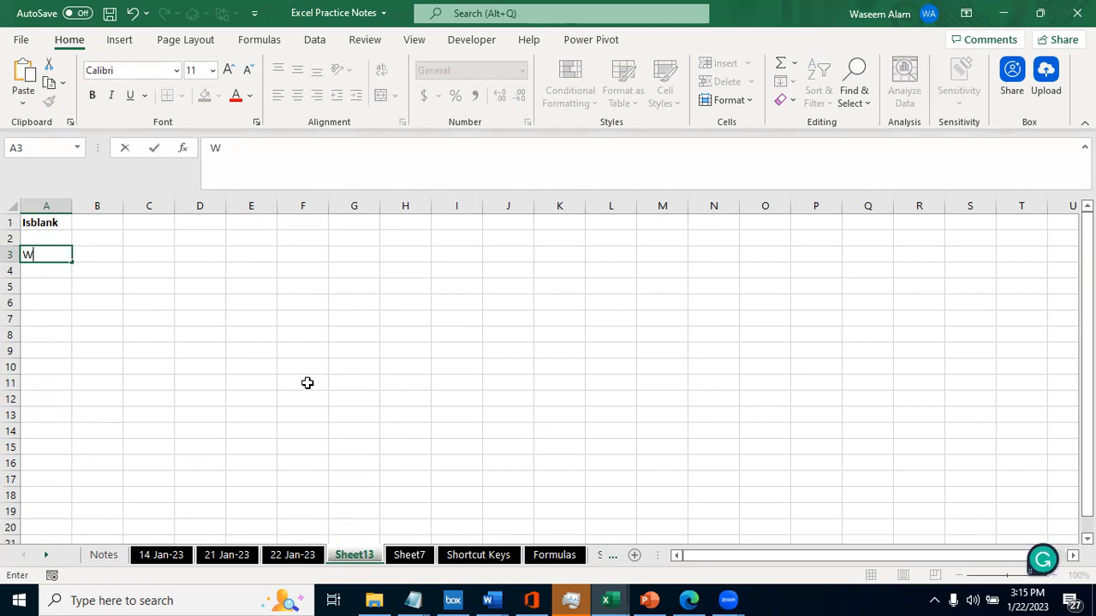
- Enter the sample values A in cell A3 and 1 in cell A4
{"action": "type", "text": "A"}
{"action": "key", "text": "Tab"}
{"action": "key", "text": "Return"}
{"action": "type", "text": "1"}
{"action": "key", "text": "Return"}
- Enter the formula =ISBLANK(A3) in cell B3 and return to that cell
{"action": "key", "text": "Right"}
{"action": "key", "text": "Up"}
{"action": "key", "text": "Up"}
{"action": "type", "text": "=is"}
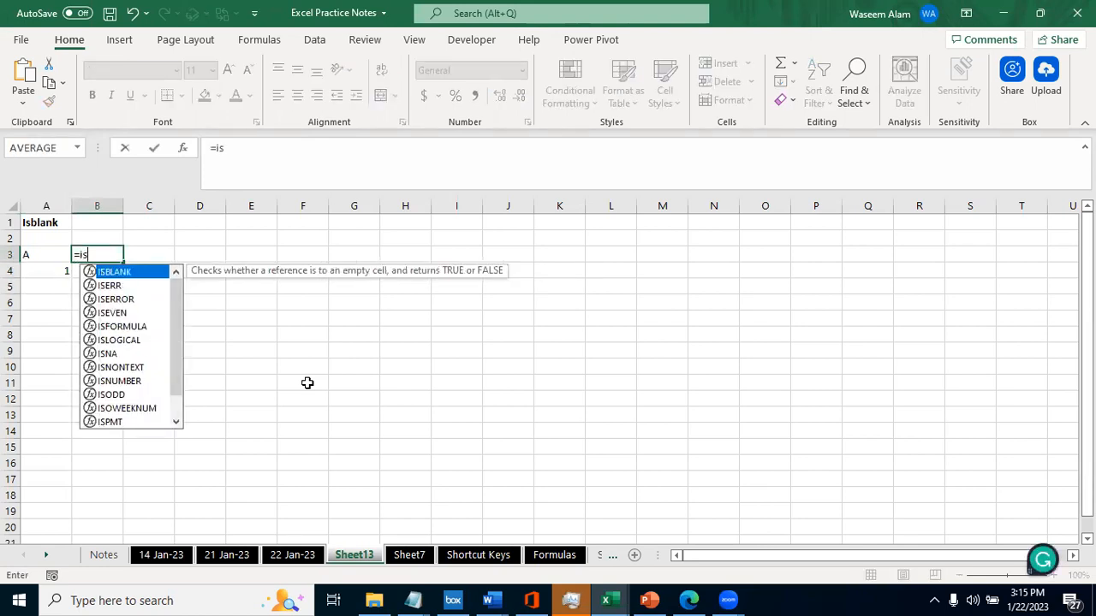
{"action": "key", "text": "Tab"}
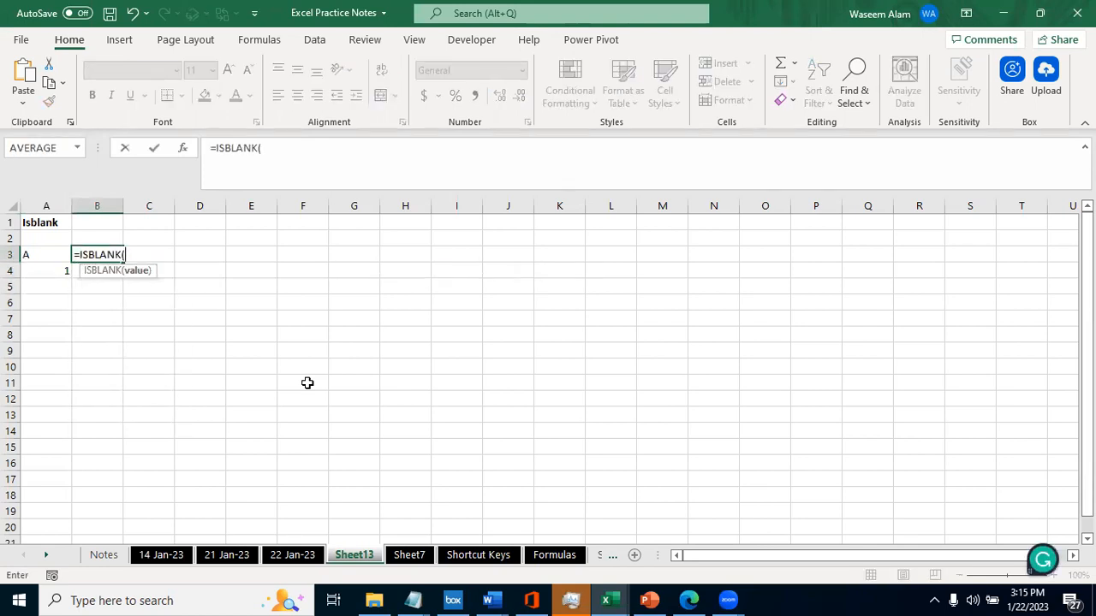
{"action": "key", "text": "Left"}
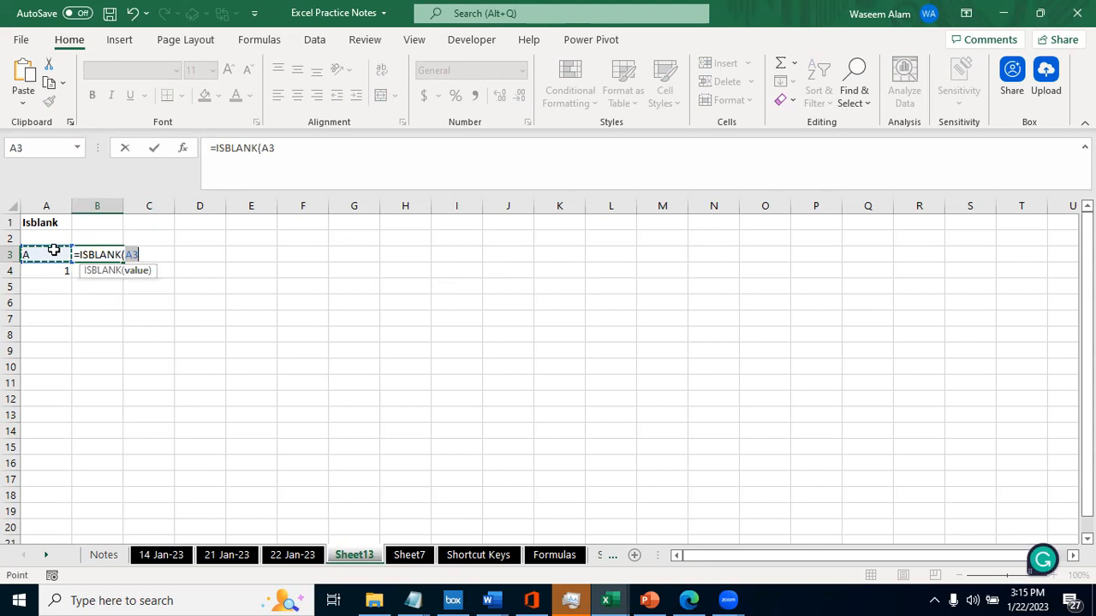
{"action": "type", "text": ")"}
{"action": "key", "text": "Return"}
{"action": "key", "text": "Up"}
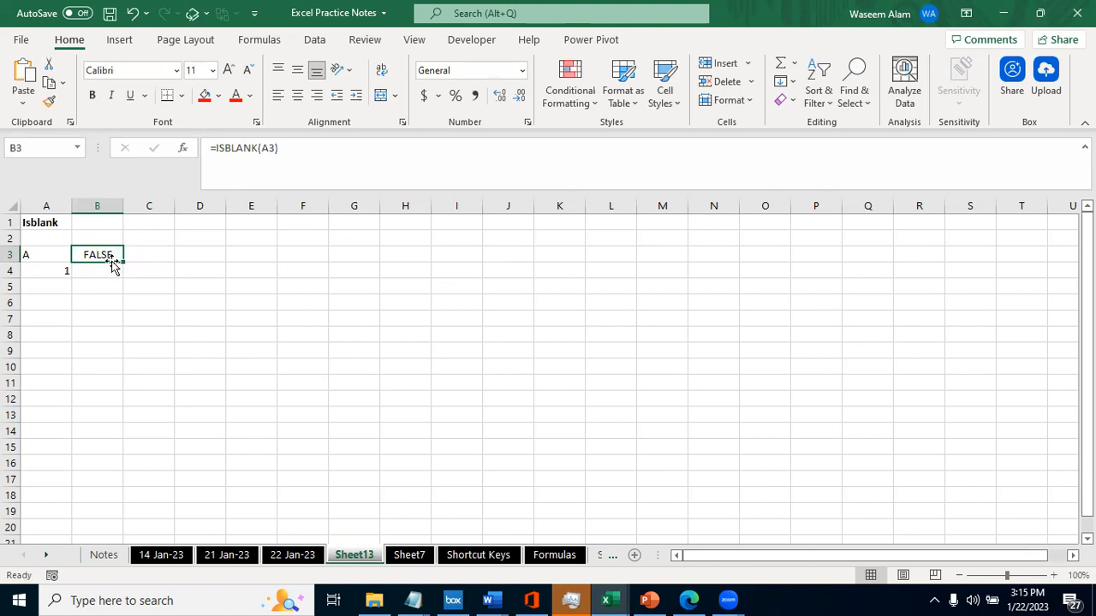
- Test the ISBLANK formula with a number by replacing the text in A3 with 1, and check B3
{"action": "left_click", "coordinate": [45, 254]}
{"action": "left_click", "coordinate": [89, 254]}
{"action": "key", "text": "Left"}
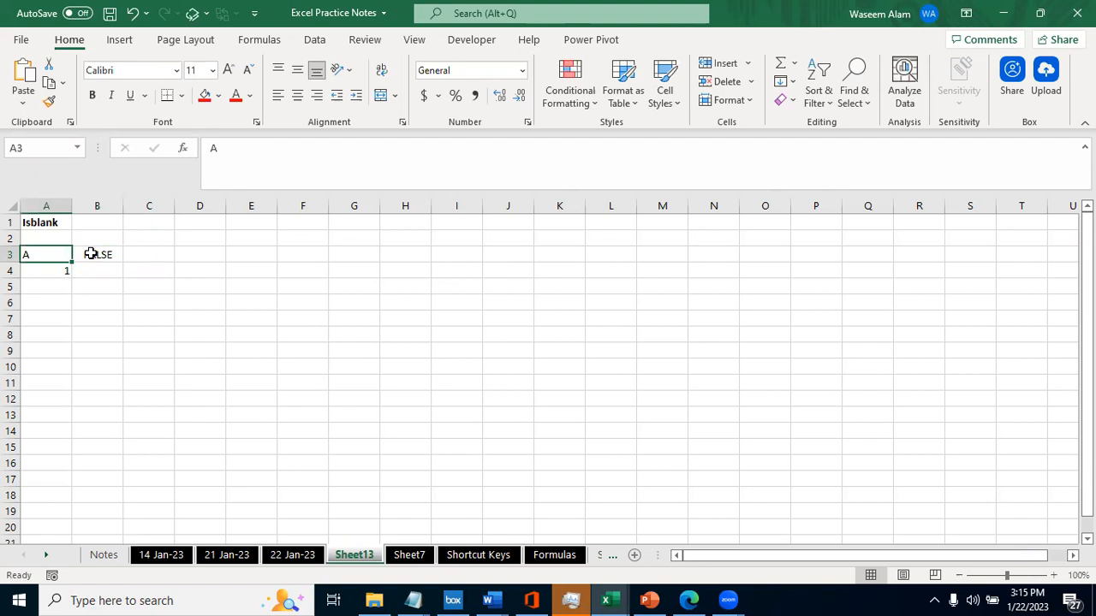
{"action": "type", "text": "1"}
{"action": "key", "text": "Return"}
{"action": "left_click", "coordinate": [33, 257]}
{"action": "key", "text": "Right"}
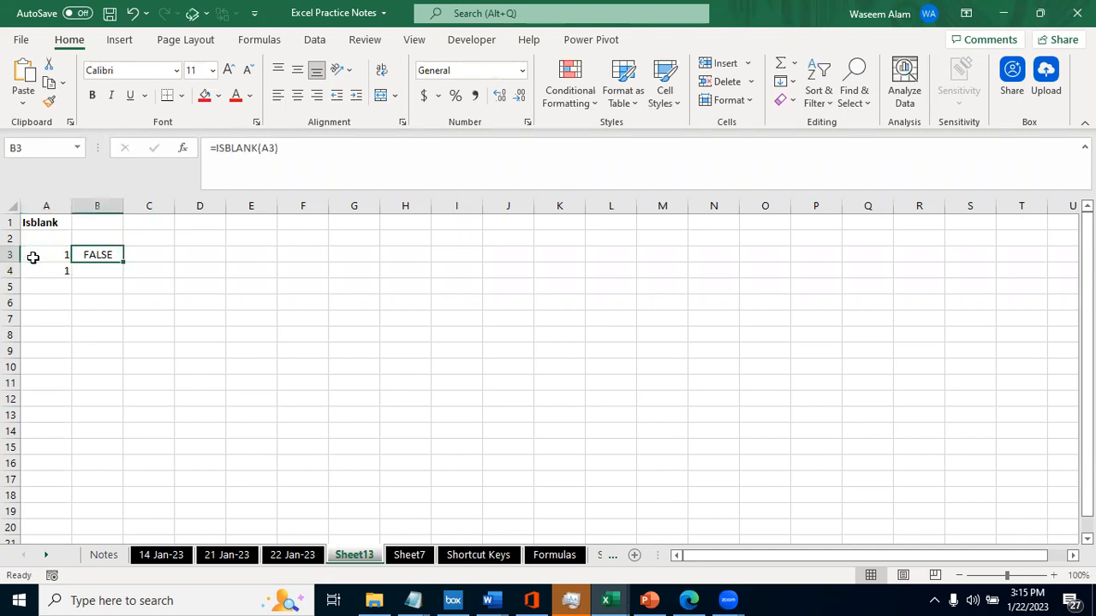
- Clear the contents of cell A3 so the ISBLANK formula tests an empty cell
{"action": "left_click", "coordinate": [32, 257]}
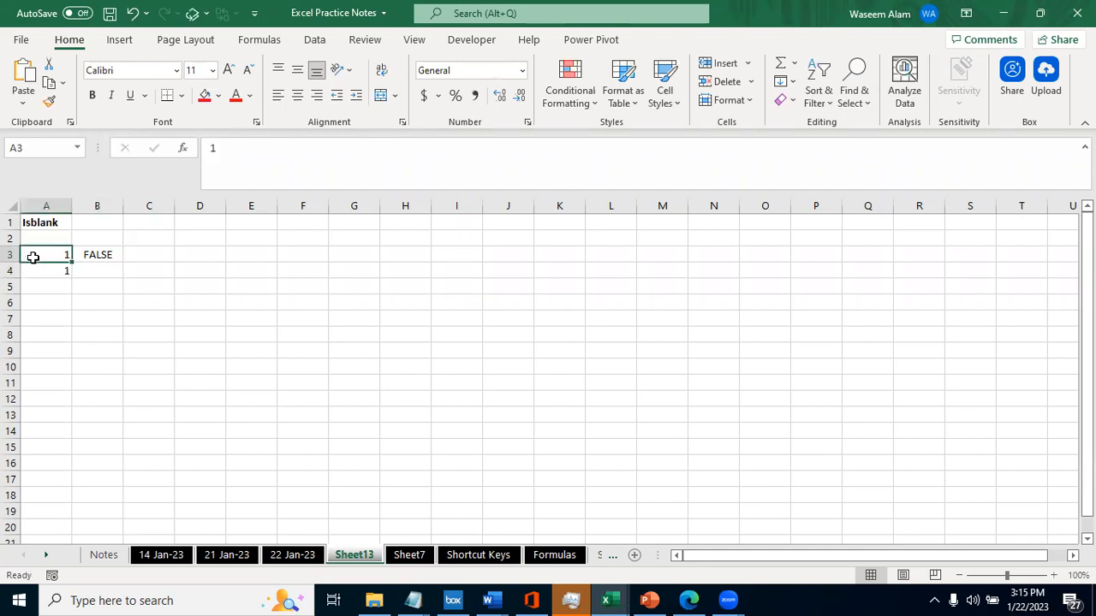
{"action": "key", "text": "Delete"}
{"action": "key", "text": "Down"}
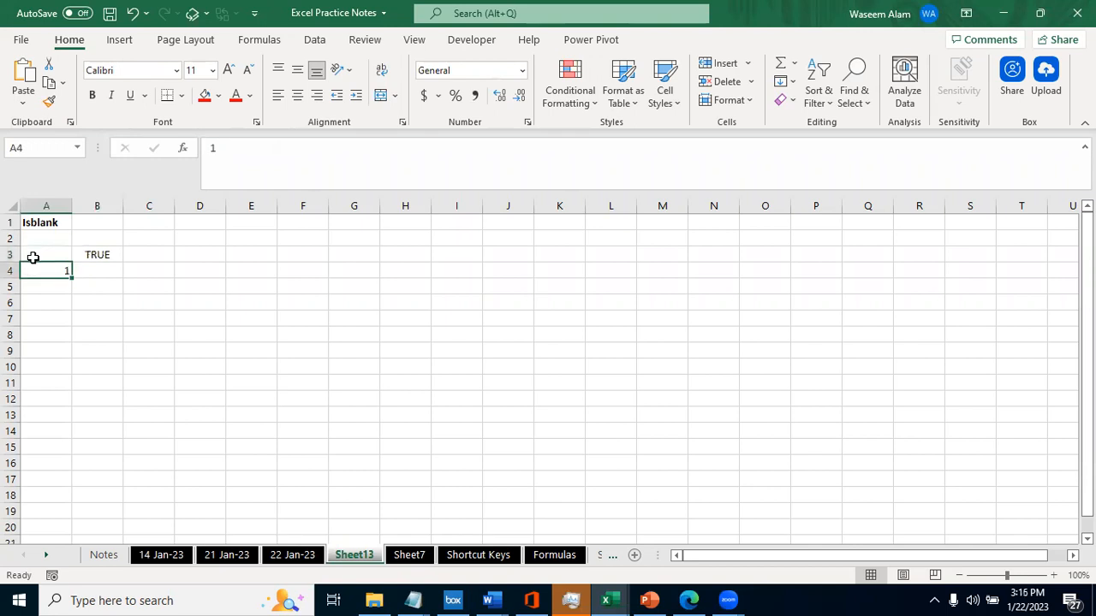
- Examine the ISBLANK formula in B3, its reference to the empty cell A3, and its result
{"action": "key", "text": "Up"}
{"action": "key", "text": "Right"}
{"action": "key", "text": "F2"}
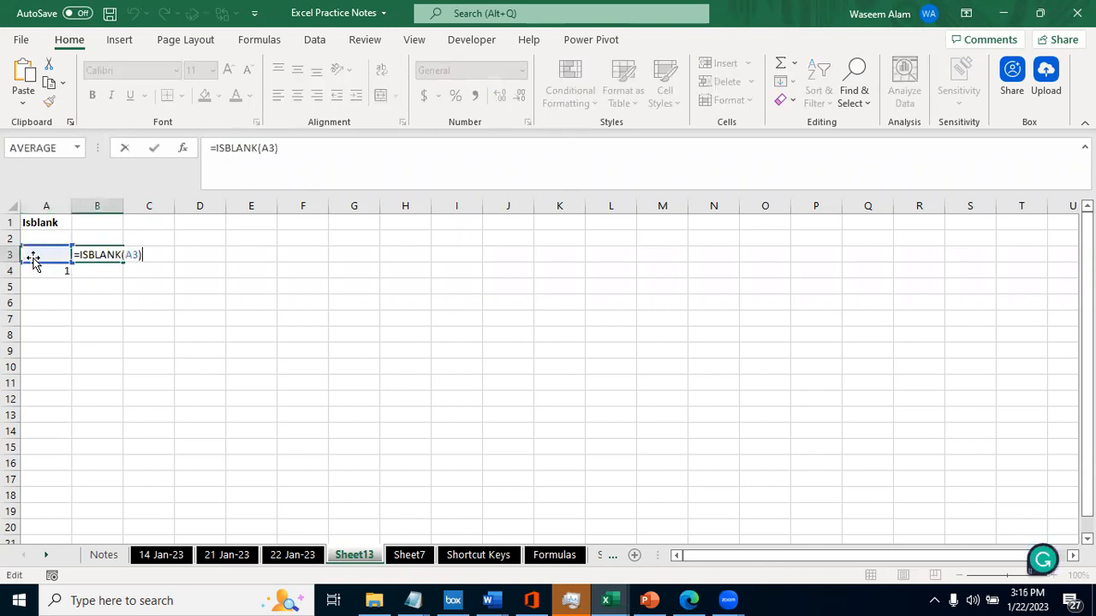
{"action": "key", "text": "Escape"}
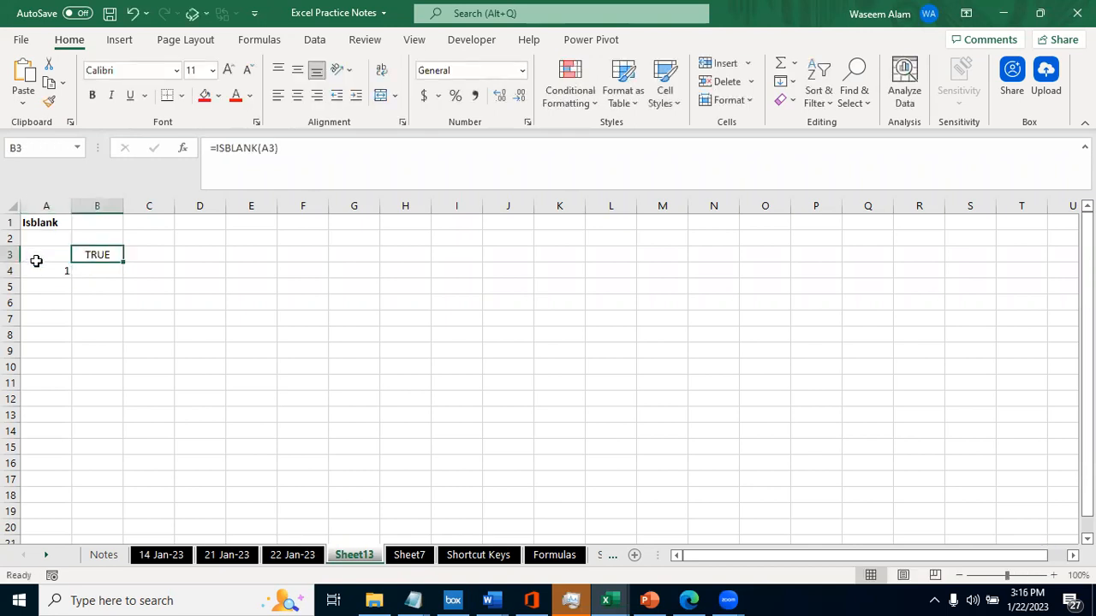
{"action": "left_click", "coordinate": [42, 250]}
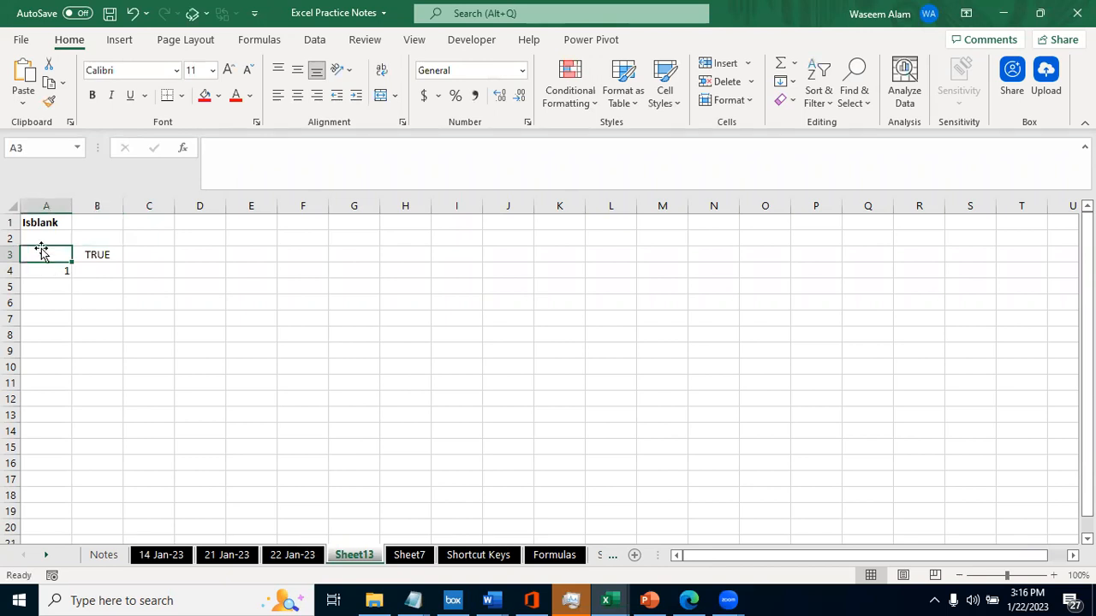
{"action": "left_click", "coordinate": [97, 254]}
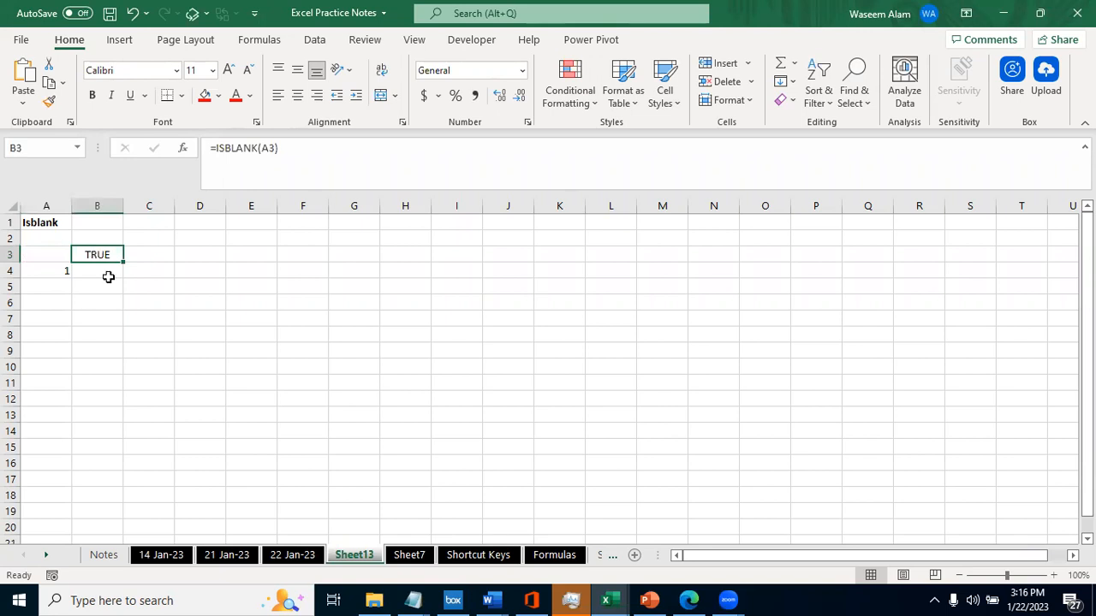
{"action": "key", "text": "F2"}
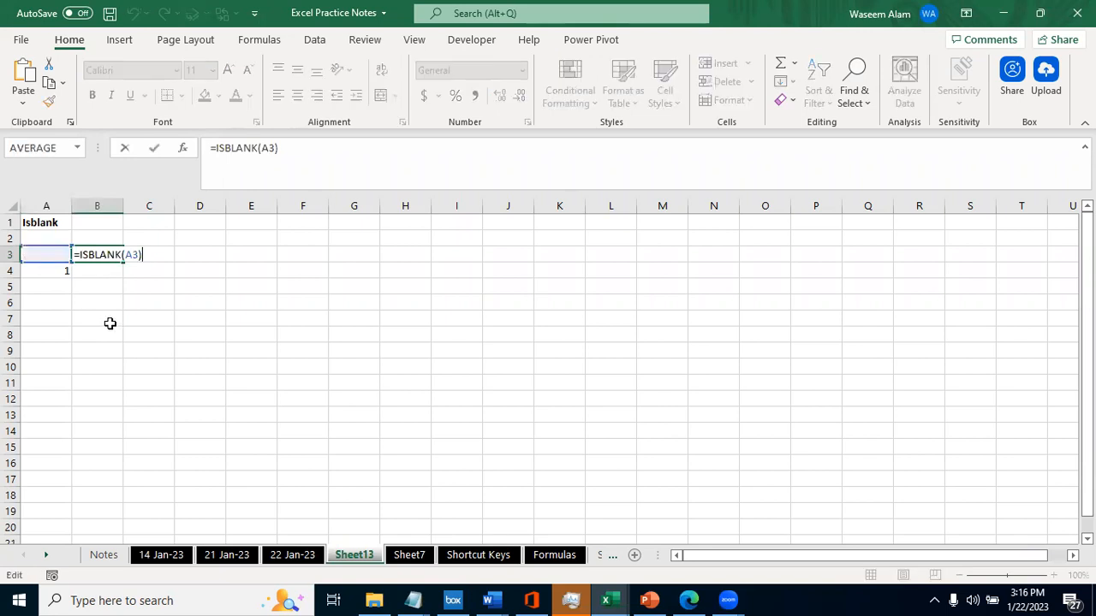
{"action": "key", "text": "Escape"}
{"action": "key", "text": "F2"}
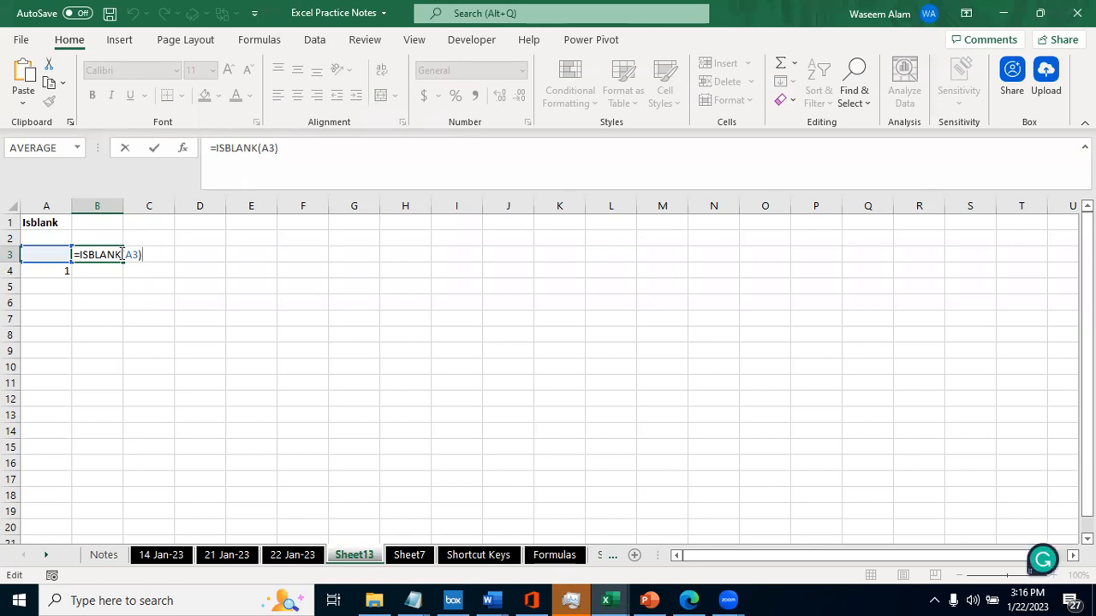
{"action": "key", "text": "ctrl+Return"}
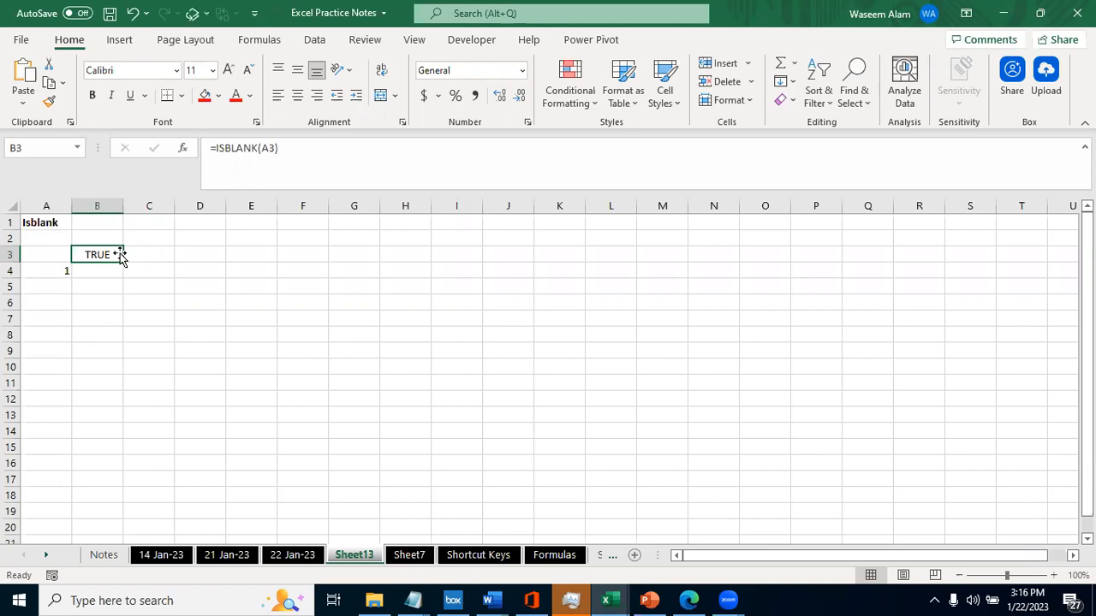
{"action": "key", "text": "F2"}
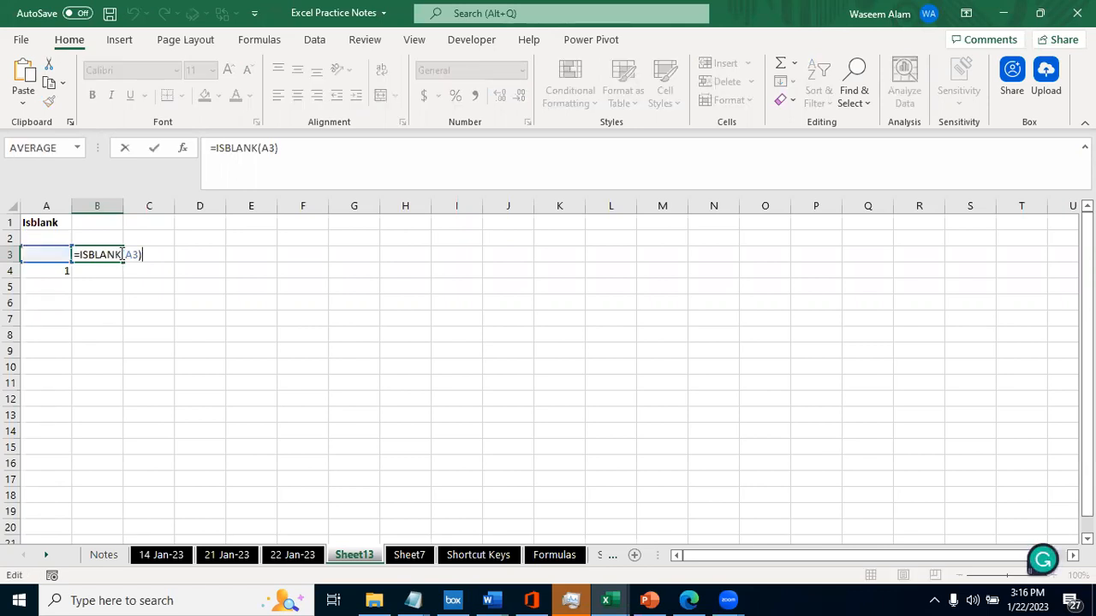
{"action": "key", "text": "Return"}
{"action": "key", "text": "Left"}
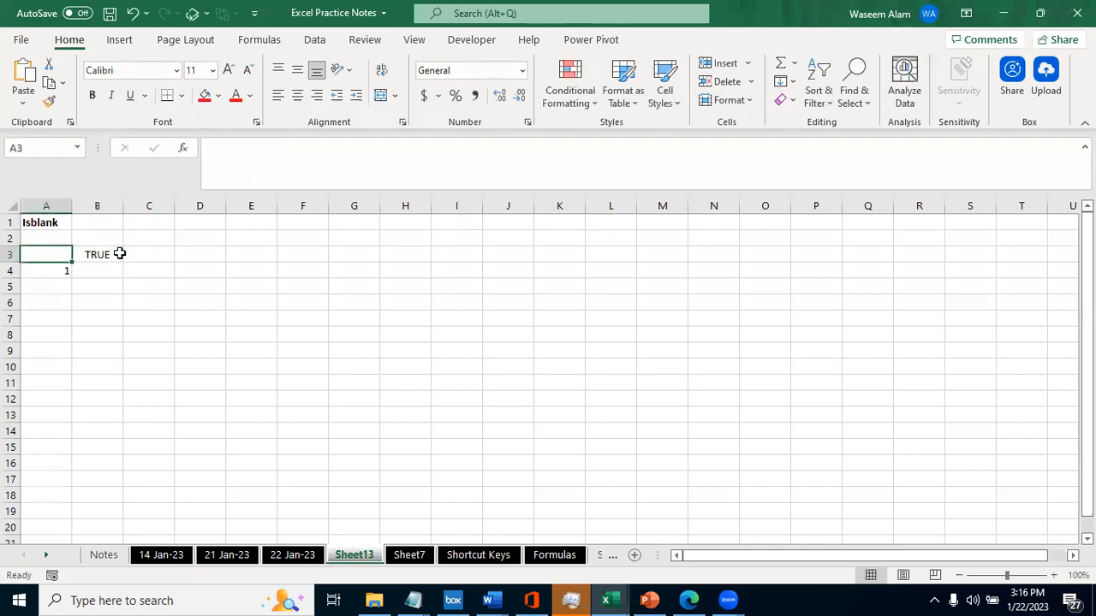
{"action": "left_click", "coordinate": [120, 254]}
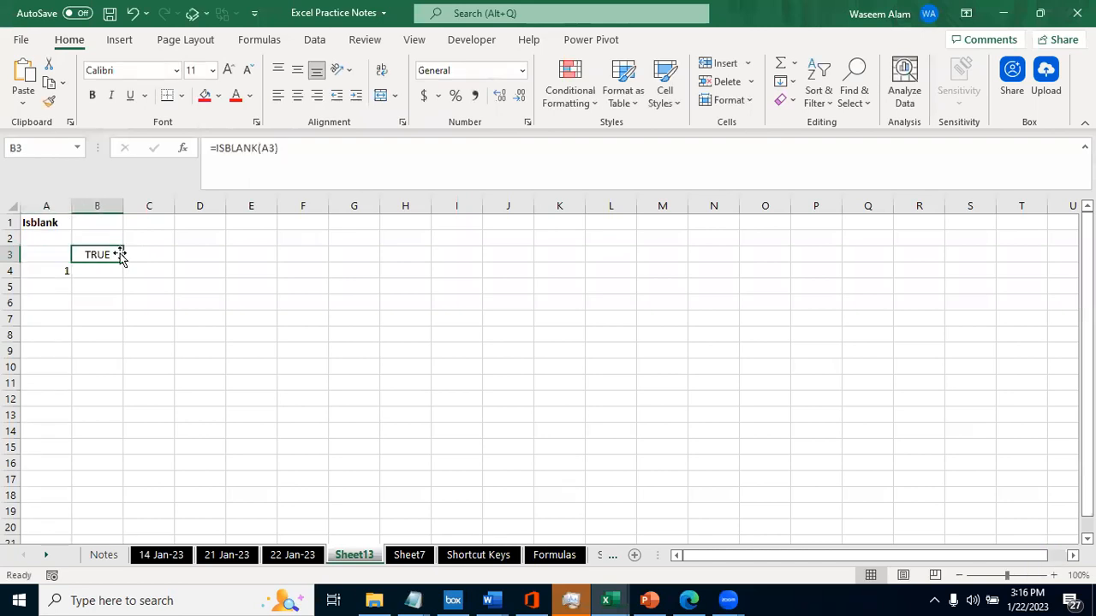
- Test the ISBLANK formula by entering a and then 'dssdg in A3, and clear the cell again
{"action": "key", "text": "Left"}
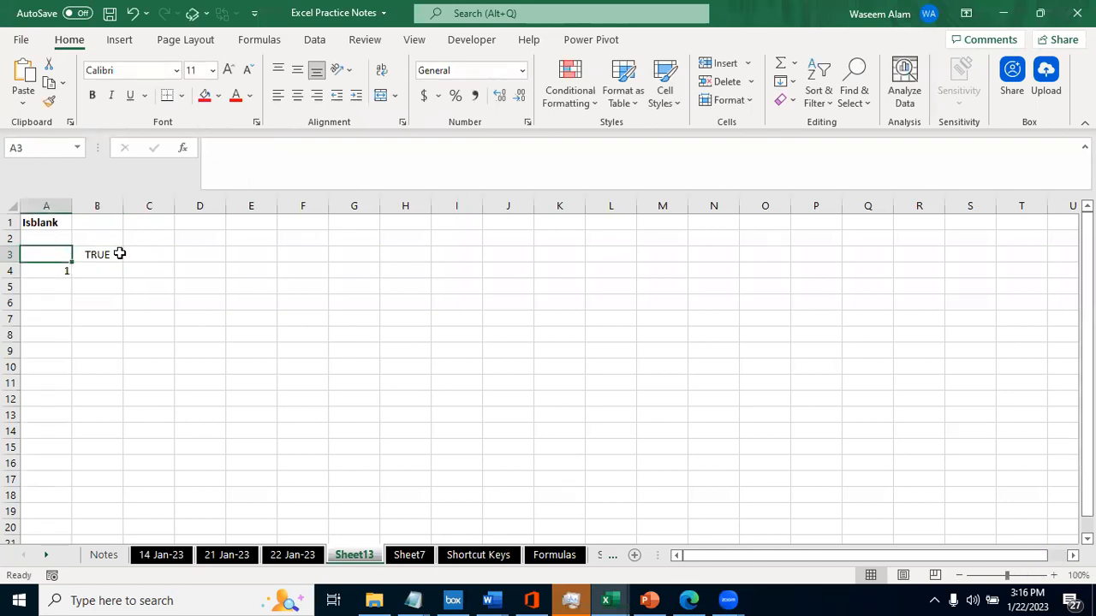
{"action": "type", "text": "a"}
{"action": "key", "text": "ctrl+Return"}
{"action": "type", "text": "'"}
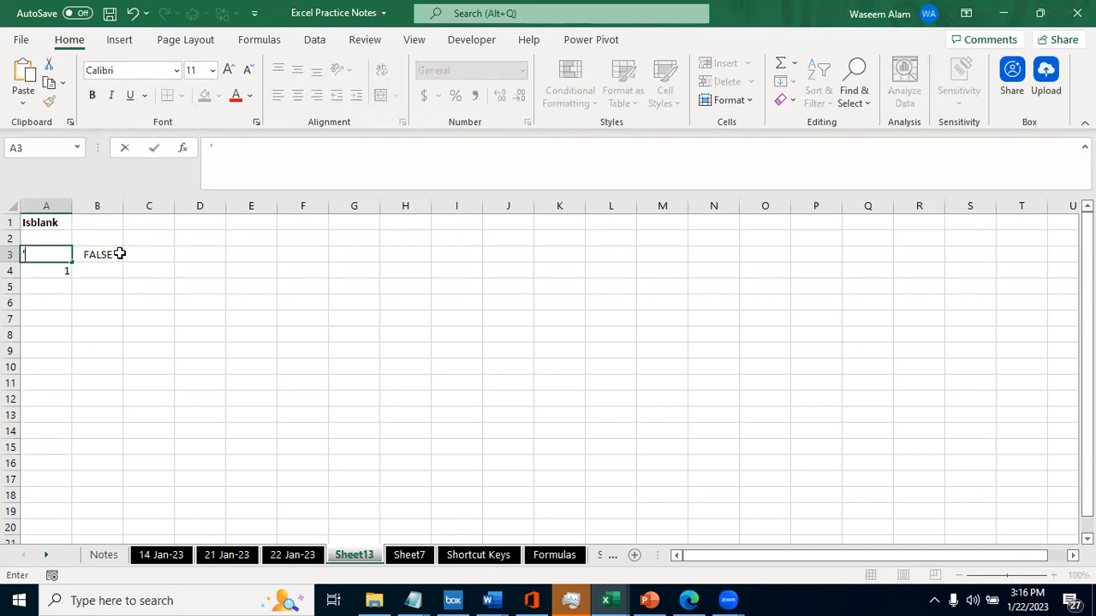
{"action": "type", "text": "dssdg"}
{"action": "key", "text": "Tab"}
{"action": "key", "text": "Left"}
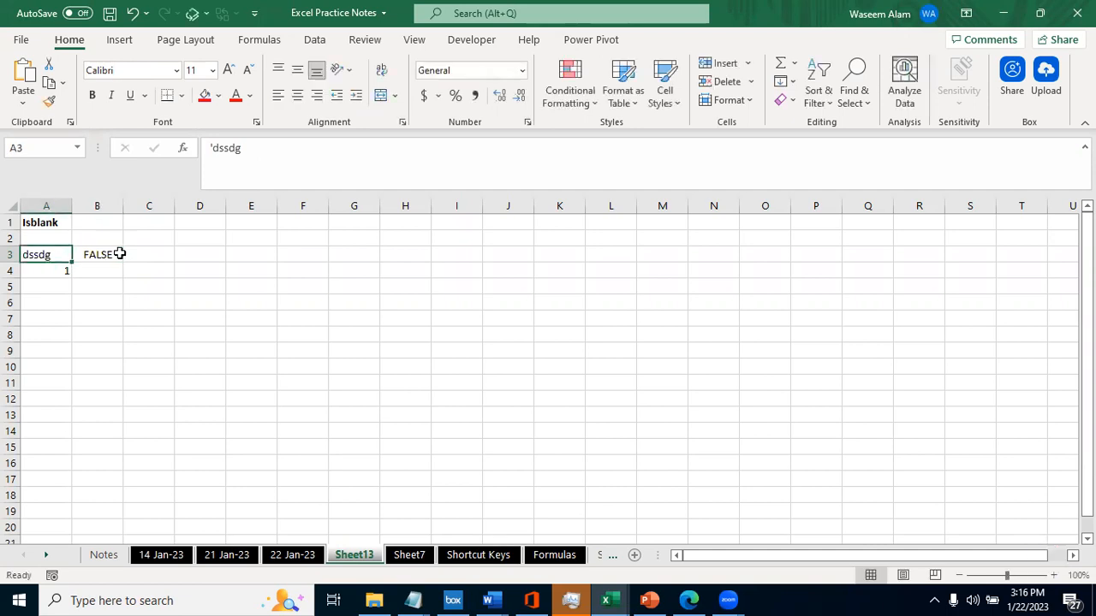
{"action": "key", "text": "Delete"}
{"action": "left_click", "coordinate": [119, 253]}
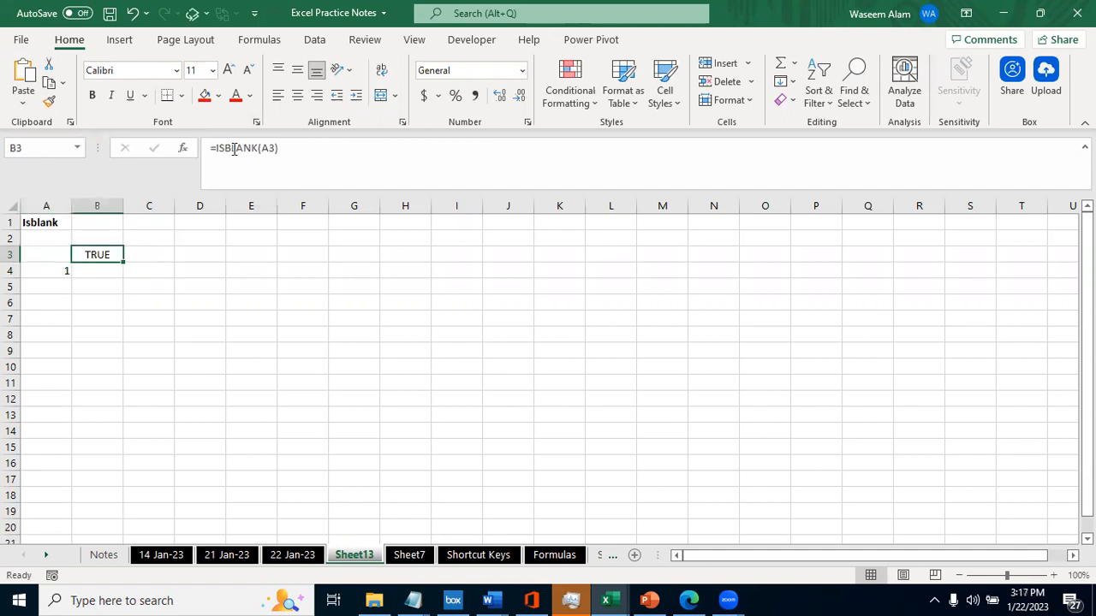
- Move the Formulas worksheet so that it sits directly after Sheet13
{"action": "key", "text": "Up"}
{"action": "key", "text": "Up"}
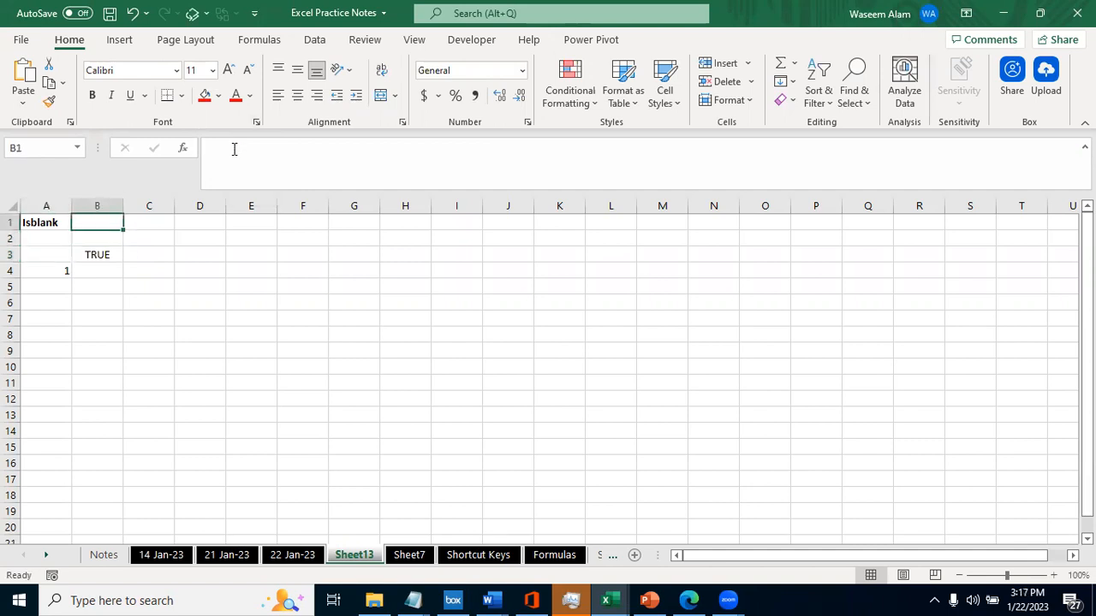
{"action": "left_click", "coordinate": [554, 556]}
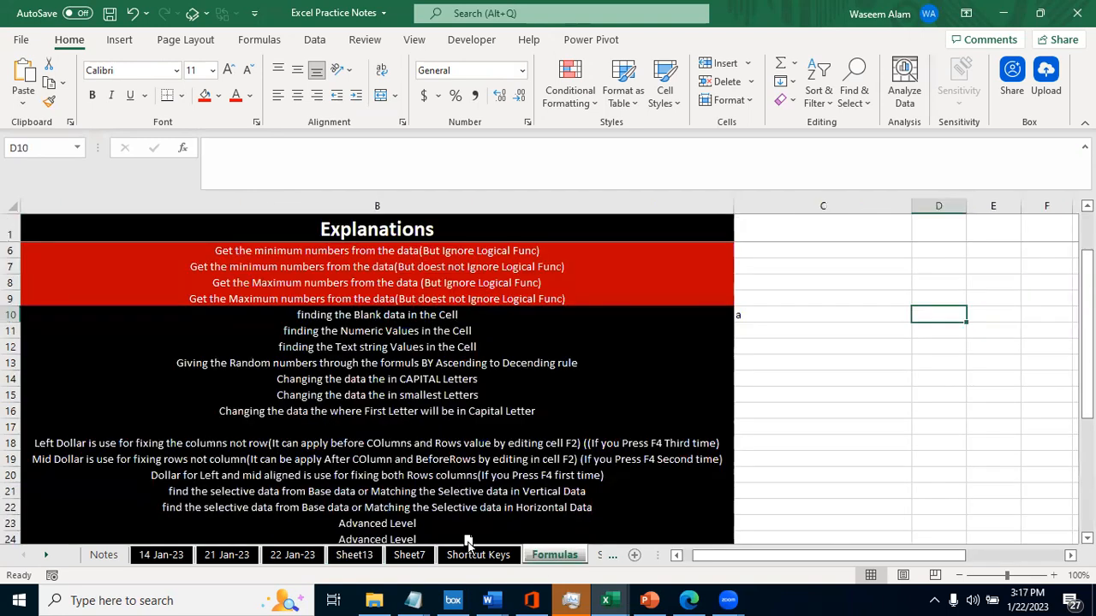
{"action": "left_click_drag", "start_coordinate": [402, 544], "coordinate": [402, 547]}
- Review the IsBlank and ISNumber explanations in the Formulas list and return to the IsBlank cell A10
{"action": "left_click", "coordinate": [319, 342]}
{"action": "key", "text": "Up"}
{"action": "key", "text": "Up"}
{"action": "key", "text": "Left"}
{"action": "key", "text": "Right"}
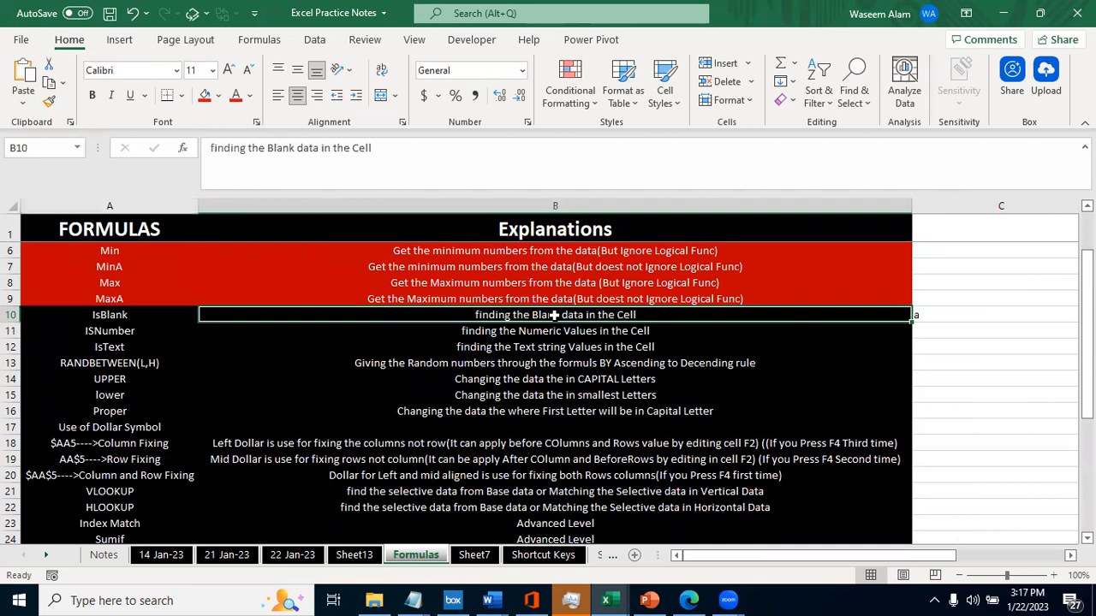
{"action": "key", "text": "Down"}
{"action": "key", "text": "Up"}
{"action": "key", "text": "Down"}
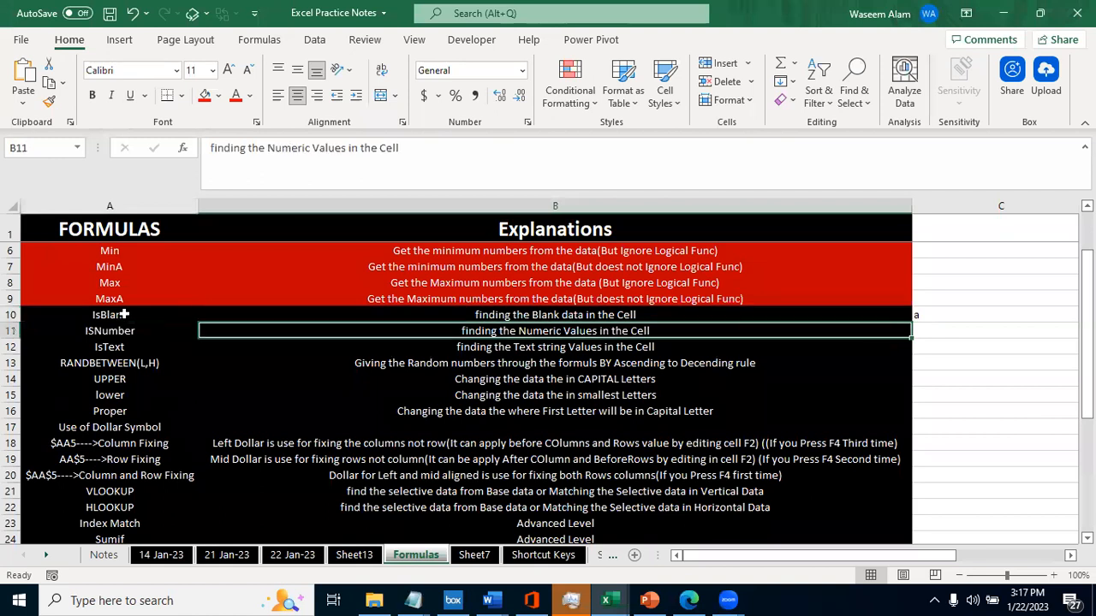
{"action": "key", "text": "Up"}
{"action": "key", "text": "Left"}
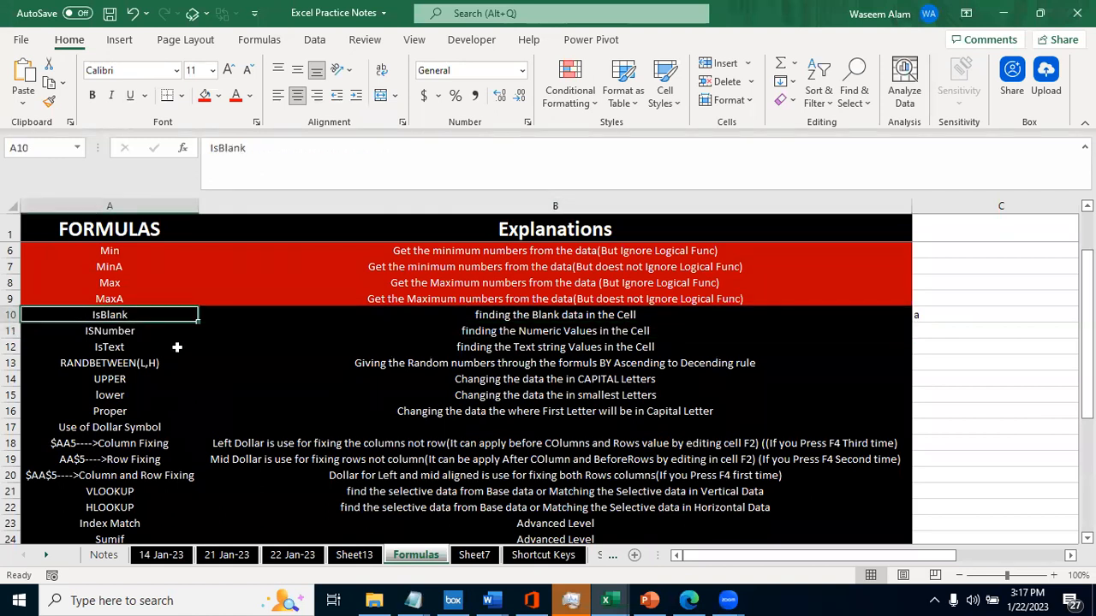
- Look over the entries and explanations in the Formulas list from ISNumber up to CountBlank
{"action": "key", "text": "ctrl+Page_Up"}
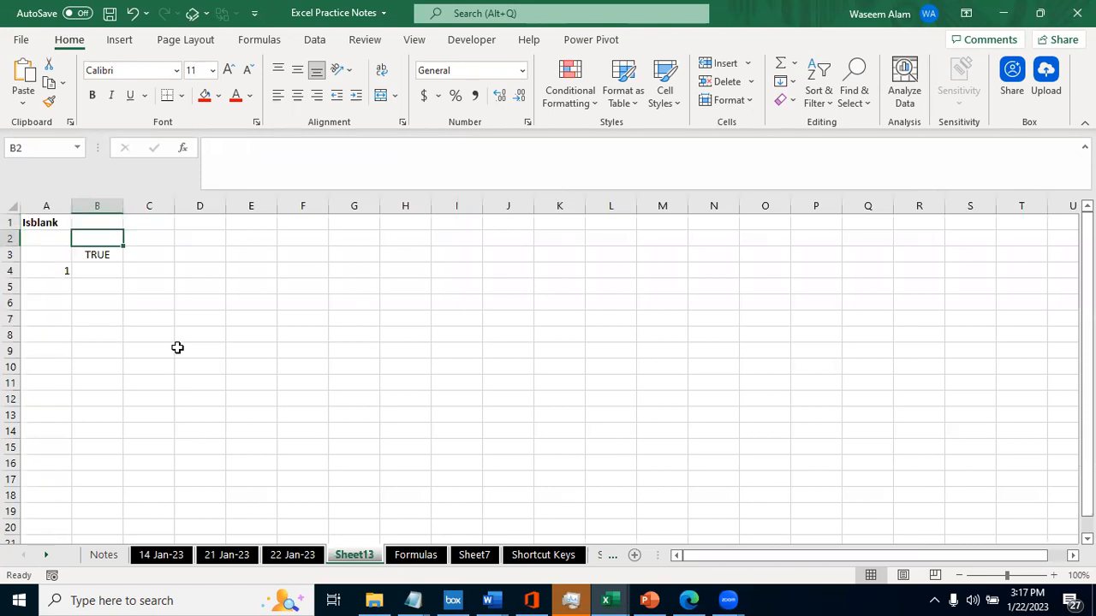
{"action": "key", "text": "ctrl+Page_Down"}
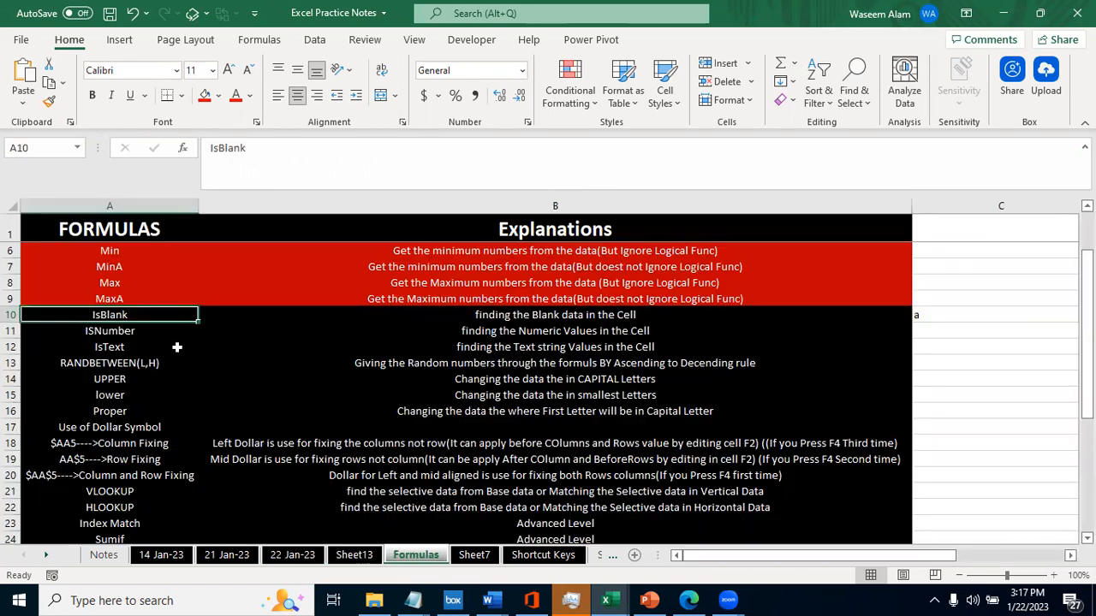
{"action": "key", "text": "Down"}
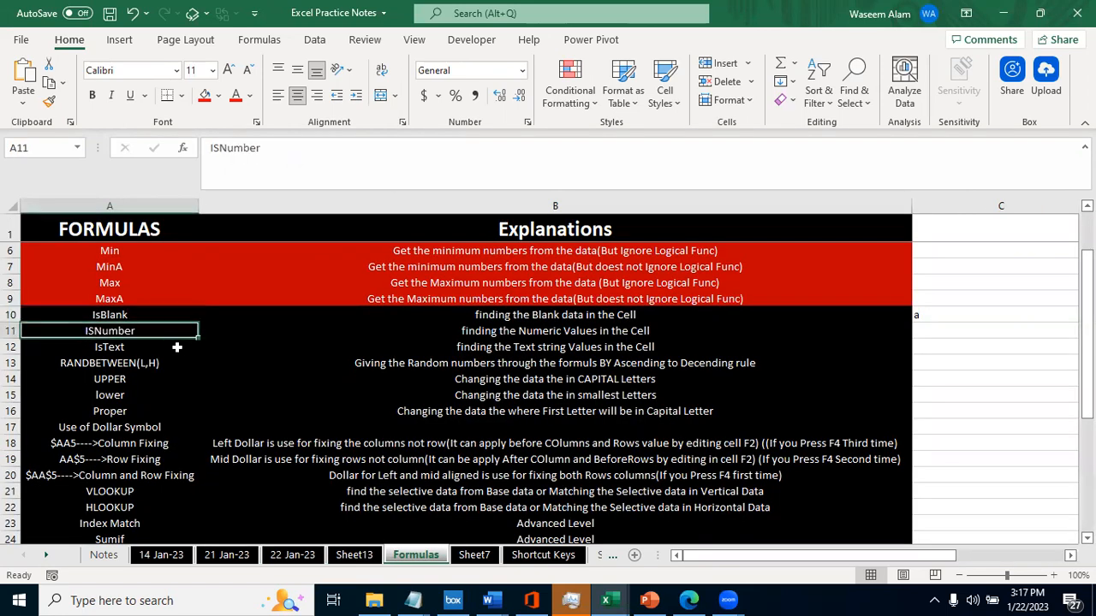
{"action": "key", "text": "Right"}
{"action": "key", "text": "Right"}
{"action": "key", "text": "Up"}
{"action": "key", "text": "Up"}
{"action": "key", "text": "Left"}
{"action": "key", "text": "Left"}
{"action": "key", "text": "Up"}
{"action": "key", "text": "Up"}
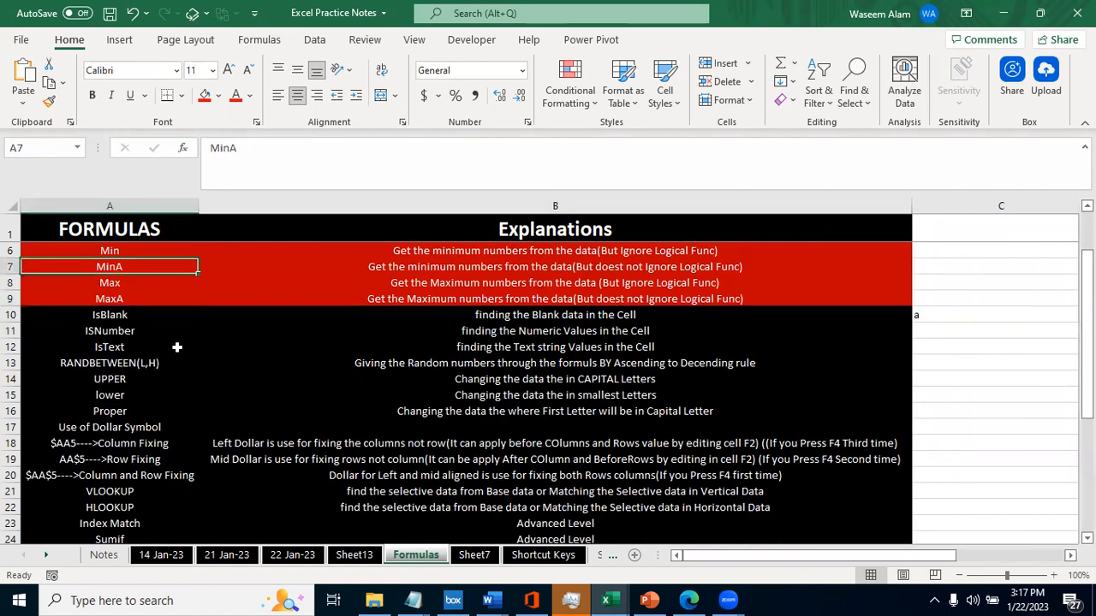
{"action": "key", "text": "Right"}
{"action": "key", "text": "Up"}
{"action": "key", "text": "Down"}
{"action": "key", "text": "Down"}
{"action": "key", "text": "Down"}
{"action": "key", "text": "Right"}
{"action": "key", "text": "Up"}
{"action": "key", "text": "Up"}
{"action": "key", "text": "Up"}
{"action": "key", "text": "Left"}
{"action": "key", "text": "Left"}
- Copy column A of the Formulas sheet and paste it over column A of Sheet13
{"action": "key", "text": "Up"}
{"action": "key", "text": "Right"}
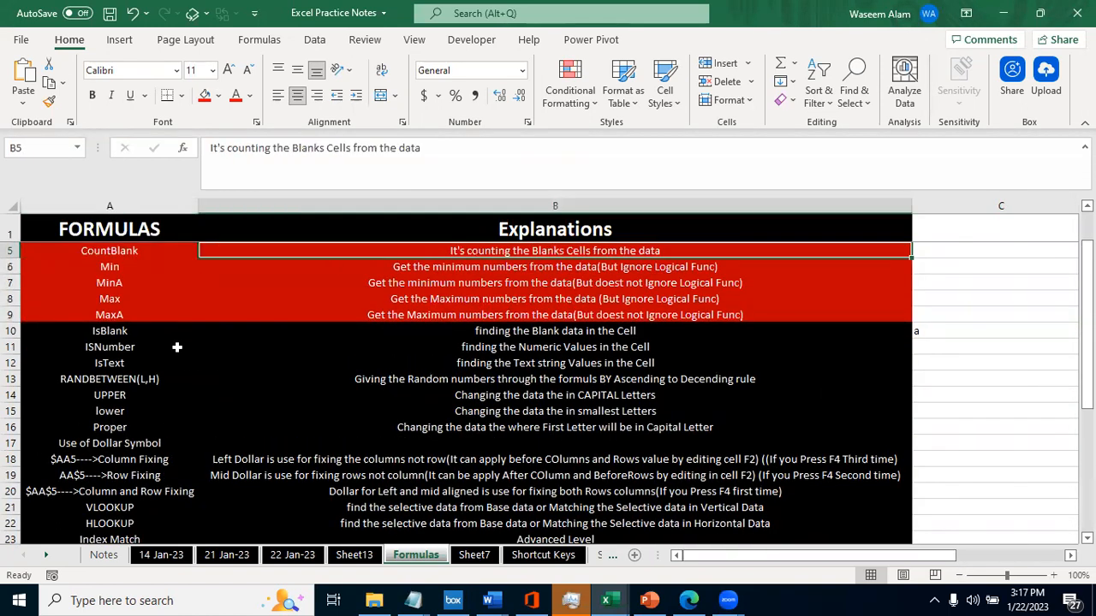
{"action": "key", "text": "Up"}
{"action": "key", "text": "ctrl+Up"}
{"action": "key", "text": "Left"}
{"action": "key", "text": "ctrl+space"}
{"action": "key", "text": "ctrl+c"}
{"action": "key", "text": "ctrl+Page_Up"}
{"action": "key", "text": "ctrl+Home"}
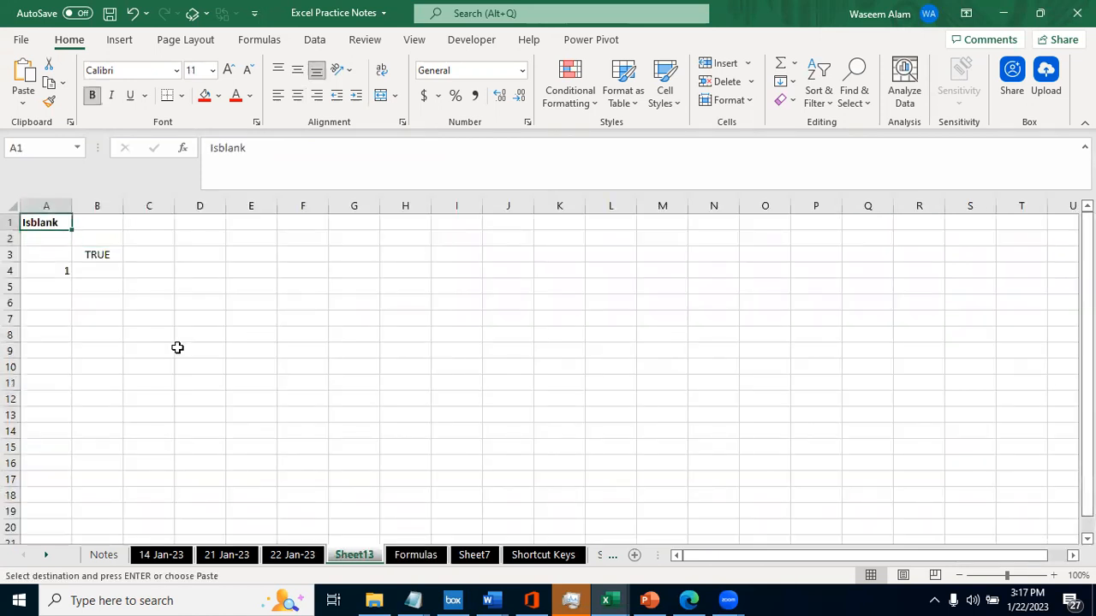
{"action": "key", "text": "ctrl+v"}
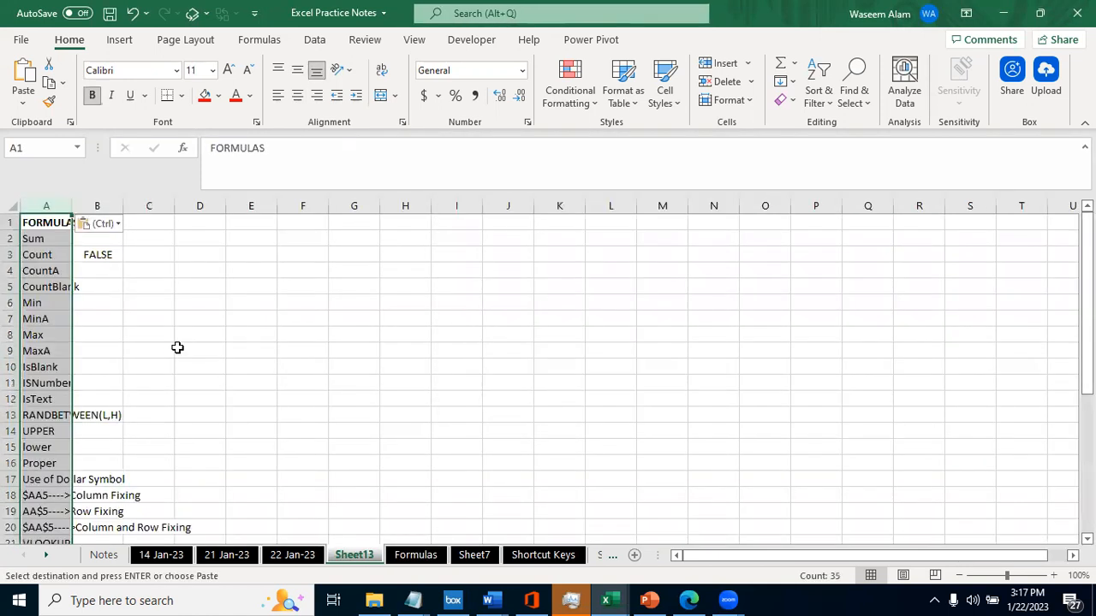
- Delete the old ISBLANK formula from cell B3
{"action": "key", "text": "Right"}
{"action": "key", "text": "Down"}
{"action": "key", "text": "Down"}
{"action": "key", "text": "Delete"}
{"action": "key", "text": "Left"}
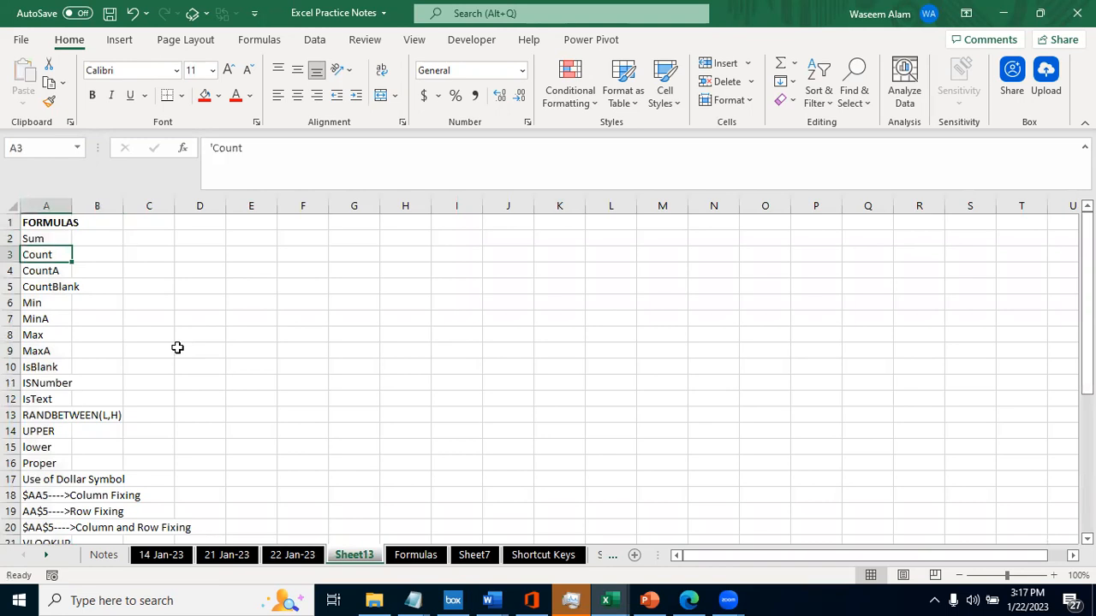
- Autofit the width of column A to its contents
{"action": "key", "text": "ctrl+space"}
{"action": "key", "text": "alt+h"}
{"action": "key", "text": "o"}
{"action": "key", "text": "i"}
{"action": "key", "text": "Right"}
{"action": "key", "text": "Left"}
{"action": "key", "text": "ctrl+space"}
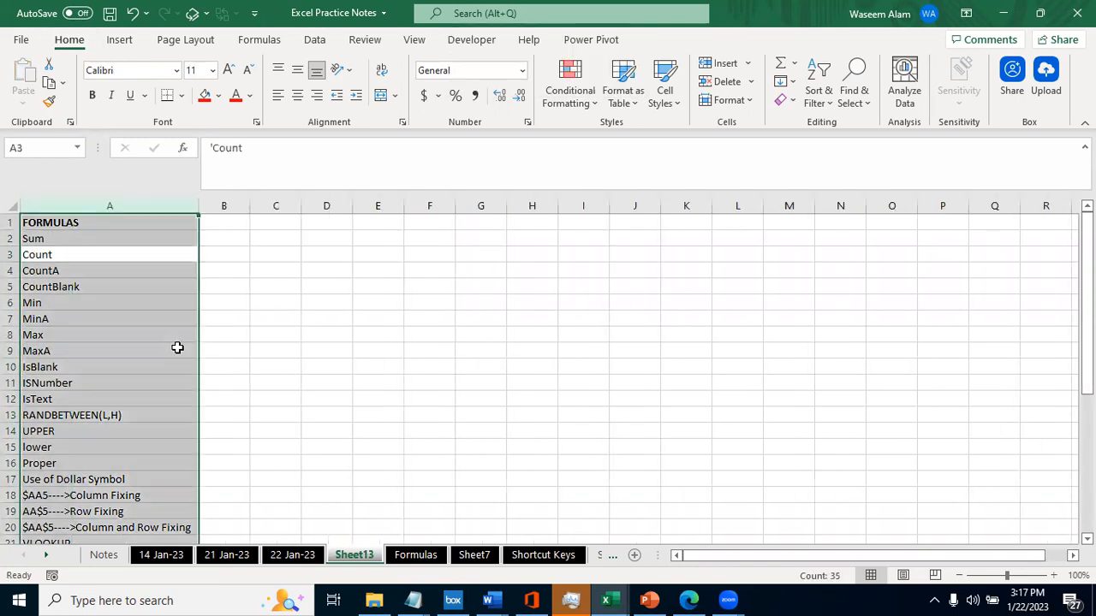
- Enter 1 in A36 below the pasted list and select the cells from A36 down to A56
{"action": "key", "text": "Up"}
{"action": "key", "text": "ctrl+shift+Down"}
{"action": "key", "text": "ctrl+Home"}
{"action": "key", "text": "Down"}
{"action": "key", "text": "ctrl+shift+Down"}
{"action": "key", "text": "ctrl+shift+Up"}
{"action": "key", "text": "ctrl+Down"}
{"action": "key", "text": "Down"}
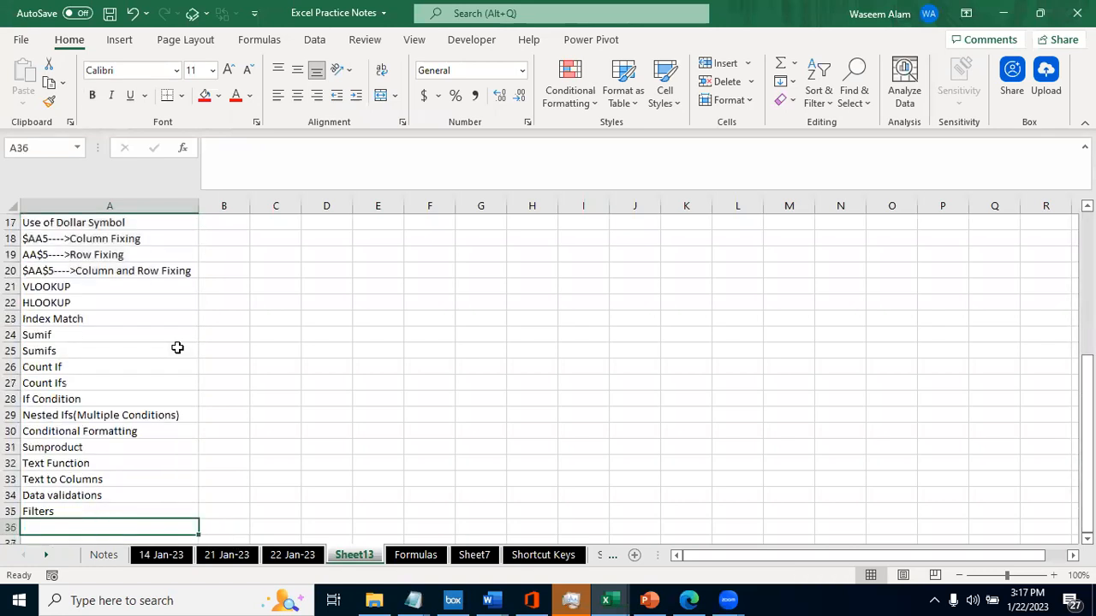
{"action": "type", "text": "1"}
{"action": "key", "text": "shift+Down"}
{"action": "key", "text": "shift+Down"}
{"action": "key", "text": "shift+Down"}
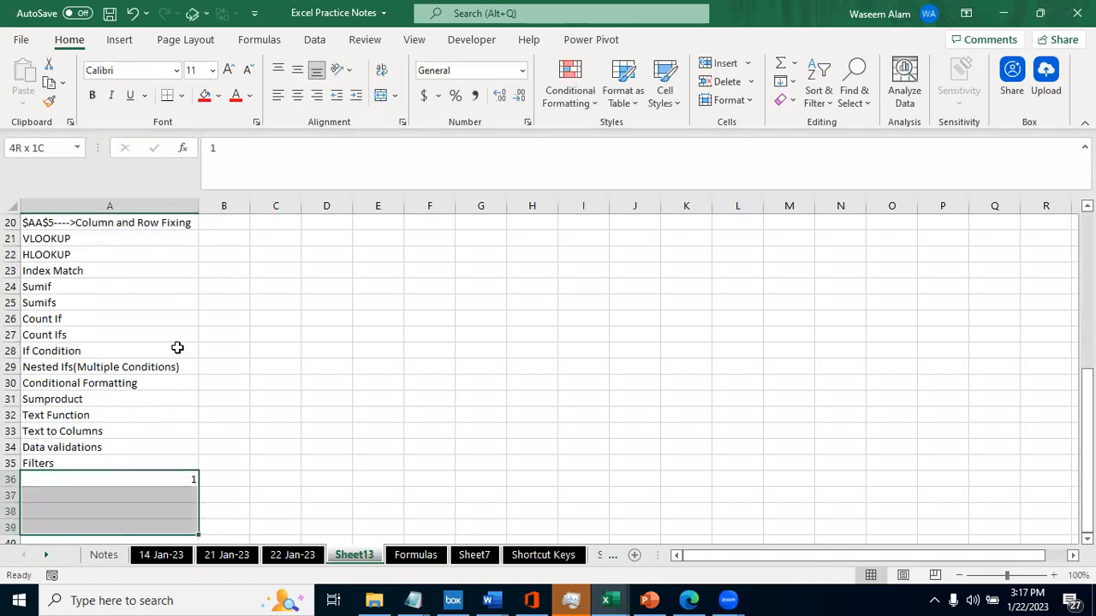
{"action": "key", "text": "ctrl+shift+Down"}
- Try to fill the selected cells from A36 down with a linear series, and undo the fill
{"action": "key", "text": "alt+h"}
{"action": "key", "text": "f"}
{"action": "key", "text": "i"}
{"action": "key", "text": "s"}
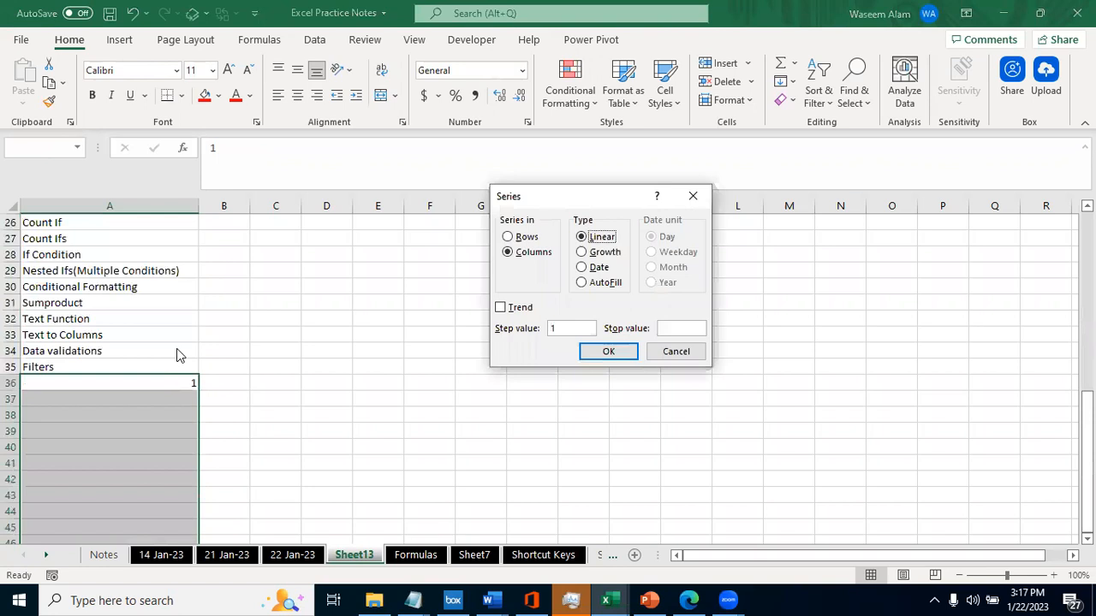
{"action": "key", "text": "Return"}
{"action": "key", "text": "Down"}
{"action": "key", "text": "Up"}
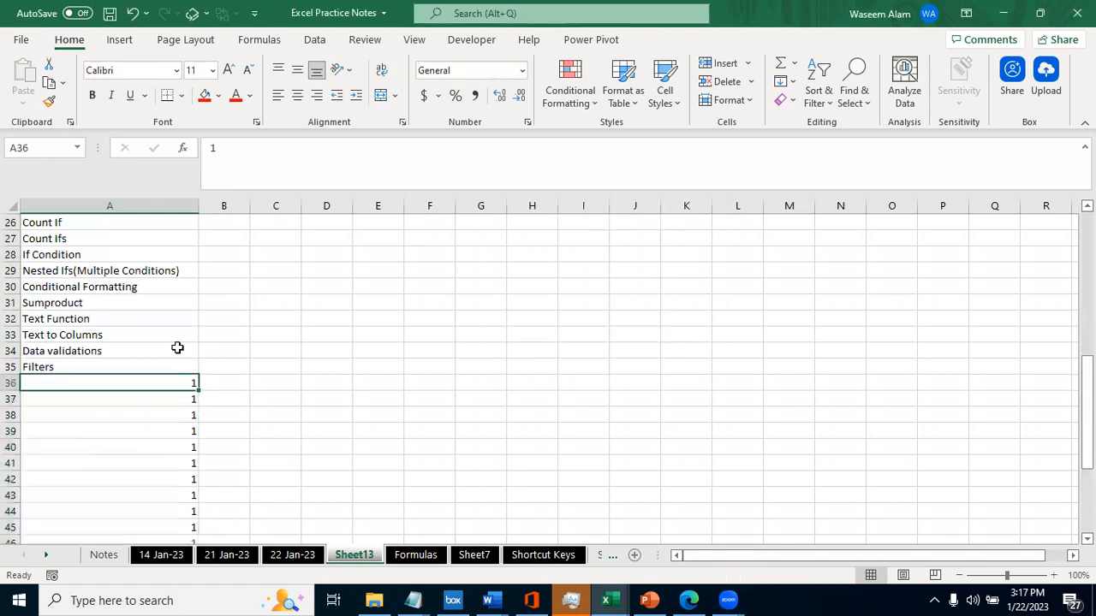
{"action": "key", "text": "ctrl+z"}
- Fill the cells from A36 down with a linear column series using a step value of 1
{"action": "key", "text": "alt+h"}
{"action": "type", "text": "fis"}
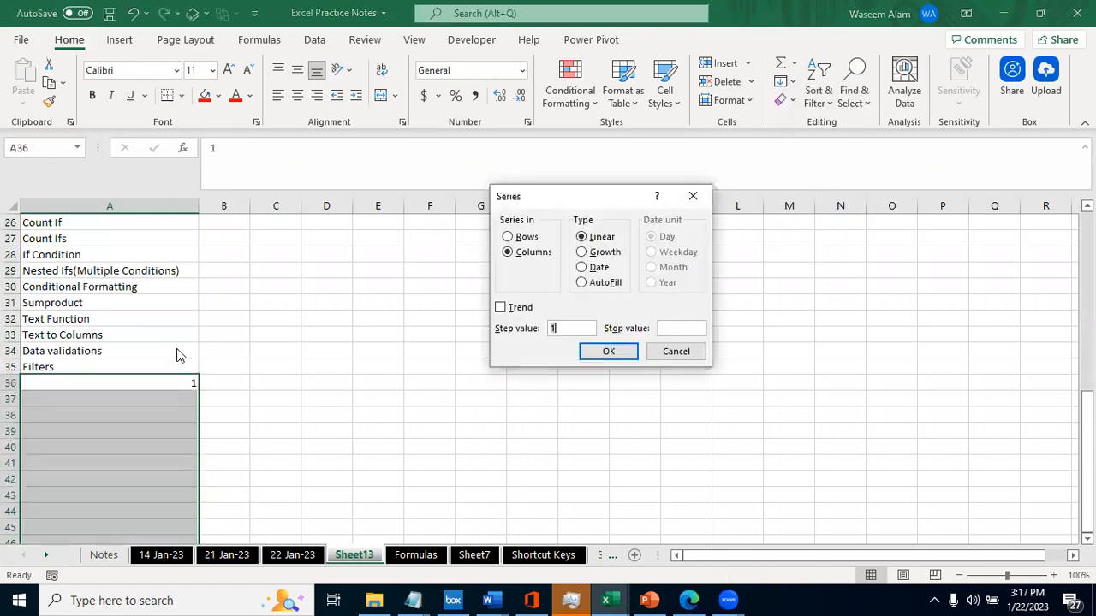
{"action": "type", "text": "2"}
{"action": "key", "text": "BackSpace"}
{"action": "type", "text": "1"}
{"action": "key", "text": "Return"}
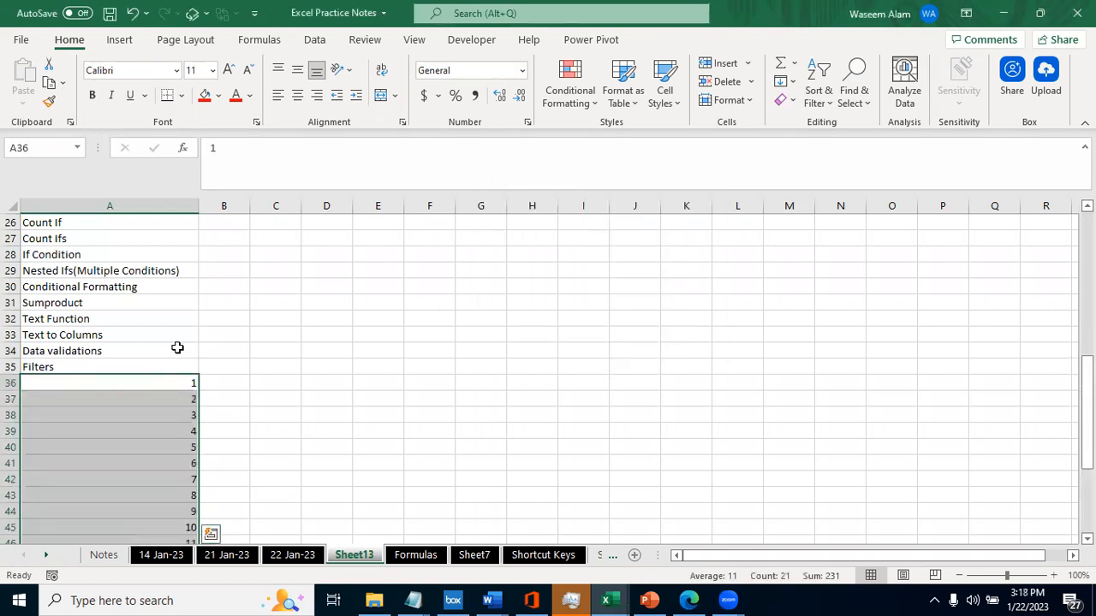
{"action": "key", "text": "Right"}
{"action": "key", "text": "Left"}
{"action": "key", "text": "Up"}
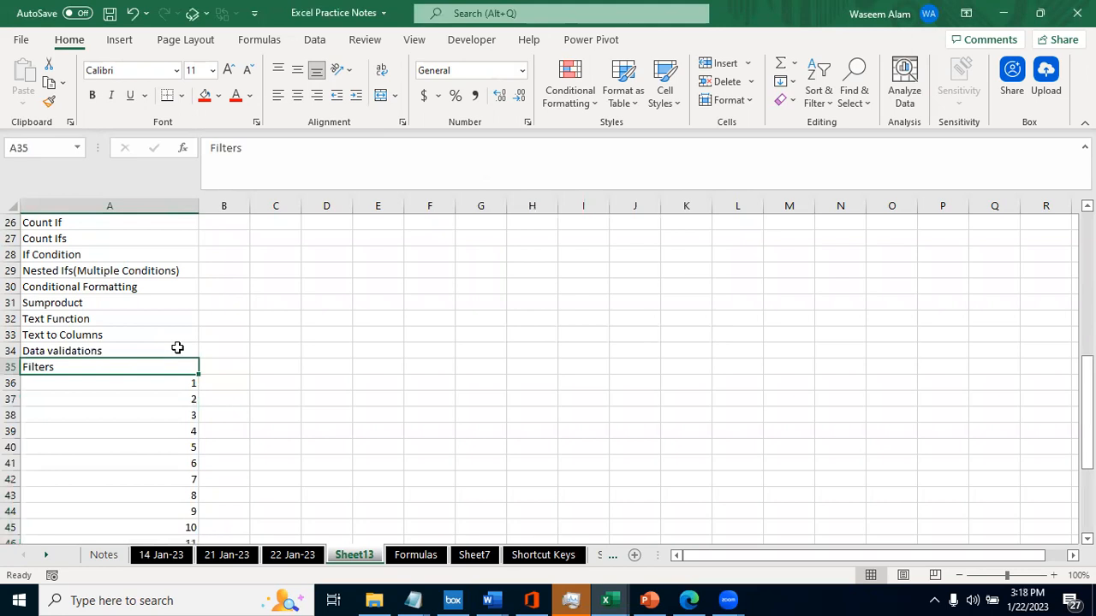
- Centre the formula names and numbers in column A horizontally
{"action": "key", "text": "ctrl+Up"}
{"action": "key", "text": "ctrl+a"}
{"action": "key", "text": "alt+h"}
{"action": "key", "text": "a"}
{"action": "key", "text": "c"}
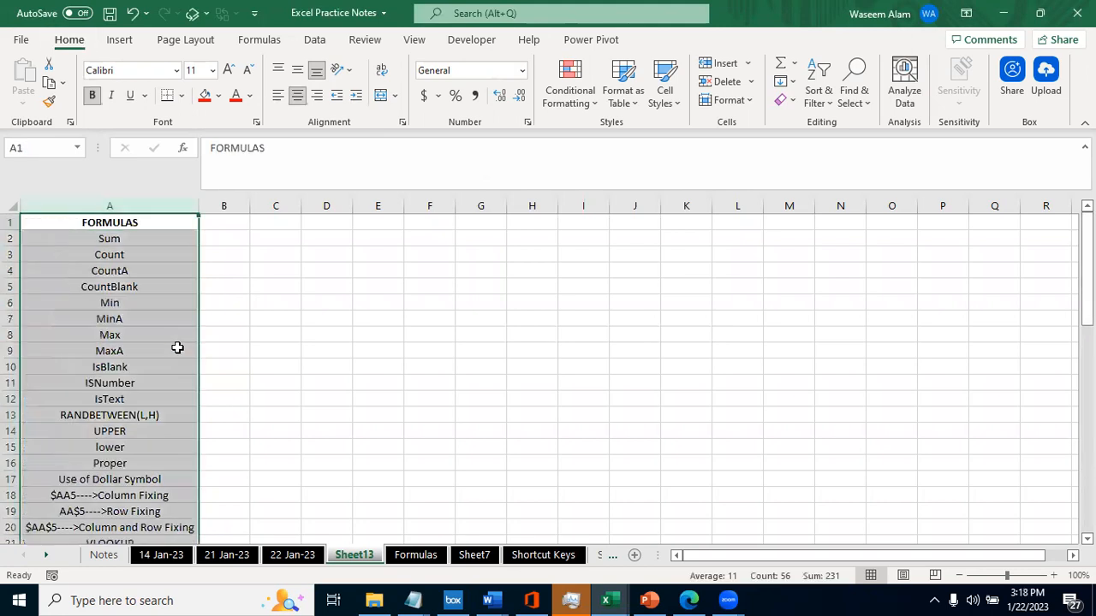
{"action": "key", "text": "ctrl+Down"}
{"action": "key", "text": "ctrl+Down"}
- Enter the formula =ISBLANK(A2) in cell B2
{"action": "key", "text": "ctrl+Home"}
{"action": "key", "text": "Down"}
{"action": "key", "text": "Right"}
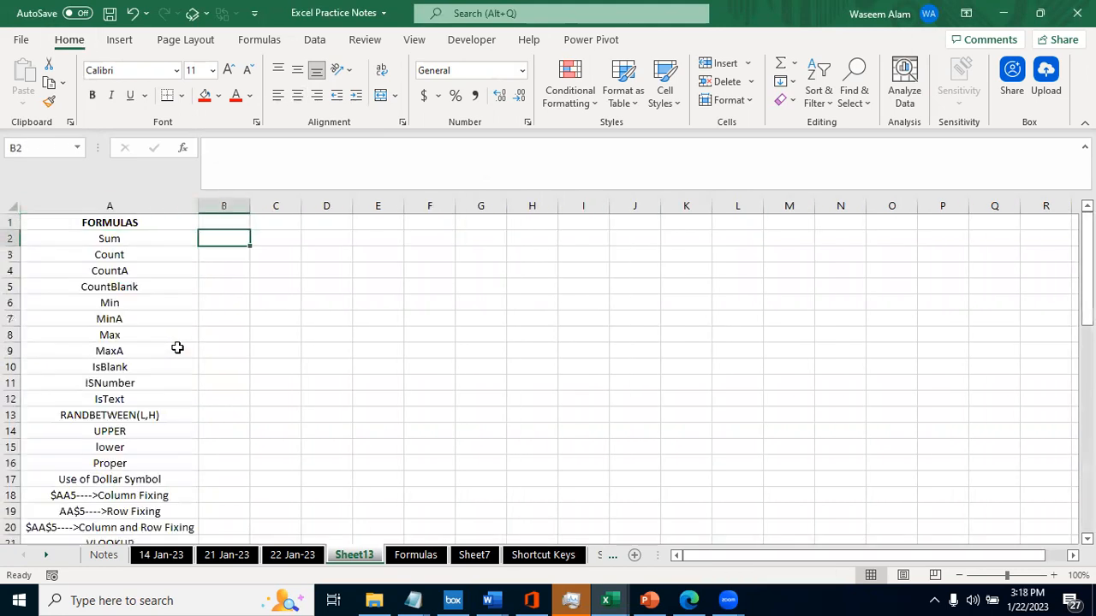
{"action": "type", "text": "=is"}
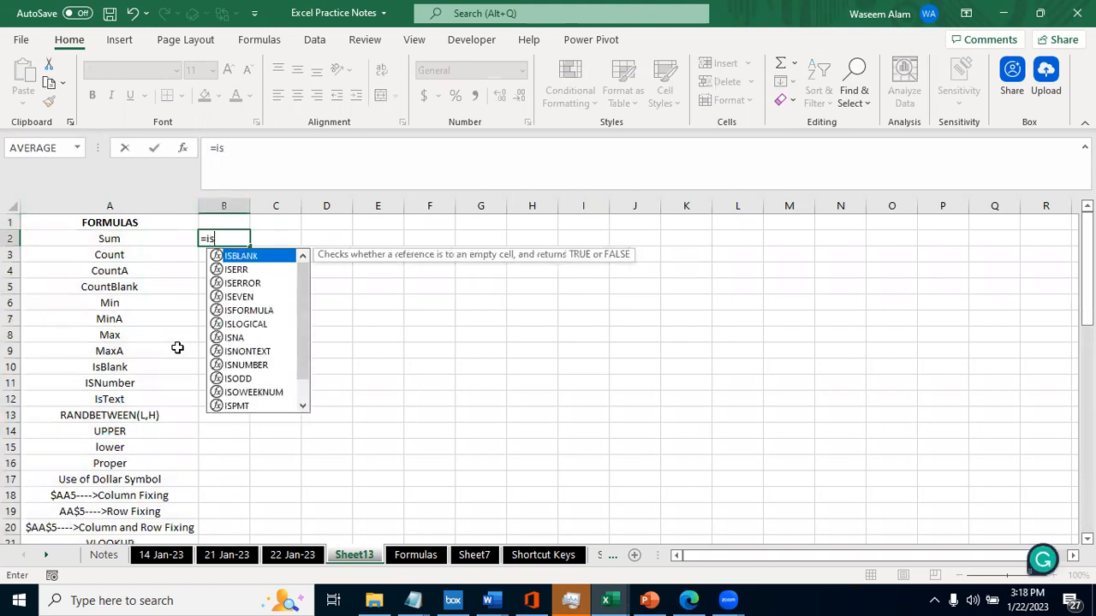
{"action": "key", "text": "Tab"}
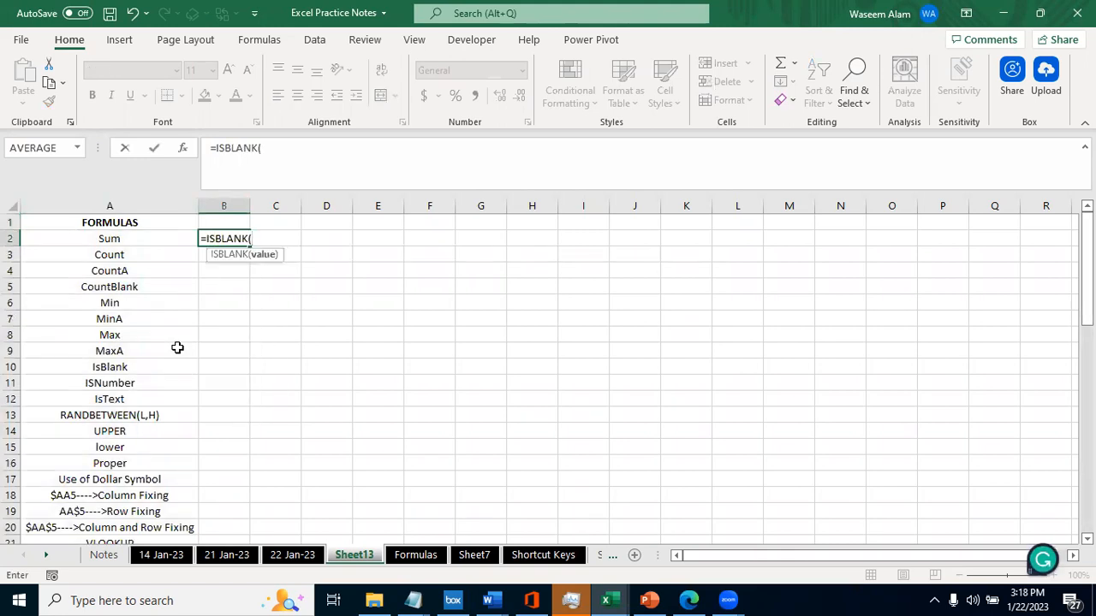
{"action": "left_click", "coordinate": [117, 237]}
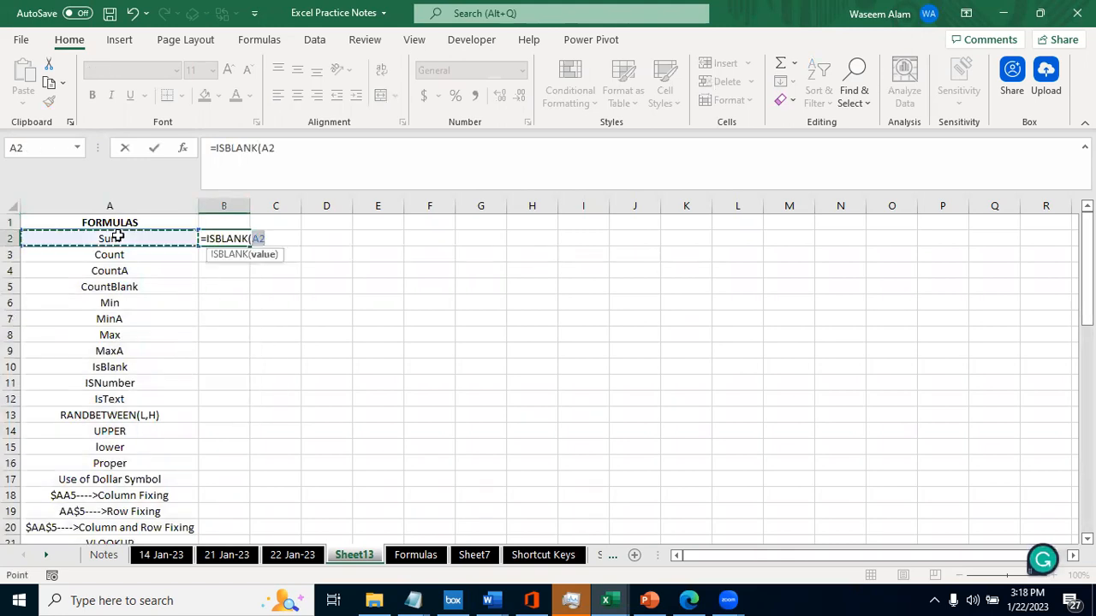
{"action": "type", "text": ")"}
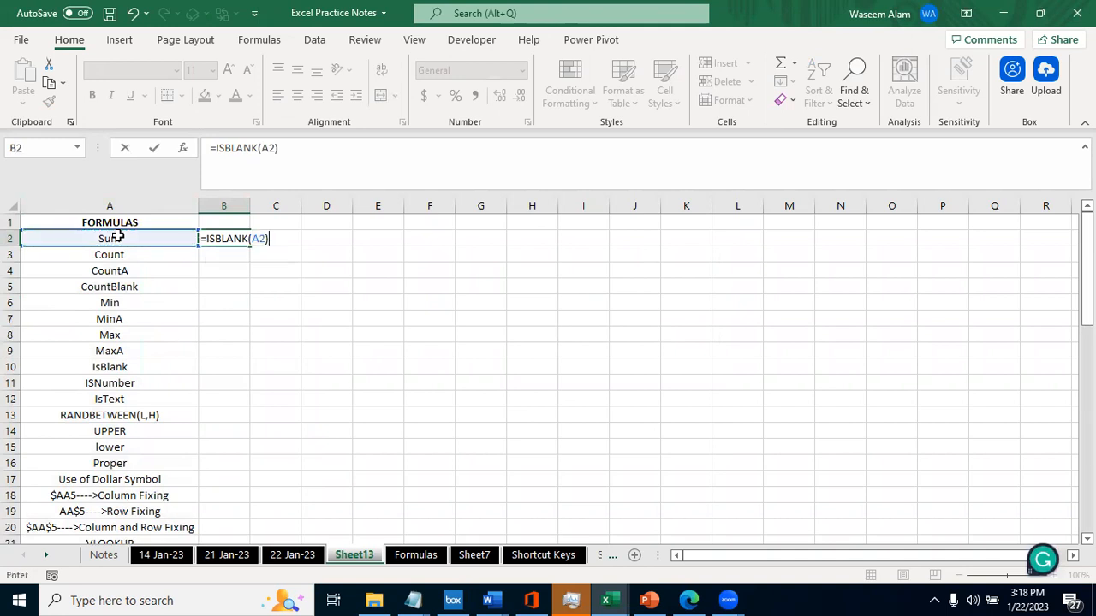
{"action": "left_click", "coordinate": [194, 255]}
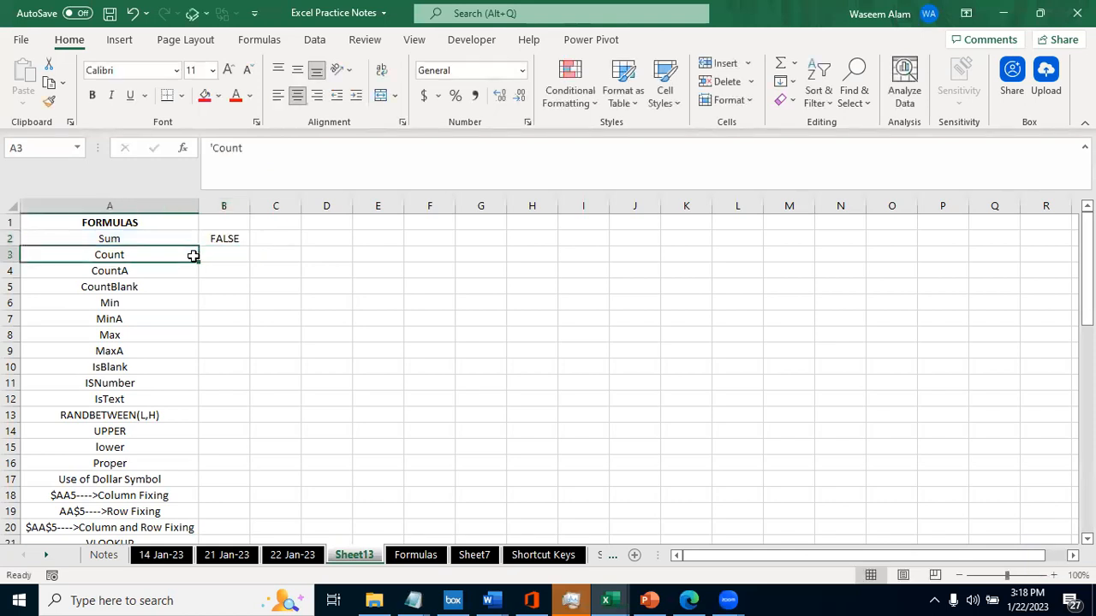
- Fill the ISBLANK formula from B2 down column B to the last row of data
{"action": "key", "text": "ctrl+Down"}
{"action": "key", "text": "Right"}
{"action": "key", "text": "ctrl+shift+Up"}
{"action": "key", "text": "ctrl+d"}
{"action": "key", "text": "ctrl+Up"}
- Add filters to the header row and check which values column B's filter offers
{"action": "key", "text": "ctrl+Up"}
{"action": "key", "text": "ctrl+Down"}
{"action": "key", "text": "ctrl+Up"}
{"action": "key", "text": "ctrl+shift+l"}
{"action": "key", "text": "alt+Down"}
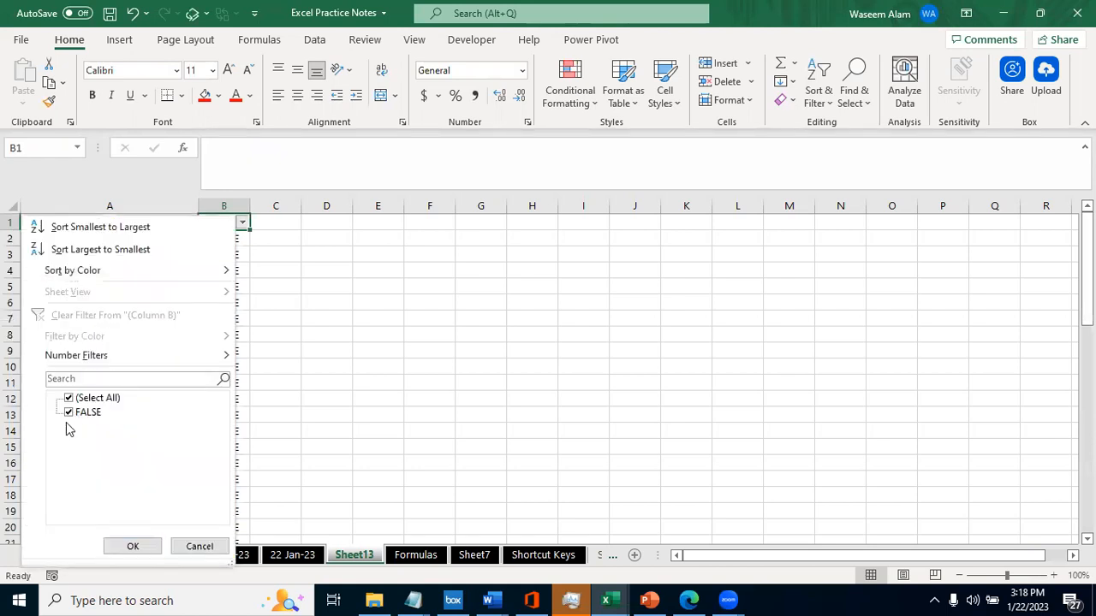
{"action": "key", "text": "Escape"}
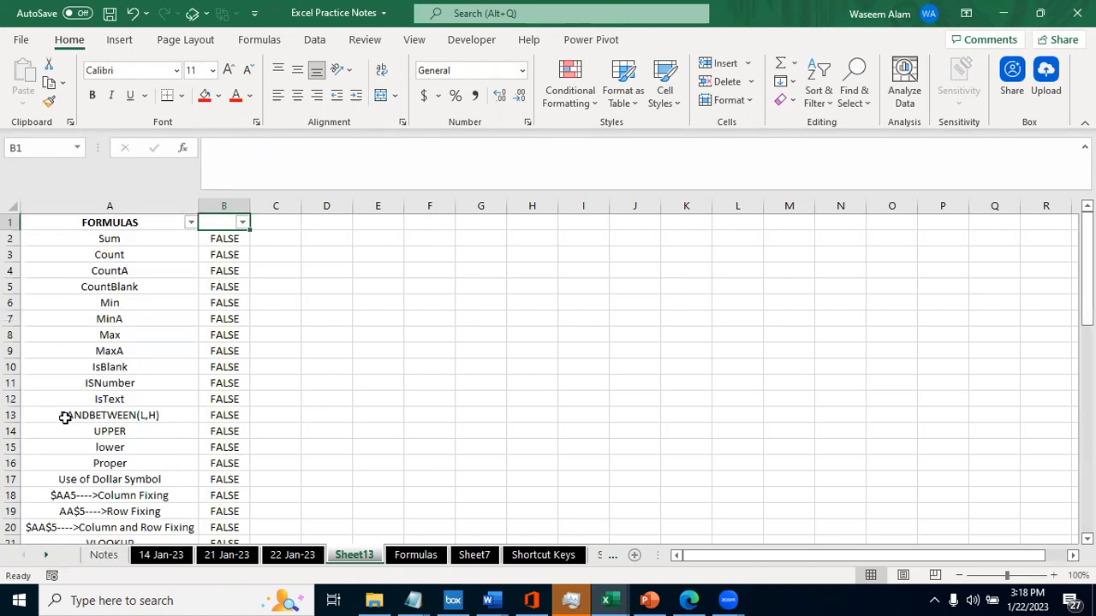
- Clear the Min, MinA, Max and MaxA entries in A6:A9 to test the ISBLANK formulas
{"action": "key", "text": "Left"}
{"action": "key", "text": "ctrl+Down"}
{"action": "key", "text": "ctrl+Up"}
{"action": "key", "text": "Down"}
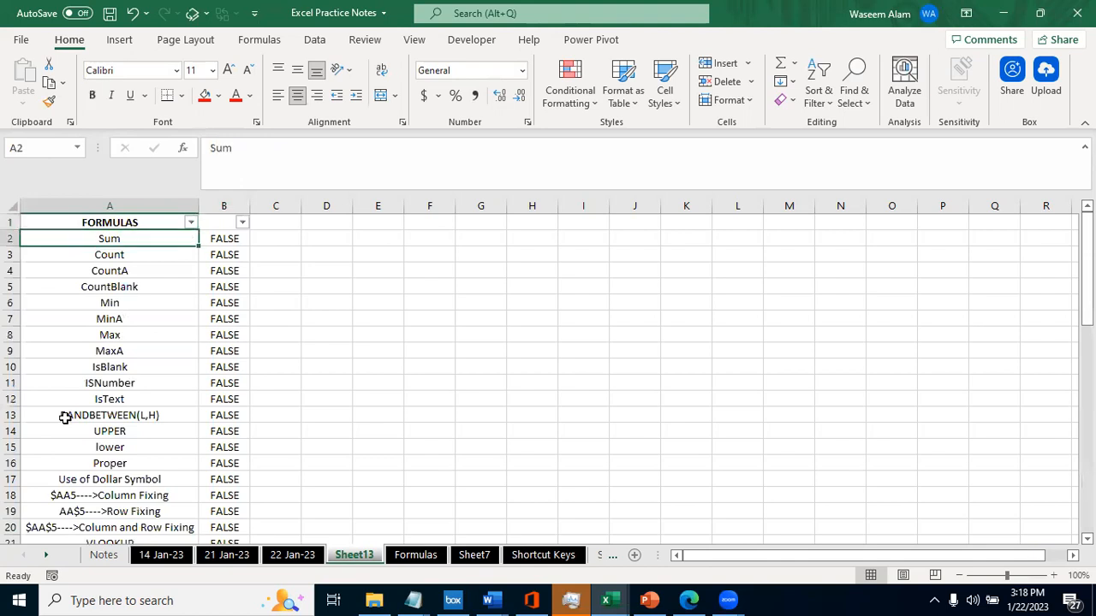
{"action": "key", "text": "Down"}
{"action": "key", "text": "Down"}
{"action": "key", "text": "Down"}
{"action": "key", "text": "Down"}
{"action": "key", "text": "shift+Down"}
{"action": "key", "text": "shift+Down"}
{"action": "key", "text": "shift+Down"}
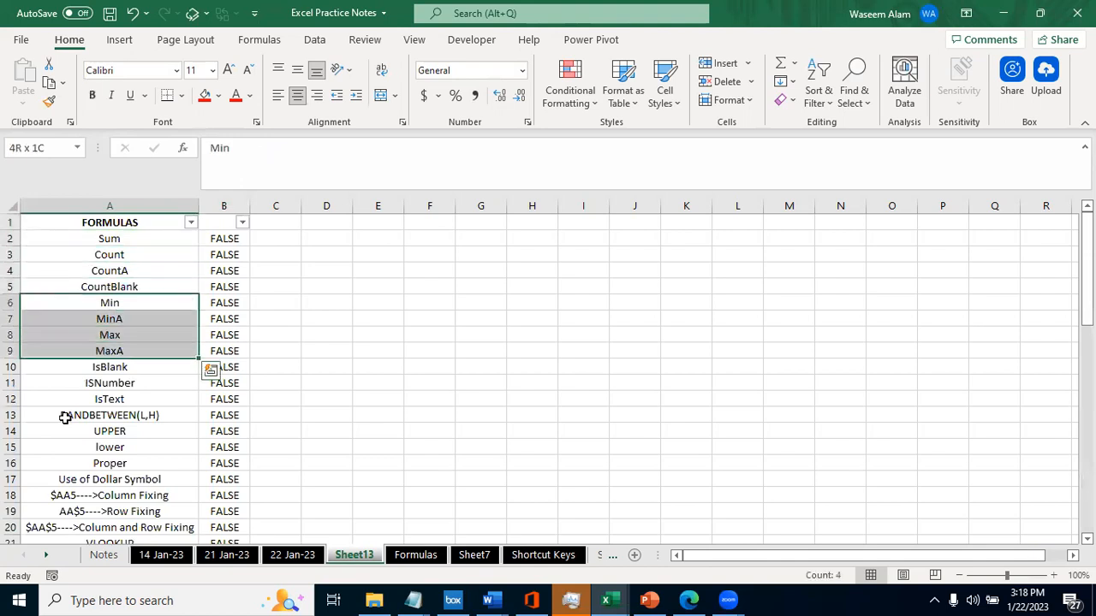
{"action": "key", "text": "Delete"}
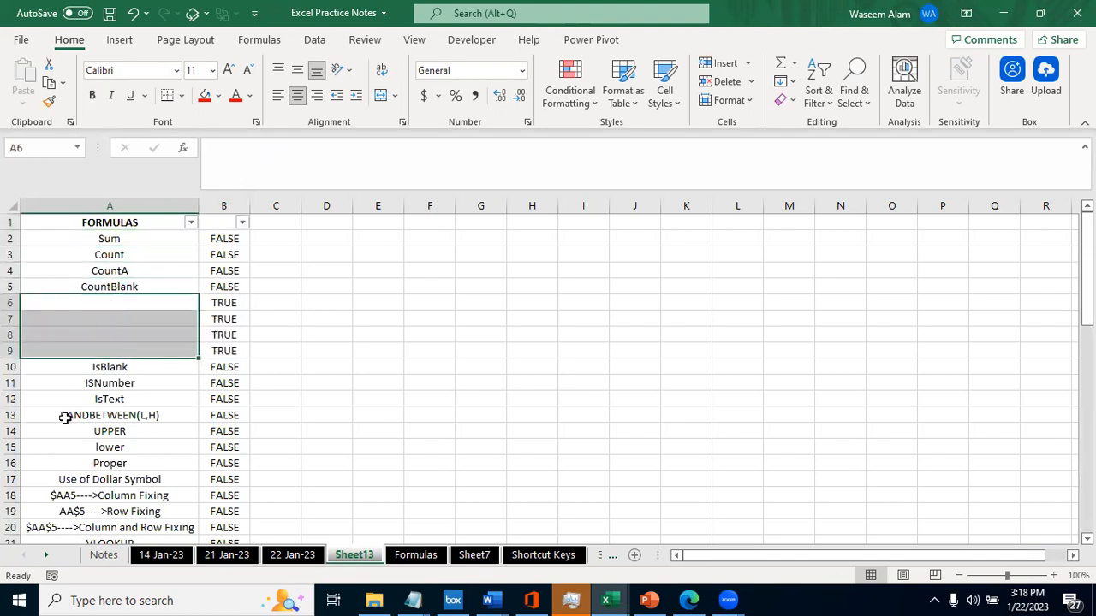
- Undo the clearing of A6:A9 and clear the same cells again
{"action": "key", "text": "ctrl+z"}
{"action": "key", "text": "ctrl+q"}
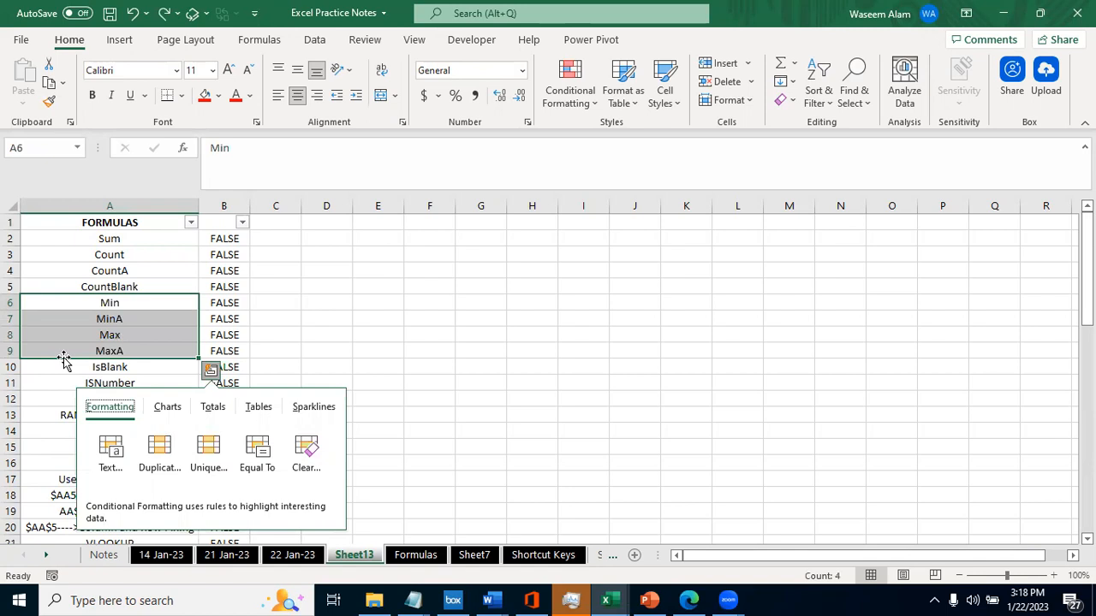
{"action": "key", "text": "Escape"}
{"action": "key", "text": "Delete"}
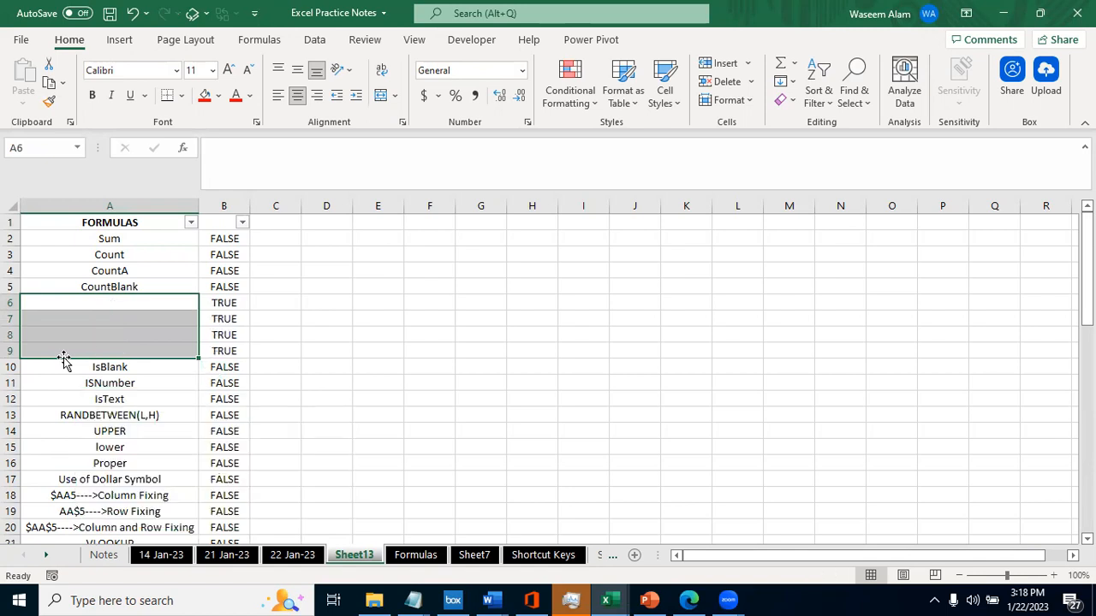
- Filter column B to show only the TRUE rows and select the filtered cells
{"action": "key", "text": "Right"}
{"action": "key", "text": "Up"}
{"action": "key", "text": "Up"}
{"action": "key", "text": "Up"}
{"action": "key", "text": "Up"}
{"action": "key", "text": "Up"}
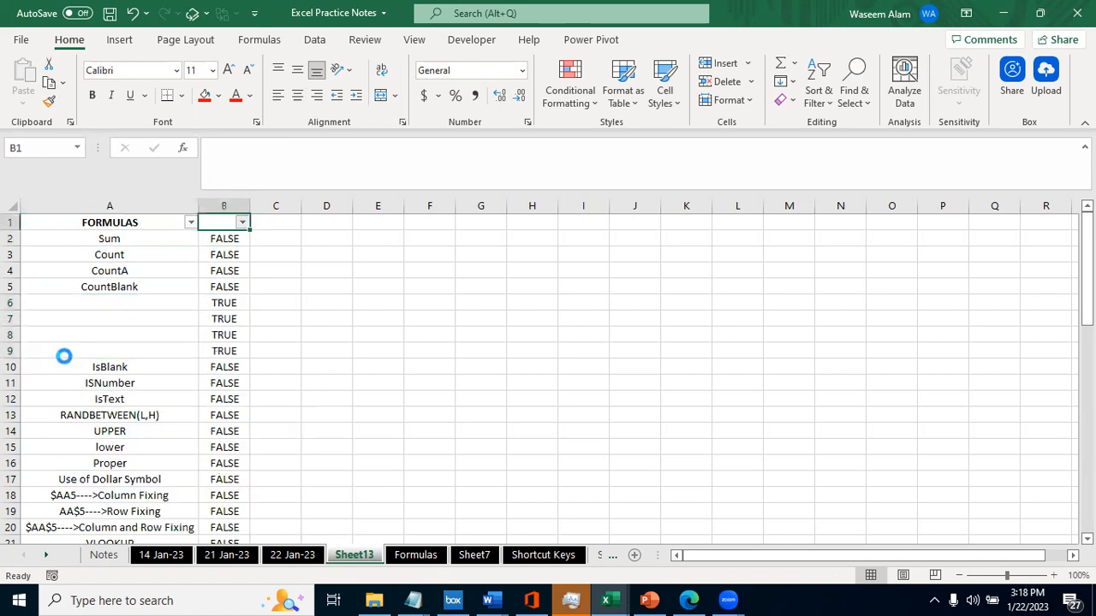
{"action": "key", "text": "alt+Down"}
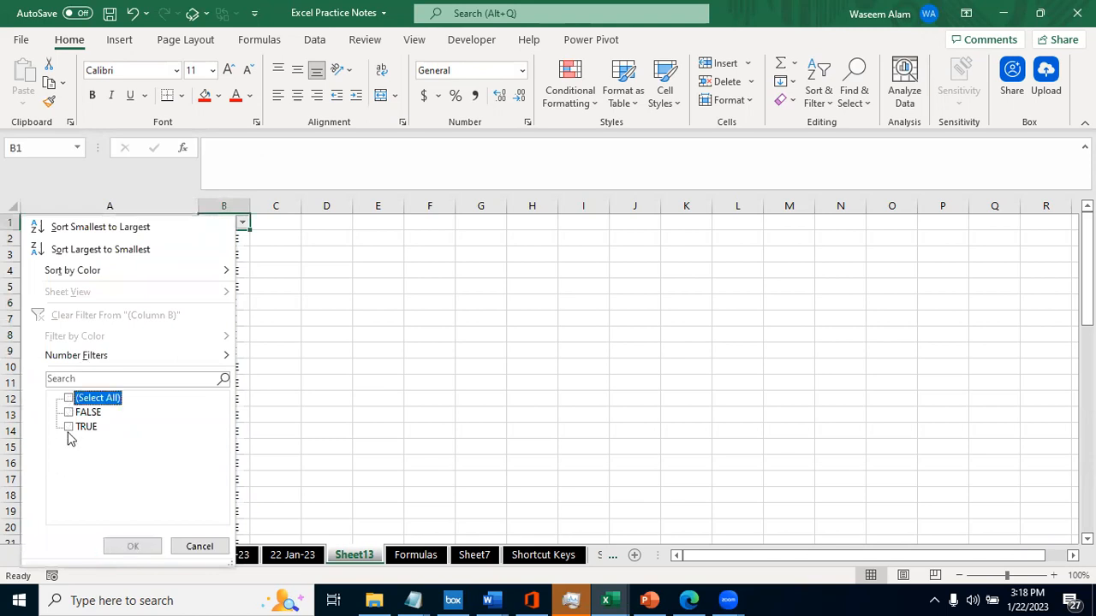
{"action": "left_click", "coordinate": [68, 428]}
{"action": "key", "text": "Return"}
{"action": "key", "text": "ctrl+shift+Down"}
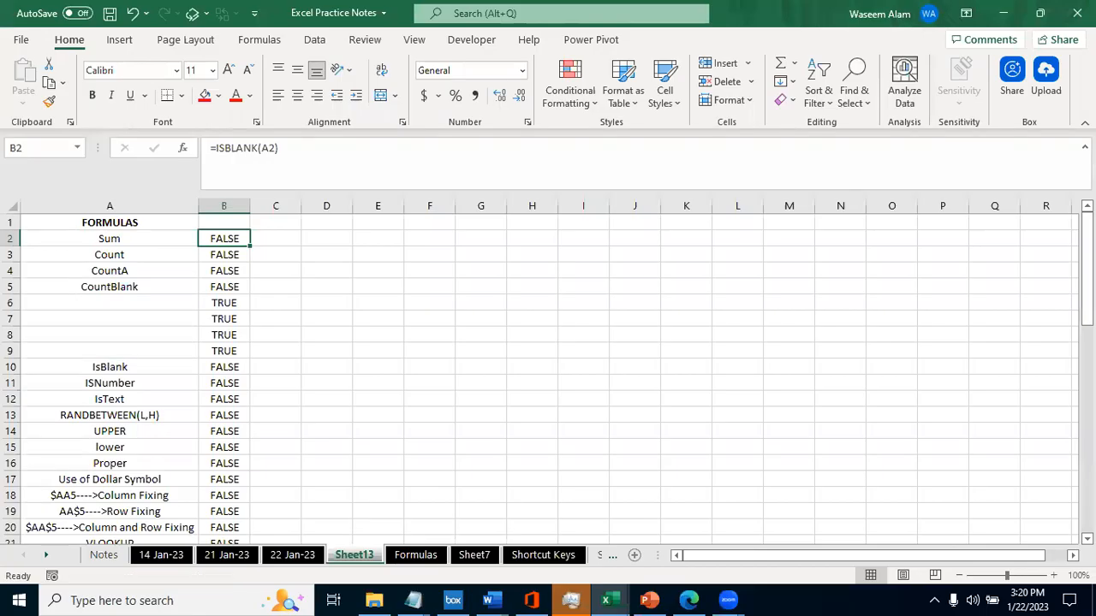
{"action": "key", "text": "Right"}
{"action": "left_click", "coordinate": [207, 242]}
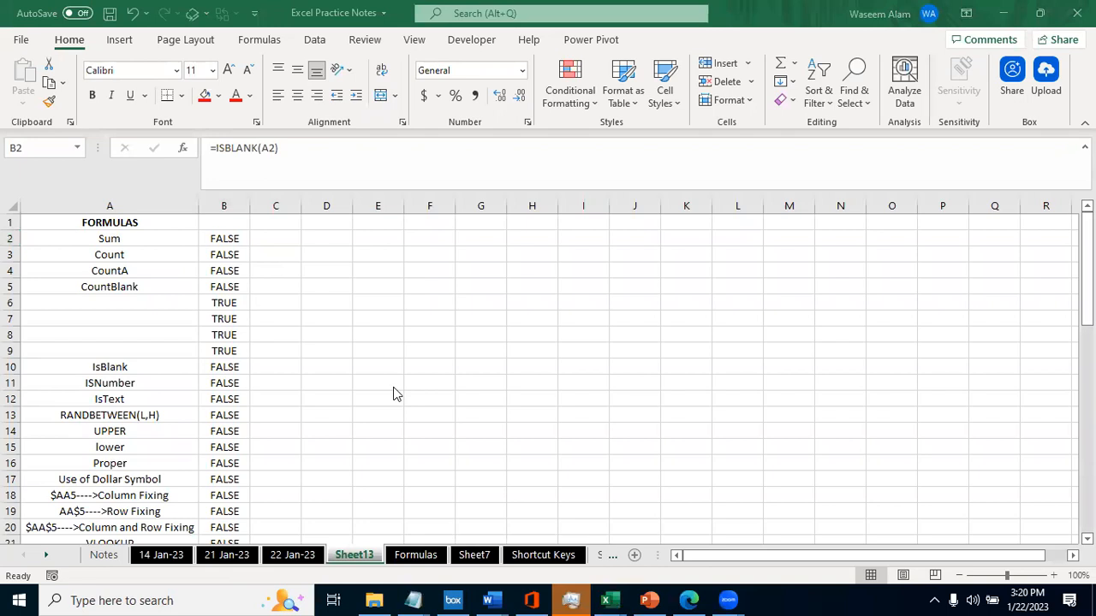
{"action": "key", "text": "alt+Tab"}
{"action": "key", "text": "alt+shift+Tab"}
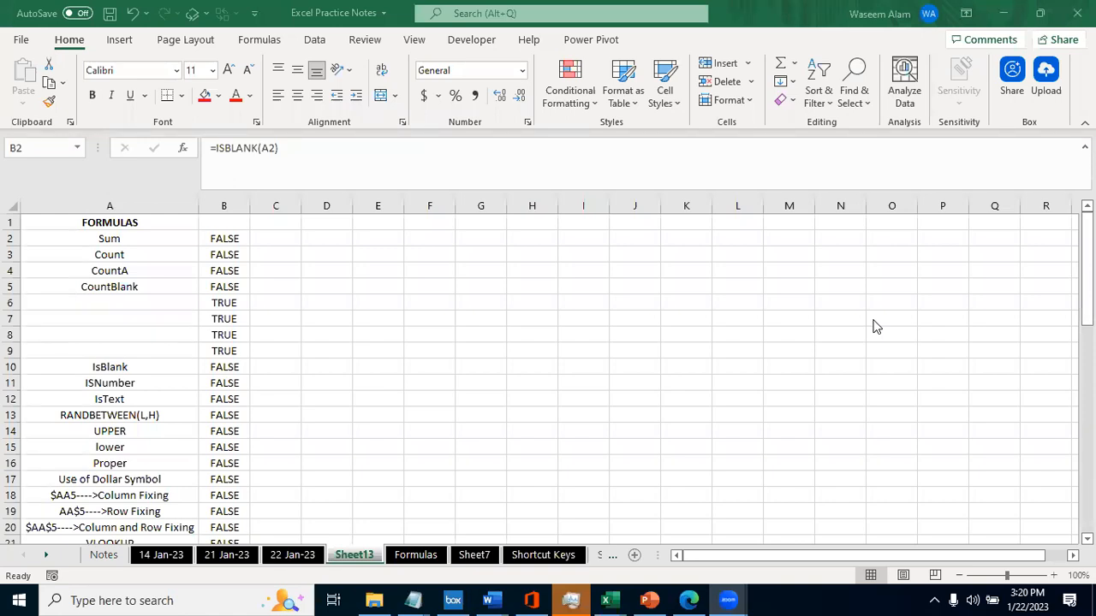
- Review the highlighted formula names from Sum to MaxA in the Formulas sheet and select the IsBlank entry in A10
{"action": "left_click", "coordinate": [223, 314]}
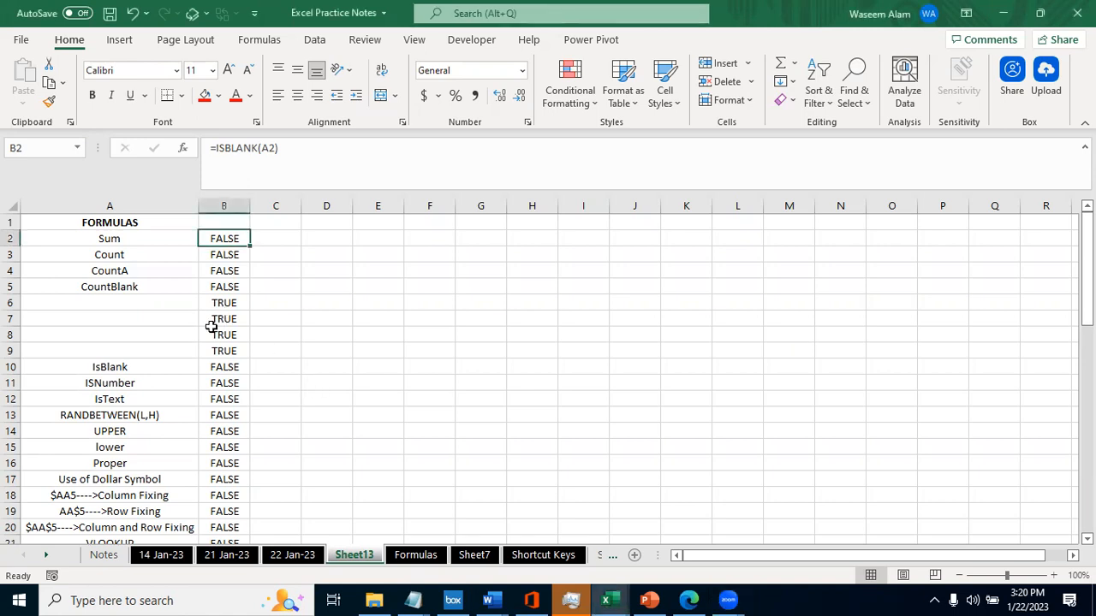
{"action": "key", "text": "ctrl+Page_Down"}
{"action": "left_click", "coordinate": [69, 249]}
{"action": "key", "text": "Up"}
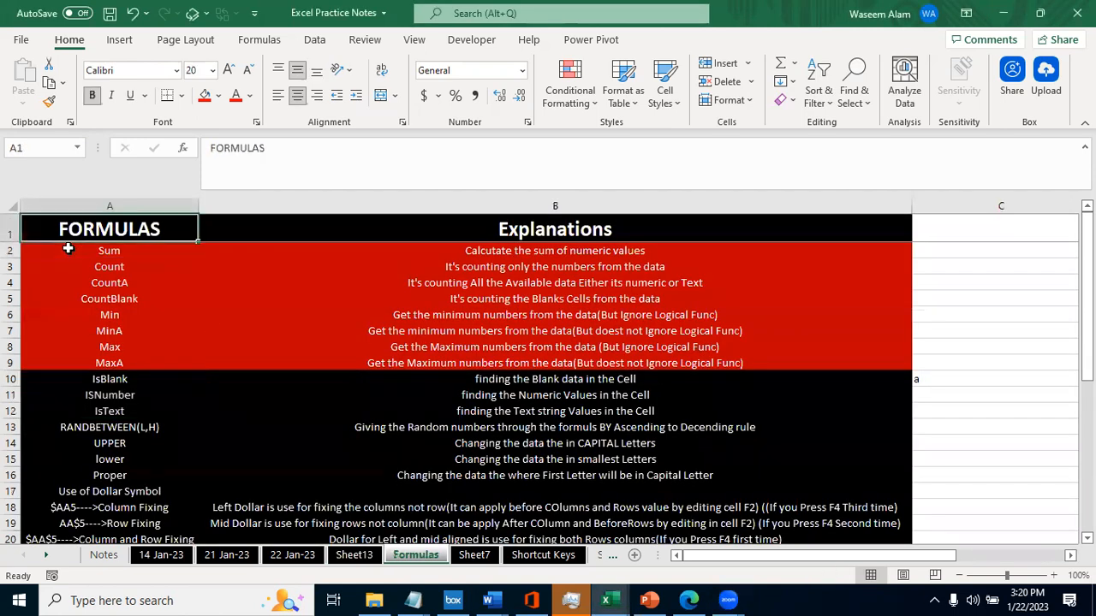
{"action": "key", "text": "ctrl+Down"}
{"action": "key", "text": "ctrl+Up"}
{"action": "key", "text": "Down"}
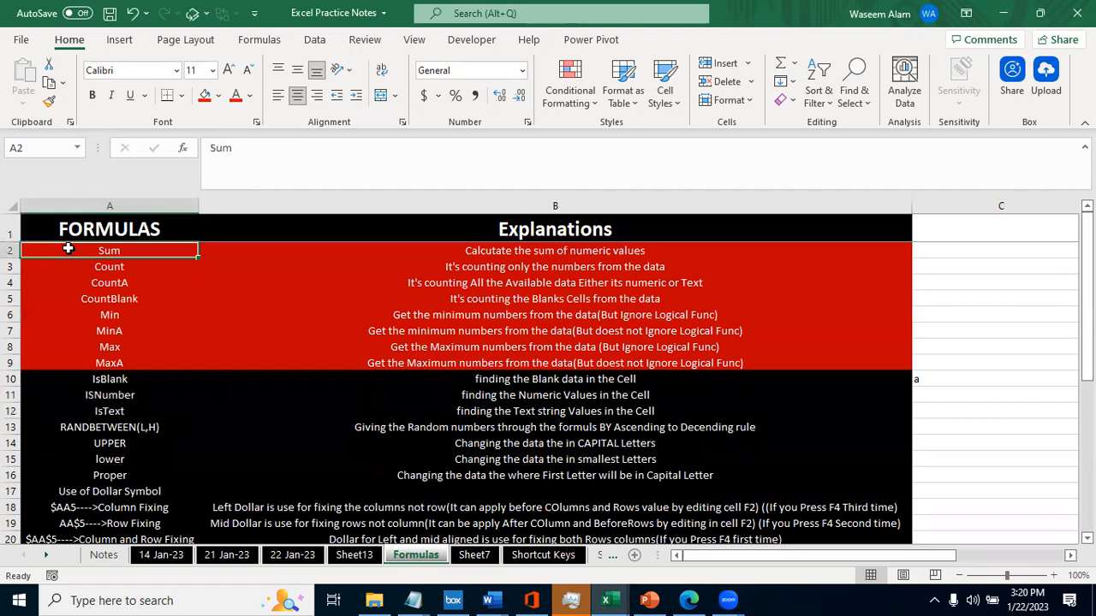
{"action": "key", "text": "shift+Down"}
{"action": "key", "text": "shift+Down"}
{"action": "key", "text": "shift+Down"}
{"action": "key", "text": "shift+Down"}
{"action": "key", "text": "shift+Down"}
{"action": "key", "text": "shift+Down"}
{"action": "key", "text": "shift+Down"}
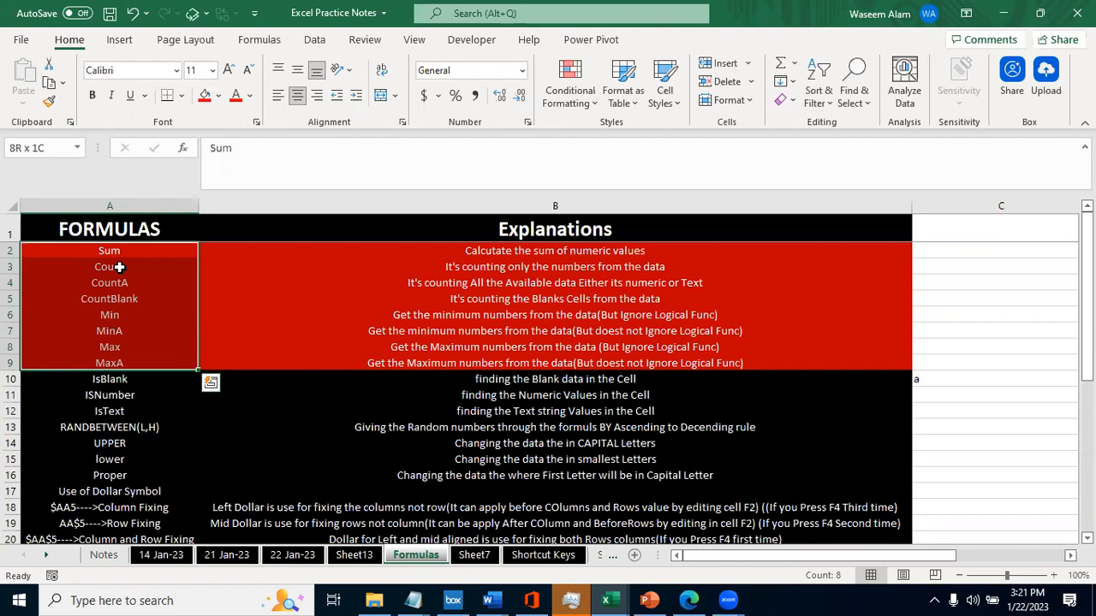
{"action": "left_click", "coordinate": [124, 379]}
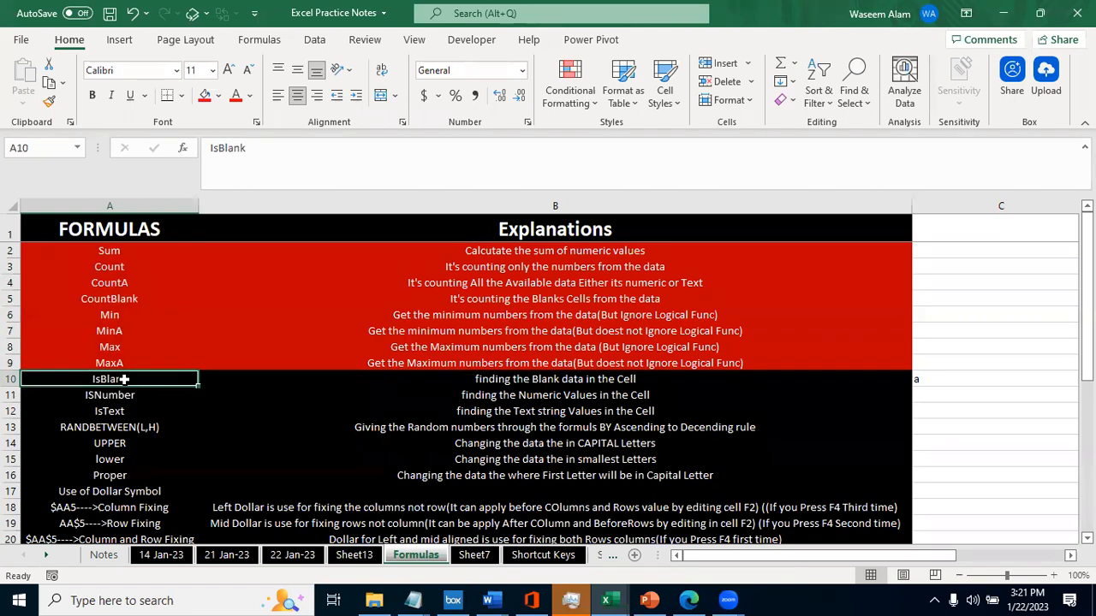
- Return to Sheet13, turn the header filters on and off again, and go back to cell B2
{"action": "key", "text": "ctrl+Page_Up"}
{"action": "key", "text": "ctrl+Page_Down"}
{"action": "key", "text": "ctrl+Page_Up"}
{"action": "key", "text": "Up"}
{"action": "key", "text": "ctrl+shift+l"}
{"action": "key", "text": "Down"}
{"action": "key", "text": "Up"}
{"action": "key", "text": "ctrl+shift+l"}
{"action": "key", "text": "Left"}
{"action": "key", "text": "Down"}
{"action": "key", "text": "Right"}
{"action": "key", "text": "Left"}
{"action": "key", "text": "ctrl+space"}
{"action": "key", "text": "Right"}
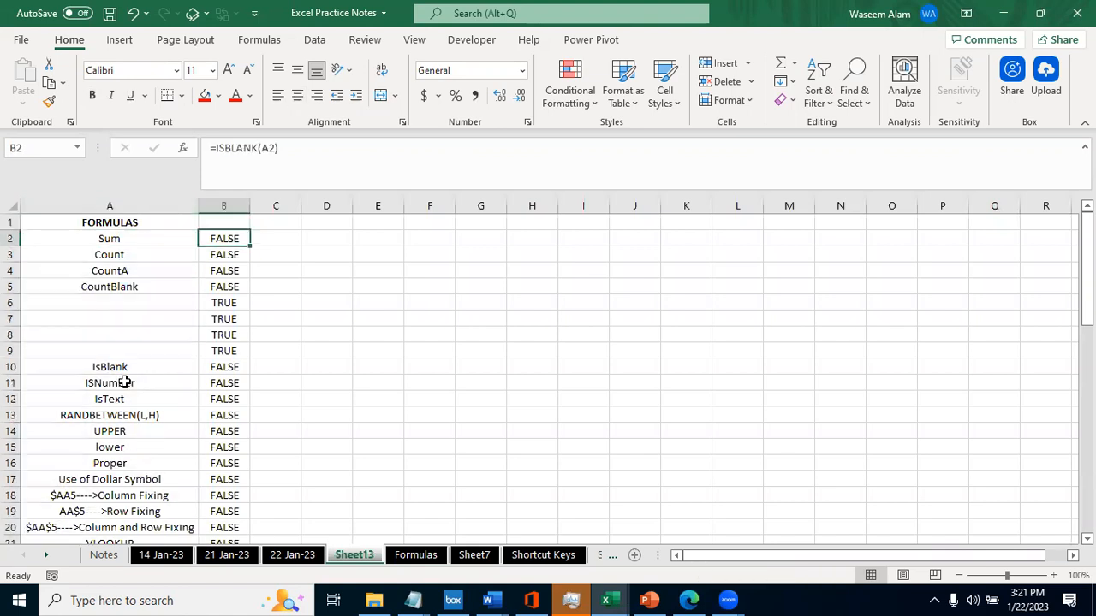
- Read the IsBlank explanation in B10 of the Formulas sheet and compare it with column A of Sheet13
{"action": "key", "text": "ctrl+Page_Down"}
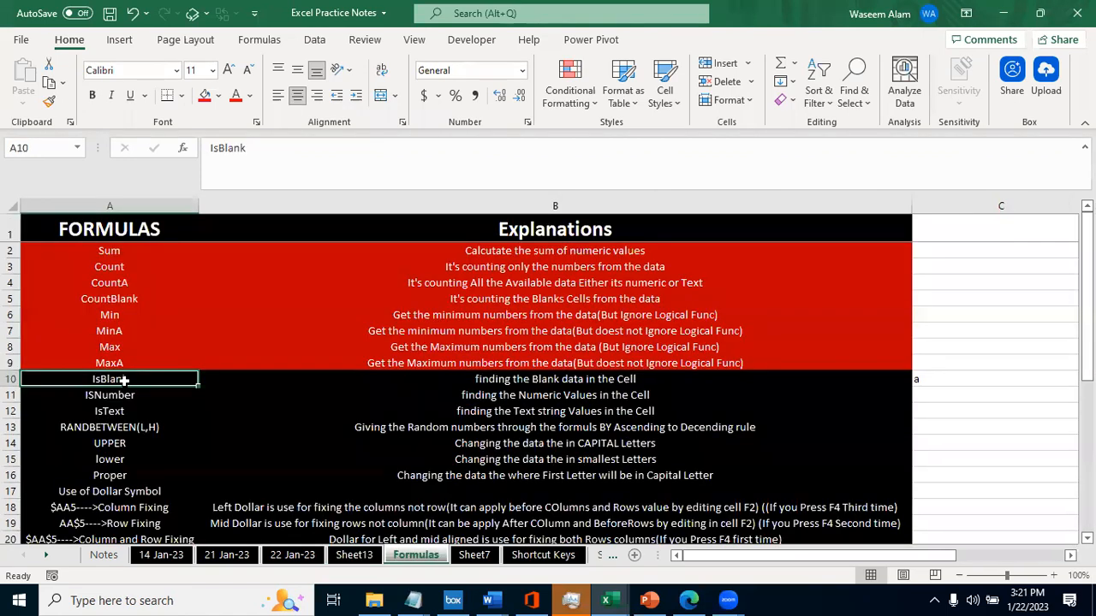
{"action": "left_click", "coordinate": [284, 379]}
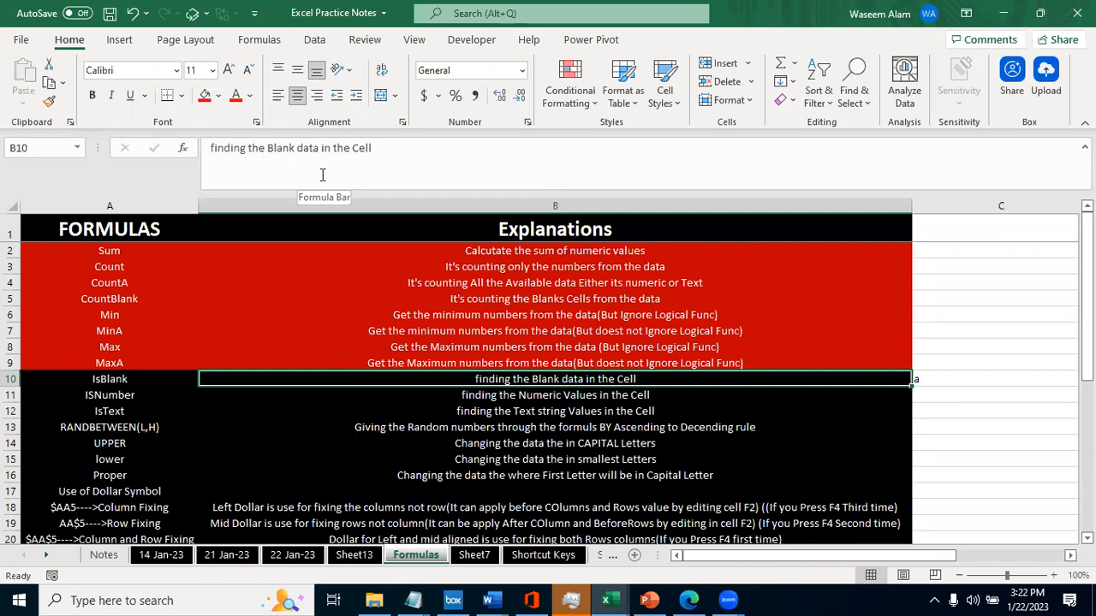
{"action": "key", "text": "ctrl+Page_Up"}
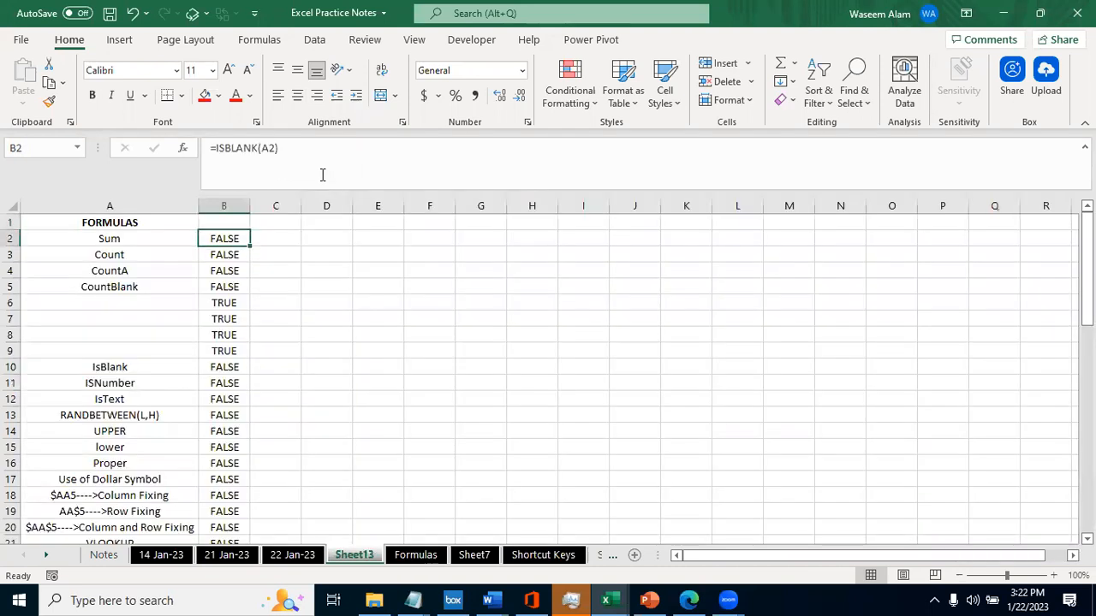
{"action": "key", "text": "Left"}
{"action": "key", "text": "ctrl+space"}
{"action": "key", "text": "ctrl+Page_Down"}
{"action": "key", "text": "ctrl+Page_Up"}
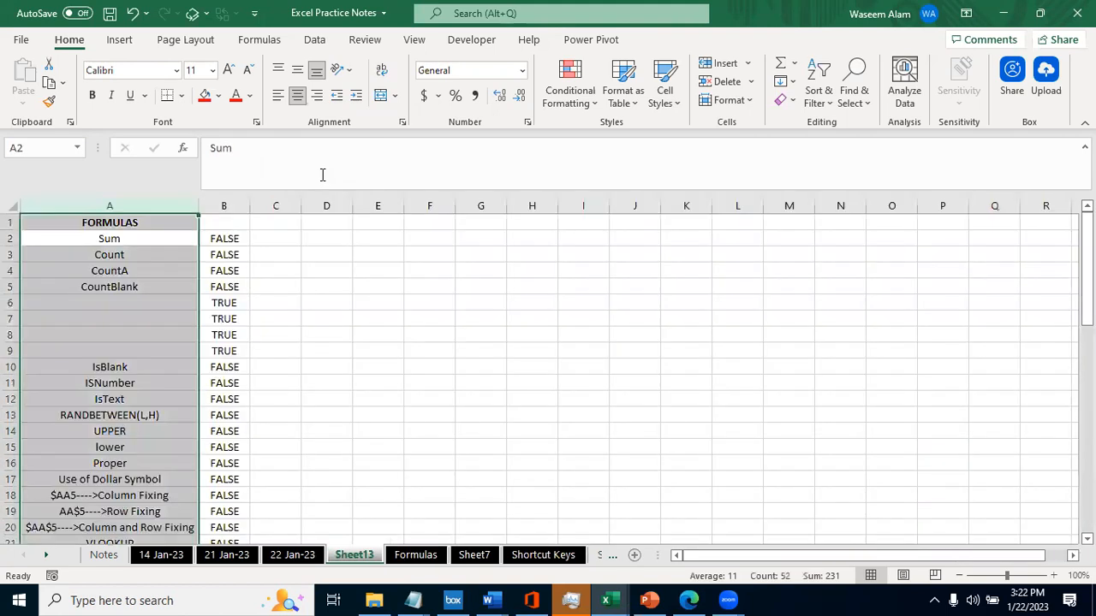
{"action": "key", "text": "Left"}
{"action": "key", "text": "ctrl+space"}
- Look through the column A list in Sheet13, examining the empty cells A6:A9 and the entries down to Filters
{"action": "left_click", "coordinate": [143, 249]}
{"action": "key", "text": "Down"}
{"action": "key", "text": "Down"}
{"action": "key", "text": "Down"}
{"action": "key", "text": "Down"}
{"action": "key", "text": "Down"}
{"action": "key", "text": "Down"}
{"action": "key", "text": "Down"}
{"action": "key", "text": "Down"}
{"action": "key", "text": "Down"}
{"action": "key", "text": "Down"}
{"action": "key", "text": "Down"}
{"action": "key", "text": "Down"}
{"action": "key", "text": "Down"}
{"action": "key", "text": "Down"}
{"action": "key", "text": "Down"}
{"action": "key", "text": "Down"}
{"action": "key", "text": "Down"}
{"action": "key", "text": "Down"}
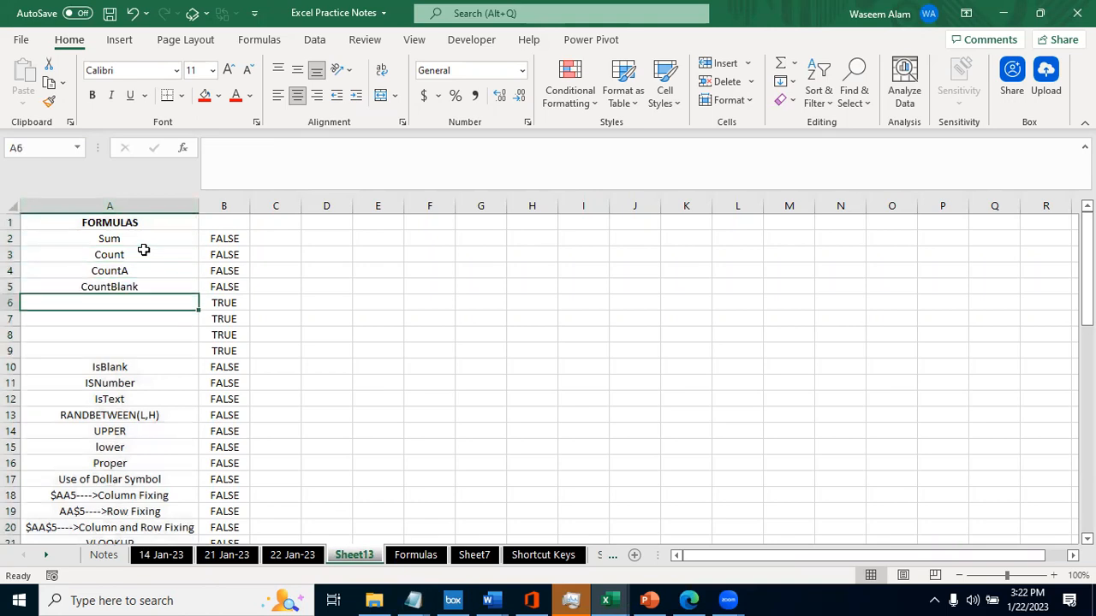
{"action": "key", "text": "Down"}
{"action": "key", "text": "Down"}
{"action": "key", "text": "Down"}
{"action": "key", "text": "Down"}
{"action": "key", "text": "Down"}
{"action": "key", "text": "Down"}
{"action": "key", "text": "Down"}
{"action": "key", "text": "Down"}
{"action": "key", "text": "Down"}
{"action": "key", "text": "Down"}
{"action": "key", "text": "Down"}
{"action": "key", "text": "Down"}
{"action": "key", "text": "Down"}
{"action": "key", "text": "Down"}
{"action": "key", "text": "Down"}
{"action": "key", "text": "Down"}
{"action": "key", "text": "Down"}
{"action": "key", "text": "Down"}
{"action": "key", "text": "Down"}
{"action": "key", "text": "Down"}
{"action": "key", "text": "Up"}
{"action": "key", "text": "ctrl+Up"}
{"action": "key", "text": "Down"}
{"action": "key", "text": "Down"}
{"action": "key", "text": "Down"}
{"action": "key", "text": "Down"}
{"action": "key", "text": "Down"}
{"action": "key", "text": "Down"}
{"action": "key", "text": "Down"}
{"action": "key", "text": "Down"}
{"action": "key", "text": "Down"}
{"action": "key", "text": "Down"}
{"action": "key", "text": "Down"}
{"action": "key", "text": "Down"}
{"action": "key", "text": "Down"}
{"action": "key", "text": "Down"}
{"action": "key", "text": "Down"}
{"action": "key", "text": "Down"}
{"action": "key", "text": "Down"}
{"action": "key", "text": "Down"}
{"action": "key", "text": "Down"}
{"action": "key", "text": "Down"}
{"action": "key", "text": "Down"}
{"action": "key", "text": "Up"}
{"action": "key", "text": "Up"}
{"action": "key", "text": "Up"}
{"action": "key", "text": "Up"}
{"action": "key", "text": "Up"}
{"action": "key", "text": "Up"}
{"action": "key", "text": "Up"}
{"action": "key", "text": "Up"}
{"action": "key", "text": "Up"}
{"action": "key", "text": "Up"}
{"action": "key", "text": "Up"}
{"action": "key", "text": "Up"}
{"action": "key", "text": "Up"}
{"action": "key", "text": "Up"}
{"action": "key", "text": "Up"}
{"action": "key", "text": "Up"}
{"action": "key", "text": "Down"}
{"action": "key", "text": "Down"}
{"action": "key", "text": "Down"}
{"action": "key", "text": "Down"}
{"action": "key", "text": "ctrl+shift+Down"}
{"action": "key", "text": "Up"}
{"action": "key", "text": "Up"}
{"action": "key", "text": "Up"}
{"action": "key", "text": "Down"}
- Enter the test text "as" in C35 beside the Filters entry, replace it with a comma, and leave the cell
{"action": "key", "text": "Right"}
{"action": "key", "text": "Right"}
{"action": "type", "text": "as"}
{"action": "key", "text": "Return"}
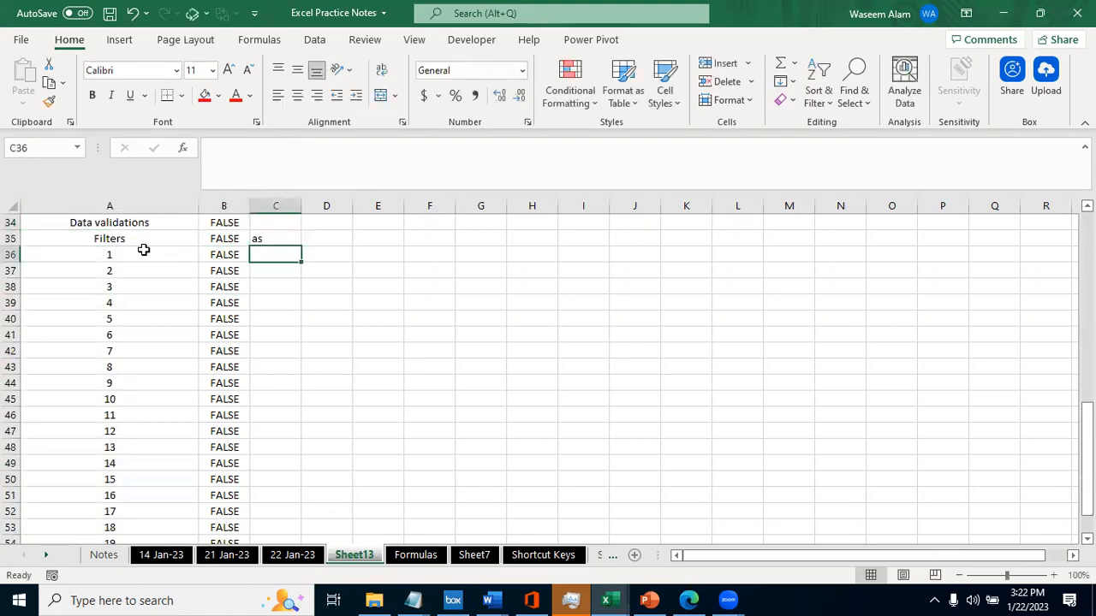
{"action": "key", "text": "Up"}
{"action": "key", "text": "BackSpace"}
{"action": "type", "text": ","}
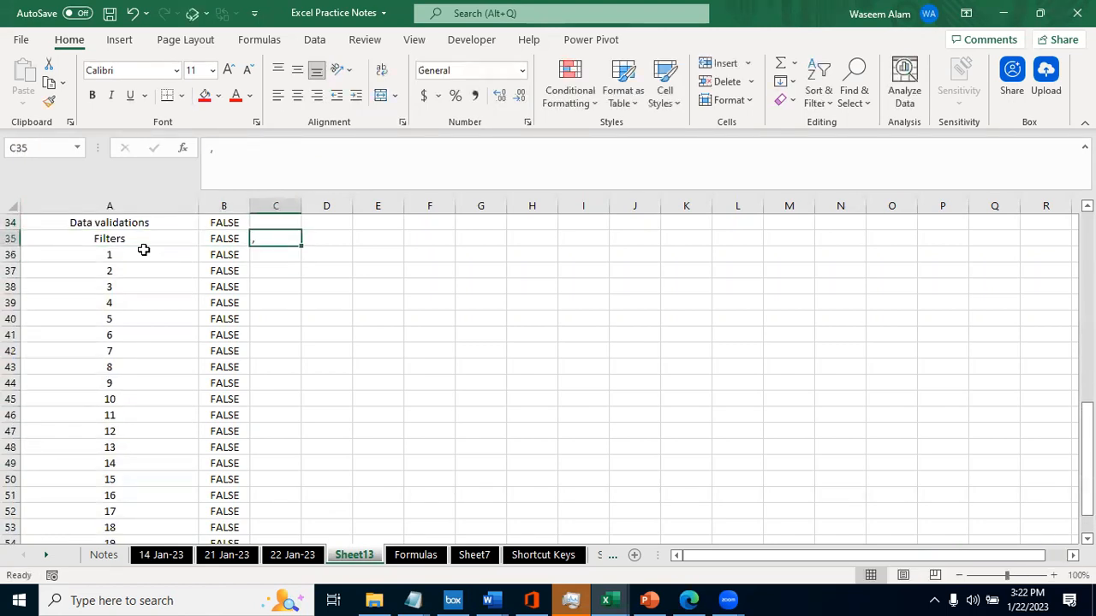
{"action": "key", "text": "Left"}
{"action": "key", "text": "Left"}
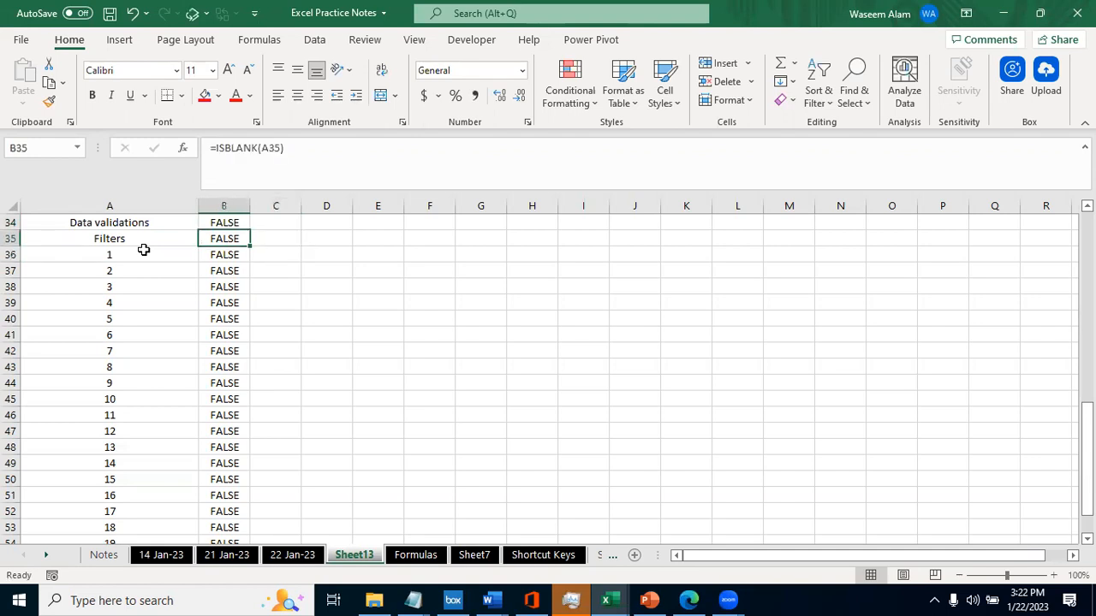
- Return to the top of the list and check the ISBLANK formula in B2
{"action": "key", "text": "Up"}
{"action": "key", "text": "Up"}
{"action": "key", "text": "Up"}
{"action": "key", "text": "Up"}
{"action": "key", "text": "Up"}
{"action": "key", "text": "Up"}
{"action": "key", "text": "Up"}
{"action": "key", "text": "Up"}
{"action": "key", "text": "Up"}
{"action": "key", "text": "Up"}
{"action": "key", "text": "Up"}
{"action": "key", "text": "Up"}
{"action": "key", "text": "Up"}
{"action": "key", "text": "Up"}
{"action": "key", "text": "Up"}
{"action": "key", "text": "Up"}
{"action": "key", "text": "Up"}
{"action": "key", "text": "Up"}
{"action": "key", "text": "Up"}
{"action": "key", "text": "Up"}
{"action": "key", "text": "Up"}
{"action": "key", "text": "Up"}
{"action": "key", "text": "Up"}
{"action": "key", "text": "Up"}
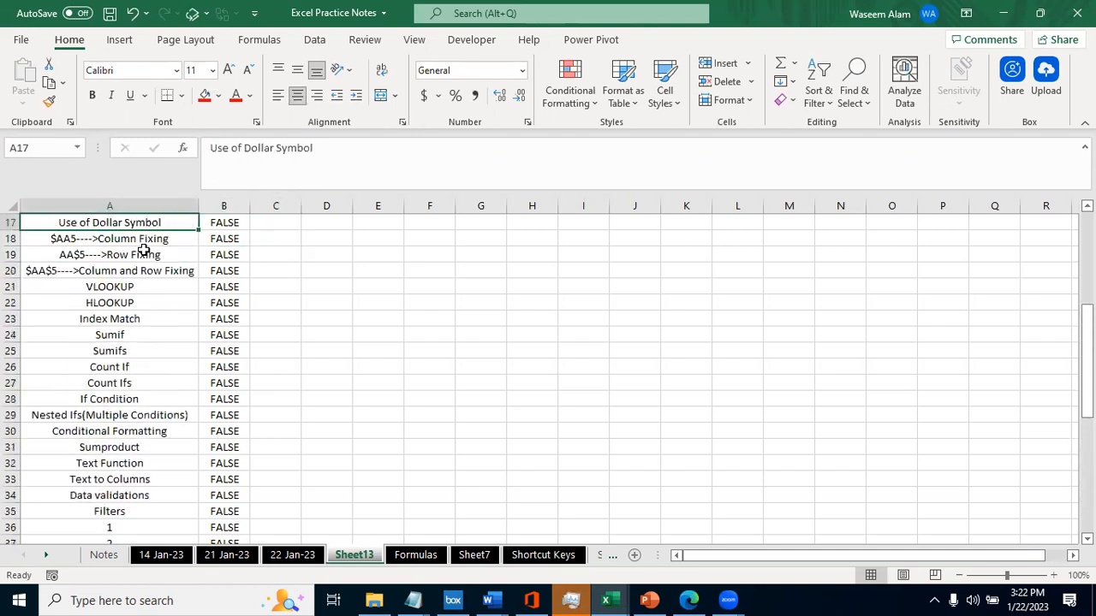
{"action": "key", "text": "Up"}
{"action": "key", "text": "Up"}
{"action": "key", "text": "Up"}
{"action": "key", "text": "Up"}
{"action": "key", "text": "Up"}
{"action": "key", "text": "Down"}
{"action": "key", "text": "Right"}
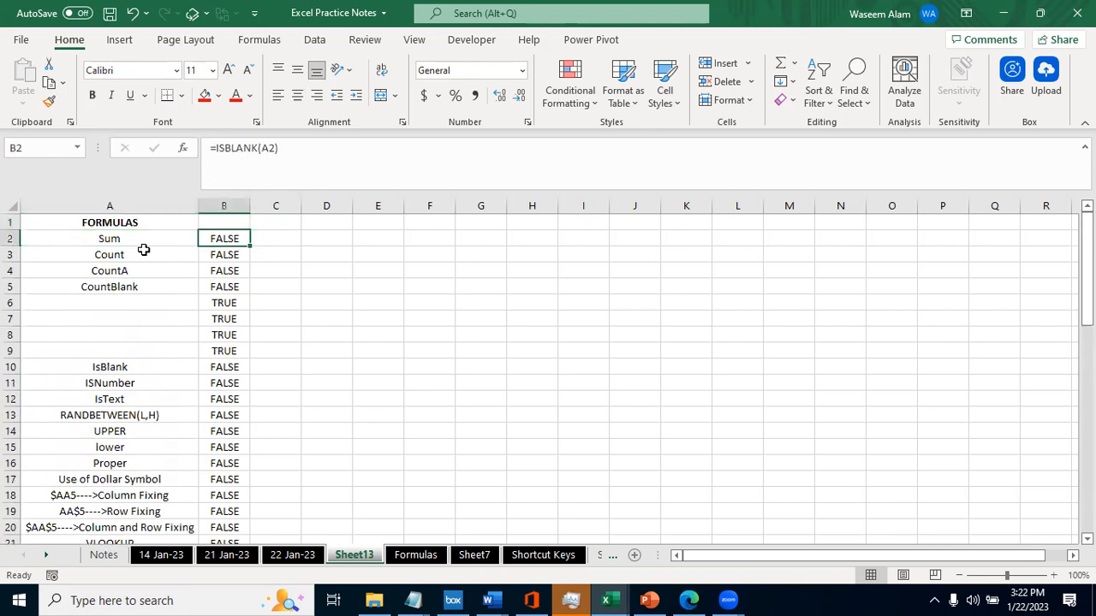
{"action": "key", "text": "Right"}
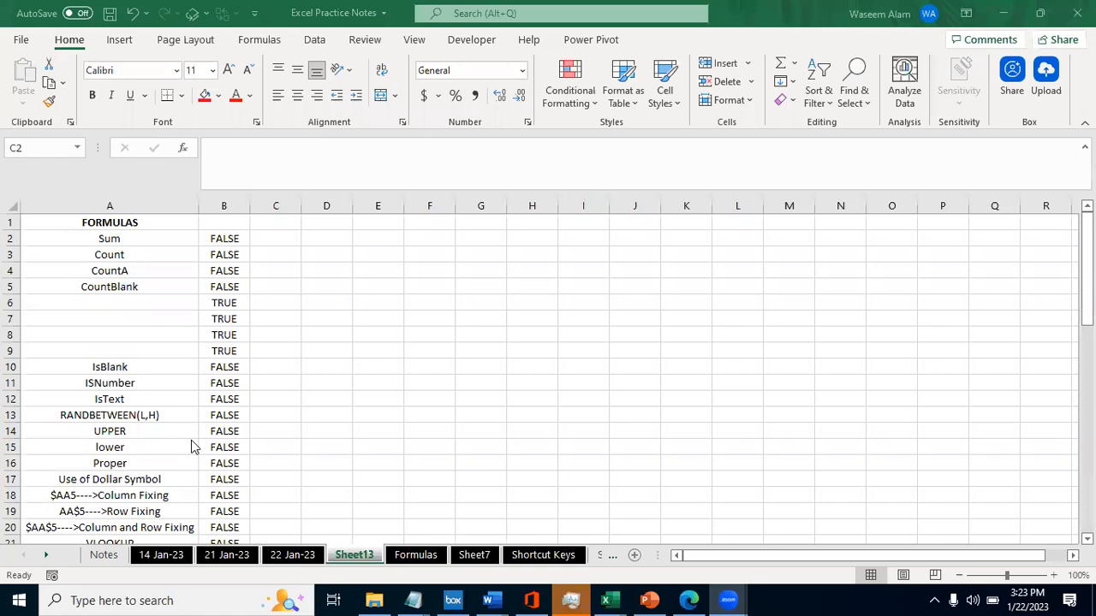
- Clear all the ISBLANK formulas in column B from B2 down to the end of the list
{"action": "left_click", "coordinate": [223, 240]}
{"action": "key", "text": "ctrl+shift+Down"}
{"action": "key", "text": "Delete"}
{"action": "scroll", "coordinate": [224, 240], "scroll_direction": "up", "scroll_amount": 10}
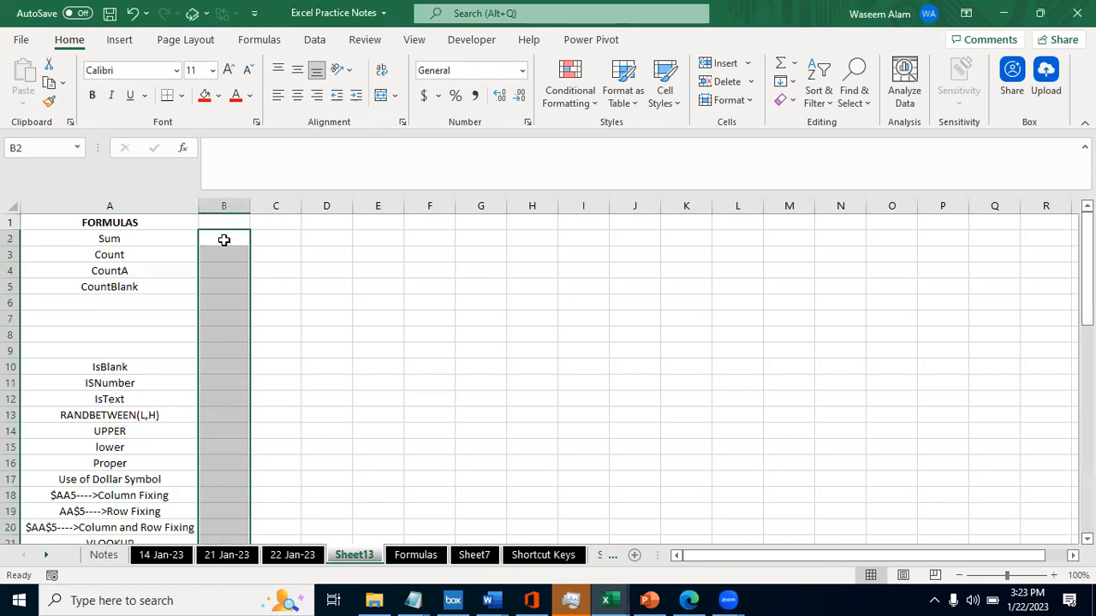
{"action": "key", "text": "Left"}
{"action": "key", "text": "Right"}
{"action": "key", "text": "Right"}
{"action": "key", "text": "Left"}
{"action": "key", "text": "Right"}
{"action": "key", "text": "Left"}
{"action": "double_click", "coordinate": [226, 241]}
{"action": "type", "text": "=is"}
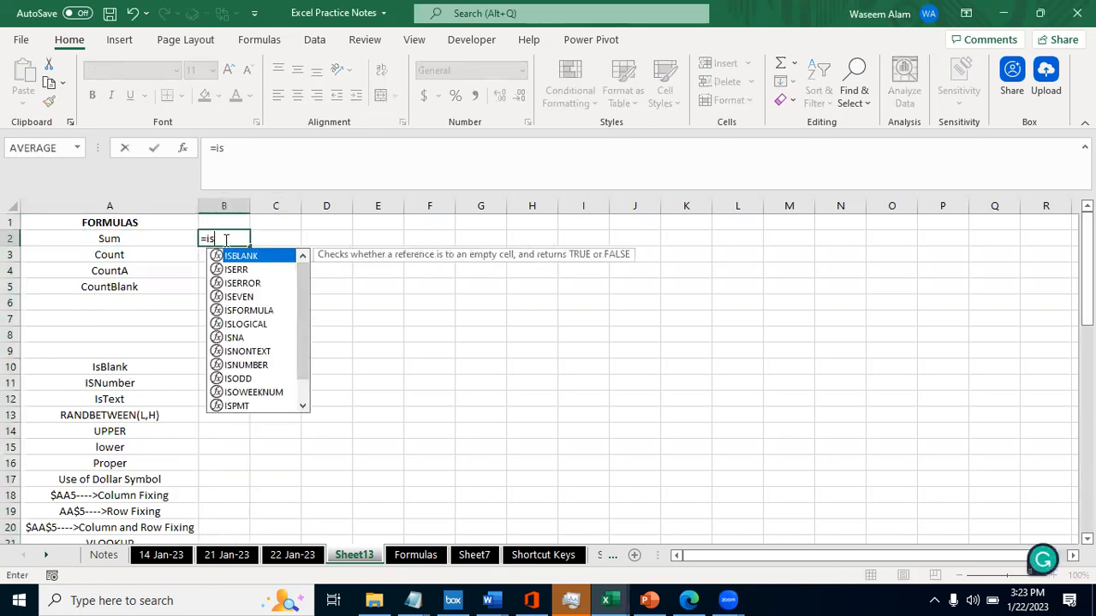
{"action": "key", "text": "Tab"}
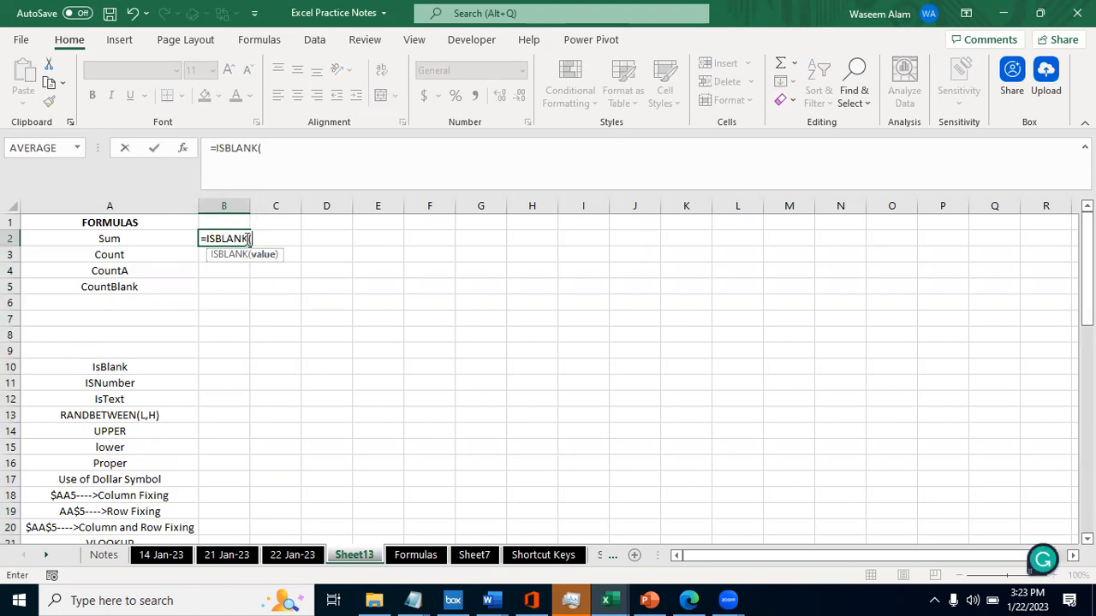
{"action": "key", "text": "BackSpace"}
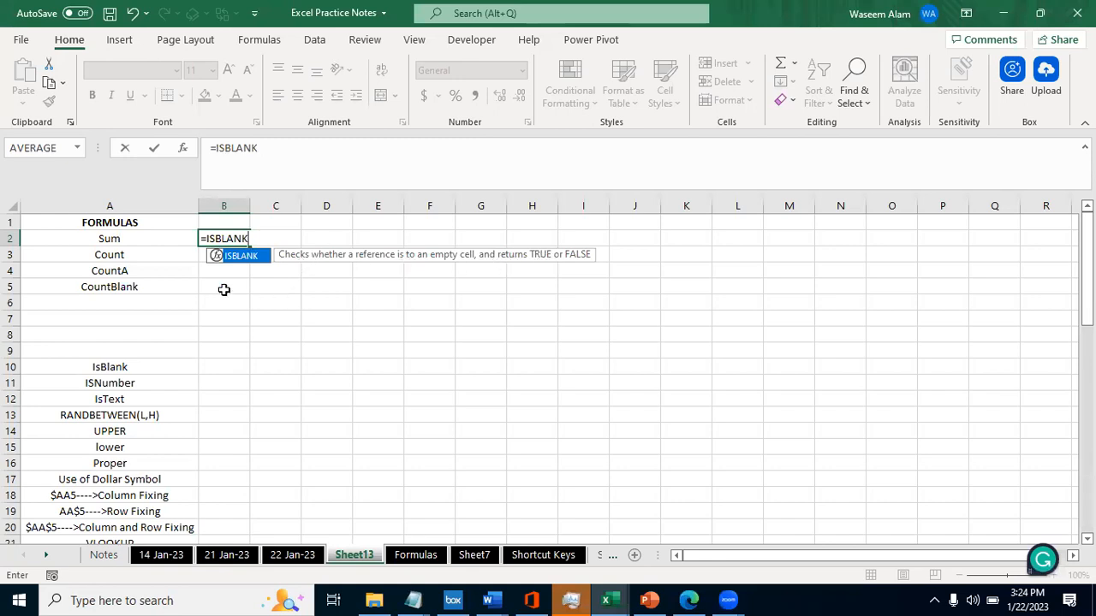
{"action": "key", "text": "shift+Tab"}
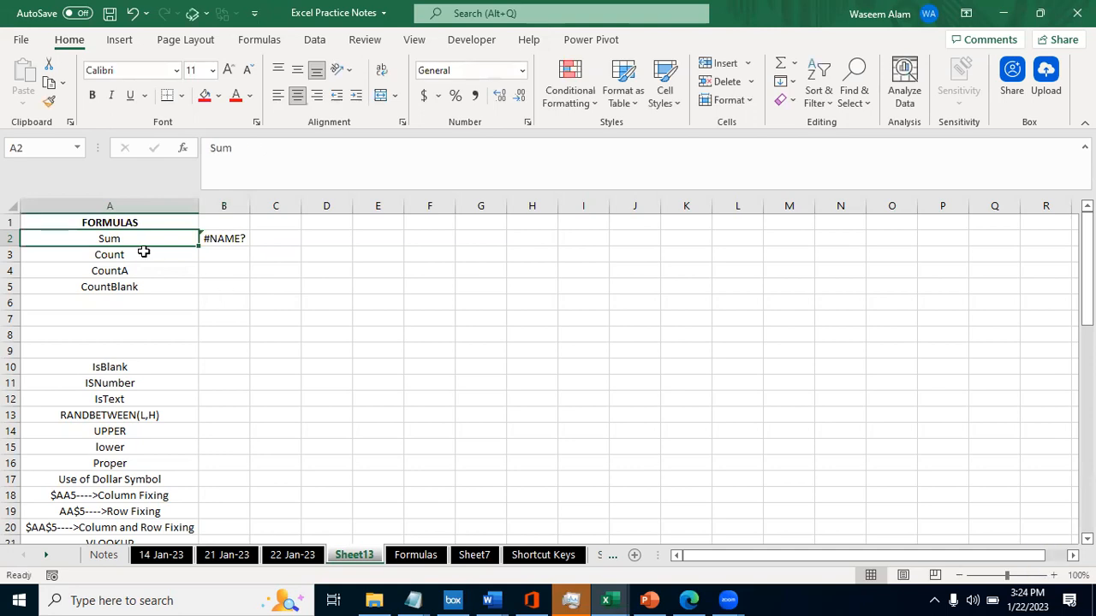
{"action": "key", "text": "Tab"}
{"action": "key", "text": "shift+Tab"}
{"action": "key", "text": "Tab"}
{"action": "key", "text": "Right"}
{"action": "key", "text": "Left"}
- Enter the formula =ISBLANK(A2) in B2
{"action": "type", "text": "="}
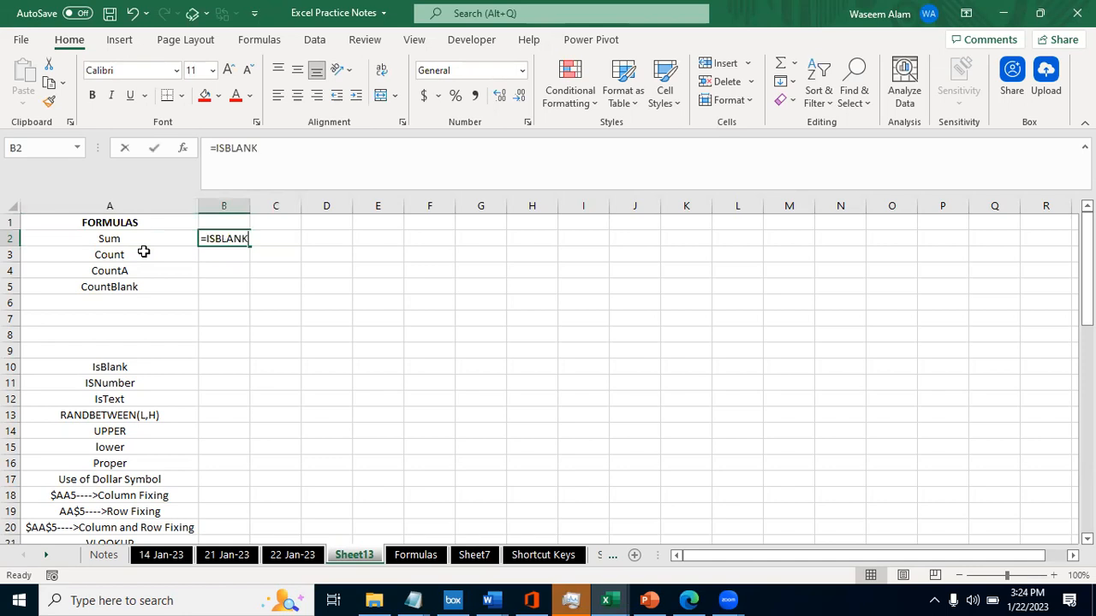
{"action": "type", "text": "is"}
{"action": "key", "text": "Tab"}
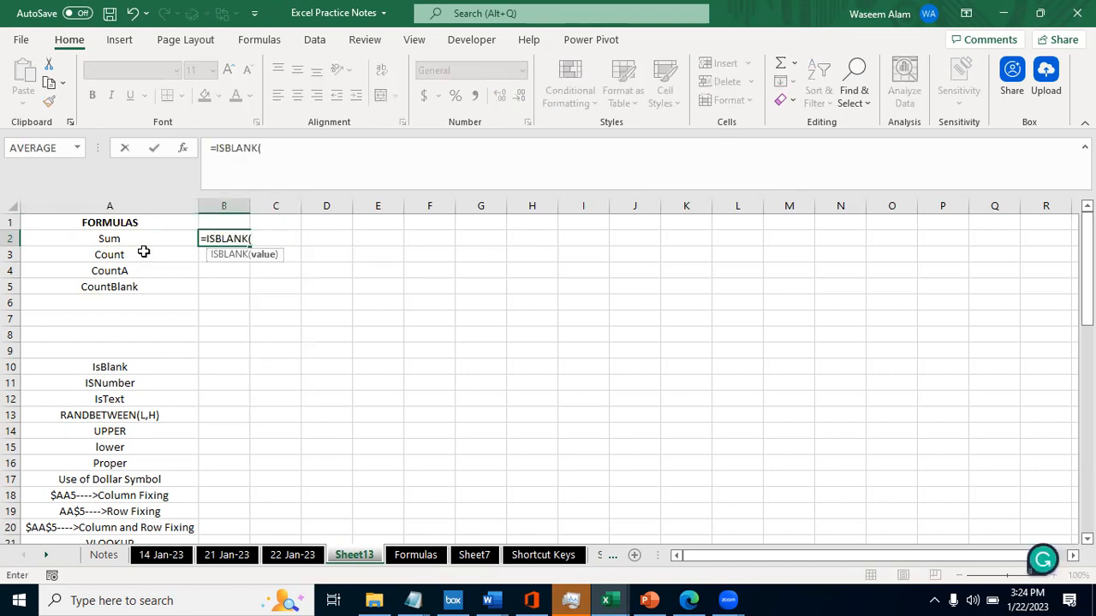
{"action": "left_click", "coordinate": [107, 237]}
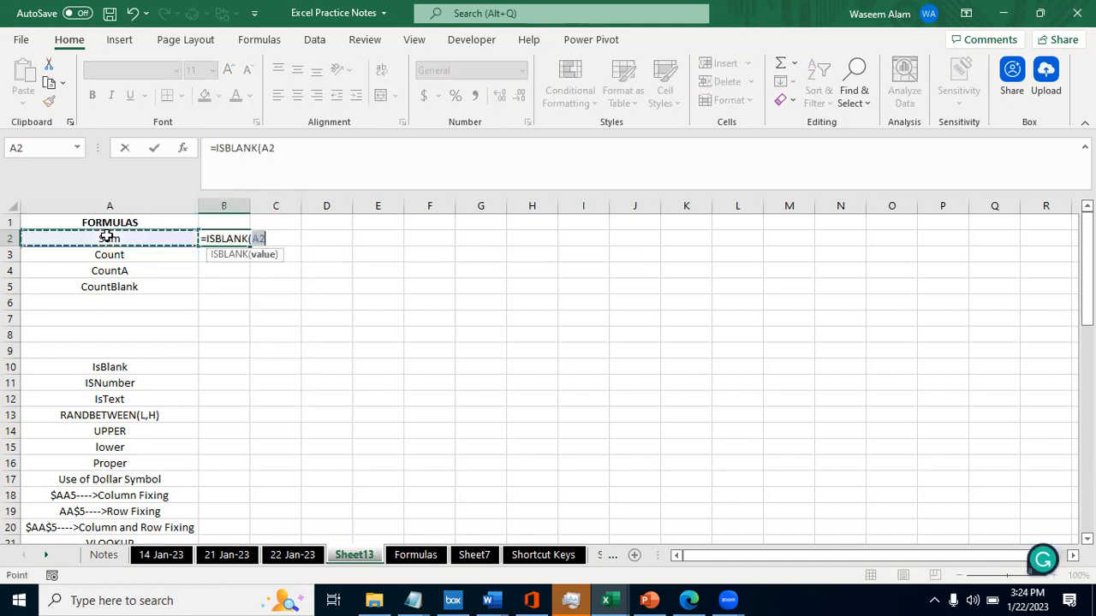
{"action": "type", "text": ")"}
{"action": "key", "text": "Return"}
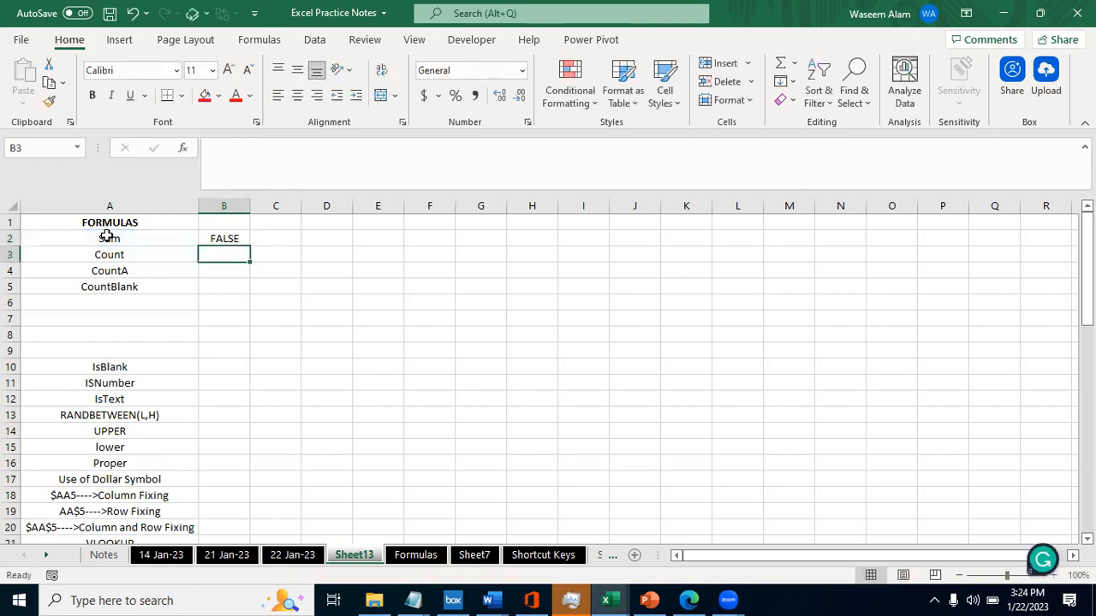
{"action": "key", "text": "Up"}
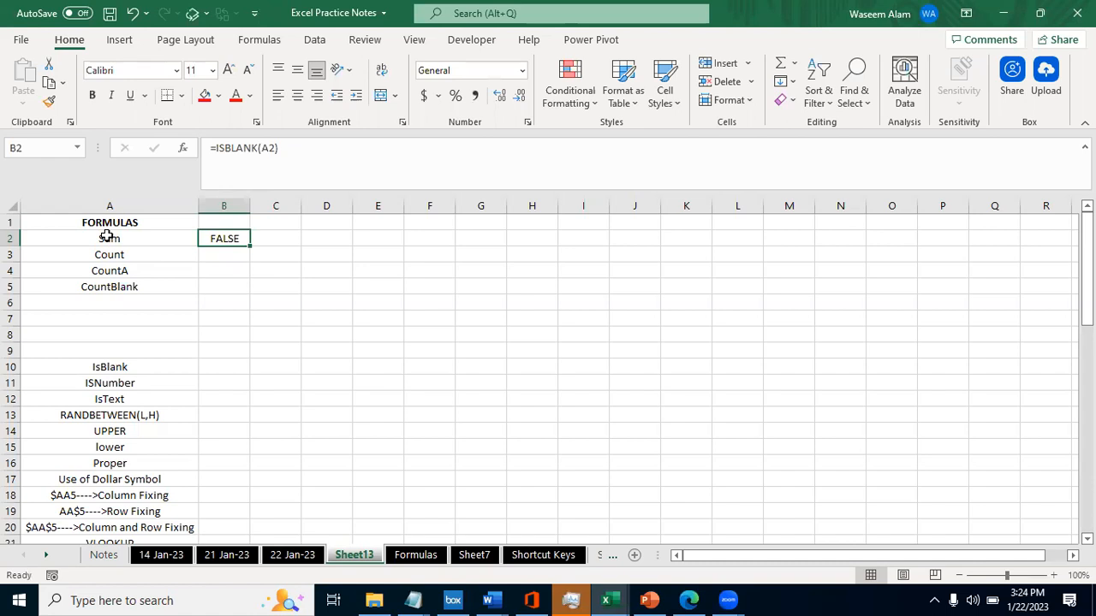
- Clear the Sum entry in A2 to test the ISBLANK formula in B2, and inspect that formula's reference
{"action": "key", "text": "shift+Down"}
{"action": "key", "text": "shift+Down"}
{"action": "left_click", "coordinate": [107, 238]}
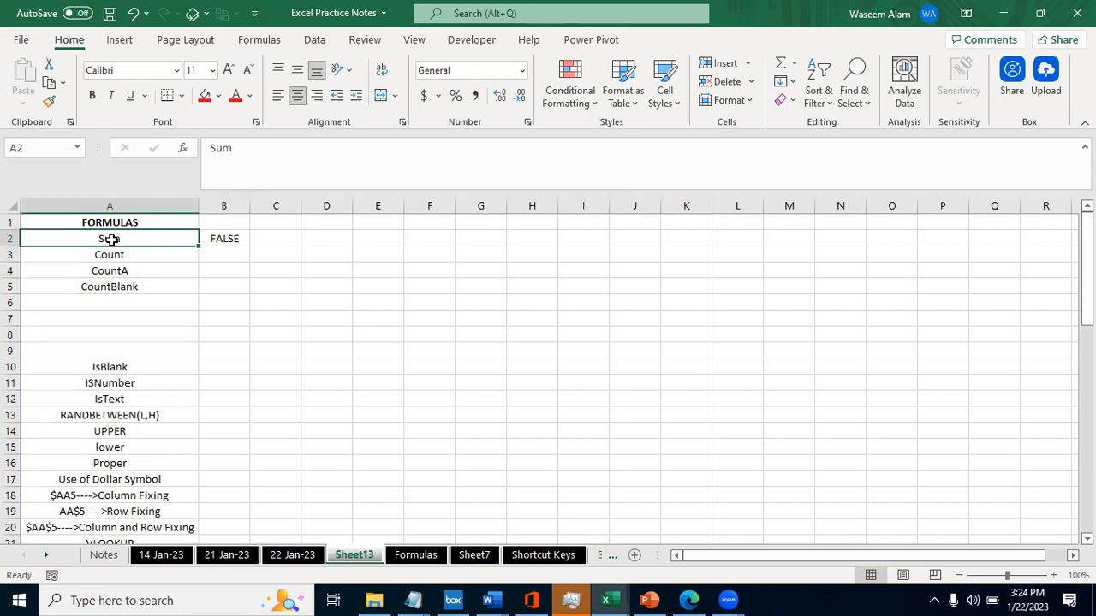
{"action": "key", "text": "Delete"}
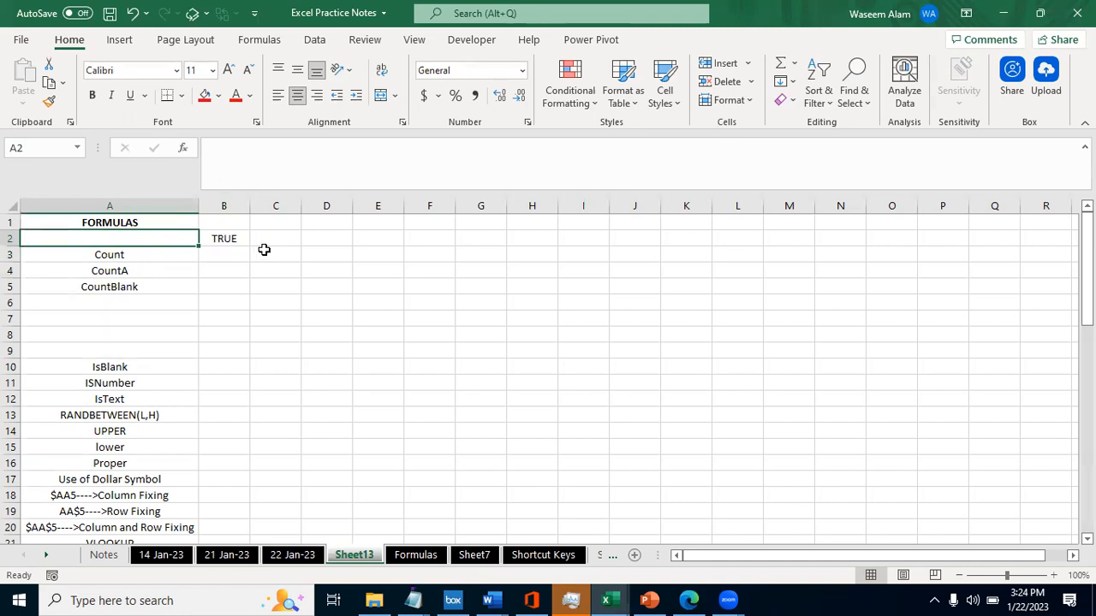
{"action": "left_click", "coordinate": [231, 239]}
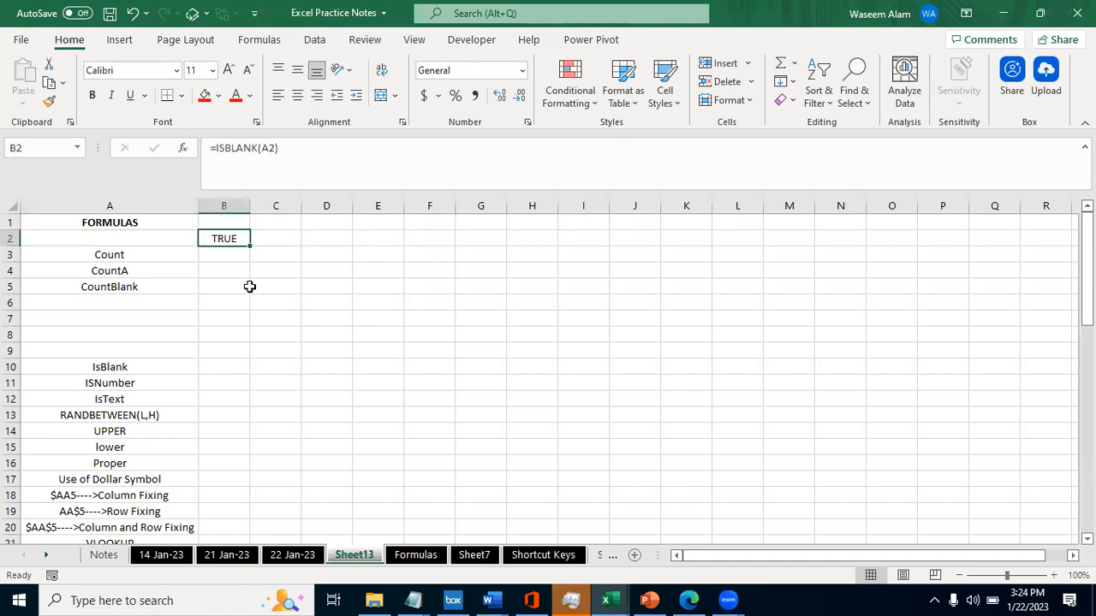
{"action": "key", "text": "F2"}
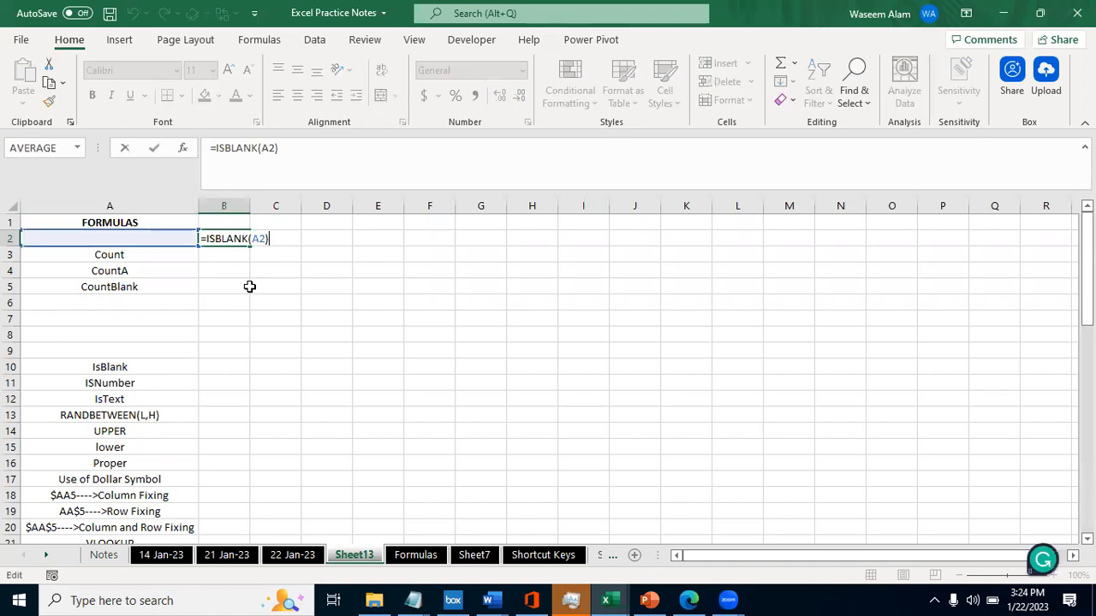
{"action": "key", "text": "Escape"}
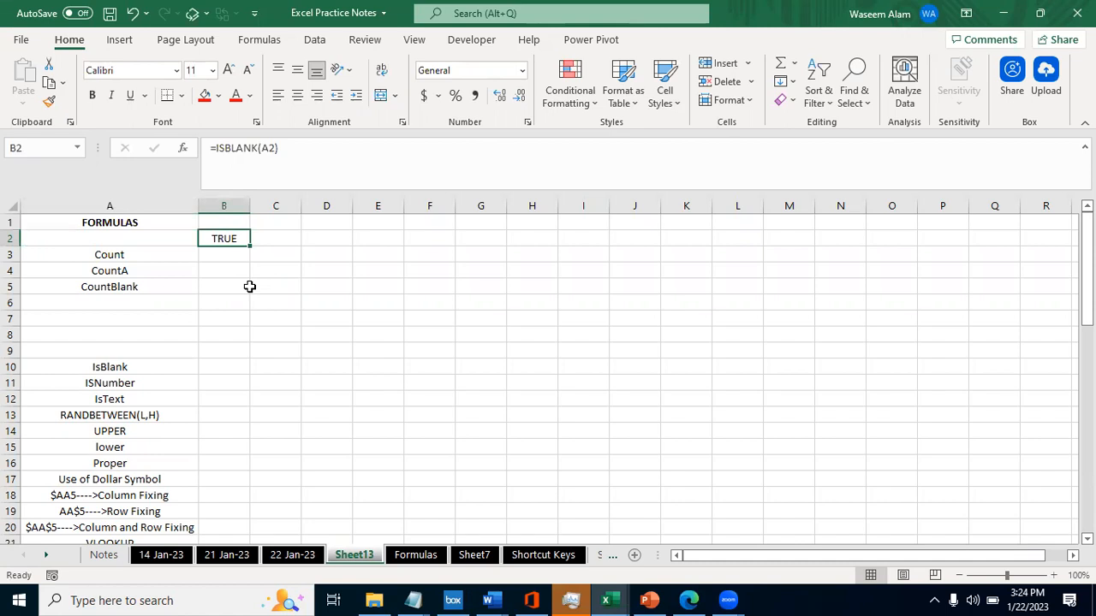
{"action": "key", "text": "shift+Down"}
{"action": "key", "text": "shift+Down"}
{"action": "key", "text": "shift+Down"}
{"action": "key", "text": "shift+Down"}
{"action": "key", "text": "shift+Down"}
{"action": "key", "text": "shift+Down"}
{"action": "key", "text": "shift+Down"}
{"action": "key", "text": "shift+Down"}
{"action": "key", "text": "shift+Down"}
{"action": "key", "text": "shift+Down"}
{"action": "key", "text": "shift+Down"}
{"action": "key", "text": "shift+Down"}
{"action": "key", "text": "shift+Down"}
{"action": "key", "text": "shift+Down"}
{"action": "key", "text": "shift+Down"}
{"action": "key", "text": "shift+Down"}
{"action": "key", "text": "shift+Down"}
{"action": "key", "text": "shift+Down"}
{"action": "key", "text": "shift+Down"}
{"action": "key", "text": "shift+Down"}
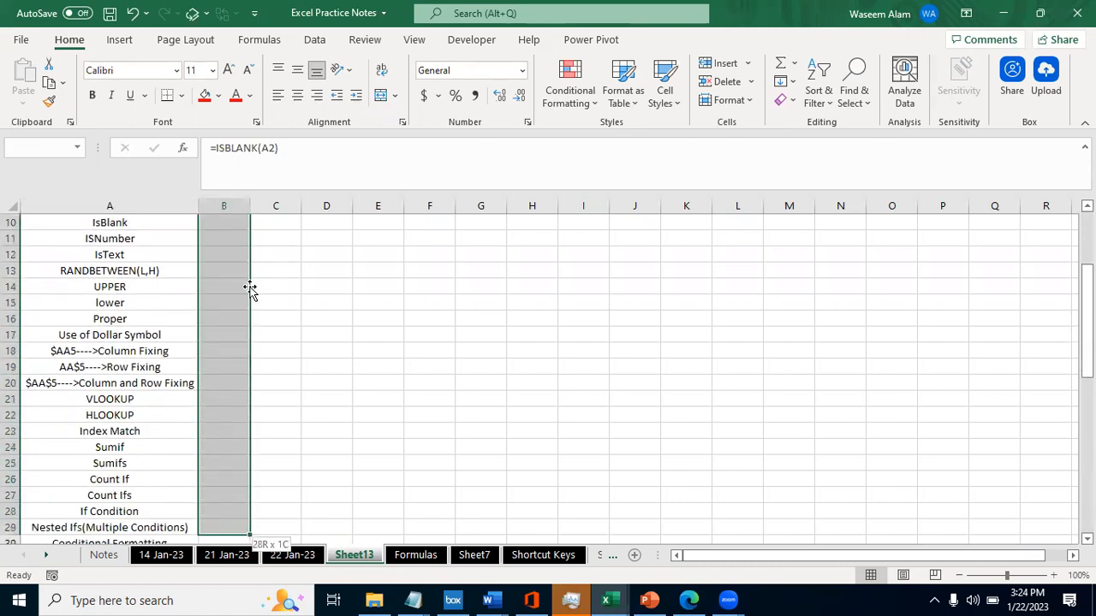
{"action": "key", "text": "shift+Down"}
{"action": "key", "text": "shift+Down"}
{"action": "key", "text": "shift+Down"}
{"action": "key", "text": "shift+Down"}
{"action": "key", "text": "shift+Down"}
{"action": "key", "text": "shift+Down"}
{"action": "key", "text": "shift+Down"}
{"action": "key", "text": "shift+Down"}
{"action": "key", "text": "shift+Down"}
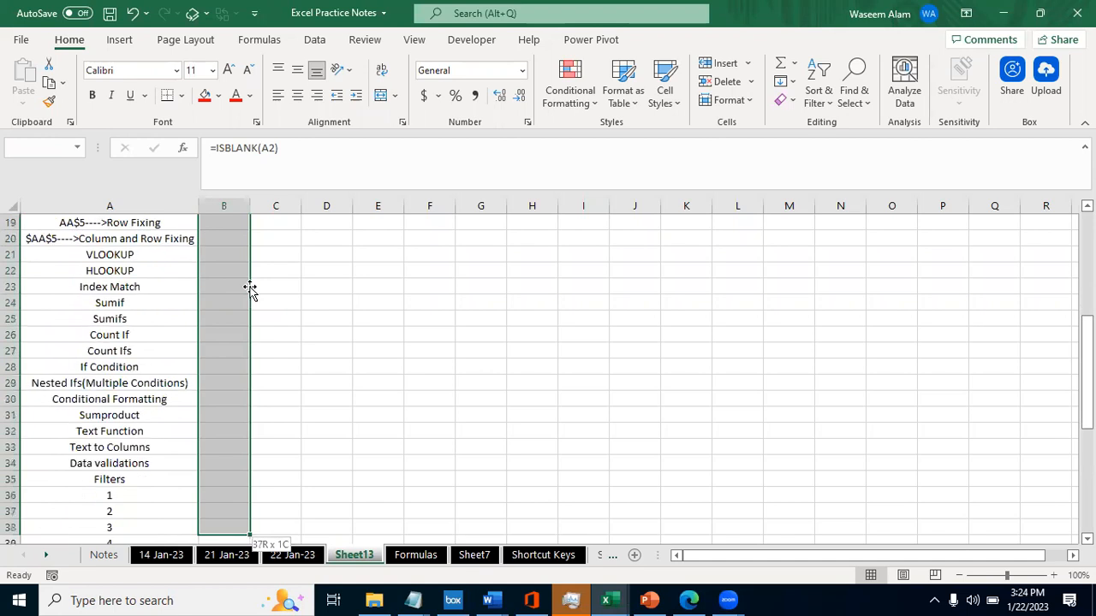
- Fill the ISBLANK formula from B2 down column B to the last list row, B56
{"action": "key", "text": "ctrl+Home"}
{"action": "key", "text": "ctrl+Down"}
{"action": "key", "text": "ctrl+Down"}
{"action": "key", "text": "ctrl+Down"}
{"action": "key", "text": "ctrl+Down"}
{"action": "scroll", "coordinate": [249, 287], "scroll_direction": "down", "scroll_amount": 10}
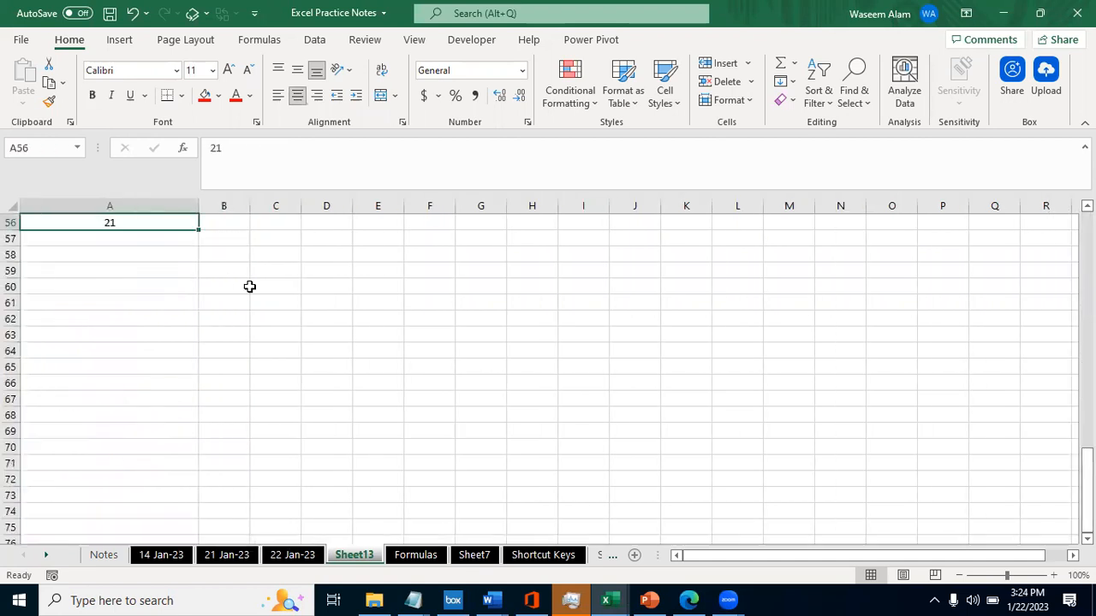
{"action": "key", "text": "Right"}
{"action": "key", "text": "ctrl+shift+Up"}
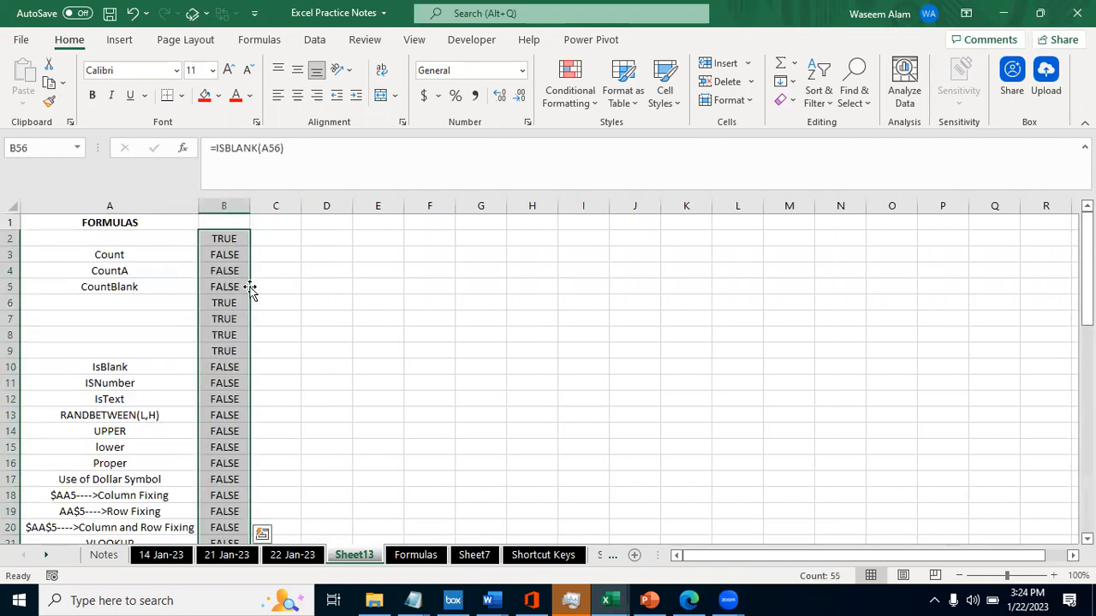
- Turn on filtering for the list from header cell B1
{"action": "key", "text": "ctrl+Up"}
{"action": "key", "text": "ctrl+shift+Down"}
{"action": "key", "text": "Up"}
{"action": "key", "text": "Down"}
{"action": "key", "text": "ctrl+shift+Down"}
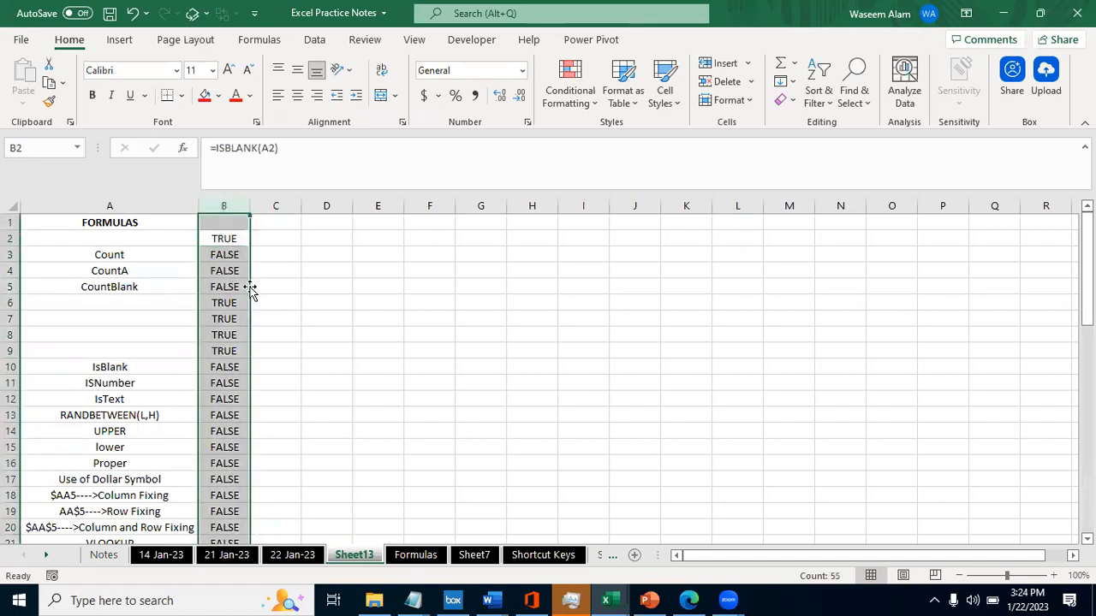
{"action": "key", "text": "Up"}
{"action": "key", "text": "ctrl+shift+l"}
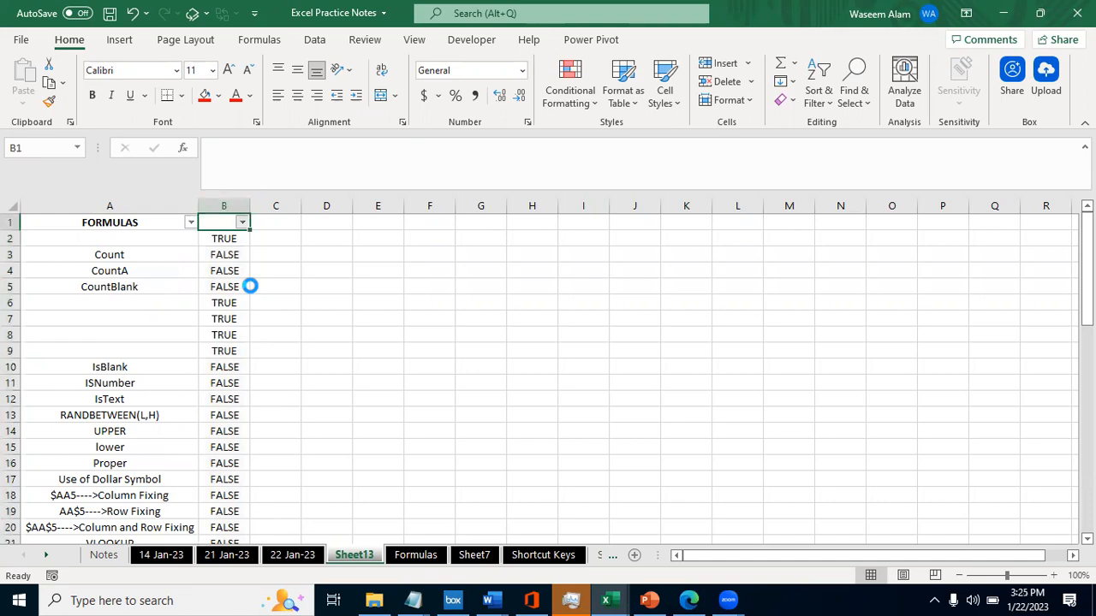
- Filter column B to show only the FALSE results and look through the remaining rows
{"action": "key", "text": "alt+Down"}
{"action": "key", "text": "Down"}
{"action": "key", "text": "Down"}
{"action": "key", "text": "Down"}
{"action": "key", "text": "Down"}
{"action": "key", "text": "Down"}
{"action": "key", "text": "Down"}
{"action": "key", "text": "Down"}
{"action": "key", "text": "Down"}
{"action": "key", "text": "Down"}
{"action": "key", "text": "Up"}
{"action": "key", "text": "space"}
{"action": "key", "text": "Down"}
{"action": "key", "text": "space"}
{"action": "key", "text": "Tab"}
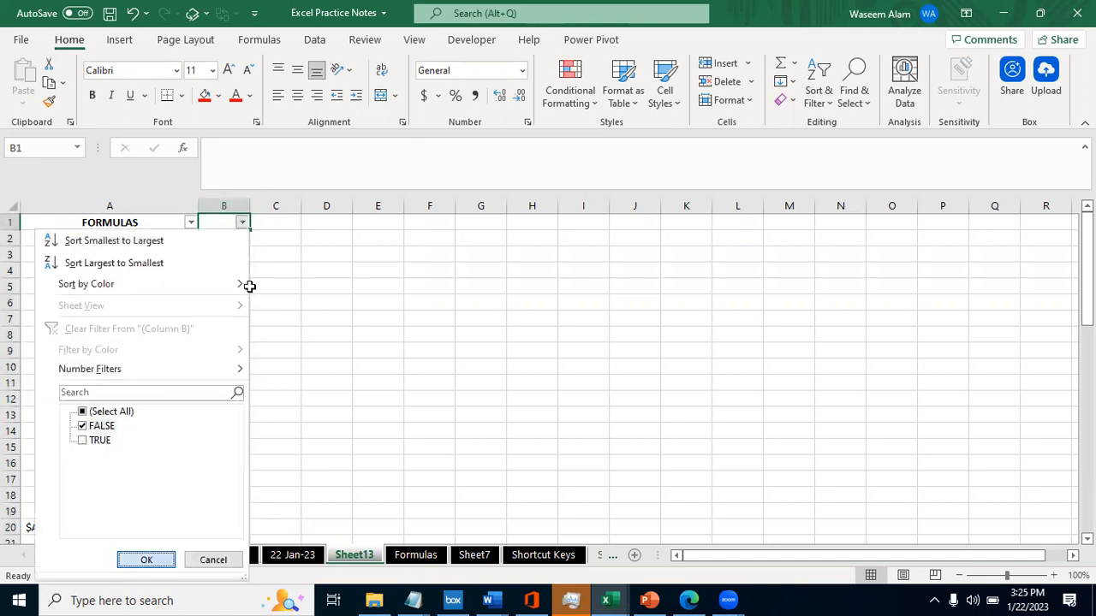
{"action": "key", "text": "Return"}
{"action": "scroll", "coordinate": [249, 289], "scroll_direction": "up", "scroll_amount": 12}
{"action": "scroll", "coordinate": [249, 289], "scroll_direction": "down", "scroll_amount": 12}
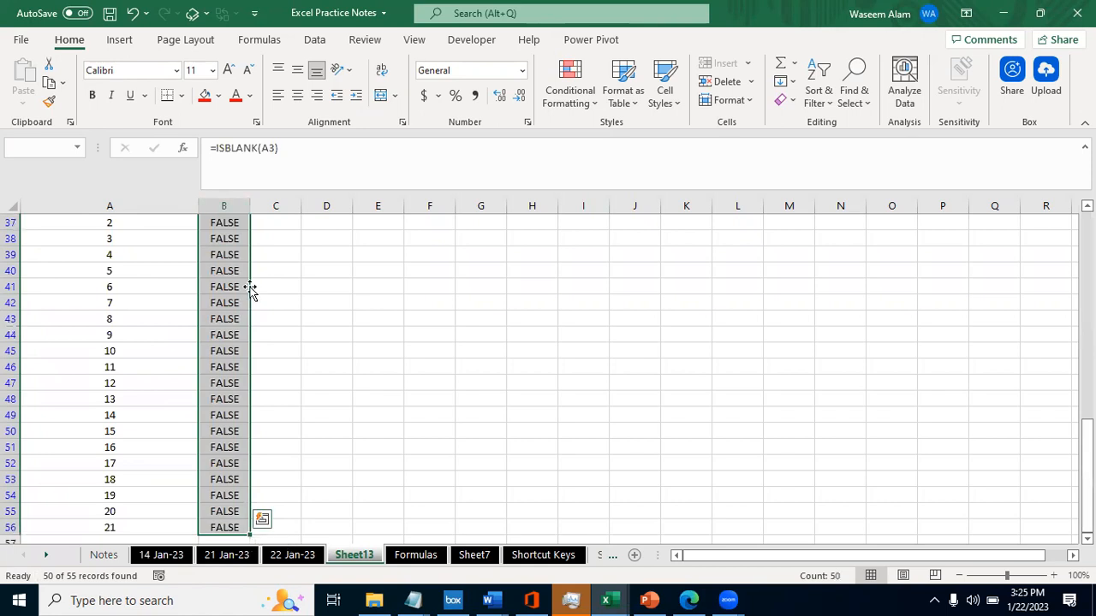
{"action": "key", "text": "ctrl+Home"}
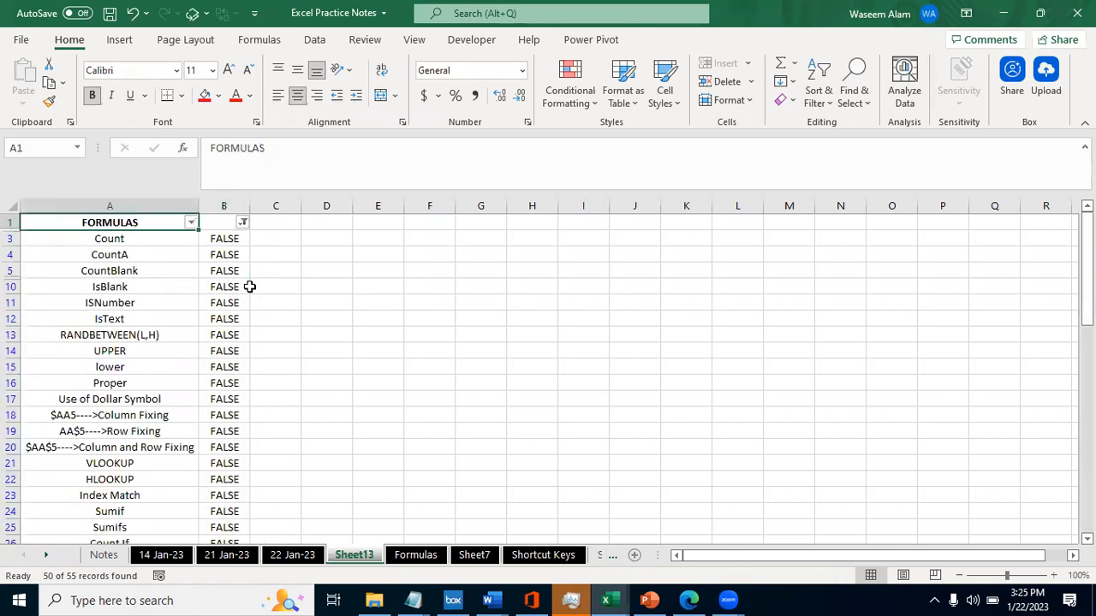
{"action": "key", "text": "alt+Down"}
{"action": "left_click_drag", "start_coordinate": [203, 425], "coordinate": [195, 547]}
{"action": "key", "text": "Escape"}
- Change the column B filter to show only the TRUE results
{"action": "key", "text": "Right"}
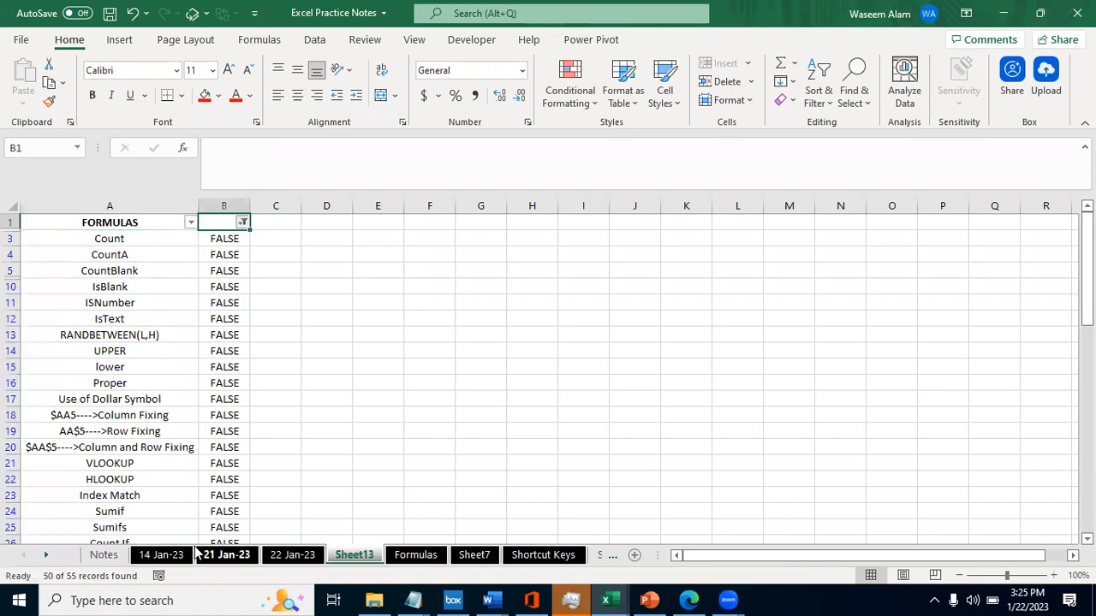
{"action": "key", "text": "alt+Down"}
{"action": "key", "text": "e"}
{"action": "key", "text": "Down"}
{"action": "key", "text": "Down"}
{"action": "key", "text": "space"}
{"action": "key", "text": "Down"}
{"action": "key", "text": "space"}
{"action": "key", "text": "Tab"}
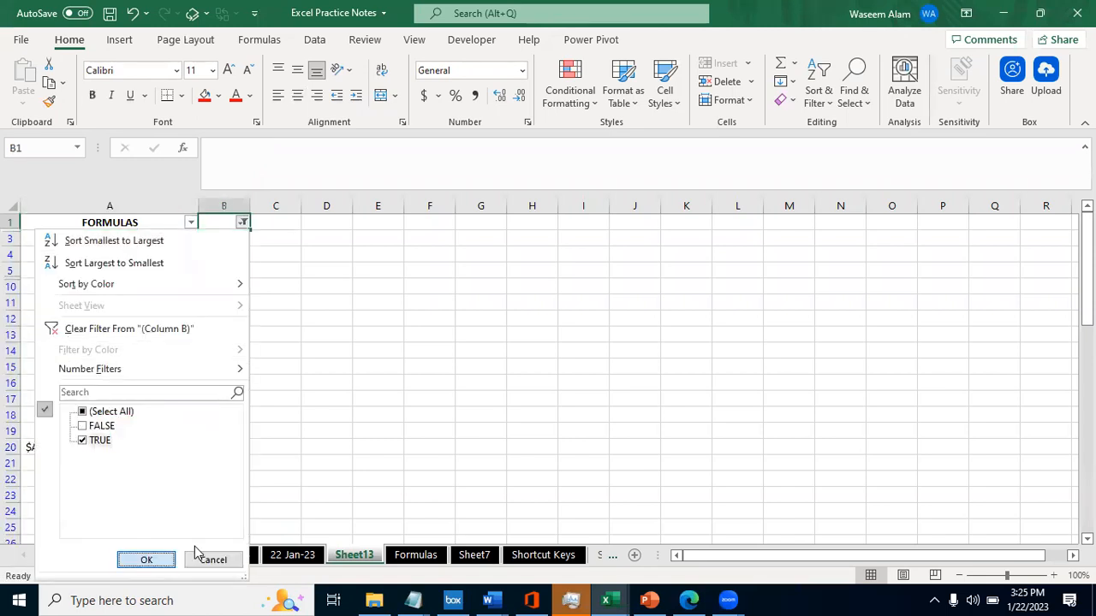
{"action": "key", "text": "Return"}
- Highlight the filtered ISBLANK results in column B from B2 to B9
{"action": "key", "text": "Down"}
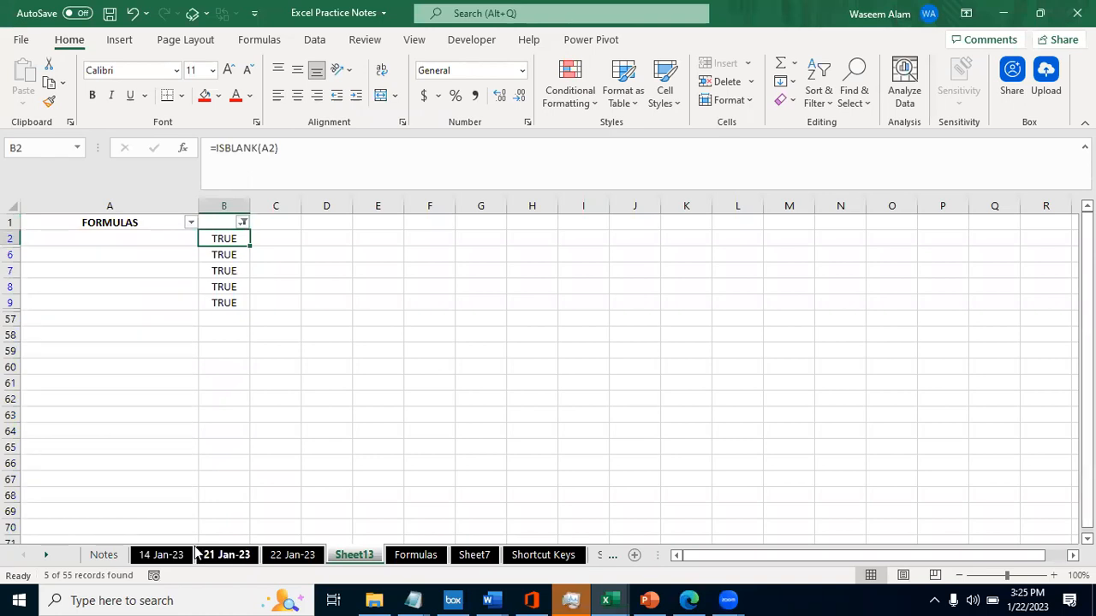
{"action": "key", "text": "shift+Down"}
{"action": "key", "text": "shift+Down"}
{"action": "key", "text": "shift+Down"}
{"action": "key", "text": "shift+Down"}
{"action": "key", "text": "shift+Down"}
{"action": "key", "text": "shift+Up"}
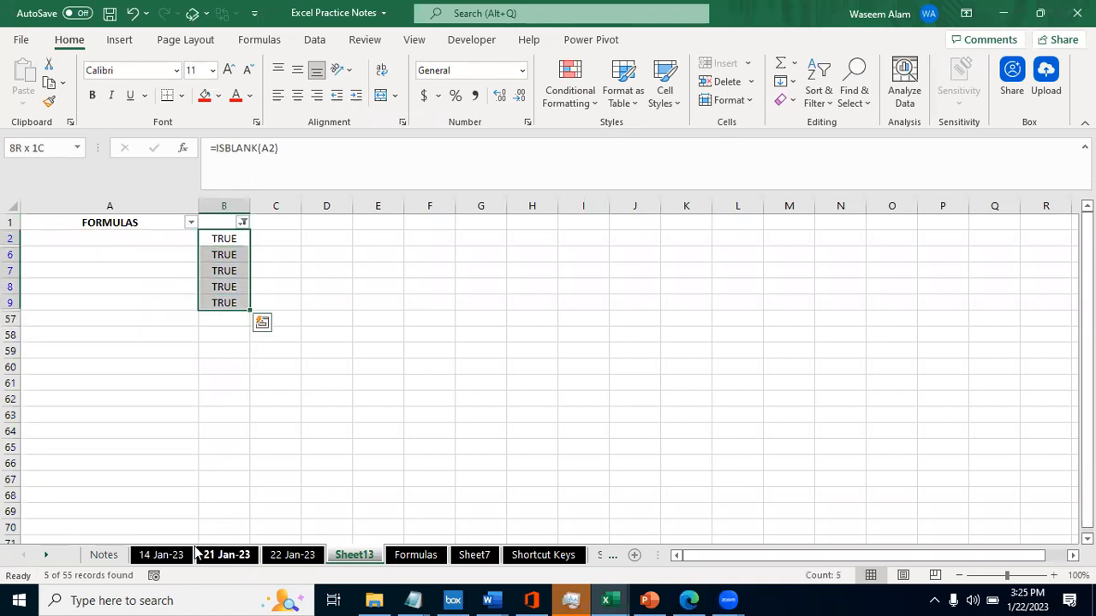
- Examine the filtered cells A2 to A9 in the FORMULAS column that the ISBLANK results refer to
{"action": "key", "text": "Left"}
{"action": "key", "text": "Right"}
{"action": "key", "text": "Left"}
{"action": "key", "text": "Right"}
{"action": "key", "text": "Left"}
{"action": "key", "text": "Down"}
{"action": "key", "text": "Down"}
{"action": "key", "text": "Down"}
{"action": "key", "text": "Down"}
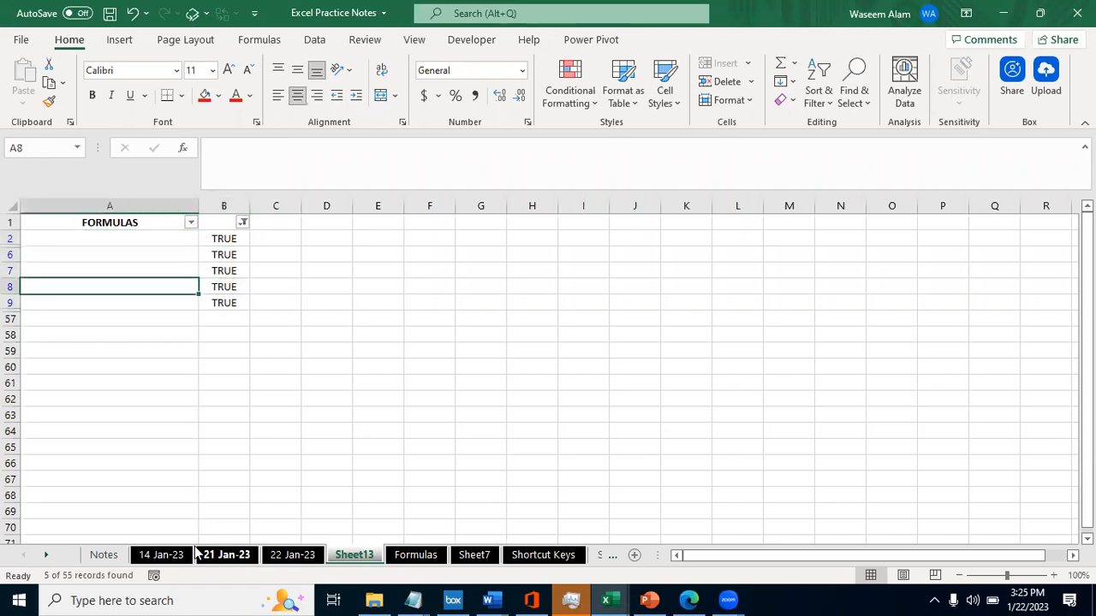
{"action": "key", "text": "Up"}
{"action": "key", "text": "Up"}
{"action": "key", "text": "Up"}
{"action": "key", "text": "Up"}
{"action": "key", "text": "Down"}
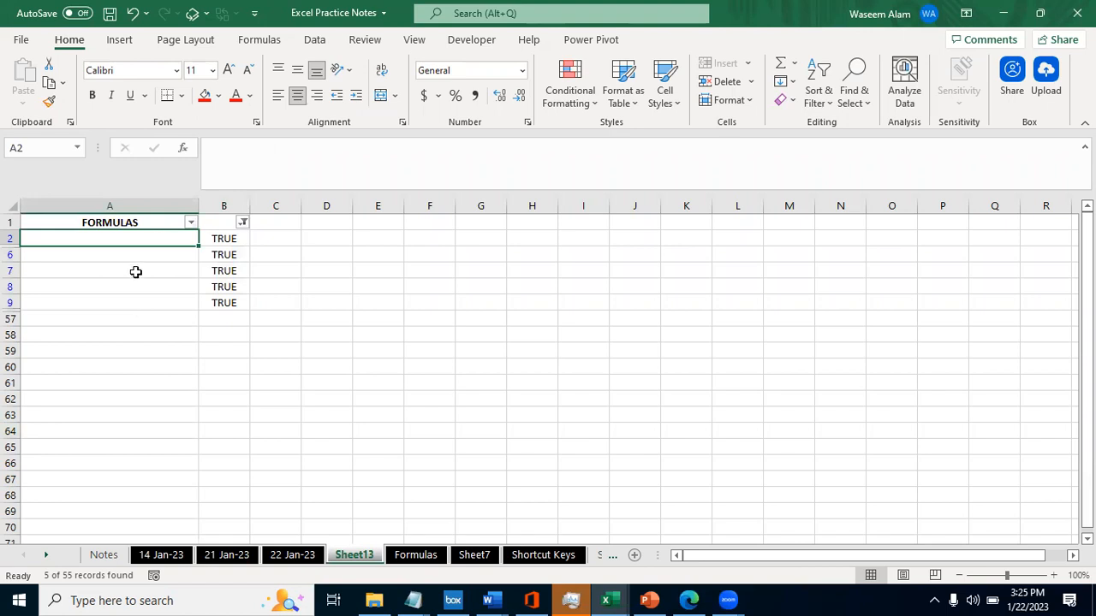
{"action": "key", "text": "shift+Down"}
{"action": "key", "text": "shift+Down"}
{"action": "key", "text": "shift+Down"}
{"action": "key", "text": "shift+Down"}
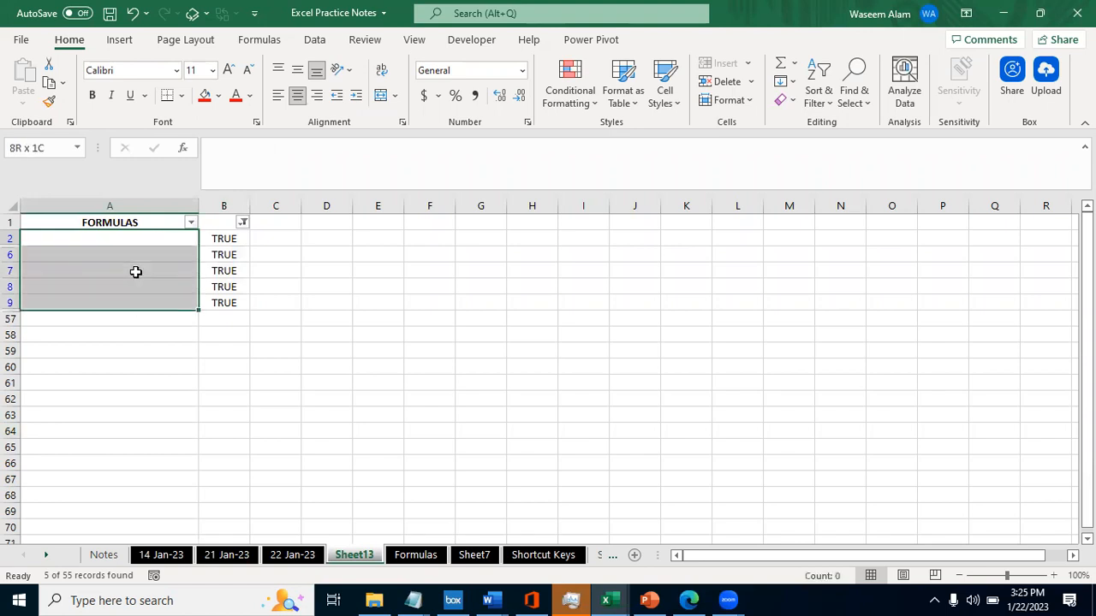
- Highlight the filtered ISBLANK results from B2 once more, and remove the filter from the list
{"action": "left_click", "coordinate": [240, 239]}
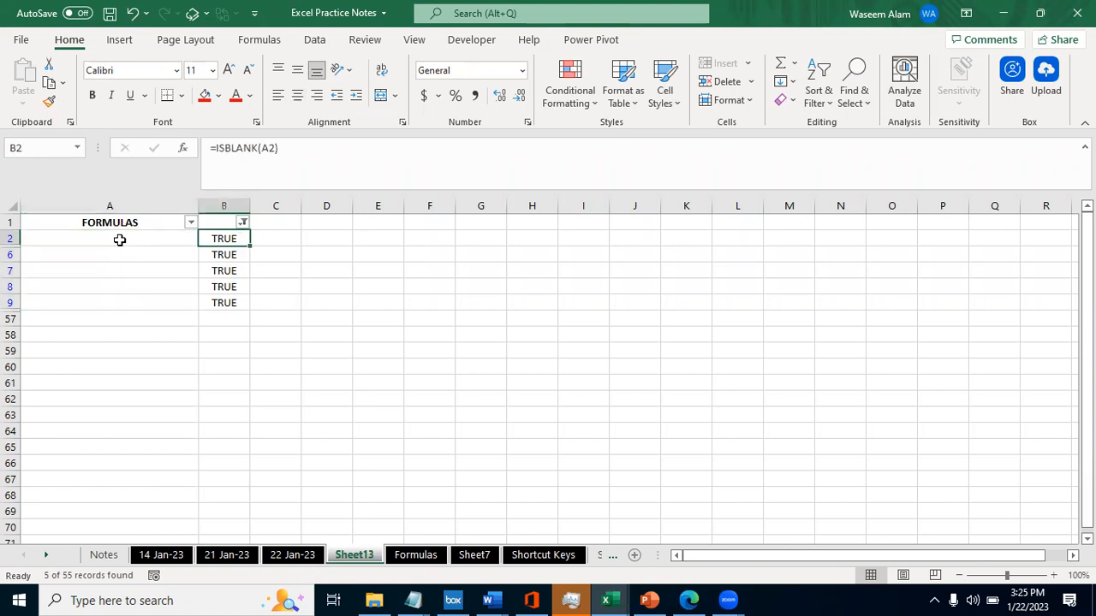
{"action": "key", "text": "shift+Down"}
{"action": "key", "text": "shift+Down"}
{"action": "key", "text": "shift+Down"}
{"action": "key", "text": "shift+Down"}
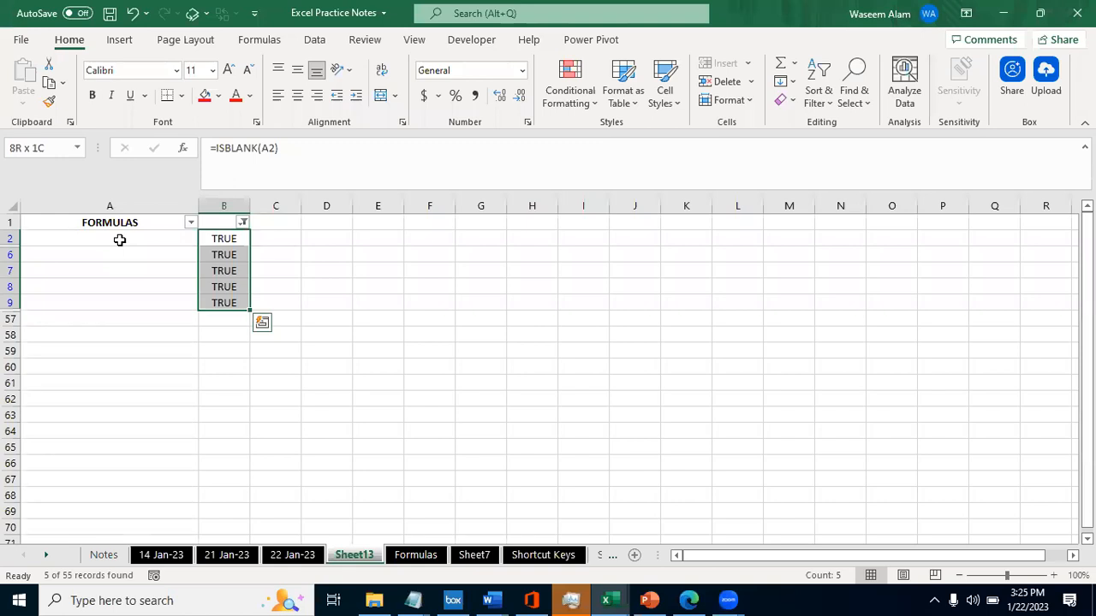
{"action": "key", "text": "Up"}
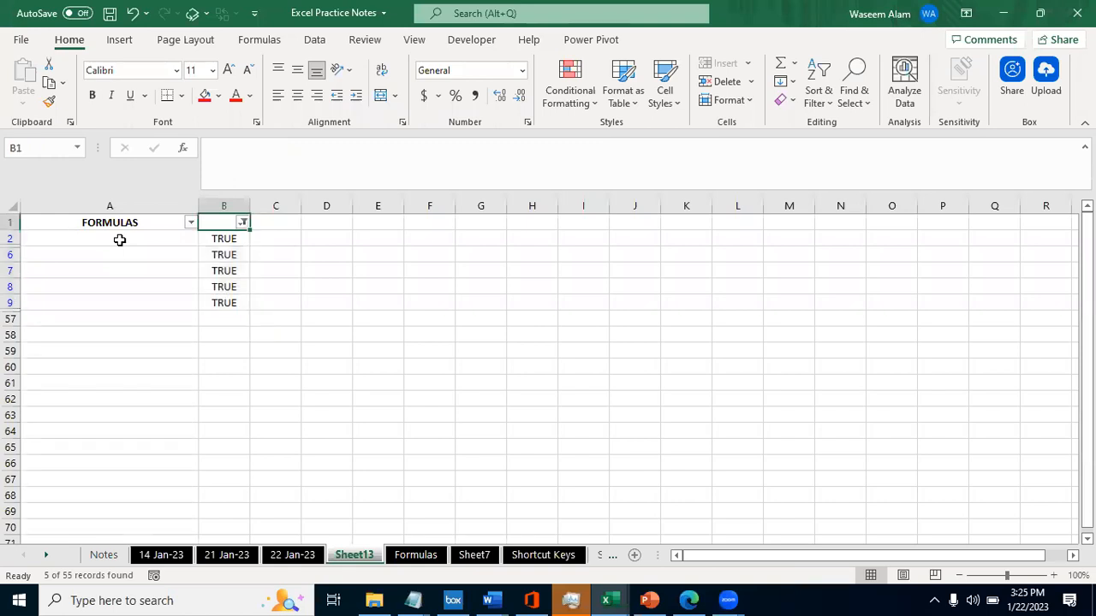
{"action": "key", "text": "ctrl+shift+l"}
{"action": "key", "text": "alt+Tab"}
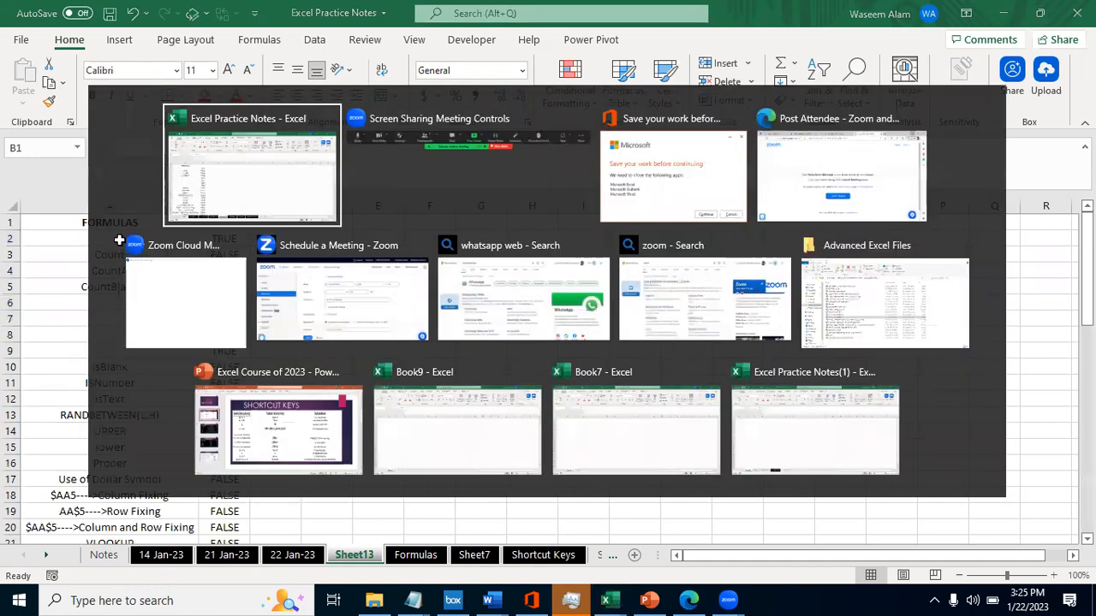
- Switch from Sheet13 to the Formulas sheet that holds the formula explanations
{"action": "key", "text": "ctrl+Page_Down"}
{"action": "key", "text": "ctrl+Page_Down"}
{"action": "key", "text": "ctrl+Page_Up"}
{"action": "key", "text": "ctrl+Page_Up"}
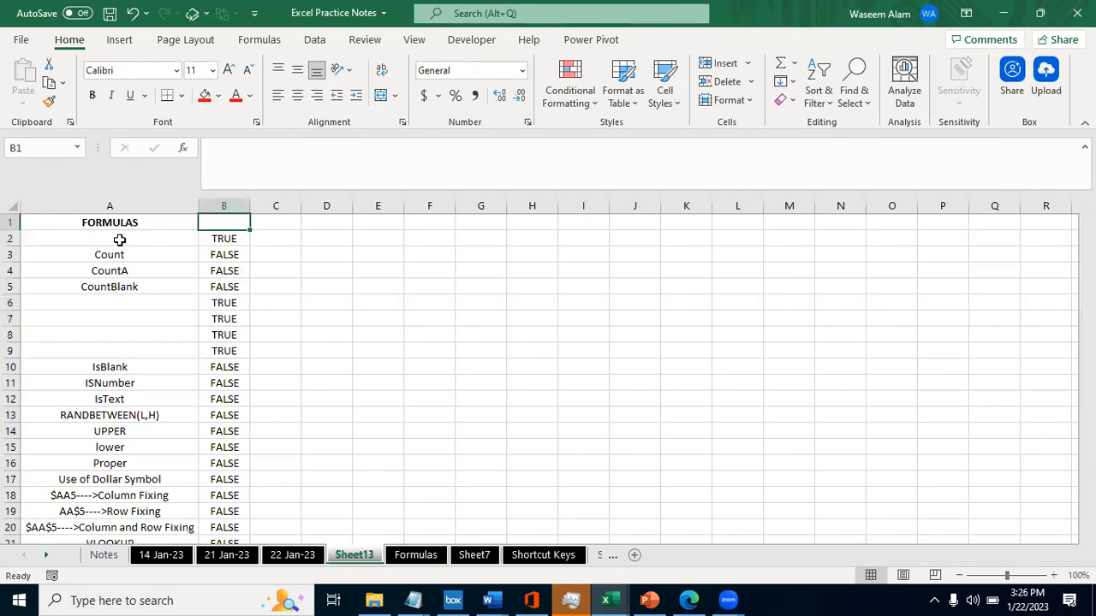
{"action": "key", "text": "ctrl+Page_Down"}
{"action": "key", "text": "ctrl+Page_Down"}
{"action": "key", "text": "ctrl+Page_Up"}
{"action": "key", "text": "ctrl+Page_Down"}
{"action": "key", "text": "ctrl+Page_Up"}
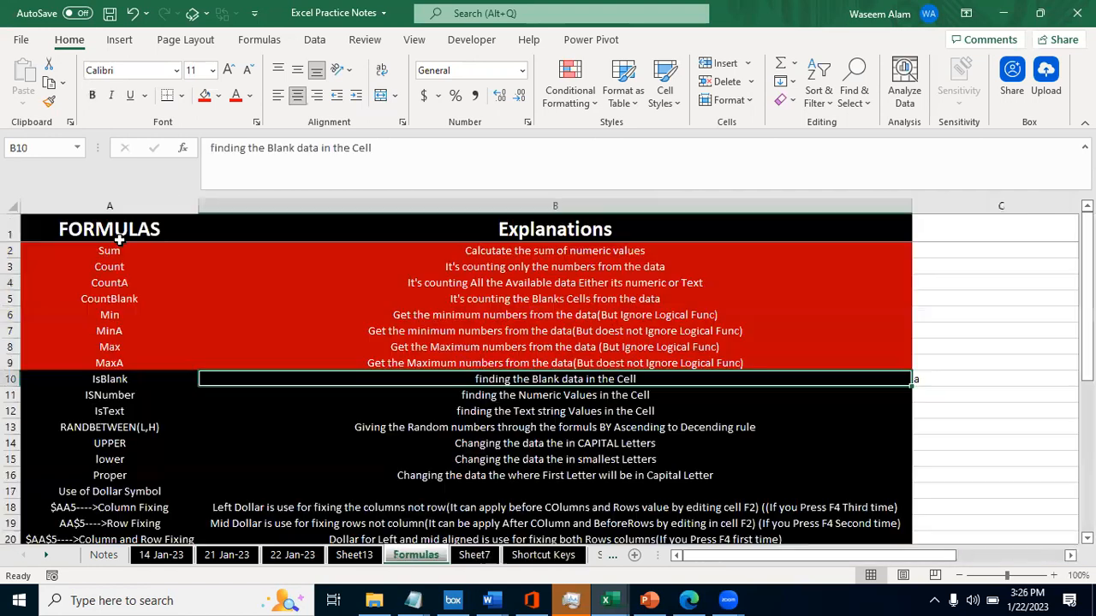
- Look through the FORMULAS column down to the Filters entry at the end of the list
{"action": "key", "text": "Left"}
{"action": "key", "text": "Down"}
{"action": "key", "text": "Down"}
{"action": "key", "text": "Down"}
{"action": "key", "text": "Down"}
{"action": "key", "text": "Down"}
{"action": "key", "text": "Down"}
{"action": "key", "text": "Down"}
{"action": "key", "text": "Down"}
{"action": "key", "text": "Down"}
{"action": "key", "text": "Down"}
{"action": "key", "text": "Down"}
{"action": "key", "text": "Down"}
{"action": "key", "text": "Down"}
{"action": "key", "text": "Down"}
{"action": "key", "text": "Down"}
{"action": "key", "text": "Down"}
{"action": "key", "text": "Down"}
{"action": "key", "text": "Down"}
{"action": "key", "text": "Down"}
{"action": "key", "text": "Down"}
{"action": "key", "text": "Down"}
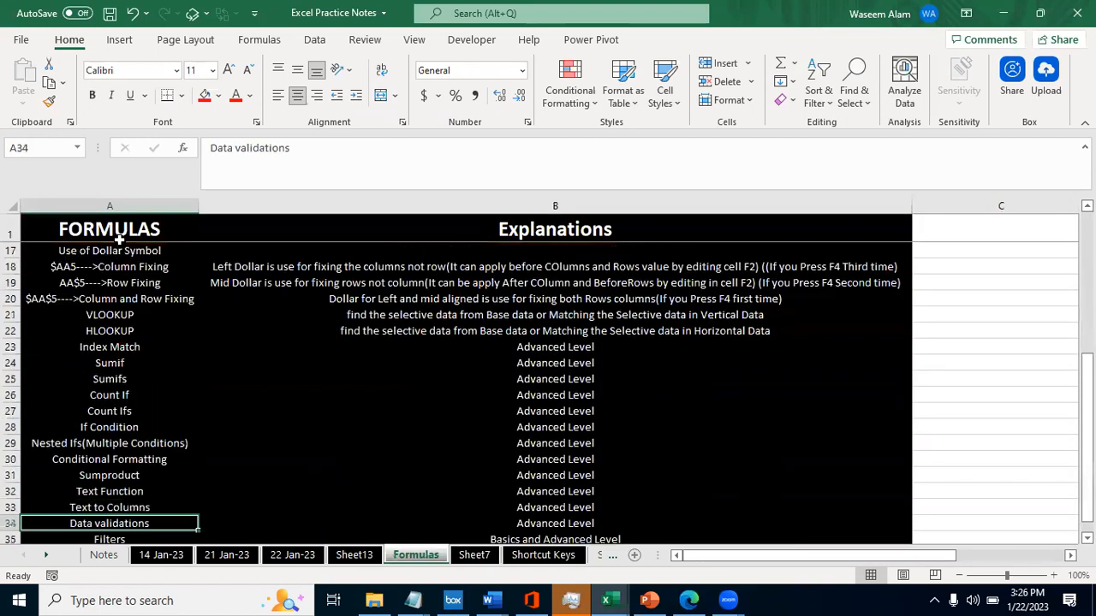
{"action": "key", "text": "Down"}
{"action": "key", "text": "Down"}
{"action": "key", "text": "Down"}
{"action": "key", "text": "Down"}
{"action": "key", "text": "Down"}
{"action": "key", "text": "Down"}
{"action": "key", "text": "Up"}
{"action": "key", "text": "Up"}
{"action": "key", "text": "Up"}
{"action": "key", "text": "Up"}
{"action": "key", "text": "Up"}
{"action": "key", "text": "Up"}
{"action": "key", "text": "Up"}
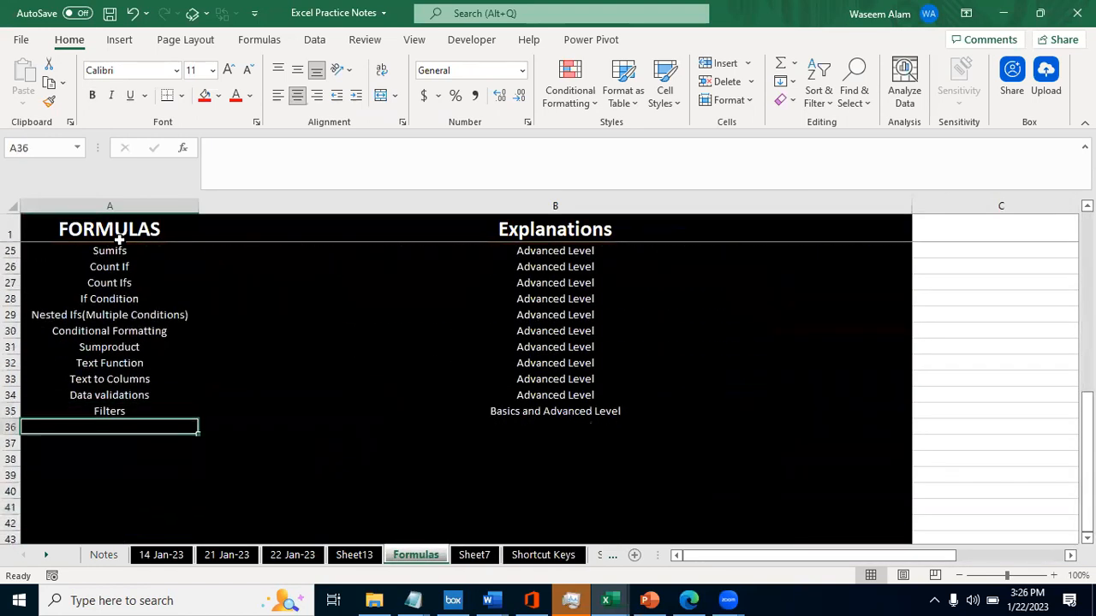
{"action": "key", "text": "Up"}
{"action": "key", "text": "Up"}
{"action": "key", "text": "Up"}
{"action": "key", "text": "Up"}
{"action": "key", "text": "Up"}
{"action": "key", "text": "Up"}
{"action": "key", "text": "Up"}
{"action": "key", "text": "Up"}
{"action": "key", "text": "Up"}
{"action": "key", "text": "Up"}
{"action": "key", "text": "Up"}
{"action": "key", "text": "Up"}
{"action": "key", "text": "Down"}
{"action": "key", "text": "Down"}
{"action": "key", "text": "Down"}
{"action": "key", "text": "Down"}
{"action": "key", "text": "Down"}
{"action": "key", "text": "Down"}
{"action": "key", "text": "Down"}
{"action": "key", "text": "Down"}
{"action": "key", "text": "Down"}
{"action": "key", "text": "Down"}
{"action": "key", "text": "Down"}
{"action": "key", "text": "Down"}
{"action": "key", "text": "Down"}
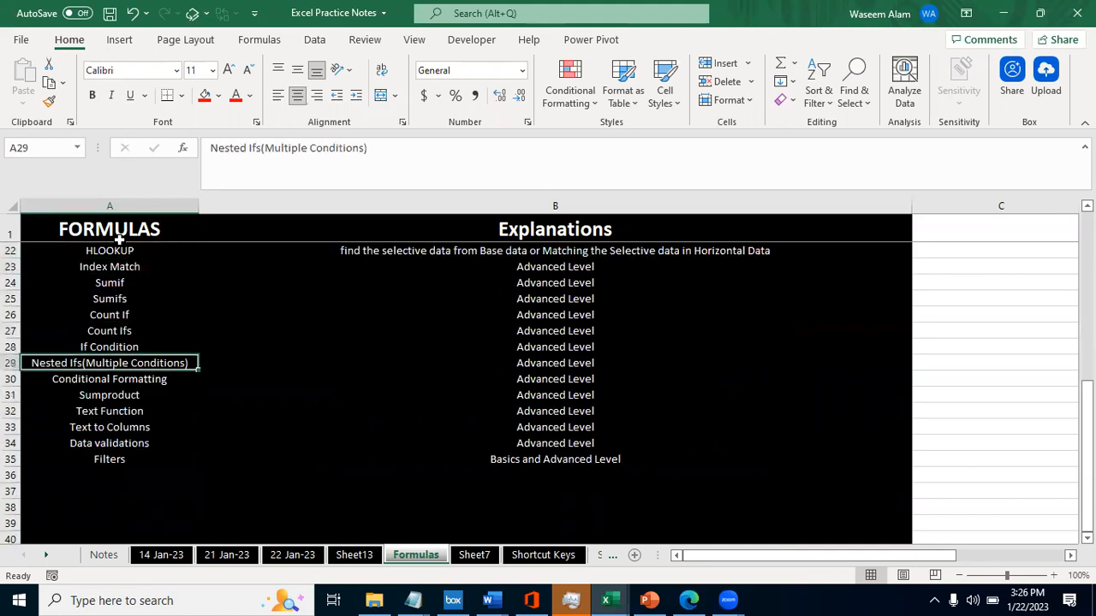
{"action": "key", "text": "Up"}
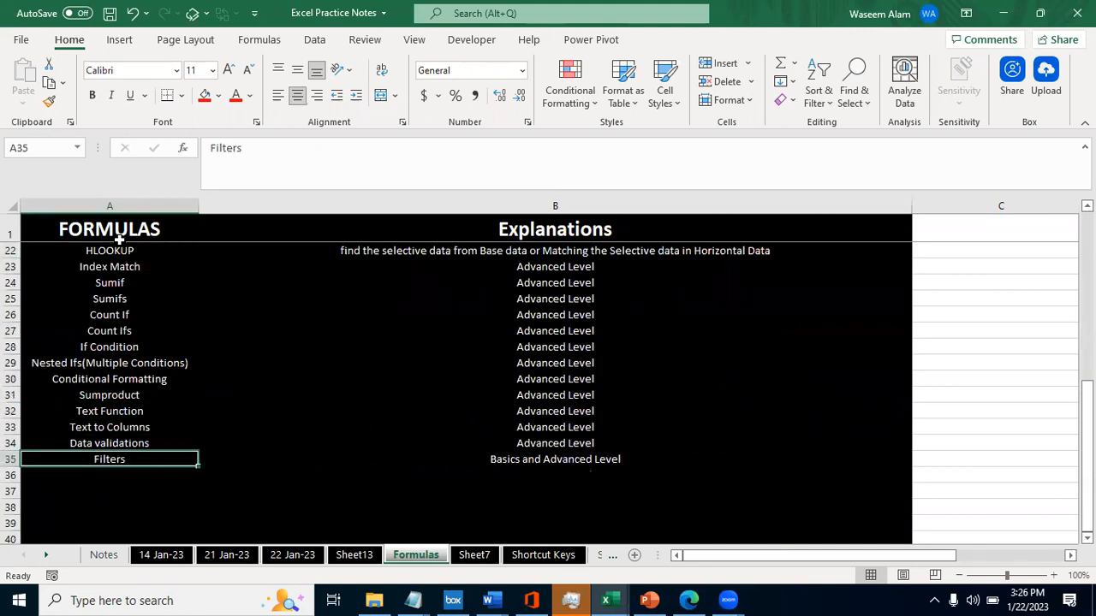
- Go back up to the IsBlank entry and look over ISNumber and IsText below it
{"action": "key", "text": "Up"}
{"action": "key", "text": "Up"}
{"action": "key", "text": "Up"}
{"action": "key", "text": "Up"}
{"action": "key", "text": "Up"}
{"action": "key", "text": "Up"}
{"action": "key", "text": "Up"}
{"action": "key", "text": "Up"}
{"action": "key", "text": "Up"}
{"action": "key", "text": "Up"}
{"action": "key", "text": "Up"}
{"action": "key", "text": "Up"}
{"action": "key", "text": "Up"}
{"action": "key", "text": "Up"}
{"action": "key", "text": "Up"}
{"action": "key", "text": "Up"}
{"action": "key", "text": "Up"}
{"action": "key", "text": "Up"}
{"action": "key", "text": "Up"}
{"action": "key", "text": "Up"}
{"action": "key", "text": "Up"}
{"action": "key", "text": "Down"}
{"action": "key", "text": "Down"}
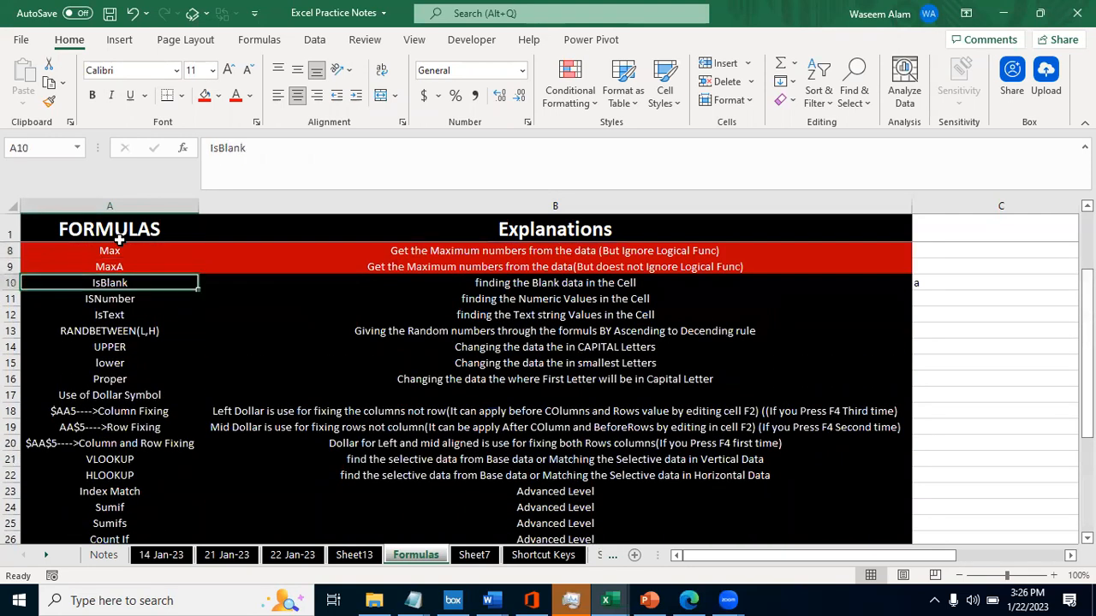
{"action": "key", "text": "Down"}
{"action": "key", "text": "Down"}
{"action": "key", "text": "Down"}
{"action": "key", "text": "Up"}
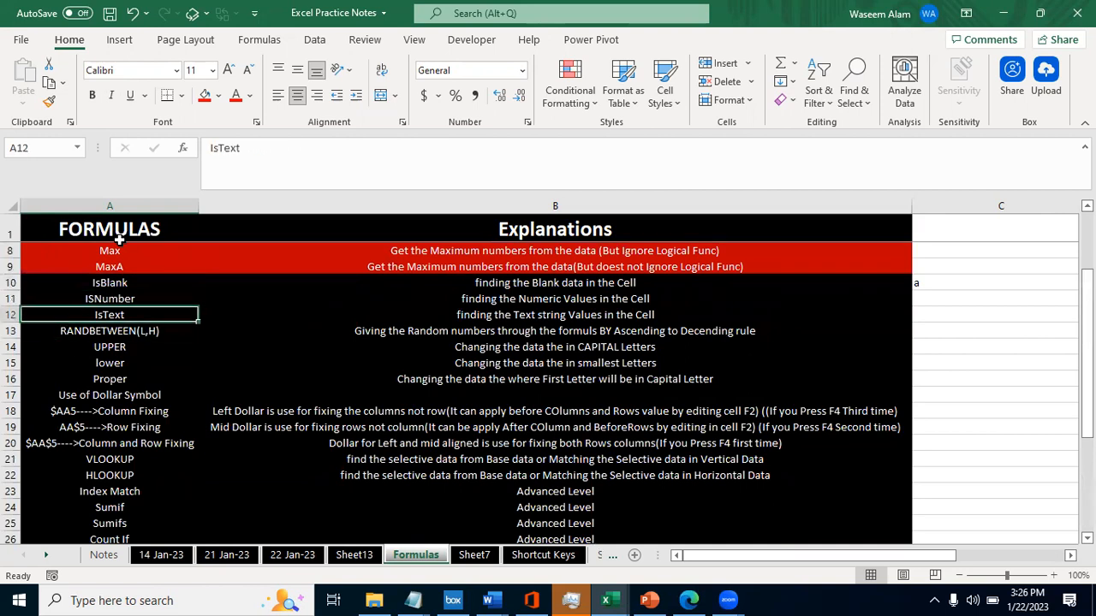
- Review the list again from Filters back up to IsBlank, and select the ISNumber entry in A11
{"action": "key", "text": "ctrl+Down"}
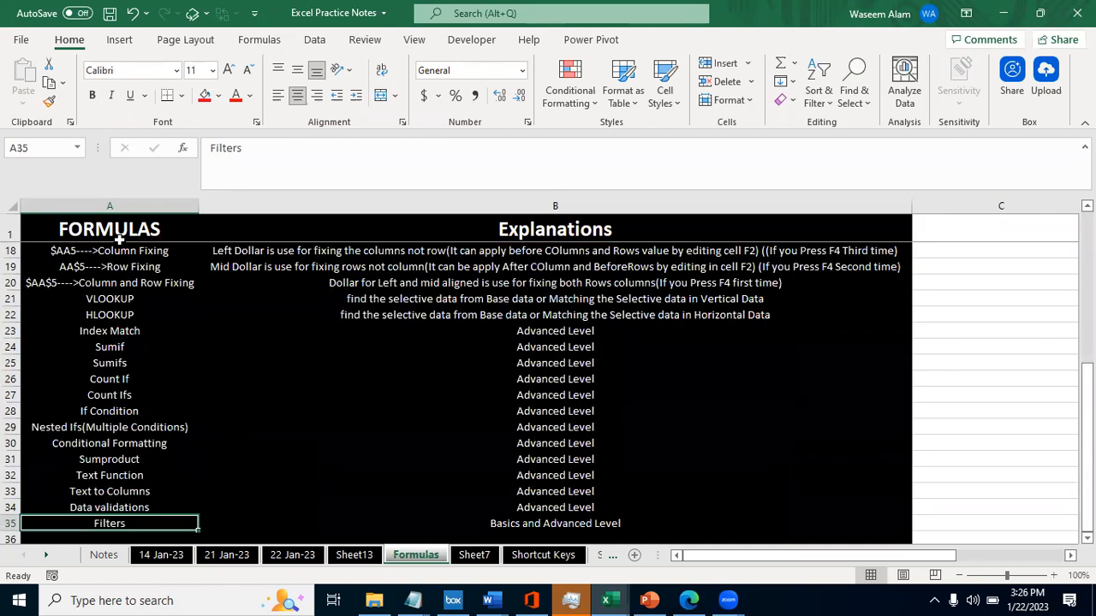
{"action": "key", "text": "Up"}
{"action": "key", "text": "Up"}
{"action": "key", "text": "Up"}
{"action": "key", "text": "Up"}
{"action": "key", "text": "Up"}
{"action": "key", "text": "Up"}
{"action": "key", "text": "Up"}
{"action": "key", "text": "Up"}
{"action": "key", "text": "Up"}
{"action": "key", "text": "Up"}
{"action": "key", "text": "Up"}
{"action": "key", "text": "Up"}
{"action": "key", "text": "Up"}
{"action": "key", "text": "Up"}
{"action": "key", "text": "Up"}
{"action": "key", "text": "Up"}
{"action": "key", "text": "Up"}
{"action": "key", "text": "Up"}
{"action": "key", "text": "Up"}
{"action": "key", "text": "Up"}
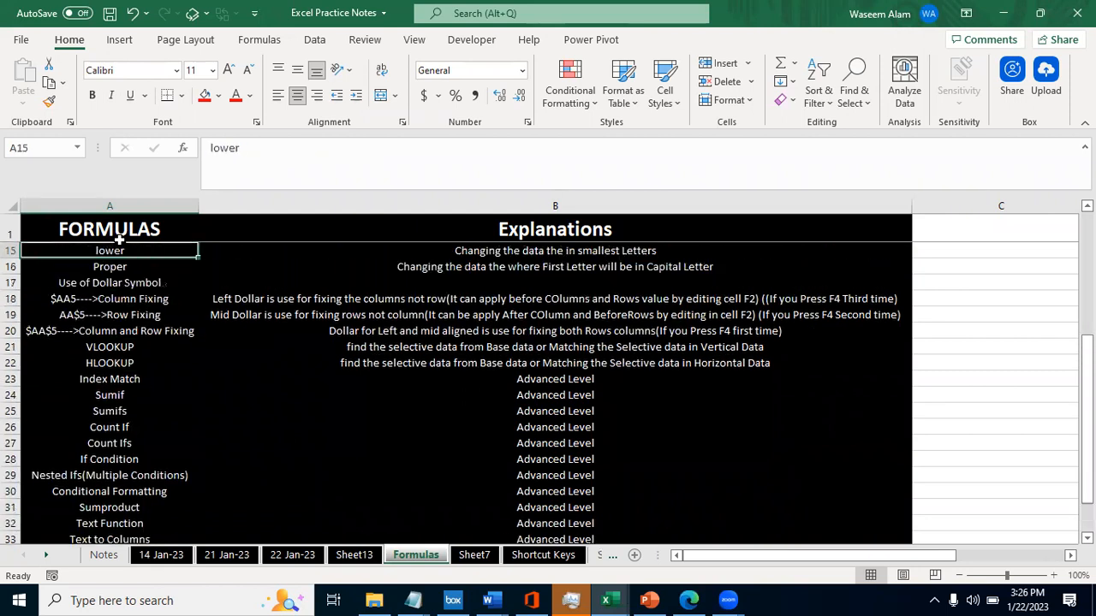
{"action": "key", "text": "Up"}
{"action": "key", "text": "Down"}
{"action": "key", "text": "Down"}
{"action": "key", "text": "Down"}
{"action": "key", "text": "Down"}
{"action": "key", "text": "Down"}
{"action": "key", "text": "Up"}
{"action": "key", "text": "Right"}
{"action": "key", "text": "Left"}
{"action": "key", "text": "Down"}
{"action": "key", "text": "Up"}
{"action": "key", "text": "Right"}
{"action": "key", "text": "Left"}
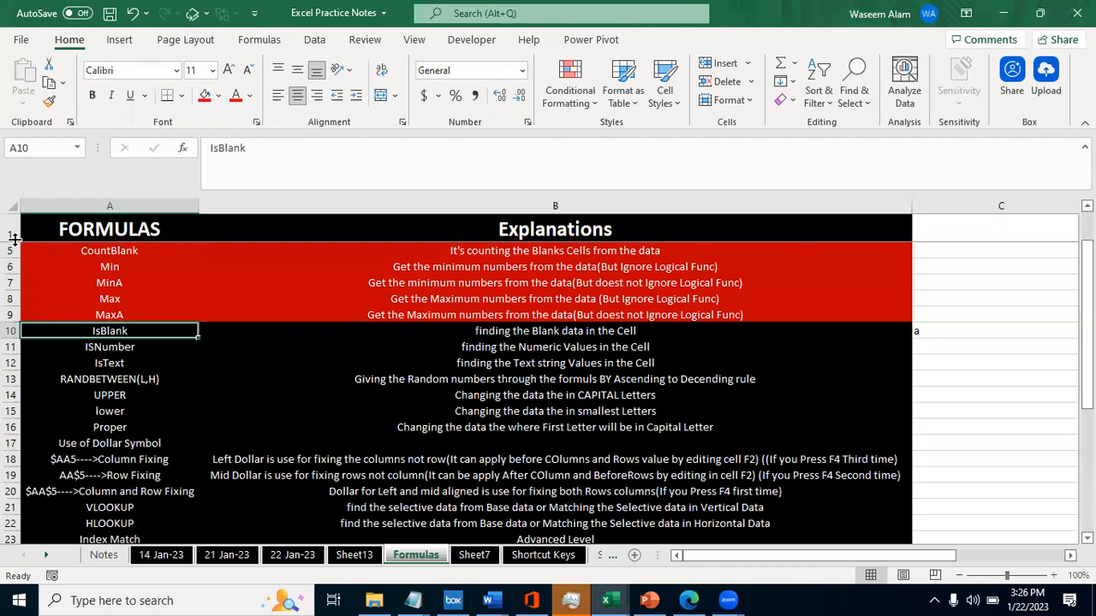
{"action": "left_click", "coordinate": [97, 348]}
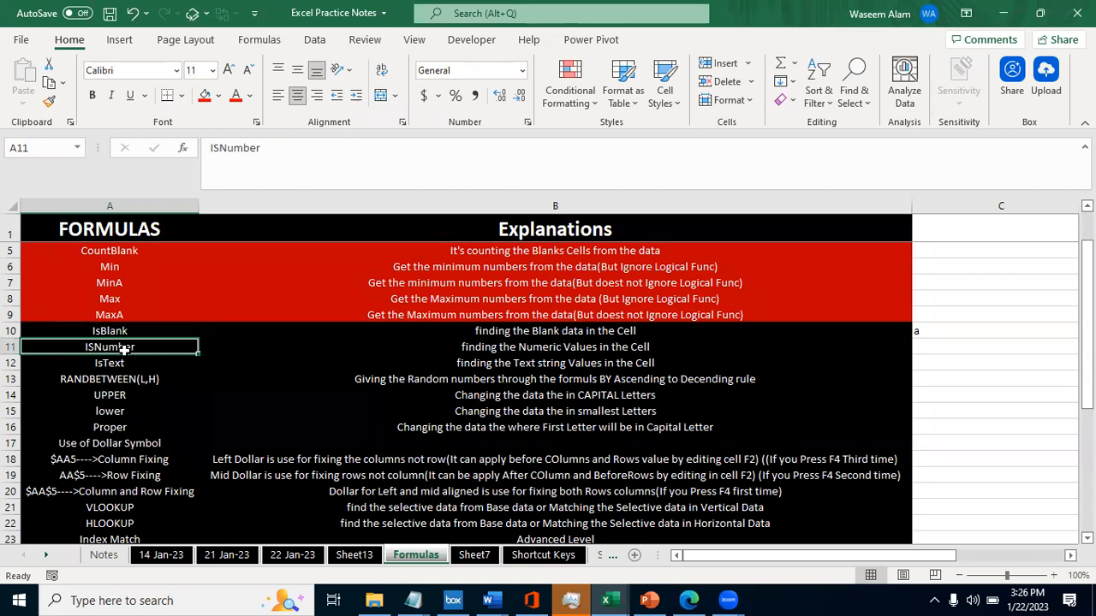
- Enter Isblanks as a bold heading in B1 of Sheet13, and select cell C2
{"action": "key", "text": "ctrl+Page_Up"}
{"action": "type", "text": "Isblans"}
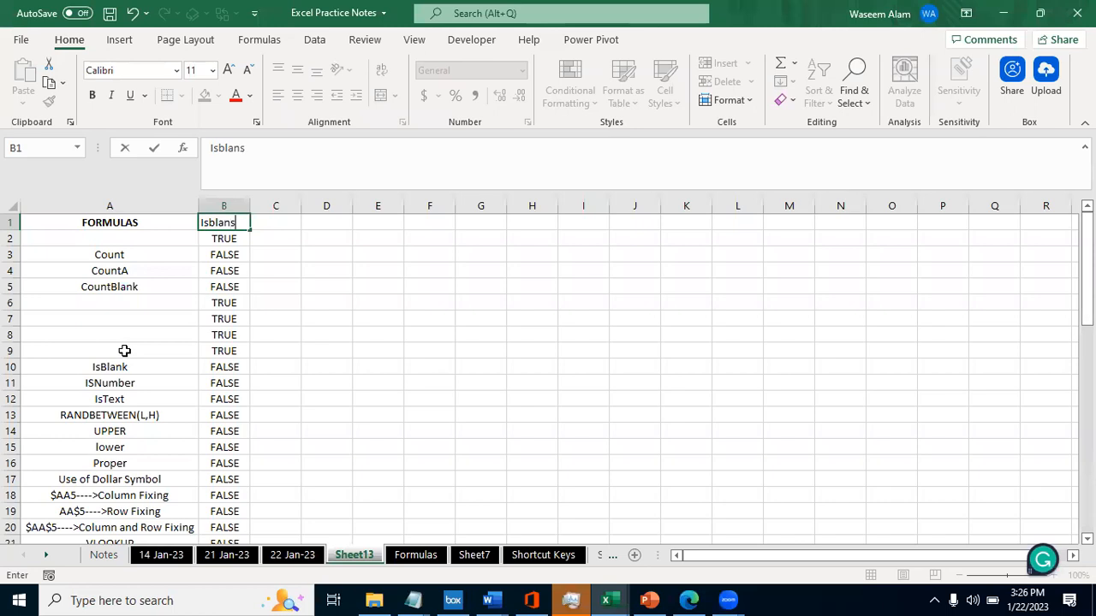
{"action": "key", "text": "BackSpace"}
{"action": "type", "text": "ks"}
{"action": "key", "text": "ctrl+Return"}
{"action": "key", "text": "ctrl+b"}
{"action": "key", "text": "Down"}
{"action": "key", "text": "Up"}
{"action": "key", "text": "F2"}
{"action": "key", "text": "Escape"}
{"action": "key", "text": "shift+Left"}
{"action": "key", "text": "shift+Right"}
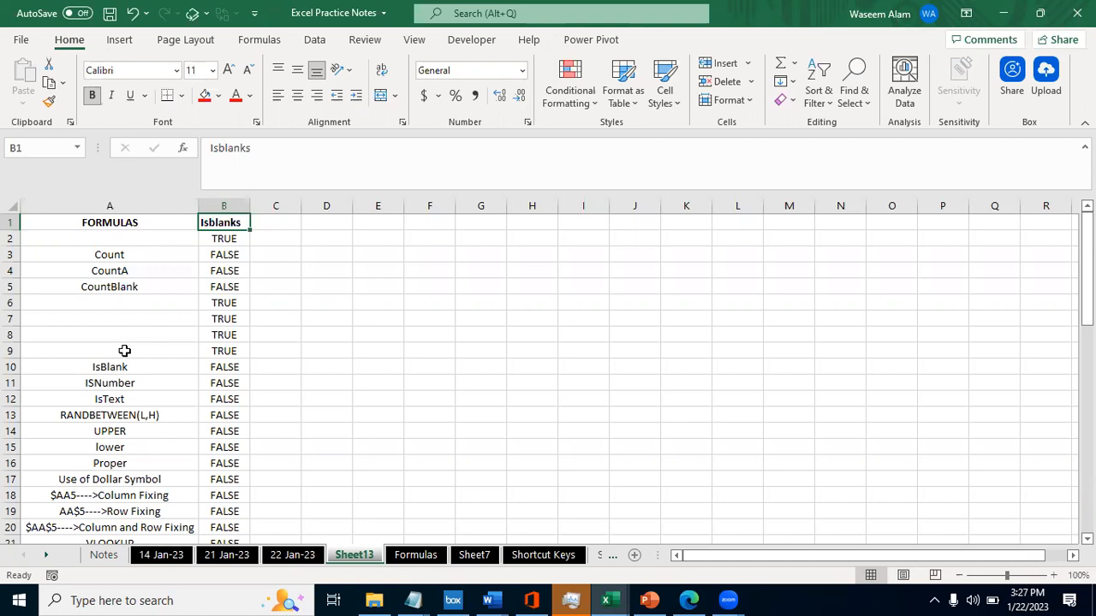
{"action": "key", "text": "Right"}
{"action": "key", "text": "Down"}
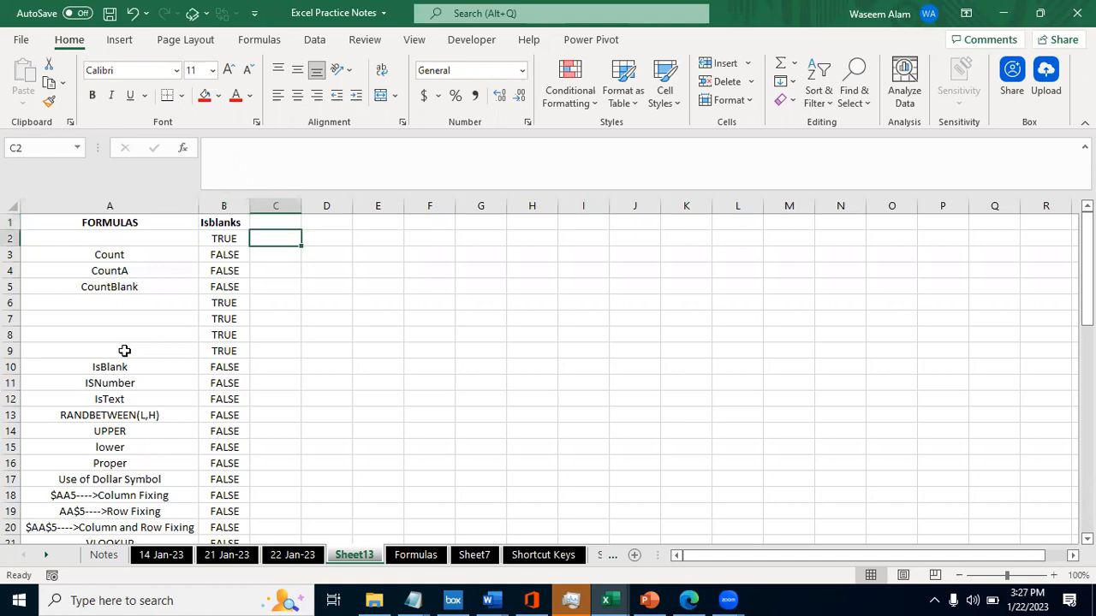
- Enter =COUNTBLANK(A:A) in C2 to count the blank cells across the whole of column A
{"action": "type", "text": "=count"}
{"action": "key", "text": "Down"}
{"action": "key", "text": "Down"}
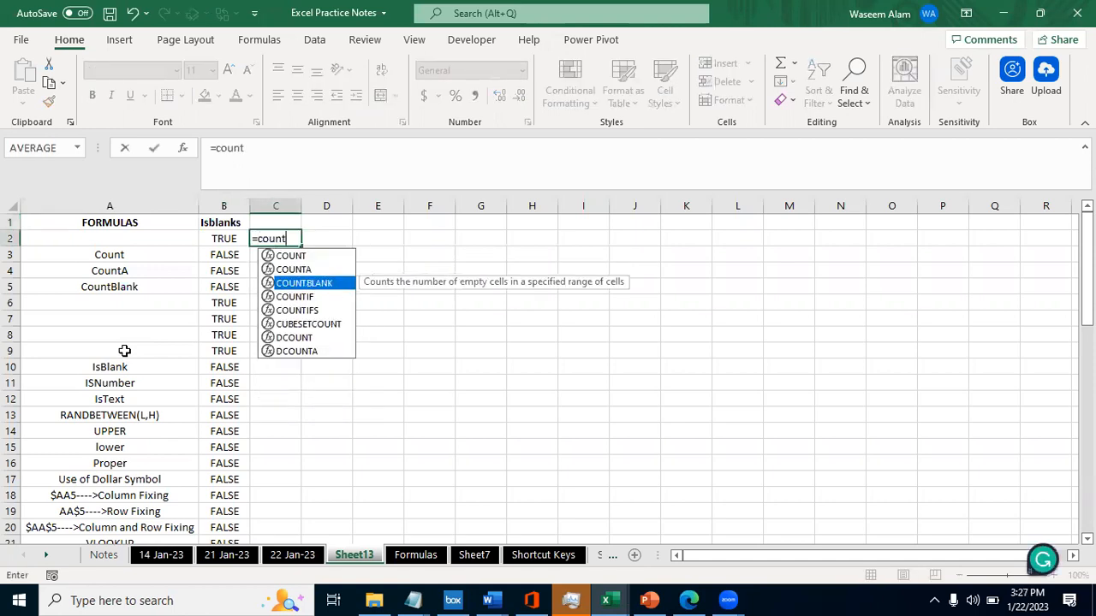
{"action": "key", "text": "Tab"}
{"action": "key", "text": "Left"}
{"action": "key", "text": "Left"}
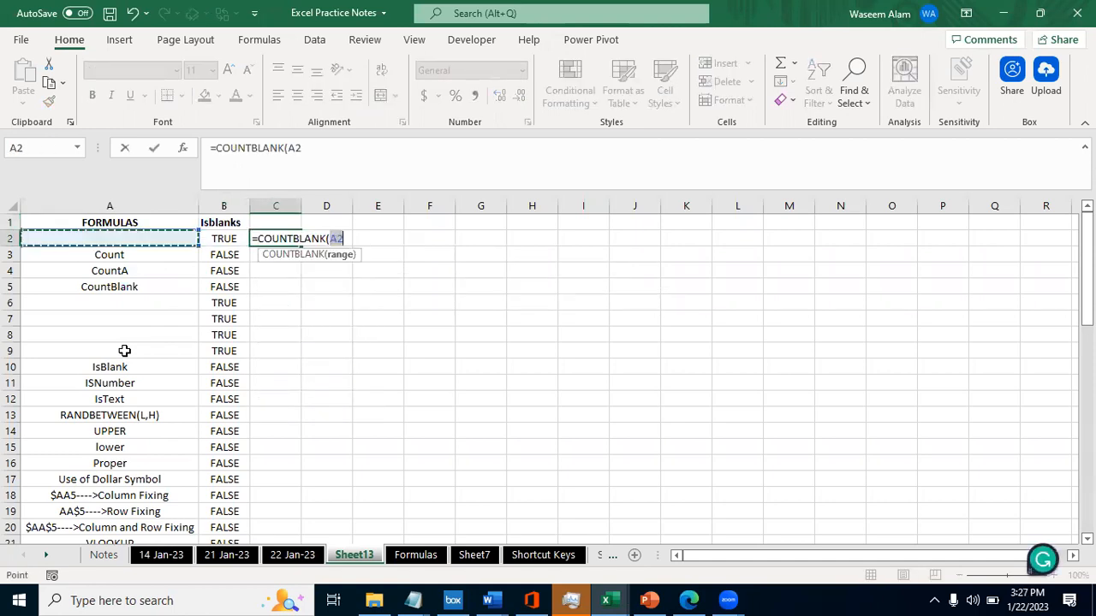
{"action": "key", "text": "ctrl+space"}
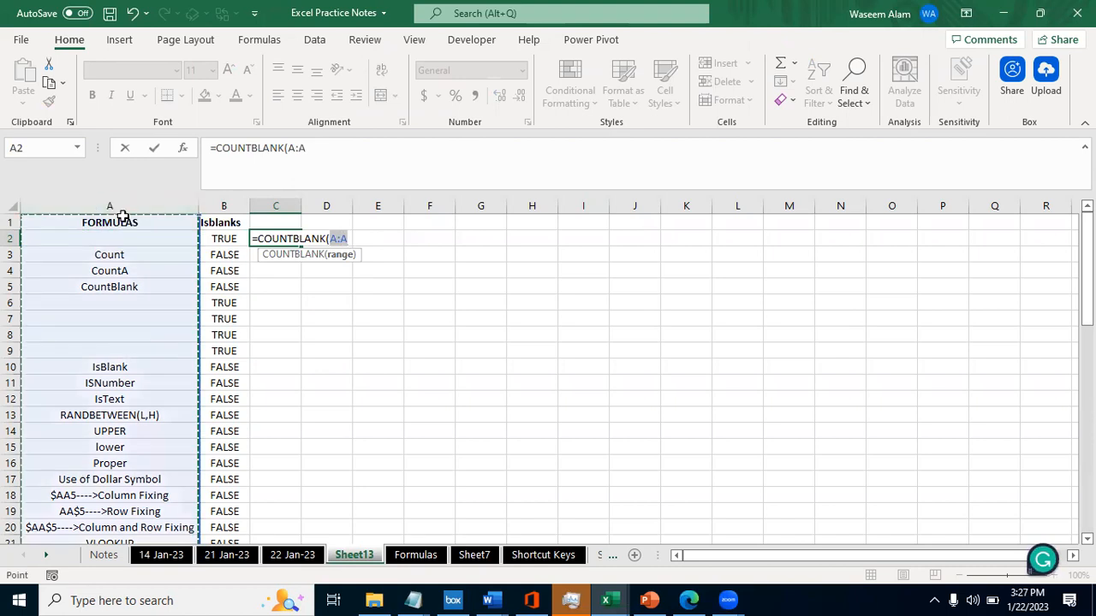
{"action": "key", "text": "Return"}
{"action": "key", "text": "Up"}
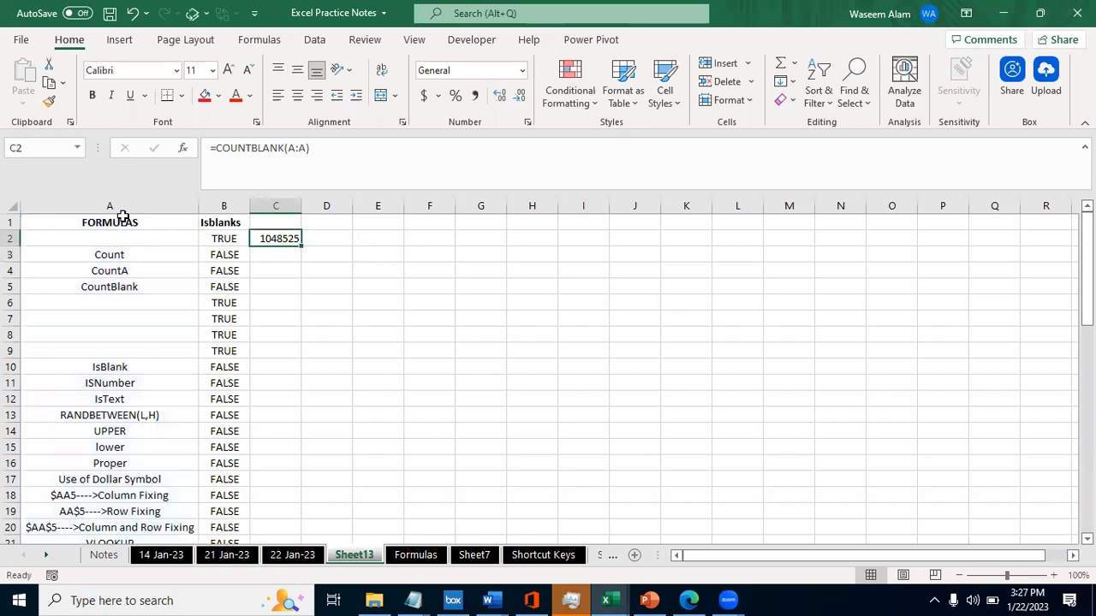
- Replace the C2 formula with COUNTA over the absolute range $A$1:$A$56
{"action": "type", "text": "=count"}
{"action": "key", "text": "Down"}
{"action": "key", "text": "Tab"}
{"action": "key", "text": "Up"}
{"action": "key", "text": "Left"}
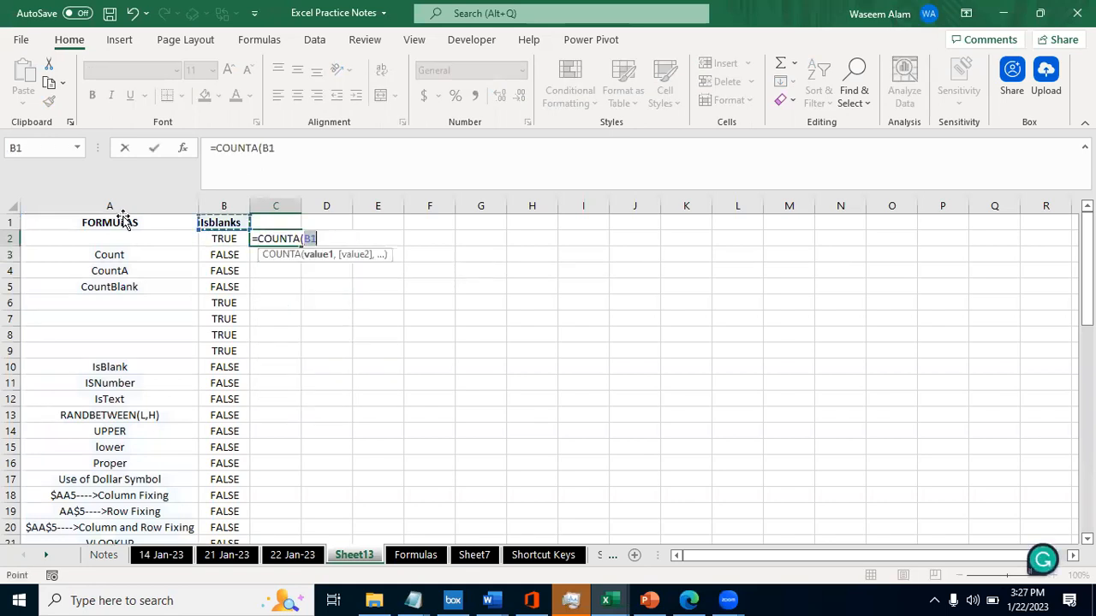
{"action": "key", "text": "Left"}
{"action": "key", "text": "shift+Down"}
{"action": "key", "text": "shift+Down"}
{"action": "key", "text": "shift+Down"}
{"action": "key", "text": "shift+Down"}
{"action": "key", "text": "shift+Down"}
{"action": "key", "text": "shift+Down"}
{"action": "key", "text": "shift+Down"}
{"action": "key", "text": "shift+Down"}
{"action": "key", "text": "shift+Down"}
{"action": "key", "text": "shift+Down"}
{"action": "key", "text": "shift+Down"}
{"action": "key", "text": "shift+Down"}
{"action": "key", "text": "shift+Down"}
{"action": "key", "text": "shift+Down"}
{"action": "key", "text": "shift+Down"}
{"action": "key", "text": "shift+Down"}
{"action": "key", "text": "shift+Down"}
{"action": "key", "text": "shift+Down"}
{"action": "key", "text": "shift+Down"}
{"action": "key", "text": "shift+Down"}
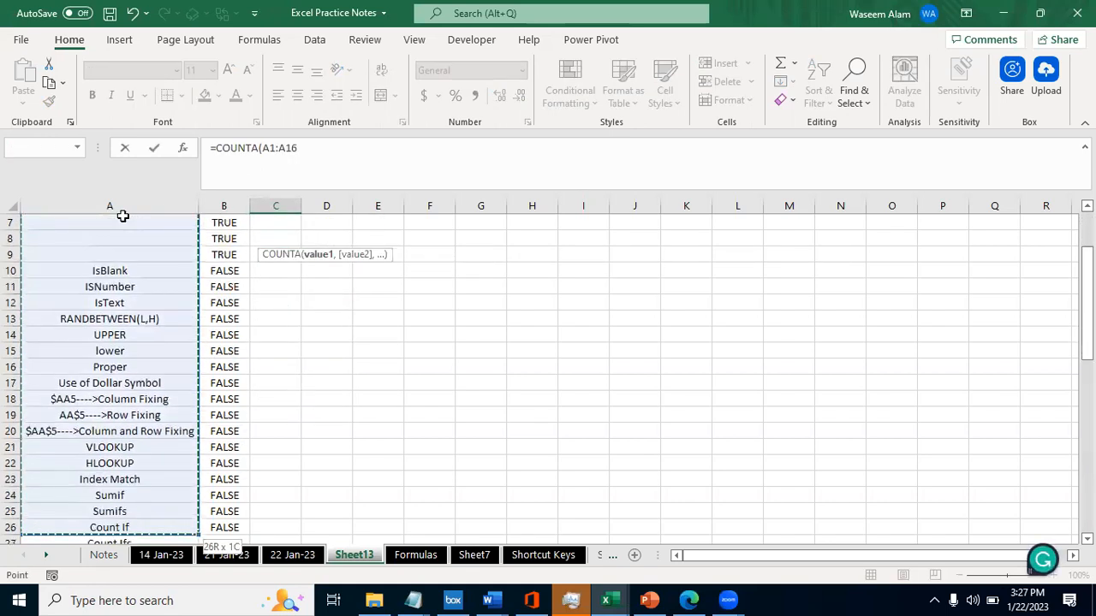
{"action": "key", "text": "shift+Down"}
{"action": "key", "text": "shift+Down"}
{"action": "key", "text": "shift+Down"}
{"action": "key", "text": "shift+Down"}
{"action": "key", "text": "shift+Down"}
{"action": "key", "text": "shift+Down"}
{"action": "key", "text": "shift+Down"}
{"action": "key", "text": "shift+Down"}
{"action": "key", "text": "shift+Down"}
{"action": "key", "text": "shift+Down"}
{"action": "key", "text": "shift+Down"}
{"action": "key", "text": "shift+Down"}
{"action": "key", "text": "shift+Down"}
{"action": "key", "text": "shift+Down"}
{"action": "key", "text": "shift+Down"}
{"action": "key", "text": "shift+Down"}
{"action": "key", "text": "shift+Down"}
{"action": "key", "text": "shift+Down"}
{"action": "key", "text": "shift+Down"}
{"action": "key", "text": "shift+Down"}
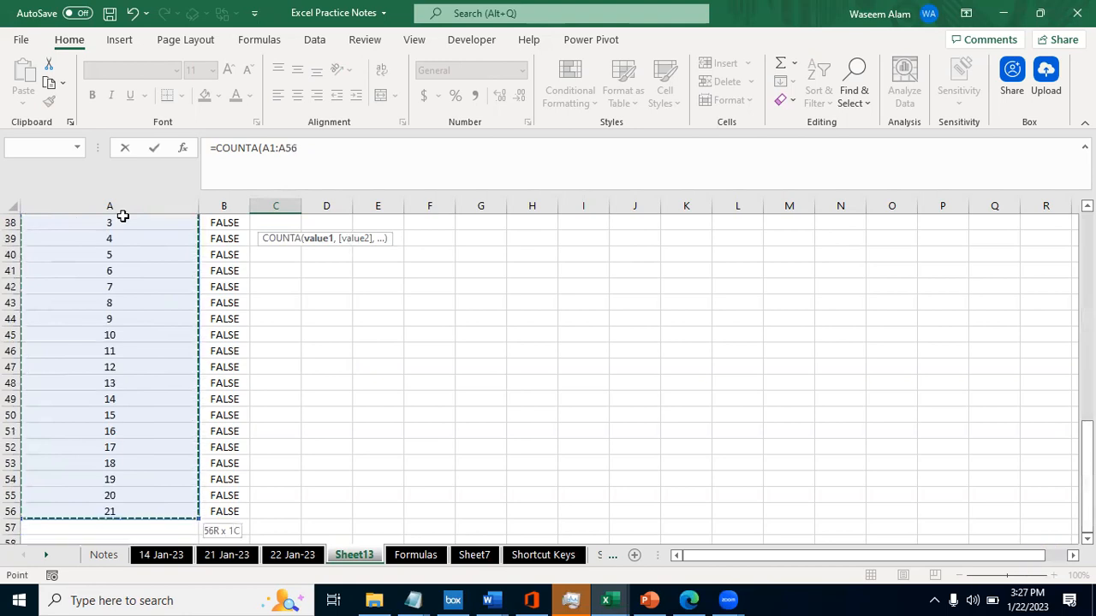
{"action": "key", "text": "F4"}
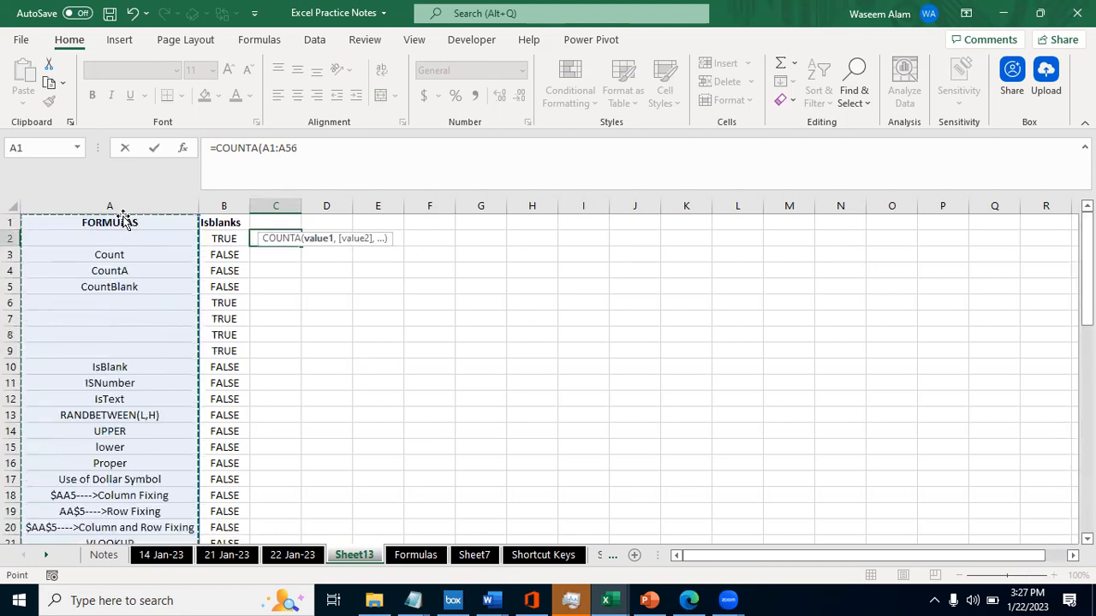
{"action": "key", "text": "ctrl+Return"}
- Try to change COUNTA to COUNTBLANK inside the existing C2 formula, keeping the range $A$1:$A$56
{"action": "key", "text": "F2"}
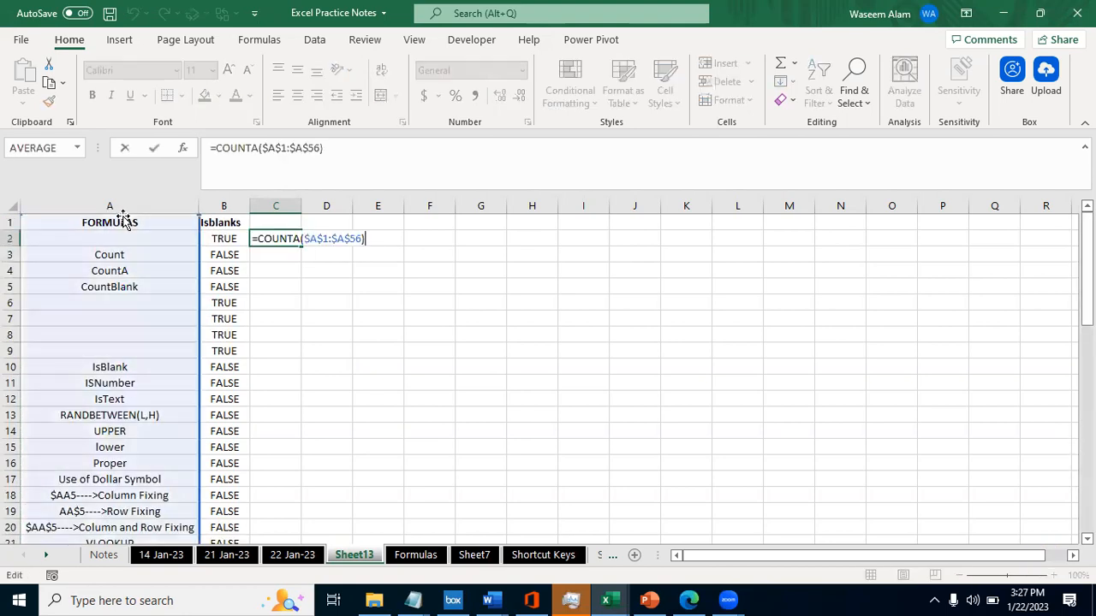
{"action": "key", "text": "Left"}
{"action": "key", "text": "Left"}
{"action": "key", "text": "Left"}
{"action": "key", "text": "Left"}
{"action": "key", "text": "Left"}
{"action": "key", "text": "Left"}
{"action": "key", "text": "Left"}
{"action": "key", "text": "Left"}
{"action": "key", "text": "Left"}
{"action": "key", "text": "Left"}
{"action": "key", "text": "Left"}
{"action": "key", "text": "Left"}
{"action": "key", "text": "Left"}
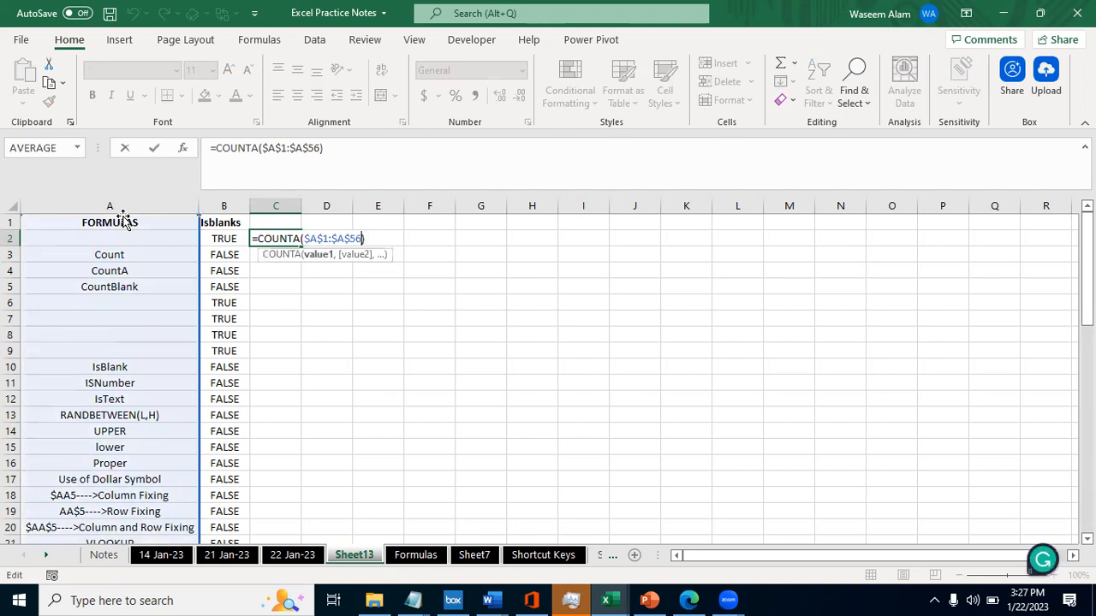
{"action": "key", "text": "Delete"}
{"action": "type", "text": "B"}
{"action": "key", "text": "Return"}
{"action": "key", "text": "Up"}
{"action": "key", "text": "F2"}
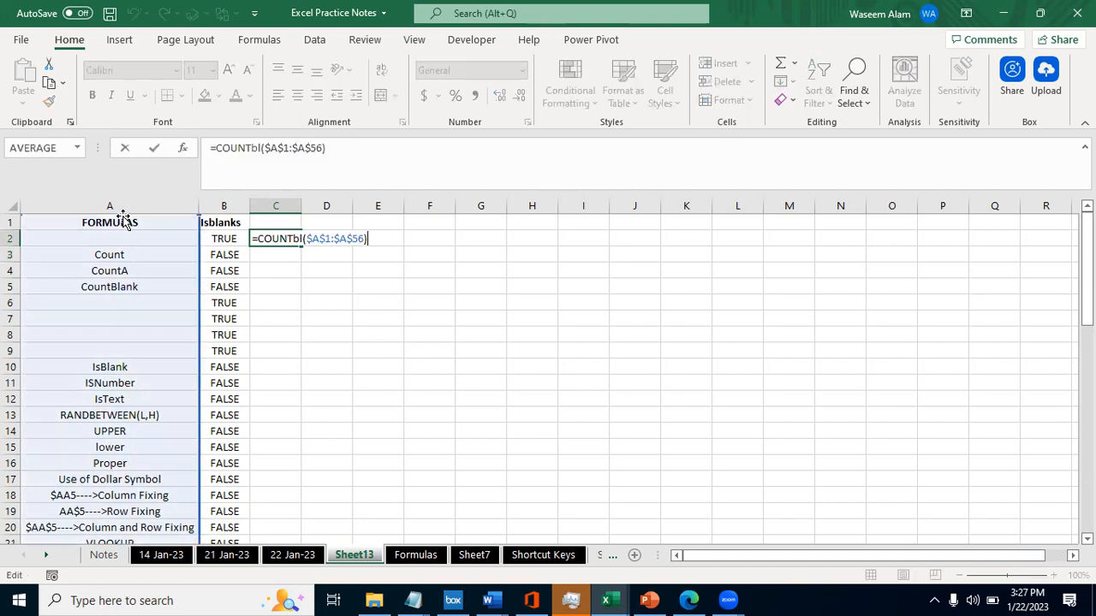
- Rewrite the mistyped function in C2 as =COUNTBLANK(A:A)
{"action": "key", "text": "BackSpace"}
{"action": "key", "text": "BackSpace"}
{"action": "key", "text": "BackSpace"}
{"action": "key", "text": "BackSpace"}
{"action": "key", "text": "BackSpace"}
{"action": "key", "text": "BackSpace"}
{"action": "key", "text": "BackSpace"}
{"action": "key", "text": "BackSpace"}
{"action": "key", "text": "BackSpace"}
{"action": "key", "text": "BackSpace"}
{"action": "key", "text": "BackSpace"}
{"action": "key", "text": "BackSpace"}
{"action": "key", "text": "BackSpace"}
{"action": "key", "text": "BackSpace"}
{"action": "key", "text": "Down"}
{"action": "key", "text": "Down"}
{"action": "key", "text": "Tab"}
{"action": "left_click", "coordinate": [120, 222]}
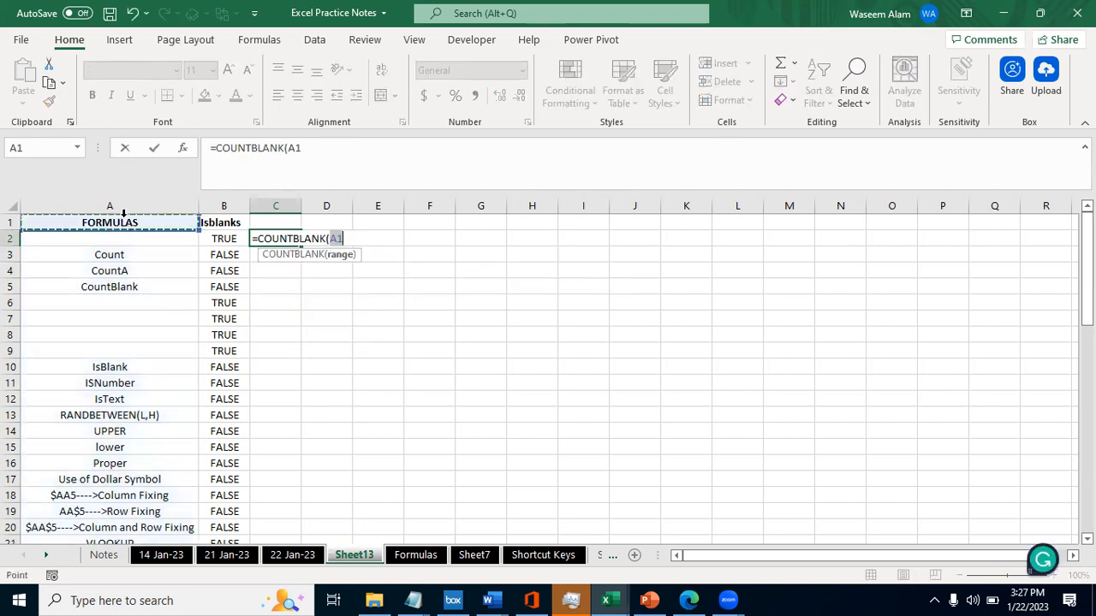
{"action": "left_click", "coordinate": [150, 206]}
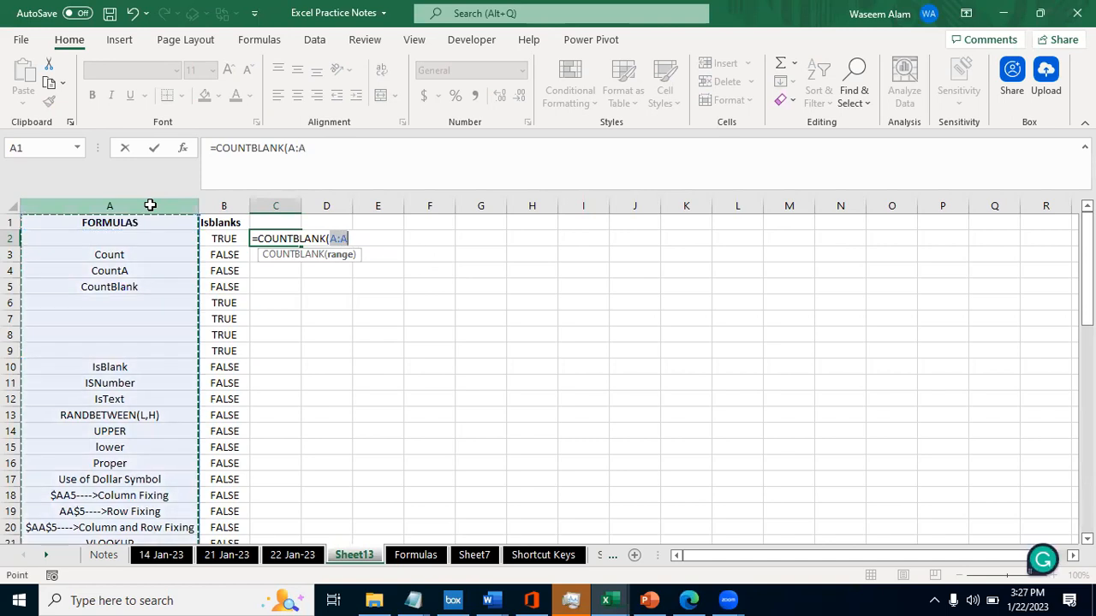
{"action": "type", "text": ")"}
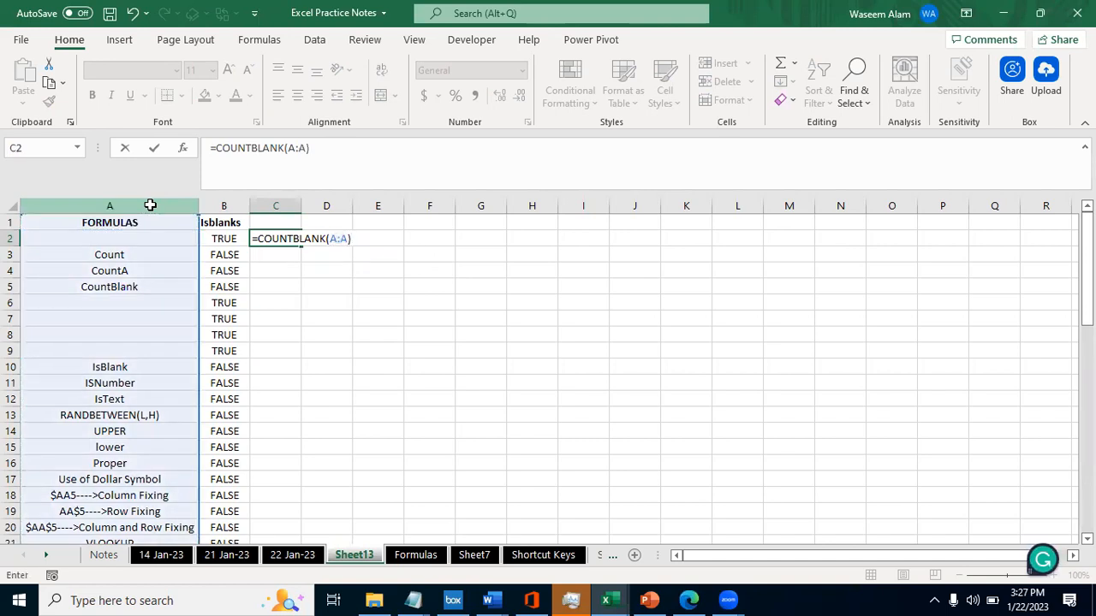
{"action": "key", "text": "Return"}
{"action": "key", "text": "Up"}
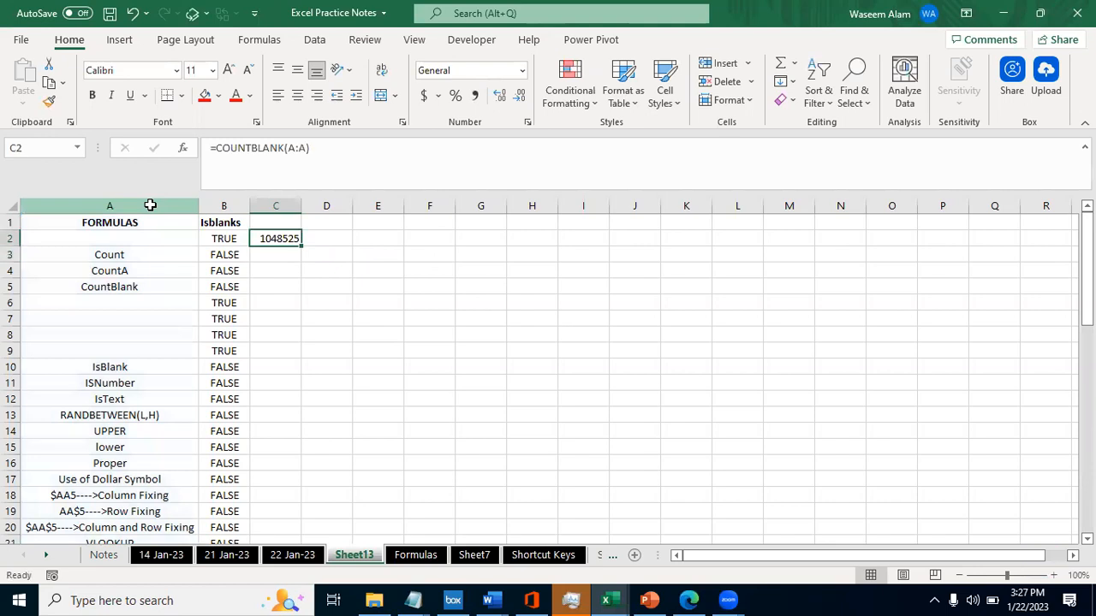
- Enter =COUNTBLANK($A$1:$A$56) in C2 to count blanks only within the formula list
{"action": "type", "text": "=count"}
{"action": "key", "text": "Down"}
{"action": "key", "text": "Down"}
{"action": "key", "text": "Down"}
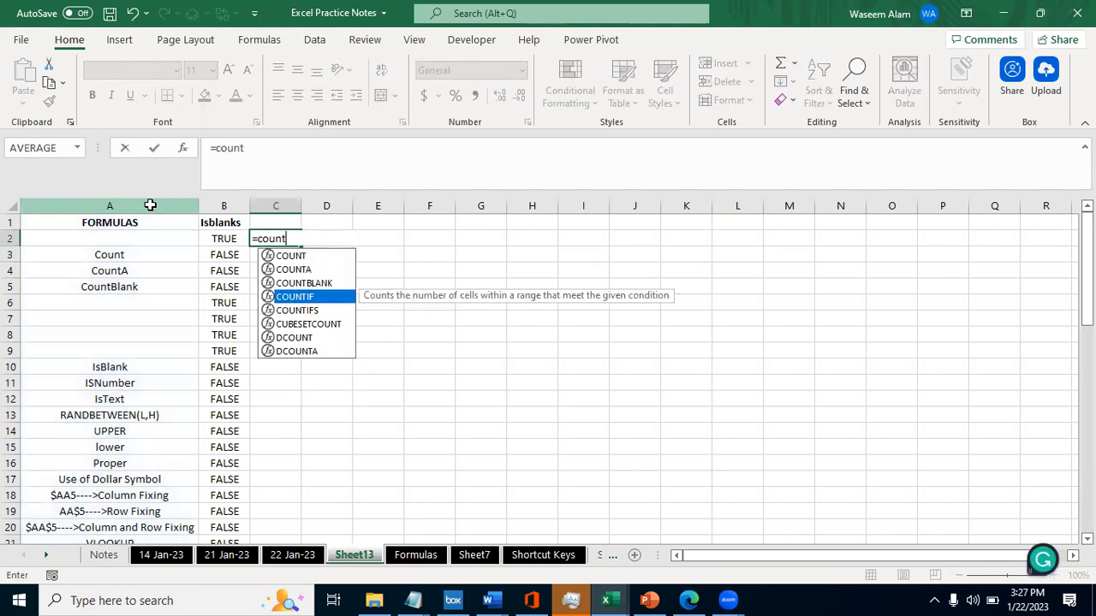
{"action": "key", "text": "Up"}
{"action": "key", "text": "Tab"}
{"action": "left_click_drag", "start_coordinate": [131, 220], "coordinate": [135, 223]}
{"action": "key", "text": "shift+Down"}
{"action": "key", "text": "shift+Down"}
{"action": "key", "text": "shift+Down"}
{"action": "key", "text": "shift+Down"}
{"action": "key", "text": "shift+Down"}
{"action": "key", "text": "shift+Down"}
{"action": "key", "text": "shift+Down"}
{"action": "key", "text": "shift+Down"}
{"action": "key", "text": "shift+Down"}
{"action": "key", "text": "shift+Down"}
{"action": "key", "text": "shift+Down"}
{"action": "key", "text": "shift+Down"}
{"action": "key", "text": "shift+Down"}
{"action": "key", "text": "shift+Down"}
{"action": "key", "text": "shift+Down"}
{"action": "key", "text": "shift+Down"}
{"action": "key", "text": "shift+Down"}
{"action": "key", "text": "shift+Down"}
{"action": "key", "text": "shift+Down"}
{"action": "key", "text": "shift+Down"}
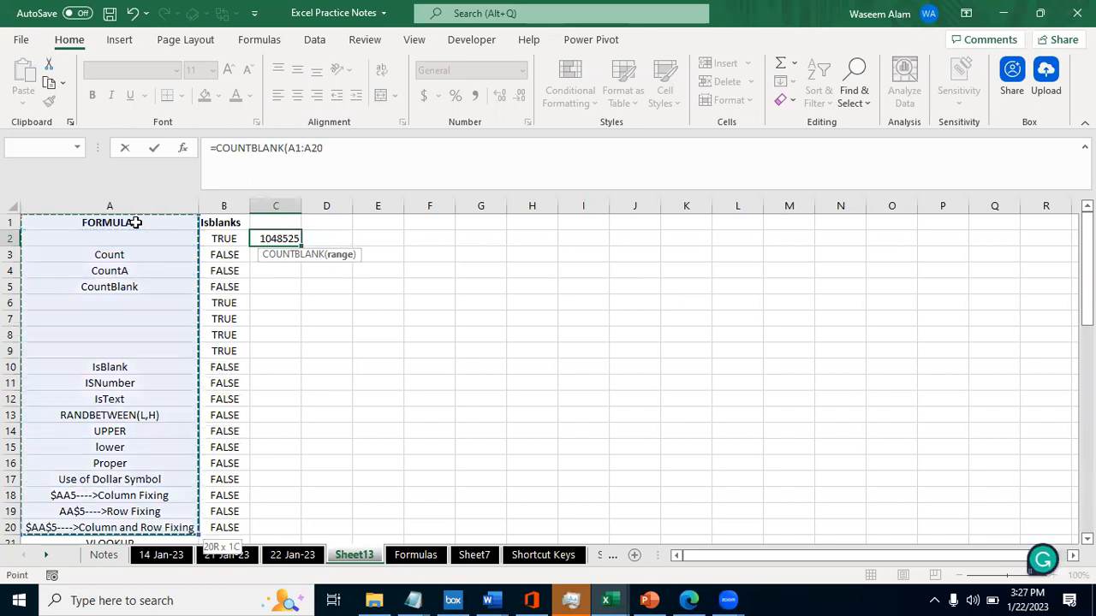
{"action": "key", "text": "shift+Down"}
{"action": "key", "text": "shift+Down"}
{"action": "key", "text": "shift+Down"}
{"action": "key", "text": "shift+Down"}
{"action": "key", "text": "shift+Down"}
{"action": "key", "text": "shift+Down"}
{"action": "key", "text": "shift+Down"}
{"action": "key", "text": "shift+Down"}
{"action": "key", "text": "shift+Down"}
{"action": "key", "text": "shift+Down"}
{"action": "key", "text": "shift+Down"}
{"action": "key", "text": "shift+Down"}
{"action": "key", "text": "shift+Down"}
{"action": "key", "text": "shift+Down"}
{"action": "key", "text": "shift+Down"}
{"action": "key", "text": "shift+Down"}
{"action": "key", "text": "shift+Down"}
{"action": "key", "text": "shift+Down"}
{"action": "key", "text": "shift+Down"}
{"action": "key", "text": "shift+Down"}
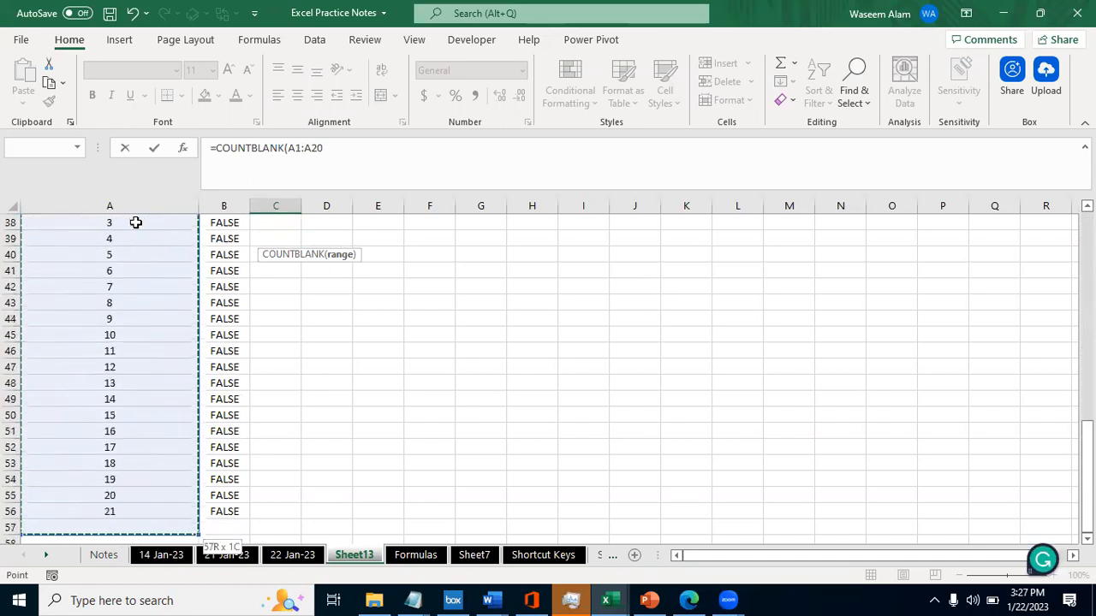
{"action": "key", "text": "shift+Up"}
{"action": "key", "text": "shift+Up"}
{"action": "key", "text": "shift+Up"}
{"action": "key", "text": "shift+Up"}
{"action": "key", "text": "shift+Up"}
{"action": "key", "text": "shift+Up"}
{"action": "key", "text": "shift+Up"}
{"action": "key", "text": "shift+Up"}
{"action": "key", "text": "shift+Up"}
{"action": "key", "text": "shift+Up"}
{"action": "key", "text": "F4"}
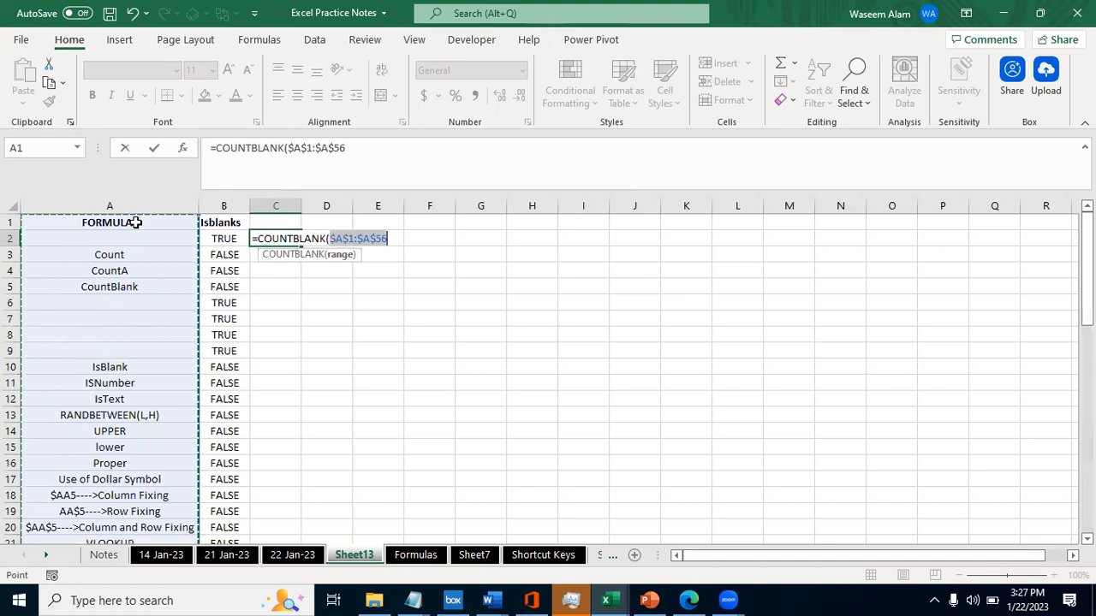
{"action": "key", "text": "Return"}
{"action": "key", "text": "Up"}
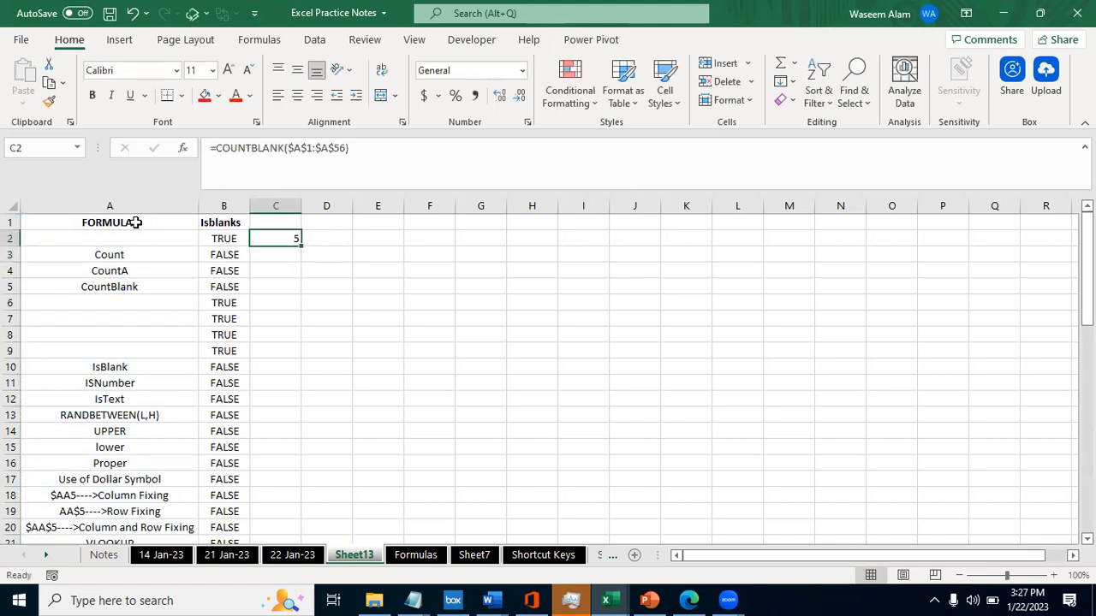
- Enter the heading Count Blanks in C1 above the COUNTBLANK formula
{"action": "key", "text": "Up"}
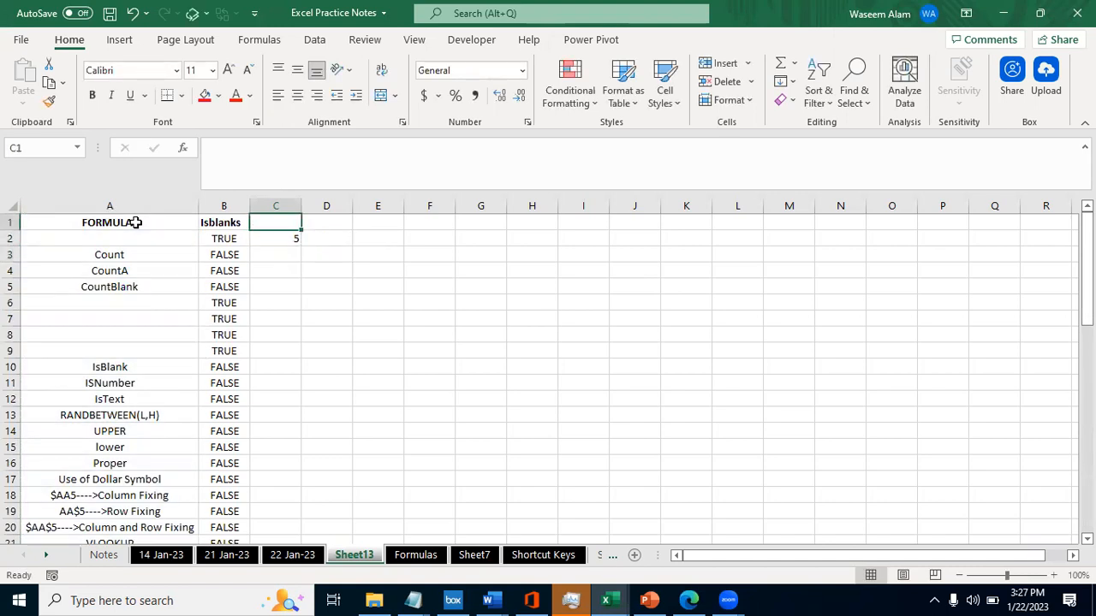
{"action": "type", "text": "Count Blanks"}
{"action": "key", "text": "Tab"}
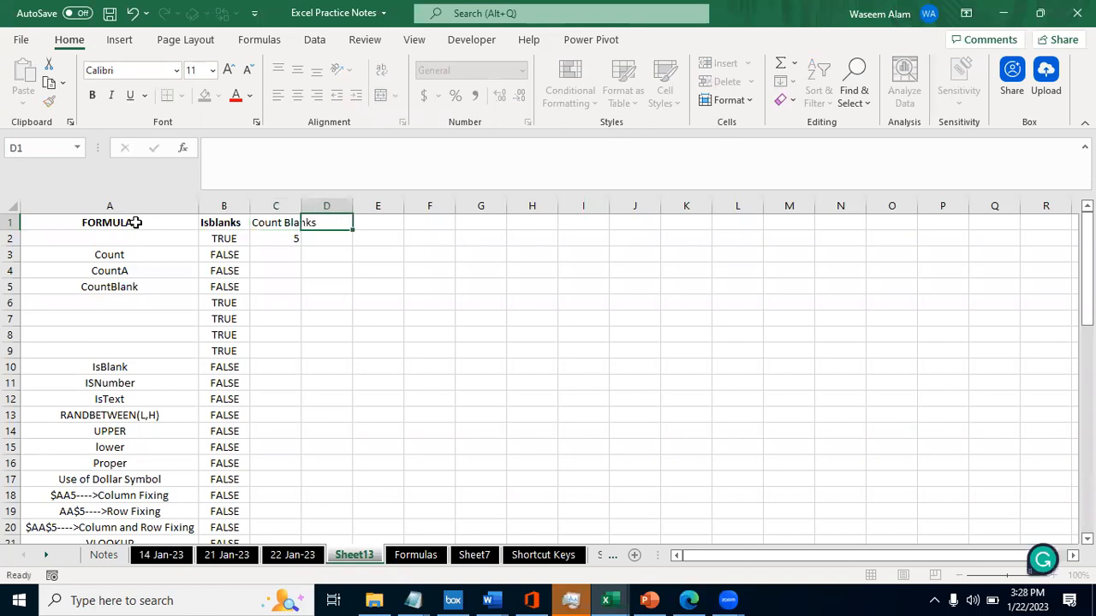
{"action": "key", "text": "Return"}
- Autofit column C to the contents of cell C2
{"action": "key", "text": "alt+o"}
{"action": "key", "text": "c"}
{"action": "key", "text": "a"}
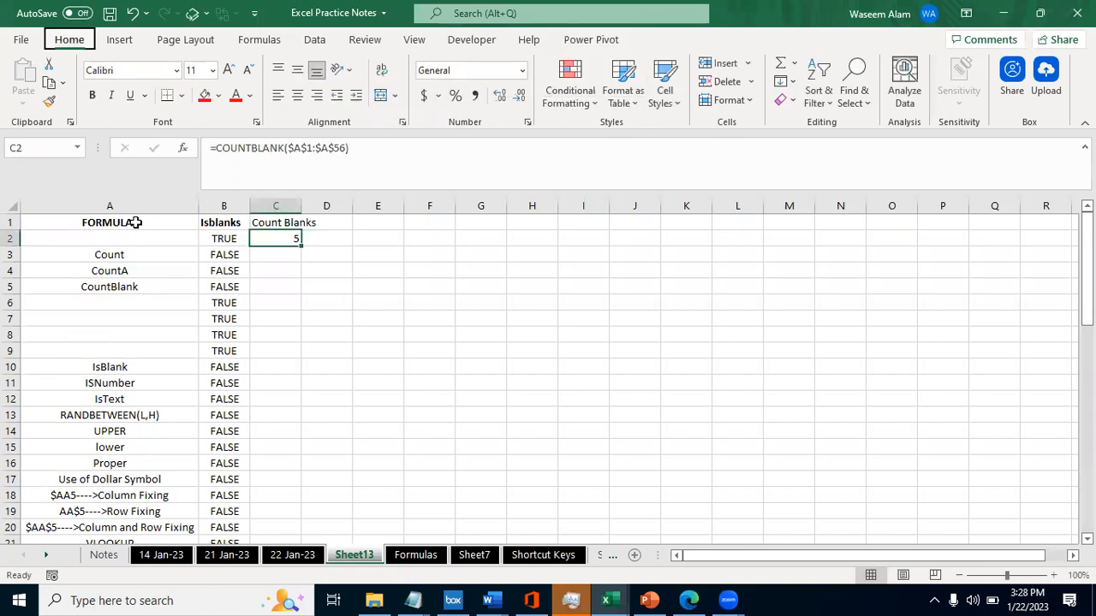
{"action": "key", "text": "Left"}
{"action": "key", "text": "Right"}
{"action": "key", "text": "alt+o"}
{"action": "key", "text": "c"}
{"action": "key", "text": "a"}
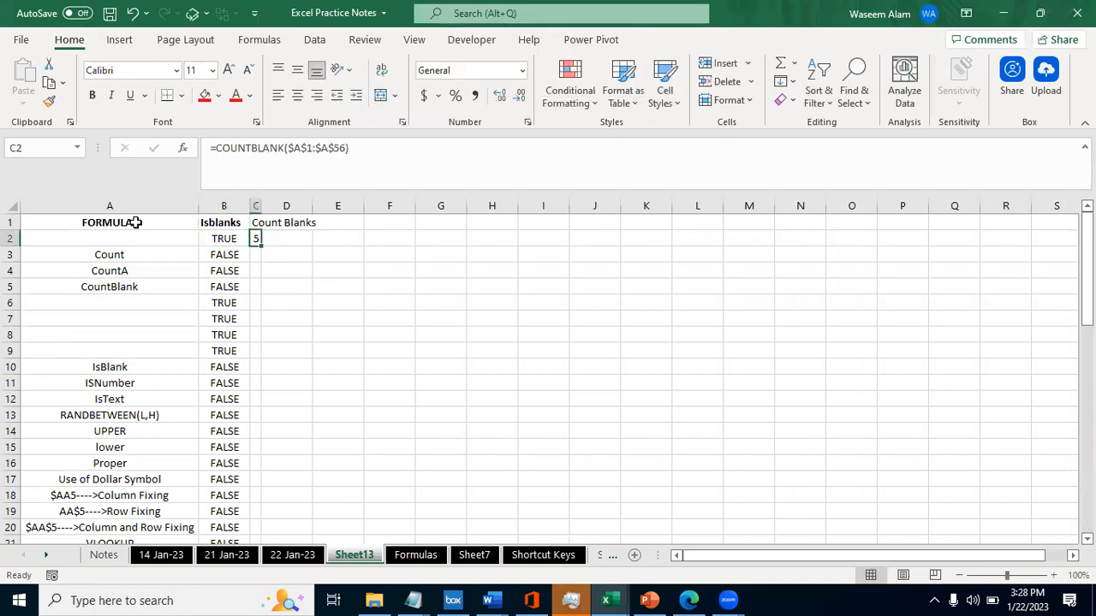
- Autofit column C's width to the Count Blanks heading in C1
{"action": "key", "text": "Up"}
{"action": "key", "text": "Left"}
{"action": "key", "text": "Right"}
{"action": "key", "text": "alt+o"}
{"action": "key", "text": "c"}
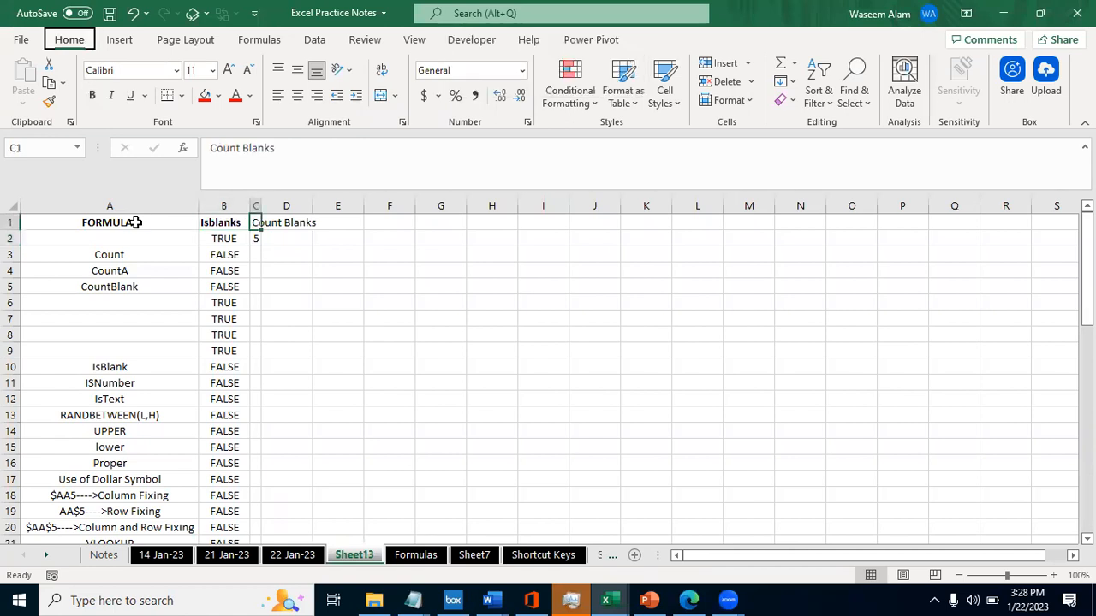
{"action": "key", "text": "a"}
- Compare the Isblanks results in column B with the Count Blanks formula in C2
{"action": "key", "text": "Down"}
{"action": "key", "text": "Left"}
{"action": "key", "text": "Right"}
{"action": "key", "text": "Up"}
{"action": "key", "text": "Left"}
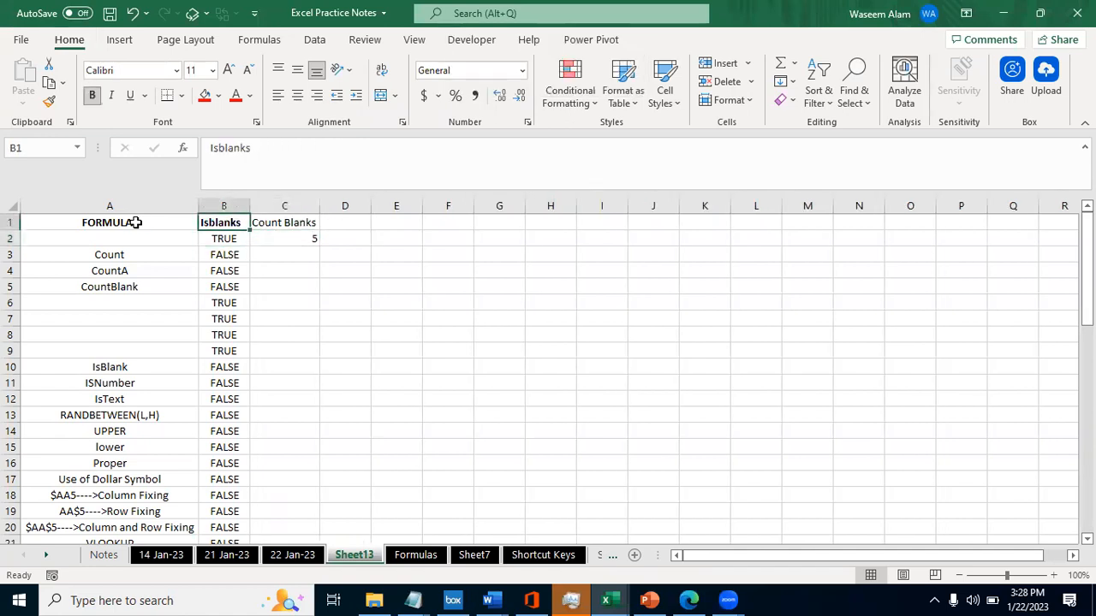
{"action": "key", "text": "Right"}
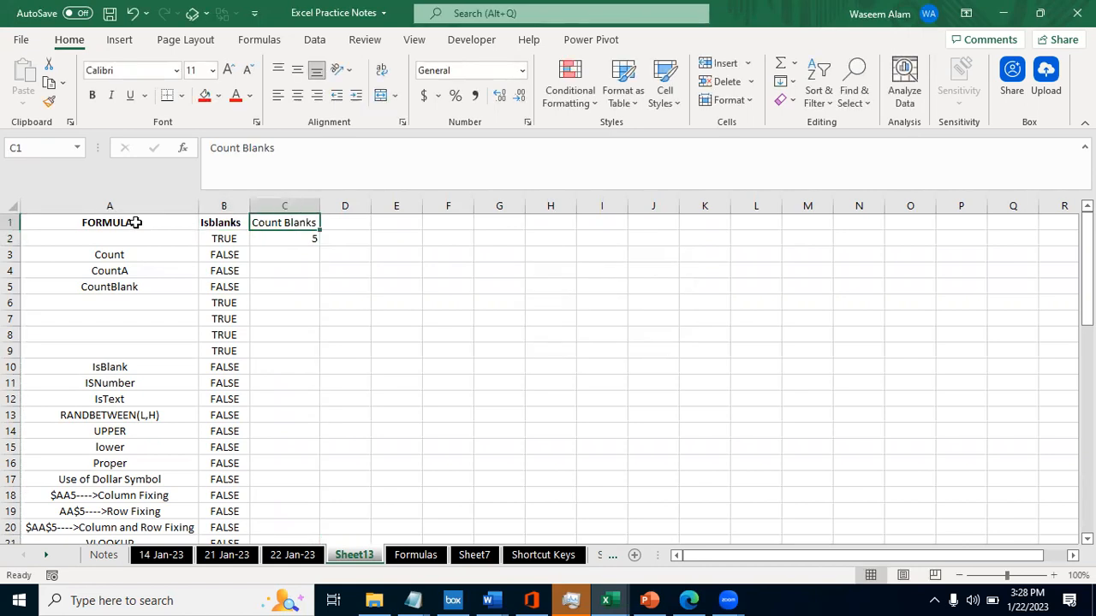
{"action": "key", "text": "Down"}
{"action": "key", "text": "Left"}
{"action": "key", "text": "Up"}
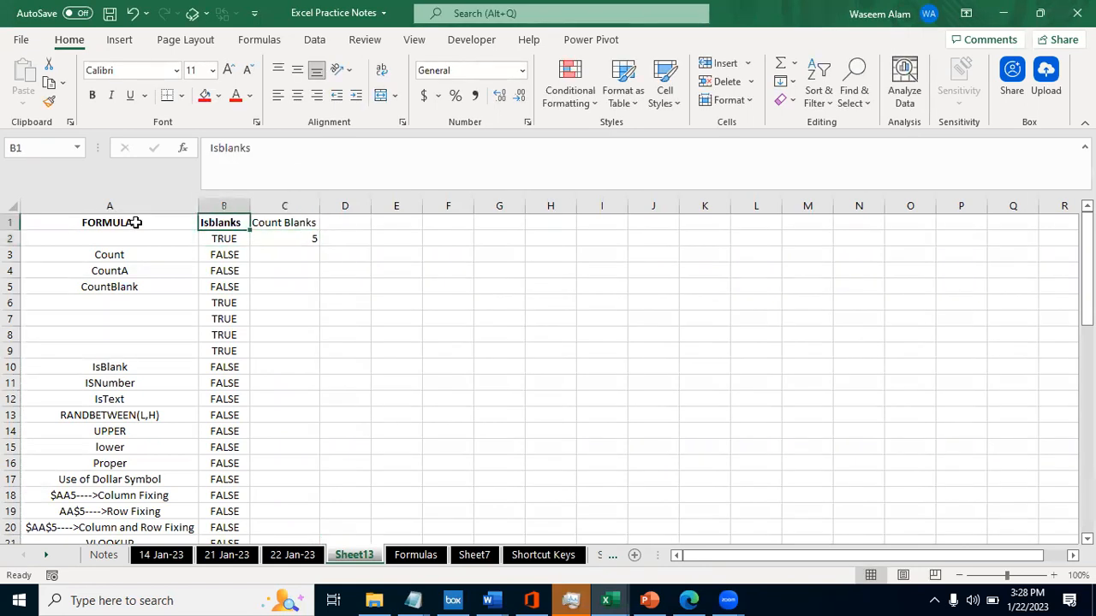
{"action": "key", "text": "ctrl+space"}
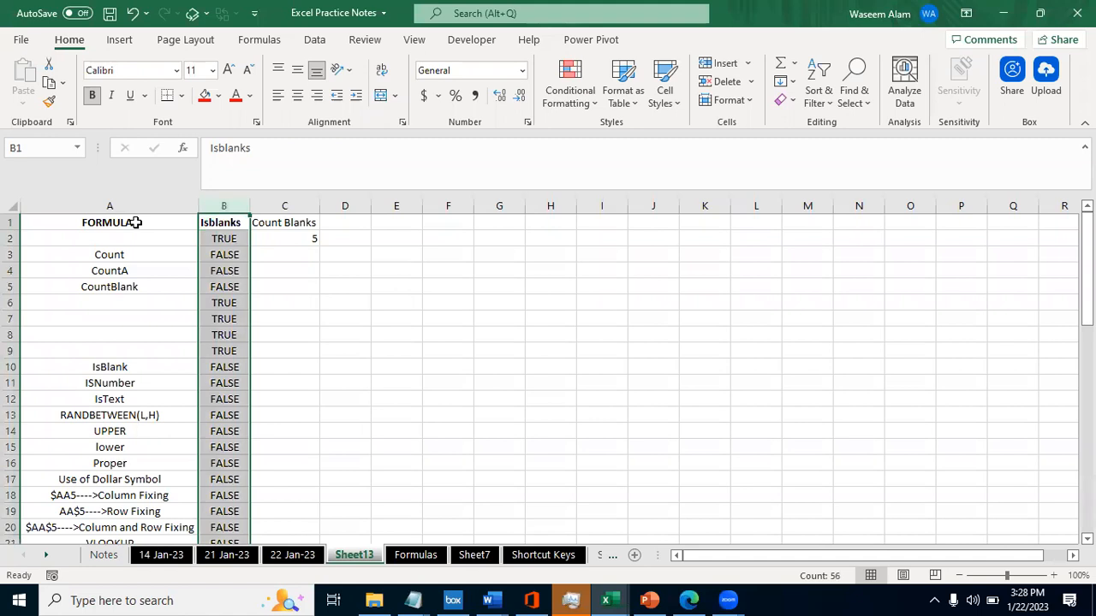
{"action": "key", "text": "Right"}
{"action": "key", "text": "Down"}
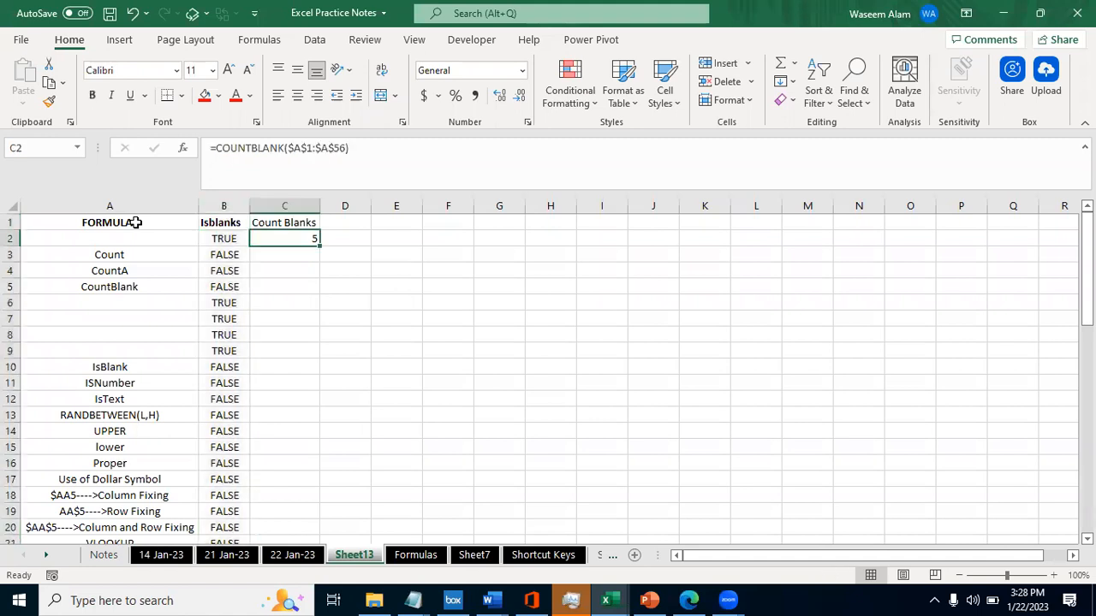
- Review column A's entries, and check the ISBLANK formula in B2 against cell A2
{"action": "key", "text": "Right"}
{"action": "key", "text": "Left"}
{"action": "key", "text": "Right"}
{"action": "key", "text": "Left"}
{"action": "left_click", "coordinate": [99, 200]}
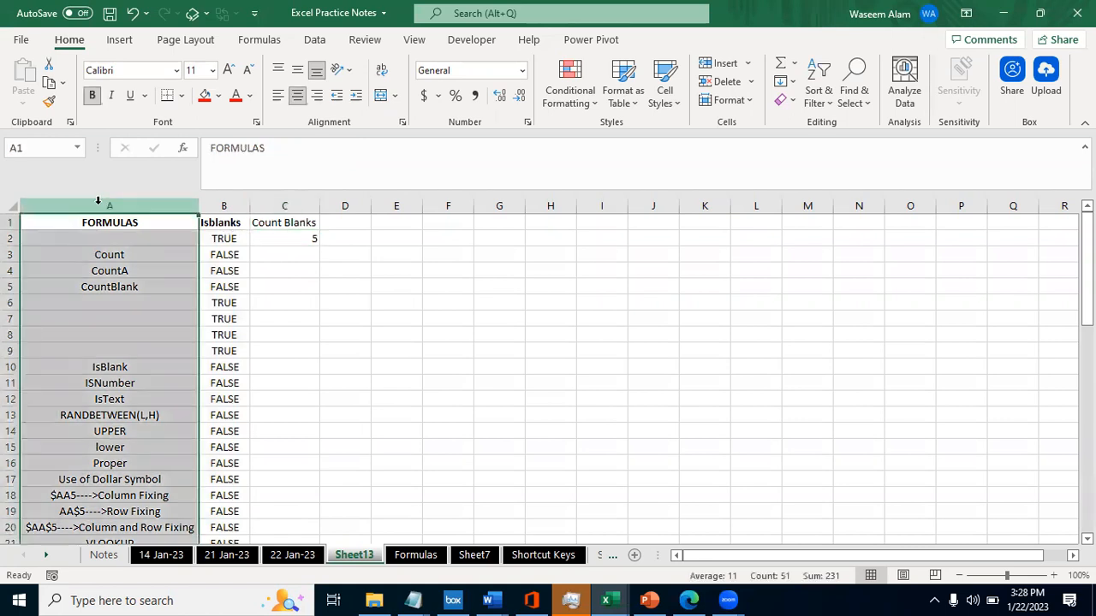
{"action": "left_click", "coordinate": [218, 238]}
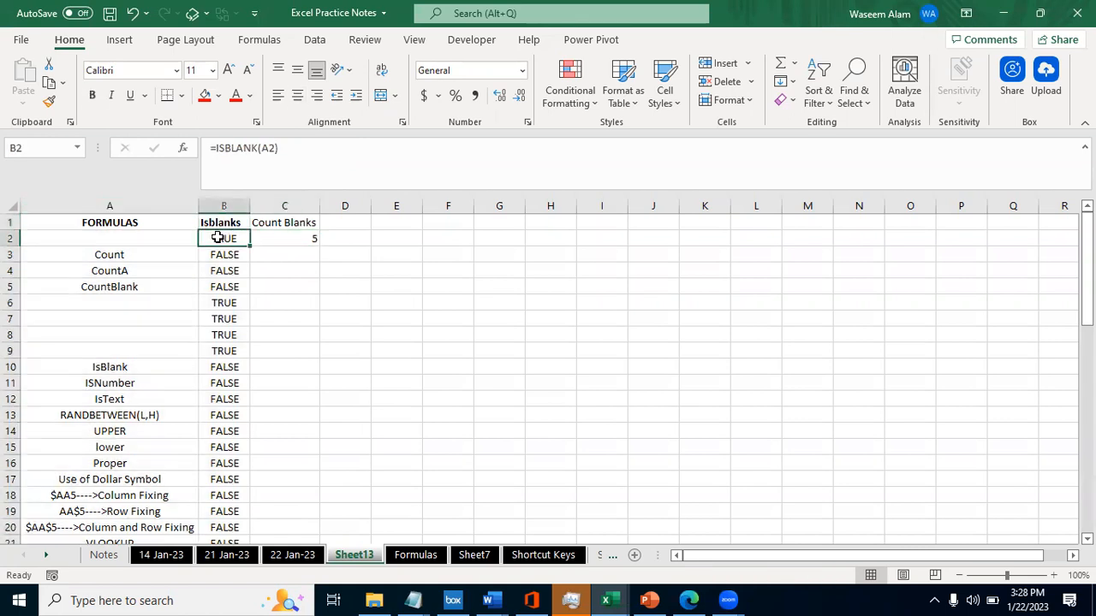
{"action": "key", "text": "Up"}
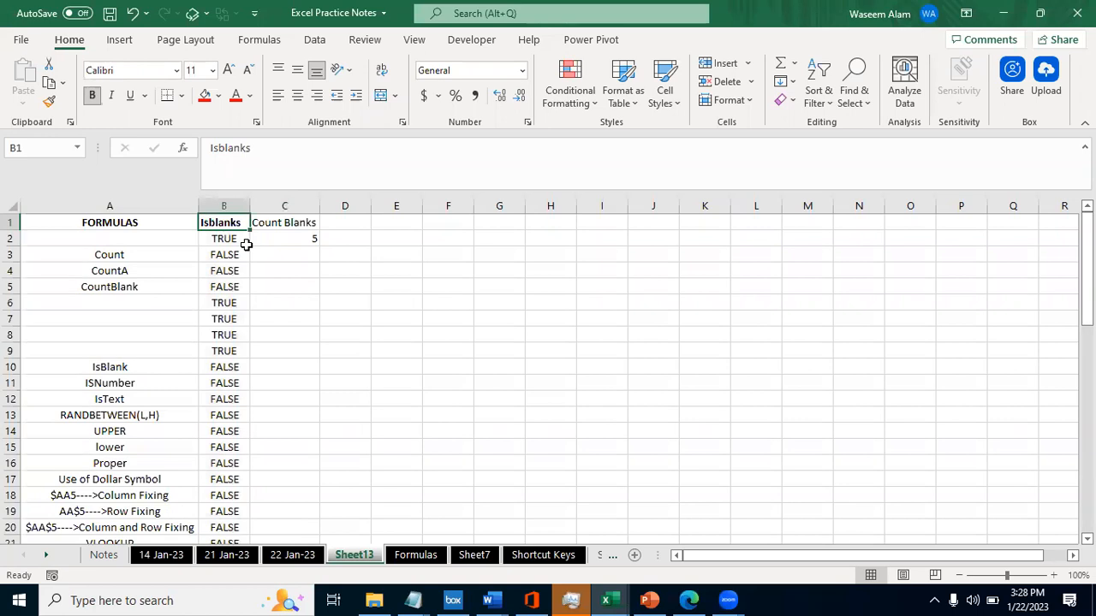
{"action": "key", "text": "Down"}
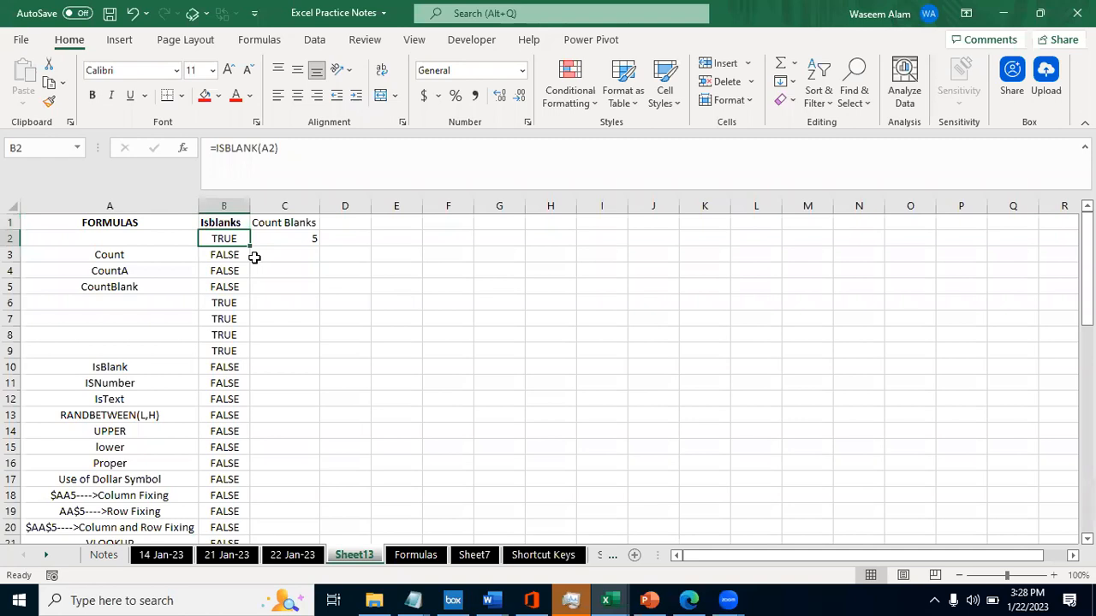
{"action": "left_click", "coordinate": [87, 240]}
{"action": "key", "text": "Right"}
{"action": "left_click", "coordinate": [87, 241]}
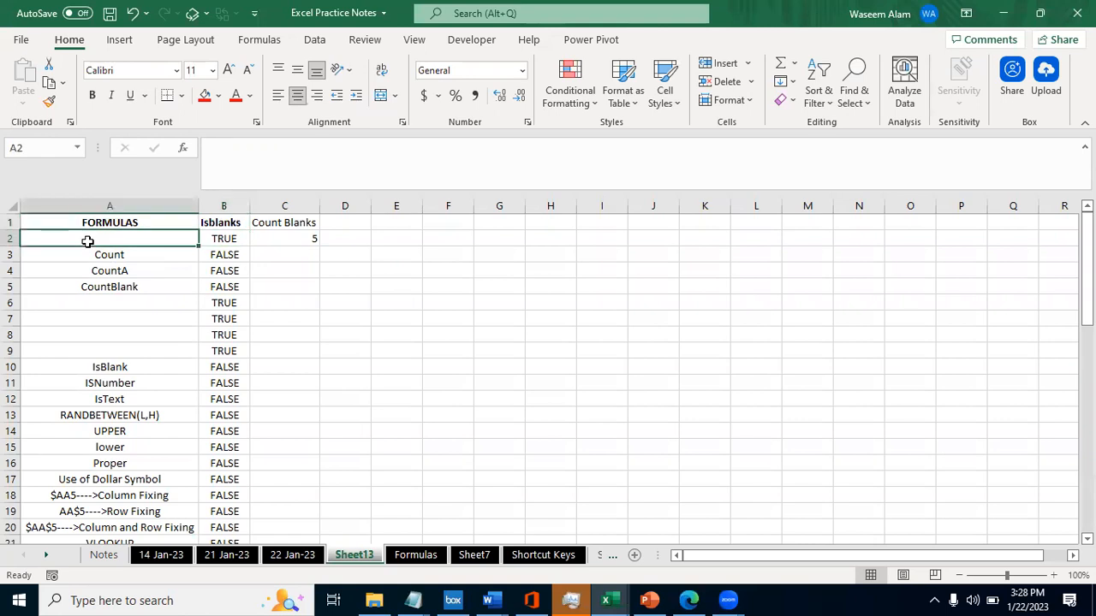
- Enter a in the blank cell A2, and replace it with 1
{"action": "key", "text": "Right"}
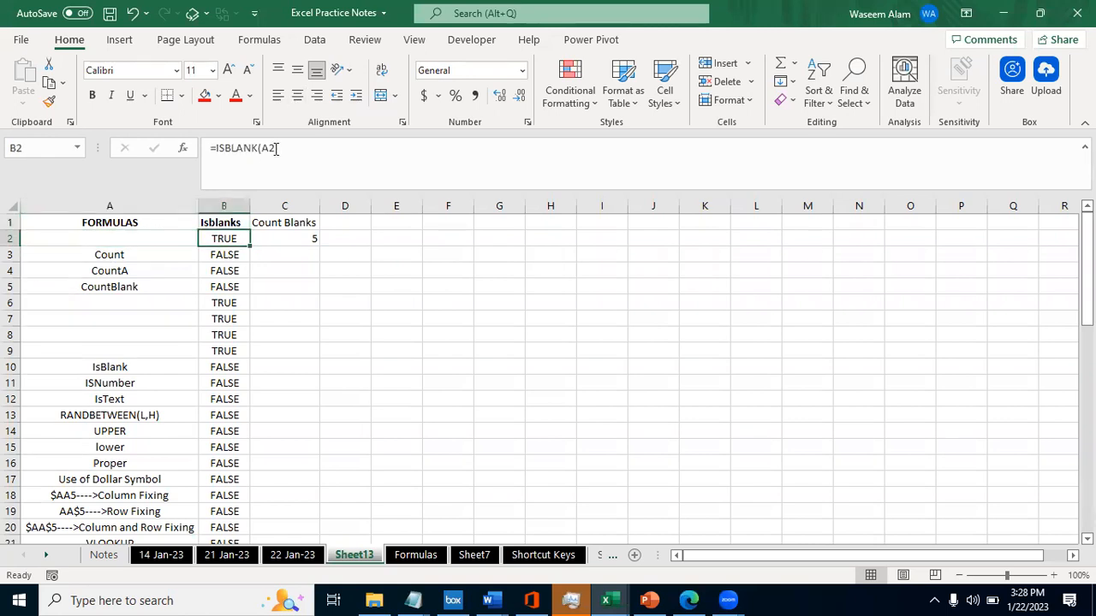
{"action": "left_click", "coordinate": [154, 243]}
{"action": "type", "text": "a"}
{"action": "key", "text": "Return"}
{"action": "left_click", "coordinate": [153, 242]}
{"action": "type", "text": "1"}
{"action": "key", "text": "Return"}
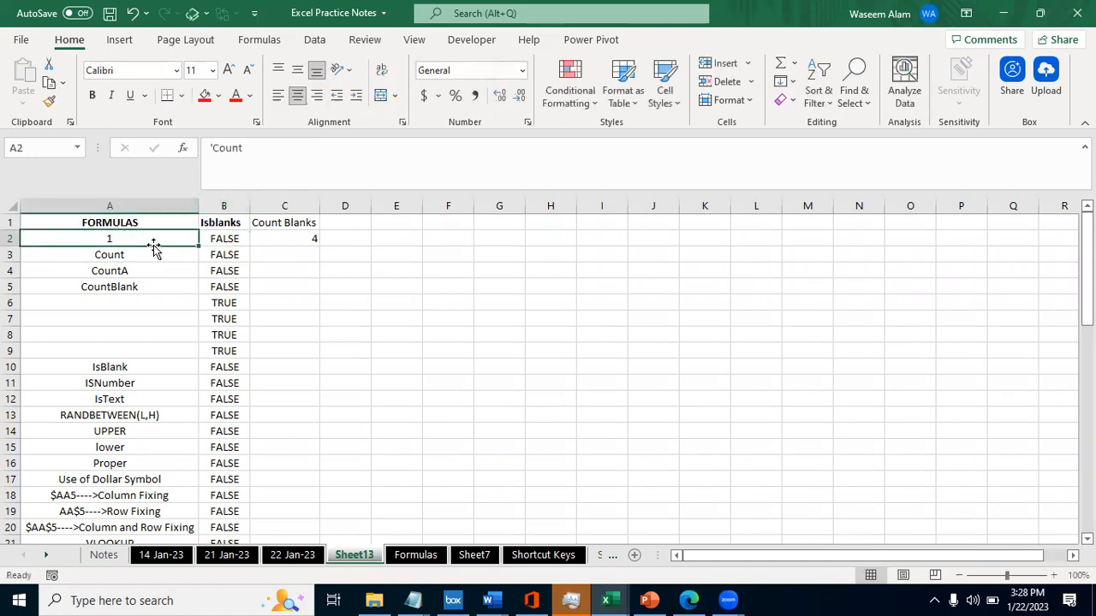
- Check the COUNTBLANK formula in C2 and the ISBLANK formula in B2 against the new entry in A2
{"action": "key", "text": "Up"}
{"action": "key", "text": "Right"}
{"action": "key", "text": "Right"}
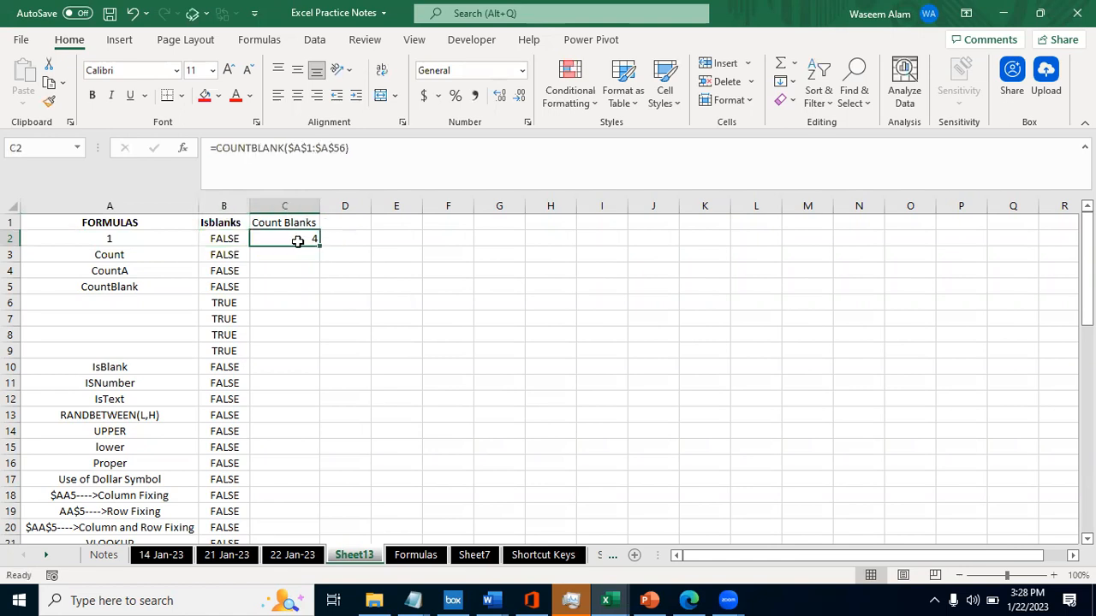
{"action": "left_click", "coordinate": [218, 237]}
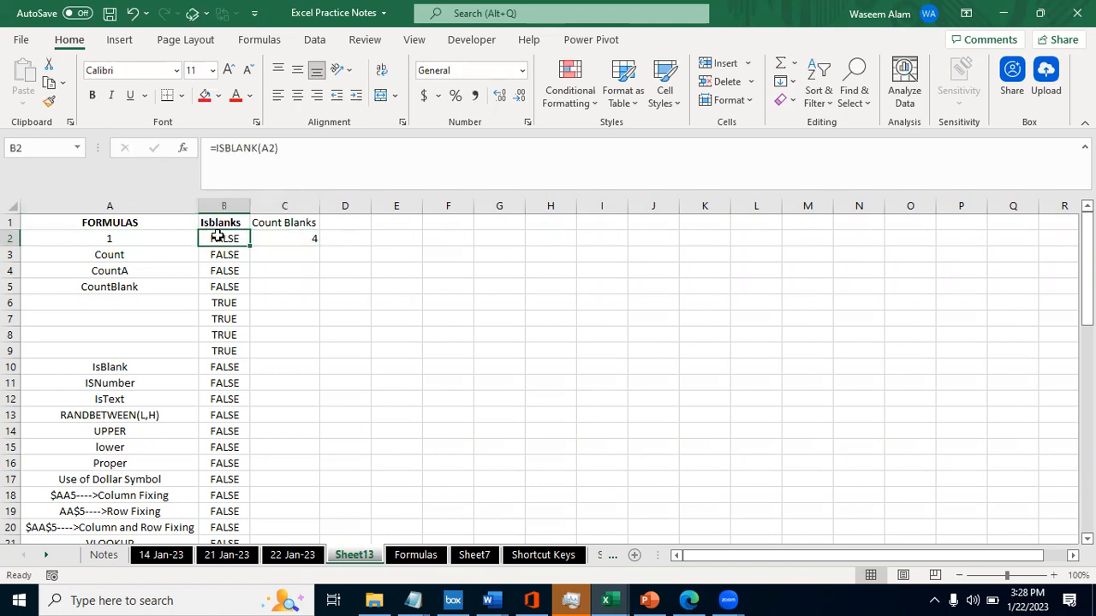
{"action": "left_click", "coordinate": [94, 238]}
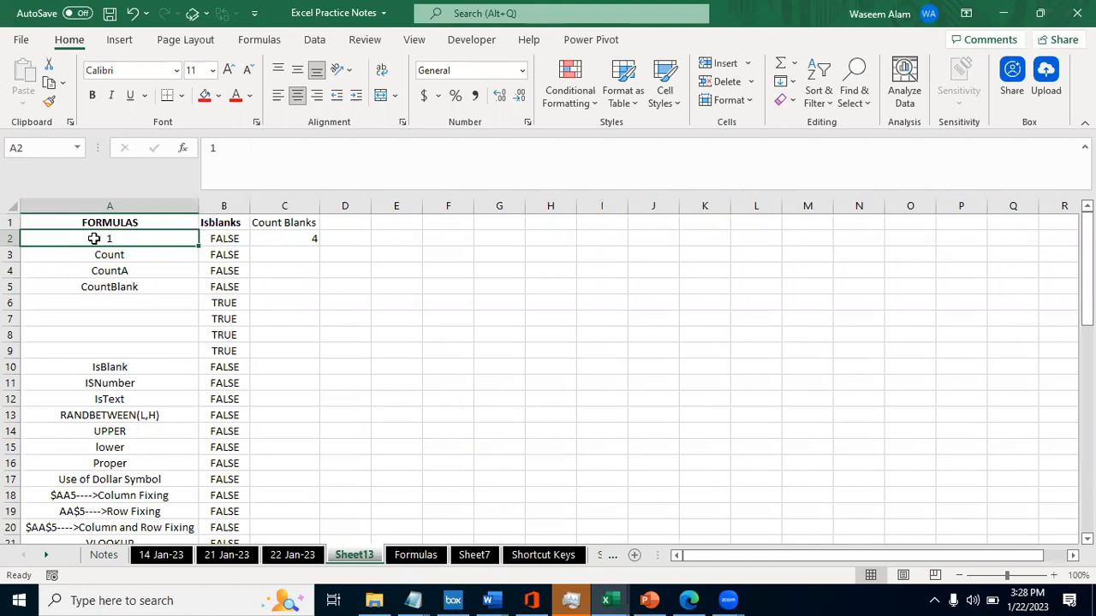
{"action": "key", "text": "Right"}
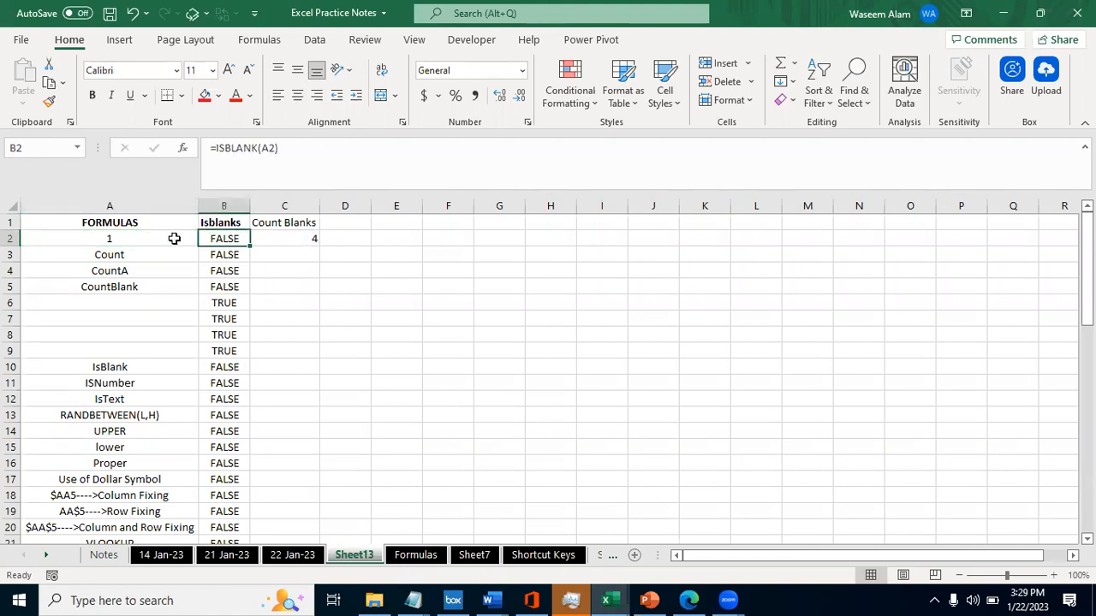
- Fill the blank cells A6 and A7 with A and B
{"action": "left_click", "coordinate": [139, 239]}
{"action": "key", "text": "Down"}
{"action": "key", "text": "Down"}
{"action": "key", "text": "Down"}
{"action": "key", "text": "Down"}
{"action": "key", "text": "Down"}
{"action": "key", "text": "Up"}
{"action": "key", "text": "F2"}
{"action": "type", "text": "A"}
{"action": "key", "text": "BackSpace"}
{"action": "key", "text": "BackSpace"}
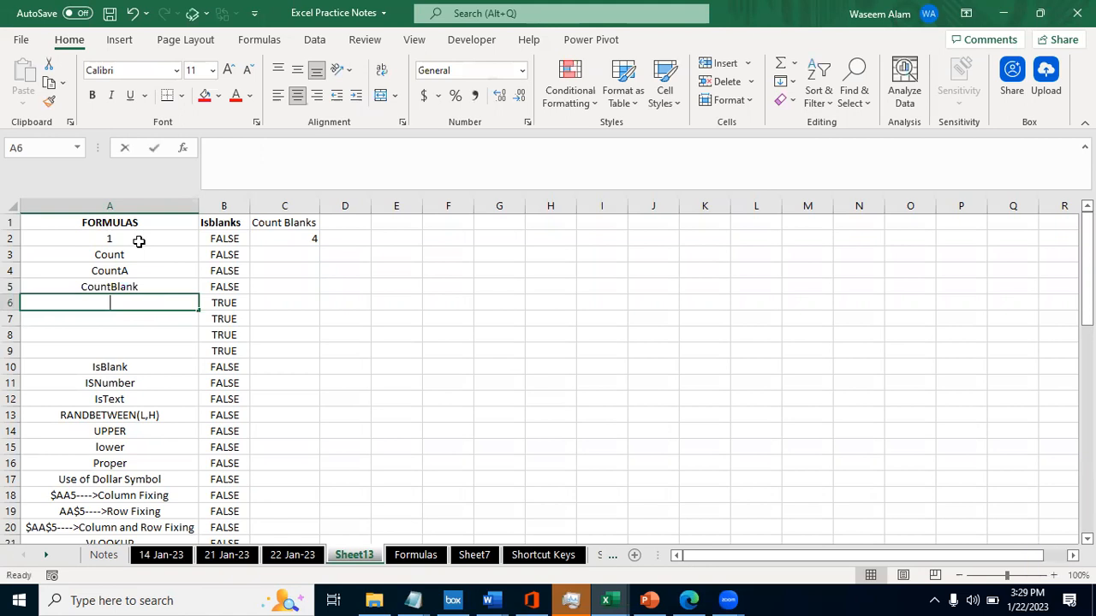
{"action": "type", "text": "A"}
{"action": "key", "text": "BackSpace"}
{"action": "key", "text": "Return"}
{"action": "type", "text": "B"}
{"action": "key", "text": "Return"}
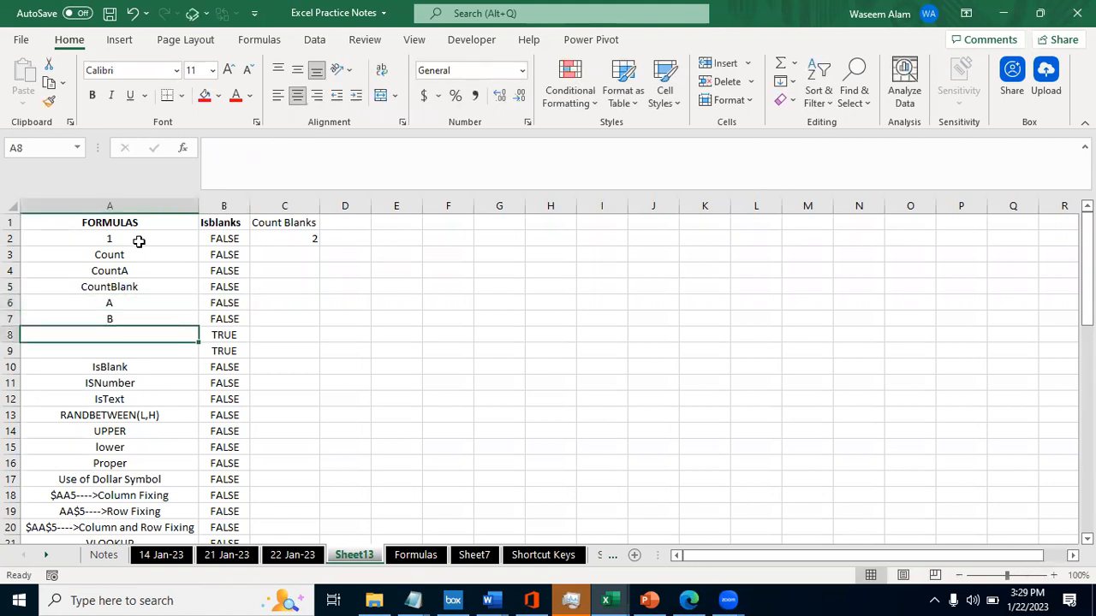
- Check the COUNTBLANK formula in C2 against the cells still blank in column A
{"action": "left_click", "coordinate": [295, 261]}
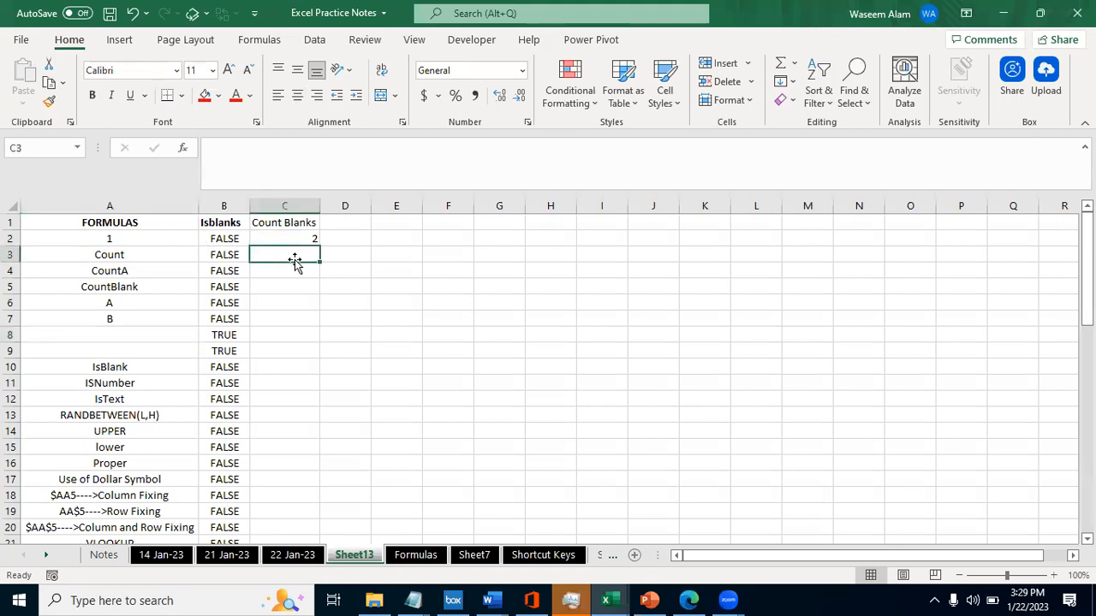
{"action": "key", "text": "Up"}
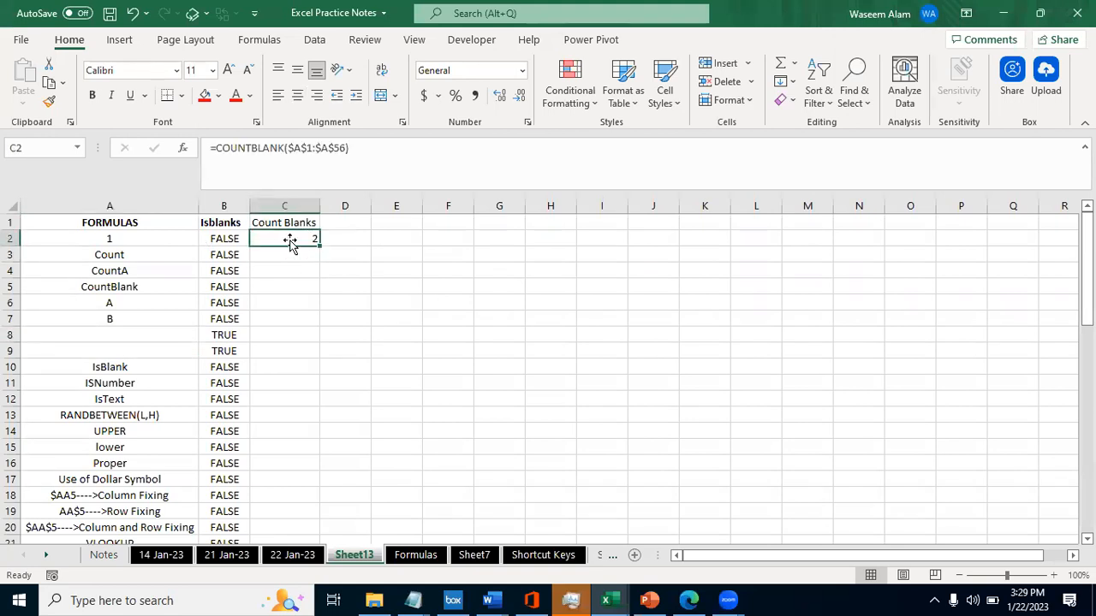
{"action": "left_click", "coordinate": [269, 387]}
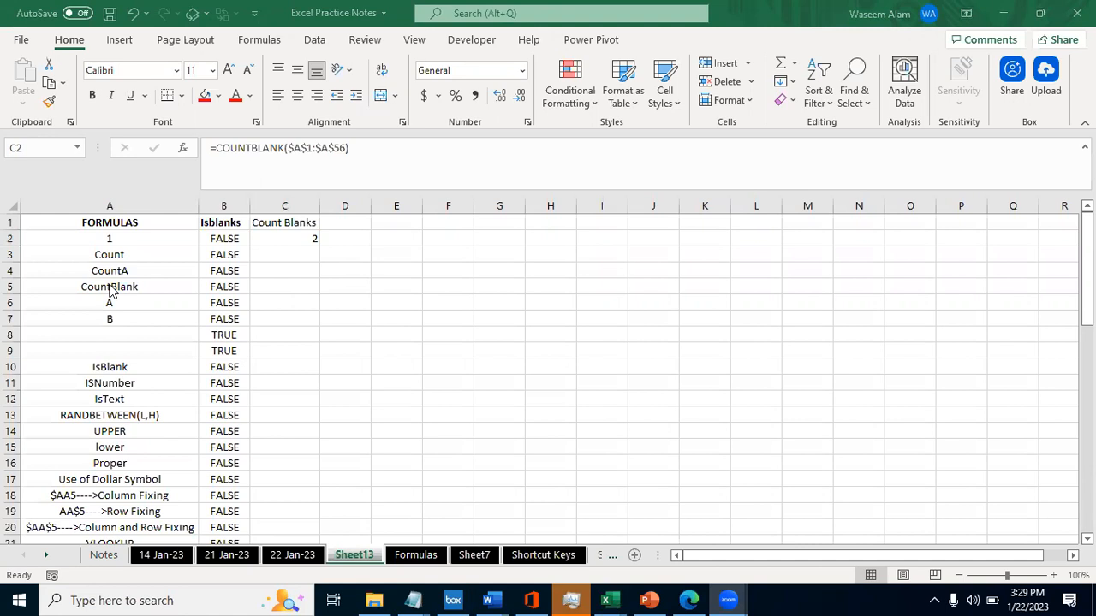
{"action": "left_click", "coordinate": [111, 338]}
{"action": "key", "text": "Up"}
{"action": "key", "text": "Right"}
{"action": "key", "text": "Right"}
{"action": "key", "text": "Up"}
{"action": "key", "text": "Up"}
{"action": "key", "text": "Up"}
{"action": "key", "text": "Up"}
{"action": "key", "text": "Up"}
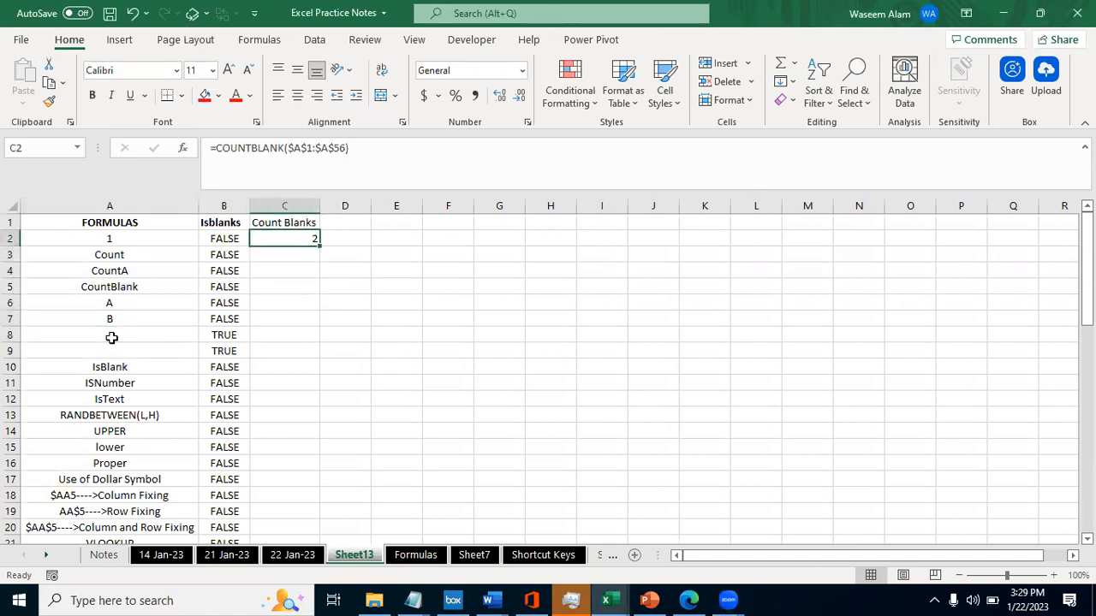
- Compare the ISBLANK formulas in rows 2 to 6 of column B with the neighbouring entries in column A
{"action": "key", "text": "Left"}
{"action": "key", "text": "Right"}
{"action": "key", "text": "Left"}
{"action": "key", "text": "Right"}
{"action": "key", "text": "Left"}
{"action": "key", "text": "Down"}
{"action": "key", "text": "Down"}
{"action": "key", "text": "Down"}
{"action": "key", "text": "Left"}
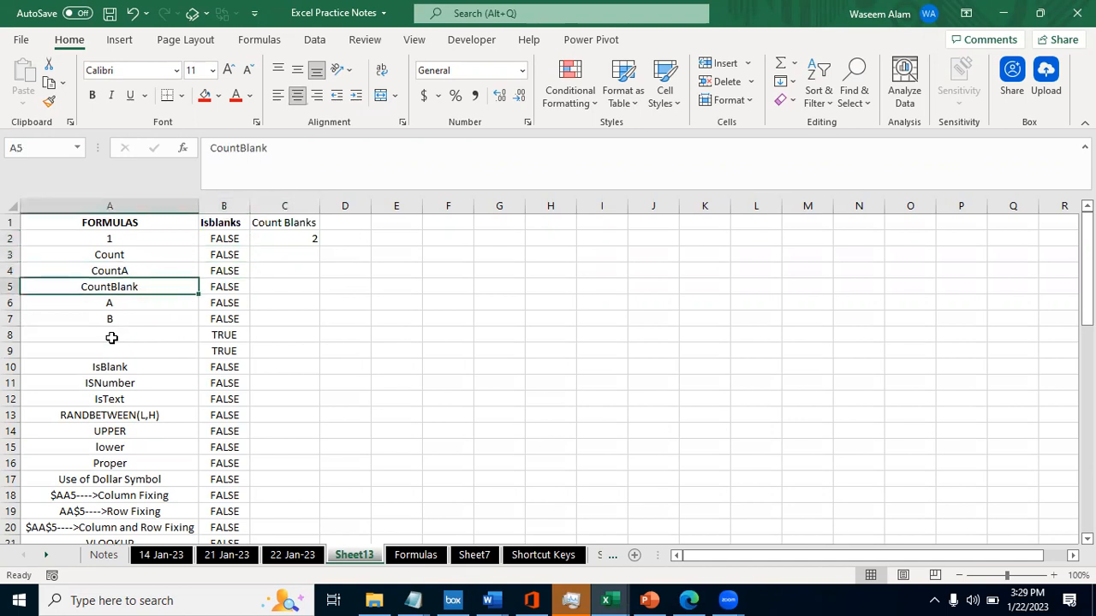
{"action": "key", "text": "Down"}
{"action": "key", "text": "Right"}
{"action": "key", "text": "Up"}
{"action": "key", "text": "Up"}
{"action": "key", "text": "Up"}
{"action": "key", "text": "Up"}
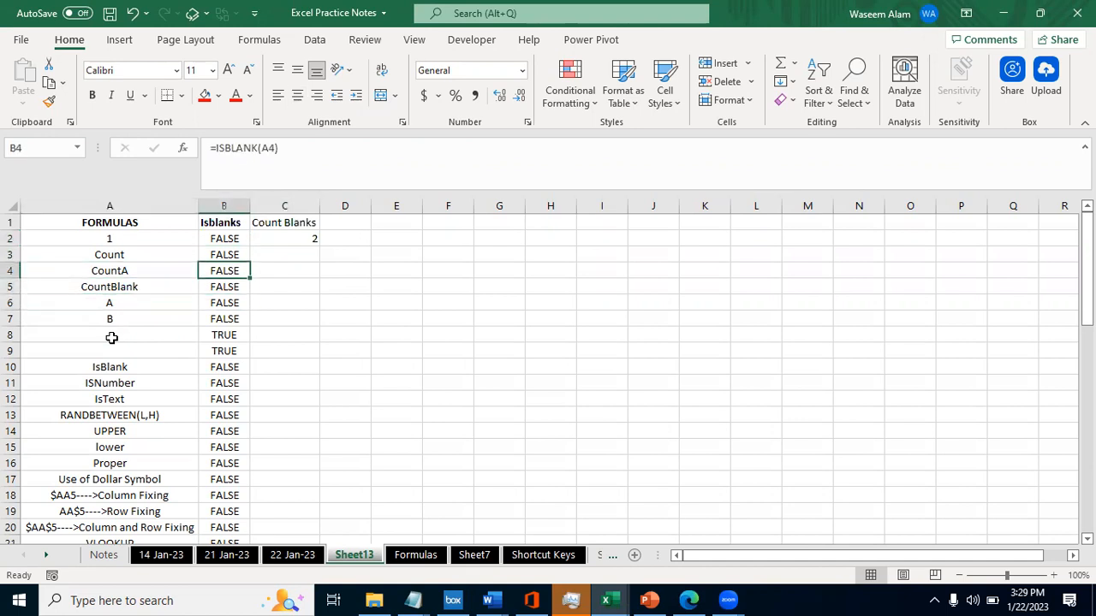
{"action": "key", "text": "Right"}
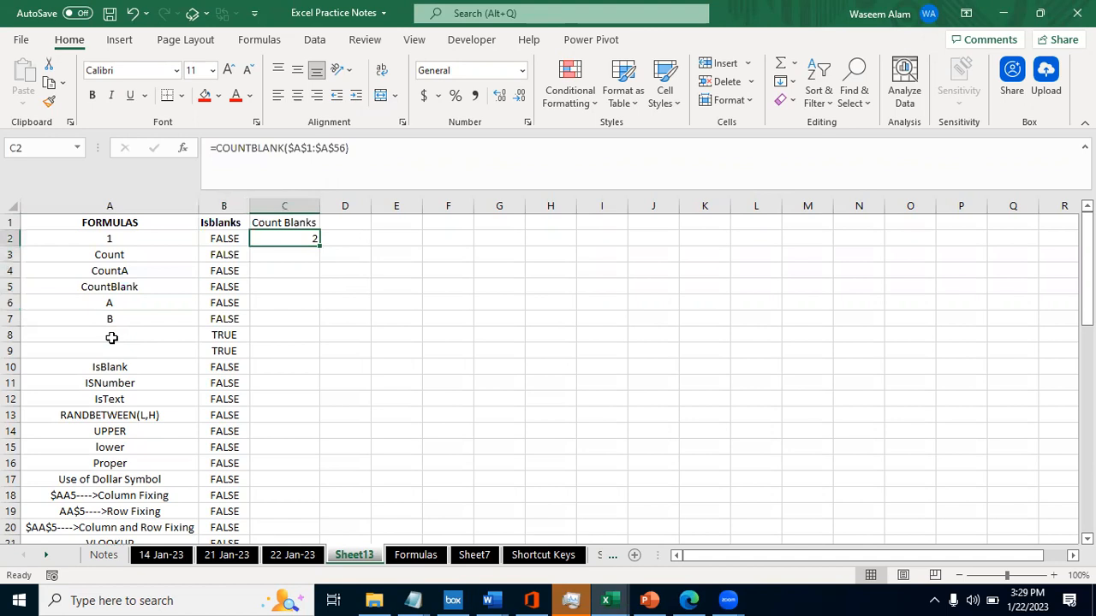
- Enter C in the blank cell A8
{"action": "key", "text": "Right"}
{"action": "key", "text": "Left"}
{"action": "key", "text": "Left"}
{"action": "key", "text": "Down"}
{"action": "key", "text": "Down"}
{"action": "key", "text": "Down"}
{"action": "key", "text": "Down"}
{"action": "key", "text": "Down"}
{"action": "key", "text": "Up"}
{"action": "key", "text": "Up"}
{"action": "key", "text": "Left"}
{"action": "key", "text": "Down"}
{"action": "key", "text": "Down"}
{"action": "key", "text": "Down"}
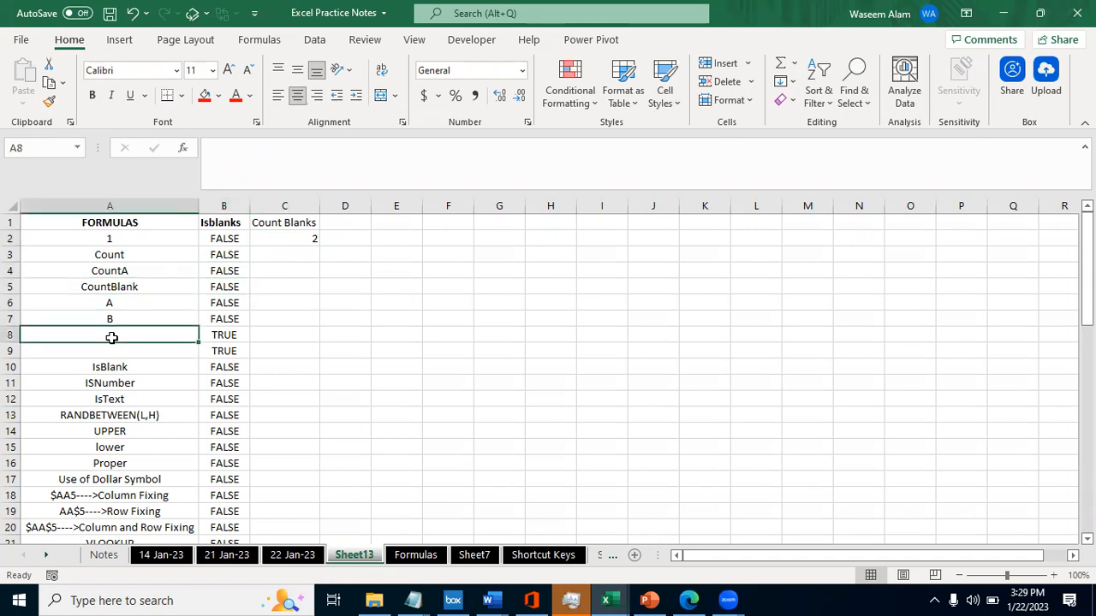
{"action": "type", "text": "C"}
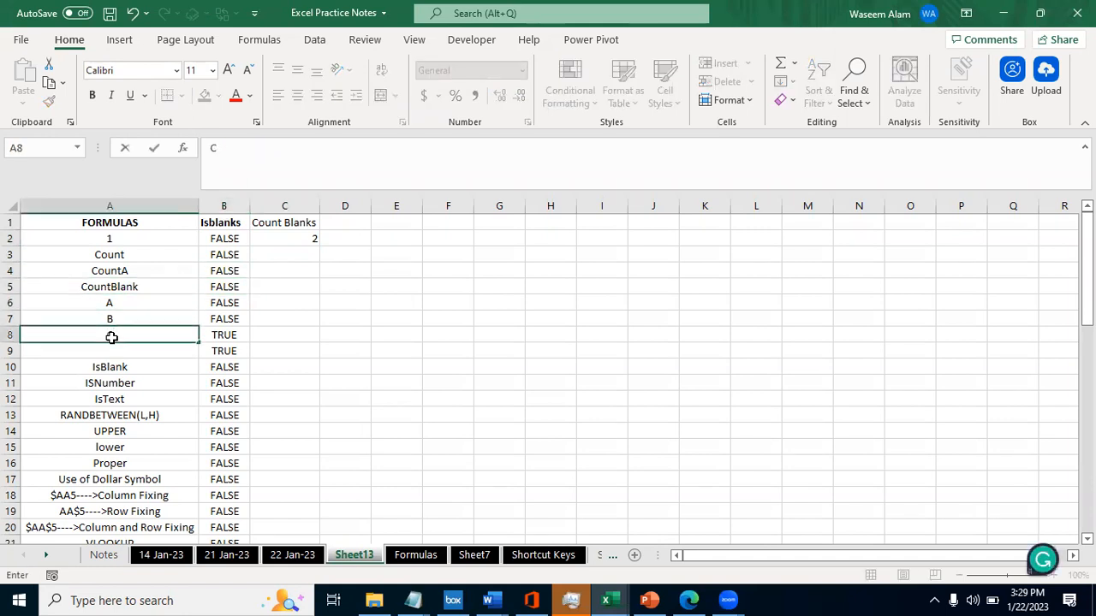
{"action": "key", "text": "Right"}
{"action": "key", "text": "Right"}
- Compare the COUNTBLANK formula in C2 with the blank cell A9 and its ISBLANK formula in B9
{"action": "key", "text": "Up"}
{"action": "key", "text": "Up"}
{"action": "key", "text": "Up"}
{"action": "key", "text": "Up"}
{"action": "key", "text": "Up"}
{"action": "key", "text": "Up"}
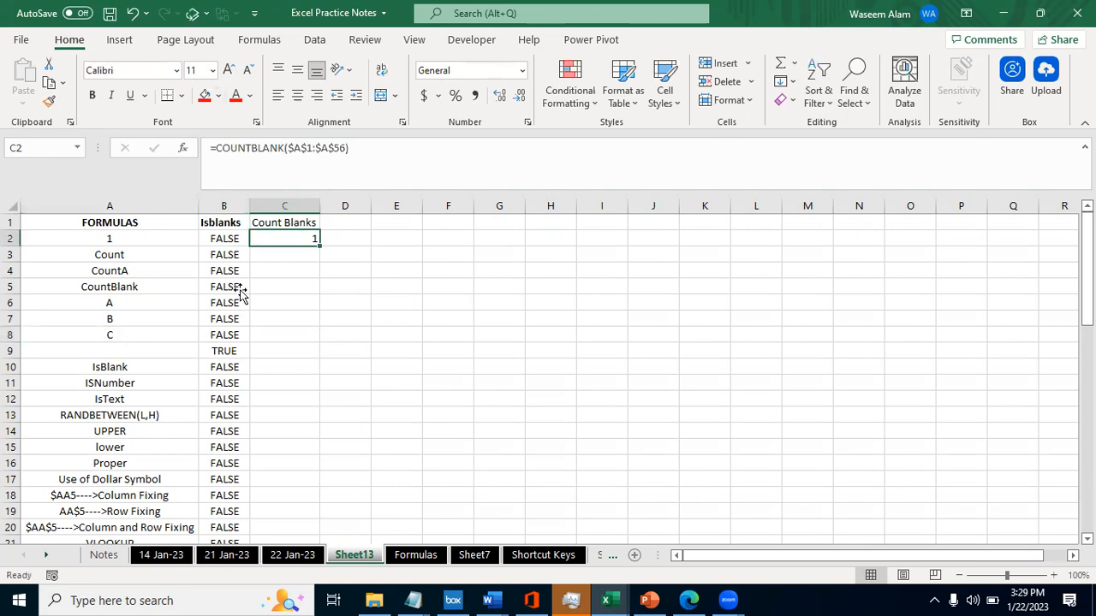
{"action": "key", "text": "Left"}
{"action": "key", "text": "Down"}
{"action": "key", "text": "Left"}
{"action": "key", "text": "Down"}
{"action": "key", "text": "Down"}
{"action": "key", "text": "Down"}
{"action": "key", "text": "Down"}
{"action": "key", "text": "Down"}
{"action": "key", "text": "Down"}
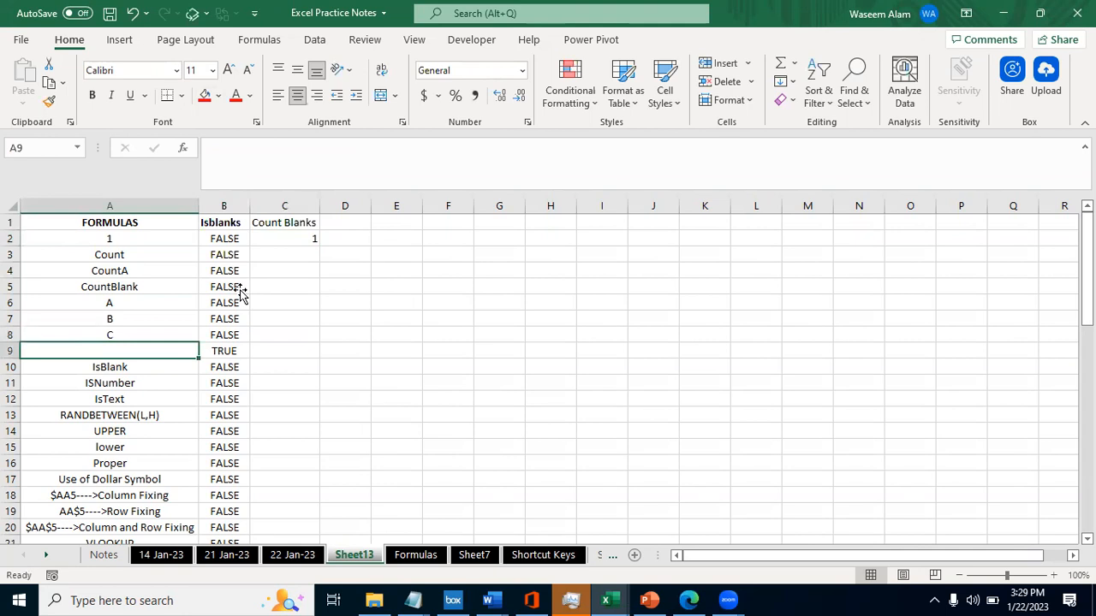
{"action": "key", "text": "Right"}
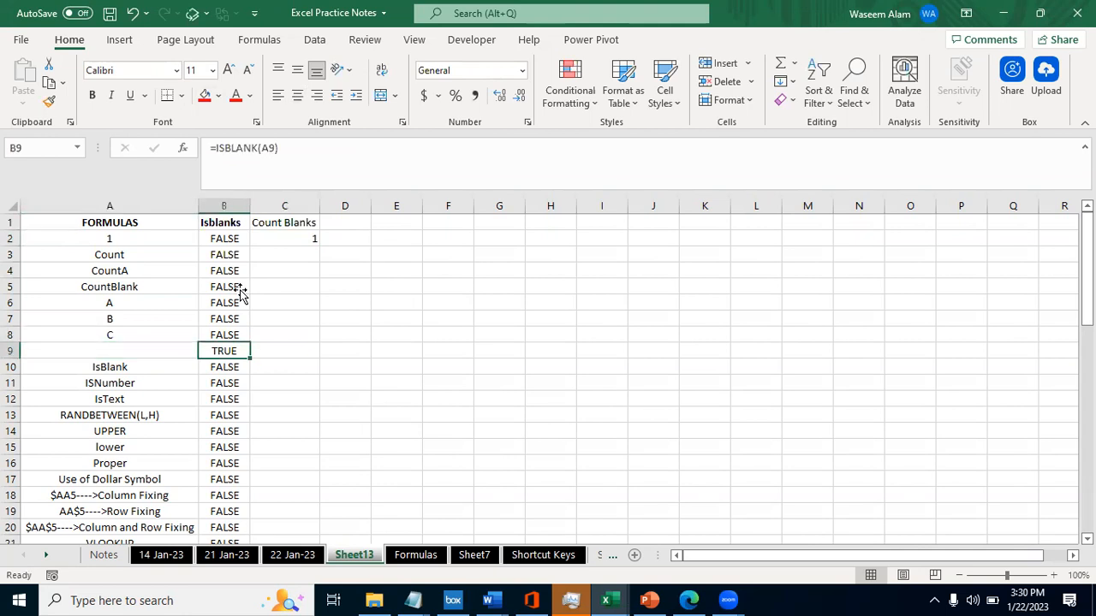
{"action": "key", "text": "Right"}
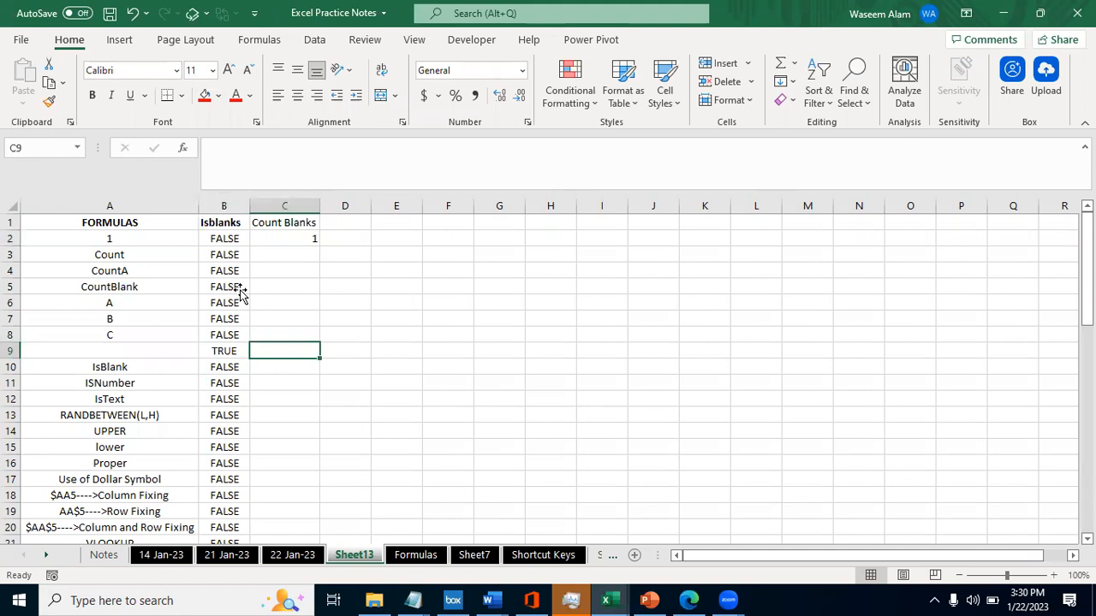
{"action": "key", "text": "ctrl+Up"}
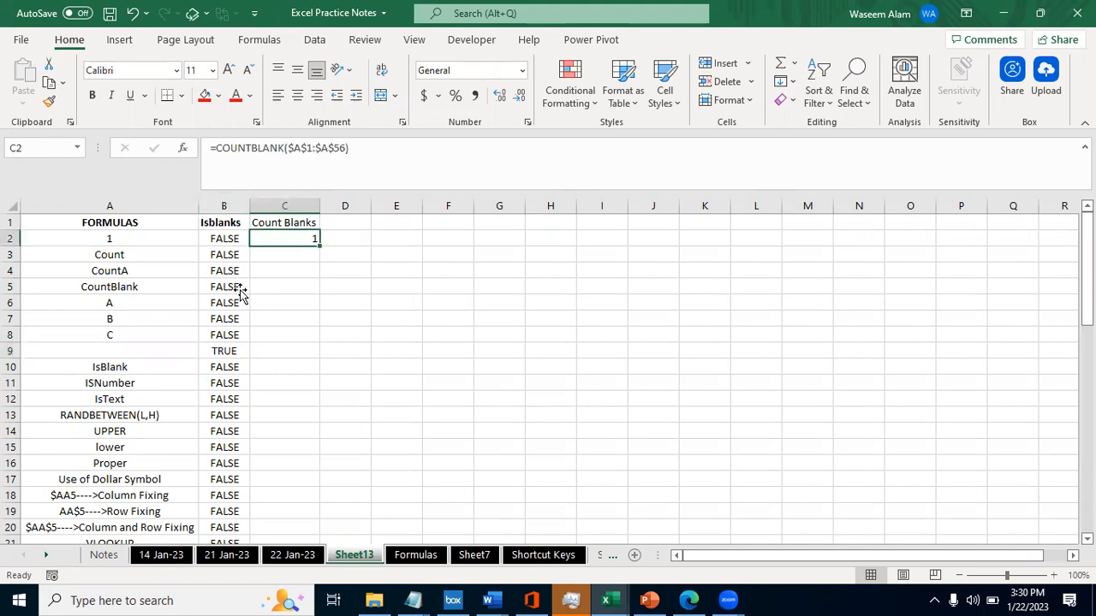
- Clear the letter C from cell A8
{"action": "left_click", "coordinate": [97, 355]}
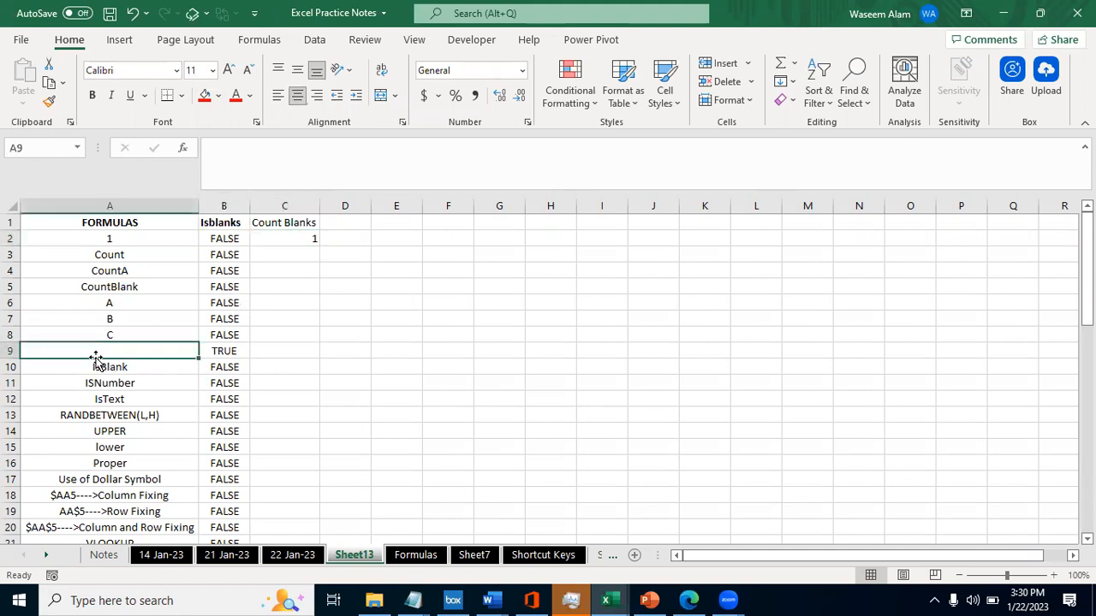
{"action": "key", "text": "Up"}
{"action": "key", "text": "Delete"}
- Examine the ISBLANK results in B8:B9 and compare them with the COUNTBLANK result in C2
{"action": "key", "text": "Right"}
{"action": "key", "text": "Up"}
{"action": "key", "text": "Down"}
{"action": "key", "text": "Down"}
{"action": "key", "text": "Up"}
{"action": "key", "text": "shift+Down"}
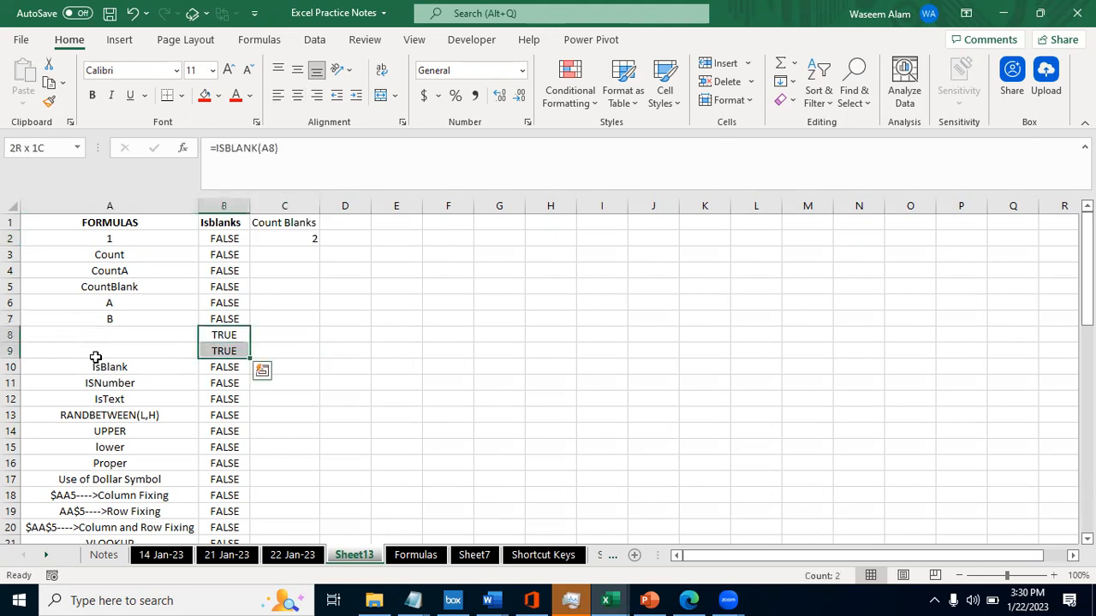
{"action": "key", "text": "shift+Up"}
{"action": "key", "text": "Right"}
{"action": "key", "text": "ctrl+Up"}
- Review column B's ISBLANK results, and inspect the range used by the COUNTBLANK formula in C2 without changing it
{"action": "key", "text": "Left"}
{"action": "key", "text": "Down"}
{"action": "key", "text": "Down"}
{"action": "key", "text": "Down"}
{"action": "key", "text": "Down"}
{"action": "key", "text": "Down"}
{"action": "key", "text": "Down"}
{"action": "key", "text": "Down"}
{"action": "key", "text": "shift+Up"}
{"action": "key", "text": "Right"}
{"action": "key", "text": "Up"}
{"action": "key", "text": "ctrl+Up"}
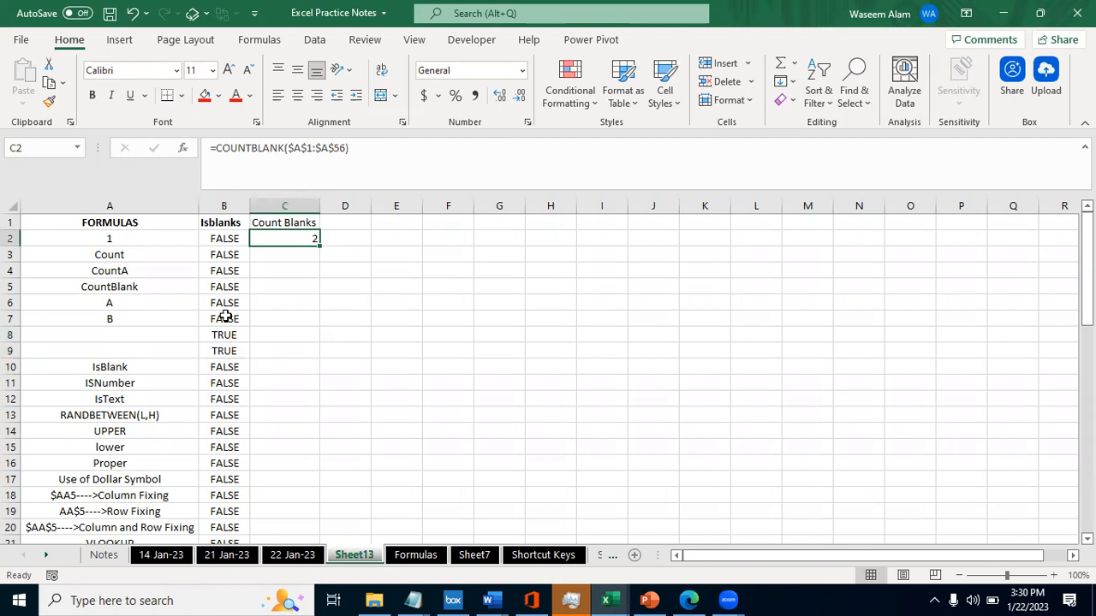
{"action": "double_click", "coordinate": [307, 239]}
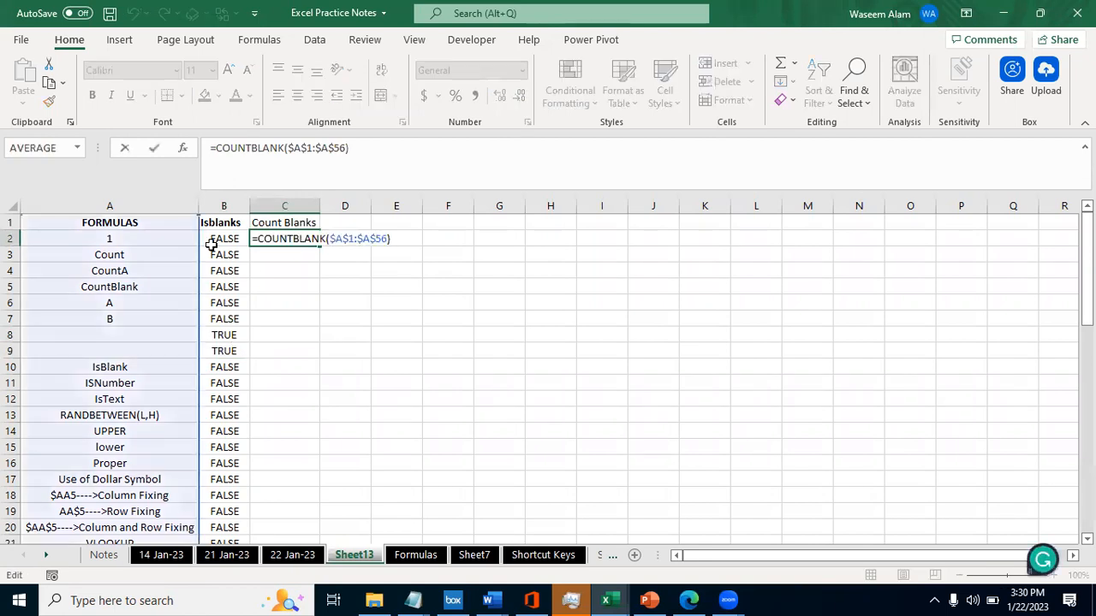
{"action": "key", "text": "Escape"}
{"action": "type", "text": "`"}
{"action": "key", "text": "Escape"}
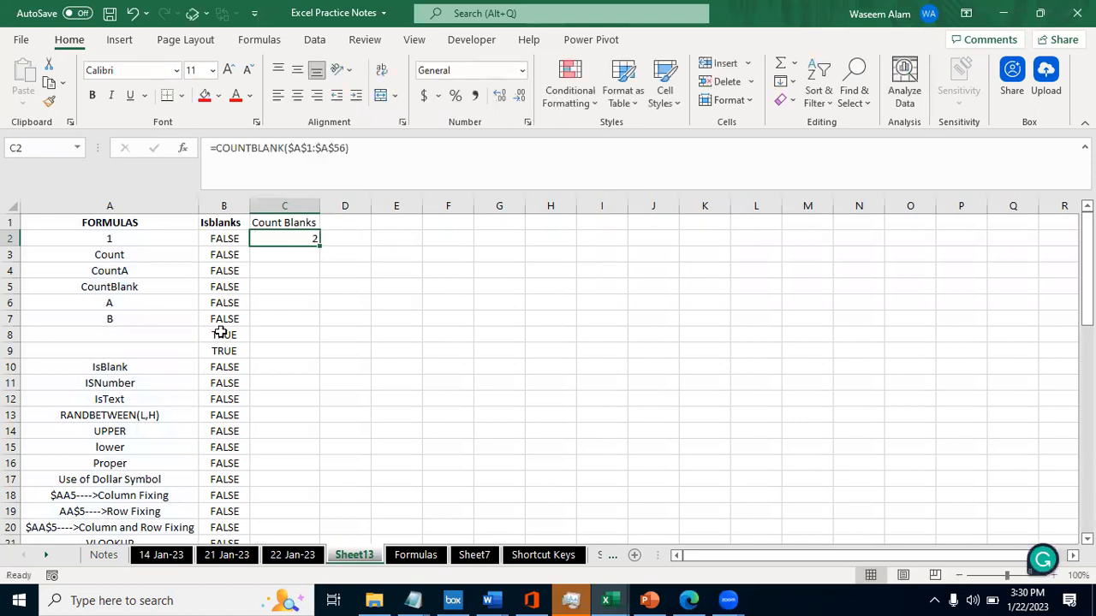
- Clear the letter B from cell A7
{"action": "key", "text": "Left"}
{"action": "key", "text": "Left"}
{"action": "key", "text": "Down"}
{"action": "key", "text": "Down"}
{"action": "key", "text": "Down"}
{"action": "key", "text": "Down"}
{"action": "key", "text": "Down"}
{"action": "key", "text": "Delete"}
- Check the COUNTBLANK result in C2 after clearing A7, and review column A's entries down to A6
{"action": "key", "text": "Up"}
{"action": "key", "text": "Right"}
{"action": "key", "text": "Up"}
{"action": "key", "text": "Right"}
{"action": "key", "text": "Up"}
{"action": "key", "text": "Up"}
{"action": "key", "text": "Up"}
{"action": "key", "text": "Up"}
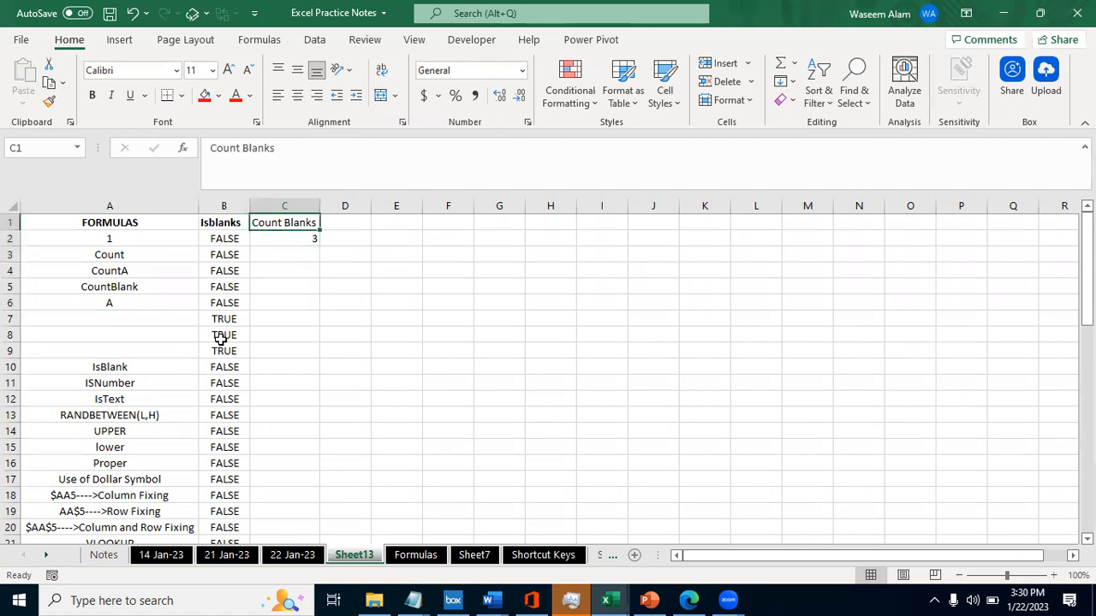
{"action": "key", "text": "Down"}
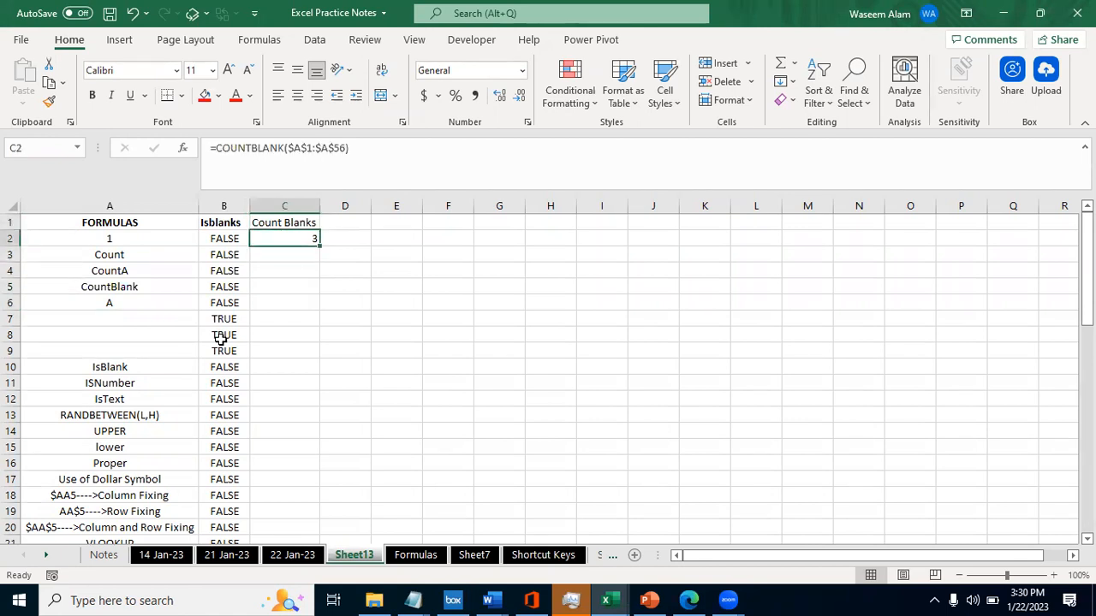
{"action": "key", "text": "Left"}
{"action": "key", "text": "Left"}
{"action": "key", "text": "Down"}
{"action": "key", "text": "Down"}
{"action": "key", "text": "Down"}
{"action": "key", "text": "Down"}
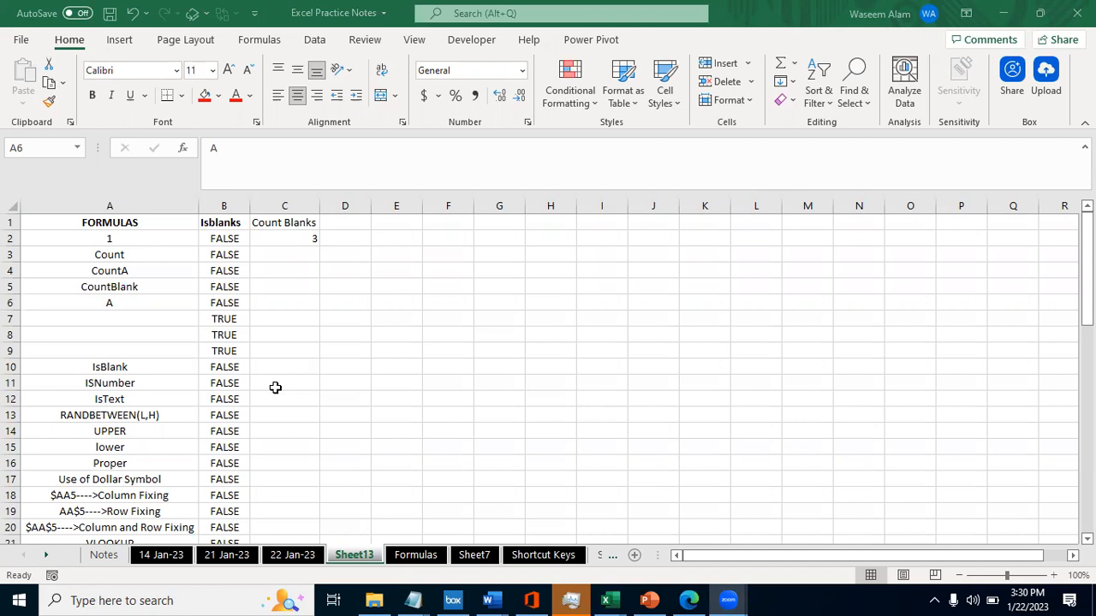
- Switch to the Formulas sheet and read the IsBlank explanation before going on to the ISNumber row
{"action": "left_click", "coordinate": [114, 301]}
{"action": "key", "text": "Right"}
{"action": "key", "text": "ctrl+Up"}
{"action": "key", "text": "Right"}
{"action": "key", "text": "ctrl+Page_Down"}
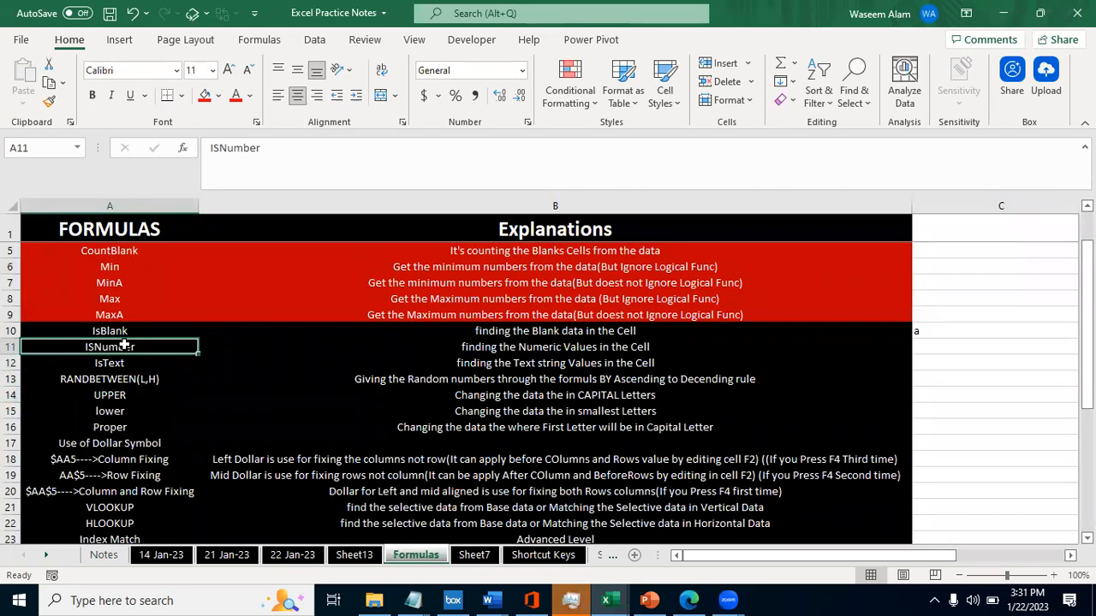
{"action": "left_click", "coordinate": [114, 329]}
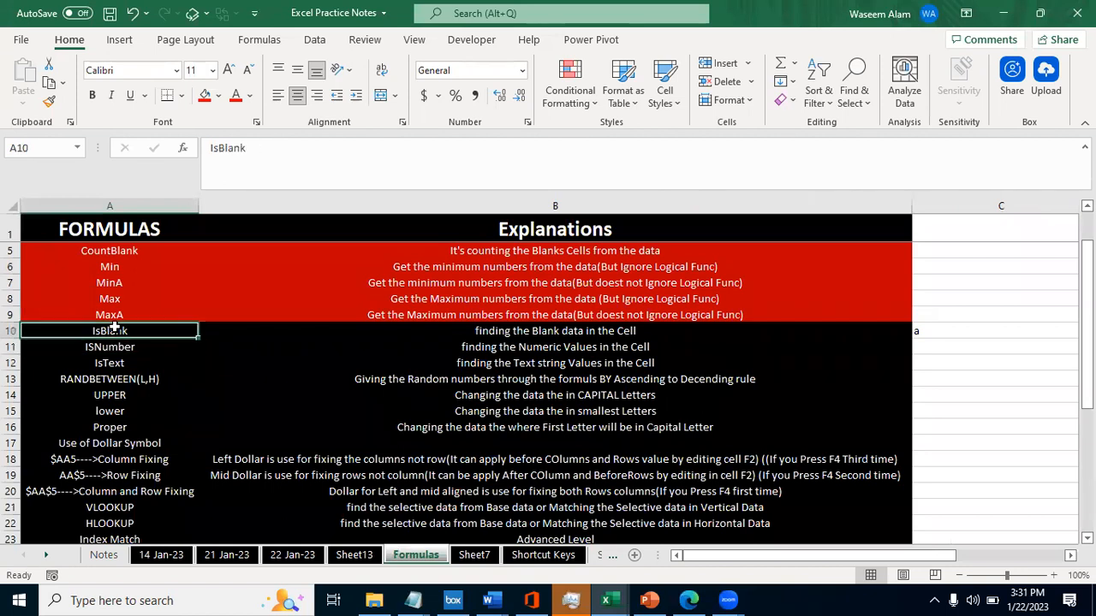
{"action": "key", "text": "Right"}
{"action": "key", "text": "Left"}
{"action": "key", "text": "Right"}
{"action": "key", "text": "Left"}
{"action": "key", "text": "Down"}
- Return to Sheet13 and enter the heading Isnumber in cell D1
{"action": "key", "text": "ctrl+Page_Up"}
{"action": "key", "text": "Right"}
{"action": "key", "text": "Left"}
{"action": "key", "text": "Left"}
{"action": "key", "text": "Right"}
{"action": "key", "text": "Right"}
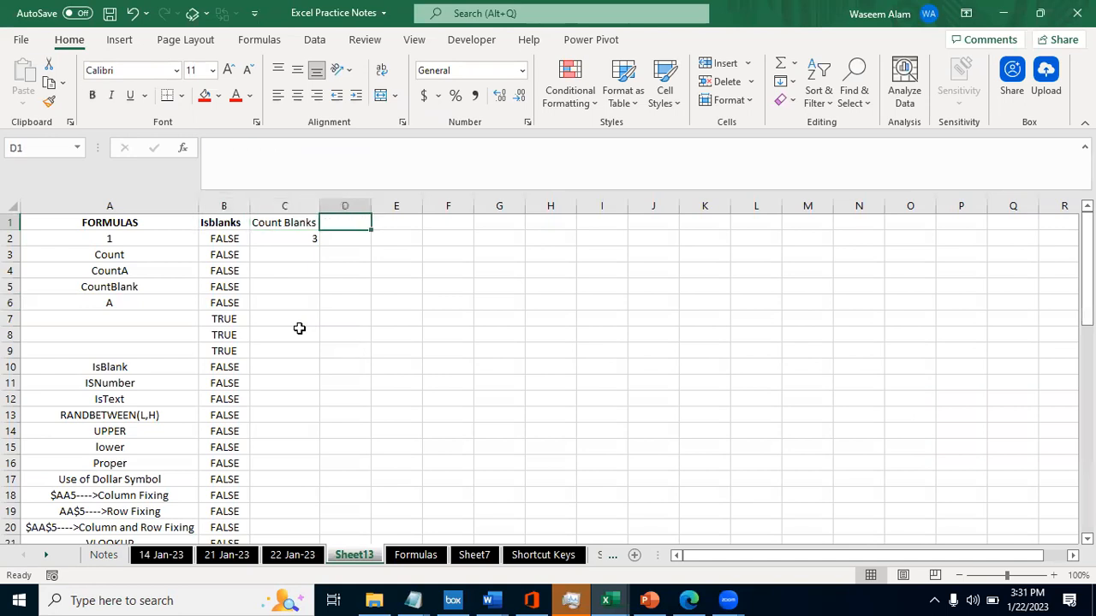
{"action": "type", "text": "Isnumber"}
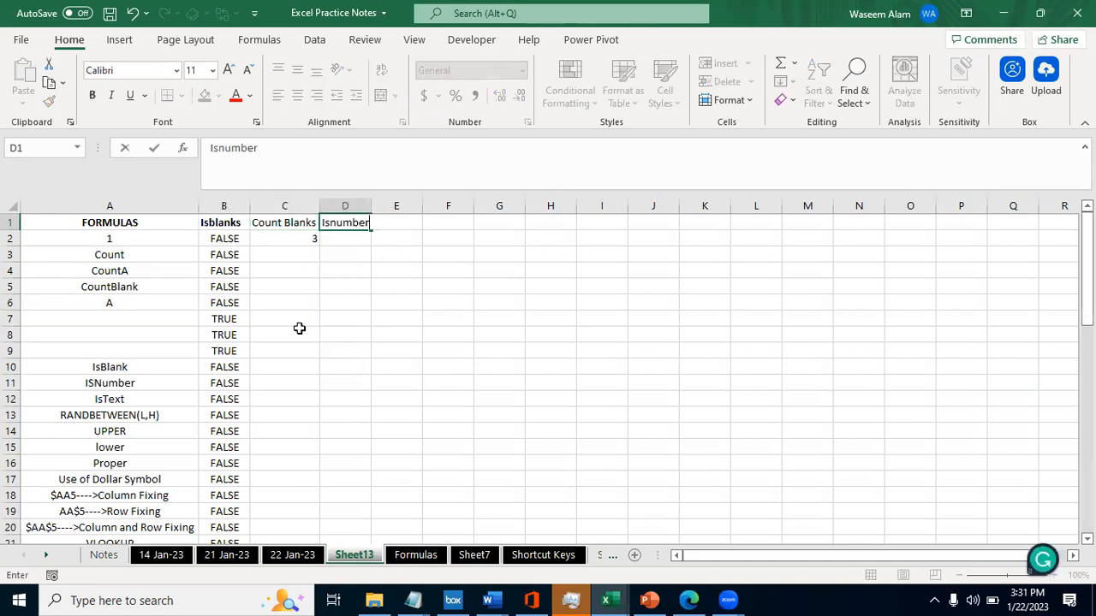
{"action": "key", "text": "Right"}
{"action": "key", "text": "Left"}
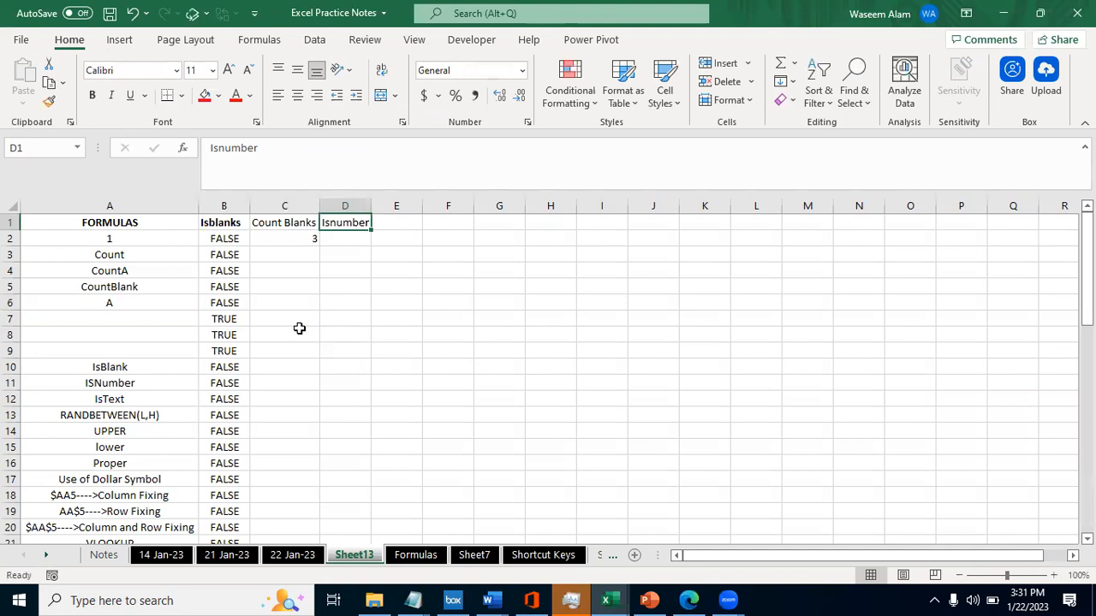
- Make the Isnumber heading in D1 bold and autofit column D's width to it
{"action": "key", "text": "Left"}
{"action": "key", "text": "Right"}
{"action": "key", "text": "ctrl+b"}
{"action": "key", "text": "Right"}
{"action": "key", "text": "Left"}
{"action": "key", "text": "alt+o"}
{"action": "key", "text": "c"}
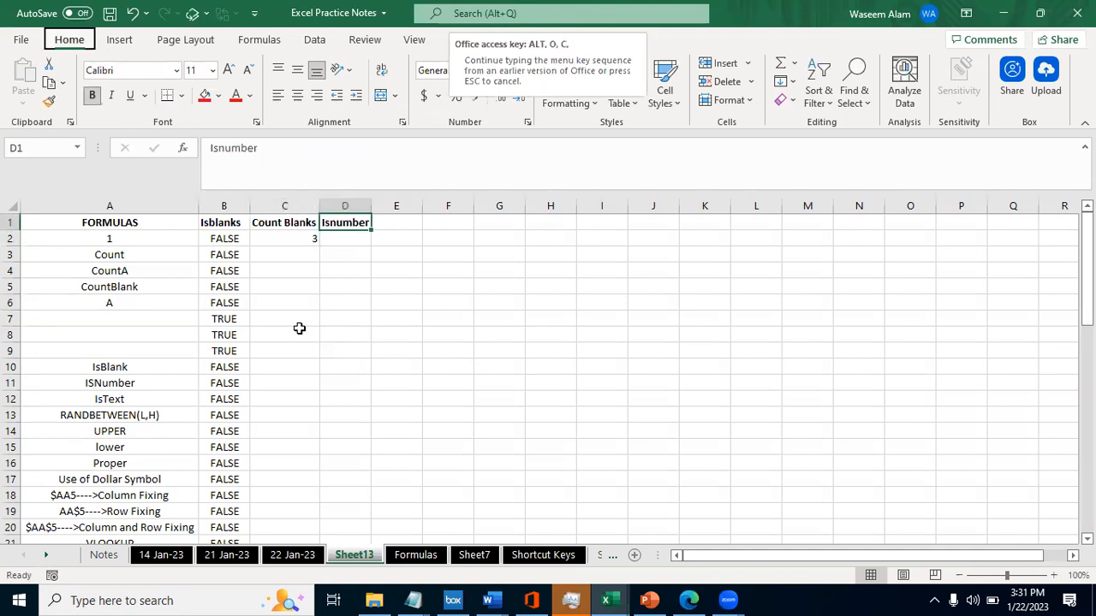
{"action": "key", "text": "a"}
- Enter the formula =ISNUMBER(A2) in cell D2 to test whether A2 holds a number
{"action": "key", "text": "Right"}
{"action": "key", "text": "Down"}
{"action": "key", "text": "Left"}
{"action": "type", "text": "="}
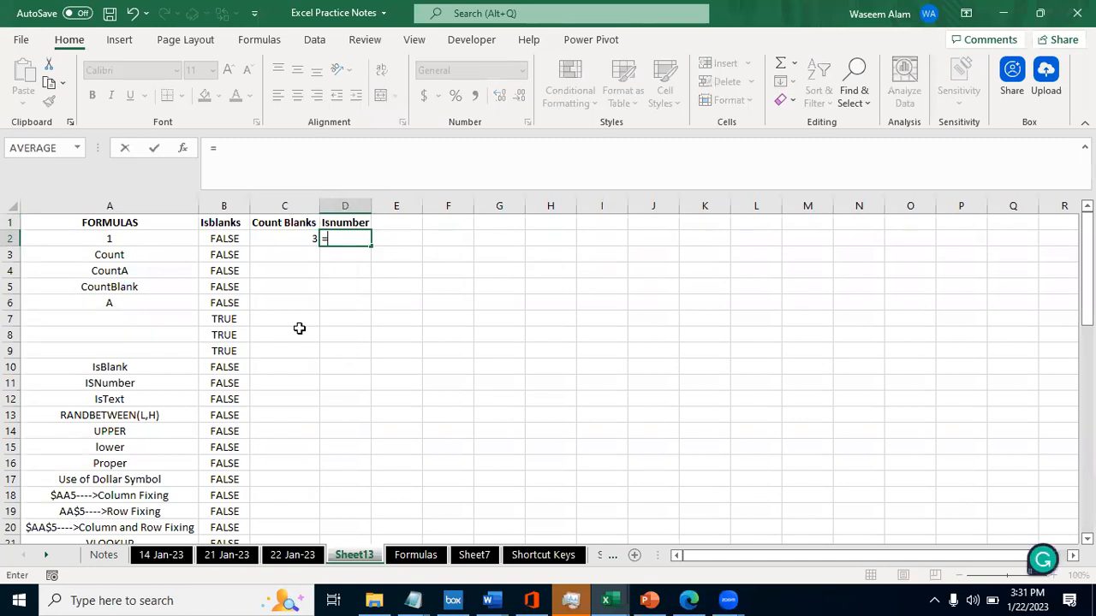
{"action": "type", "text": "isnu"}
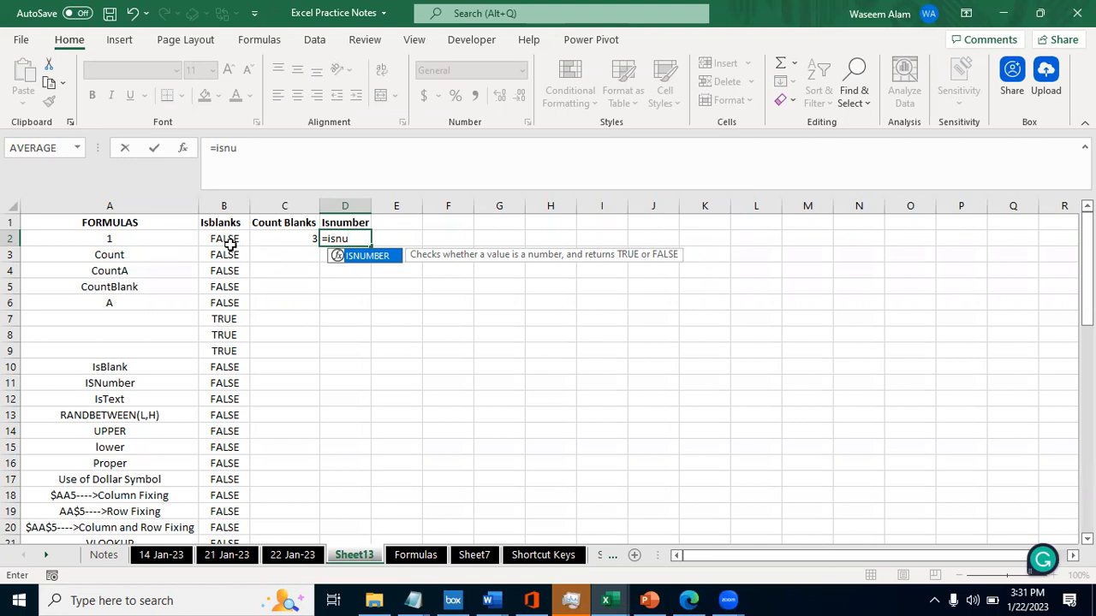
{"action": "key", "text": "Tab"}
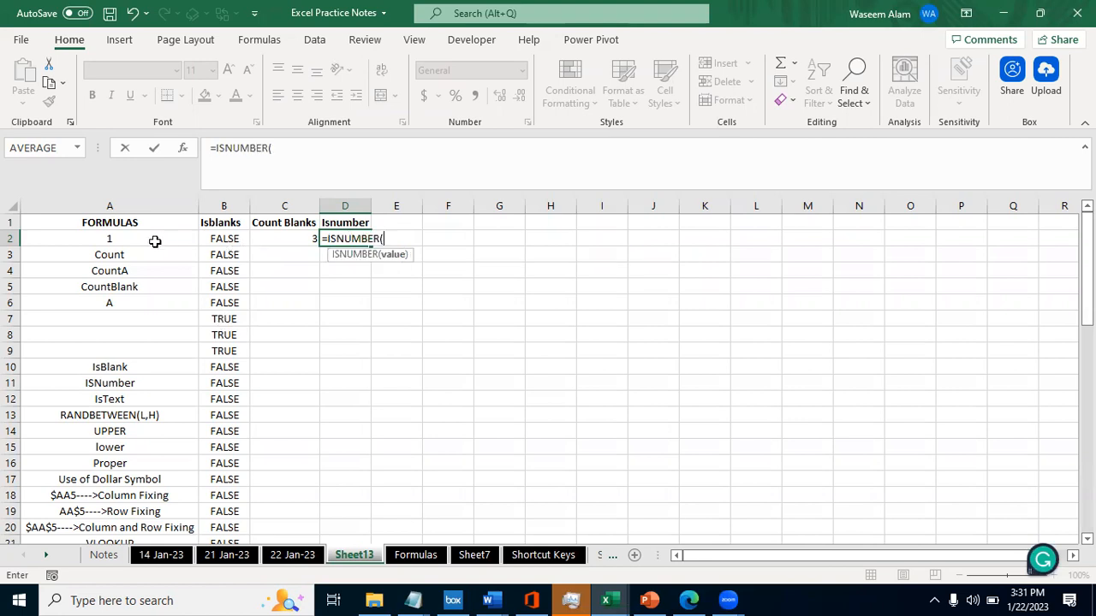
{"action": "left_click", "coordinate": [114, 239]}
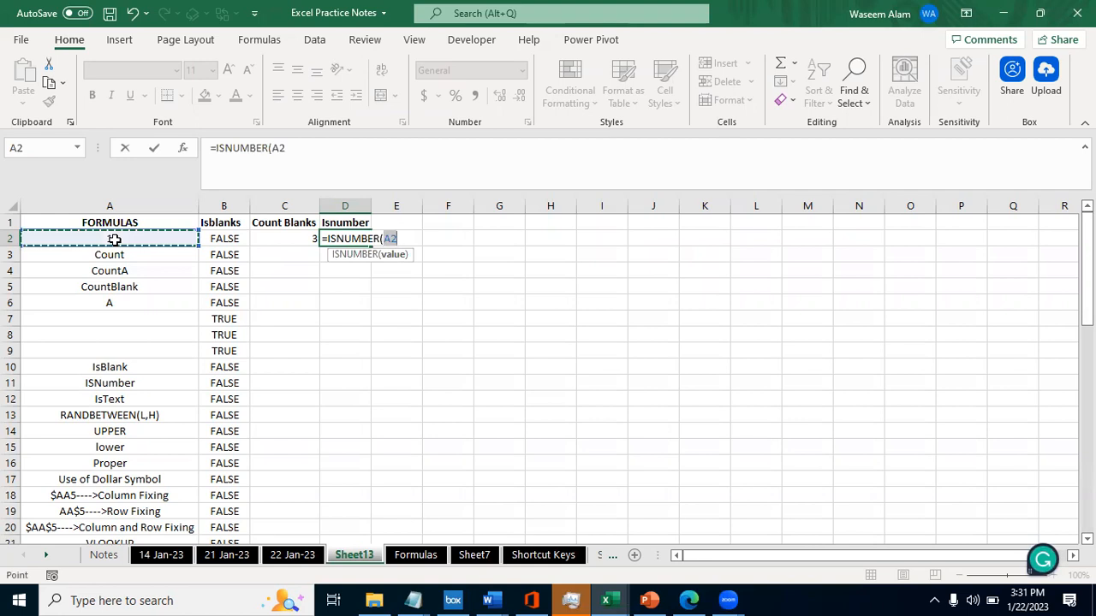
{"action": "type", "text": ")"}
{"action": "key", "text": "Return"}
{"action": "key", "text": "Up"}
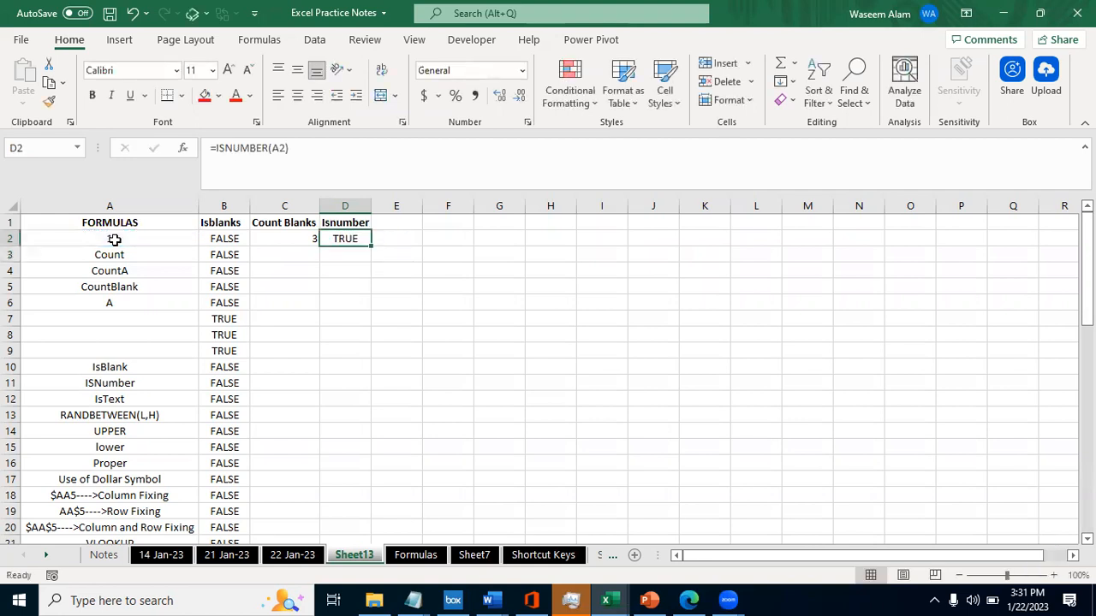
- Compare the entry in A2 with the ISNUMBER result in D2
{"action": "left_click", "coordinate": [114, 240]}
{"action": "key", "text": "Right"}
{"action": "key", "text": "Left"}
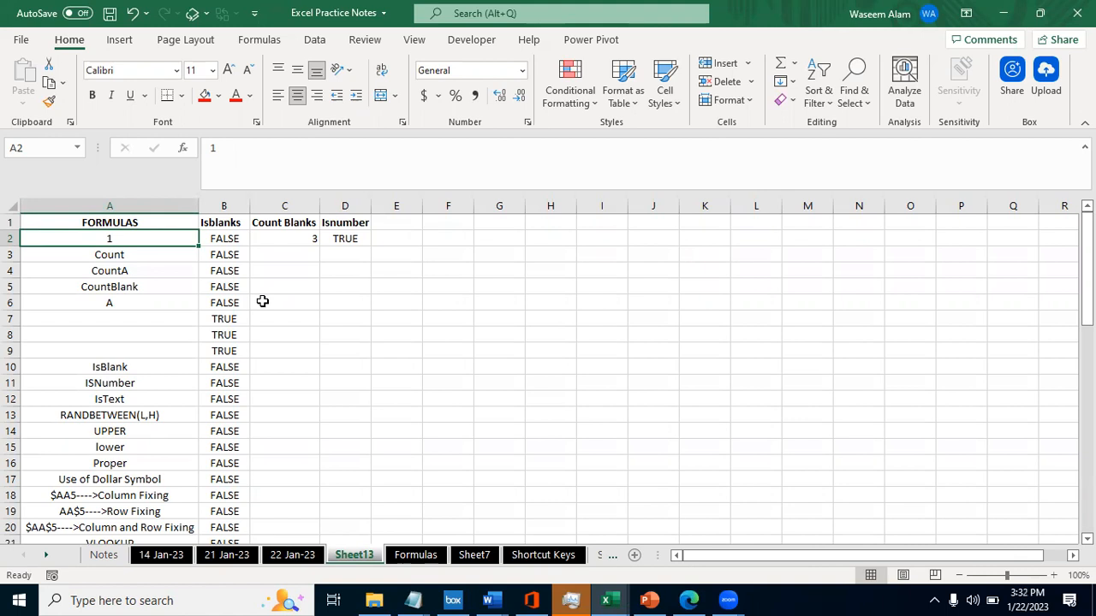
{"action": "key", "text": "Right"}
{"action": "key", "text": "Right"}
{"action": "key", "text": "Right"}
{"action": "key", "text": "Left"}
{"action": "key", "text": "Left"}
{"action": "key", "text": "Left"}
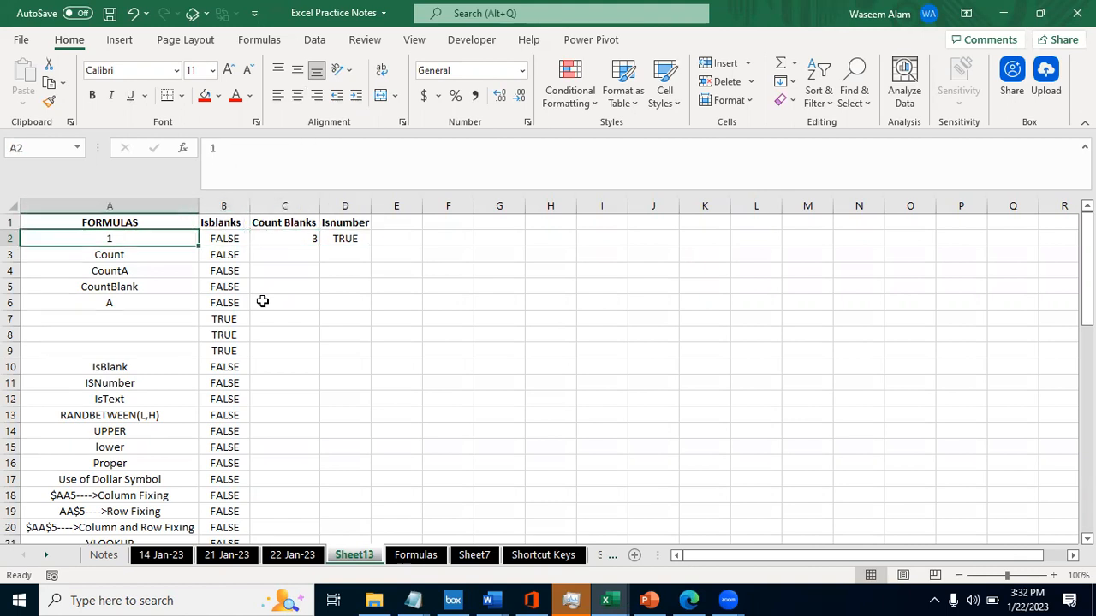
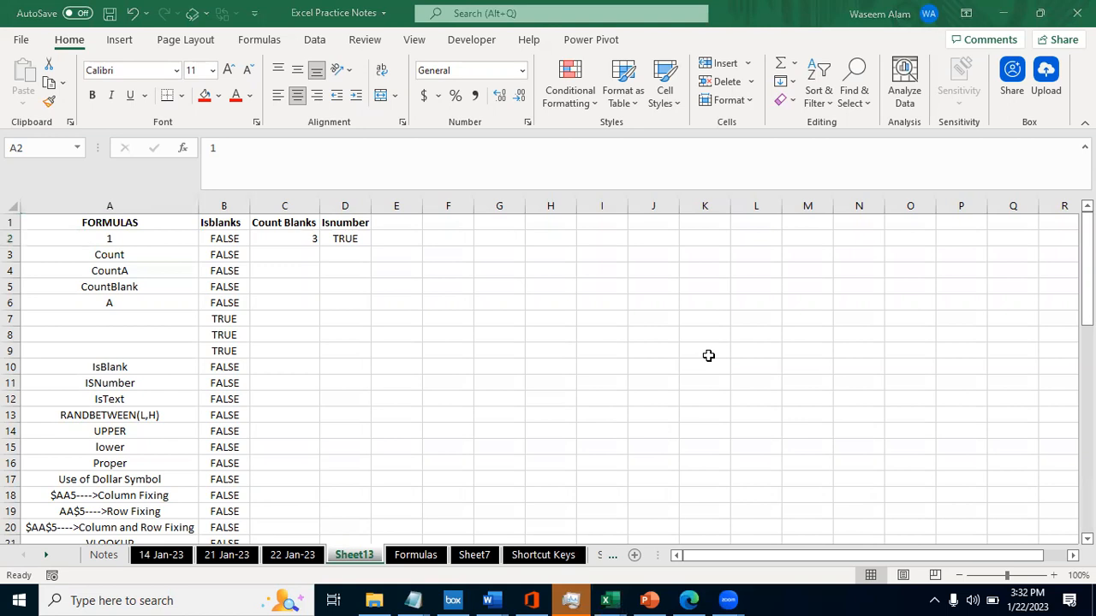
- Change the entry in cell A2 to the text afdd1
{"action": "key", "text": "Right"}
{"action": "key", "text": "Left"}
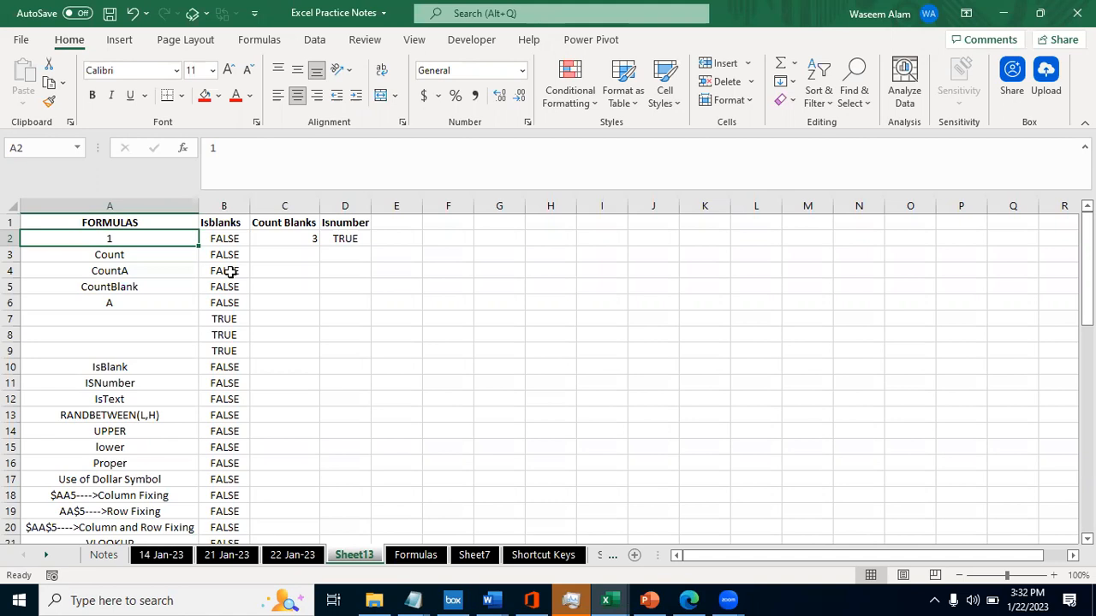
{"action": "key", "text": "Right"}
{"action": "key", "text": "Left"}
{"action": "key", "text": "F2"}
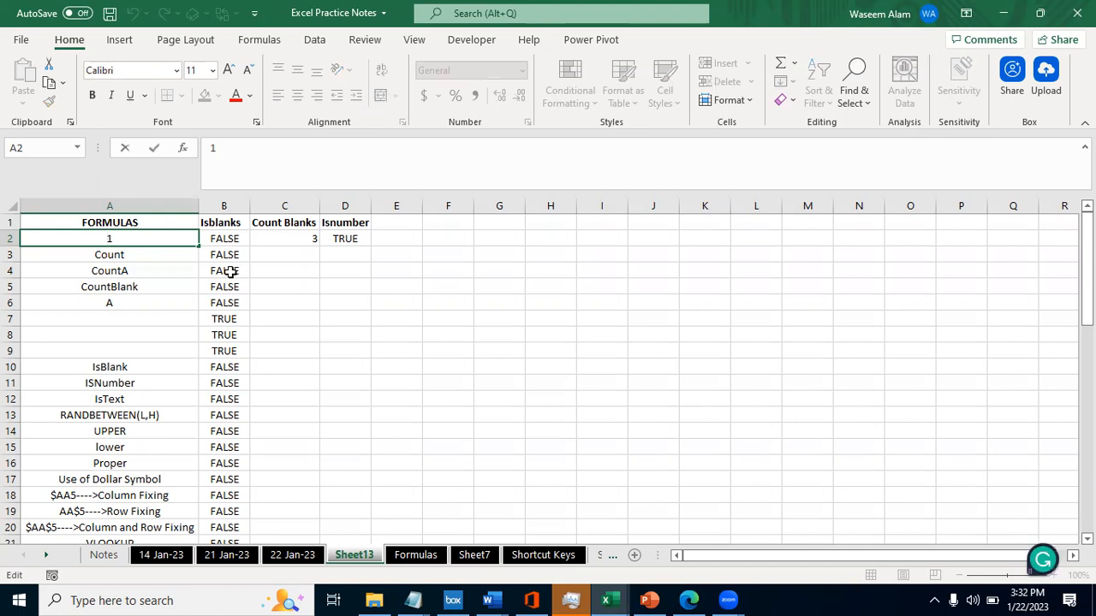
{"action": "key", "text": "Home"}
{"action": "type", "text": "'"}
{"action": "left_click", "coordinate": [213, 147]}
{"action": "key", "text": "BackSpace"}
{"action": "type", "text": "afdd"}
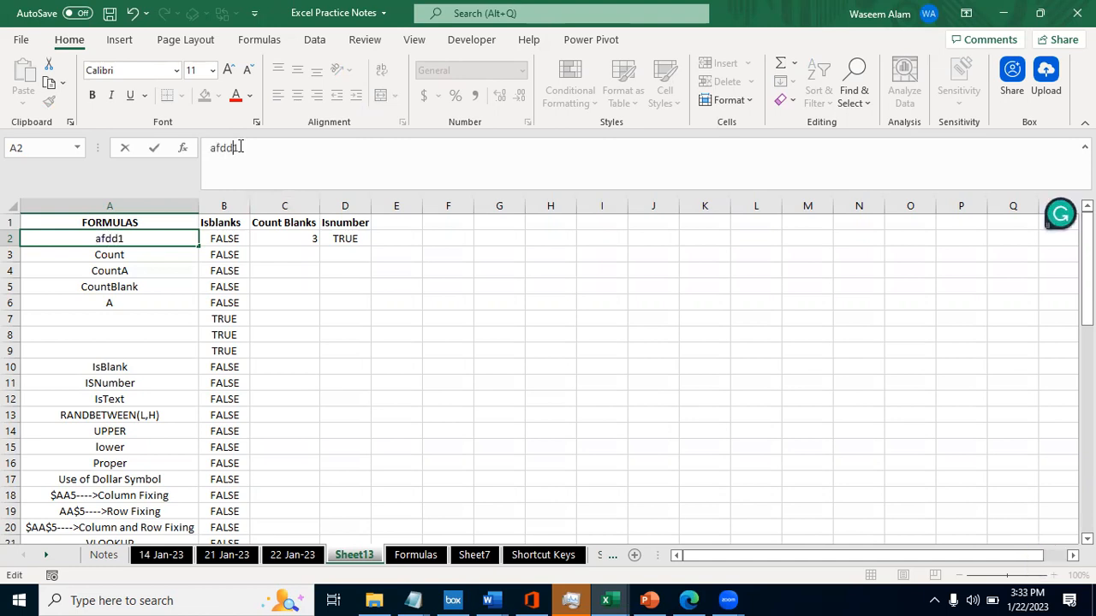
{"action": "key", "text": "Tab"}
- Compare the text entry in A2 with the ISBLANK, COUNTBLANK and ISNUMBER results in row 2
{"action": "key", "text": "Left"}
{"action": "key", "text": "Right"}
{"action": "key", "text": "Right"}
{"action": "key", "text": "Right"}
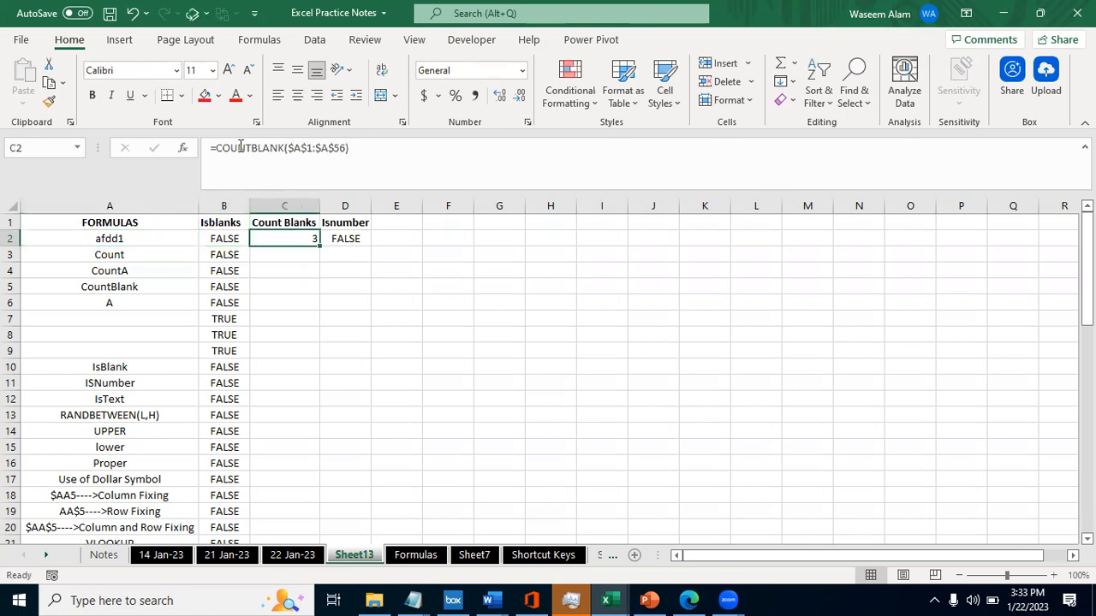
{"action": "key", "text": "Left"}
{"action": "key", "text": "Right"}
{"action": "key", "text": "Left"}
{"action": "key", "text": "Left"}
{"action": "key", "text": "Left"}
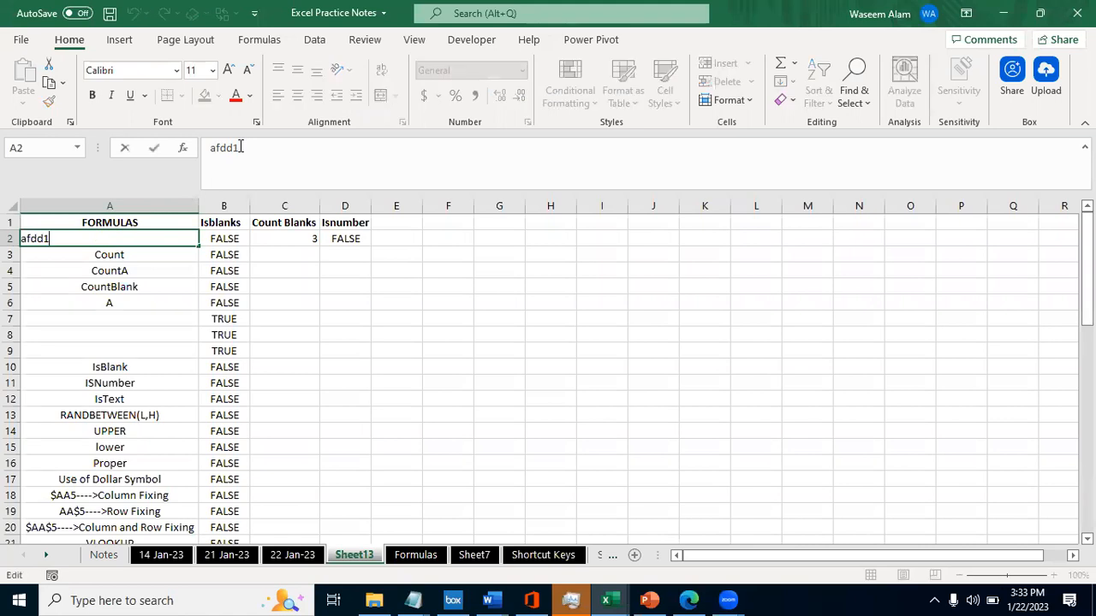
{"action": "key", "text": "Right"}
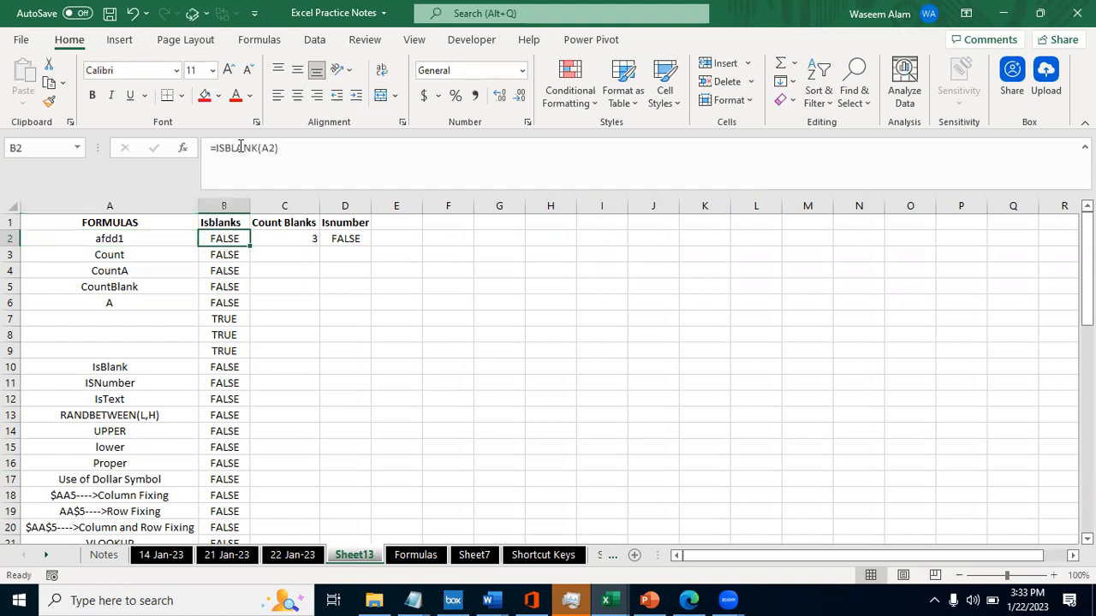
- Fill the ISNUMBER formula from D2 down column D to the last data row
{"action": "key", "text": "ctrl+Down"}
{"action": "key", "text": "Right"}
{"action": "key", "text": "ctrl+shift+Right"}
{"action": "key", "text": "ctrl+Left"}
{"action": "key", "text": "Right"}
{"action": "key", "text": "Right"}
{"action": "key", "text": "ctrl+shift+Up"}
{"action": "key", "text": "ctrl+d"}
- Add filters to the header row and filter the Isnumber column to show only TRUE
{"action": "key", "text": "ctrl+Up"}
{"action": "key", "text": "ctrl+Left"}
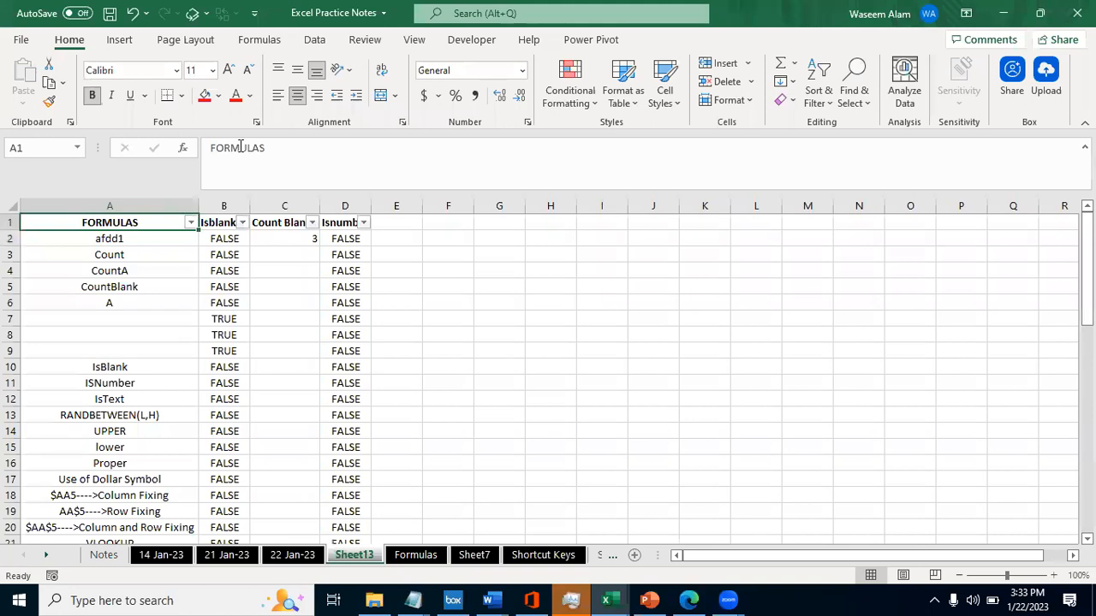
{"action": "key", "text": "Right"}
{"action": "key", "text": "Right"}
{"action": "key", "text": "Right"}
{"action": "key", "text": "alt+Down"}
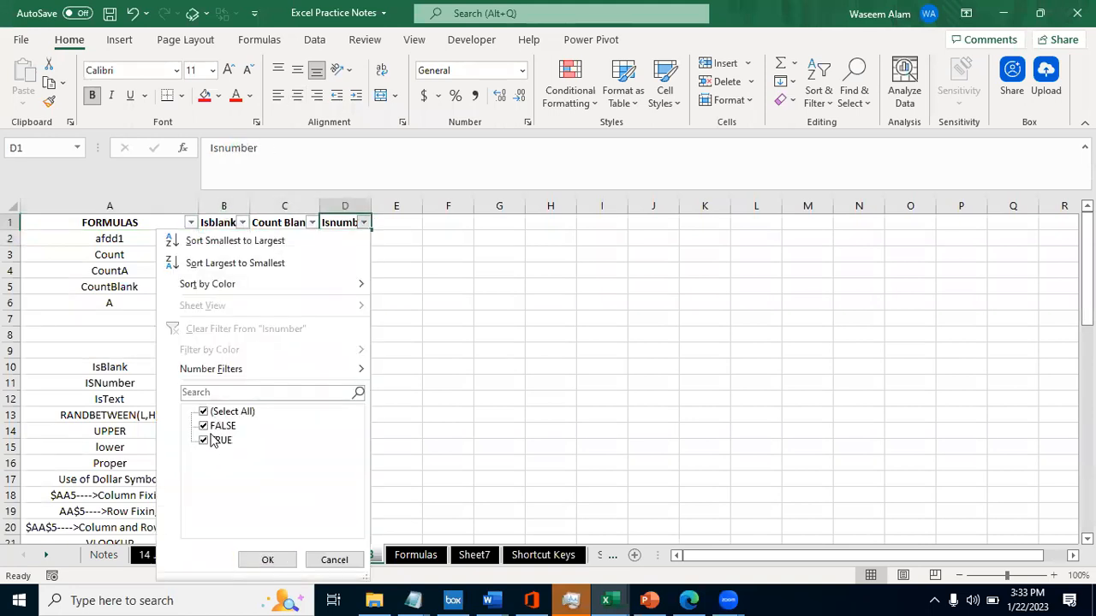
{"action": "left_click", "coordinate": [206, 426]}
{"action": "key", "text": "Return"}
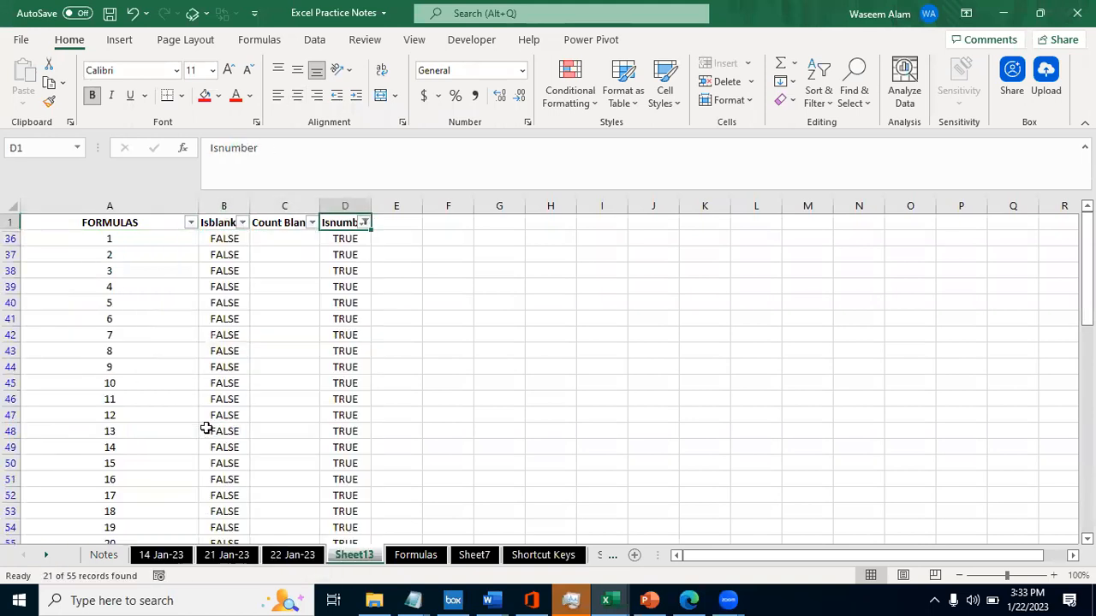
- Examine the filtered entries in column A and the values listed in the FORMULAS filter
{"action": "key", "text": "Down"}
{"action": "key", "text": "Left"}
{"action": "key", "text": "Left"}
{"action": "key", "text": "Down"}
{"action": "key", "text": "Left"}
{"action": "key", "text": "Up"}
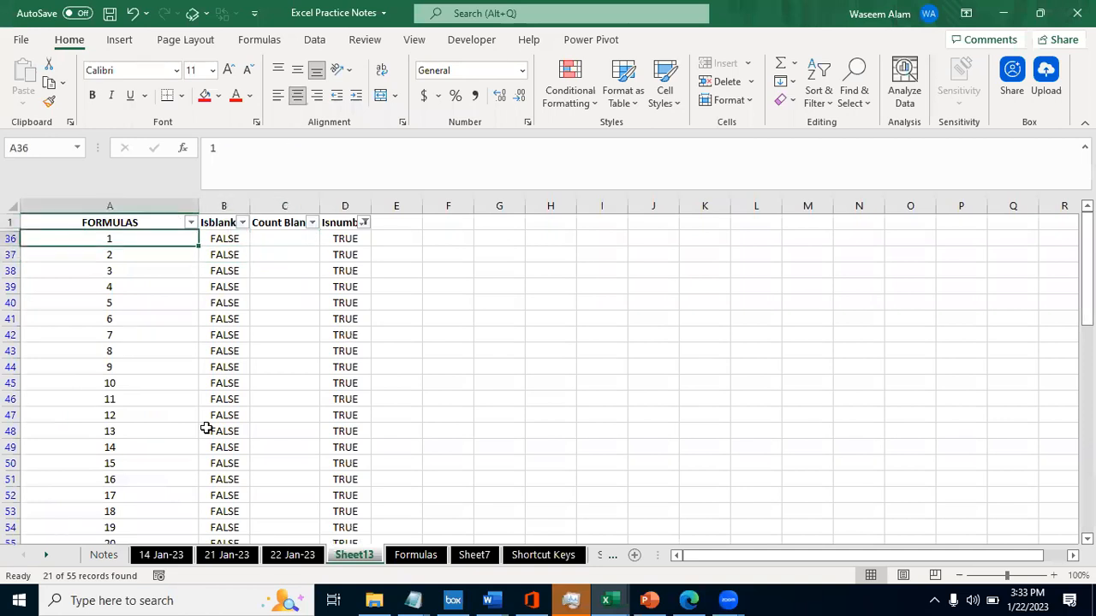
{"action": "key", "text": "ctrl+Up"}
{"action": "key", "text": "alt+Down"}
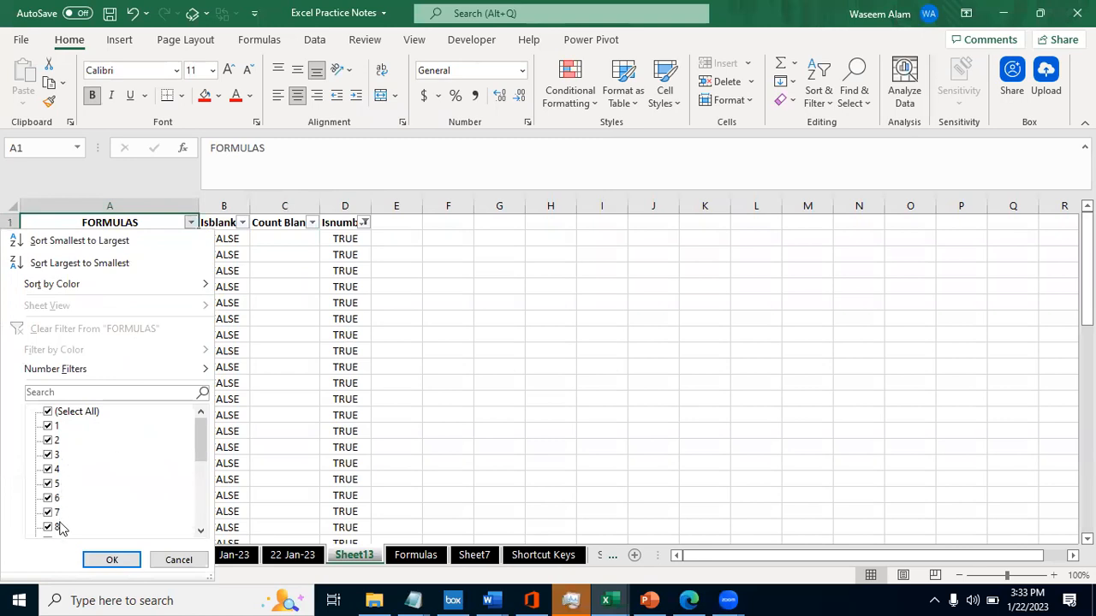
{"action": "left_click_drag", "start_coordinate": [196, 450], "coordinate": [197, 534]}
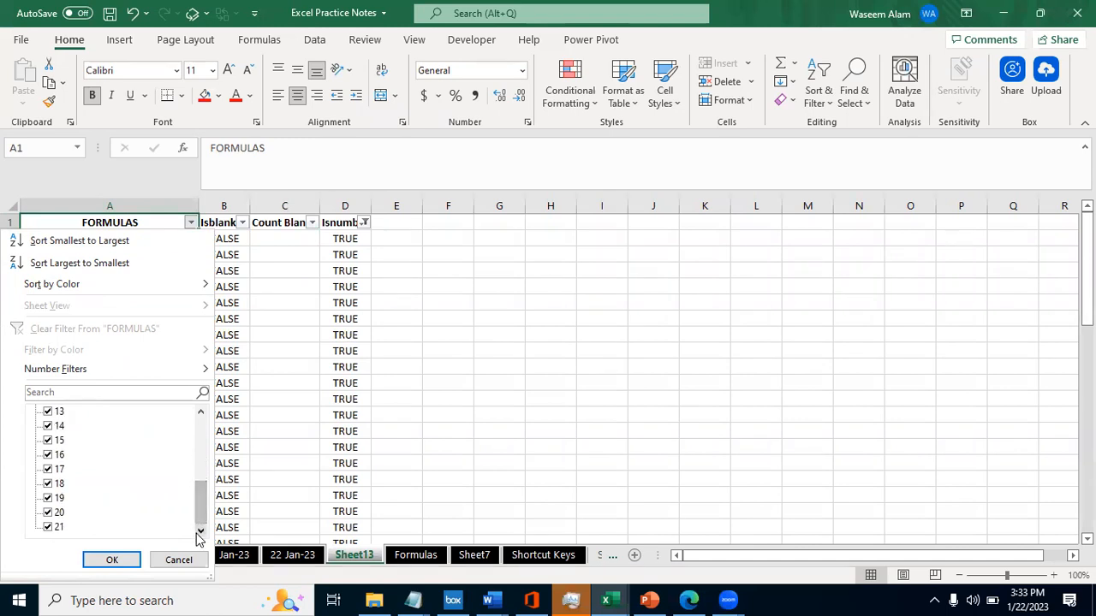
{"action": "key", "text": "Escape"}
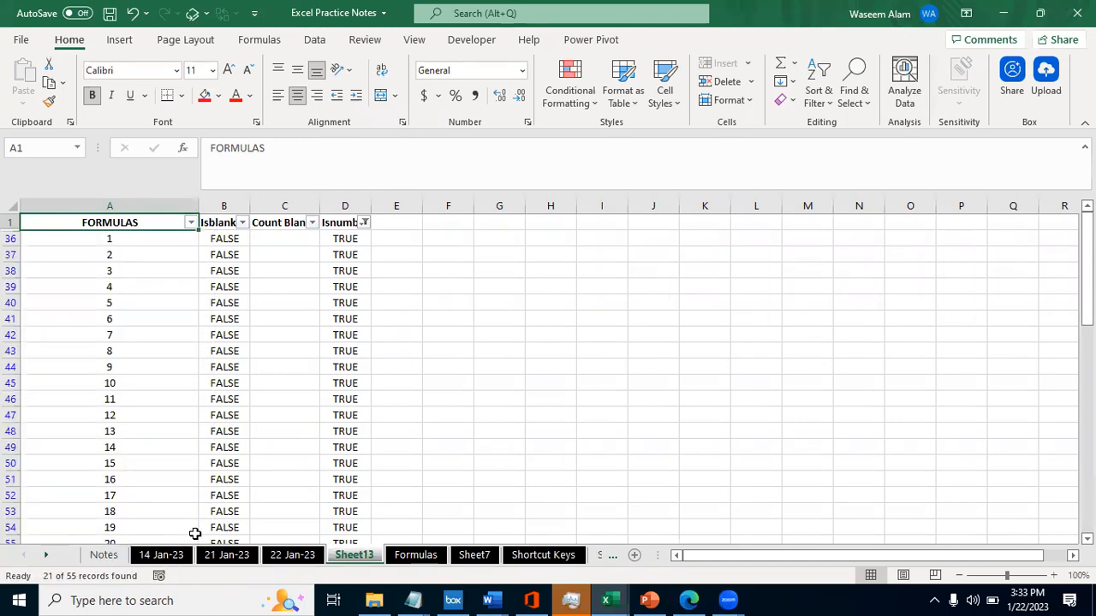
{"action": "key", "text": "Down"}
{"action": "key", "text": "Right"}
{"action": "key", "text": "Left"}
{"action": "key", "text": "Right"}
- Fill the filtered Isnumber results from D36 down with standard light green
{"action": "key", "text": "Right"}
{"action": "key", "text": "Left"}
{"action": "key", "text": "Left"}
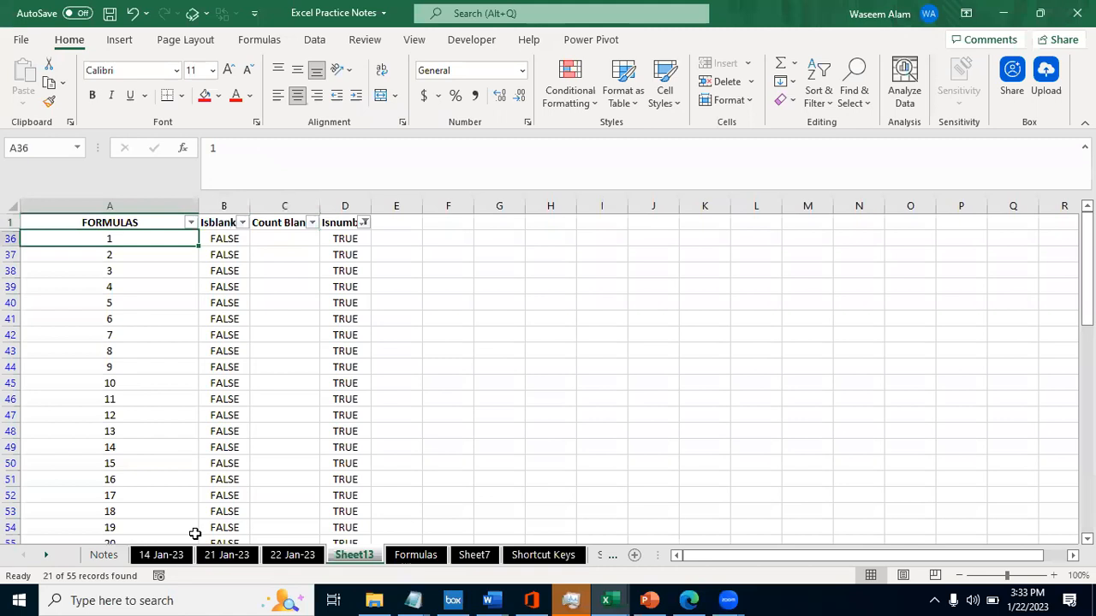
{"action": "key", "text": "Right"}
{"action": "key", "text": "Right"}
{"action": "key", "text": "Right"}
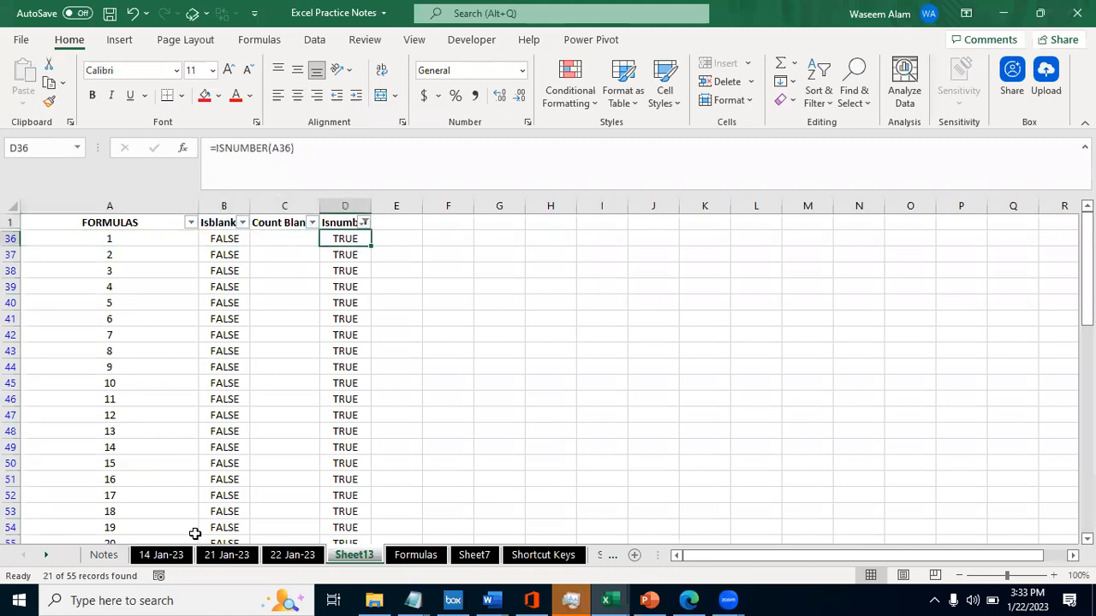
{"action": "key", "text": "ctrl+shift+Down"}
{"action": "scroll", "coordinate": [195, 533], "scroll_direction": "up", "scroll_amount": 1}
{"action": "left_click", "coordinate": [218, 96]}
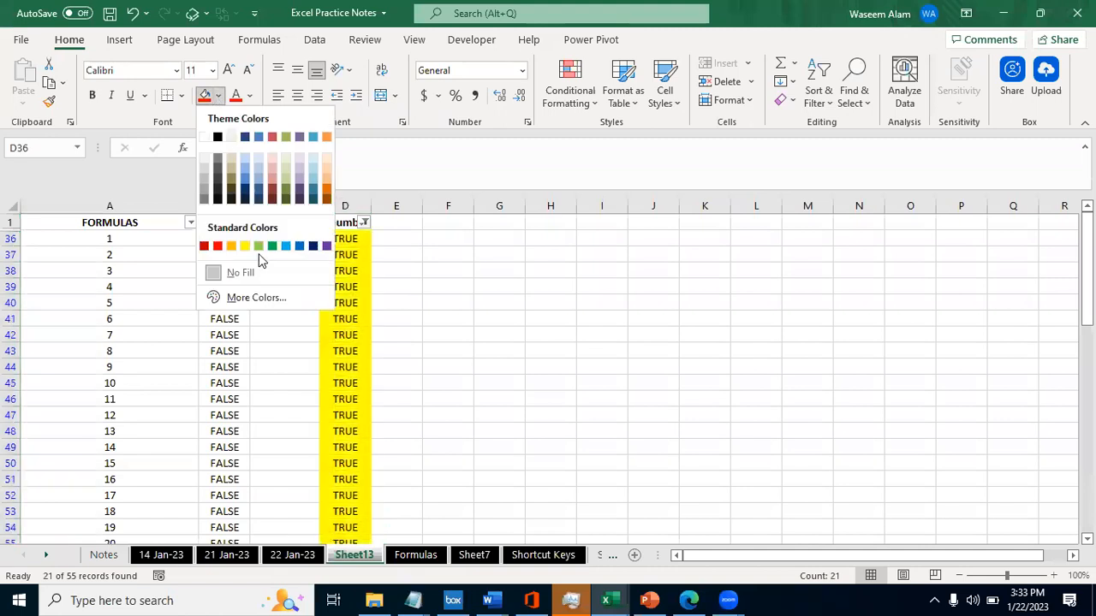
{"action": "left_click", "coordinate": [258, 246]}
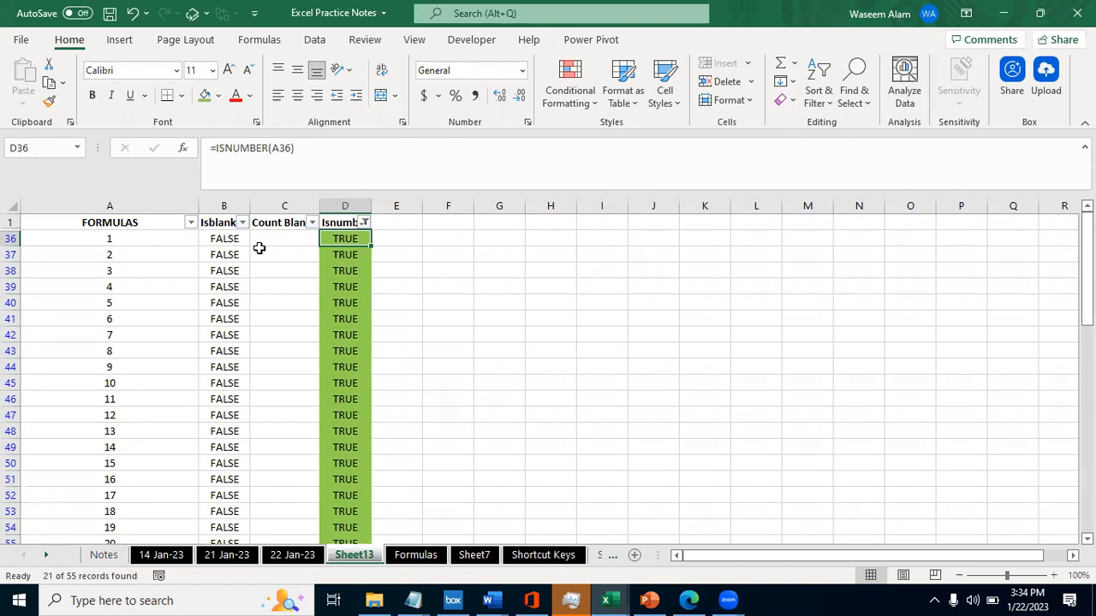
- Put the letter A before the number in cell A36 so the entry reads A1
{"action": "key", "text": "Left"}
{"action": "key", "text": "Left"}
{"action": "key", "text": "Left"}
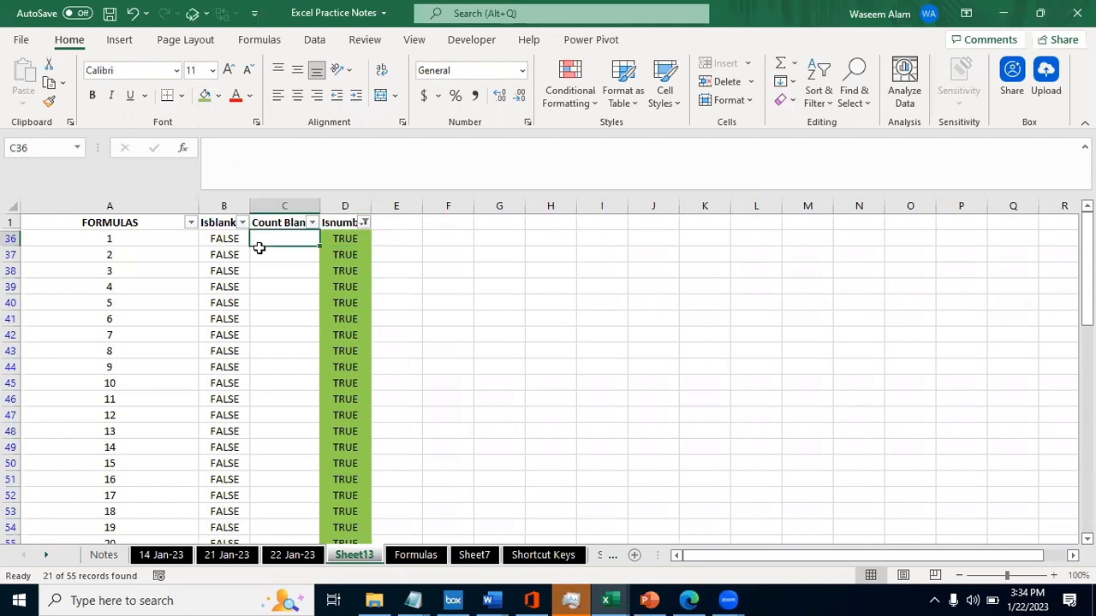
{"action": "key", "text": "F2"}
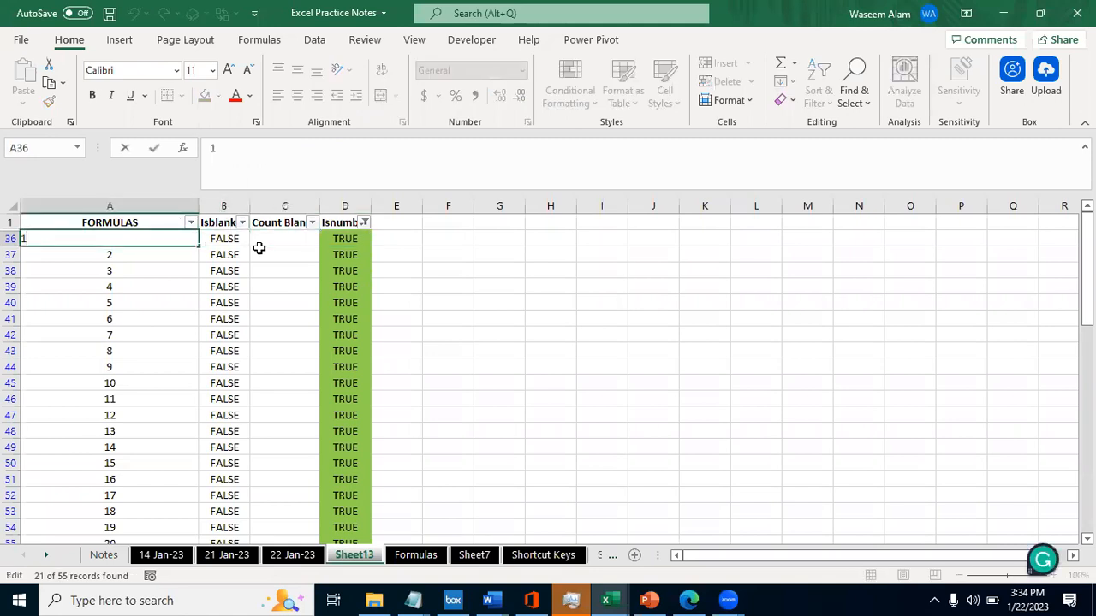
{"action": "key", "text": "Home"}
{"action": "type", "text": "A"}
{"action": "key", "text": "Return"}
{"action": "key", "text": "Up"}
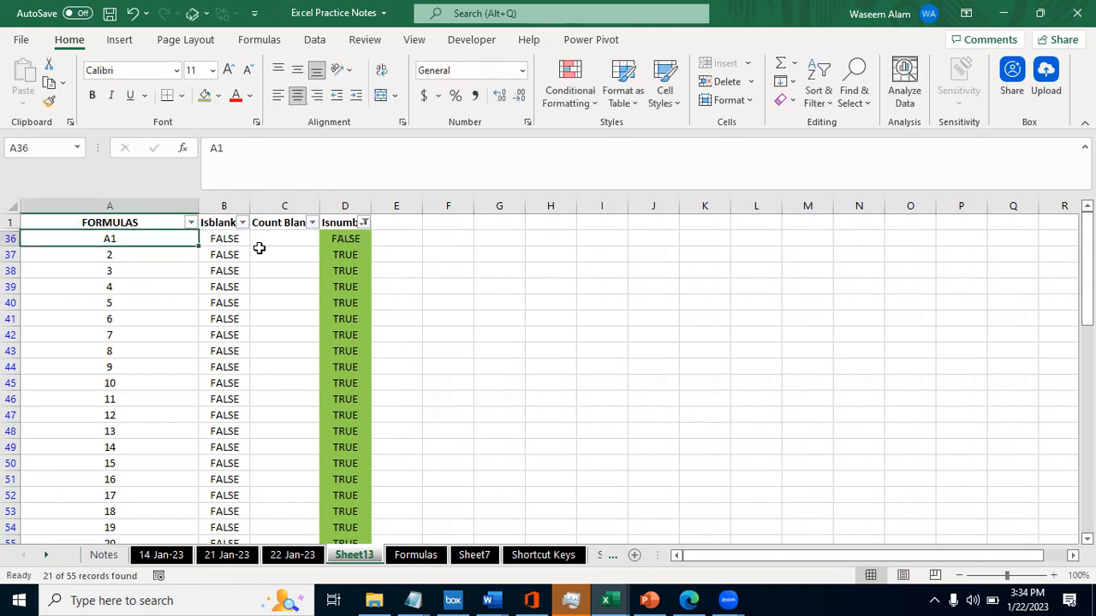
- Turn the number in A37 into text by prefixing it with an apostrophe, giving '2
{"action": "key", "text": "Down"}
{"action": "key", "text": "F2"}
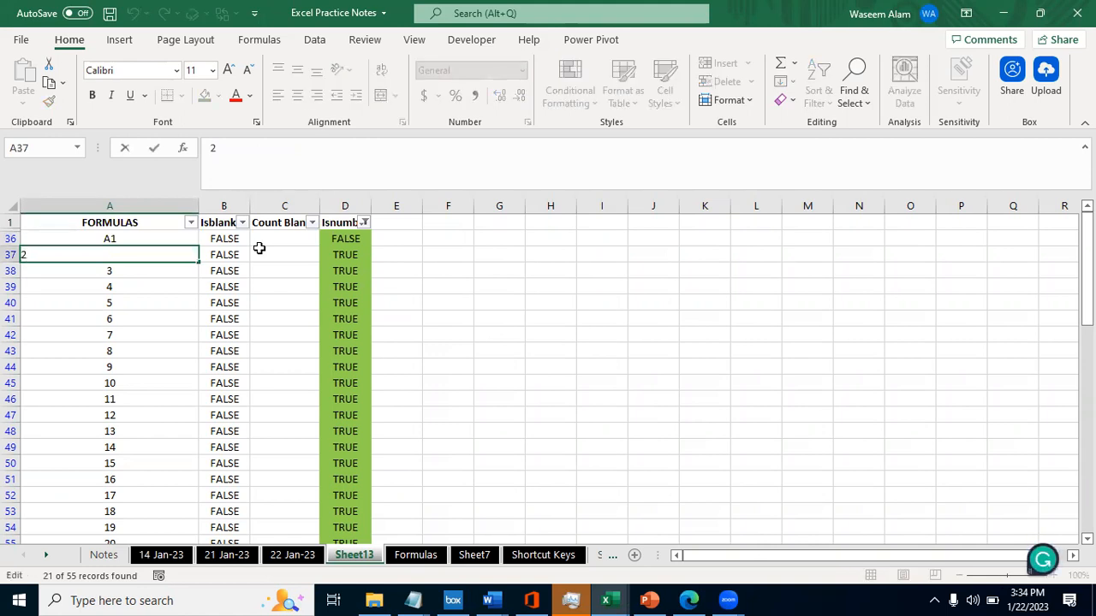
{"action": "type", "text": "'"}
{"action": "key", "text": "Tab"}
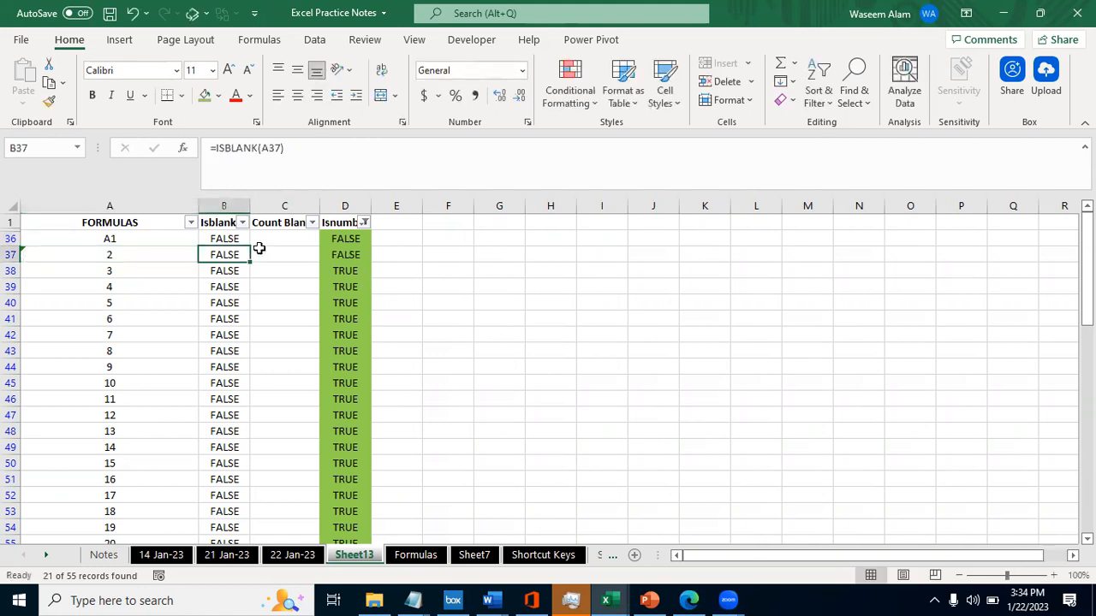
{"action": "key", "text": "Left"}
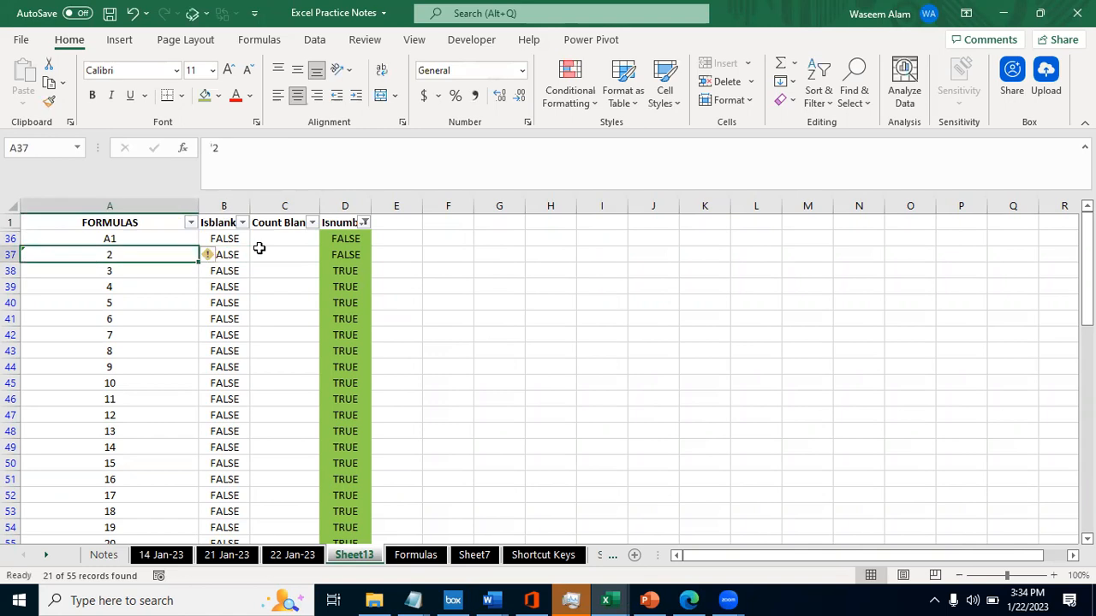
- Put a comma before the number in cell A38 so the entry reads ,3
{"action": "key", "text": "Down"}
{"action": "key", "text": "F2"}
{"action": "key", "text": "Home"}
{"action": "type", "text": ","}
{"action": "key", "text": "Tab"}
{"action": "key", "text": "Left"}
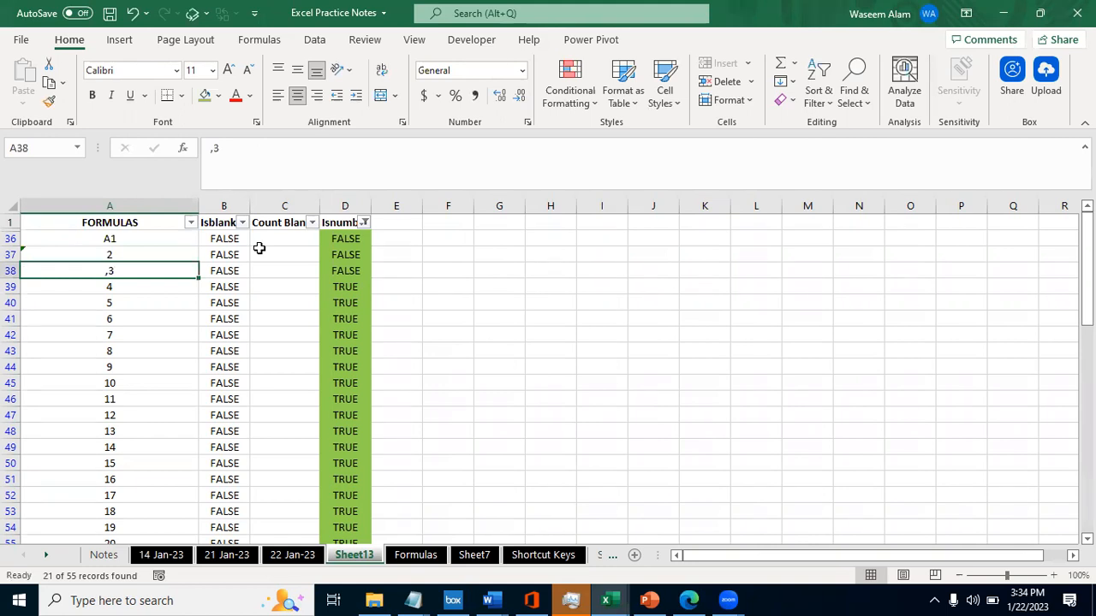
- Compare the altered entries in A36 to A38 with their ISNUMBER results in column D
{"action": "key", "text": "Right"}
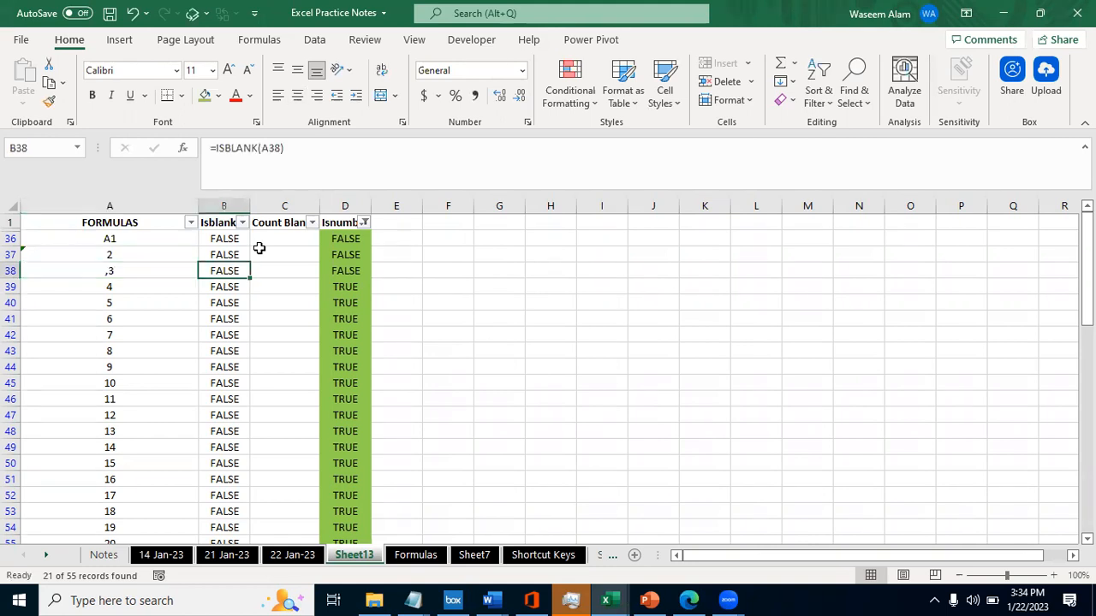
{"action": "key", "text": "Right"}
{"action": "key", "text": "Right"}
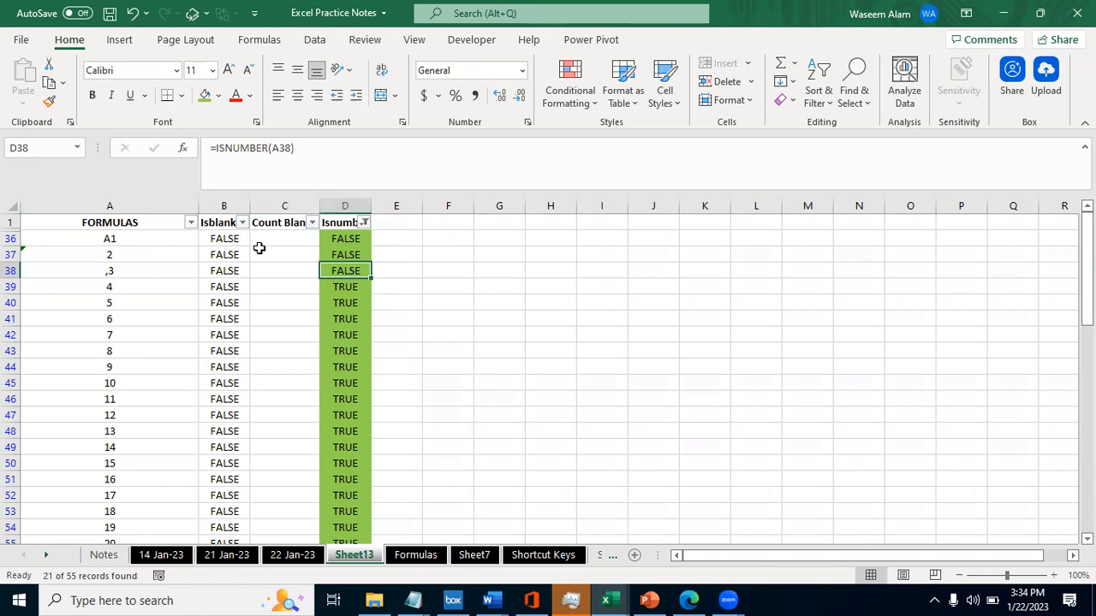
{"action": "key", "text": "Left"}
{"action": "key", "text": "Left"}
{"action": "key", "text": "Left"}
{"action": "key", "text": "Right"}
{"action": "key", "text": "Left"}
{"action": "key", "text": "Right"}
{"action": "key", "text": "Right"}
{"action": "key", "text": "Right"}
{"action": "key", "text": "Down"}
{"action": "key", "text": "Down"}
{"action": "key", "text": "Up"}
{"action": "key", "text": "Up"}
{"action": "key", "text": "Up"}
{"action": "key", "text": "Up"}
{"action": "key", "text": "Up"}
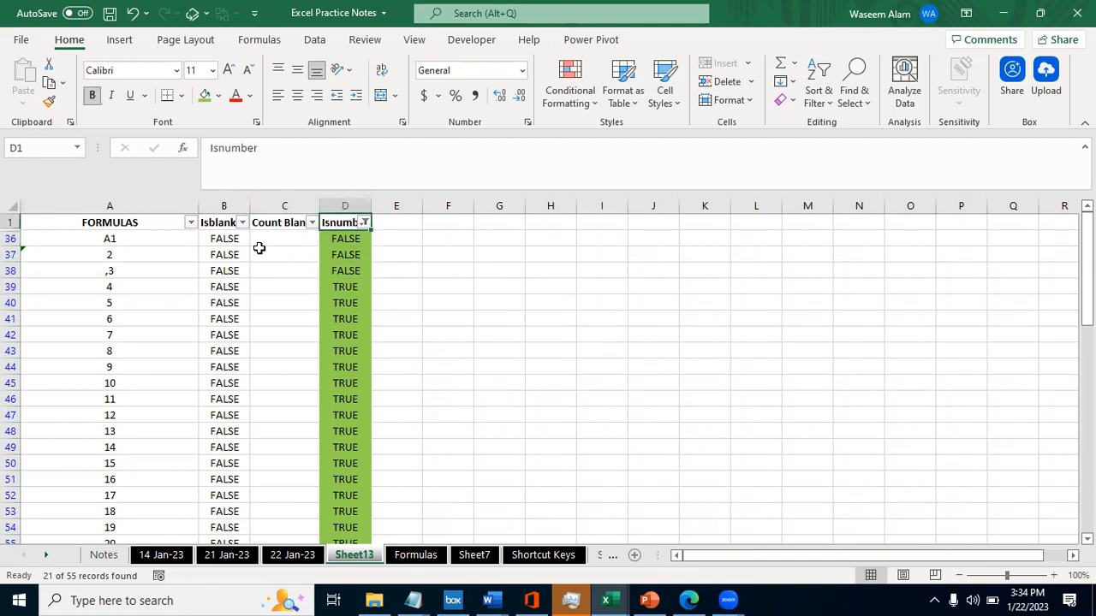
{"action": "key", "text": "Left"}
{"action": "key", "text": "Left"}
{"action": "key", "text": "Right"}
{"action": "key", "text": "Right"}
{"action": "key", "text": "Left"}
{"action": "key", "text": "Right"}
{"action": "key", "text": "Left"}
{"action": "key", "text": "Left"}
{"action": "key", "text": "Left"}
{"action": "key", "text": "Right"}
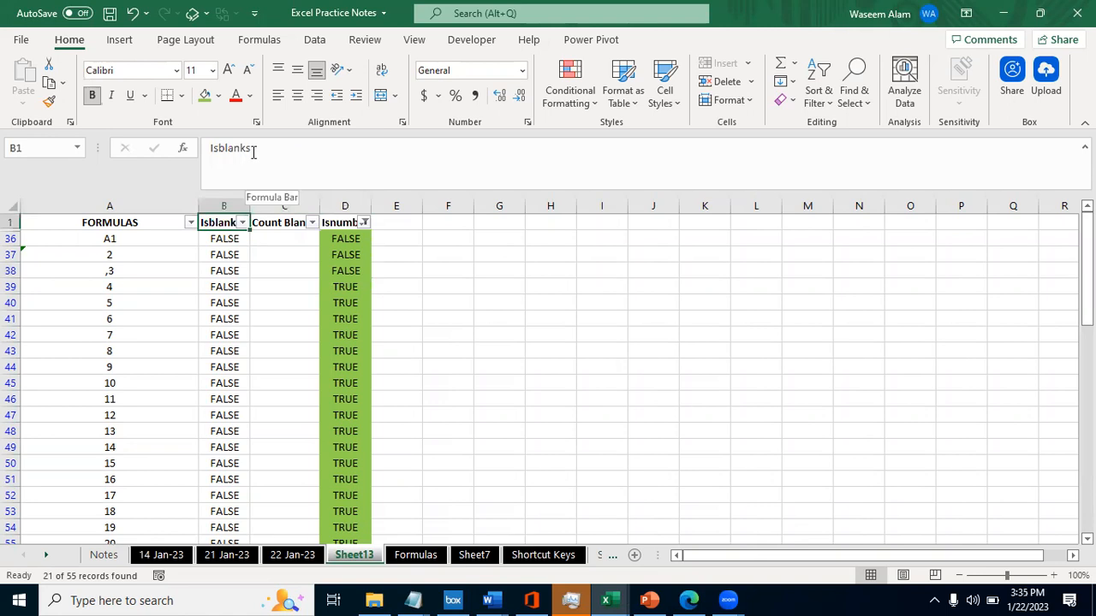
- Remove the filters from the header row to show all rows, and select the Isnumber heading in D1
{"action": "left_click", "coordinate": [327, 224]}
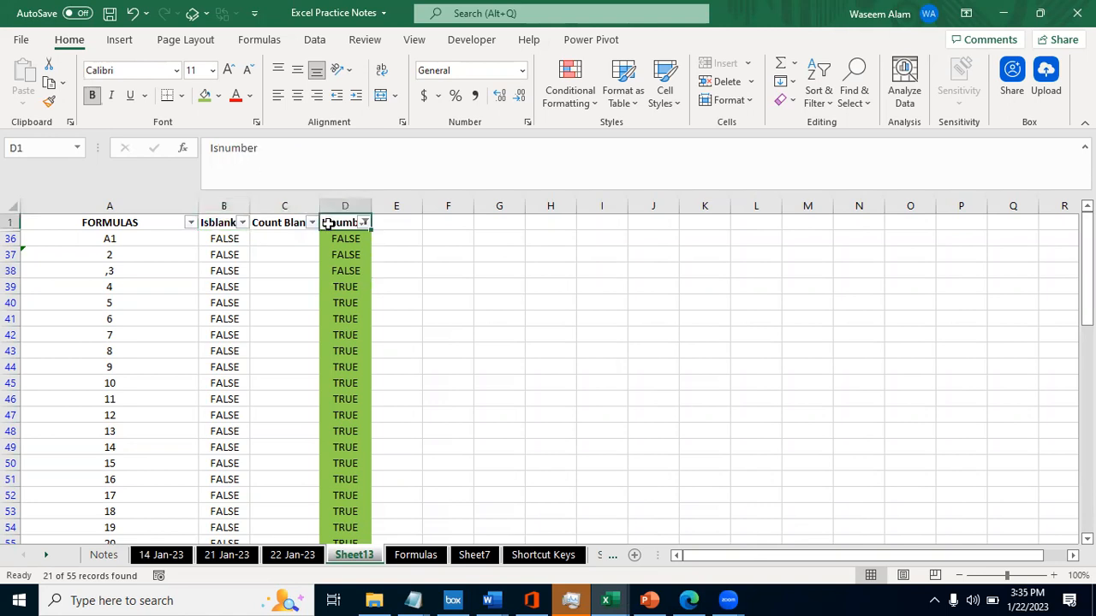
{"action": "key", "text": "ctrl+shift+l"}
{"action": "key", "text": "Down"}
{"action": "left_click", "coordinate": [327, 223]}
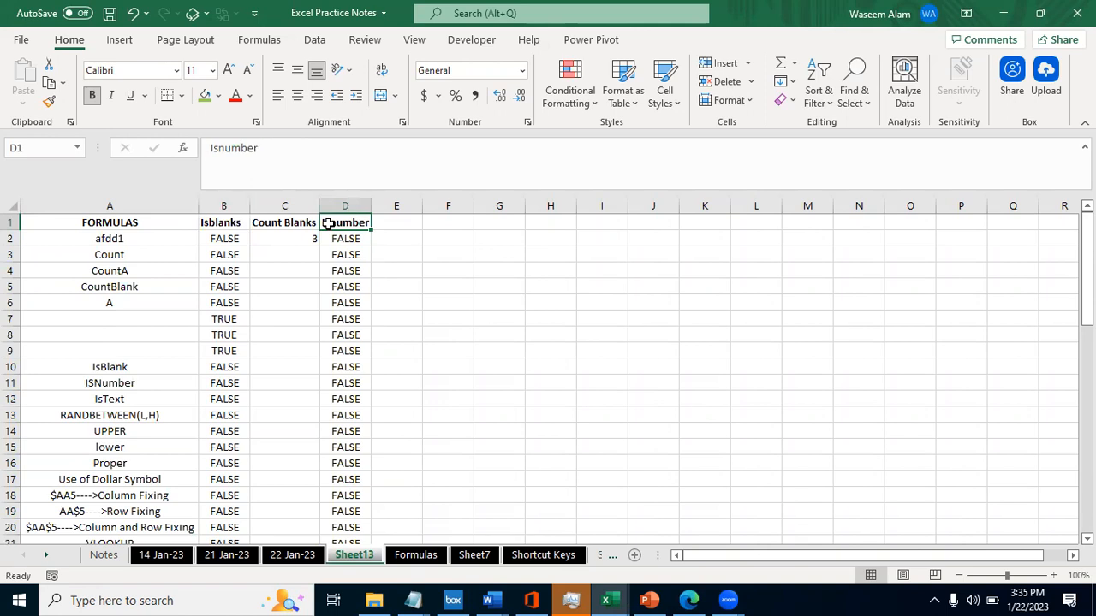
- Switch to File Explorer and open Hiring Manager (Target vs Actual) 18 Jan-23(New Template) from the folder PS Offer Hire as on 18 jan-23
{"action": "key", "text": "alt+Tab"}
{"action": "key", "text": "alt+Tab"}
{"action": "key", "text": "alt+Tab"}
{"action": "key", "text": "alt+Tab"}
{"action": "key", "text": "alt+Tab"}
{"action": "key", "text": "alt+Tab"}
{"action": "key", "text": "alt+Tab"}
{"action": "key", "text": "alt+Tab"}
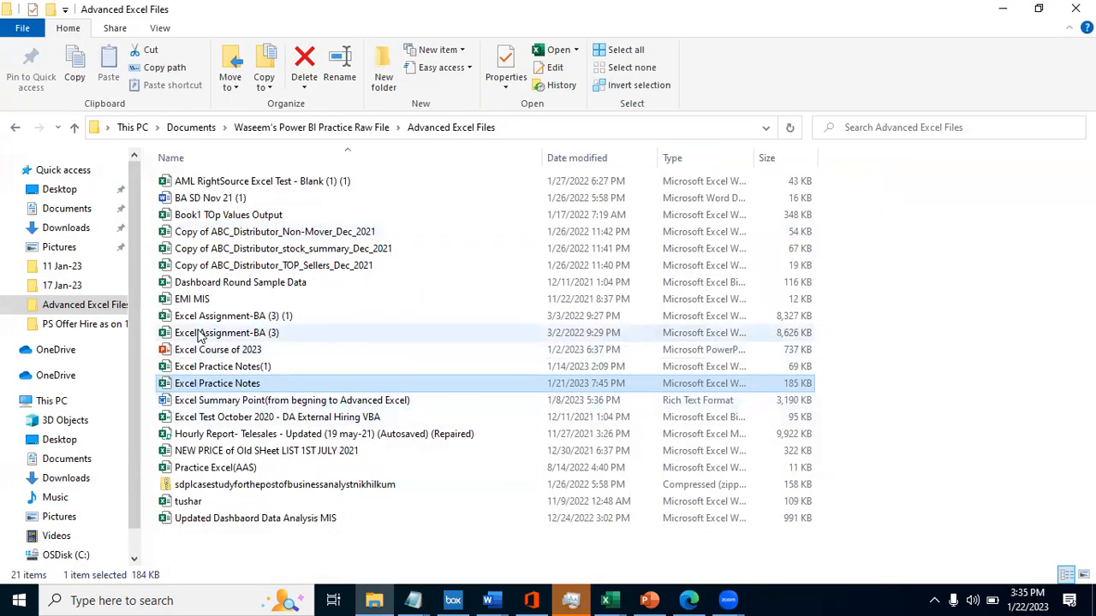
{"action": "left_click", "coordinate": [86, 324]}
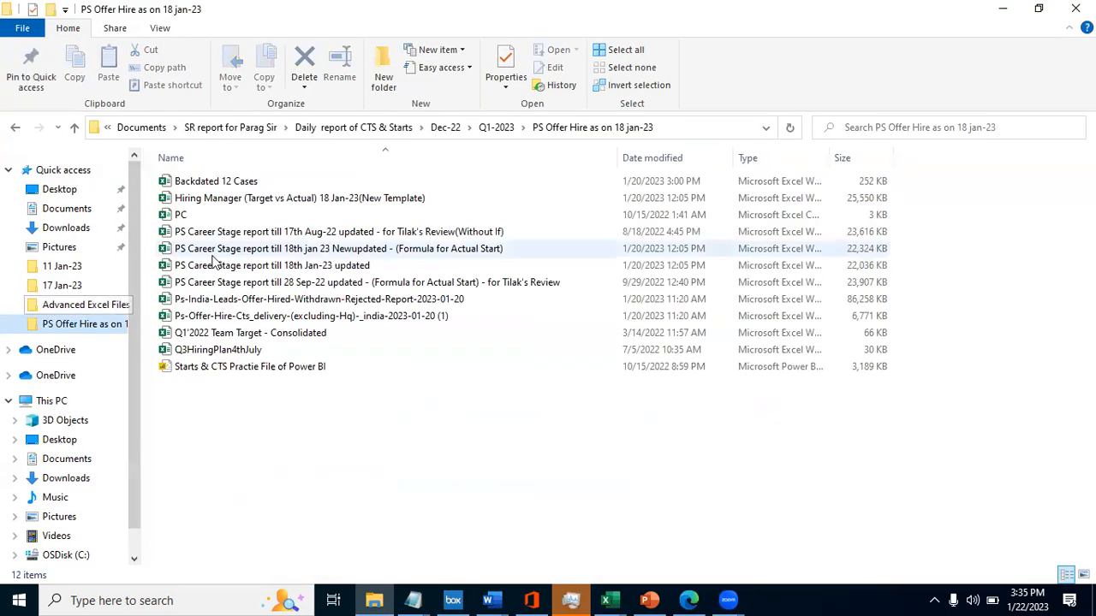
{"action": "left_click", "coordinate": [230, 200]}
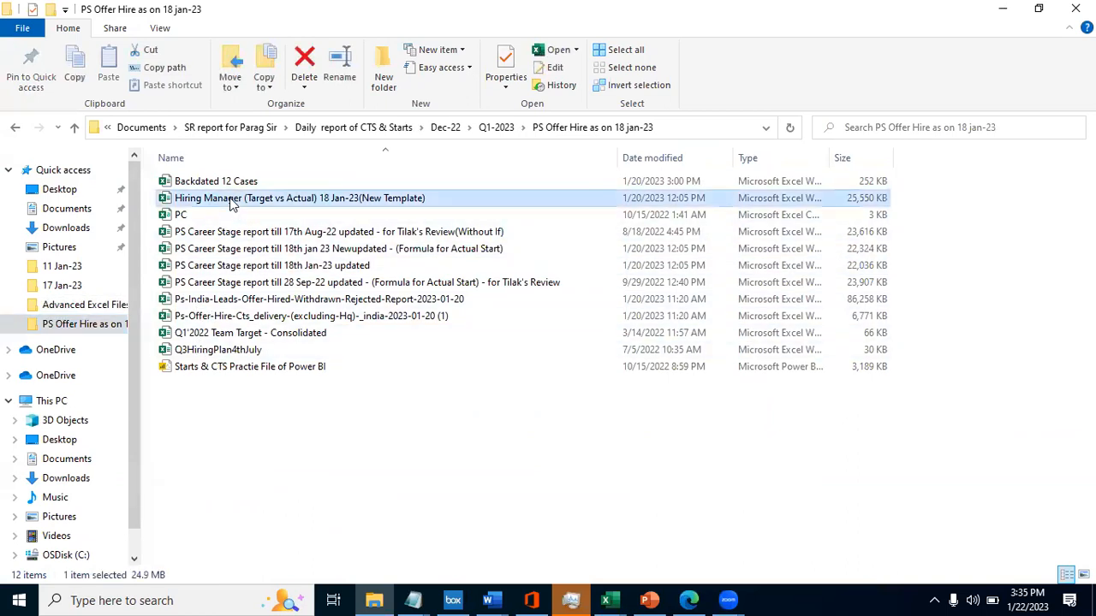
- Switch to the Hiring Manager (Target vs Actual) workbook and examine the Updated Recruiters Name formula in CE2 of the report sheet
{"action": "key", "text": "alt+Tab"}
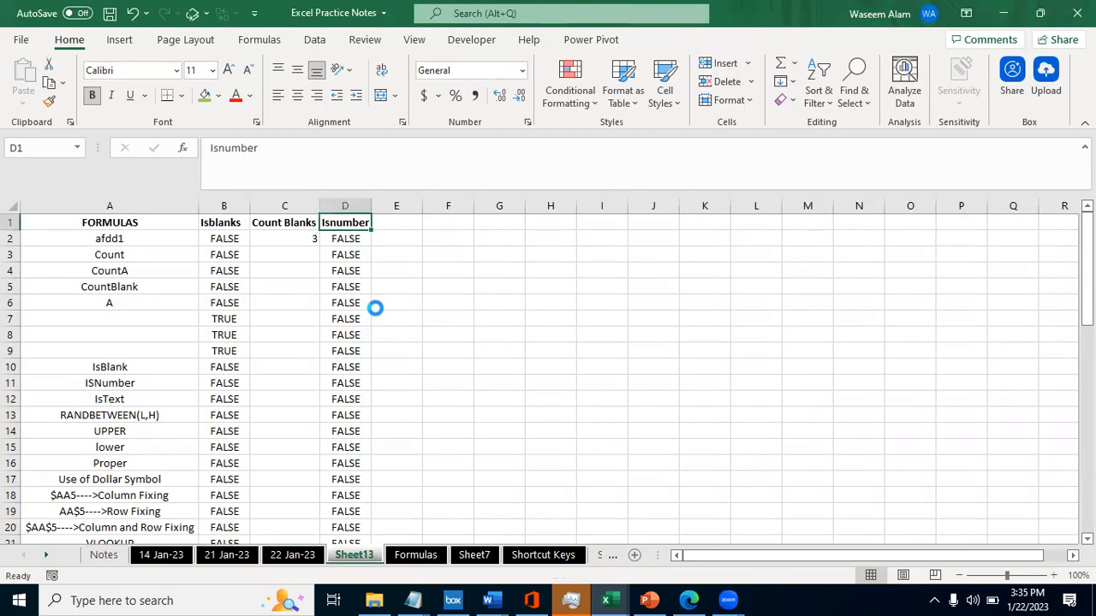
{"action": "left_click", "coordinate": [281, 241]}
{"action": "key", "text": "alt+Tab"}
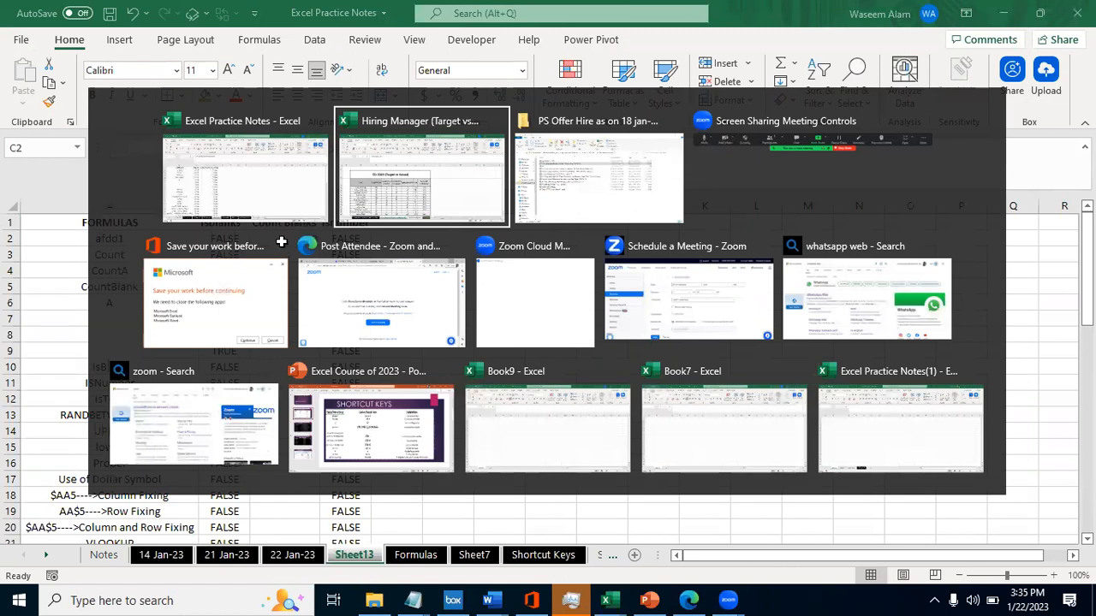
{"action": "key", "text": "ctrl+Page_Down"}
{"action": "key", "text": "ctrl+Page_Down"}
{"action": "key", "text": "ctrl+Page_Up"}
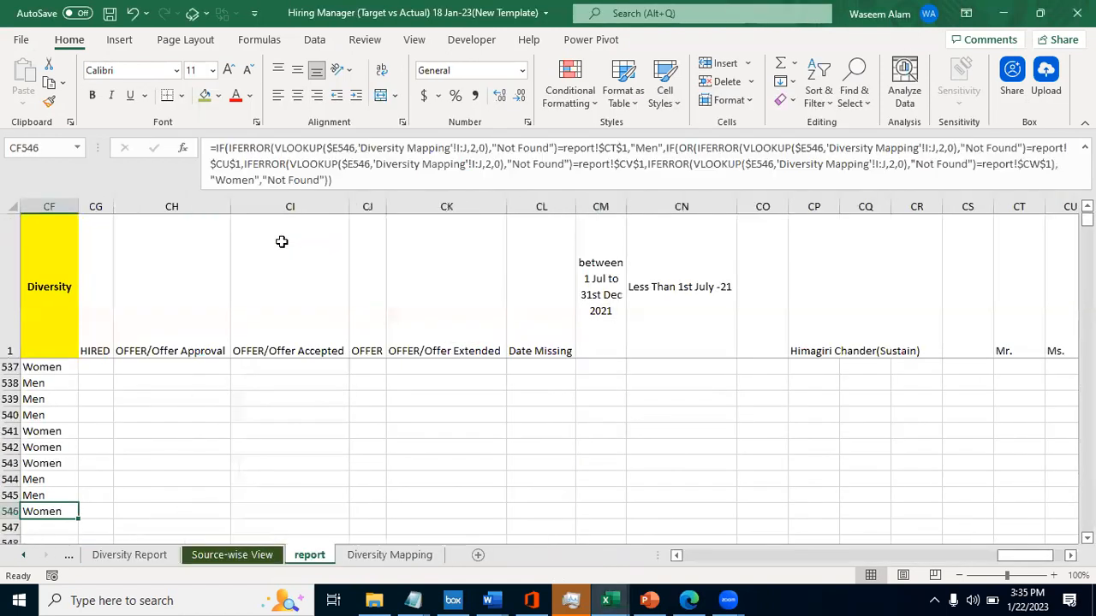
{"action": "key", "text": "Left"}
{"action": "key", "text": "ctrl+Up"}
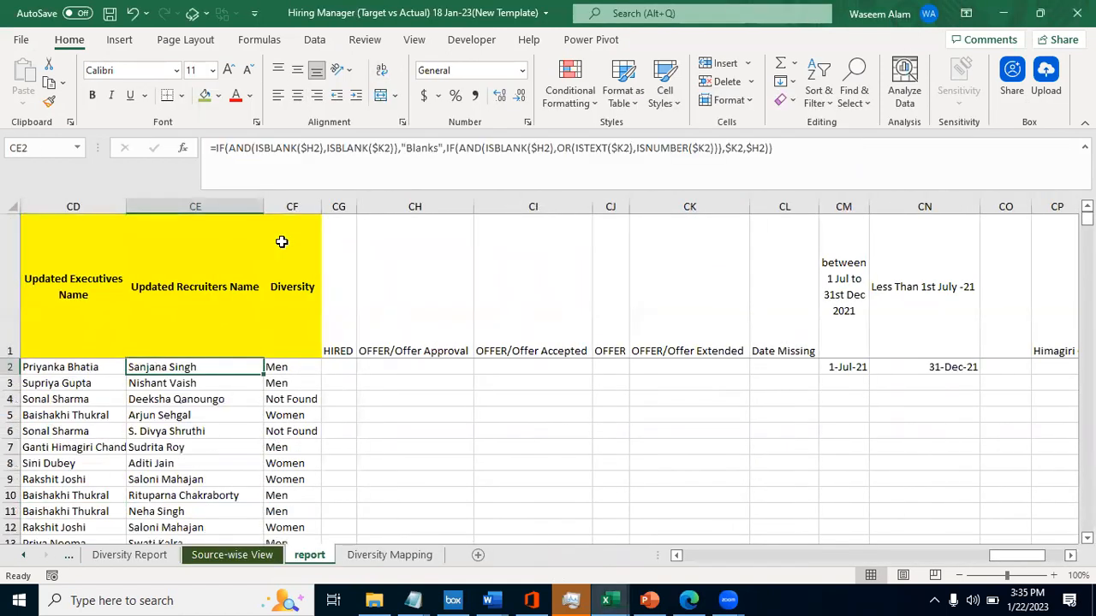
{"action": "key", "text": "alt+Tab"}
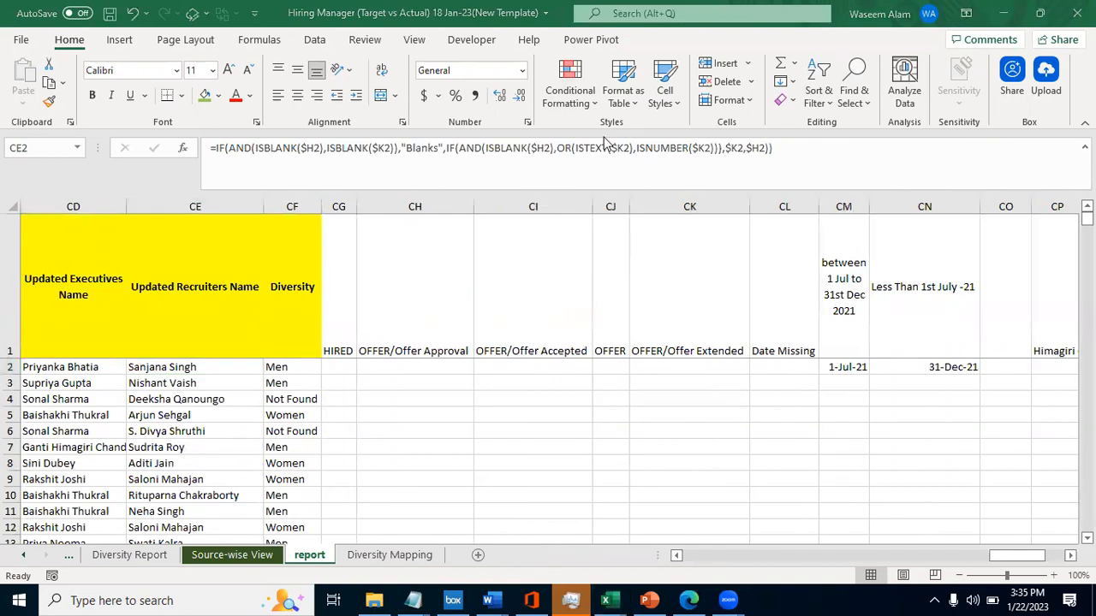
{"action": "left_click", "coordinate": [144, 369]}
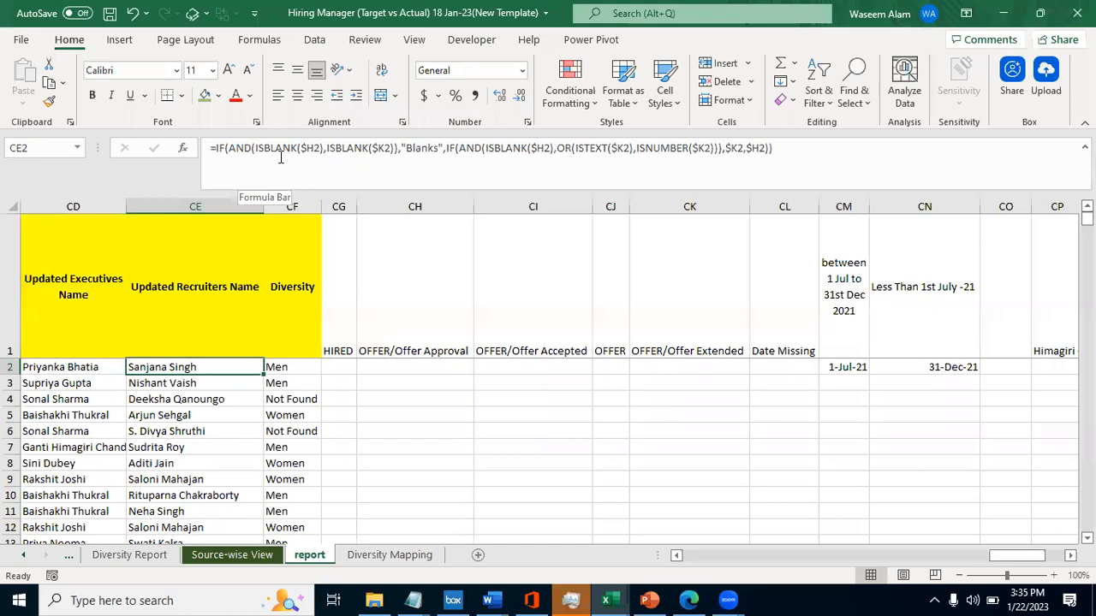
{"action": "key", "text": "alt+Tab"}
{"action": "key", "text": "alt+shift+Tab"}
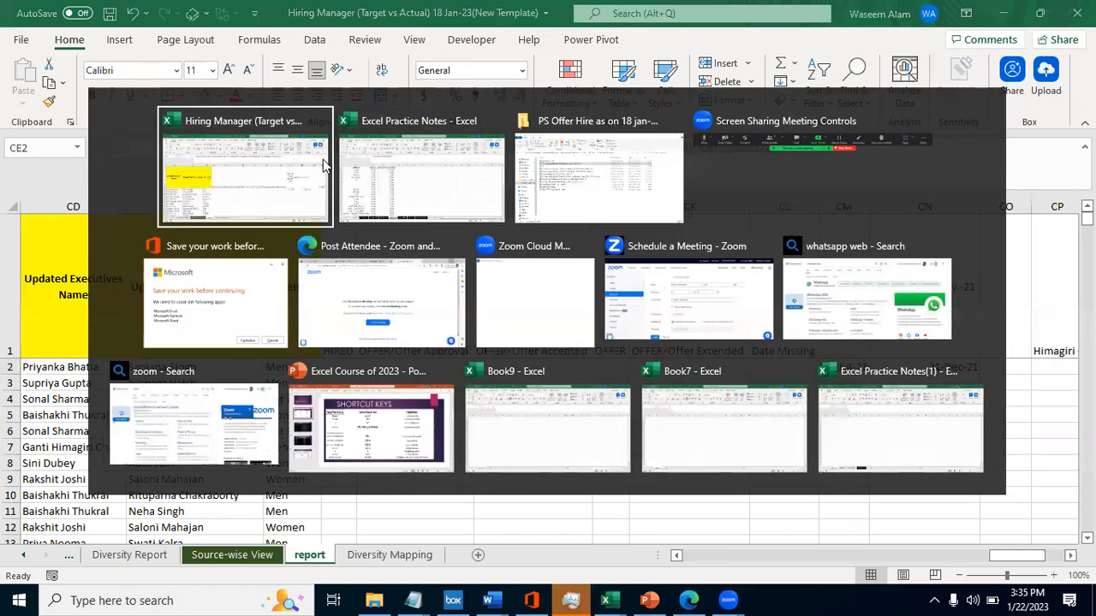
{"action": "key", "text": "alt+Tab"}
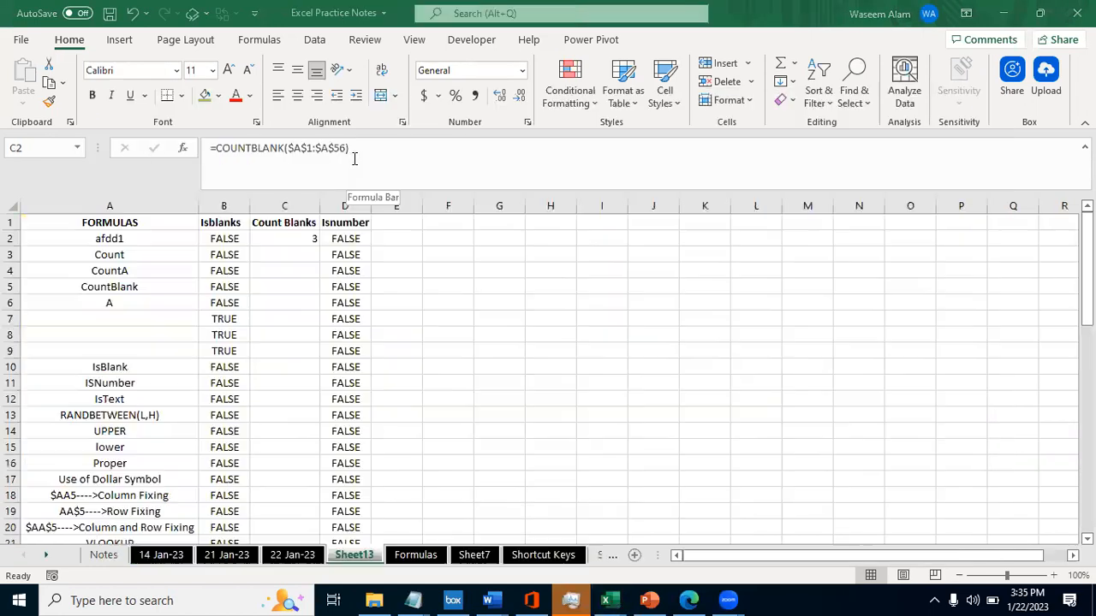
{"action": "key", "text": "alt+Tab"}
{"action": "key", "text": "alt+shift+Tab"}
{"action": "key", "text": "alt+Tab"}
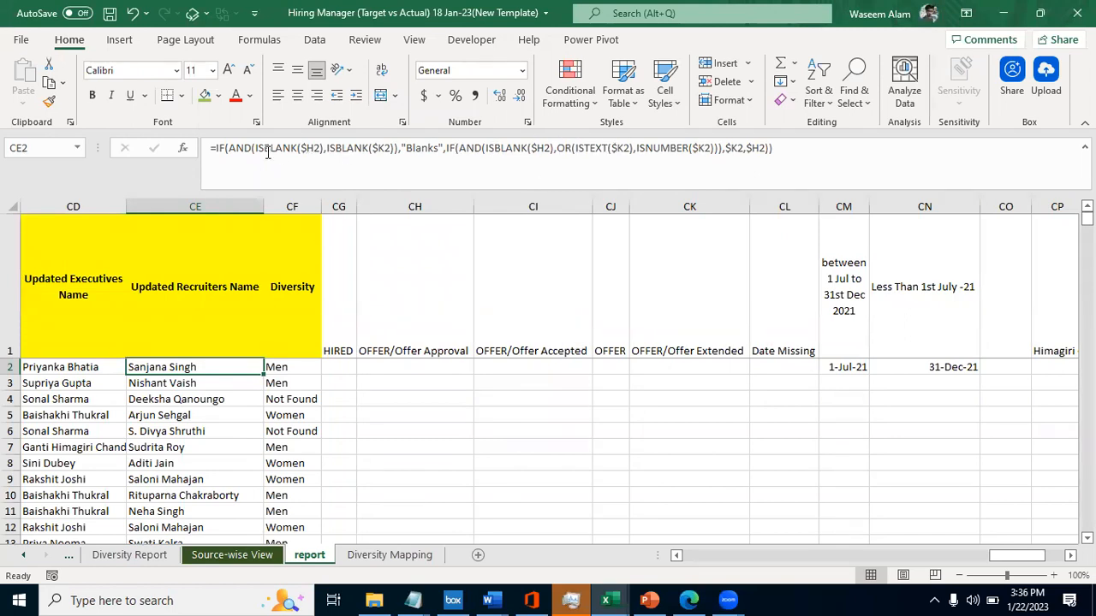
- Examine the row 2 formulas of the yellow-headed columns in the report sheet, from CD2 back to BV2
{"action": "key", "text": "Left"}
{"action": "key", "text": "Left"}
{"action": "key", "text": "Left"}
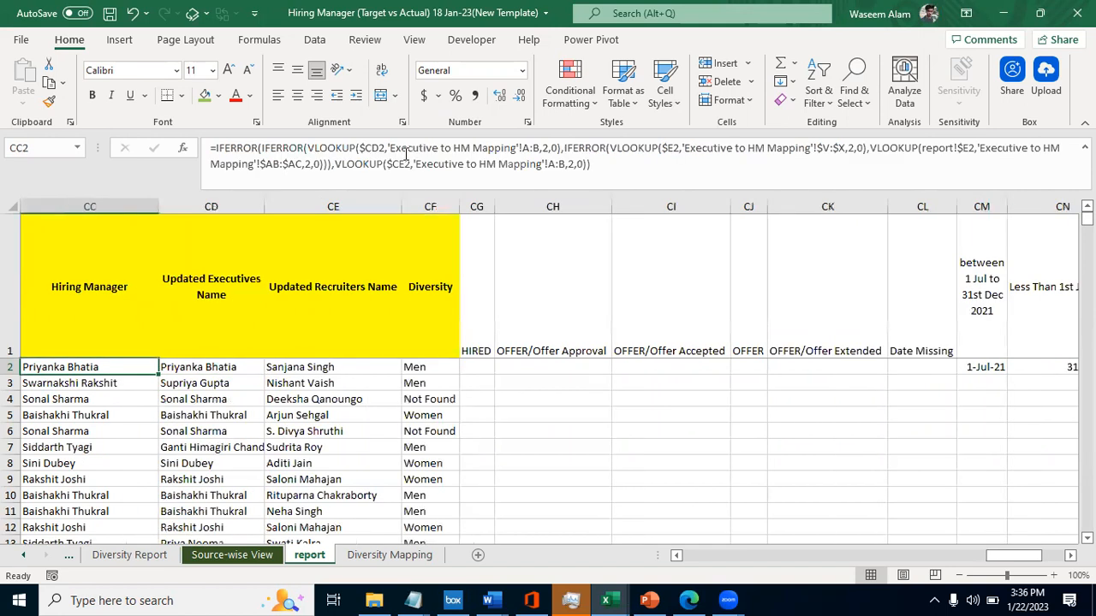
{"action": "key", "text": "Right"}
{"action": "key", "text": "Left"}
{"action": "key", "text": "Left"}
{"action": "key", "text": "Left"}
{"action": "key", "text": "Left"}
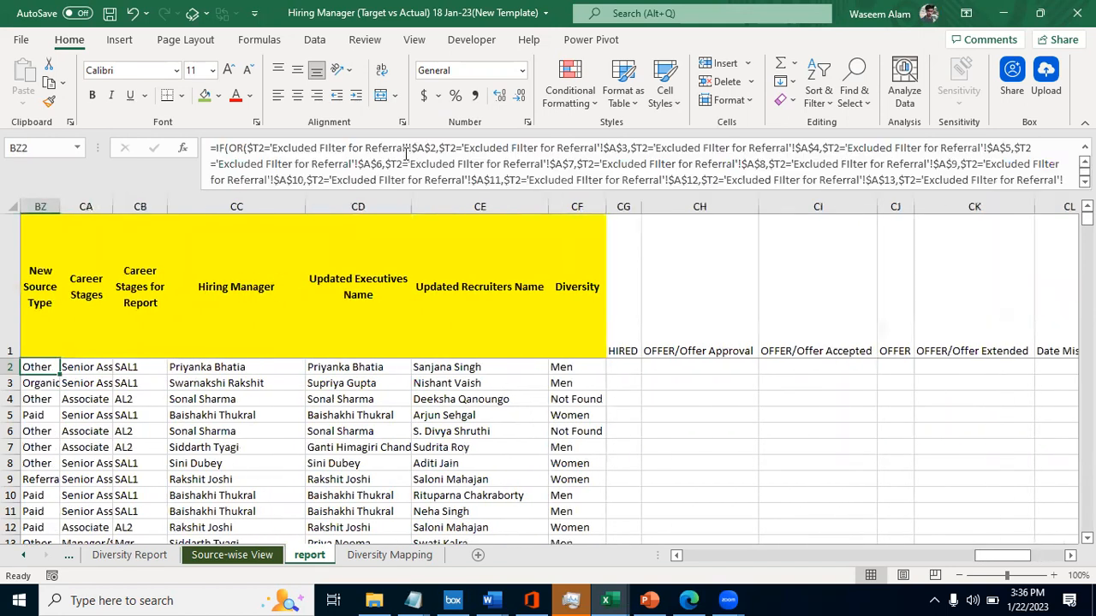
{"action": "key", "text": "Right"}
{"action": "key", "text": "Left"}
{"action": "key", "text": "Left"}
{"action": "key", "text": "Left"}
{"action": "key", "text": "Left"}
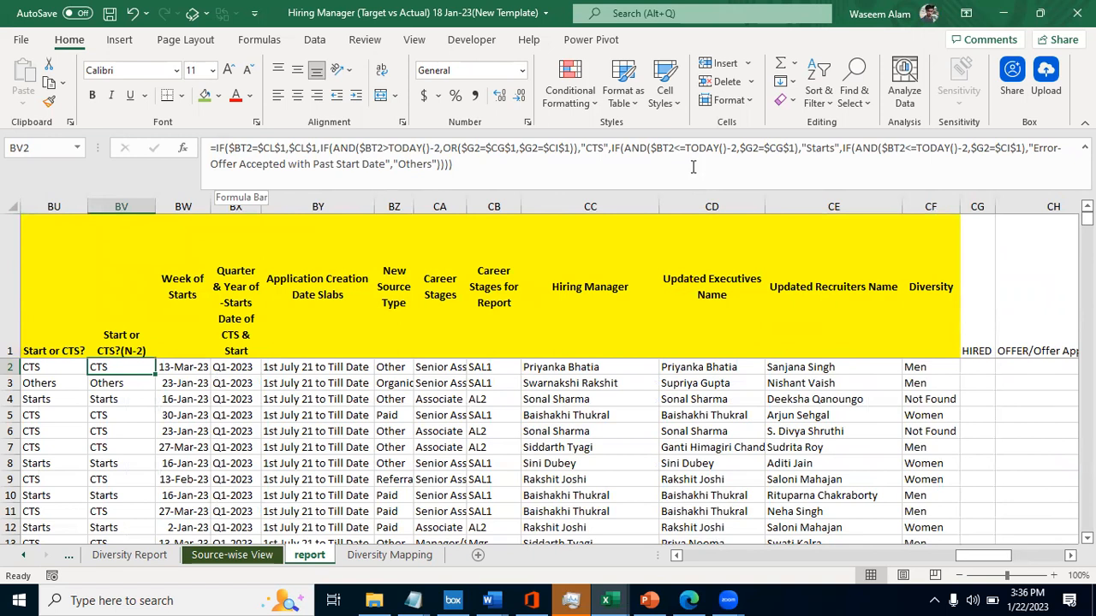
- Switch back to the Excel Practice Notes workbook and enter the heading ISTEXT in E1 of Sheet13
{"action": "key", "text": "alt+Tab"}
{"action": "key", "text": "alt+shift+Tab"}
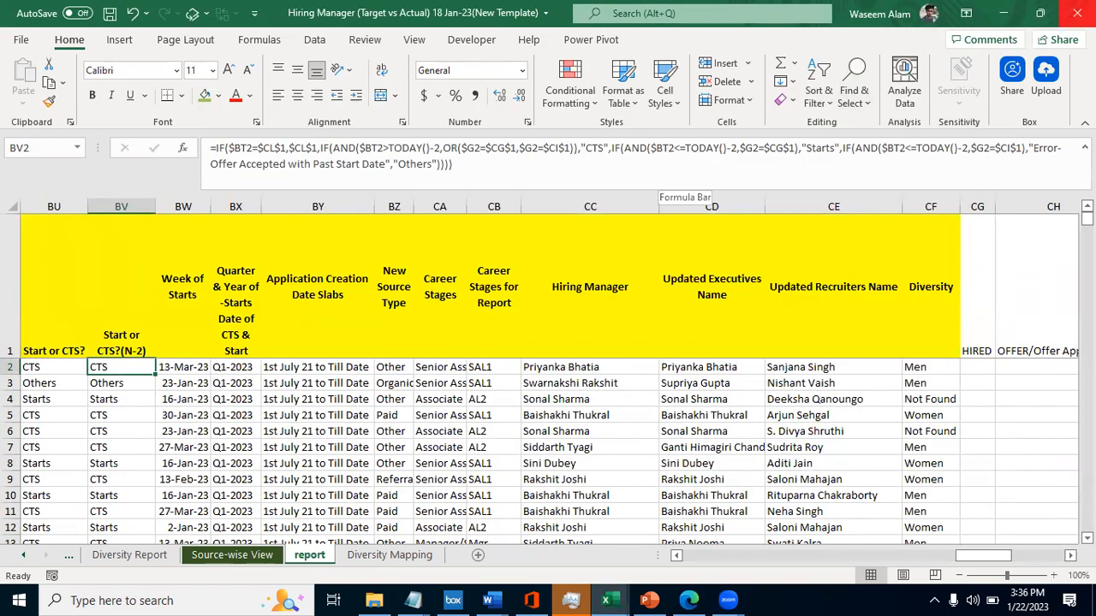
{"action": "key", "text": "alt+Tab"}
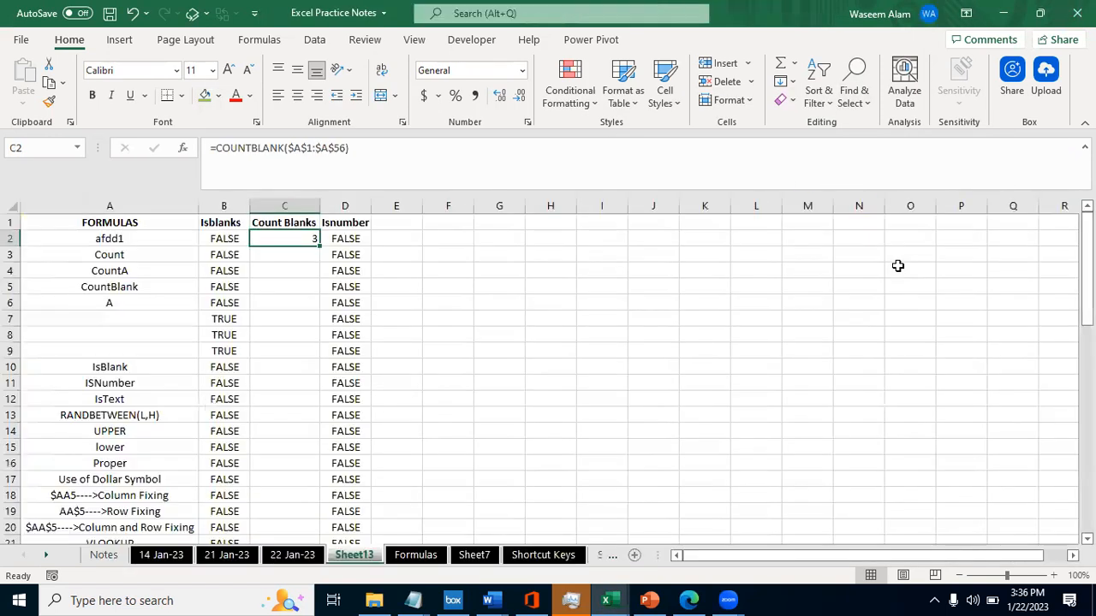
{"action": "key", "text": "Right"}
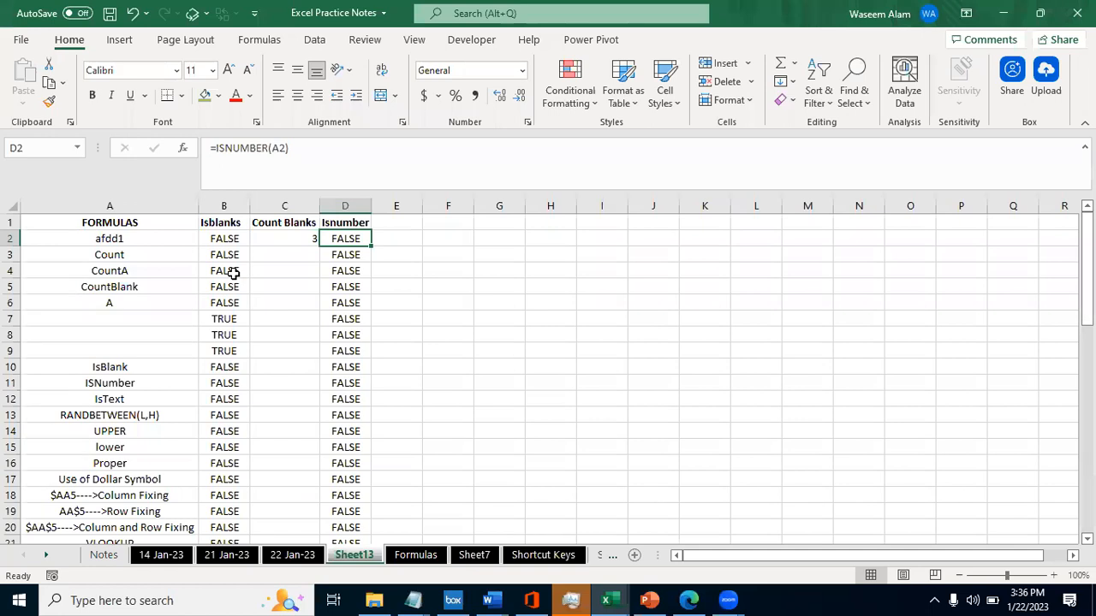
{"action": "key", "text": "Right"}
{"action": "key", "text": "Left"}
{"action": "key", "text": "Up"}
{"action": "key", "text": "Right"}
{"action": "type", "text": "ISTEXT"}
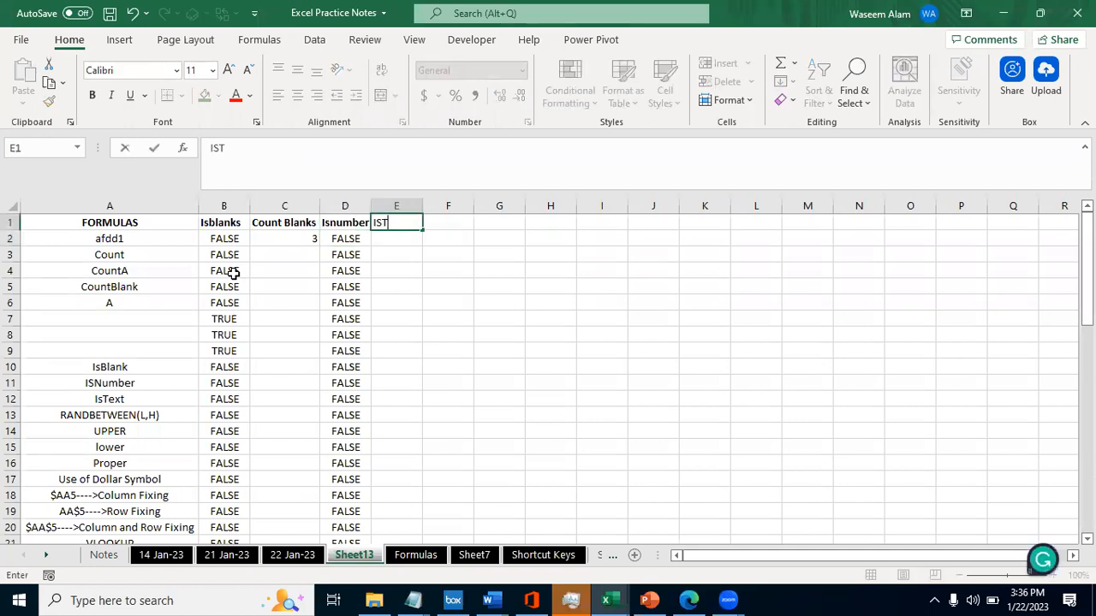
{"action": "key", "text": "Right"}
- Apply the formatting of the Isnumber heading in D1 to the ISTEXT heading in E1
{"action": "key", "text": "Left"}
{"action": "key", "text": "Left"}
{"action": "key", "text": "ctrl+c"}
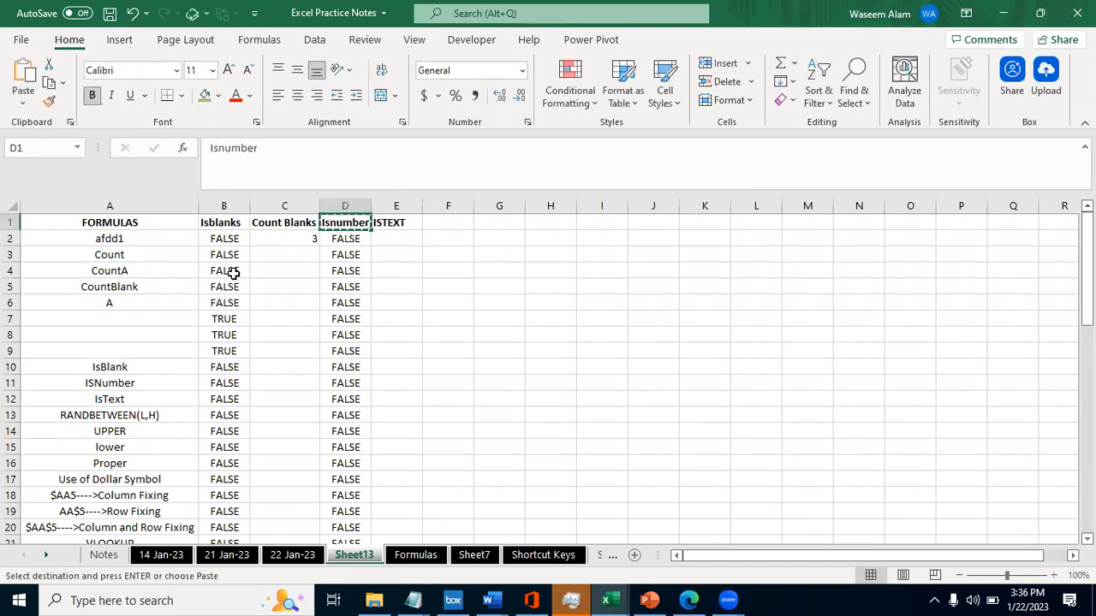
{"action": "key", "text": "Right"}
{"action": "key", "text": "ctrl+c"}
{"action": "key", "text": "ctrl+alt+v"}
{"action": "key", "text": "Return"}
{"action": "key", "text": "Escape"}
{"action": "key", "text": "Left"}
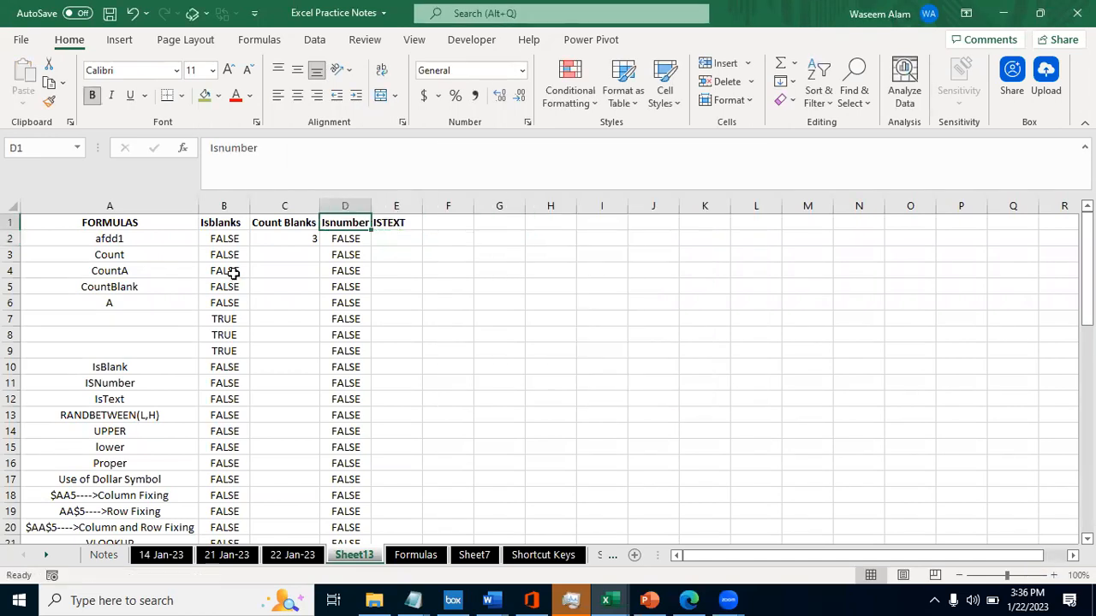
- Enter the formula =ISTEXT(A2) in E2 under the ISTEXT heading
{"action": "key", "text": "Right"}
{"action": "key", "text": "Down"}
{"action": "type", "text": "=ite"}
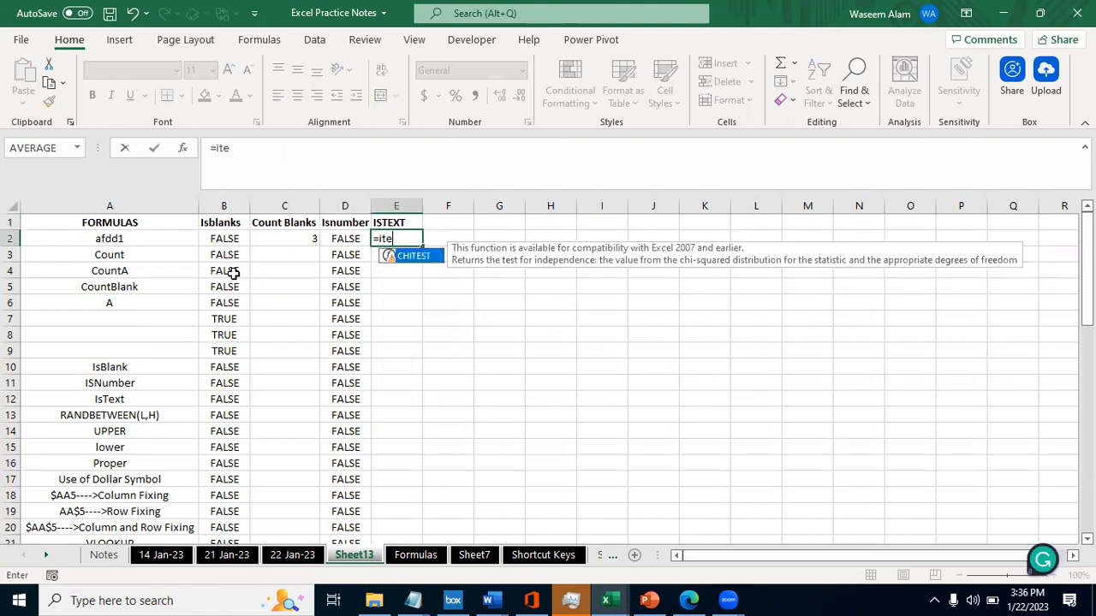
{"action": "key", "text": "BackSpace"}
{"action": "key", "text": "BackSpace"}
{"action": "type", "text": "st"}
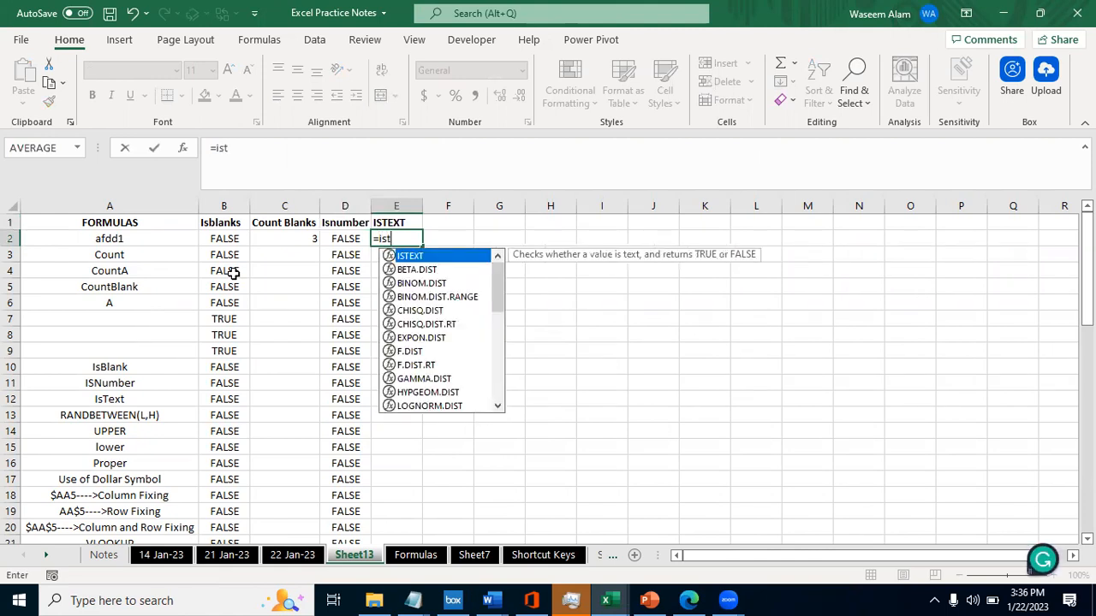
{"action": "key", "text": "Tab"}
{"action": "key", "text": "BackSpace"}
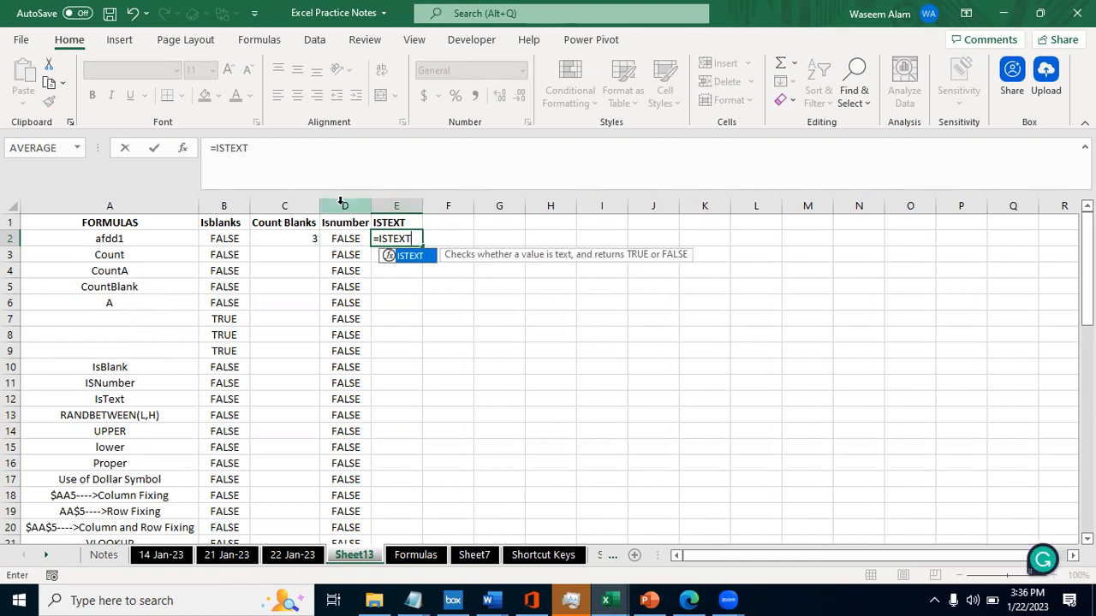
{"action": "type", "text": "("}
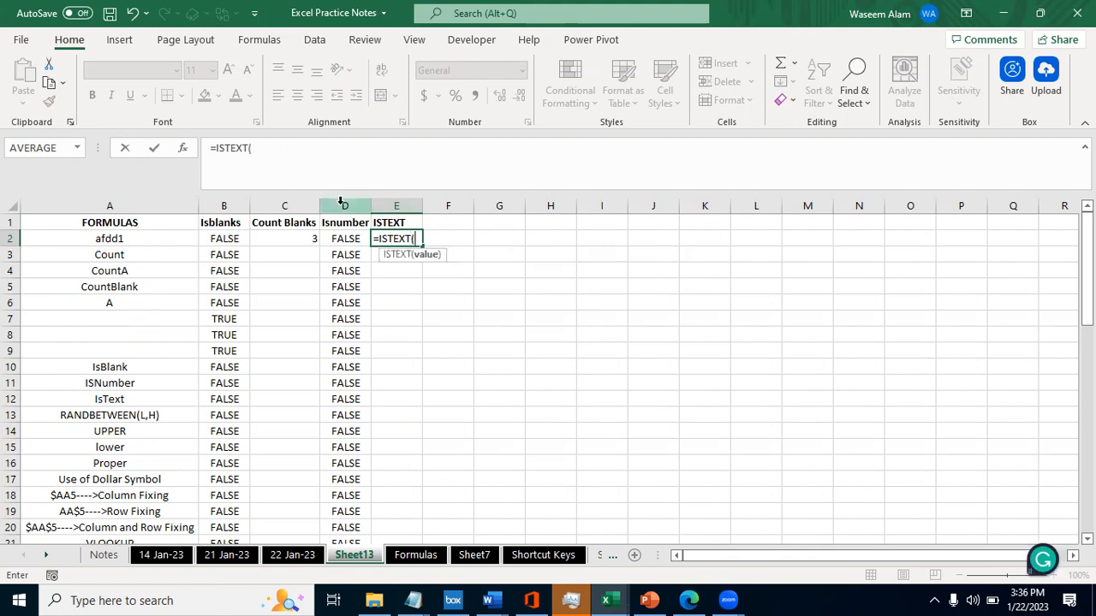
{"action": "left_click", "coordinate": [129, 249]}
{"action": "left_click", "coordinate": [109, 237]}
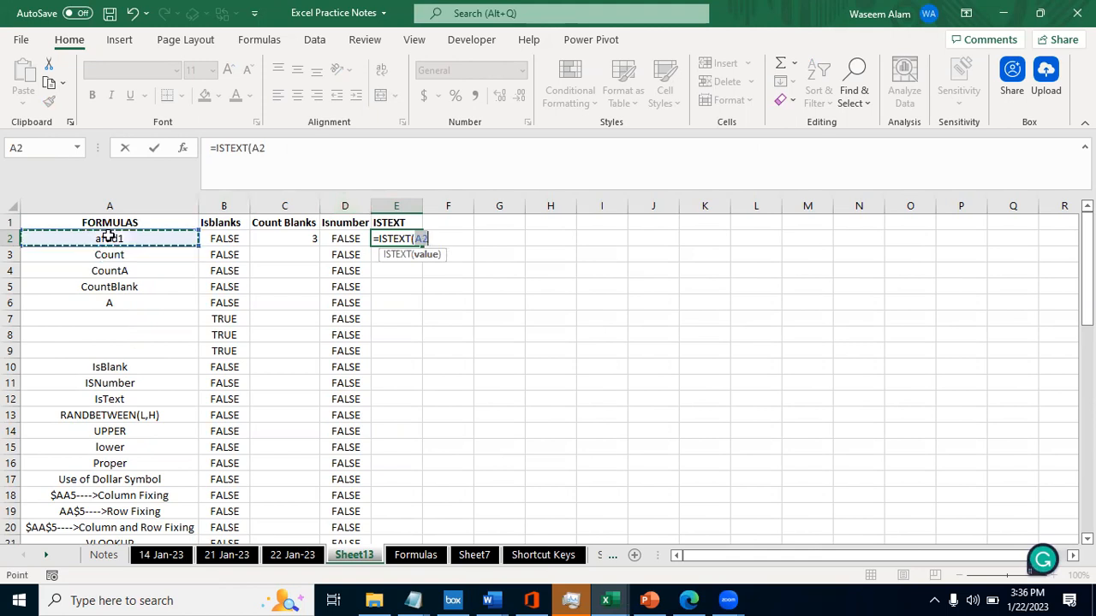
{"action": "type", "text": ")"}
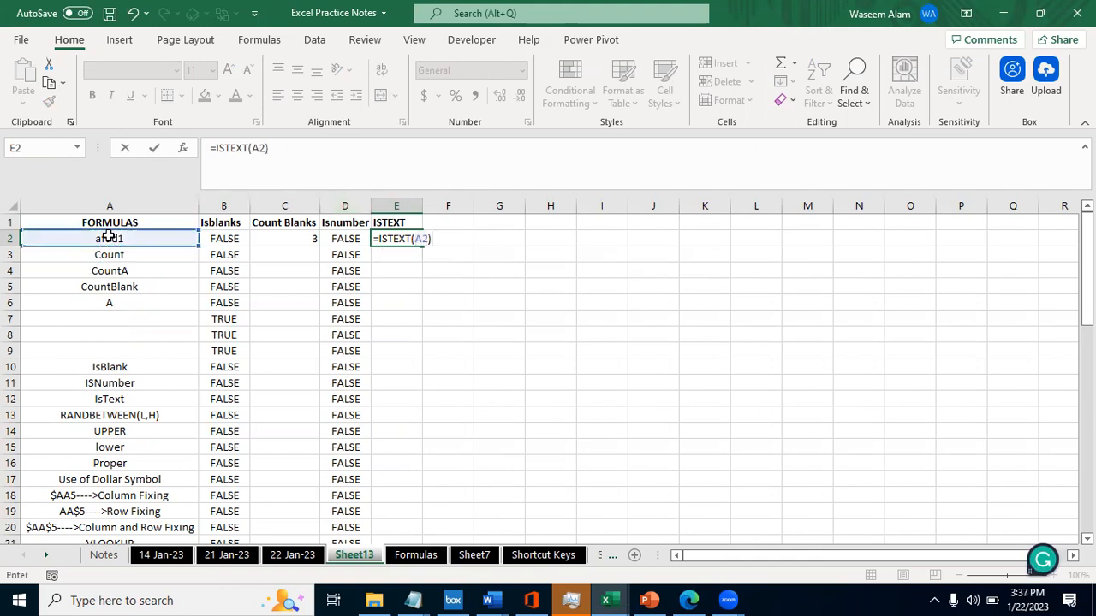
{"action": "key", "text": "Return"}
- Append 232232 to the entry in A2 so it reads afdd1232232, and check its ISTEXT result in E2
{"action": "key", "text": "Left"}
{"action": "key", "text": "Up"}
{"action": "key", "text": "Left"}
{"action": "key", "text": "Left"}
{"action": "key", "text": "Left"}
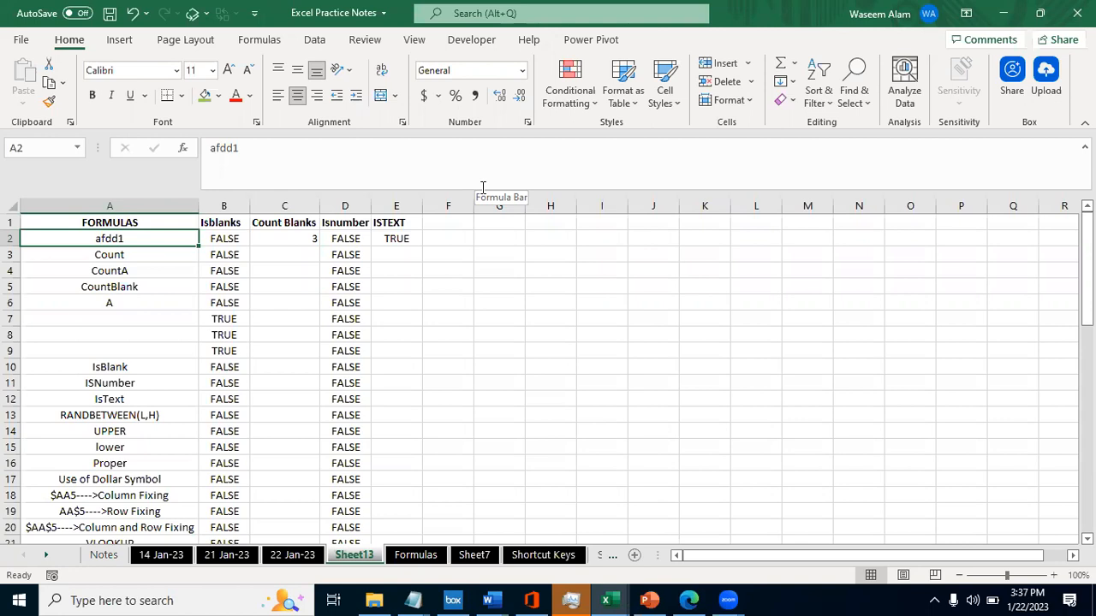
{"action": "left_click", "coordinate": [483, 187]}
{"action": "type", "text": "232232"}
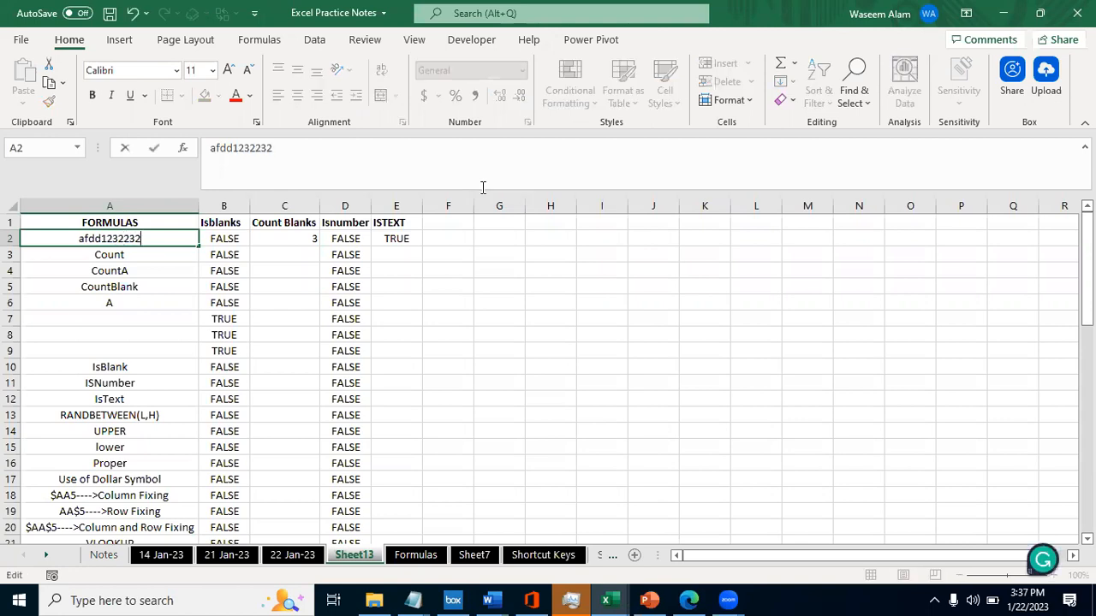
{"action": "key", "text": "Tab"}
{"action": "key", "text": "Right"}
{"action": "key", "text": "Right"}
{"action": "key", "text": "Right"}
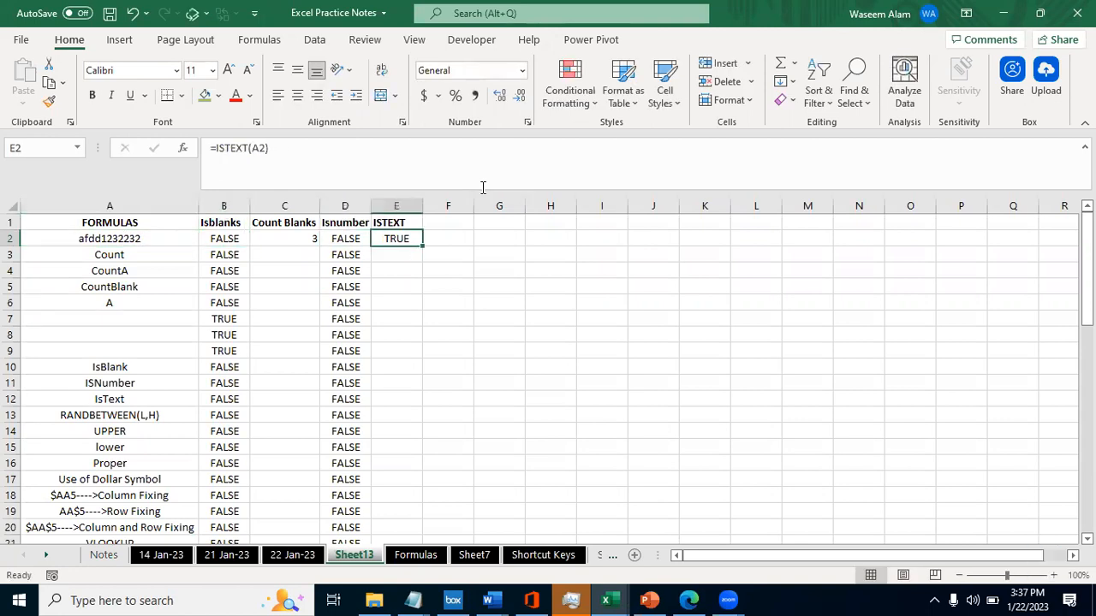
- Delete the letters afdd from the entry in A2 so only the number 1232232 remains
{"action": "key", "text": "Left"}
{"action": "key", "text": "Left"}
{"action": "key", "text": "Left"}
{"action": "key", "text": "Left"}
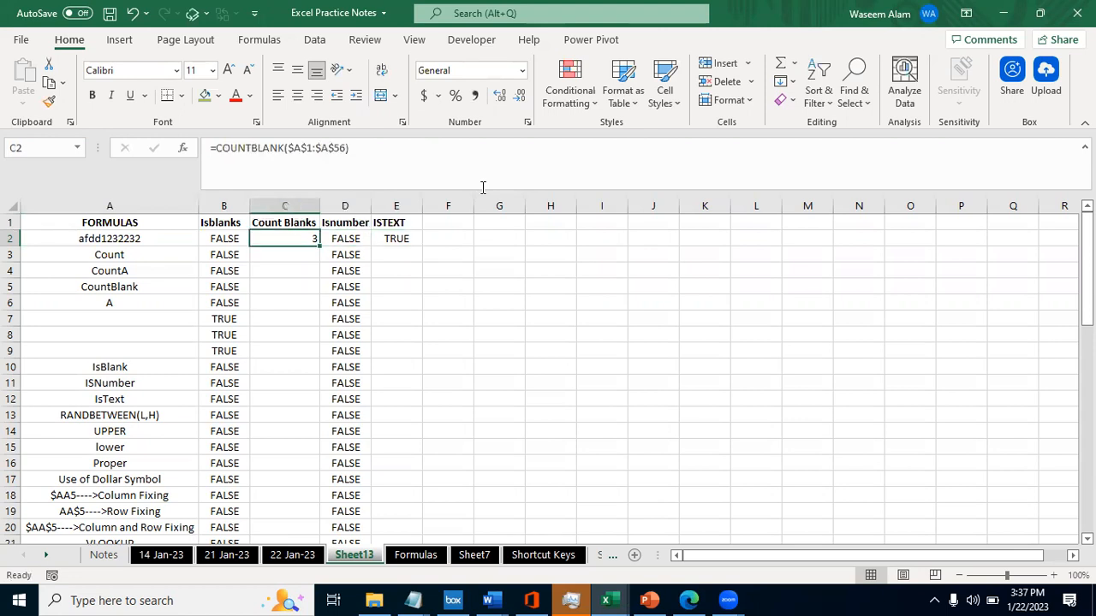
{"action": "double_click", "coordinate": [116, 242]}
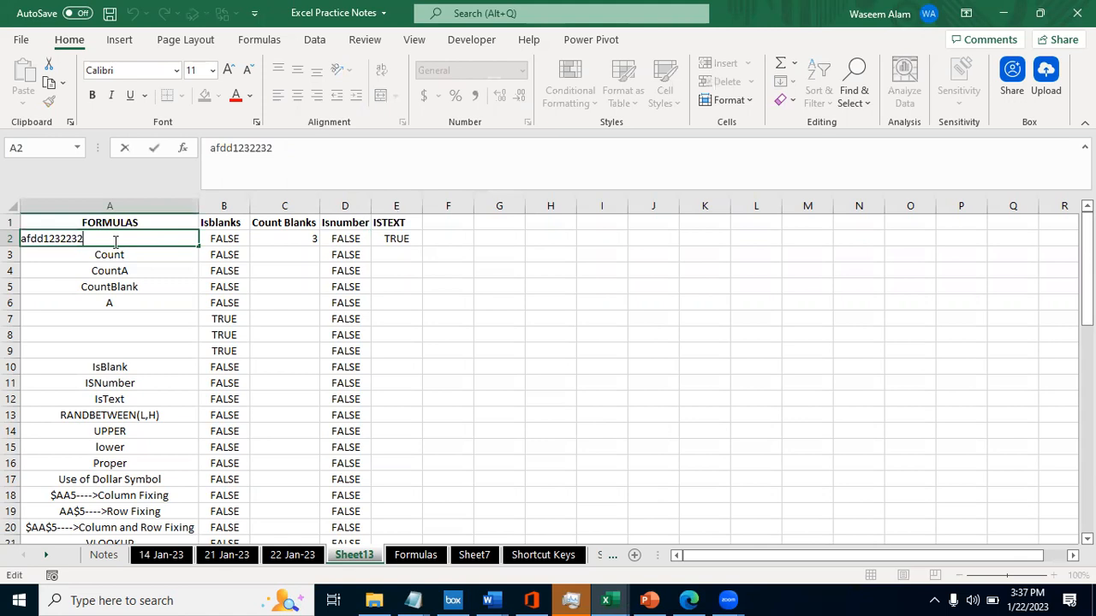
{"action": "key", "text": "Left"}
{"action": "key", "text": "Left"}
{"action": "key", "text": "Left"}
{"action": "key", "text": "Left"}
{"action": "key", "text": "Left"}
{"action": "key", "text": "Left"}
{"action": "key", "text": "Left"}
{"action": "key", "text": "Left"}
{"action": "key", "text": "Left"}
{"action": "key", "text": "Left"}
{"action": "key", "text": "Right"}
{"action": "key", "text": "Right"}
{"action": "key", "text": "Right"}
{"action": "key", "text": "BackSpace"}
{"action": "key", "text": "BackSpace"}
{"action": "key", "text": "BackSpace"}
{"action": "key", "text": "BackSpace"}
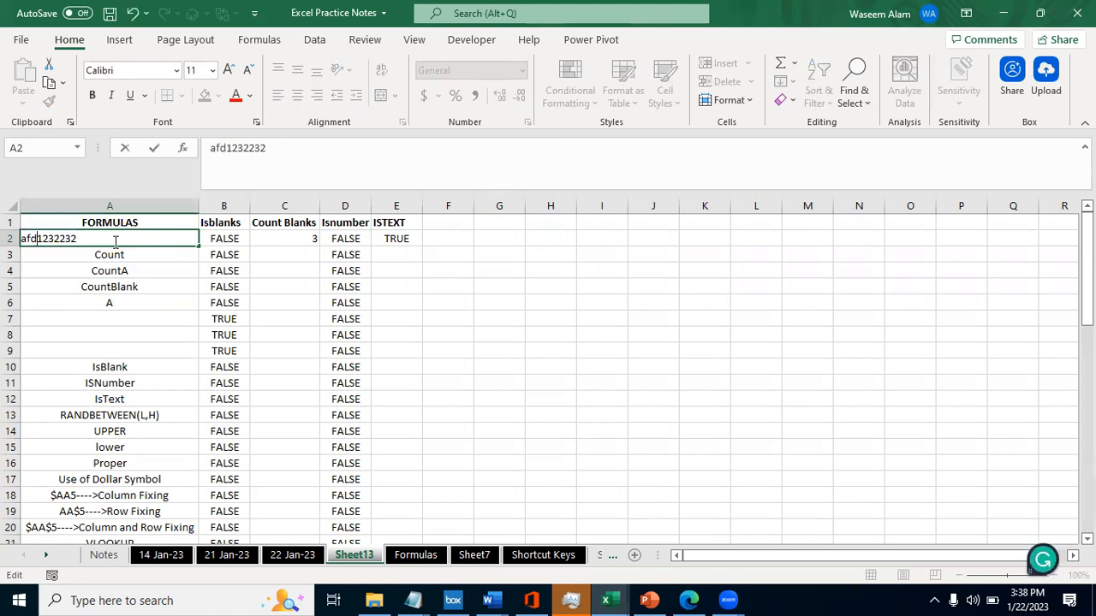
{"action": "key", "text": "ctrl+Return"}
{"action": "key", "text": "Down"}
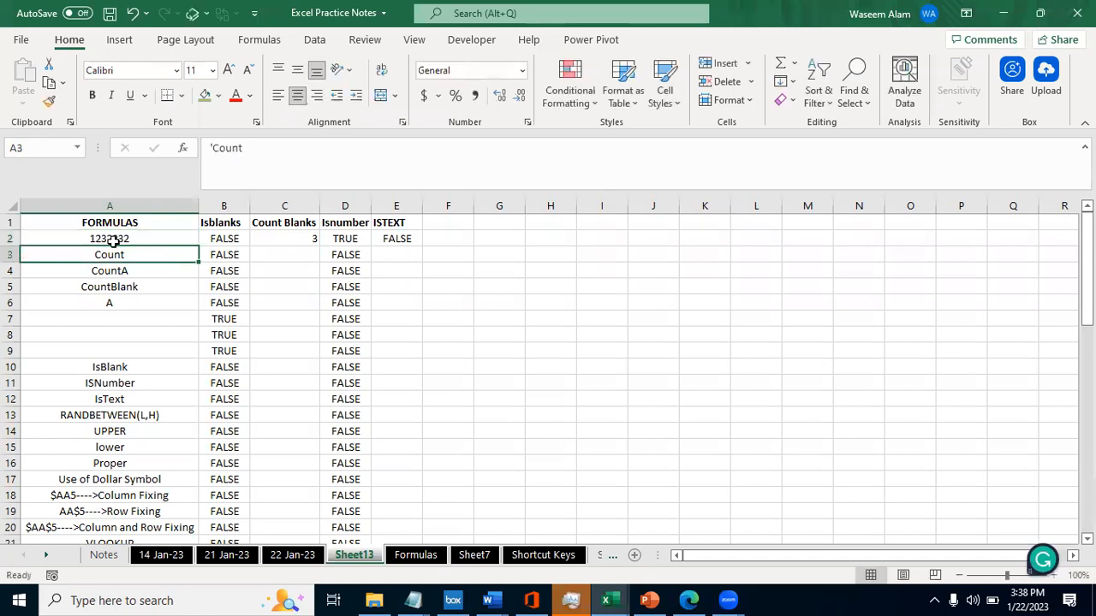
- Compare the ISBLANK, ISNUMBER and ISTEXT results in row 2 with the numeric entry in A2
{"action": "key", "text": "Up"}
{"action": "key", "text": "Right"}
{"action": "key", "text": "Right"}
{"action": "key", "text": "Right"}
{"action": "key", "text": "Right"}
{"action": "key", "text": "Left"}
{"action": "key", "text": "Right"}
{"action": "key", "text": "Left"}
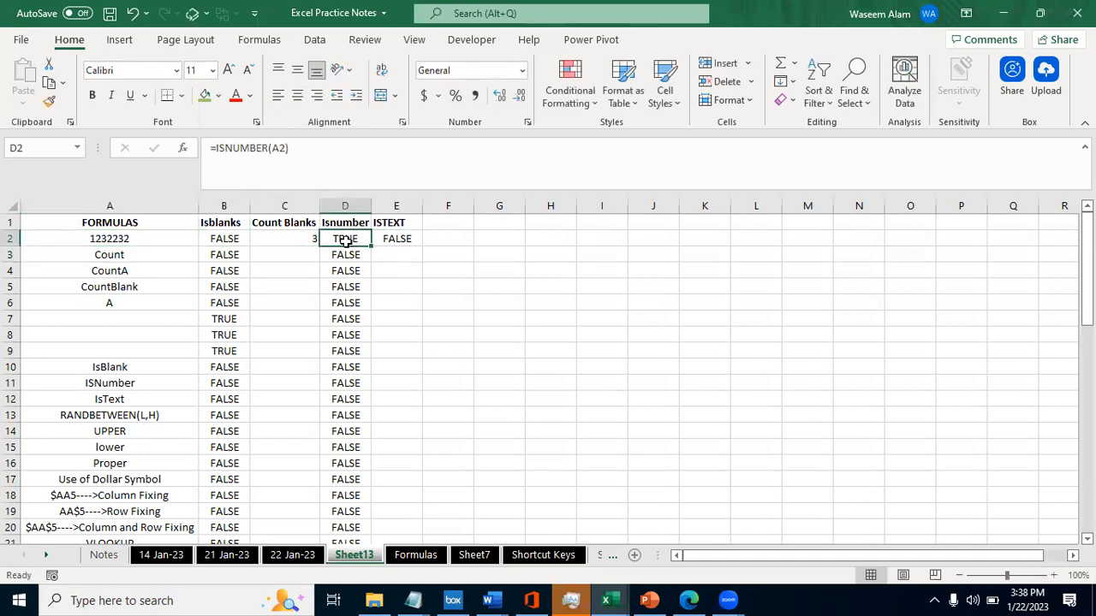
{"action": "left_click", "coordinate": [220, 238]}
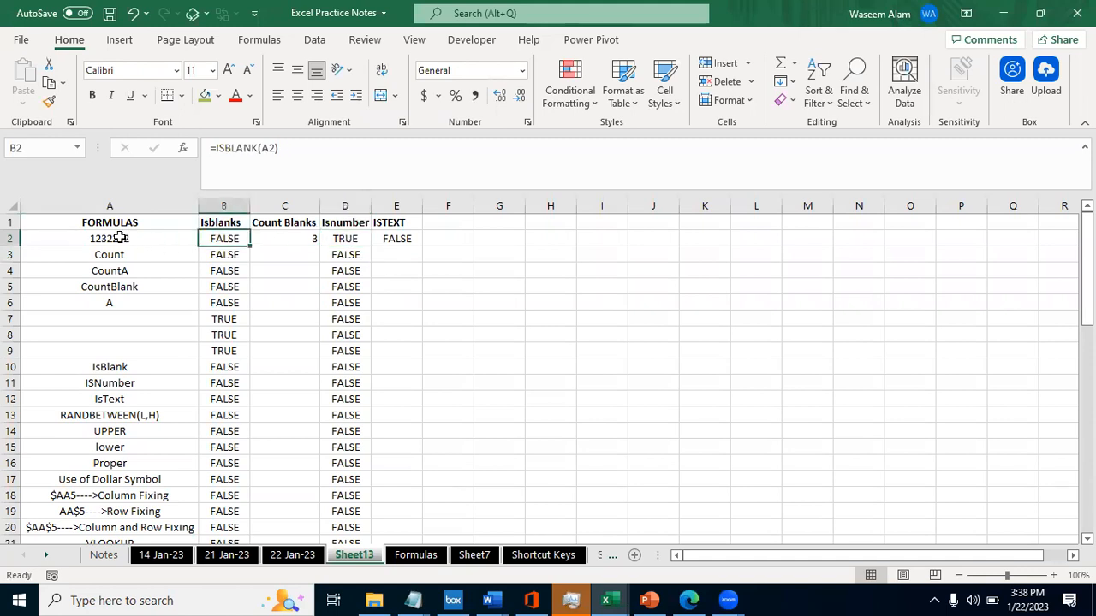
{"action": "left_click", "coordinate": [388, 239]}
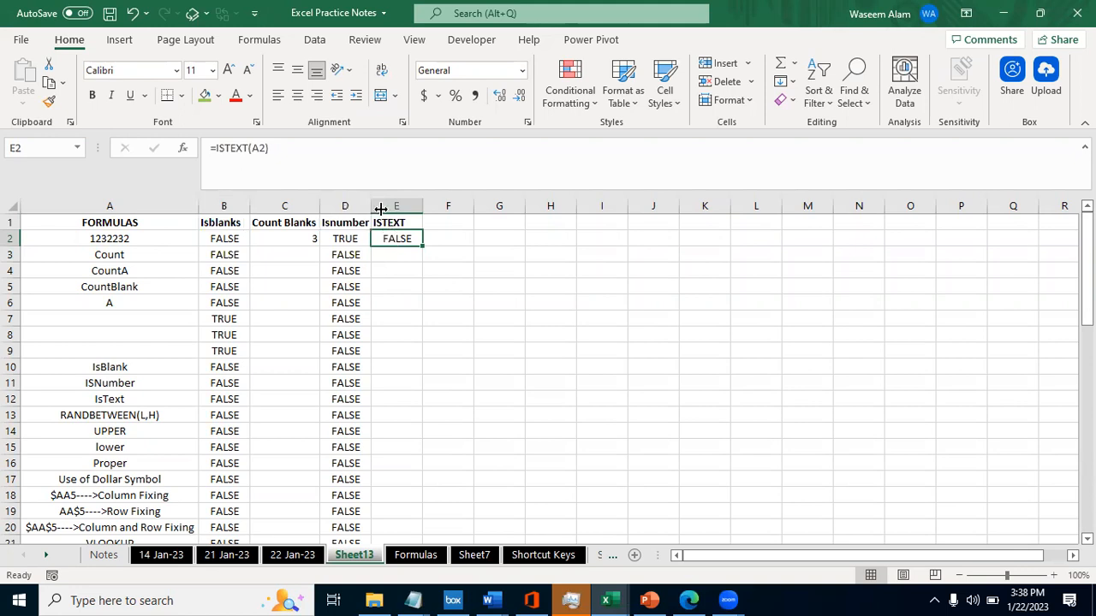
{"action": "left_click", "coordinate": [136, 238]}
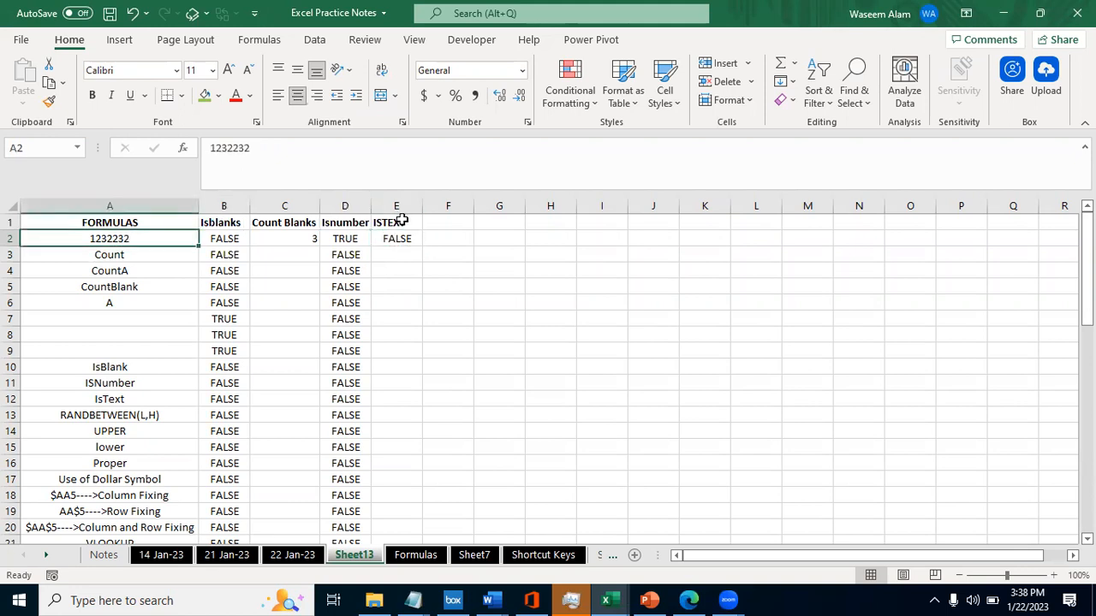
- Append an apostrophe to the number in A2 so the entry reads 1232232'
{"action": "double_click", "coordinate": [100, 239]}
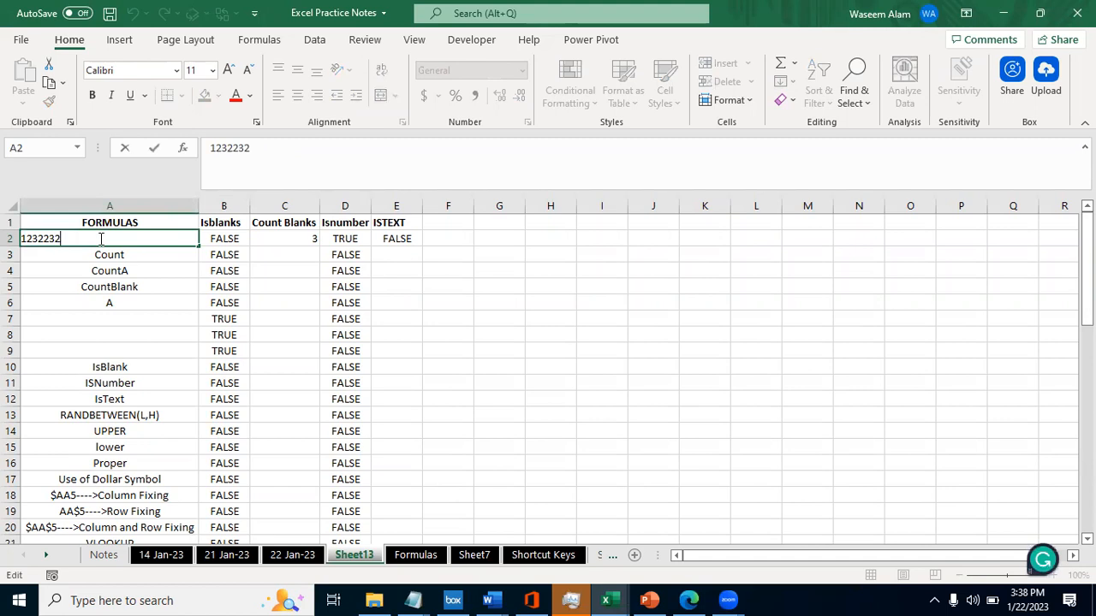
{"action": "type", "text": "'"}
{"action": "key", "text": "Return"}
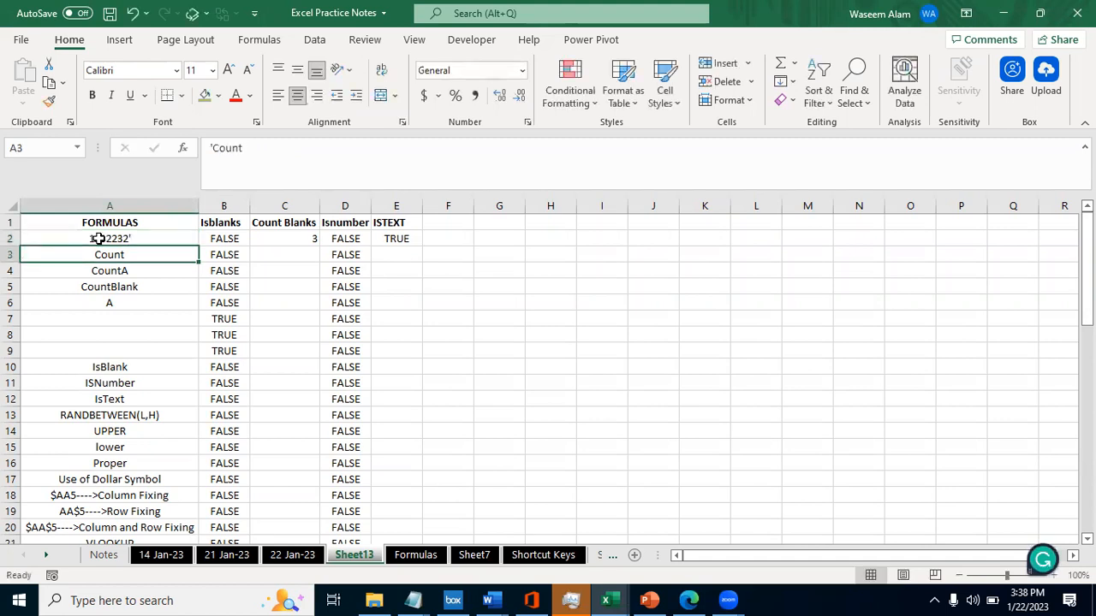
- Compare the ISBLANK, ISNUMBER and ISTEXT results in row 2 for the entry ending in an apostrophe
{"action": "key", "text": "Up"}
{"action": "key", "text": "Right"}
{"action": "key", "text": "Left"}
{"action": "key", "text": "Right"}
{"action": "key", "text": "Right"}
{"action": "key", "text": "Right"}
{"action": "key", "text": "Right"}
{"action": "key", "text": "Left"}
{"action": "key", "text": "Right"}
{"action": "key", "text": "Left"}
{"action": "key", "text": "Right"}
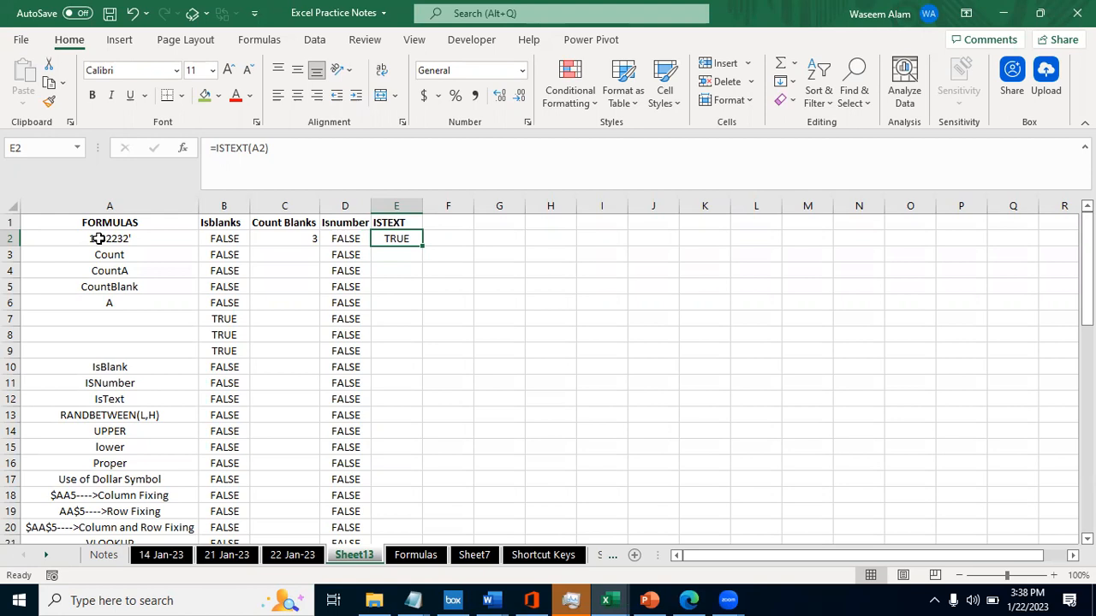
- Fill the ISTEXT formula from E2 down column E alongside the existing ISNUMBER results
{"action": "key", "text": "Left"}
{"action": "key", "text": "ctrl+shift+Up"}
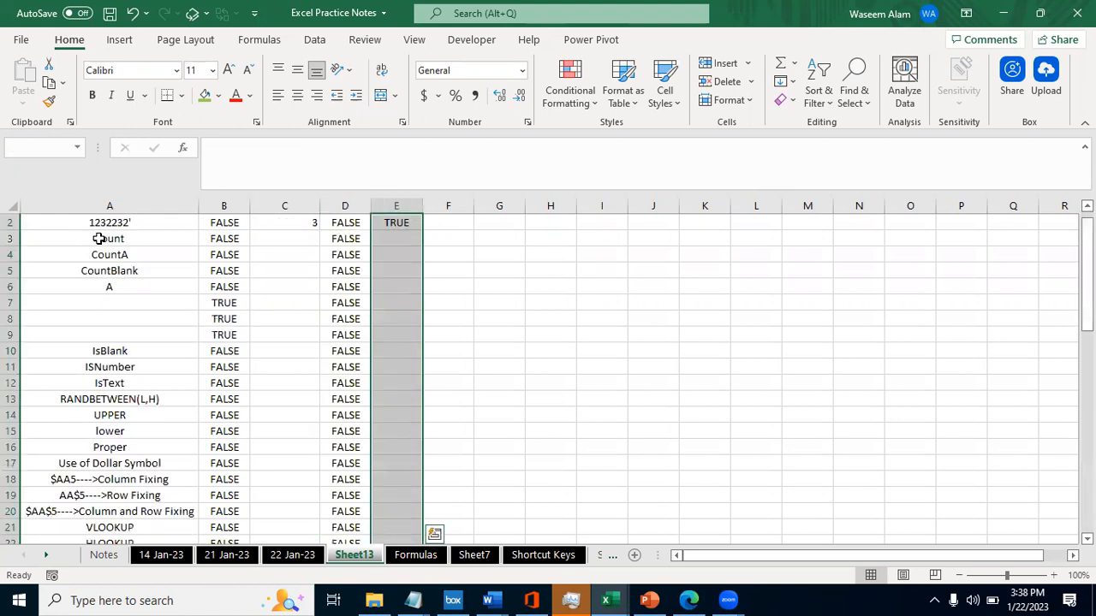
{"action": "key", "text": "ctrl+d"}
- Add filters to the header row and filter the ISTEXT column to show only TRUE
{"action": "key", "text": "ctrl+Up"}
{"action": "key", "text": "ctrl+shift+l"}
{"action": "key", "text": "alt+Down"}
{"action": "key", "text": "Tab"}
{"action": "key", "text": "Down"}
{"action": "key", "text": "Up"}
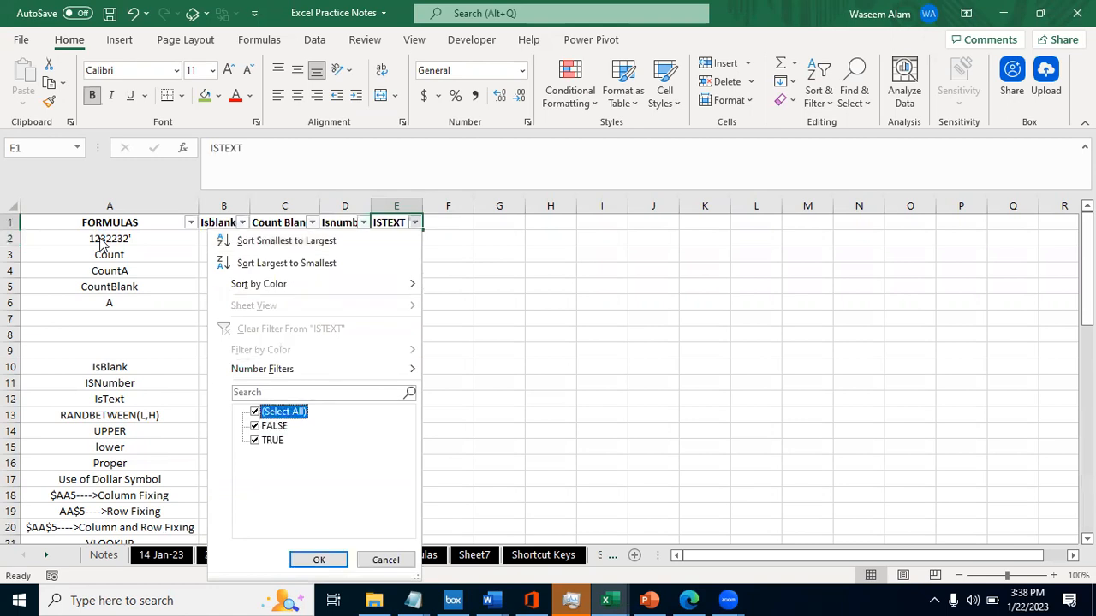
{"action": "key", "text": "space"}
{"action": "key", "text": "Down"}
{"action": "key", "text": "Down"}
{"action": "key", "text": "space"}
{"action": "key", "text": "Tab"}
{"action": "key", "text": "Return"}
- Examine the first filtered rows, comparing the column A entries with their check results
{"action": "key", "text": "Left"}
{"action": "key", "text": "Left"}
{"action": "key", "text": "Down"}
{"action": "key", "text": "Down"}
{"action": "key", "text": "Left"}
{"action": "key", "text": "Down"}
{"action": "key", "text": "Right"}
{"action": "key", "text": "Up"}
{"action": "key", "text": "Right"}
{"action": "key", "text": "Up"}
{"action": "key", "text": "Up"}
- Hide columns B to D so the ISTEXT column sits directly beside the FORMULAS column
{"action": "key", "text": "Left"}
{"action": "key", "text": "Left"}
{"action": "key", "text": "ctrl+space"}
{"action": "key", "text": "shift+Right"}
{"action": "key", "text": "shift+Right"}
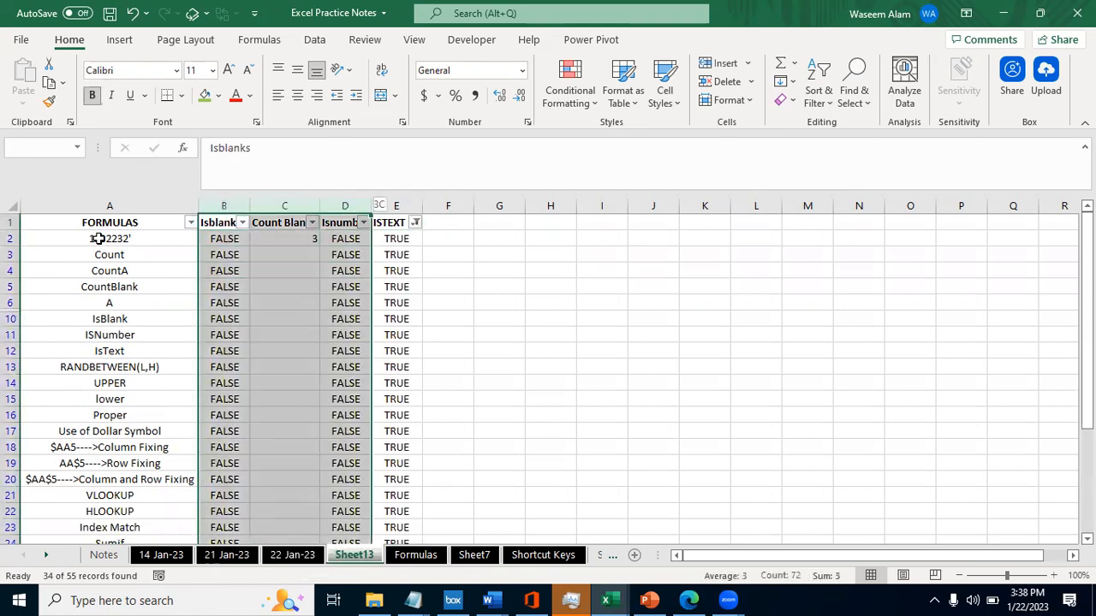
{"action": "key", "text": "ctrl+0"}
{"action": "key", "text": "Right"}
{"action": "key", "text": "Left"}
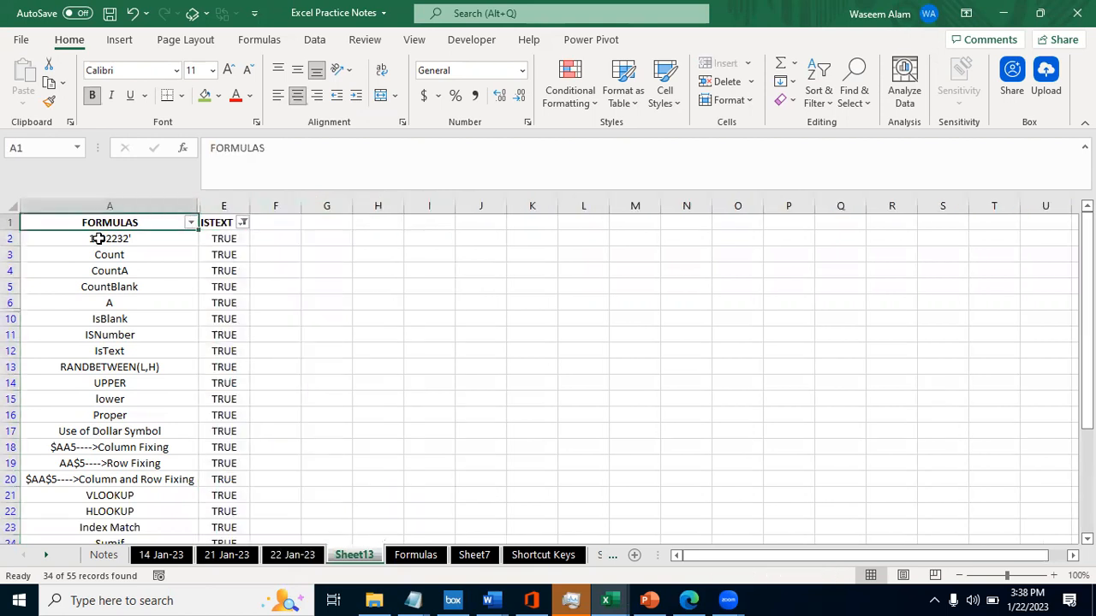
- Review the filtered column A entries against their ISTEXT results down to the end of the list
{"action": "key", "text": "Down"}
{"action": "key", "text": "Right"}
{"action": "key", "text": "Down"}
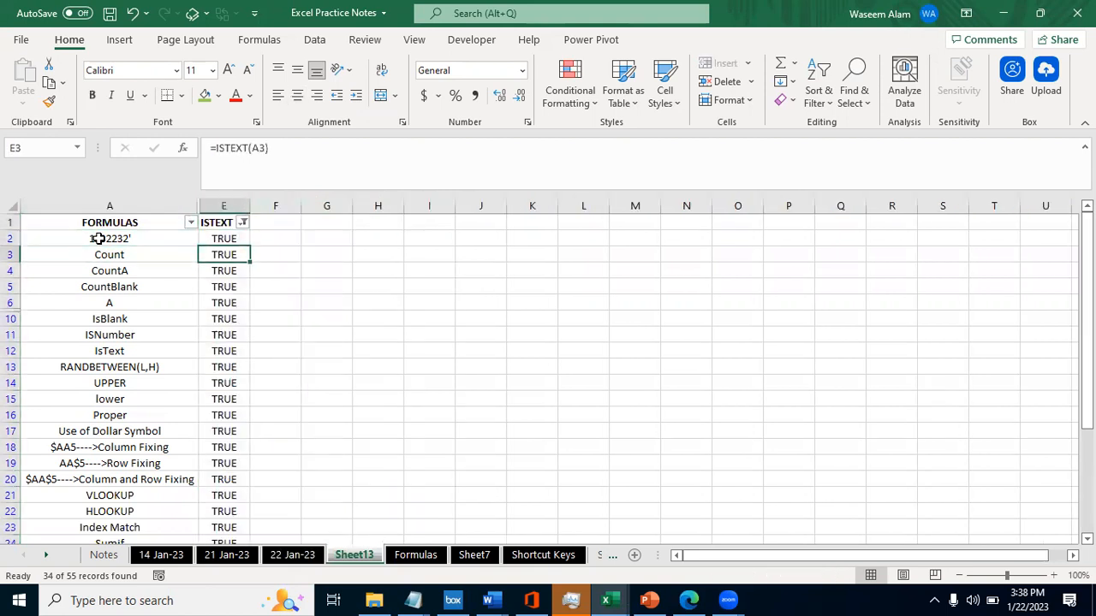
{"action": "key", "text": "Left"}
{"action": "key", "text": "Down"}
{"action": "key", "text": "Up"}
{"action": "key", "text": "Down"}
{"action": "key", "text": "Down"}
{"action": "key", "text": "Down"}
{"action": "key", "text": "Down"}
{"action": "key", "text": "Down"}
{"action": "key", "text": "Down"}
{"action": "key", "text": "Down"}
{"action": "key", "text": "Down"}
{"action": "key", "text": "Down"}
{"action": "key", "text": "Down"}
{"action": "key", "text": "Down"}
{"action": "key", "text": "Down"}
{"action": "key", "text": "Down"}
{"action": "key", "text": "Down"}
{"action": "key", "text": "Down"}
{"action": "key", "text": "Down"}
{"action": "key", "text": "Down"}
{"action": "key", "text": "Down"}
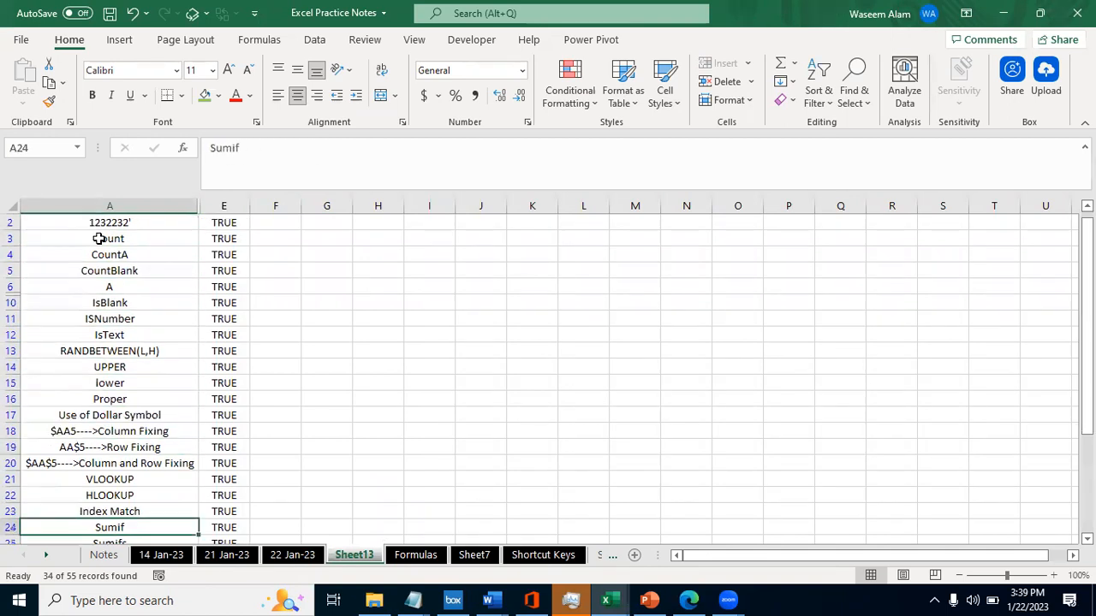
{"action": "key", "text": "Down"}
{"action": "key", "text": "Down"}
{"action": "key", "text": "Down"}
{"action": "key", "text": "Down"}
{"action": "key", "text": "Down"}
{"action": "key", "text": "Down"}
{"action": "key", "text": "Down"}
{"action": "key", "text": "Down"}
{"action": "key", "text": "Down"}
{"action": "key", "text": "Down"}
{"action": "key", "text": "Down"}
{"action": "key", "text": "Down"}
{"action": "key", "text": "Down"}
{"action": "key", "text": "Down"}
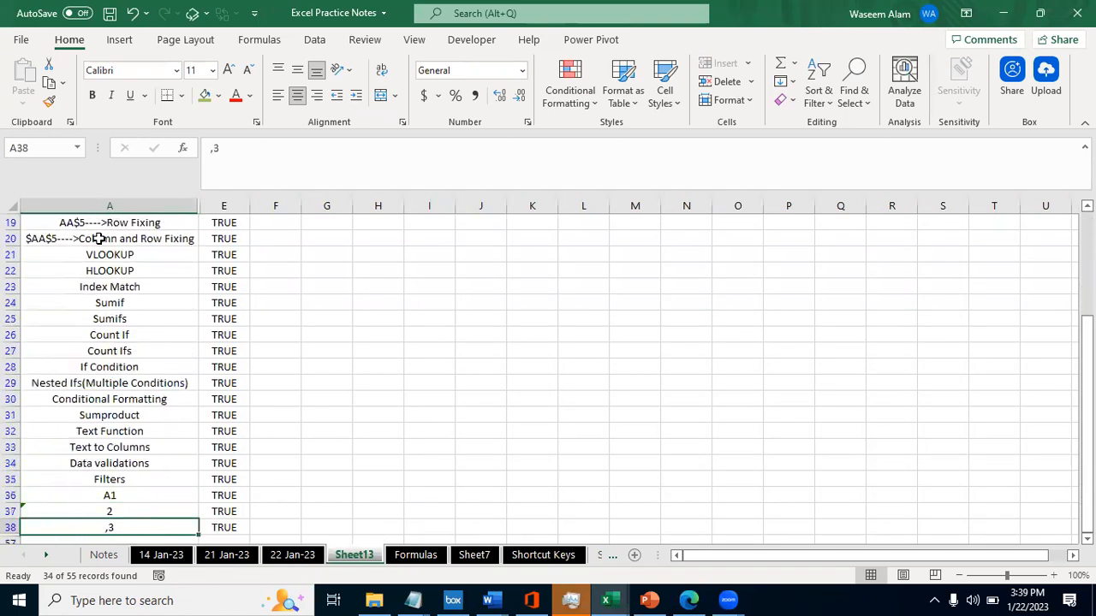
{"action": "key", "text": "Down"}
{"action": "key", "text": "Down"}
{"action": "key", "text": "Up"}
{"action": "key", "text": "Up"}
{"action": "key", "text": "Up"}
{"action": "key", "text": "Down"}
{"action": "key", "text": "Down"}
{"action": "key", "text": "Down"}
{"action": "key", "text": "Down"}
{"action": "key", "text": "Down"}
{"action": "key", "text": "Down"}
{"action": "key", "text": "Down"}
{"action": "key", "text": "Down"}
{"action": "key", "text": "Down"}
{"action": "key", "text": "Down"}
- Check the apostrophe-prefixed 2 in A37 and its ISTEXT formula in E37
{"action": "key", "text": "Up"}
{"action": "key", "text": "Up"}
{"action": "key", "text": "Up"}
{"action": "key", "text": "Up"}
{"action": "key", "text": "Up"}
{"action": "key", "text": "Up"}
{"action": "key", "text": "Up"}
{"action": "key", "text": "Up"}
{"action": "key", "text": "Up"}
{"action": "key", "text": "Up"}
{"action": "key", "text": "Up"}
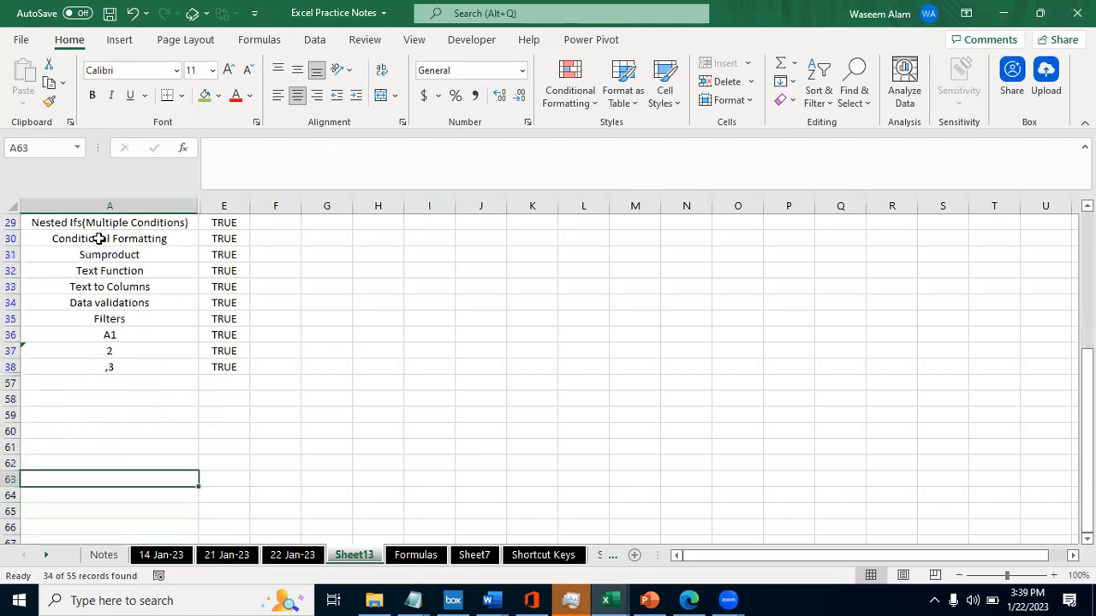
{"action": "key", "text": "Down"}
{"action": "key", "text": "Down"}
{"action": "key", "text": "Up"}
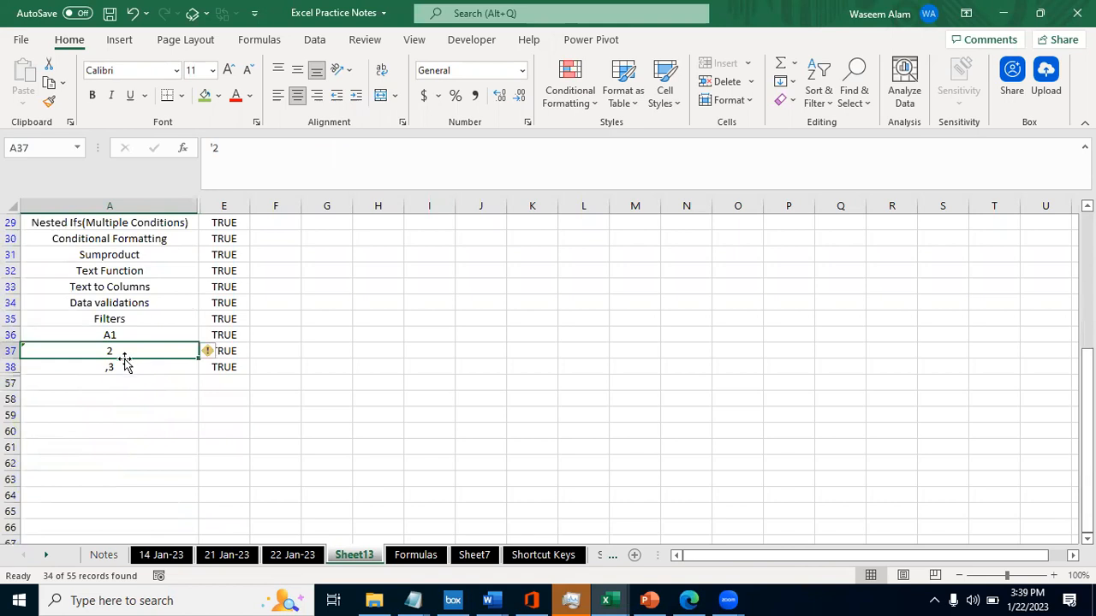
{"action": "left_click", "coordinate": [240, 351]}
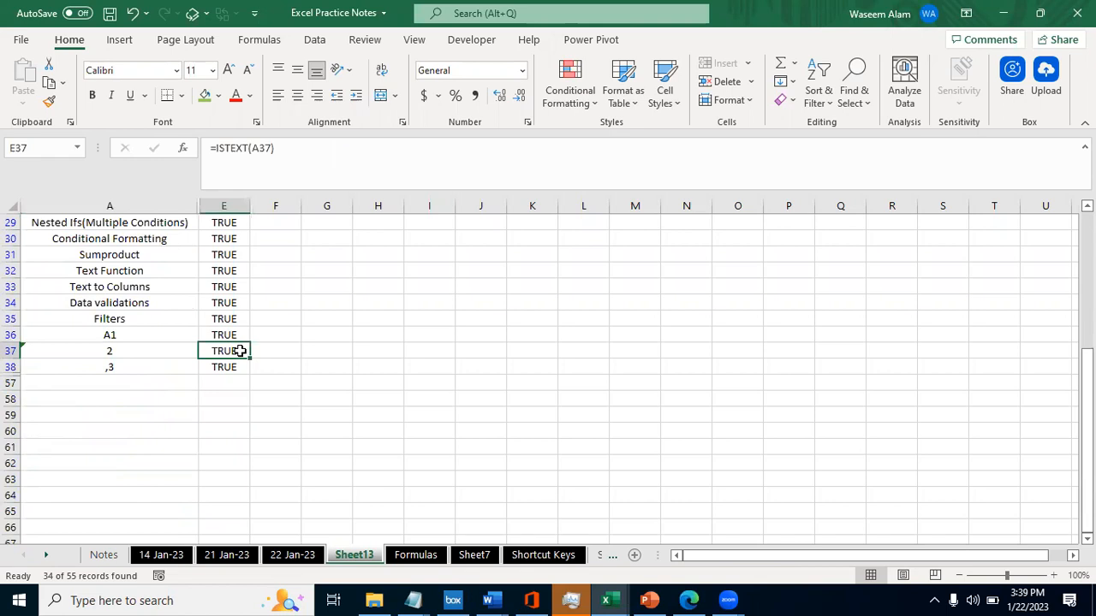
{"action": "key", "text": "Left"}
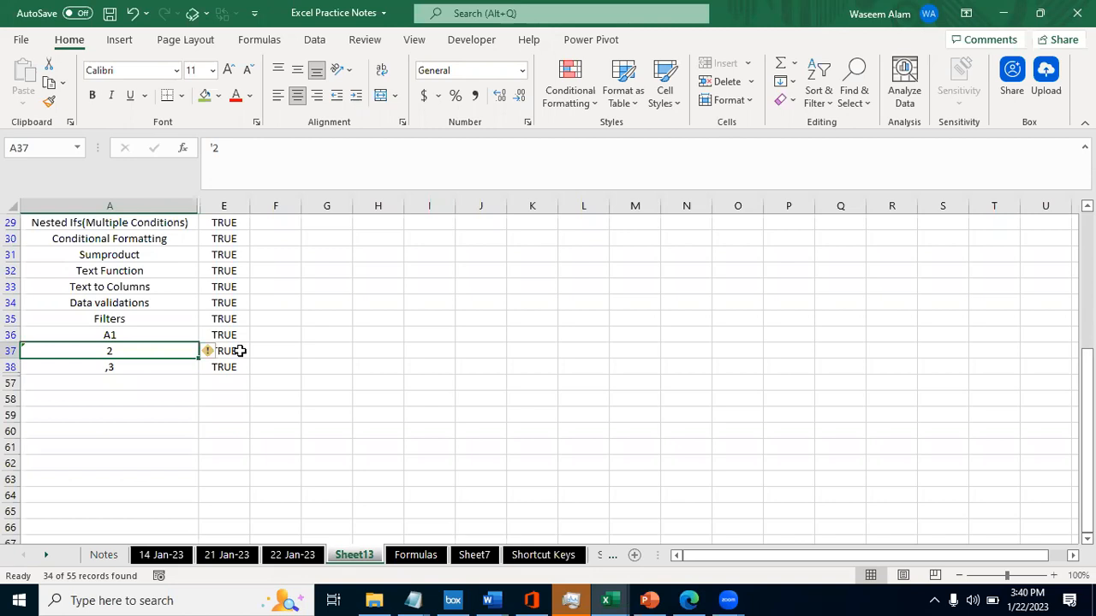
- Enter =SUM(A37:A38) in A58 and check which cells the formula references
{"action": "key", "text": "Down"}
{"action": "key", "text": "Down"}
{"action": "key", "text": "Down"}
{"action": "type", "text": "=SUM("}
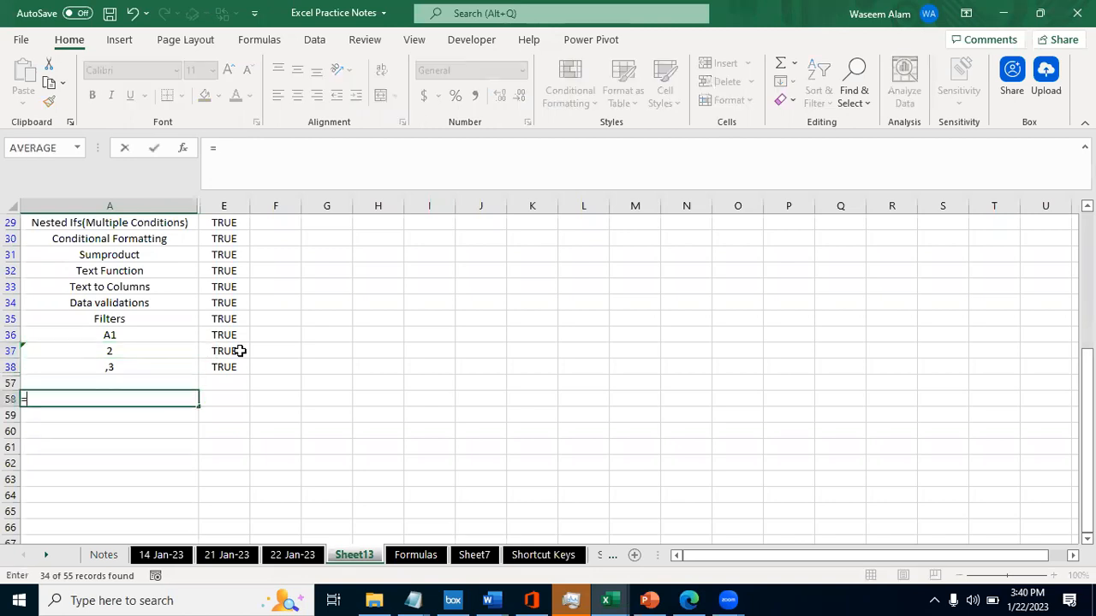
{"action": "key", "text": "Up"}
{"action": "key", "text": "Up"}
{"action": "key", "text": "shift+Up"}
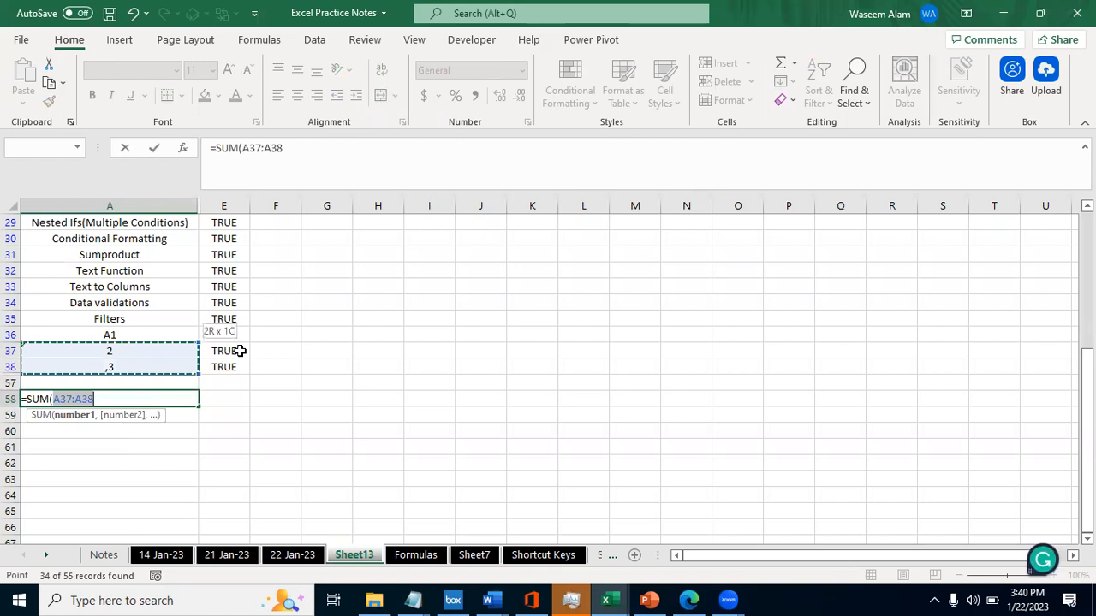
{"action": "key", "text": "ctrl+Return"}
{"action": "key", "text": "F2"}
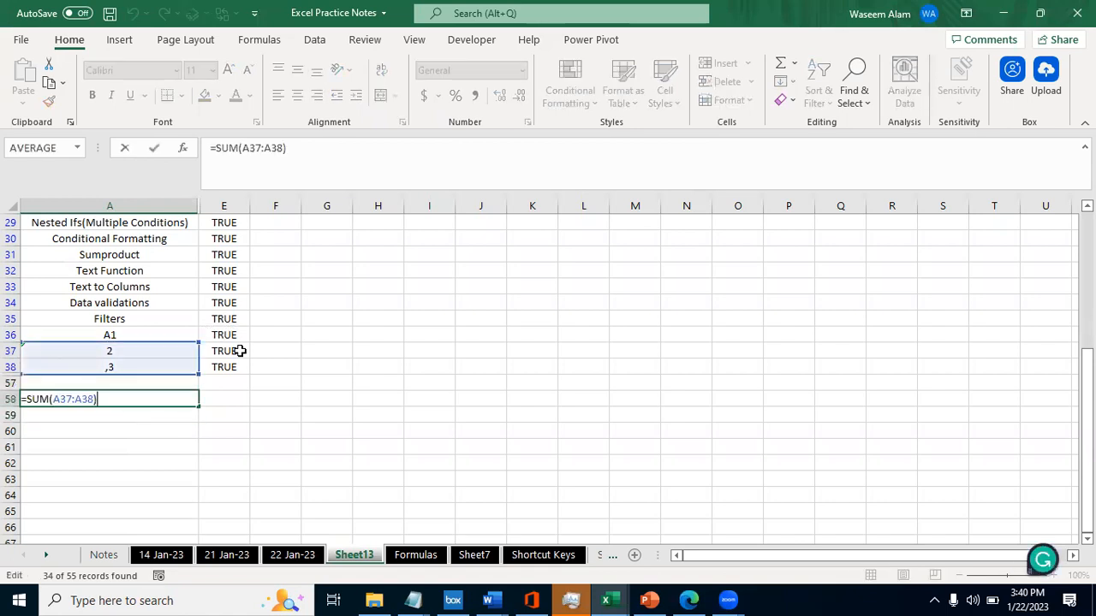
{"action": "key", "text": "Escape"}
- Remove the leading apostrophe from the 2 in A37 and check the sum in A58
{"action": "key", "text": "Up"}
{"action": "key", "text": "Up"}
{"action": "key", "text": "Up"}
{"action": "key", "text": "F2"}
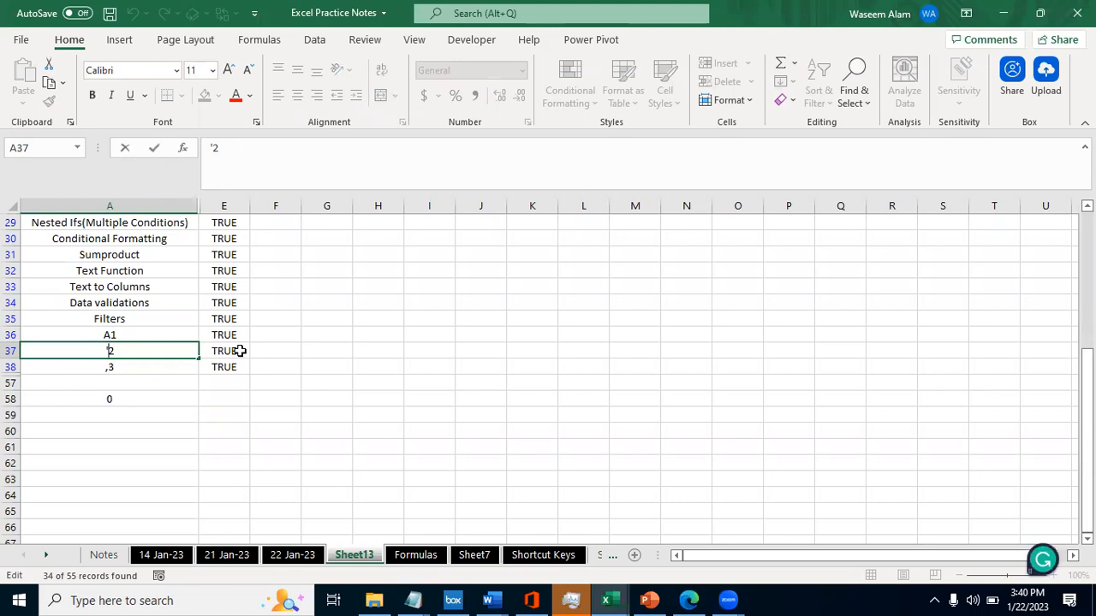
{"action": "key", "text": "BackSpace"}
{"action": "key", "text": "Return"}
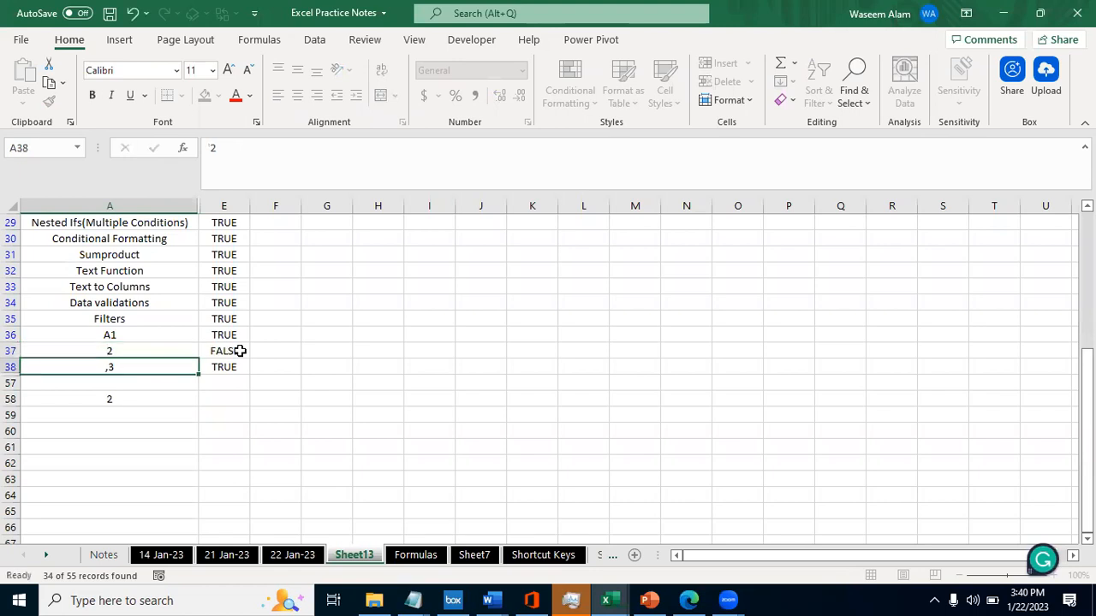
{"action": "key", "text": "Down"}
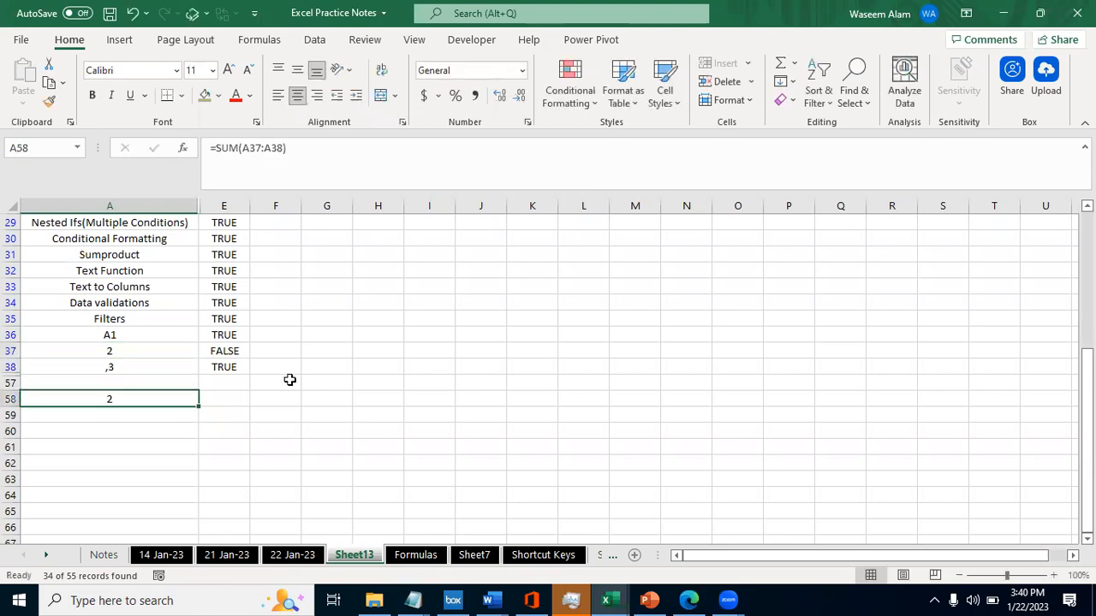
{"action": "left_click", "coordinate": [319, 311]}
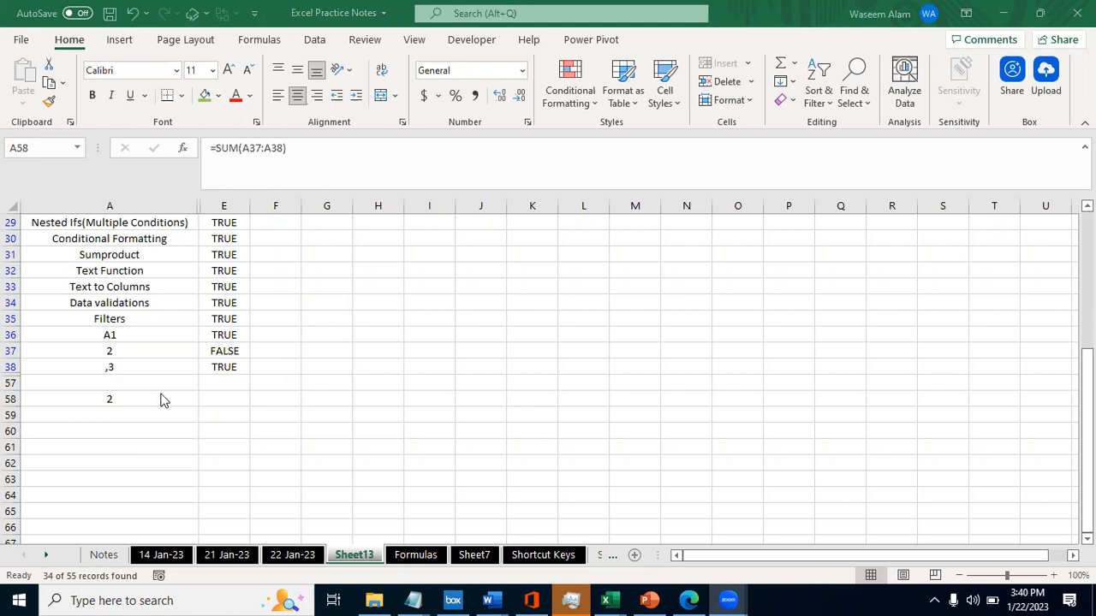
{"action": "key", "text": "Up"}
{"action": "left_click", "coordinate": [87, 349]}
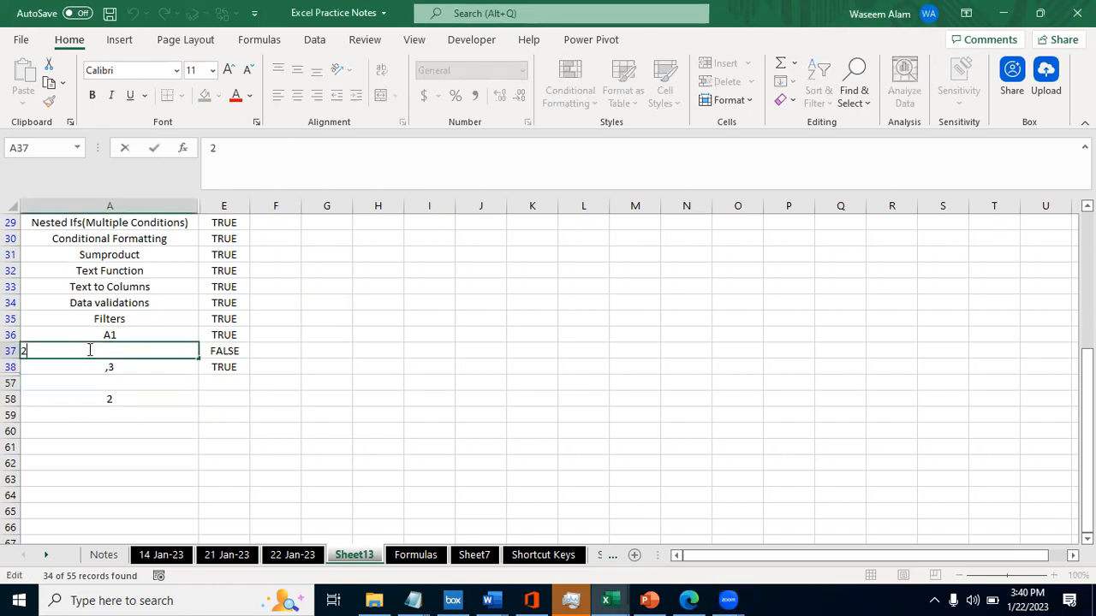
{"action": "key", "text": "Down"}
{"action": "left_click", "coordinate": [88, 349]}
{"action": "key", "text": "Down"}
{"action": "left_click", "coordinate": [87, 349]}
{"action": "key", "text": "Down"}
{"action": "left_click", "coordinate": [88, 349]}
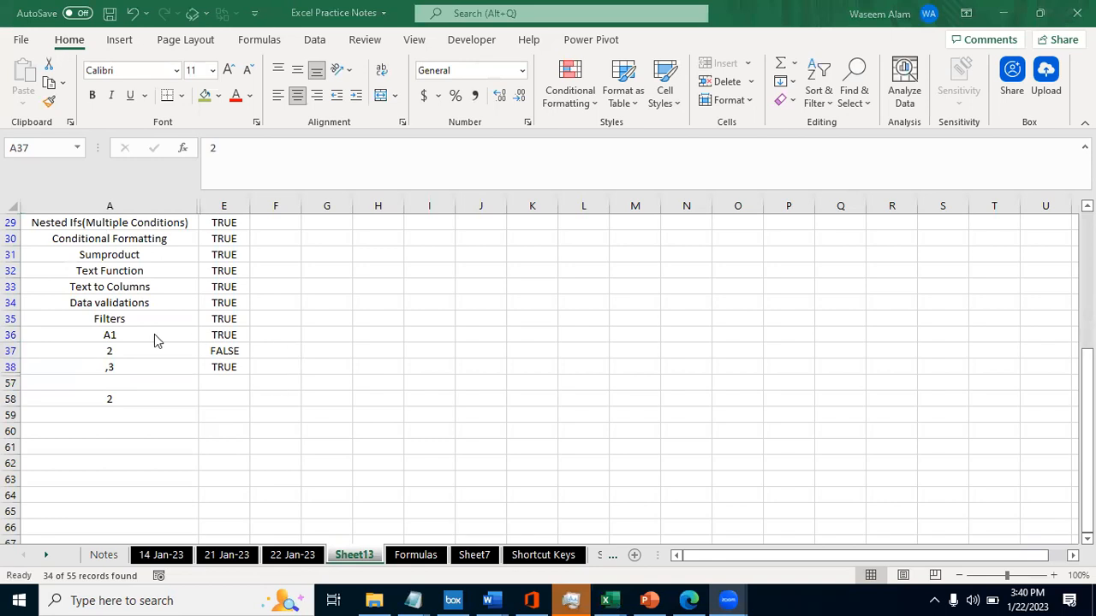
- Re-enter 2 as a plain number in A37
{"action": "left_click", "coordinate": [122, 351]}
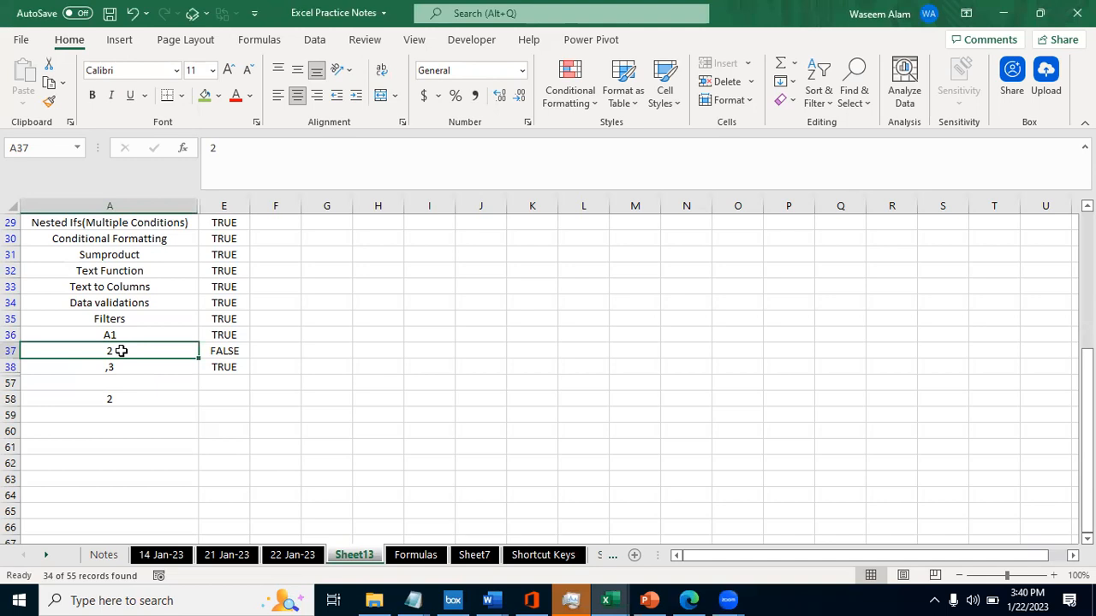
{"action": "double_click", "coordinate": [121, 351]}
{"action": "key", "text": "Return"}
{"action": "left_click", "coordinate": [121, 351]}
{"action": "double_click", "coordinate": [121, 351]}
{"action": "key", "text": "Return"}
{"action": "left_click", "coordinate": [122, 350]}
{"action": "type", "text": "2"}
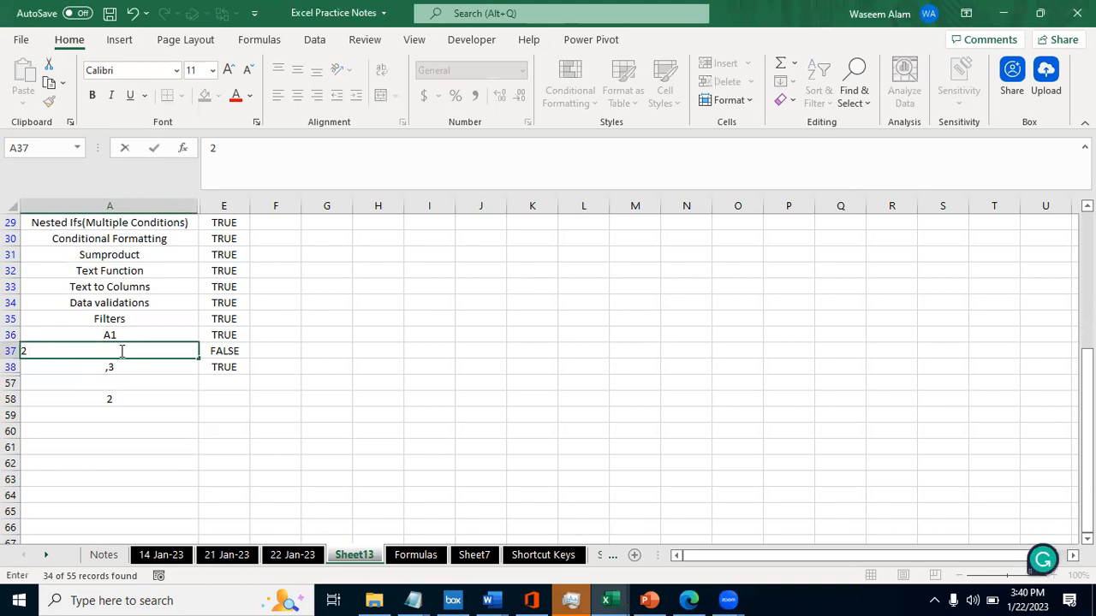
{"action": "key", "text": "Return"}
{"action": "double_click", "coordinate": [122, 351]}
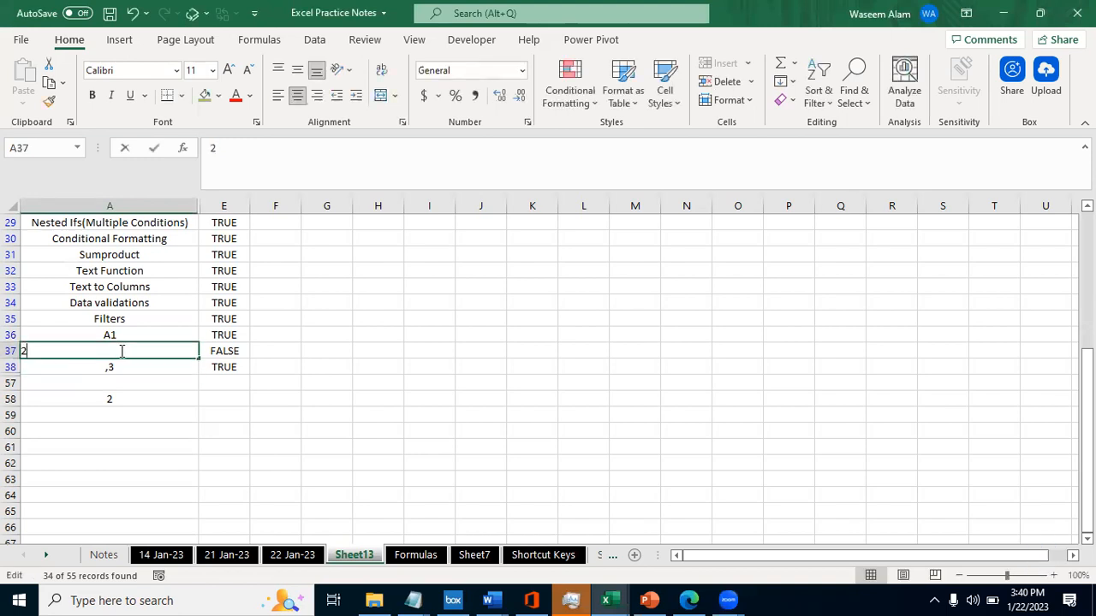
{"action": "key", "text": "Return"}
- Remove the comma from A38 so it holds 3, and check the SUM formula in A58
{"action": "key", "text": "Return"}
{"action": "key", "text": "Up"}
{"action": "key", "text": "F2"}
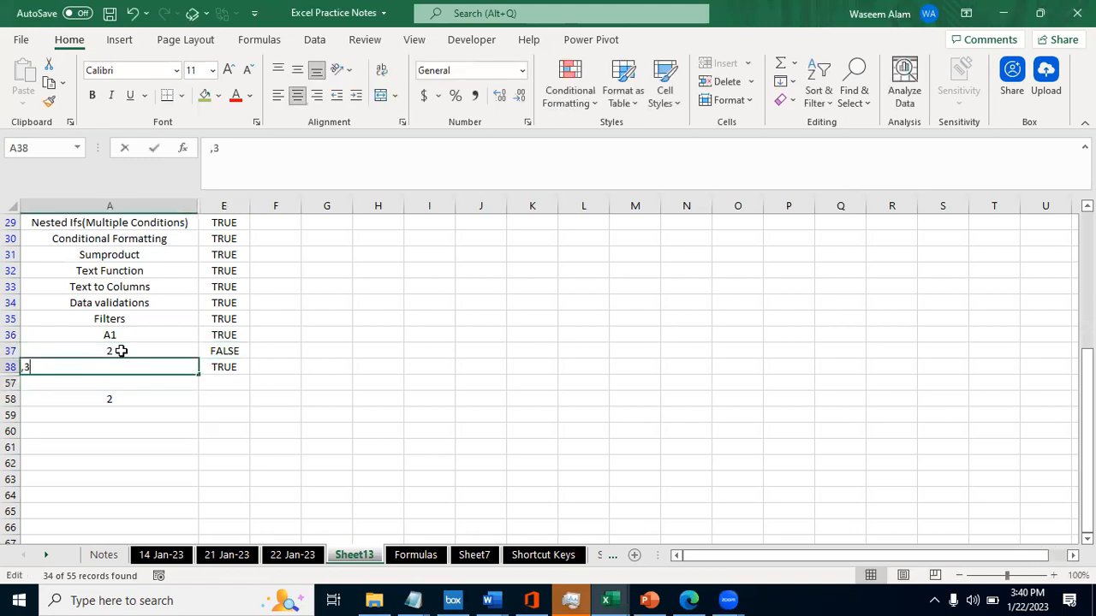
{"action": "key", "text": "Left"}
{"action": "key", "text": "BackSpace"}
{"action": "key", "text": "Right"}
{"action": "key", "text": "Return"}
{"action": "key", "text": "Up"}
{"action": "key", "text": "Down"}
{"action": "key", "text": "Down"}
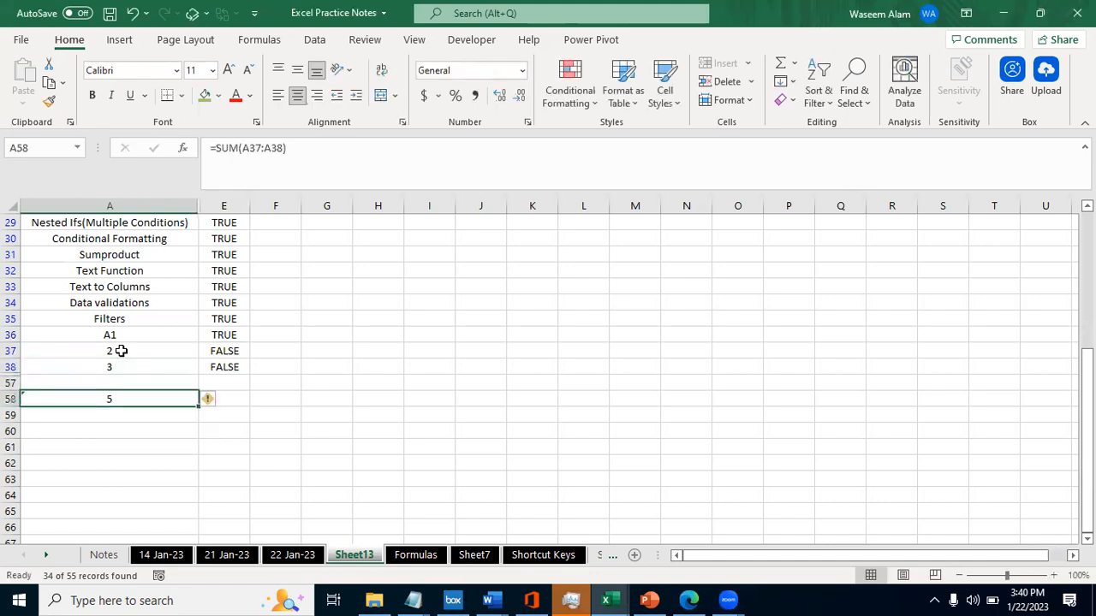
{"action": "key", "text": "F2"}
{"action": "key", "text": "Escape"}
- Add a line break after the 2 in A37
{"action": "key", "text": "Up"}
{"action": "key", "text": "Up"}
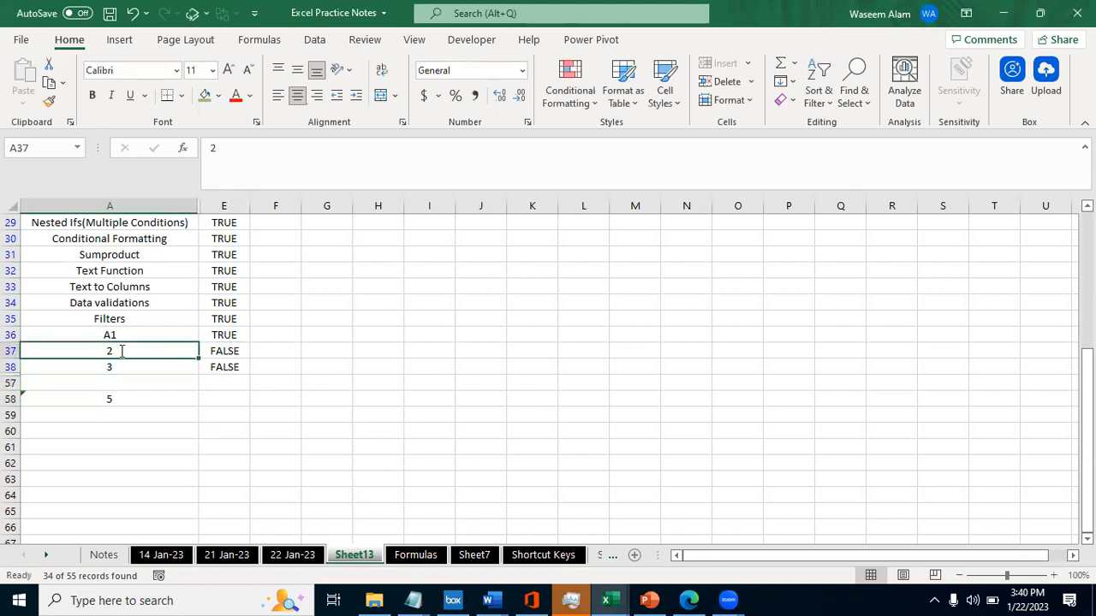
{"action": "key", "text": "F2"}
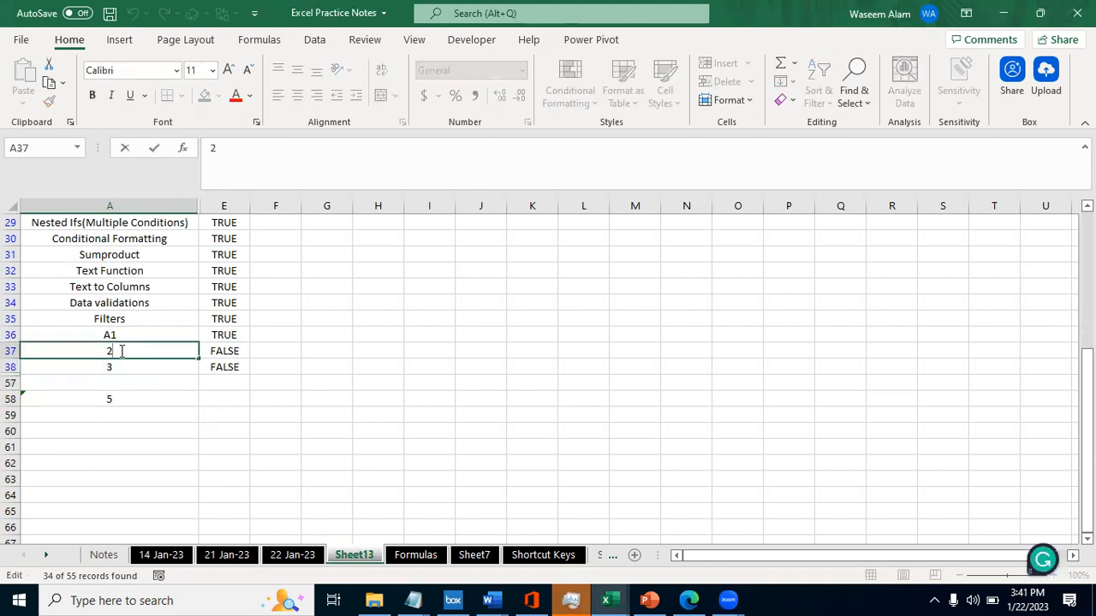
{"action": "key", "text": "alt"}
{"action": "key", "text": "n"}
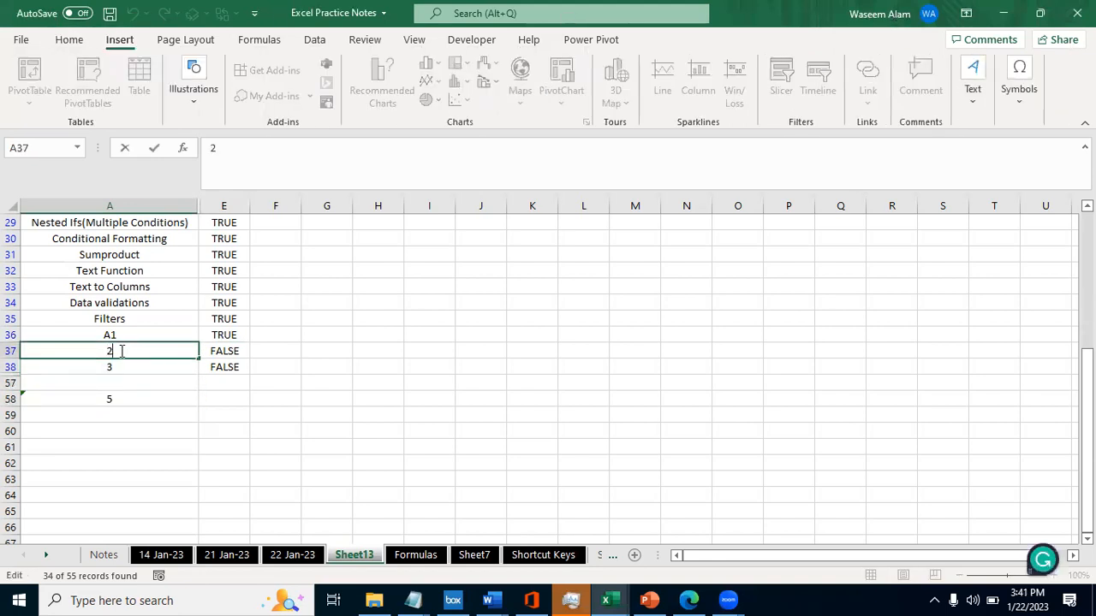
{"action": "key", "text": "alt+Return"}
{"action": "key", "text": "Return"}
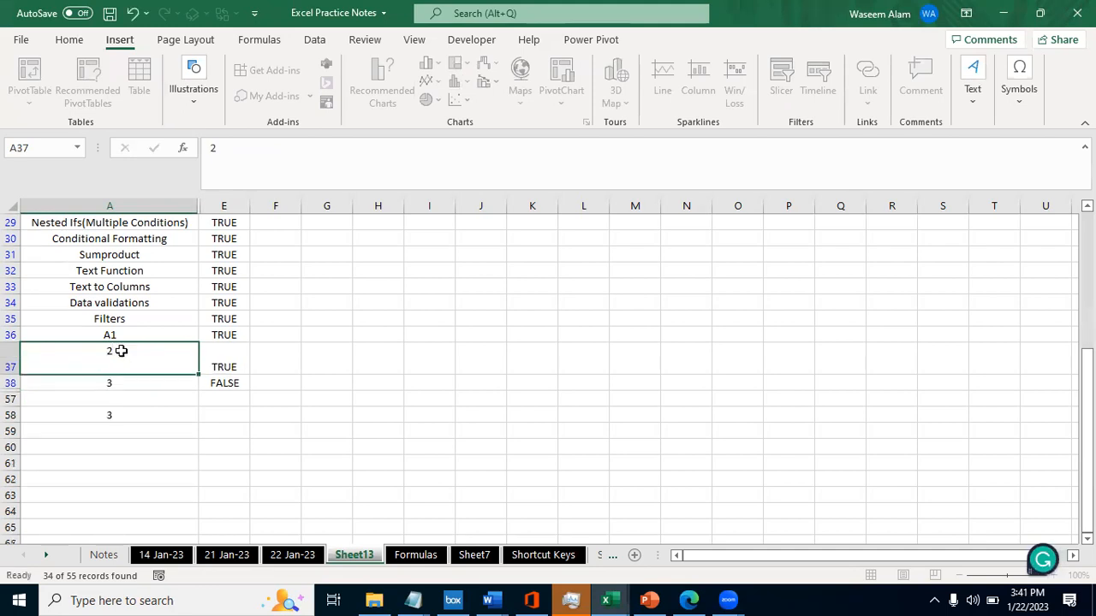
- Check the SUM formula in A58 and its result with the line break in A37
{"action": "key", "text": "Down"}
{"action": "key", "text": "Down"}
{"action": "key", "text": "F2"}
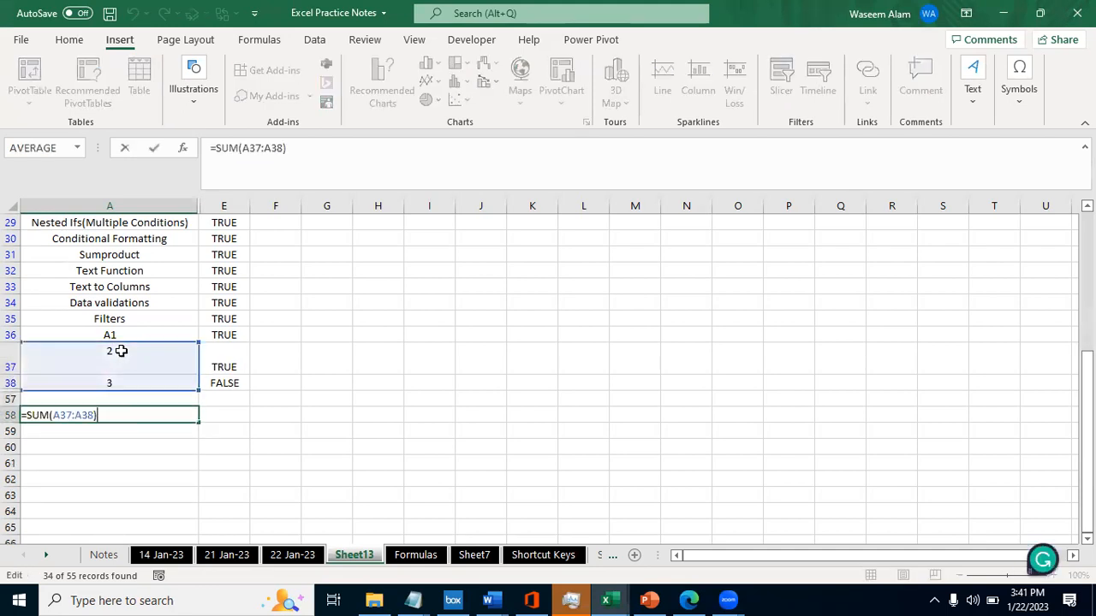
{"action": "key", "text": "Escape"}
{"action": "key", "text": "F2"}
{"action": "key", "text": "Escape"}
- Try to turn A37 back into a plain 2 by removing its apostrophe and line break, and check the SUM formula in A58
{"action": "key", "text": "Up"}
{"action": "key", "text": "Up"}
{"action": "key", "text": "Up"}
{"action": "key", "text": "F2"}
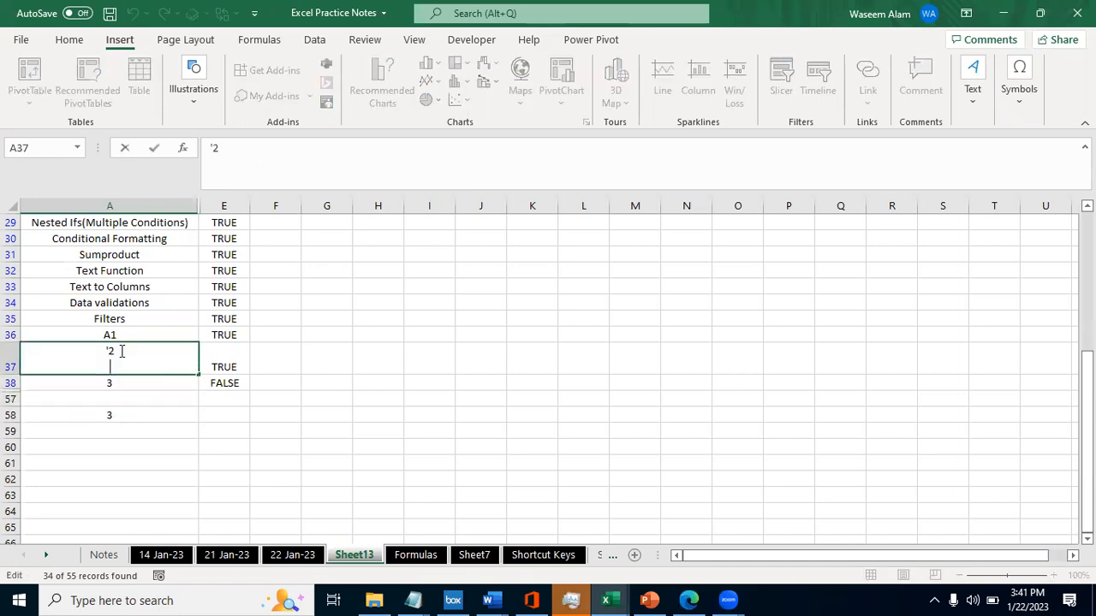
{"action": "key", "text": "BackSpace"}
{"action": "key", "text": "Left"}
{"action": "key", "text": "BackSpace"}
{"action": "key", "text": "Right"}
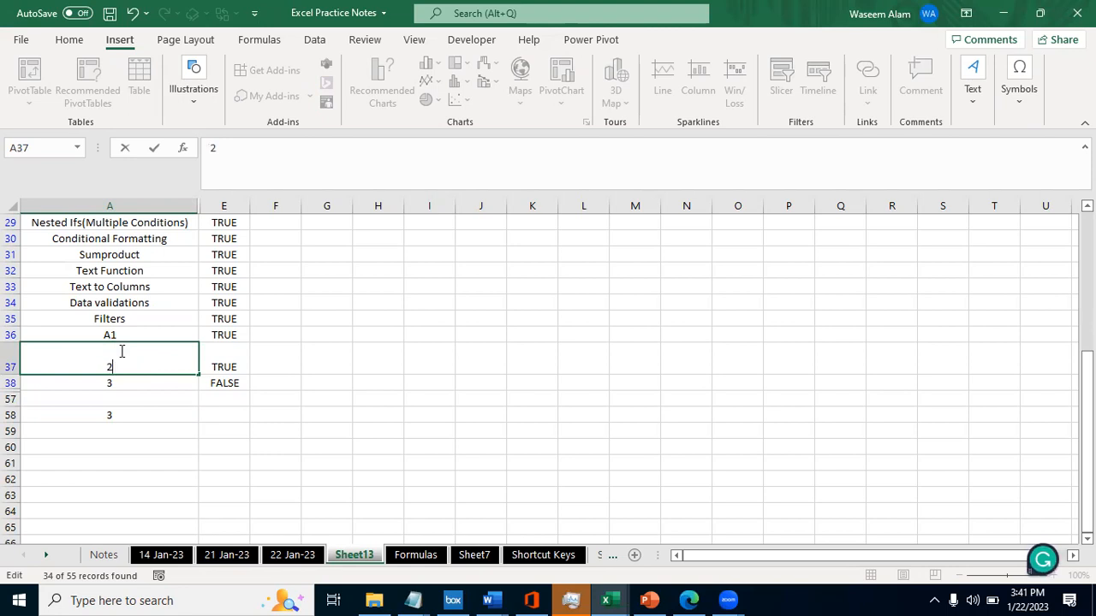
{"action": "key", "text": "Return"}
{"action": "key", "text": "Down"}
{"action": "key", "text": "Down"}
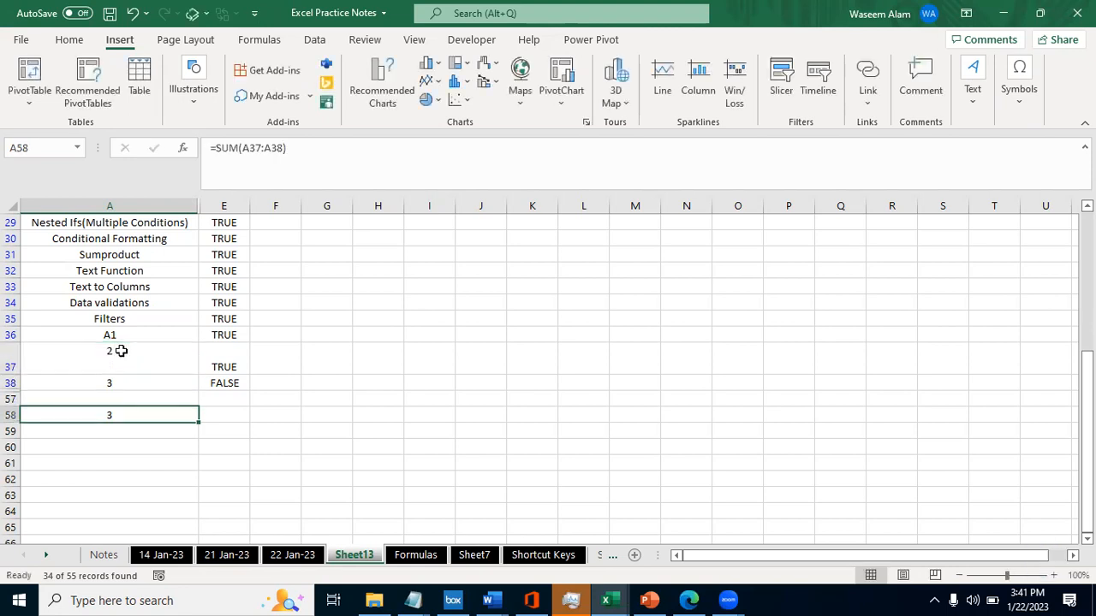
{"action": "key", "text": "F2"}
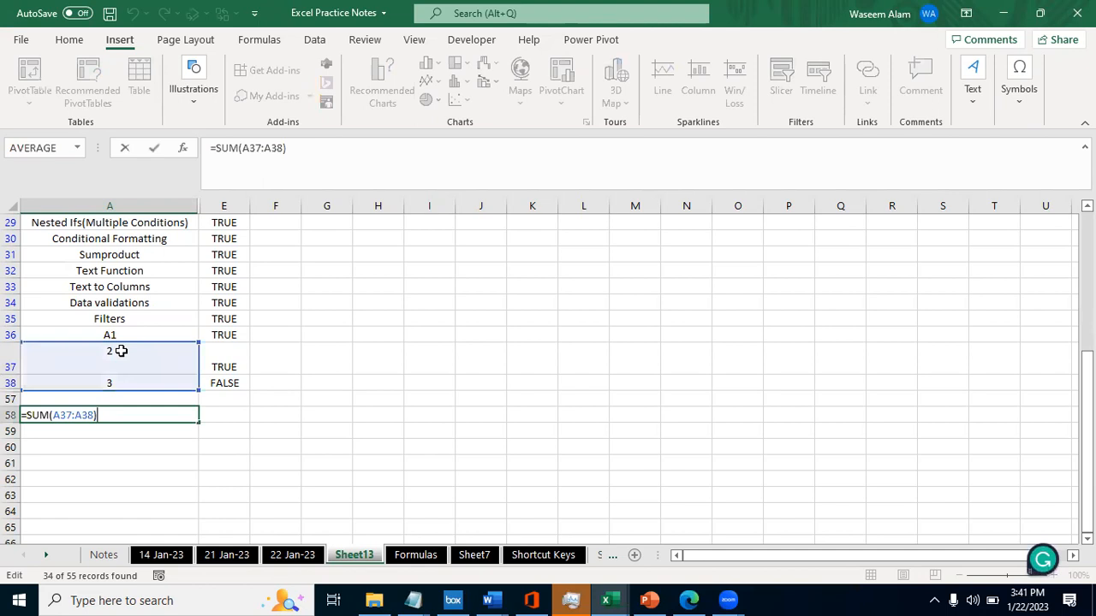
{"action": "key", "text": "Escape"}
- Remove the leftover characters and line break around the 2 in A37 so it holds a plain number
{"action": "key", "text": "Up"}
{"action": "key", "text": "Up"}
{"action": "key", "text": "Up"}
{"action": "key", "text": "alt"}
{"action": "key", "text": "Escape"}
{"action": "key", "text": "Down"}
{"action": "key", "text": "Up"}
{"action": "key", "text": "F2"}
{"action": "key", "text": "Up"}
{"action": "key", "text": "BackSpace"}
{"action": "key", "text": "BackSpace"}
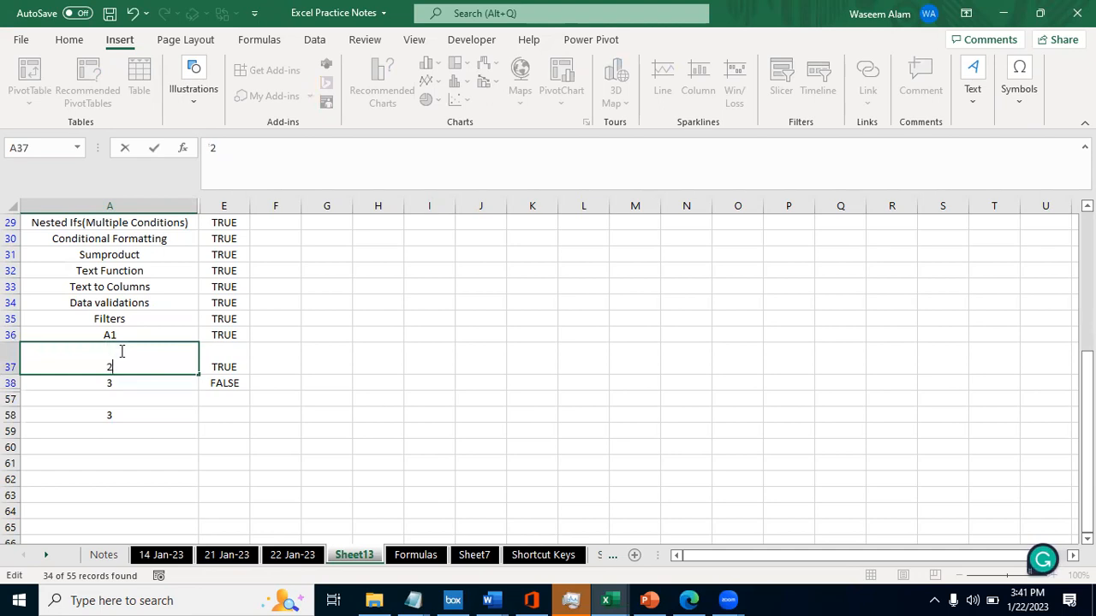
{"action": "key", "text": "Return"}
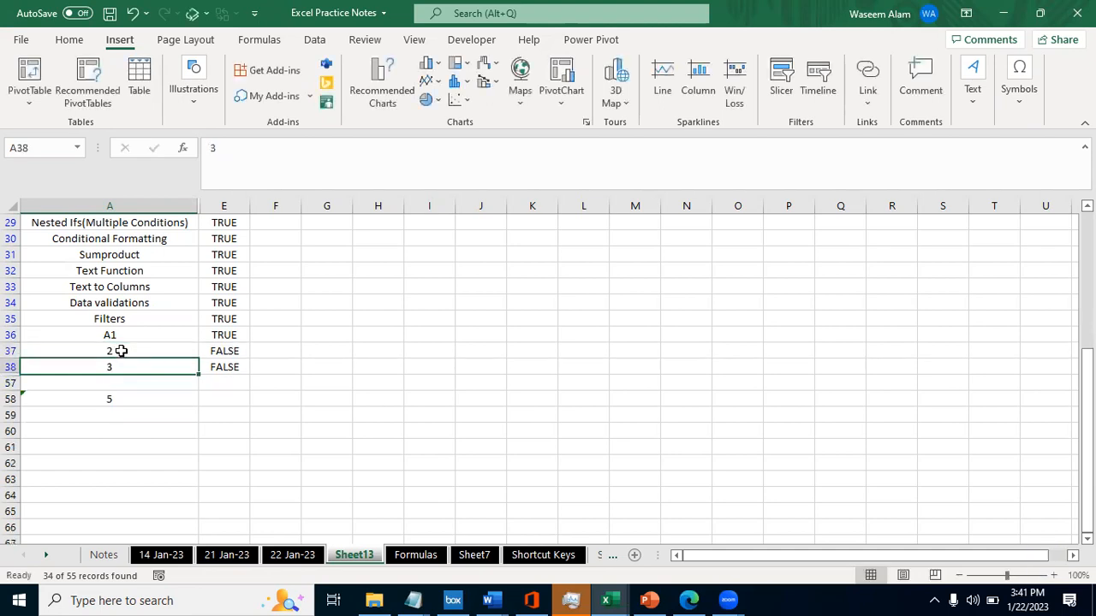
- Check the entry in A37 and go to the empty cell F37 in the same row
{"action": "key", "text": "Up"}
{"action": "key", "text": "F2"}
{"action": "key", "text": "Escape"}
{"action": "key", "text": "Right"}
{"action": "key", "text": "Right"}
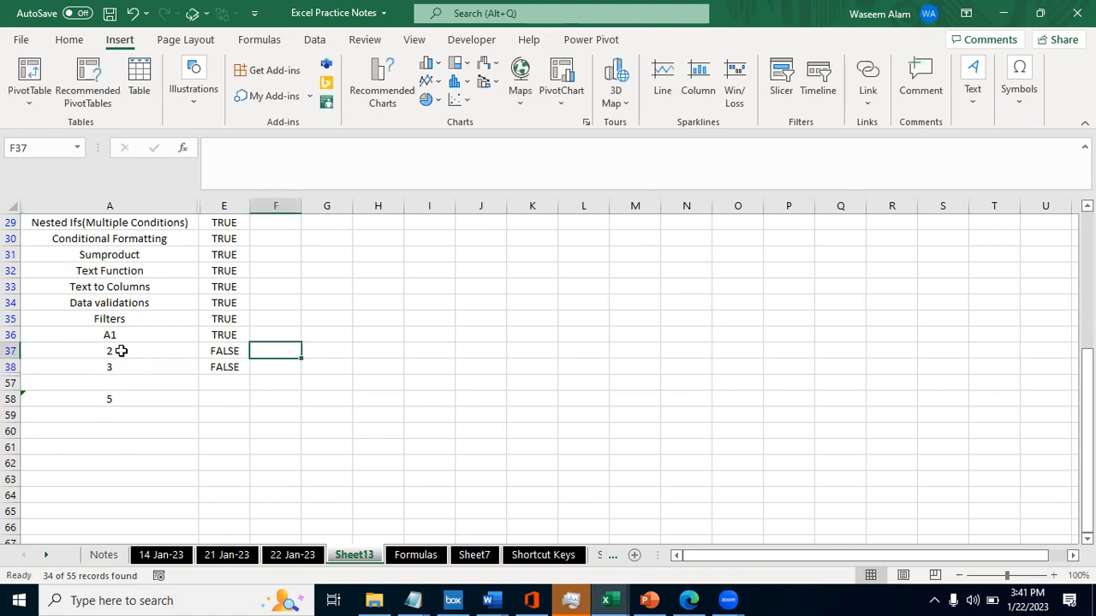
{"action": "type", "text": "=num"}
{"action": "key", "text": "BackSpace"}
{"action": "key", "text": "BackSpace"}
{"action": "key", "text": "BackSpace"}
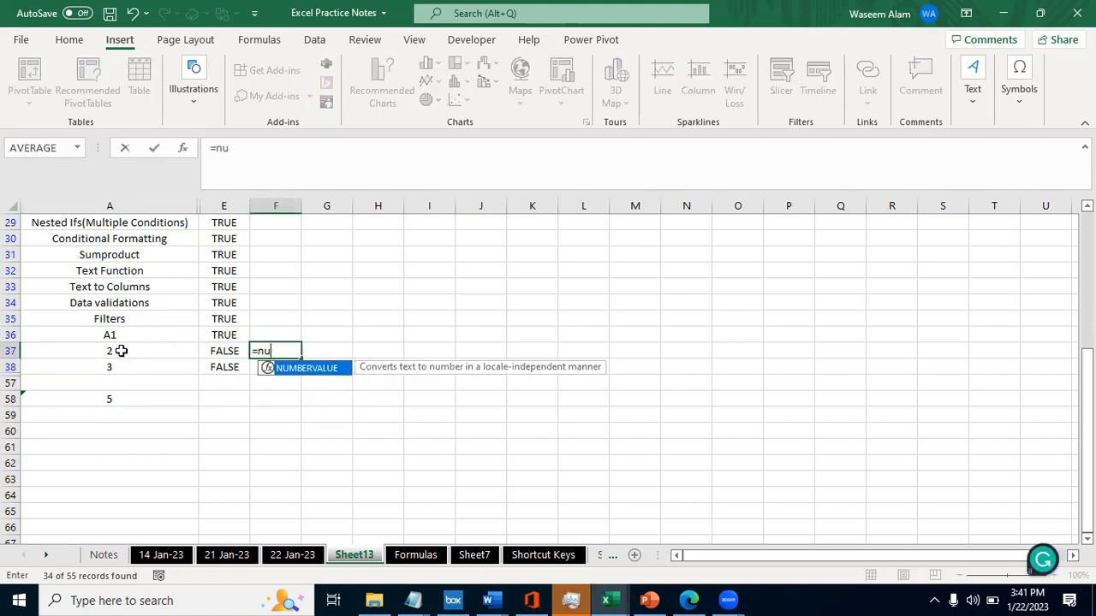
{"action": "type", "text": "=num"}
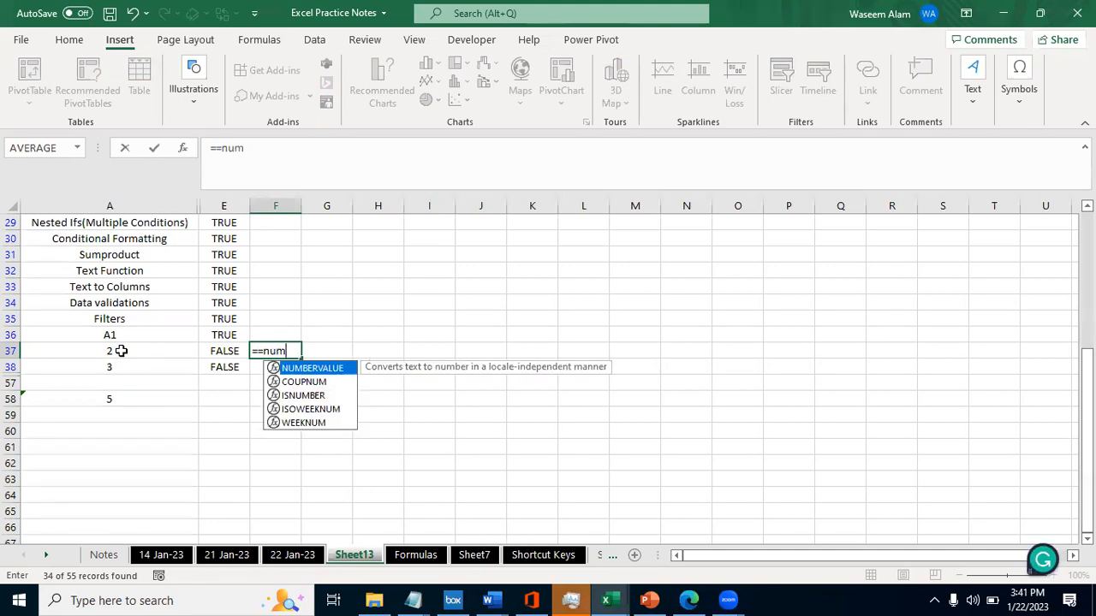
{"action": "key", "text": "BackSpace"}
{"action": "key", "text": "BackSpace"}
{"action": "key", "text": "BackSpace"}
{"action": "key", "text": "BackSpace"}
{"action": "key", "text": "BackSpace"}
- Enter the formula =ISNUMBER(A37) in F37 and check its reference
{"action": "type", "text": "=isn"}
{"action": "key", "text": "Down"}
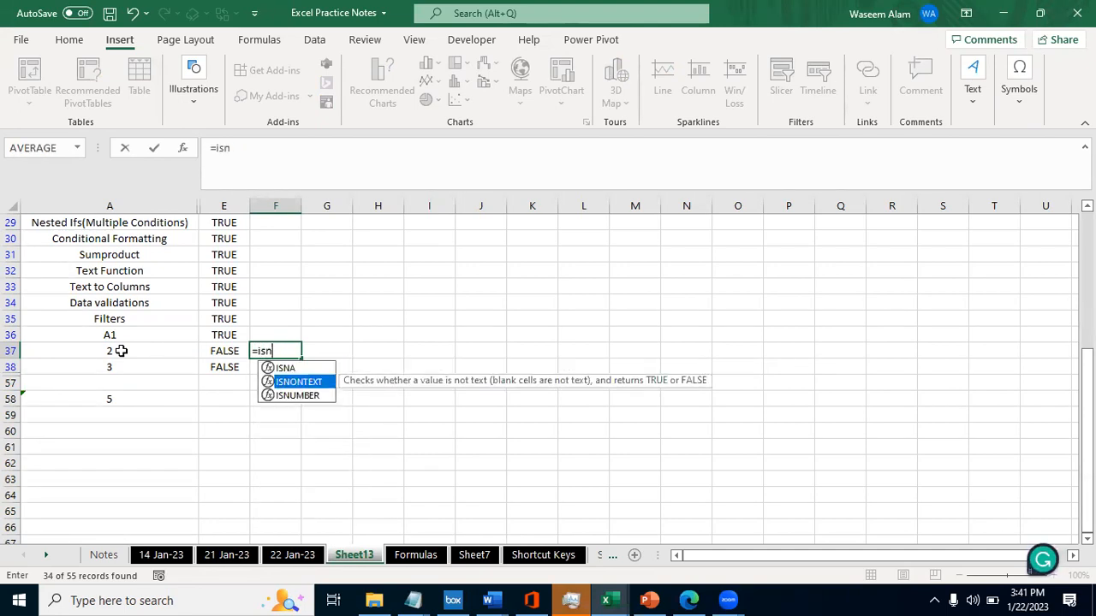
{"action": "key", "text": "Down"}
{"action": "key", "text": "Tab"}
{"action": "left_click", "coordinate": [121, 351]}
{"action": "key", "text": "Return"}
{"action": "key", "text": "Up"}
{"action": "key", "text": "F2"}
{"action": "key", "text": "Escape"}
- Try to add trailing spaces after the 2 in A37
{"action": "key", "text": "Left"}
{"action": "key", "text": "Left"}
{"action": "key", "text": "BackSpace"}
{"action": "key", "text": "Escape"}
{"action": "key", "text": "F2"}
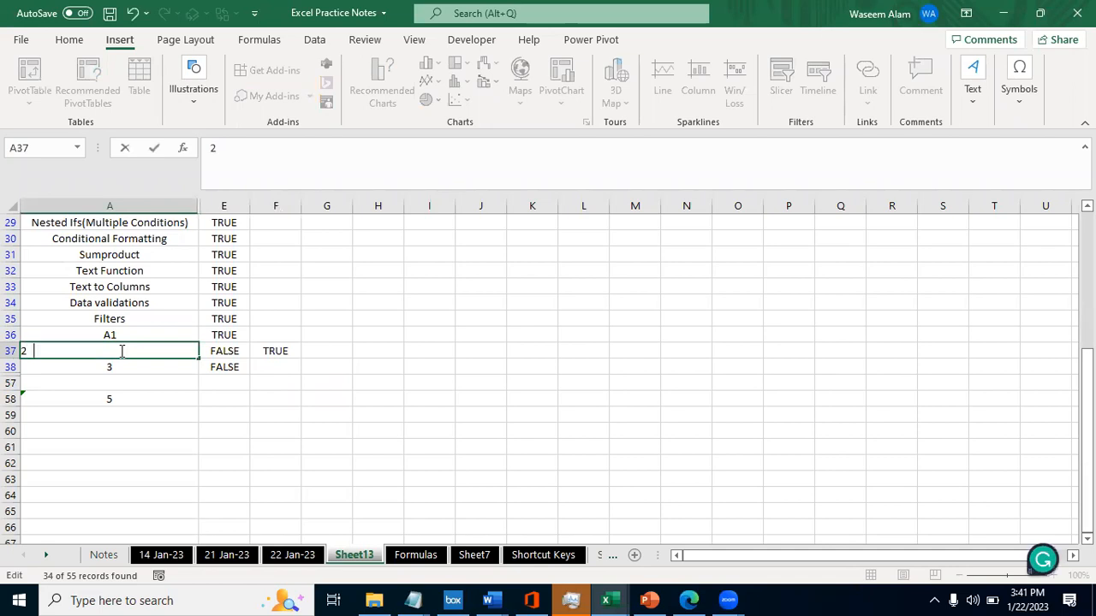
{"action": "key", "text": "Return"}
{"action": "key", "text": "Up"}
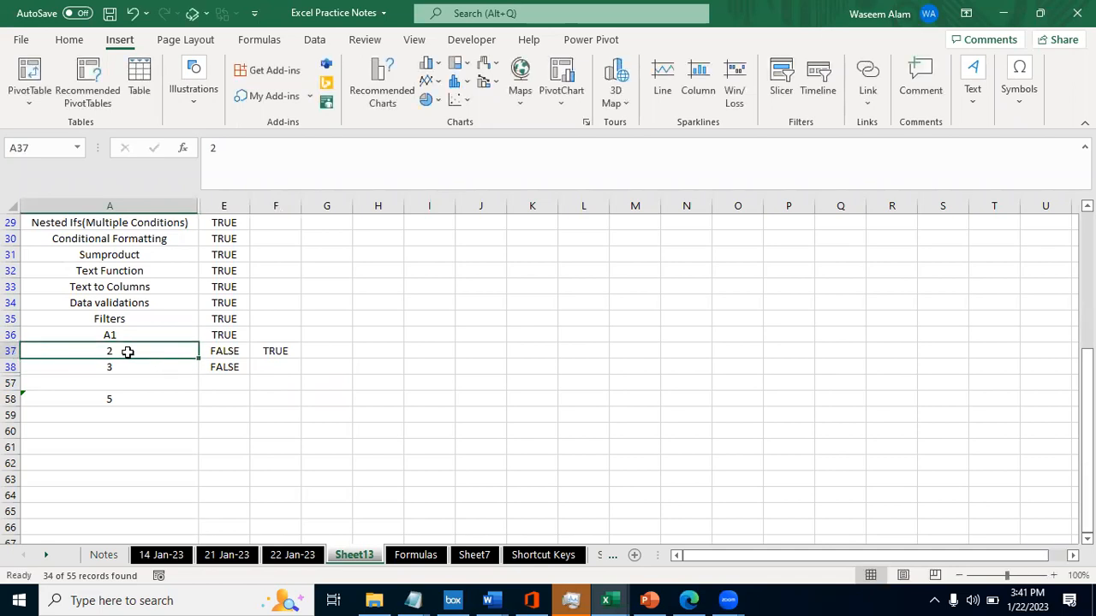
{"action": "double_click", "coordinate": [123, 351]}
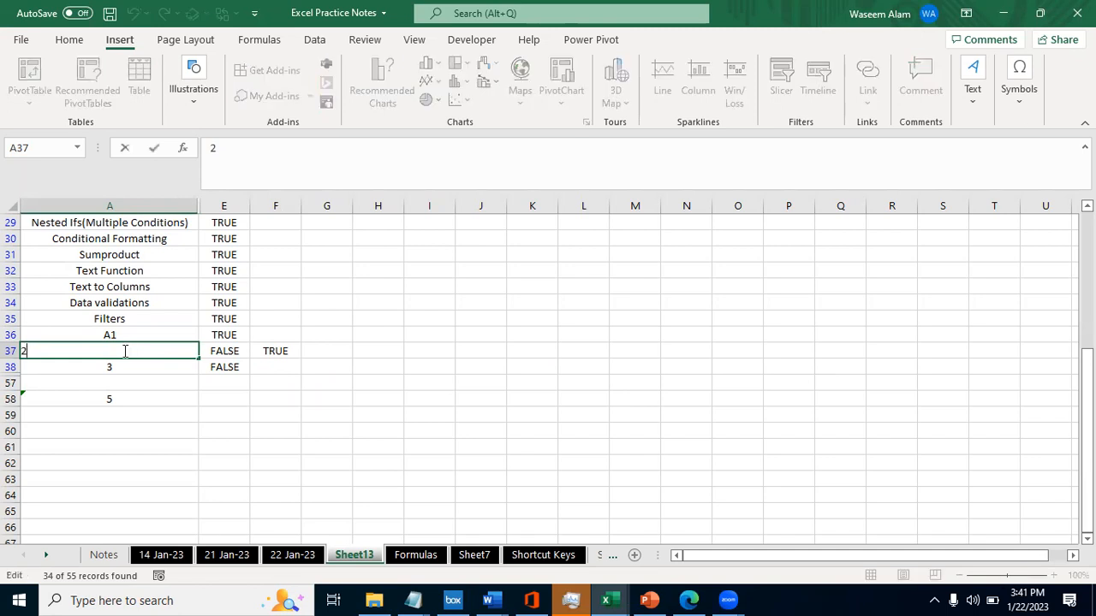
{"action": "key", "text": "Left"}
{"action": "type", "text": "'"}
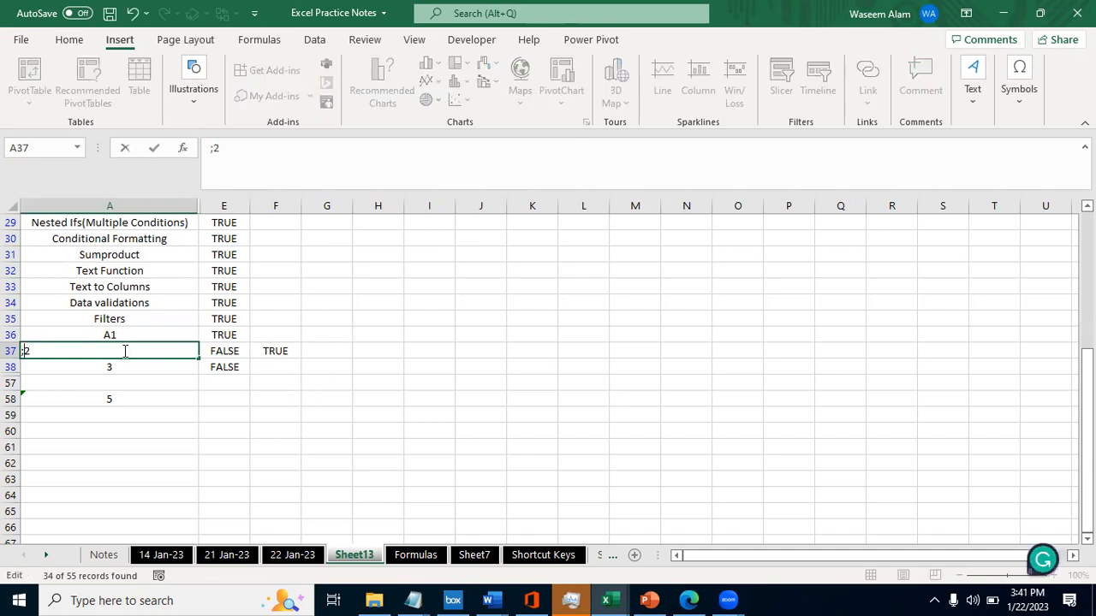
{"action": "key", "text": "BackSpace"}
{"action": "type", "text": "B"}
{"action": "key", "text": "BackSpace"}
{"action": "type", "text": "q"}
{"action": "key", "text": "BackSpace"}
{"action": "key", "text": "Escape"}
- Put a name in front of the 2 in A37 and check the ISNUMBER formula in F37
{"action": "double_click", "coordinate": [123, 351]}
{"action": "type", "text": "wasa"}
{"action": "type", "text": "seem"}
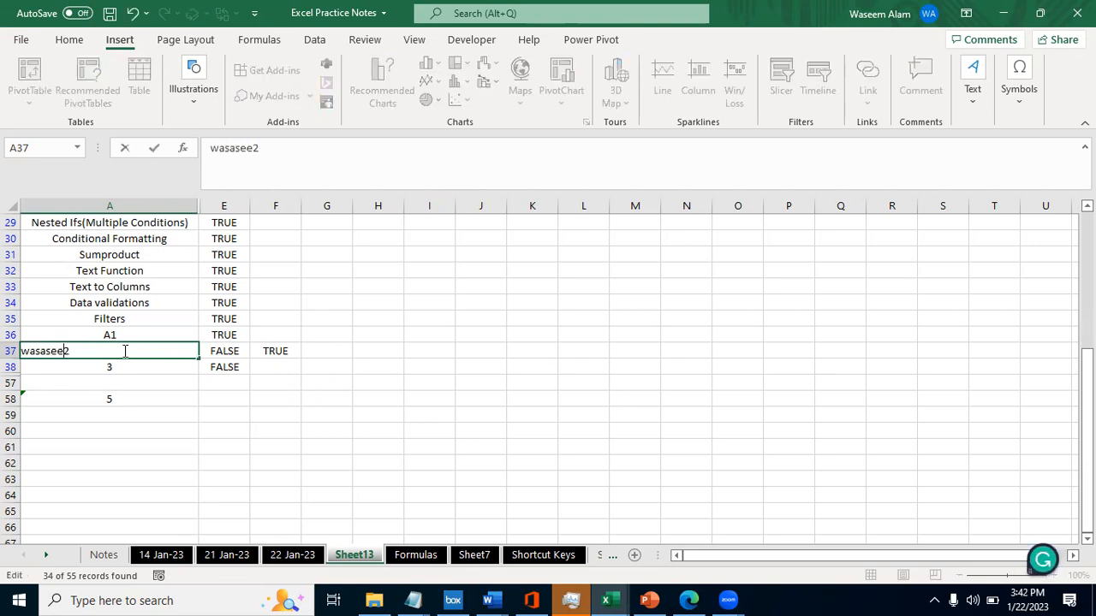
{"action": "key", "text": "ctrl+Return"}
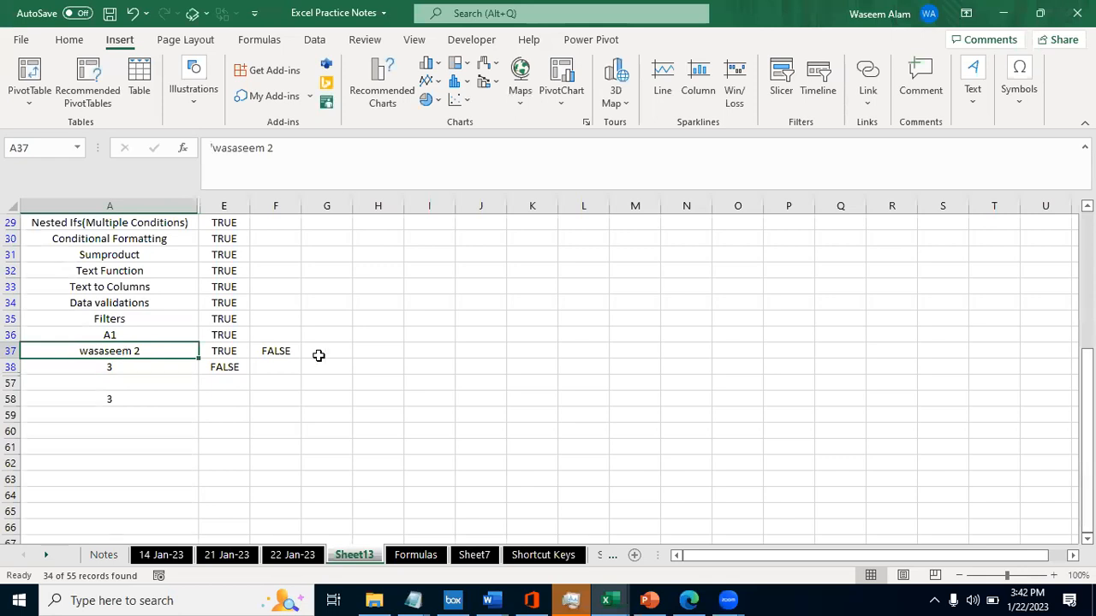
{"action": "key", "text": "Right"}
{"action": "key", "text": "Right"}
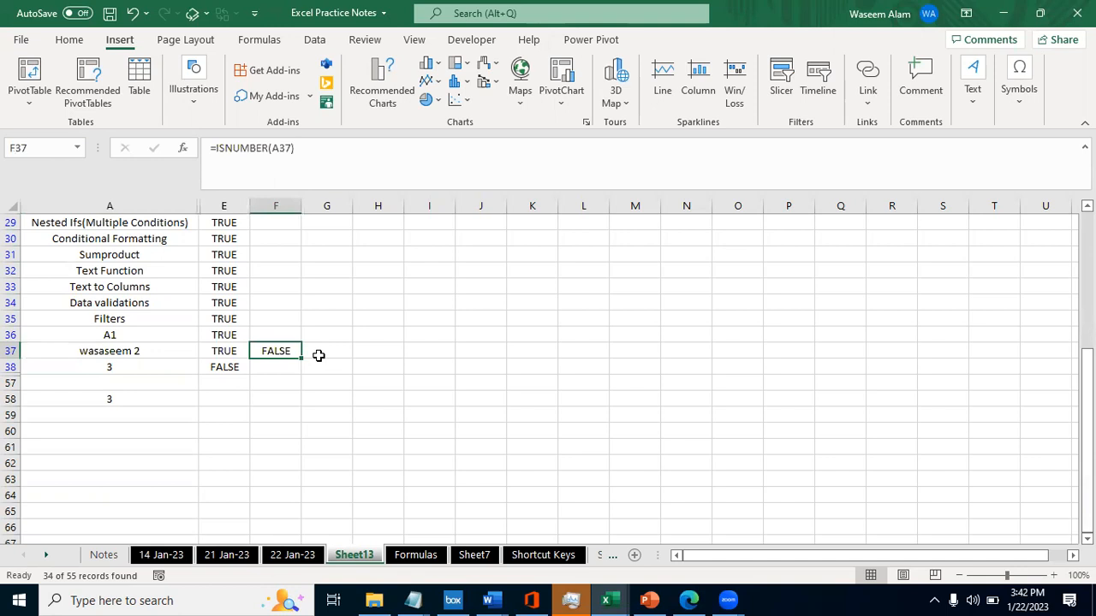
- Clear the ISNUMBER formula from F37 and undo the deletion
{"action": "key", "text": "Delete"}
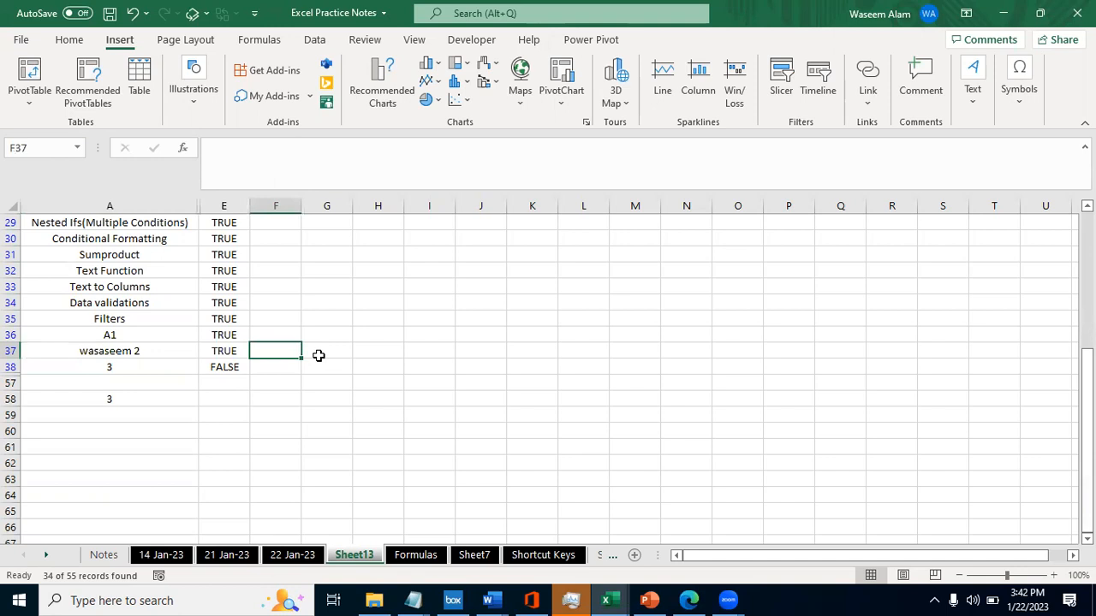
{"action": "key", "text": "Left"}
{"action": "key", "text": "Left"}
{"action": "key", "text": "ctrl+z"}
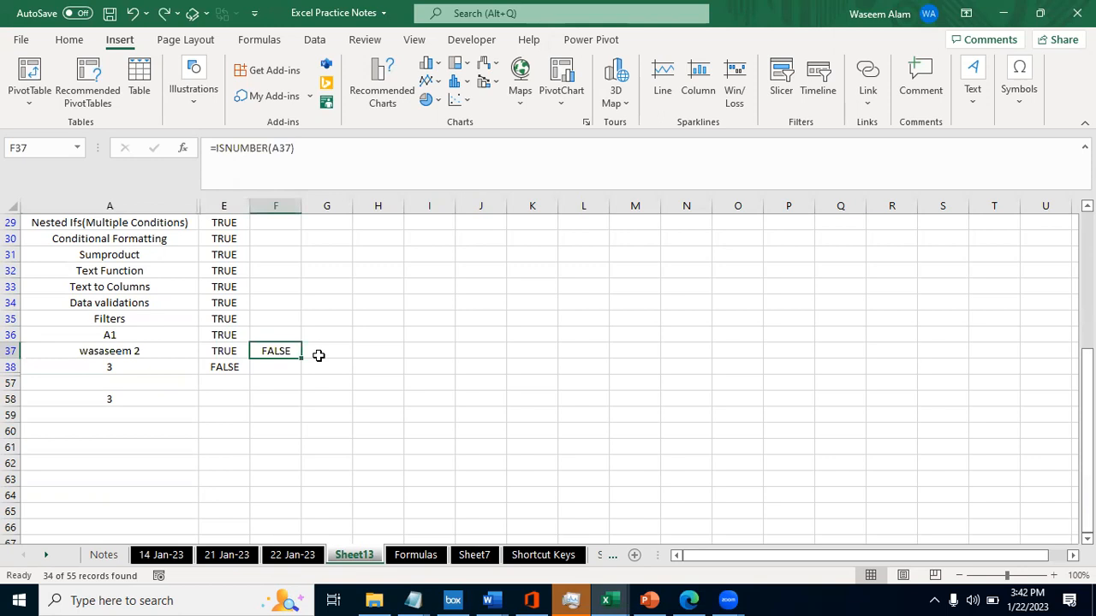
{"action": "key", "text": "Left"}
{"action": "key", "text": "Left"}
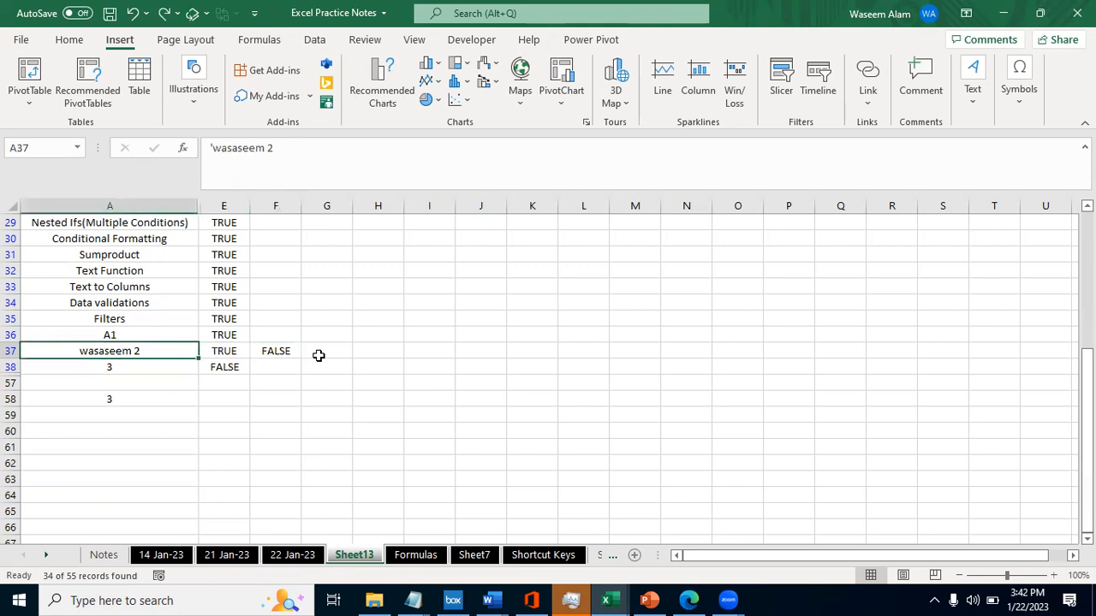
- Enter the number 2 in both A61 and E61 as values to compare
{"action": "key", "text": "Right"}
{"action": "key", "text": "Down"}
{"action": "key", "text": "Down"}
{"action": "key", "text": "Down"}
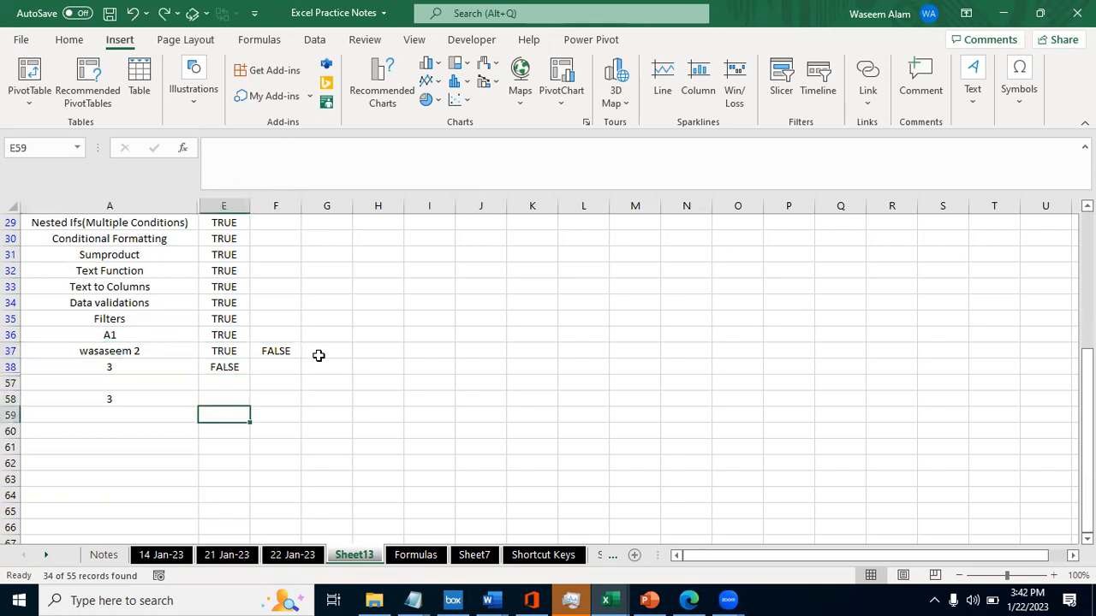
{"action": "key", "text": "Left"}
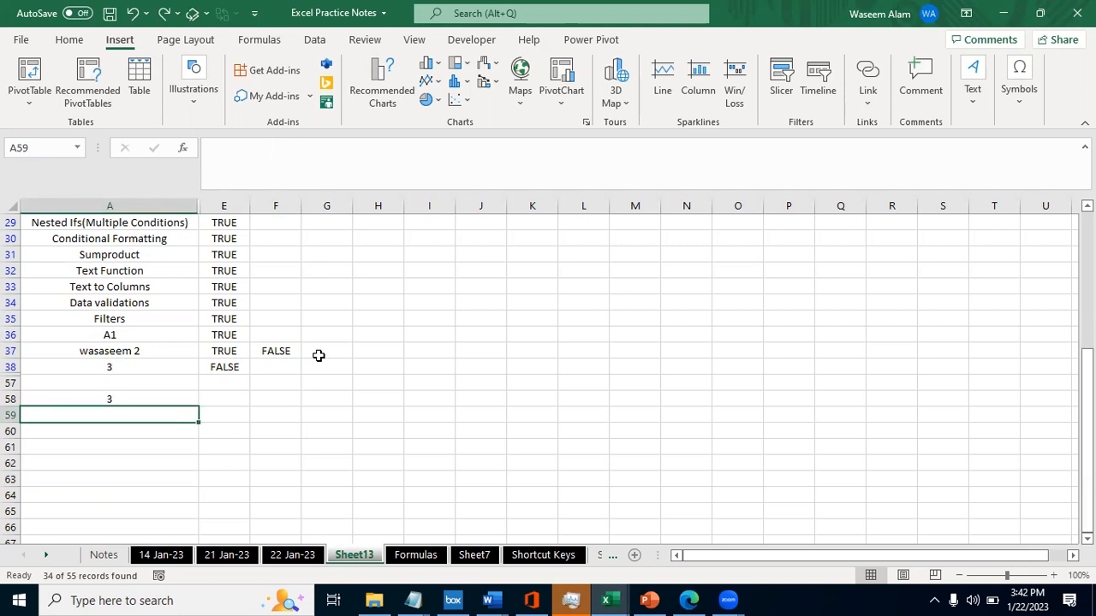
{"action": "key", "text": "Down"}
{"action": "key", "text": "Down"}
{"action": "type", "text": "2"}
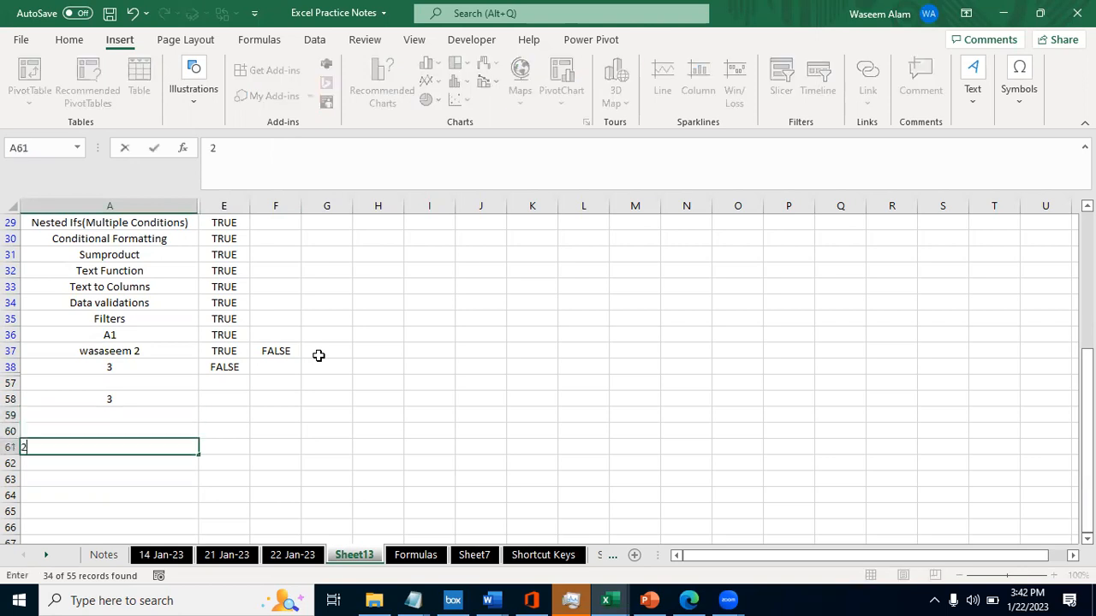
{"action": "key", "text": "Tab"}
{"action": "type", "text": "="}
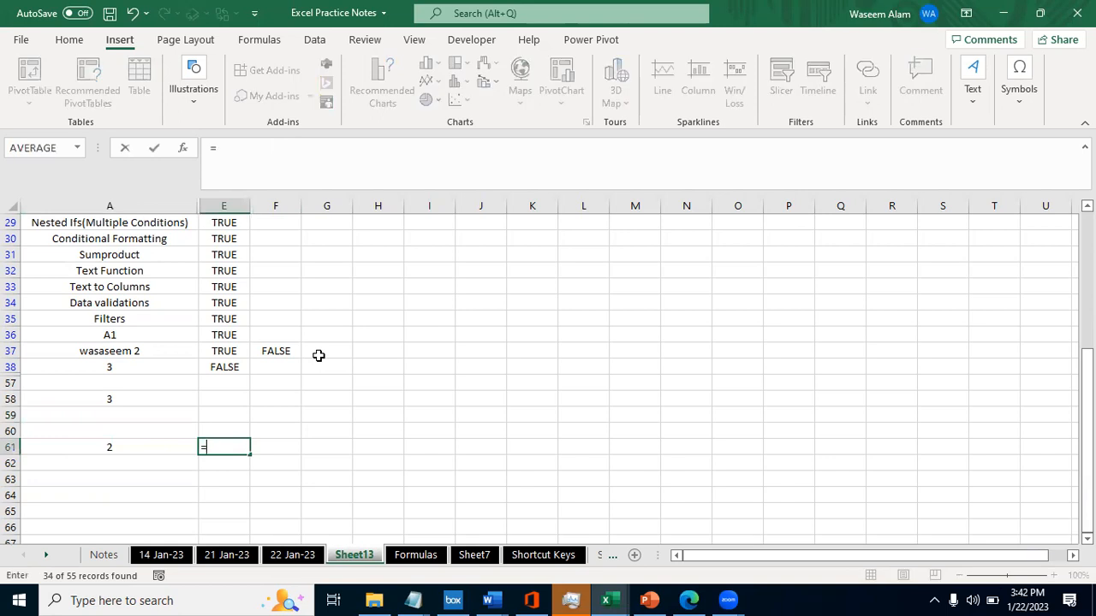
{"action": "key", "text": "BackSpace"}
{"action": "type", "text": "2"}
{"action": "key", "text": "Return"}
- Compare the two values in row 61 with the formula =E61=A61 in F61
{"action": "key", "text": "Right"}
{"action": "key", "text": "Up"}
{"action": "key", "text": "Right"}
{"action": "type", "text": "="}
{"action": "key", "text": "Left"}
{"action": "type", "text": "="}
{"action": "key", "text": "Left"}
- Check the comparison formula in F61 and the contents of A61 and E61 it refers to
{"action": "key", "text": "Left"}
{"action": "key", "text": "ctrl+Return"}
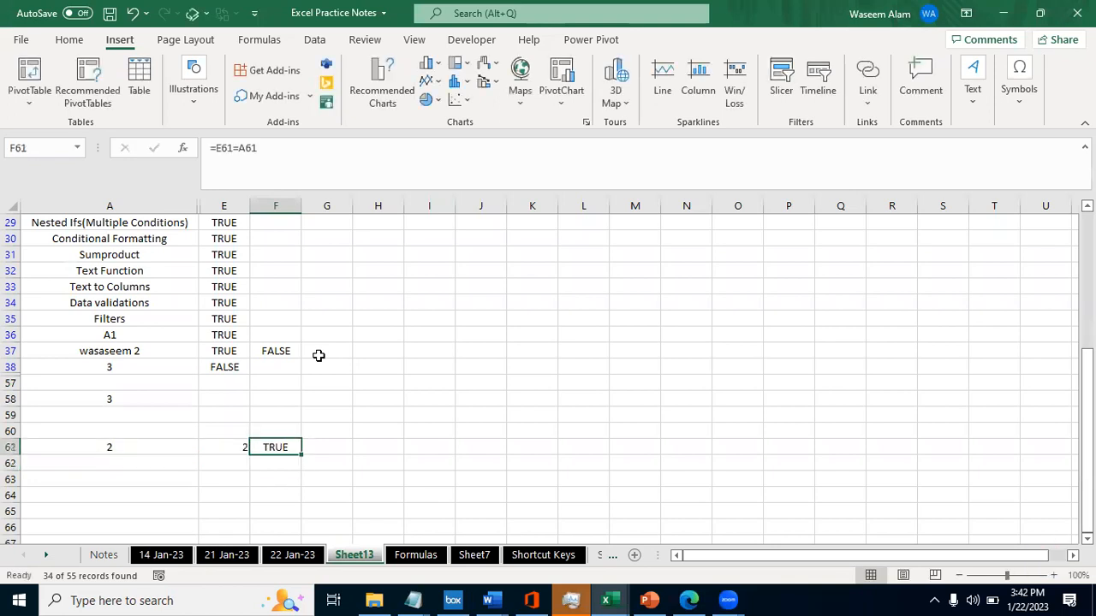
{"action": "key", "text": "F2"}
{"action": "key", "text": "Escape"}
{"action": "key", "text": "Left"}
{"action": "key", "text": "Left"}
{"action": "key", "text": "F2"}
{"action": "key", "text": "Tab"}
{"action": "key", "text": "F2"}
{"action": "key", "text": "Tab"}
{"action": "key", "text": "Left"}
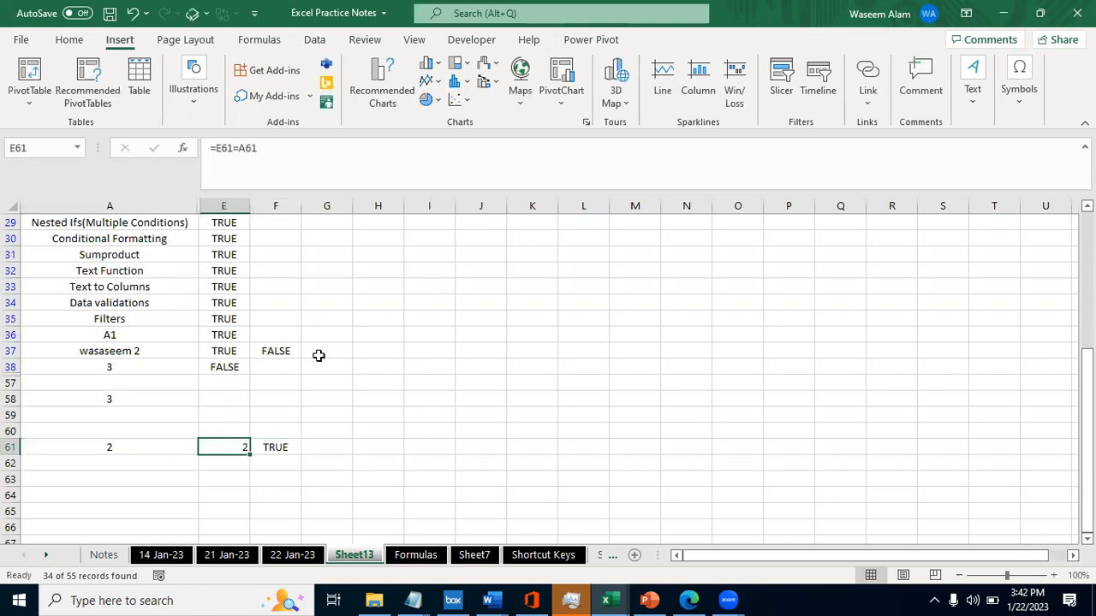
{"action": "key", "text": "F2"}
{"action": "key", "text": "Escape"}
{"action": "key", "text": "F2"}
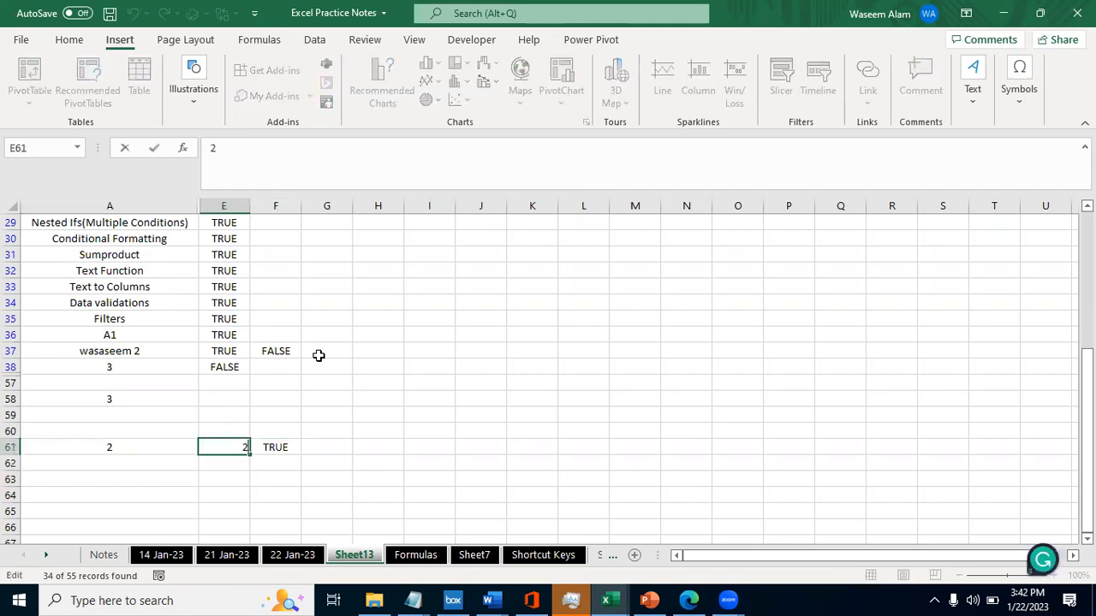
{"action": "key", "text": "Escape"}
{"action": "key", "text": "Tab"}
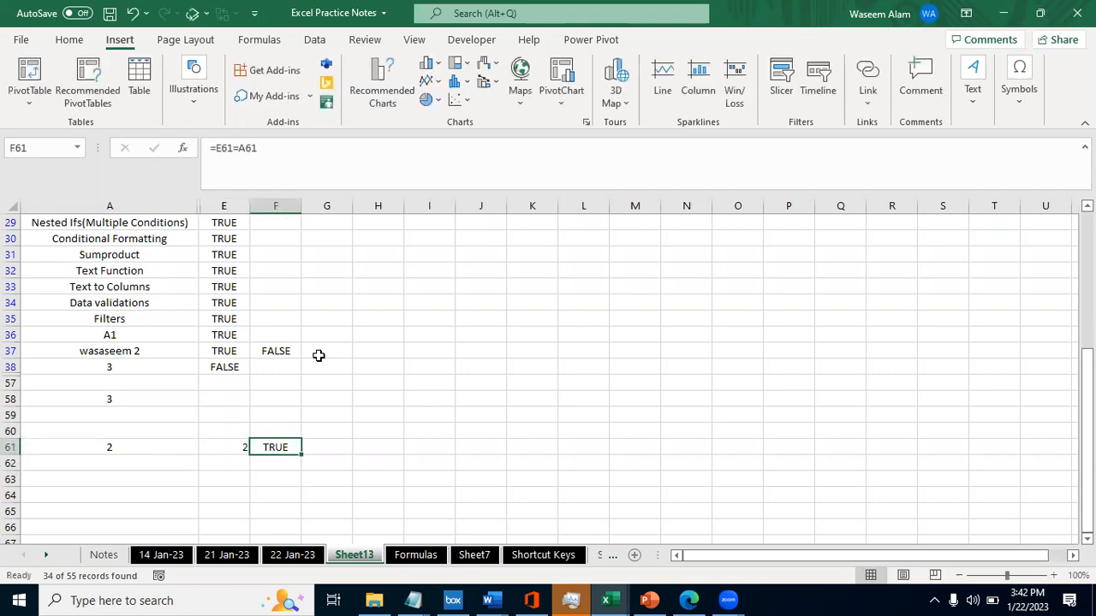
- Clear the comparison formula and both test values from row 61
{"action": "key", "text": "Delete"}
{"action": "key", "text": "Left"}
{"action": "key", "text": "Home"}
{"action": "key", "text": "ctrl+shift+Right"}
{"action": "key", "text": "Delete"}
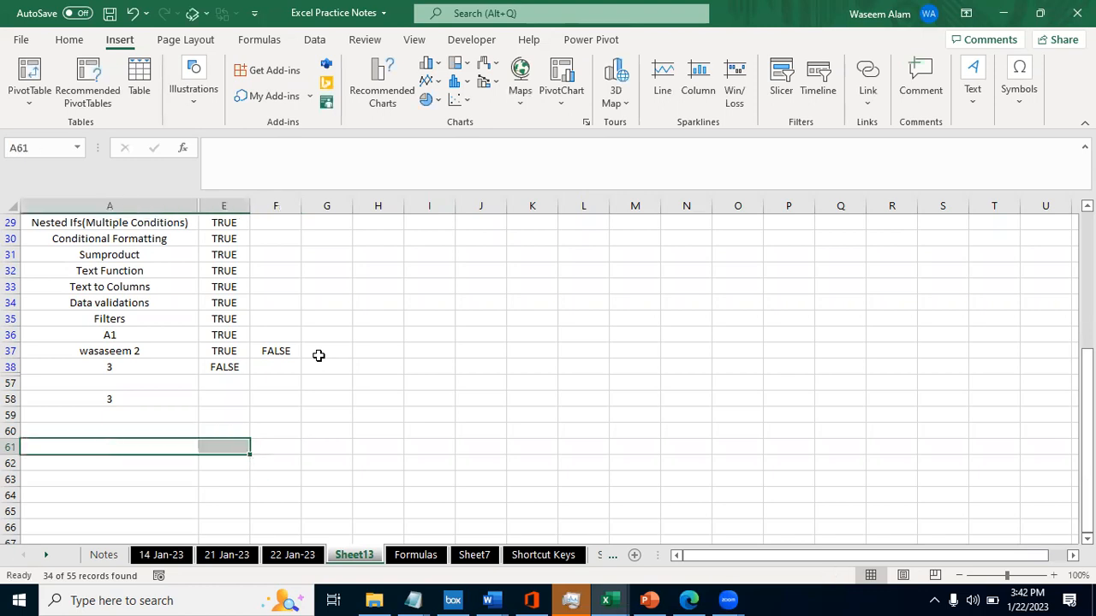
- Clear the leftover SUM entry below the list in column A
{"action": "key", "text": "Up"}
{"action": "key", "text": "Up"}
{"action": "key", "text": "Up"}
{"action": "key", "text": "Up"}
{"action": "key", "text": "Down"}
{"action": "key", "text": "Delete"}
- Remove the filter from the FORMULAS and ISTEXT list so every row is listed
{"action": "key", "text": "Up"}
{"action": "key", "text": "Up"}
{"action": "key", "text": "Up"}
{"action": "key", "text": "ctrl+Up"}
{"action": "key", "text": "Right"}
{"action": "key", "text": "Down"}
{"action": "key", "text": "ctrl+shift+l"}
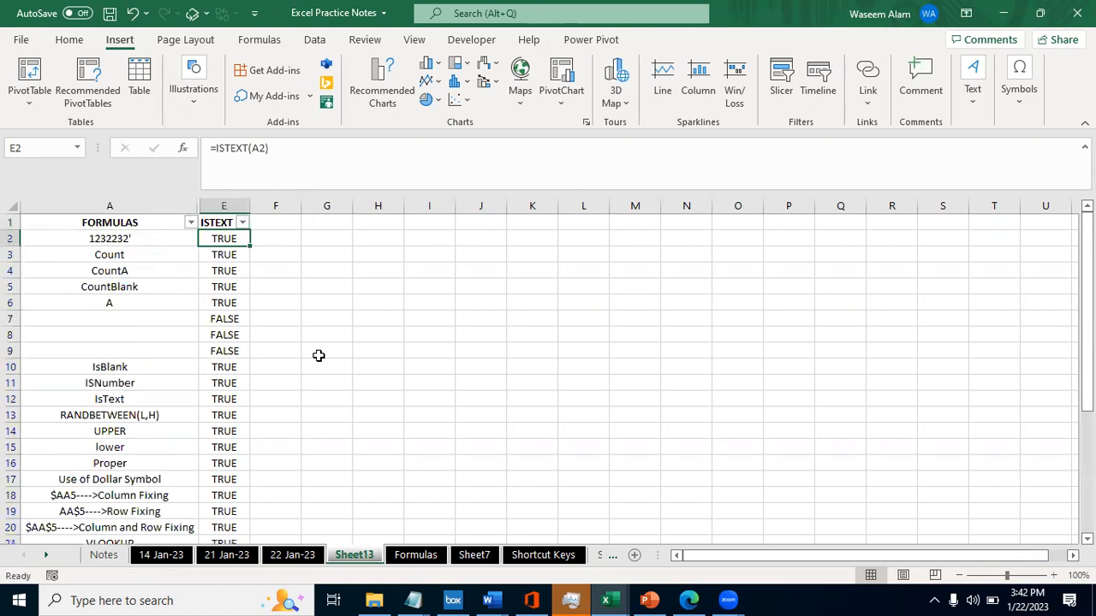
{"action": "key", "text": "ctrl+shift+l"}
- Unhide the columns between FORMULAS in column A and ISTEXT in column E
{"action": "key", "text": "ctrl+Down"}
{"action": "key", "text": "Right"}
{"action": "key", "text": "ctrl+Up"}
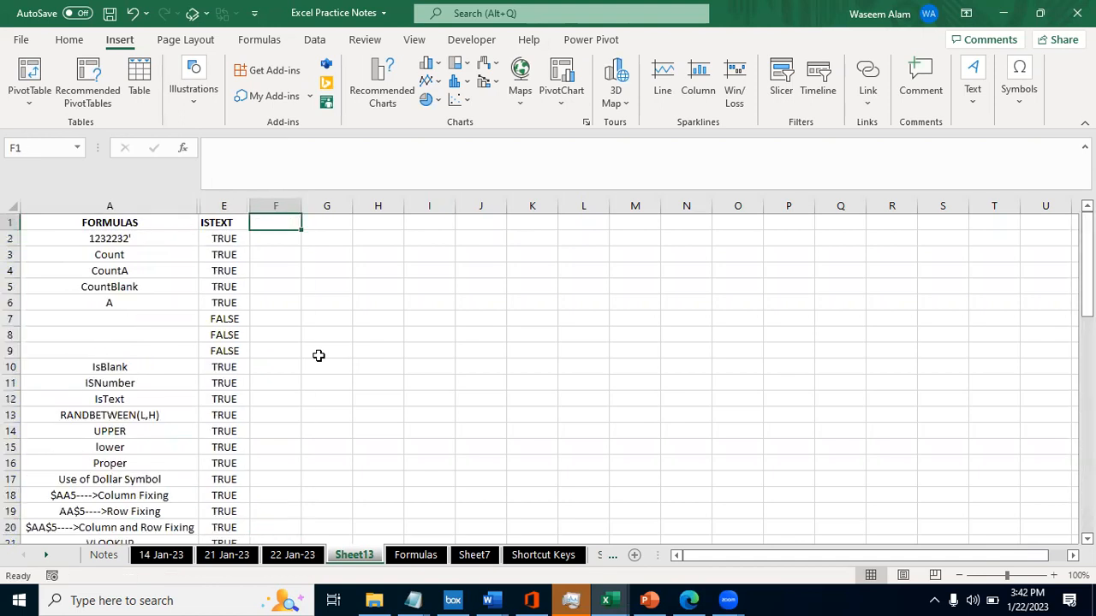
{"action": "key", "text": "ctrl+shift+Down"}
{"action": "key", "text": "Left"}
{"action": "key", "text": "ctrl+shift+Down"}
{"action": "key", "text": "ctrl+shift+Left"}
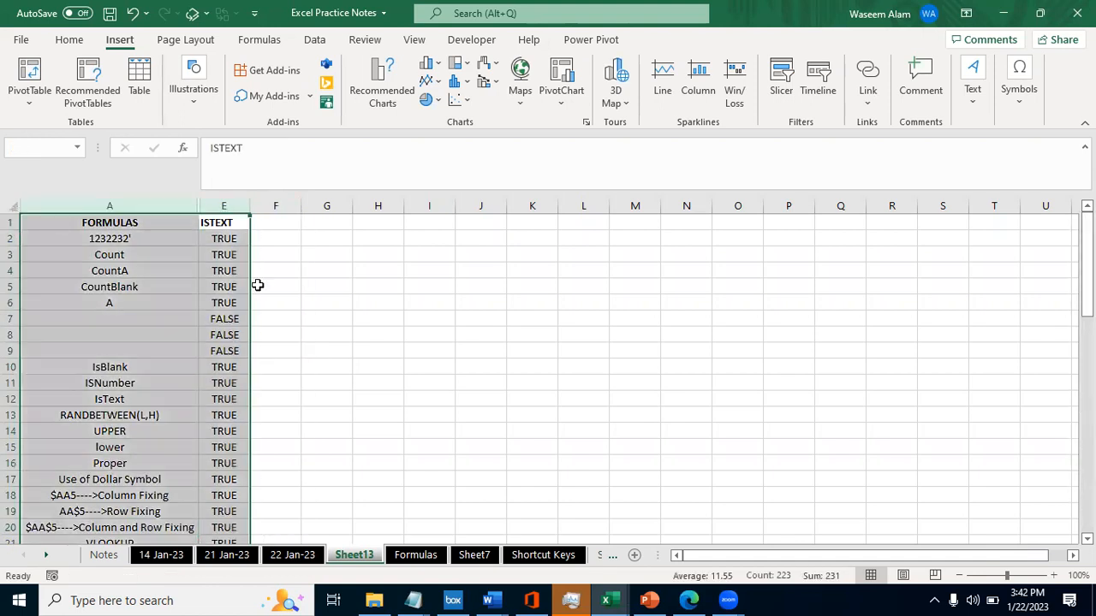
{"action": "right_click", "coordinate": [205, 224]}
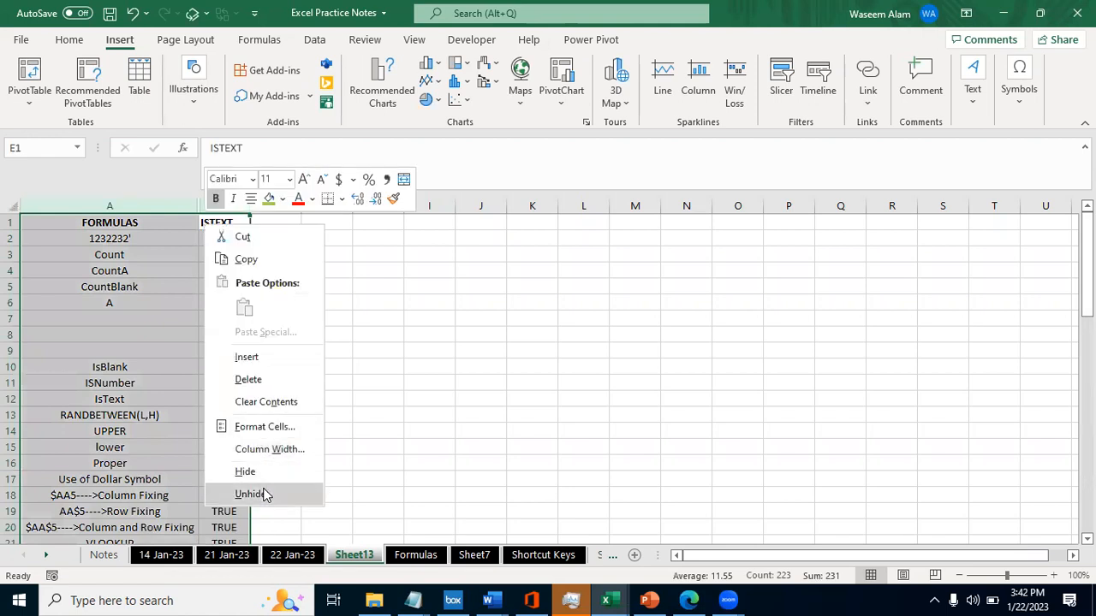
{"action": "left_click", "coordinate": [263, 494]}
- Go through the column headings in row 1, stopping at Count Blanks in C1
{"action": "key", "text": "Down"}
{"action": "key", "text": "Up"}
{"action": "key", "text": "Left"}
{"action": "key", "text": "Right"}
{"action": "key", "text": "Left"}
{"action": "key", "text": "Left"}
{"action": "key", "text": "Left"}
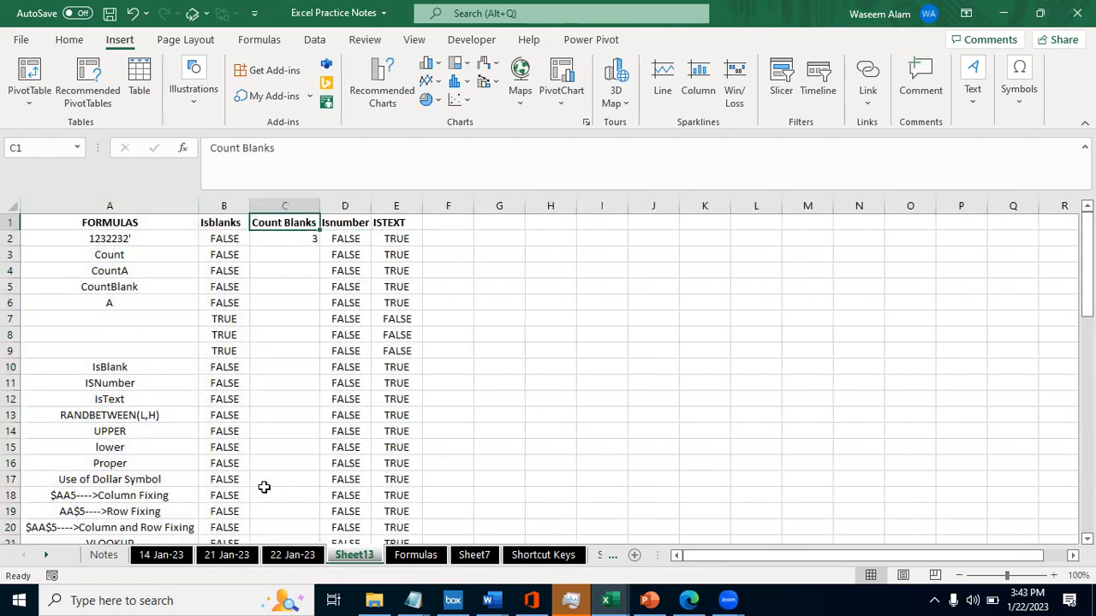
{"action": "key", "text": "Right"}
{"action": "key", "text": "Left"}
{"action": "key", "text": "Right"}
{"action": "key", "text": "Right"}
{"action": "key", "text": "Left"}
{"action": "key", "text": "Left"}
{"action": "key", "text": "Right"}
- Enter the letter A followed by a trailing space in G2, and a plain A without a space in H2
{"action": "key", "text": "Right"}
{"action": "key", "text": "Right"}
{"action": "key", "text": "Down"}
{"action": "key", "text": "Right"}
{"action": "key", "text": "Right"}
{"action": "type", "text": "A"}
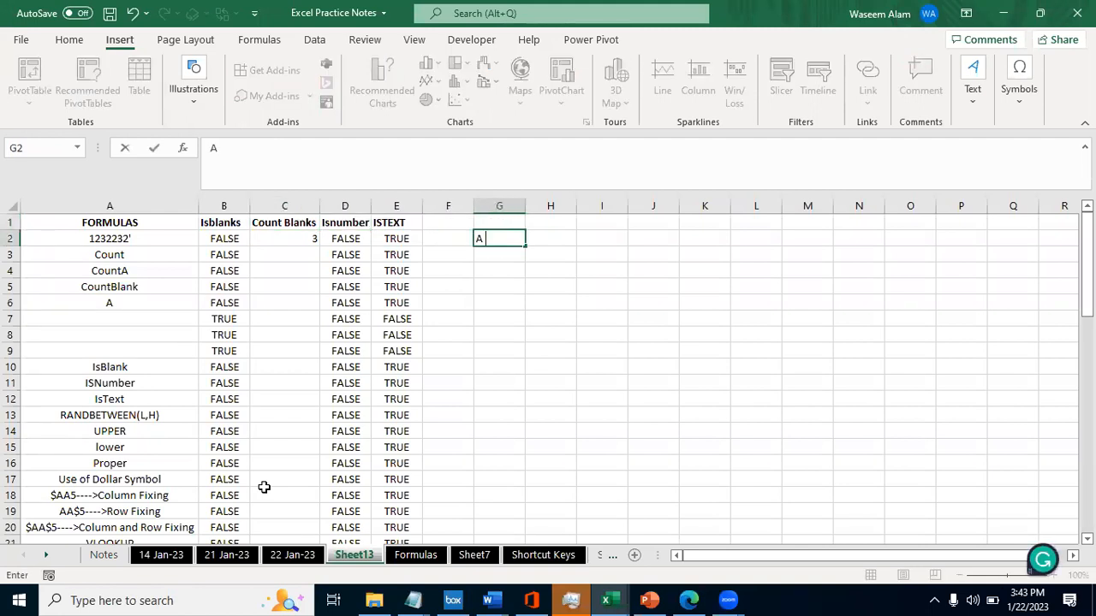
{"action": "key", "text": "Return"}
{"action": "key", "text": "Up"}
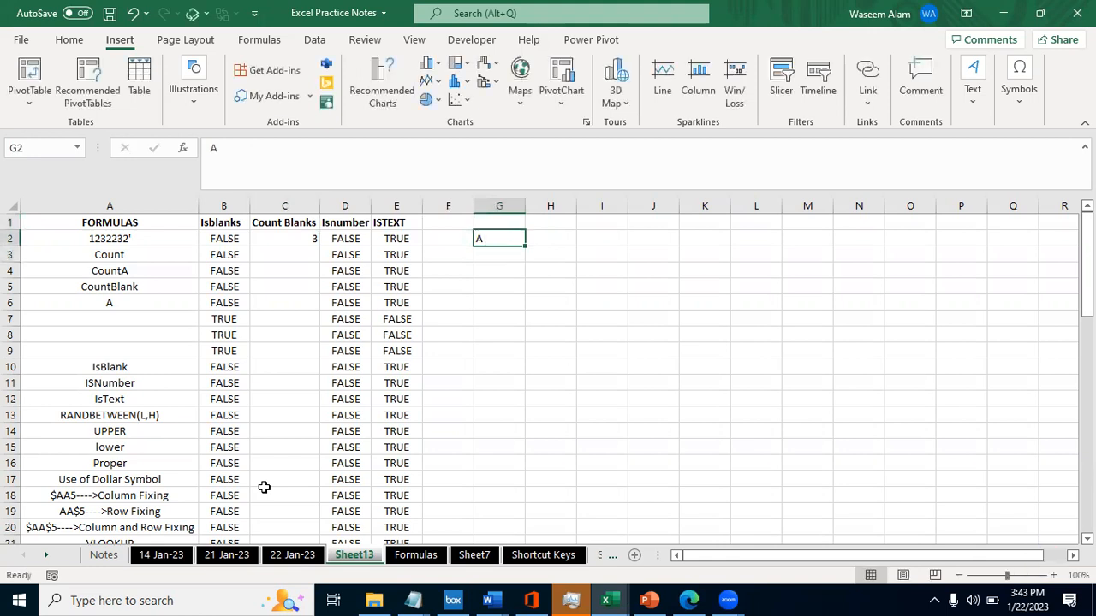
{"action": "key", "text": "Right"}
{"action": "type", "text": "A"}
{"action": "key", "text": "Right"}
- Compare the two entries in I2 with the formula =G2=H2 and review its references
{"action": "type", "text": "="}
{"action": "key", "text": "Left"}
{"action": "key", "text": "Left"}
{"action": "type", "text": "="}
{"action": "key", "text": "Left"}
{"action": "key", "text": "Return"}
{"action": "key", "text": "Up"}
{"action": "key", "text": "F2"}
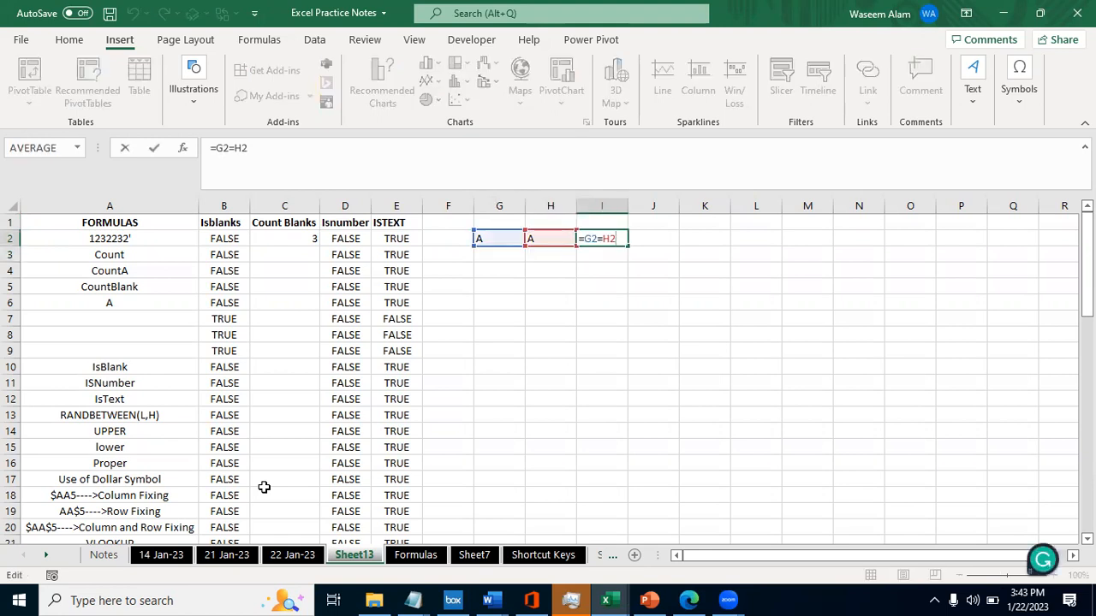
{"action": "key", "text": "Return"}
- Inspect the contents of G2 for an extra space after the letter, leaving the entry as it is
{"action": "key", "text": "Up"}
{"action": "key", "text": "Left"}
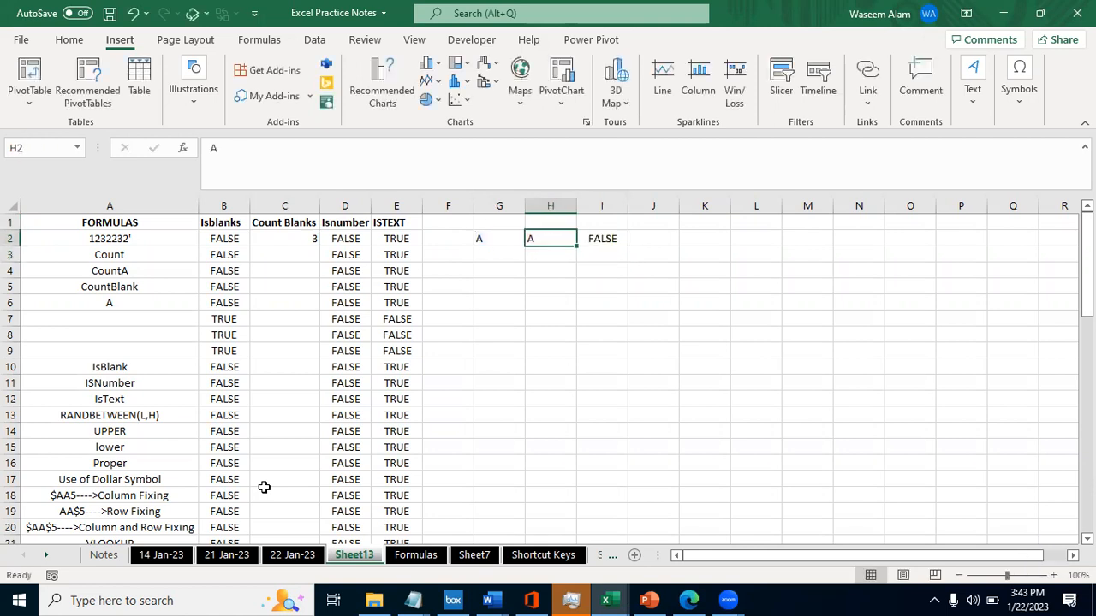
{"action": "key", "text": "Left"}
{"action": "key", "text": "F2"}
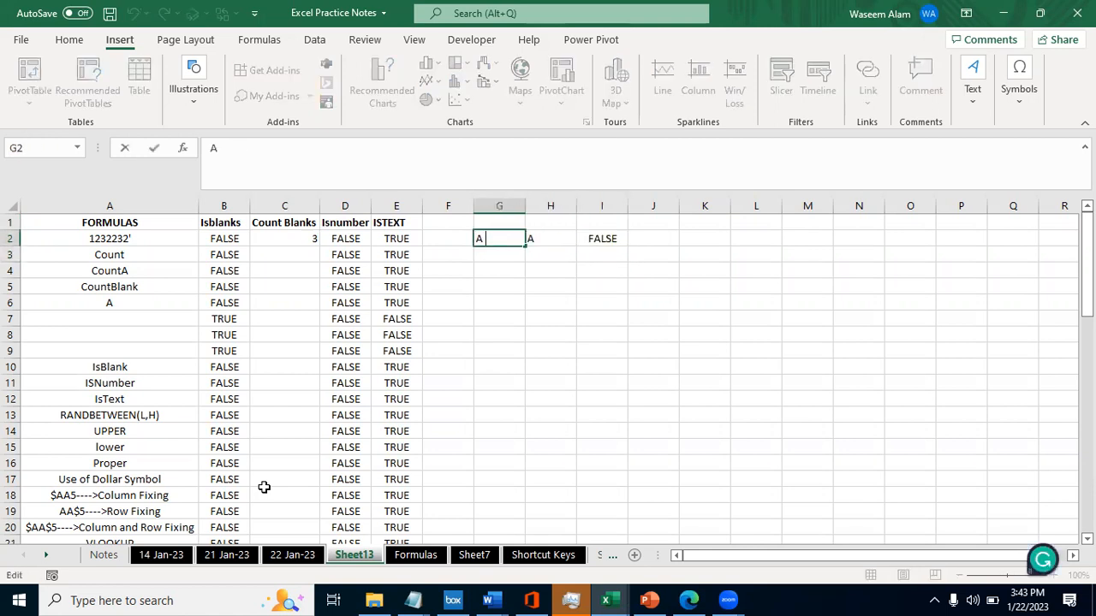
{"action": "key", "text": "Escape"}
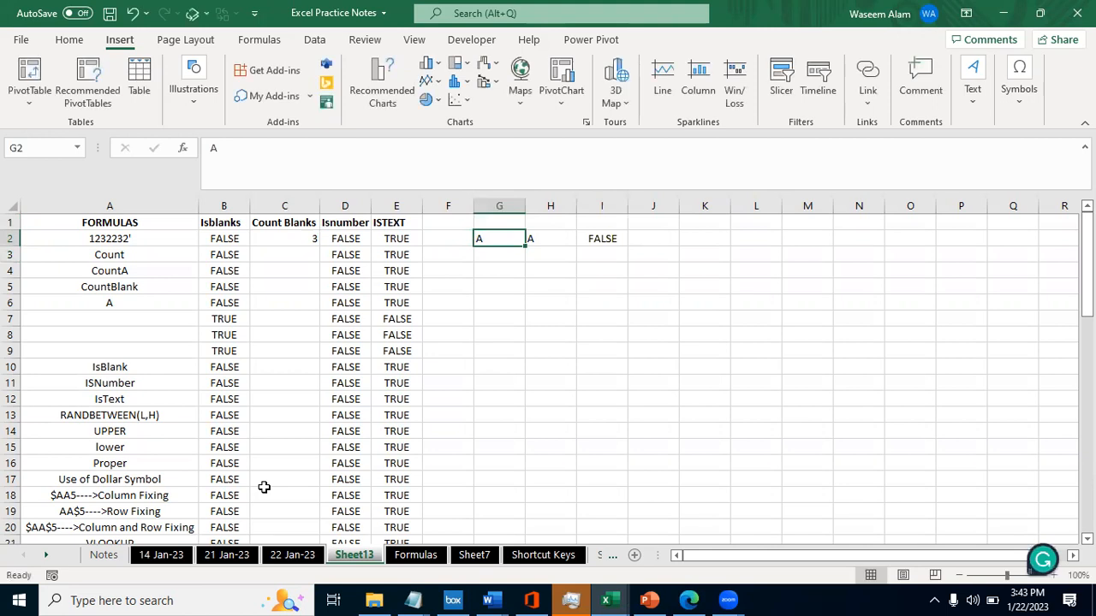
- Count the characters of the first entry by entering =LEN(G2) in J2, and check the cell it refers to
{"action": "key", "text": "Right"}
{"action": "key", "text": "Right"}
{"action": "key", "text": "Right"}
{"action": "type", "text": "=LEN("}
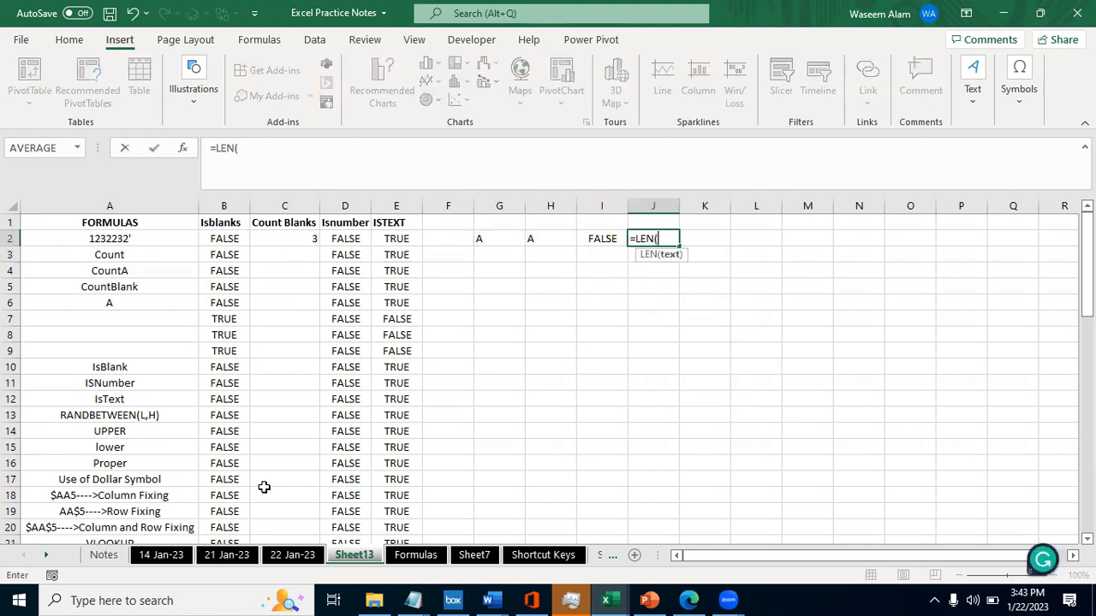
{"action": "key", "text": "Left"}
{"action": "key", "text": "Left"}
{"action": "key", "text": "Left"}
{"action": "key", "text": "Return"}
{"action": "key", "text": "Up"}
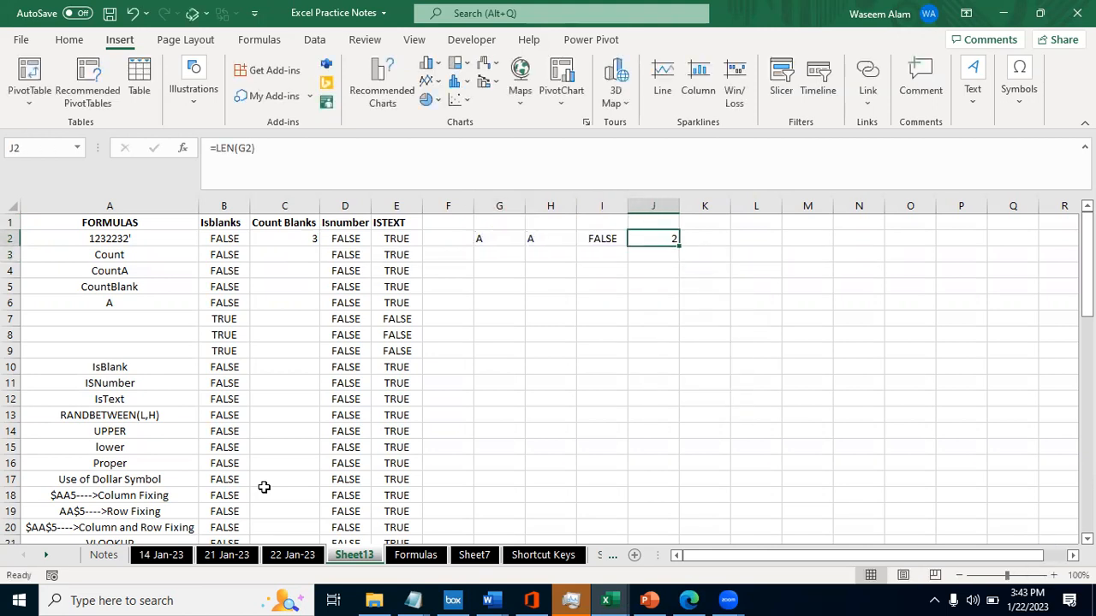
{"action": "key", "text": "F2"}
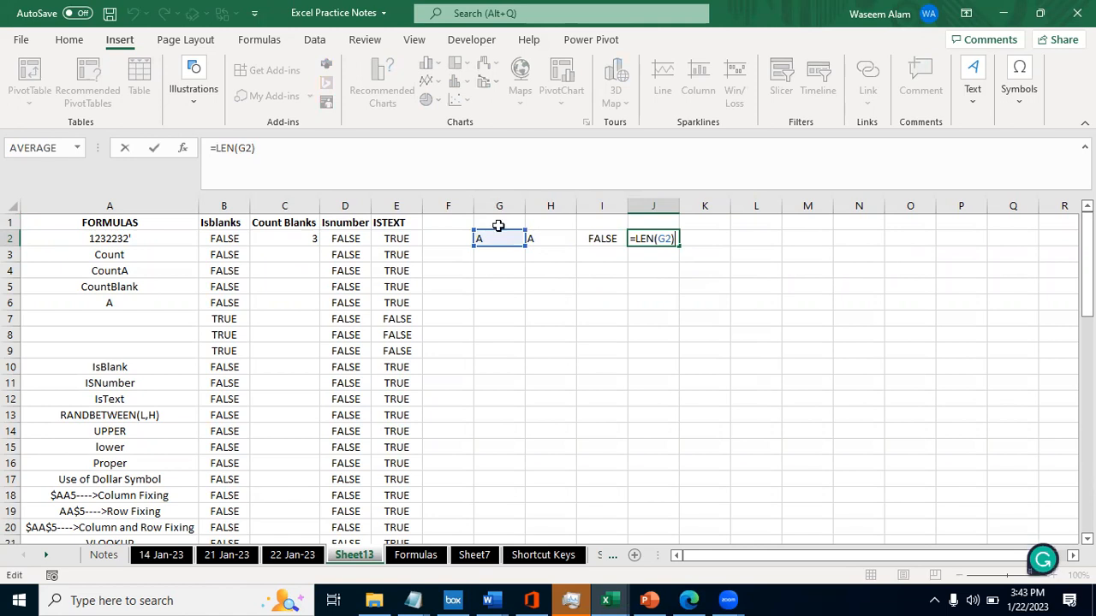
{"action": "key", "text": "ctrl+Return"}
- Fill the LEN formula from J2 across to K2 so it counts the characters in H2, and check its reference
{"action": "key", "text": "shift+Right"}
{"action": "key", "text": "ctrl+r"}
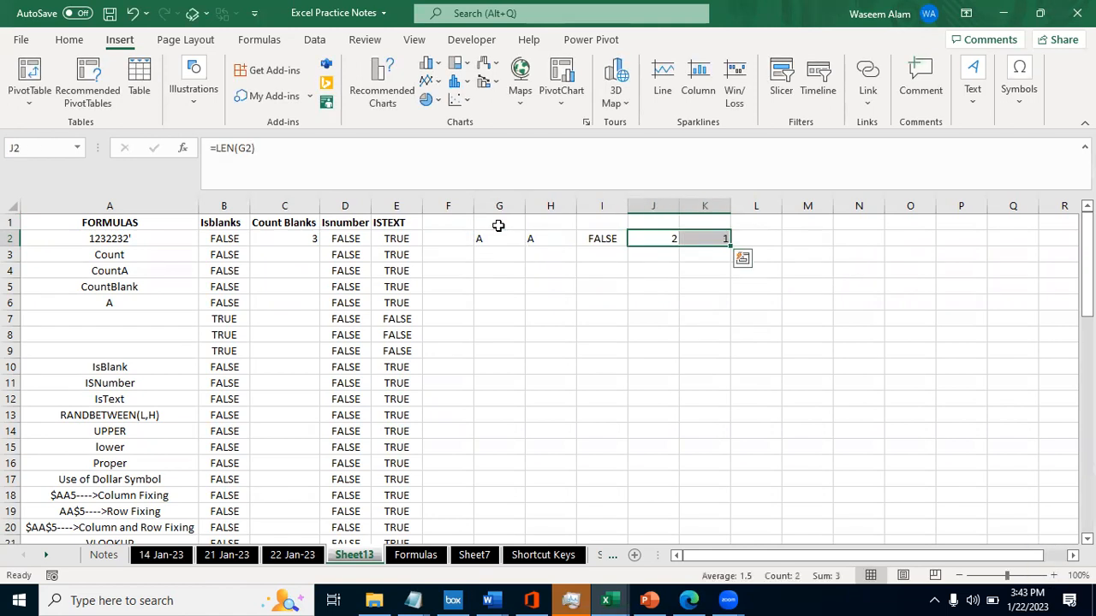
{"action": "key", "text": "Right"}
{"action": "key", "text": "F2"}
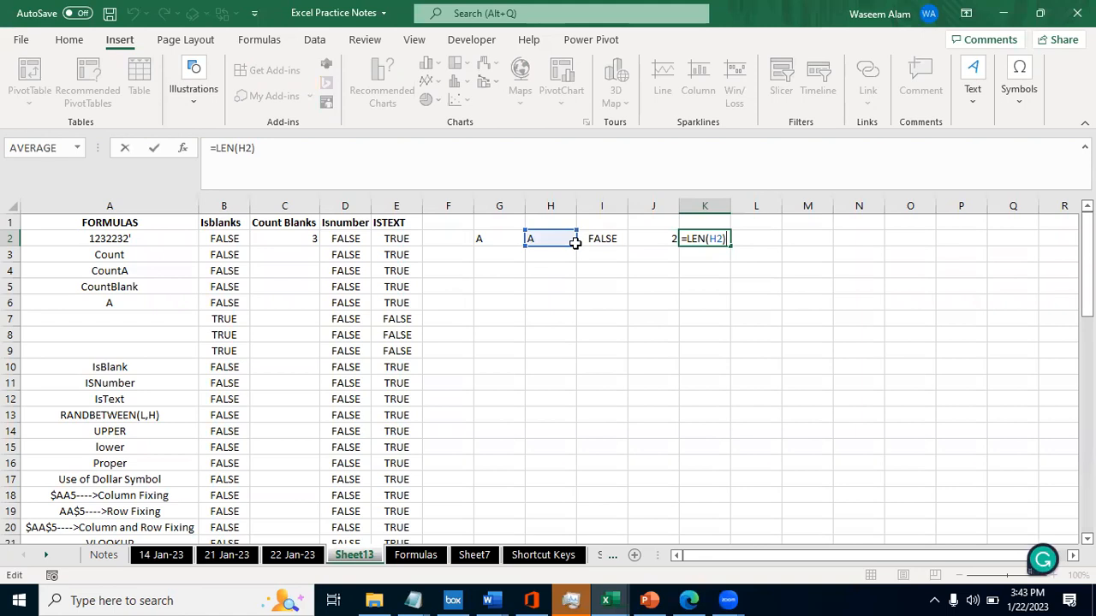
{"action": "key", "text": "Escape"}
- Examine the text in G2 for its trailing space again and compare it with the entry in H2
{"action": "key", "text": "Left"}
{"action": "key", "text": "Left"}
{"action": "key", "text": "Left"}
{"action": "key", "text": "Left"}
{"action": "key", "text": "F2"}
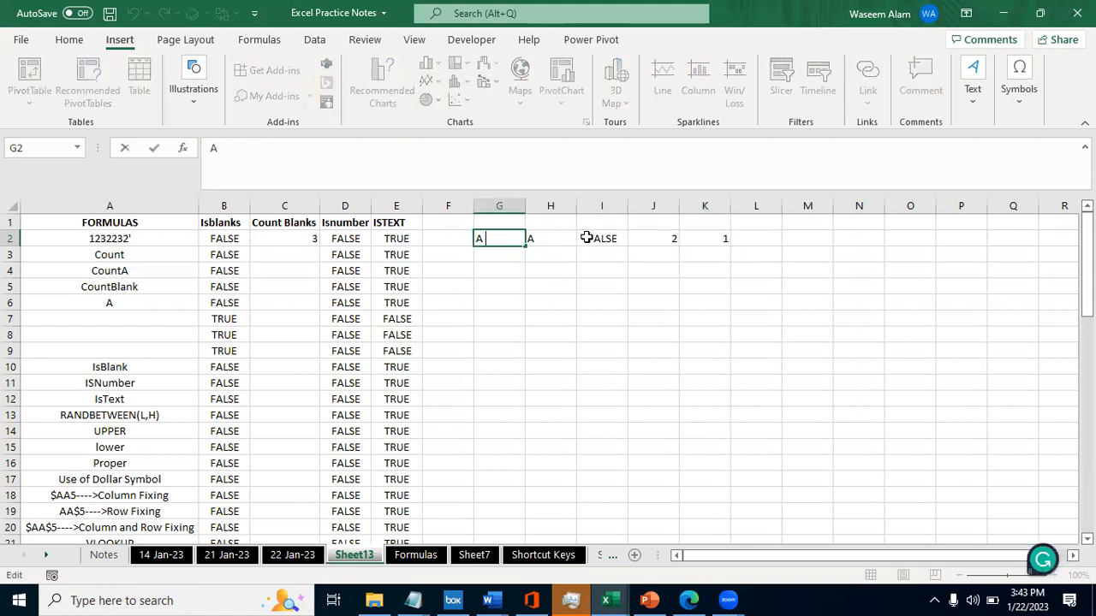
{"action": "key", "text": "Escape"}
{"action": "key", "text": "Right"}
{"action": "key", "text": "Right"}
{"action": "key", "text": "Left"}
{"action": "key", "text": "Left"}
{"action": "key", "text": "Right"}
{"action": "key", "text": "Down"}
{"action": "key", "text": "Left"}
{"action": "key", "text": "Up"}
{"action": "key", "text": "Down"}
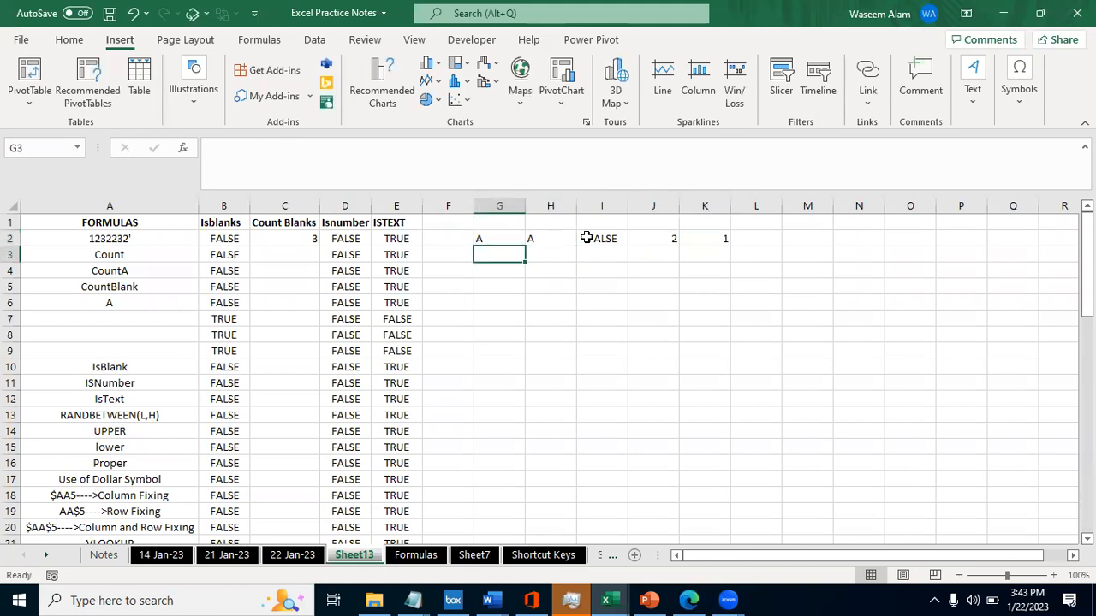
- Go along the example cells in row 2 and examine the LEN formula in J2 without changing it
{"action": "key", "text": "Up"}
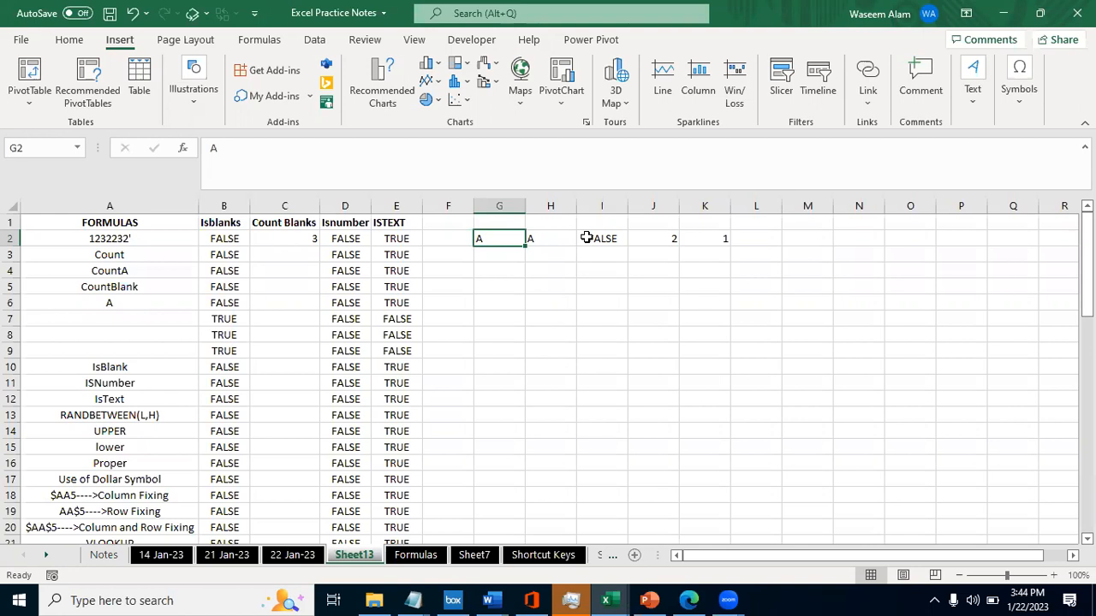
{"action": "key", "text": "Right"}
{"action": "key", "text": "Right"}
{"action": "key", "text": "Right"}
{"action": "key", "text": "Right"}
{"action": "key", "text": "Left"}
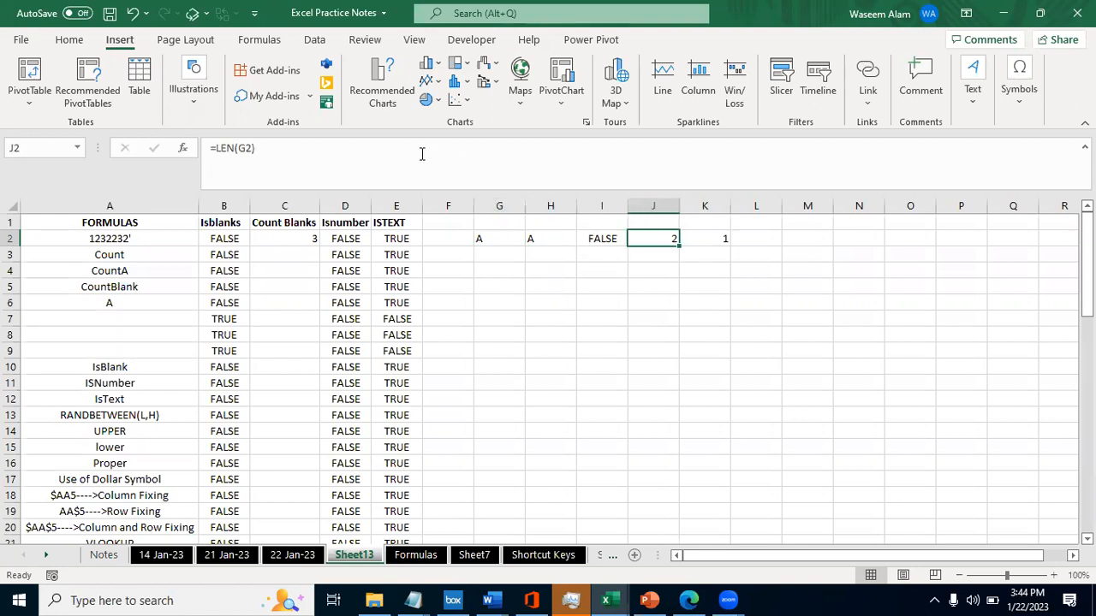
{"action": "left_click", "coordinate": [263, 148]}
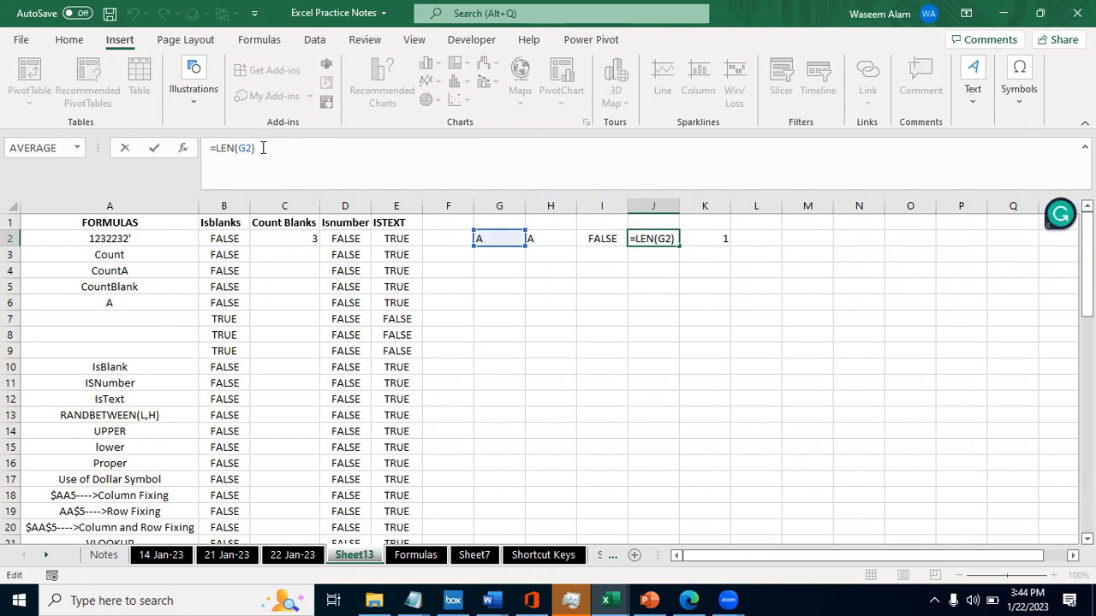
{"action": "key", "text": "Escape"}
- Extend the text in G2 so that it reads "A a b"
{"action": "key", "text": "Left"}
{"action": "key", "text": "Left"}
{"action": "key", "text": "Left"}
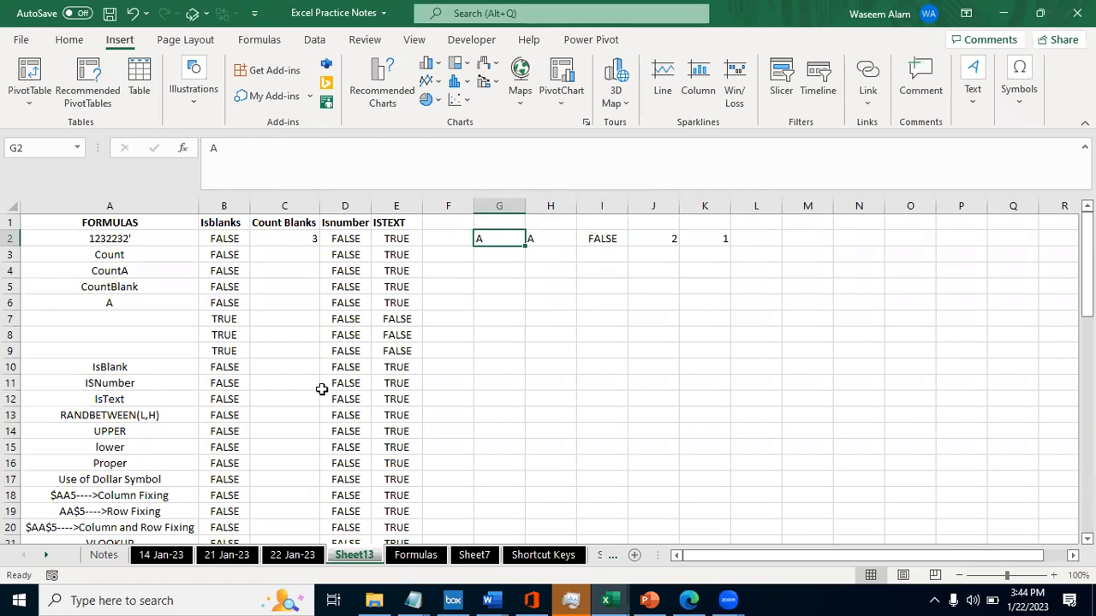
{"action": "double_click", "coordinate": [499, 233]}
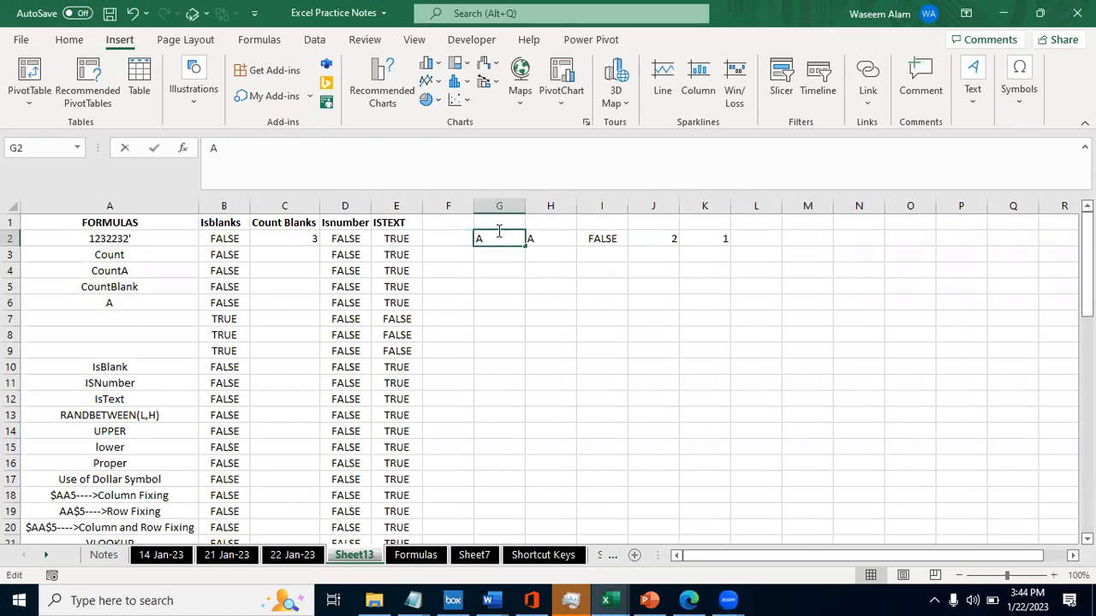
{"action": "type", "text": "a b"}
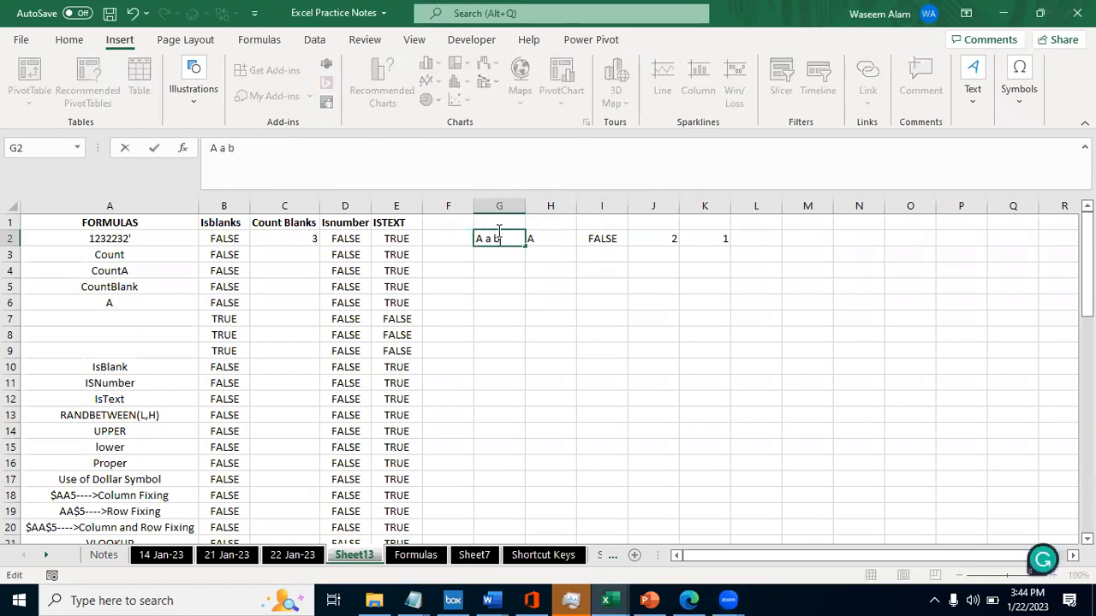
{"action": "key", "text": "Tab"}
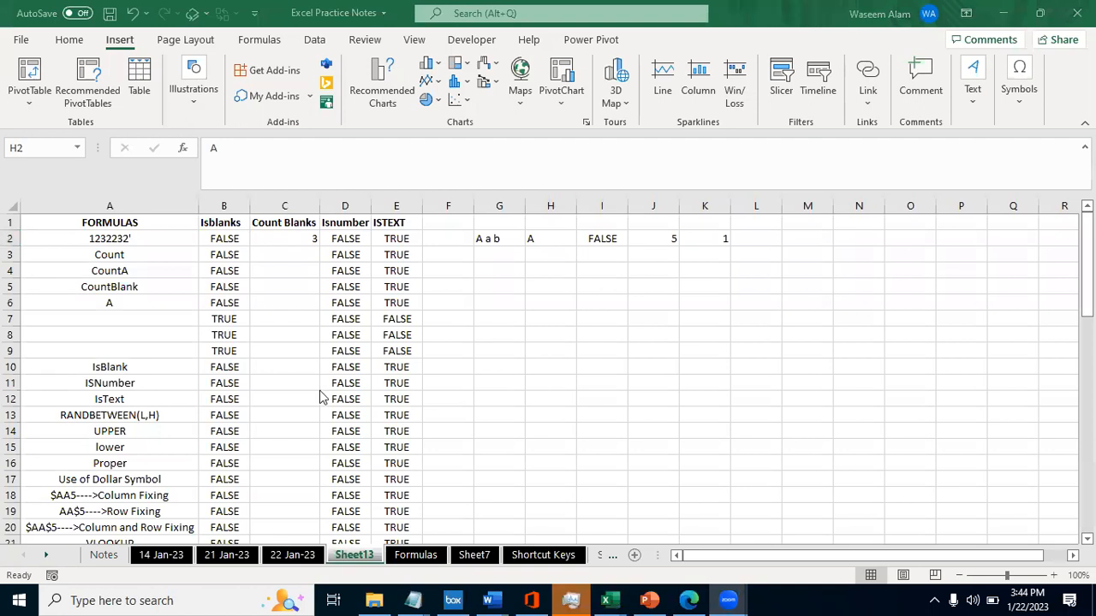
- Try "A 2" as the text in G2 to test the character count, and undo the change
{"action": "left_click", "coordinate": [503, 239]}
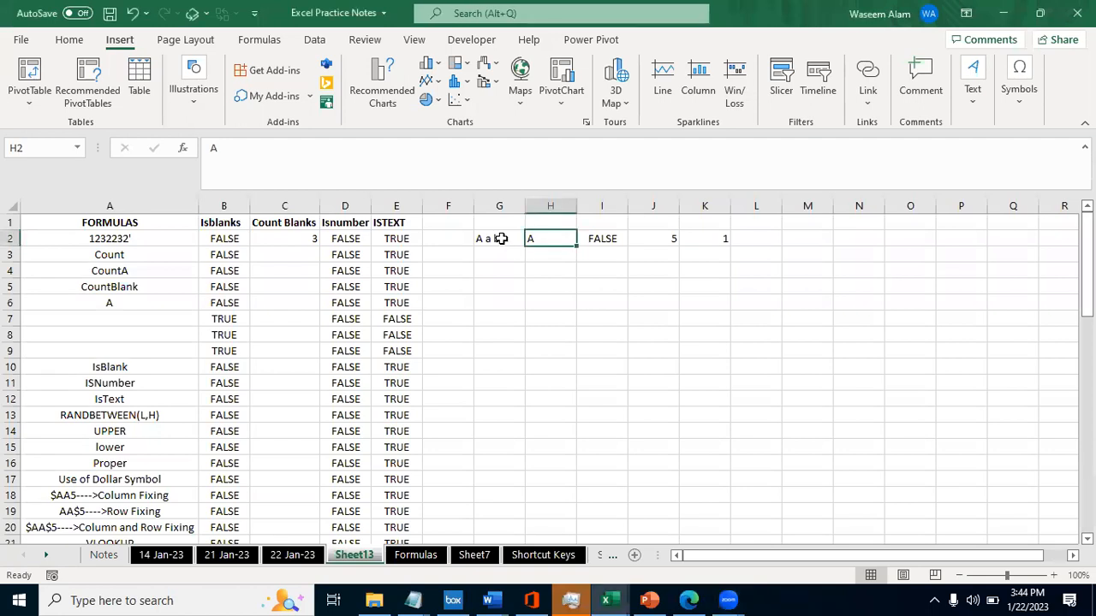
{"action": "double_click", "coordinate": [503, 239]}
{"action": "key", "text": "BackSpace"}
{"action": "key", "text": "BackSpace"}
{"action": "key", "text": "BackSpace"}
{"action": "type", "text": "2"}
{"action": "key", "text": "Return"}
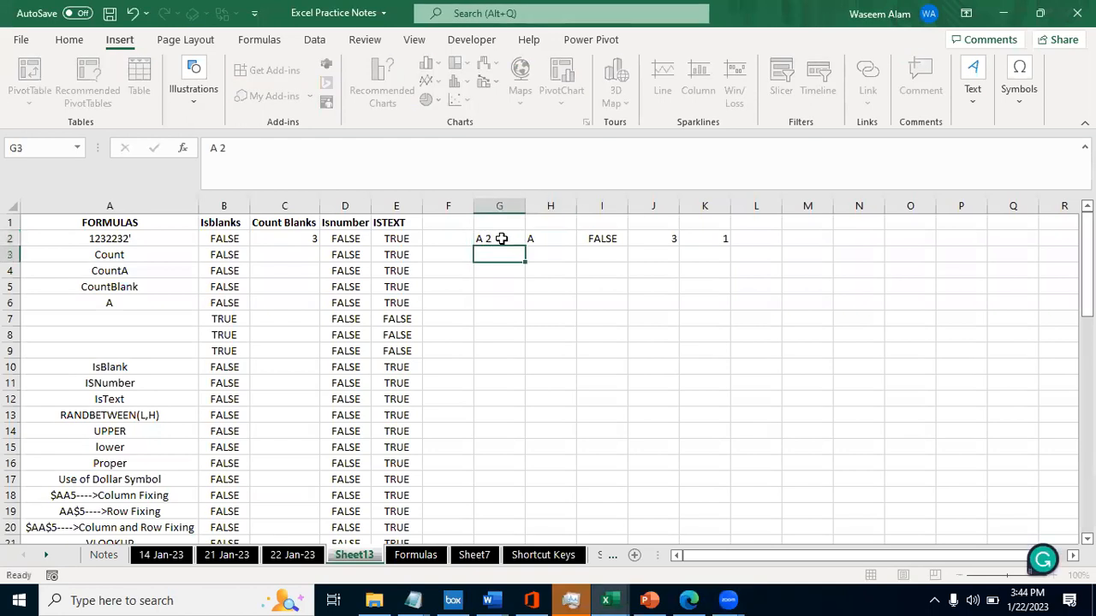
{"action": "left_click", "coordinate": [502, 239]}
{"action": "key", "text": "ctrl+z"}
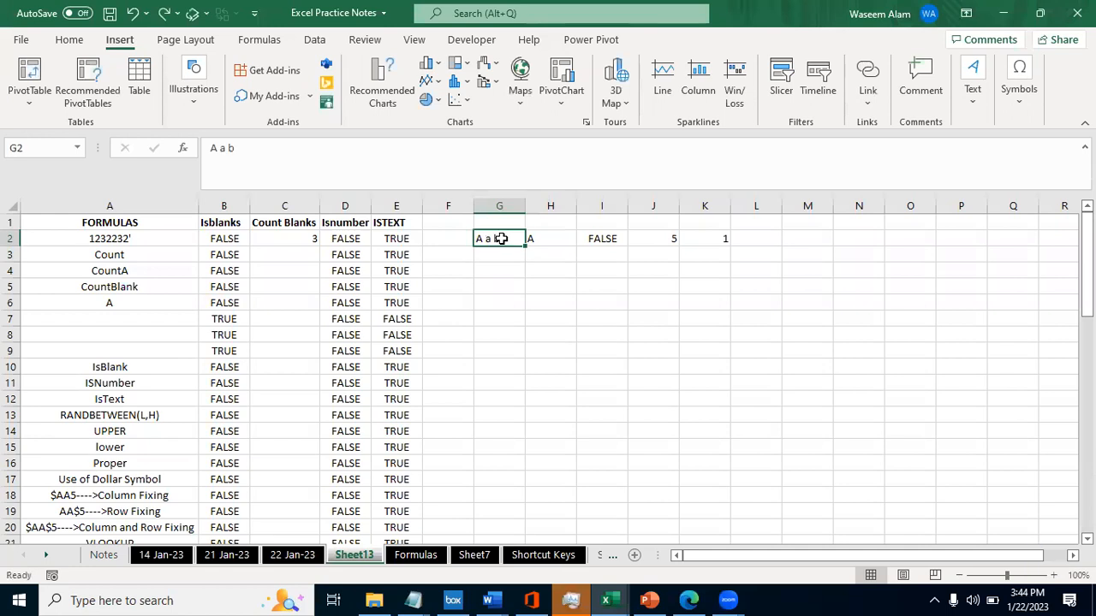
- Try the number 22 in G2 to test LEN on digits, and undo the entry
{"action": "left_click", "coordinate": [358, 373]}
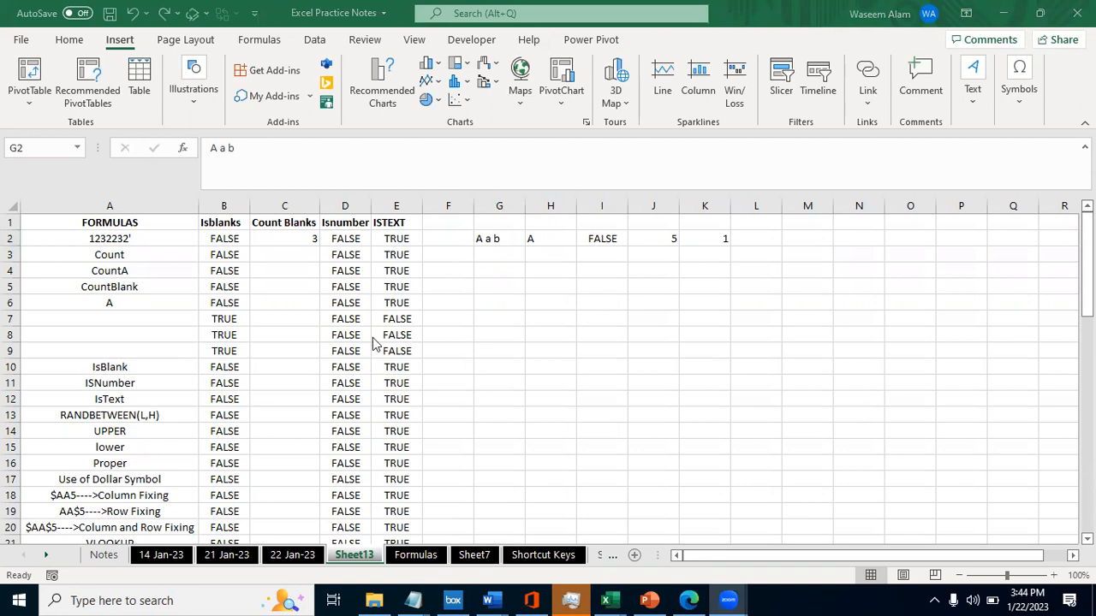
{"action": "double_click", "coordinate": [481, 238]}
{"action": "key", "text": "Escape"}
{"action": "type", "text": "22"}
{"action": "key", "text": "ctrl+Return"}
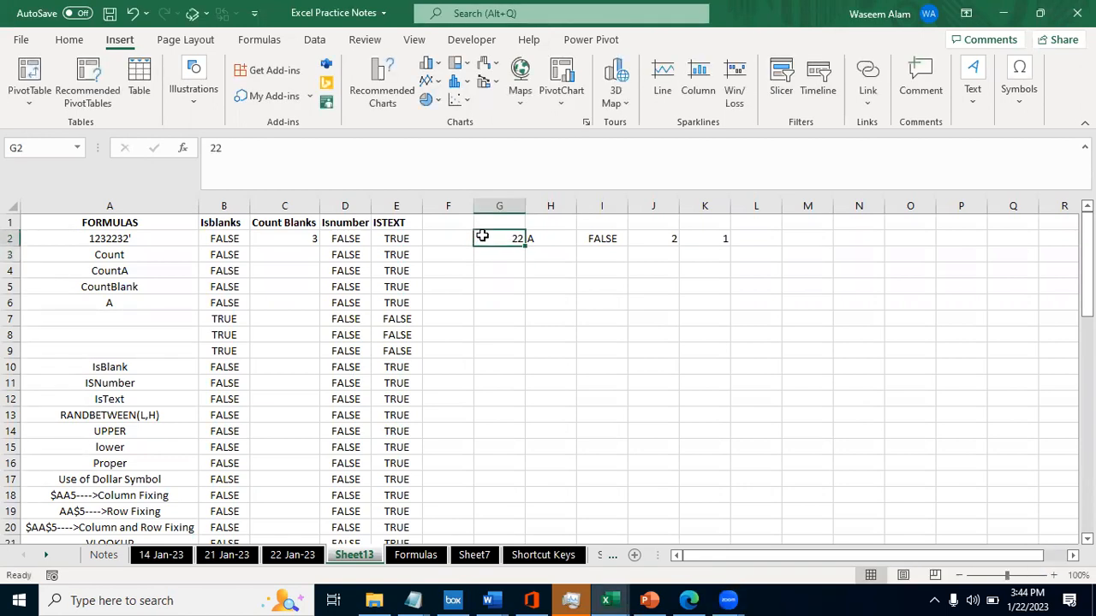
{"action": "key", "text": "ctrl+z"}
- Append "2,3,4," to the text in G2 and go to the LEN formula in J2
{"action": "left_click", "coordinate": [243, 147]}
{"action": "type", "text": "2,3,"}
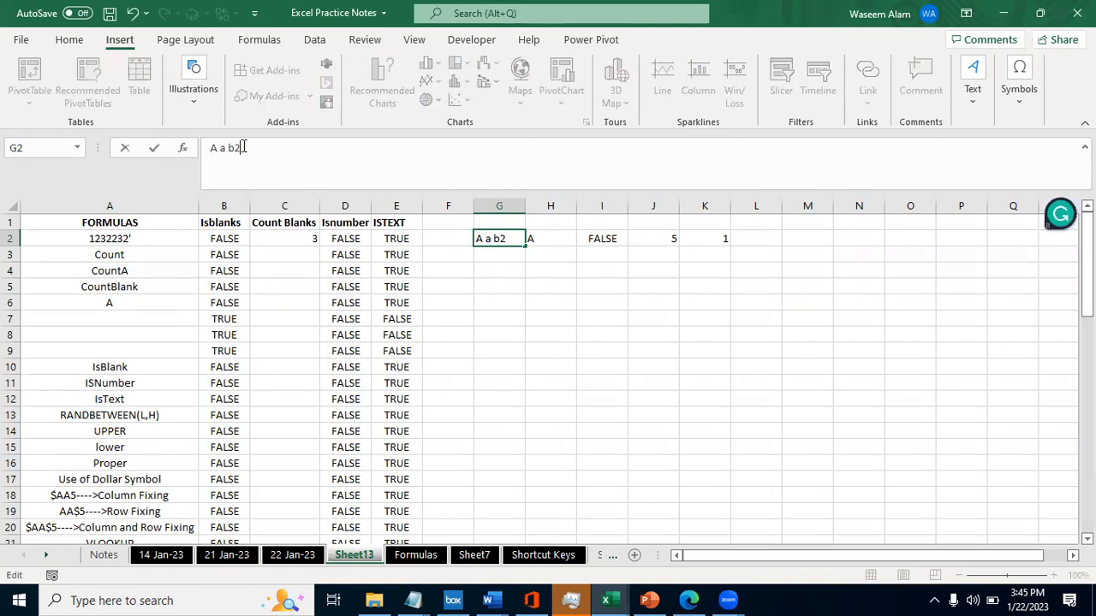
{"action": "type", "text": "4,"}
{"action": "key", "text": "Tab"}
{"action": "key", "text": "Tab"}
{"action": "key", "text": "Tab"}
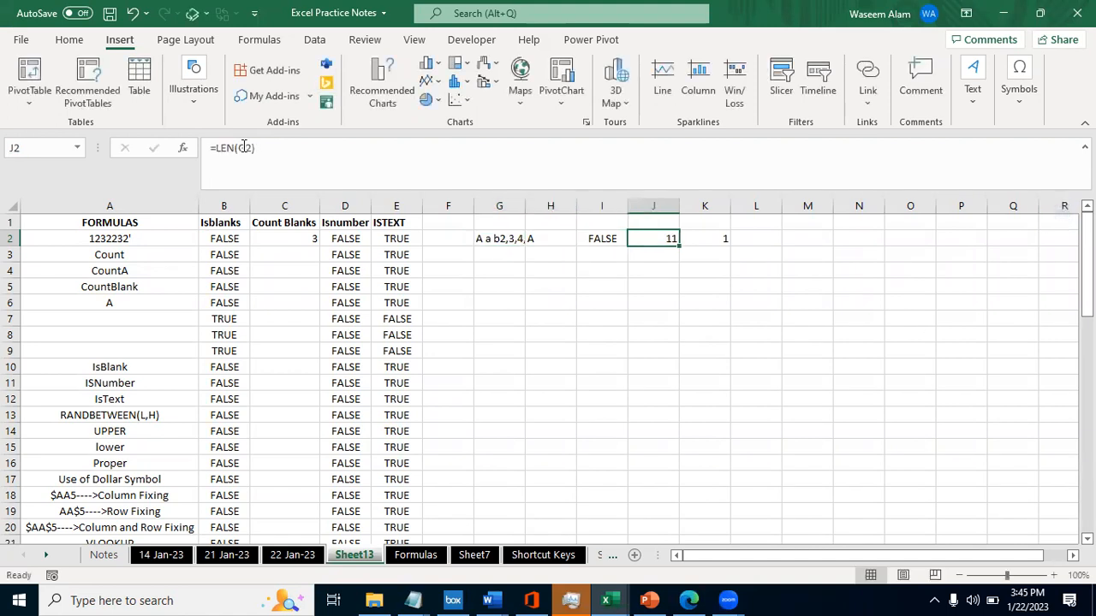
- Step through the text in G2 one character at a time, counting letters, spaces, digits and commas
{"action": "left_click", "coordinate": [488, 241]}
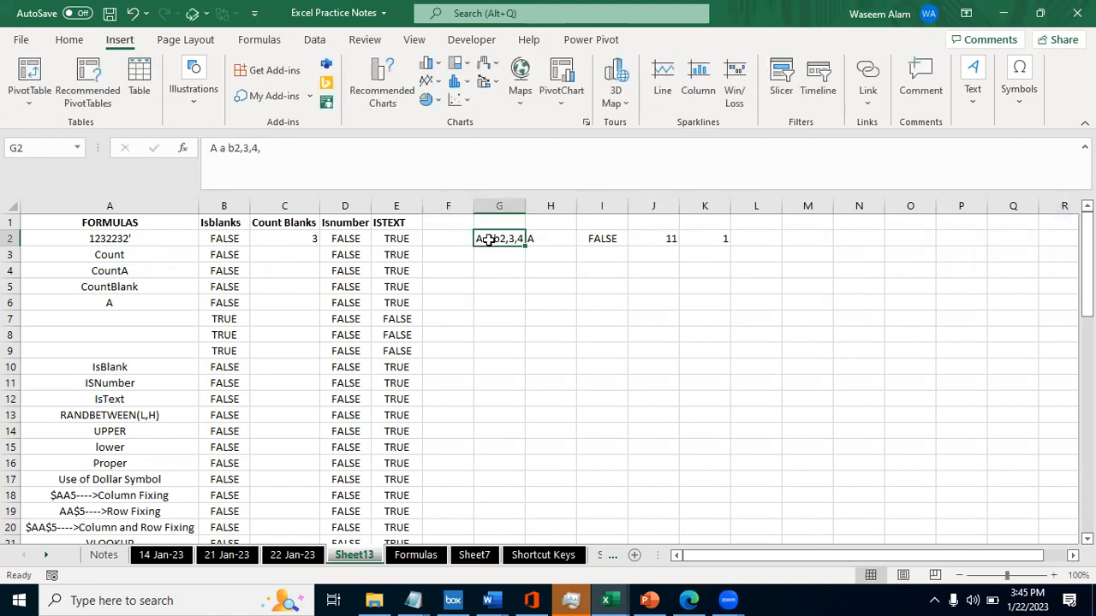
{"action": "left_click", "coordinate": [313, 164]}
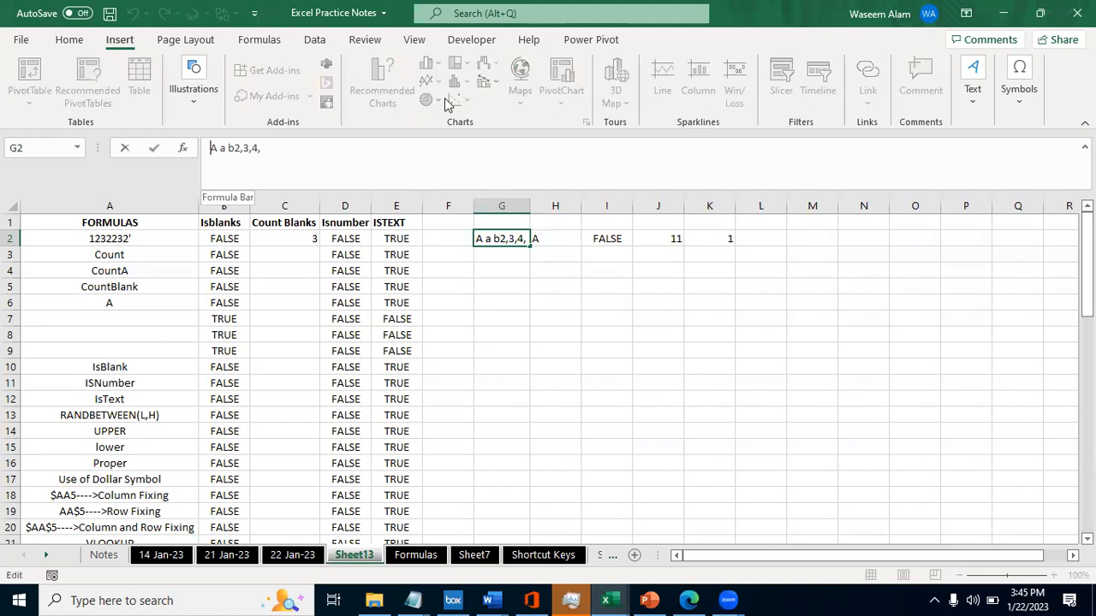
{"action": "key", "text": "Right"}
{"action": "key", "text": "Right"}
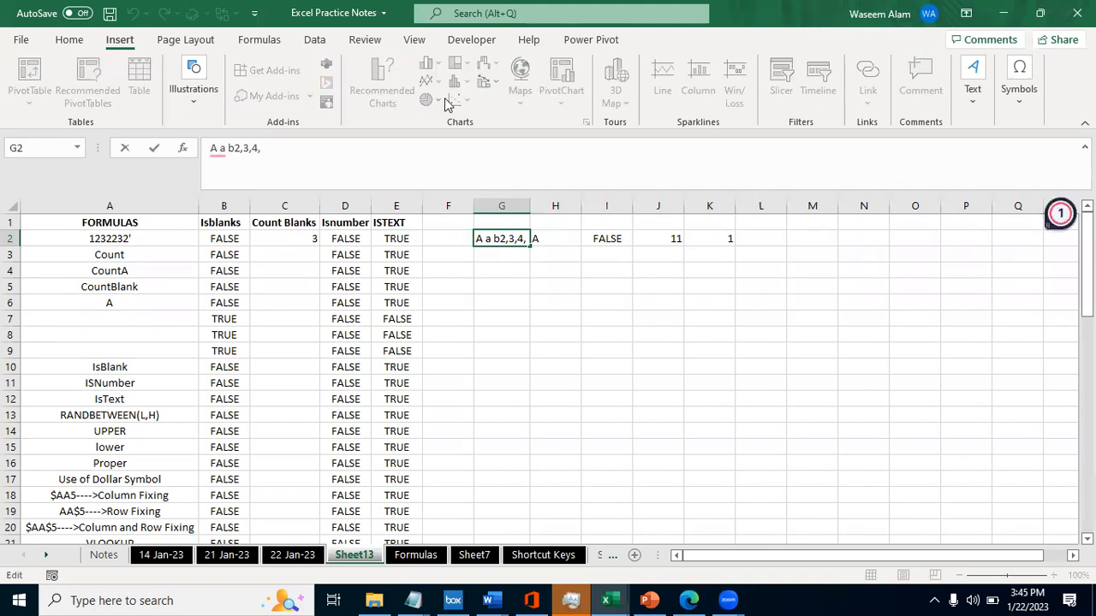
{"action": "key", "text": "Right"}
{"action": "key", "text": "Right"}
{"action": "key", "text": "Right"}
{"action": "key", "text": "Right"}
{"action": "key", "text": "Right"}
{"action": "key", "text": "Right"}
- Review the comparison formula in I2 and the LEN formula in J2, leaving both unedited
{"action": "key", "text": "Tab"}
{"action": "key", "text": "Tab"}
{"action": "key", "text": "Tab"}
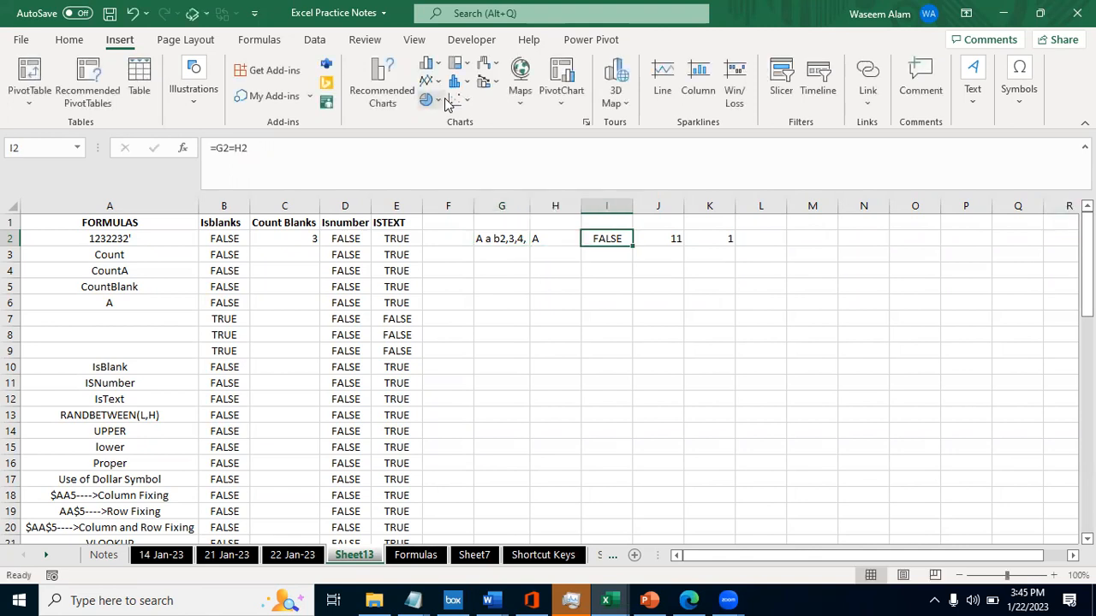
{"action": "key", "text": "F2"}
{"action": "key", "text": "Escape"}
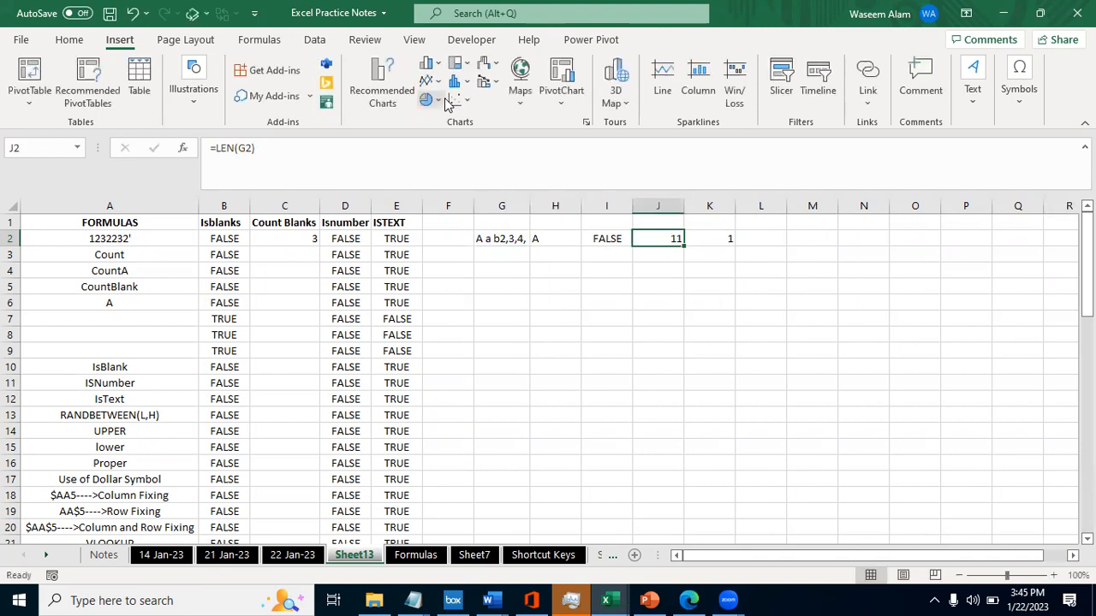
- Select the example cells G2:K2 holding the two texts, their comparison and the LEN formulas
{"action": "key", "text": "Left"}
{"action": "key", "text": "Left"}
{"action": "key", "text": "Left"}
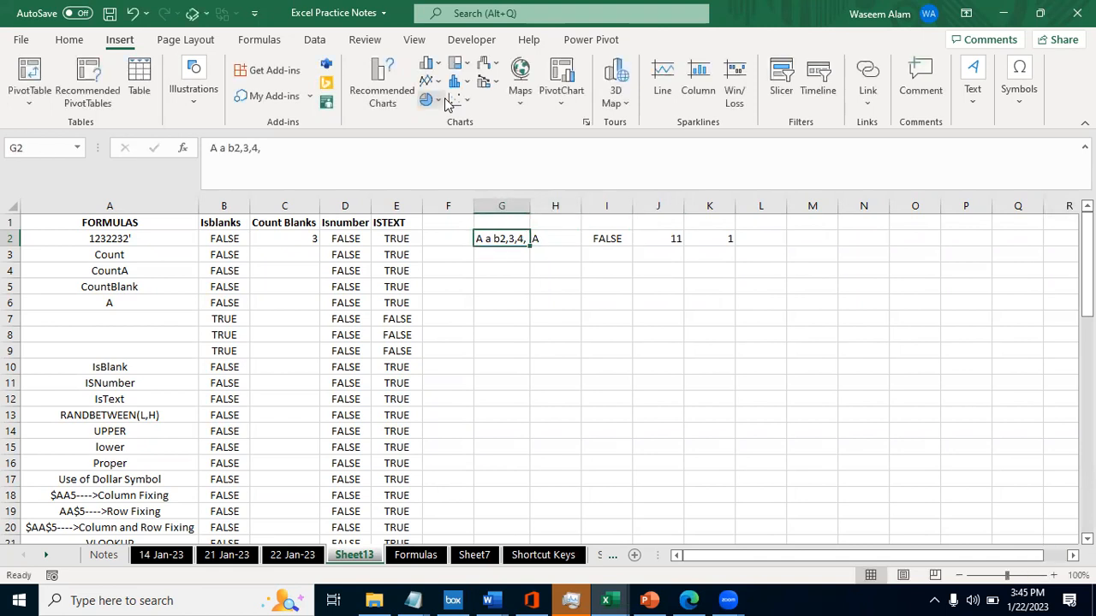
{"action": "key", "text": "shift+Right"}
{"action": "key", "text": "shift+Right"}
{"action": "key", "text": "shift+Right"}
{"action": "key", "text": "shift+Right"}
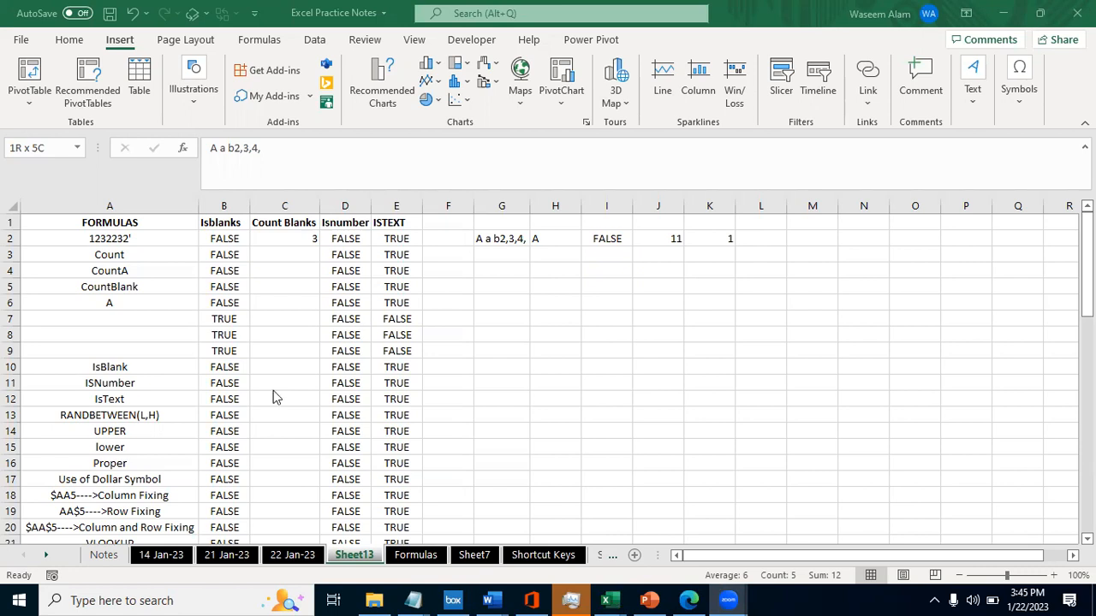
{"action": "left_click", "coordinate": [674, 238]}
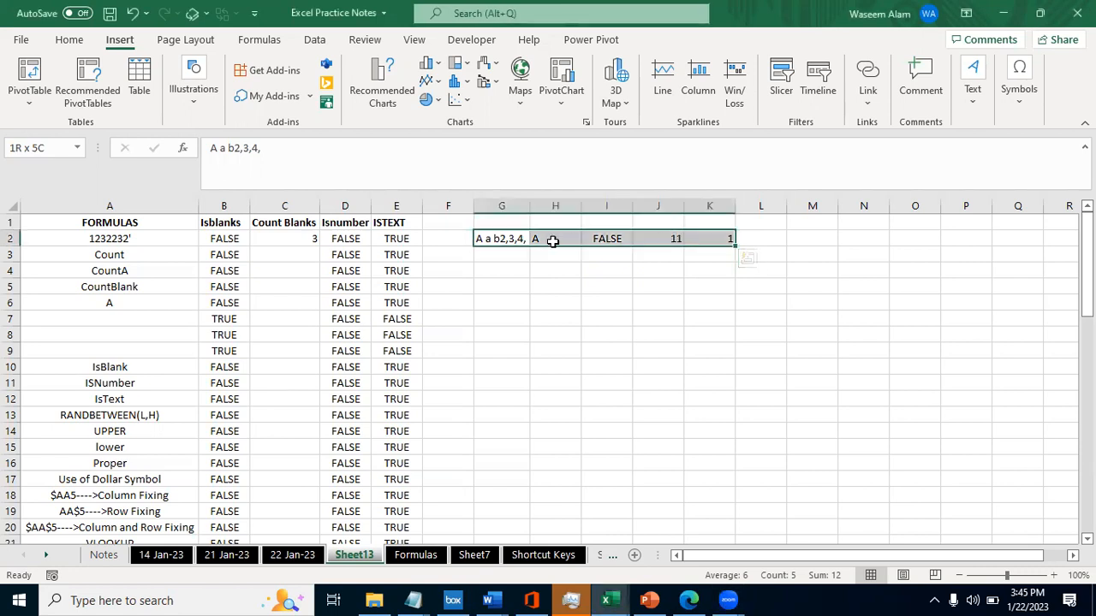
{"action": "left_click", "coordinate": [342, 226]}
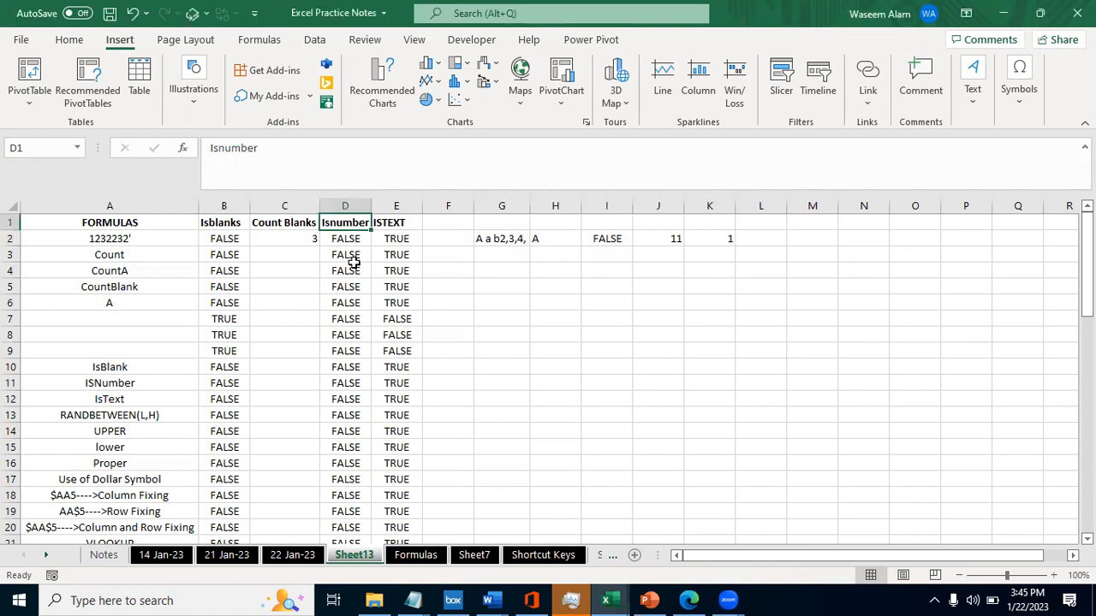
{"action": "key", "text": "alt+Tab"}
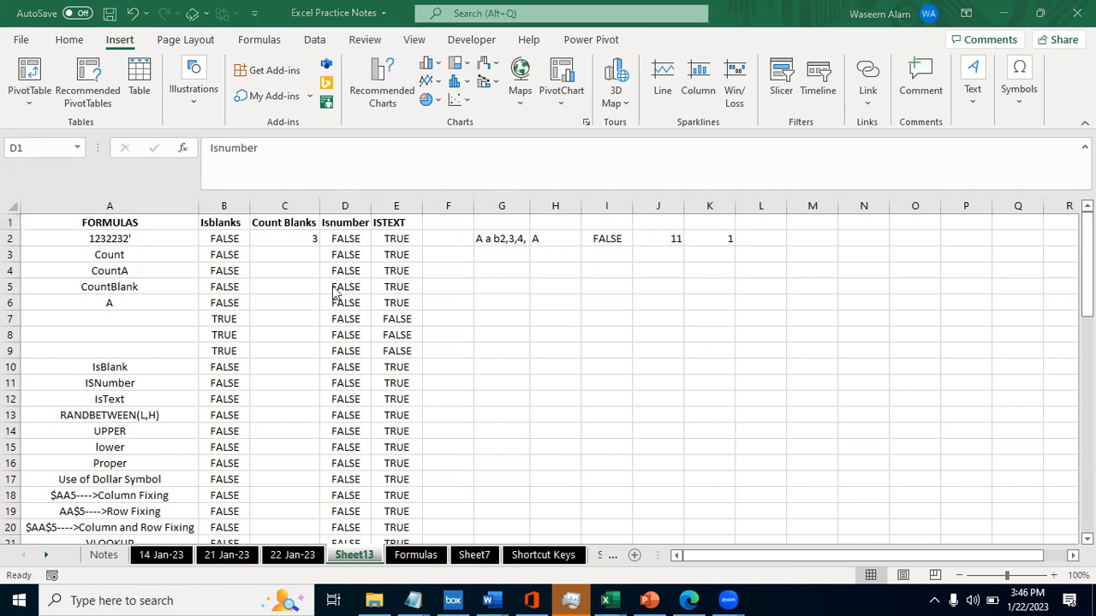
{"action": "key", "text": "alt+Tab"}
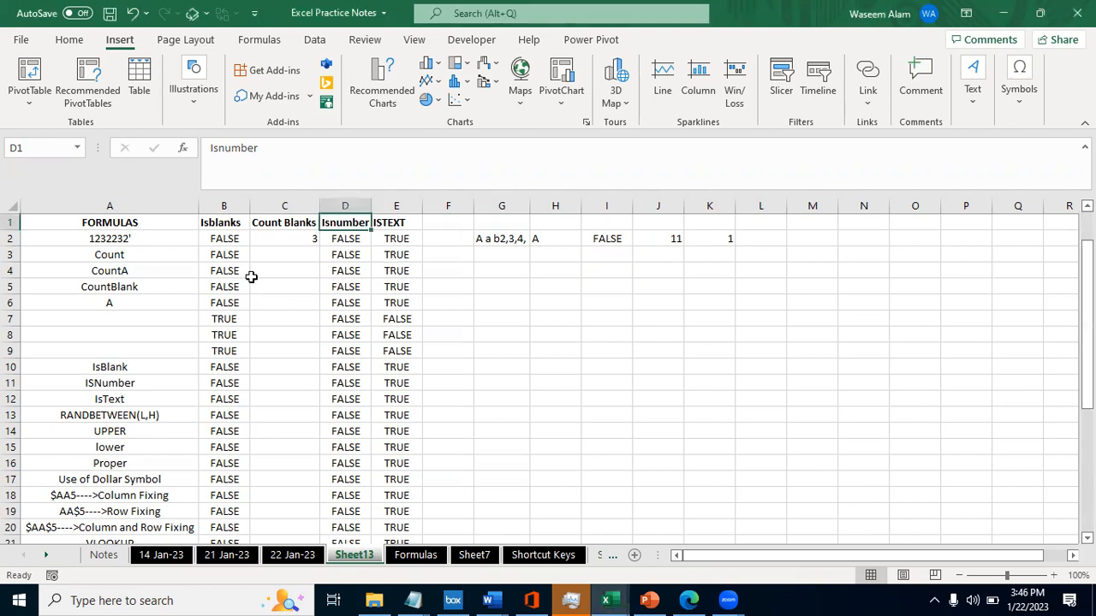
- Go to the Formulas sheet and select the RANDBETWEEN(L,H) entry in A13
{"action": "key", "text": "ctrl+Page_Down"}
{"action": "key", "text": "Down"}
{"action": "key", "text": "Down"}
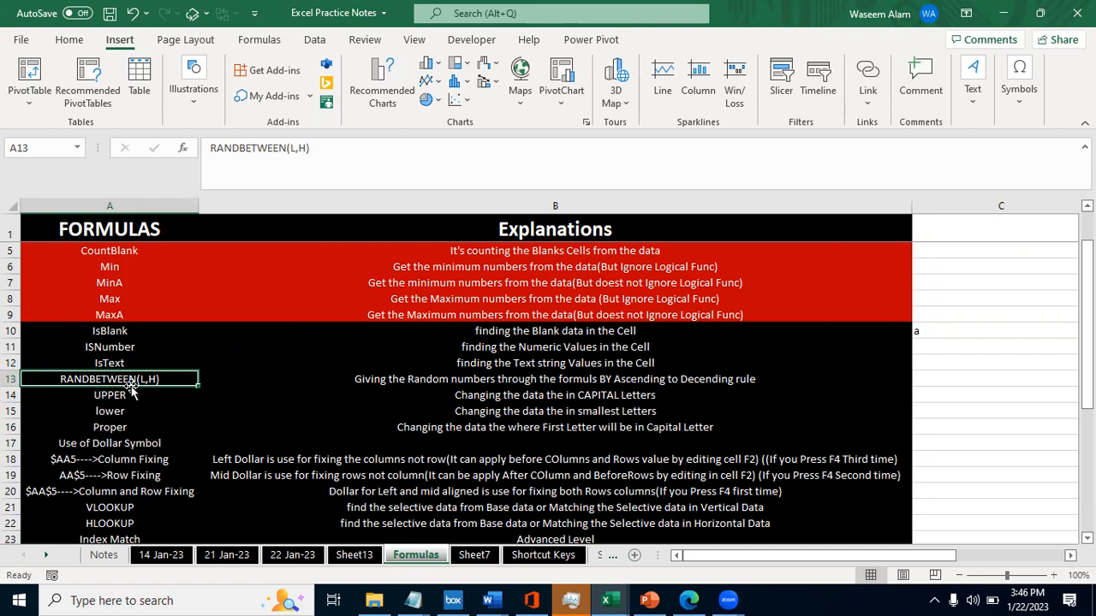
{"action": "key", "text": "ctrl+Page_Up"}
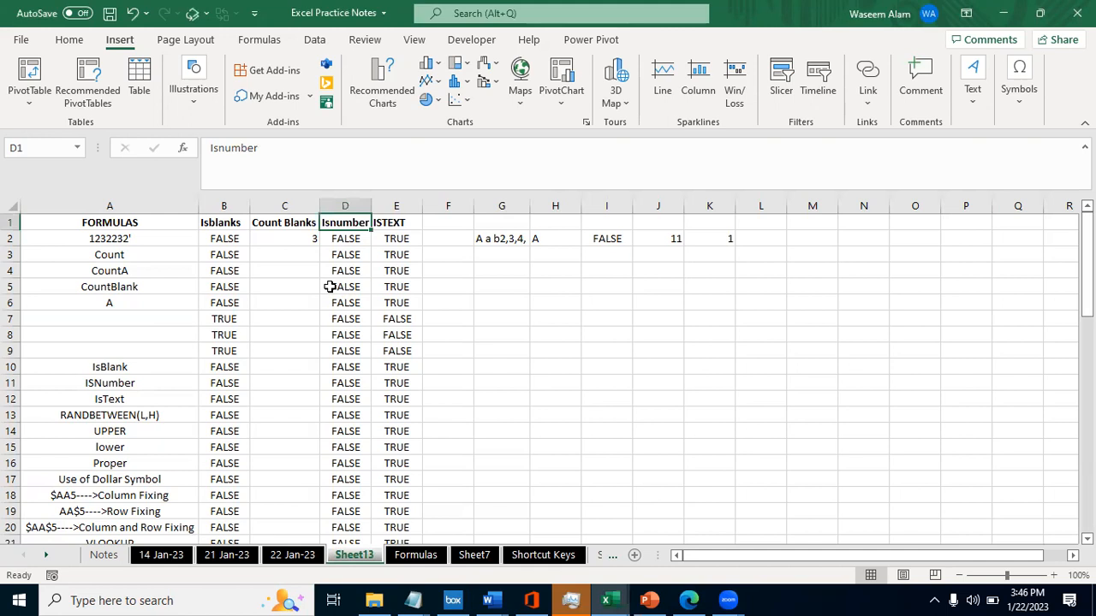
{"action": "key", "text": "Right"}
{"action": "key", "text": "Left"}
- Return to the Formulas sheet and select the explanation of RANDBETWEEN(L,H) in B13
{"action": "key", "text": "ctrl+Page_Down"}
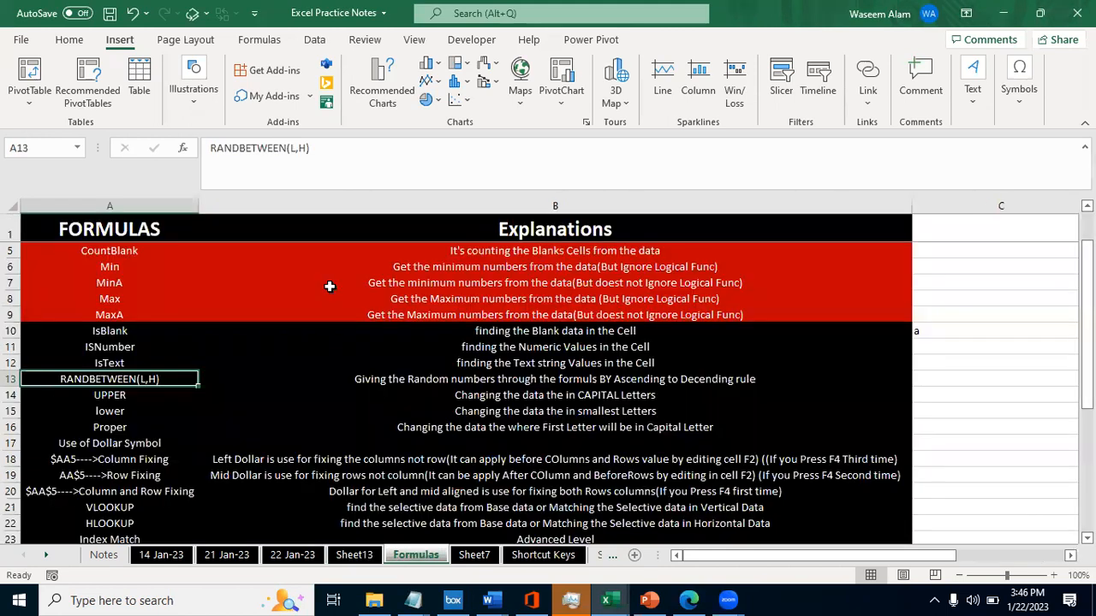
{"action": "key", "text": "ctrl+Page_Down"}
{"action": "key", "text": "ctrl+Page_Up"}
{"action": "key", "text": "ctrl+Page_Down"}
{"action": "key", "text": "ctrl+Page_Up"}
{"action": "key", "text": "Right"}
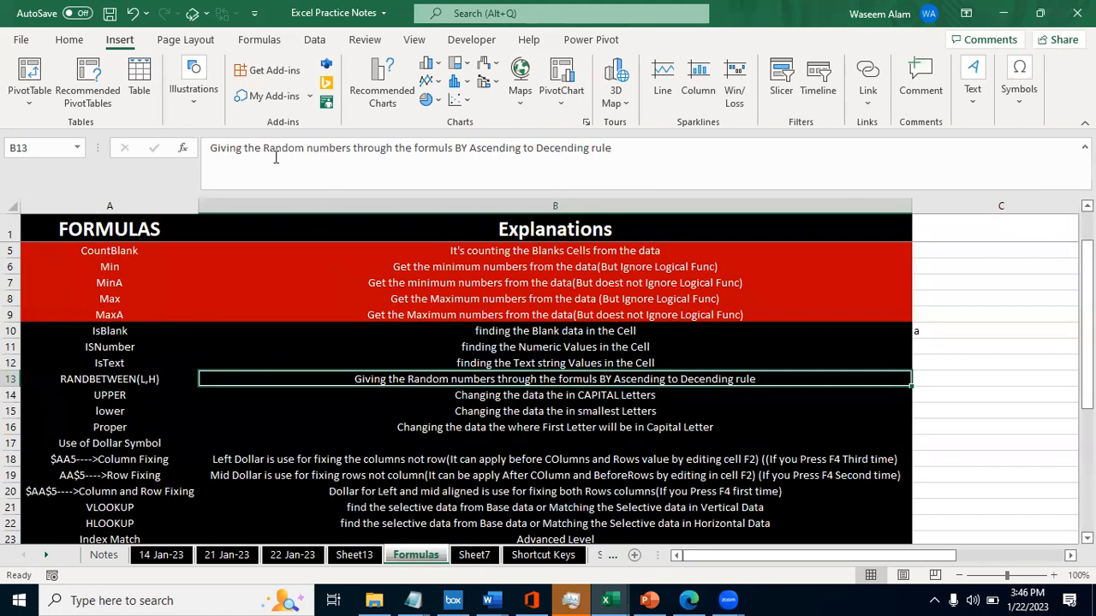
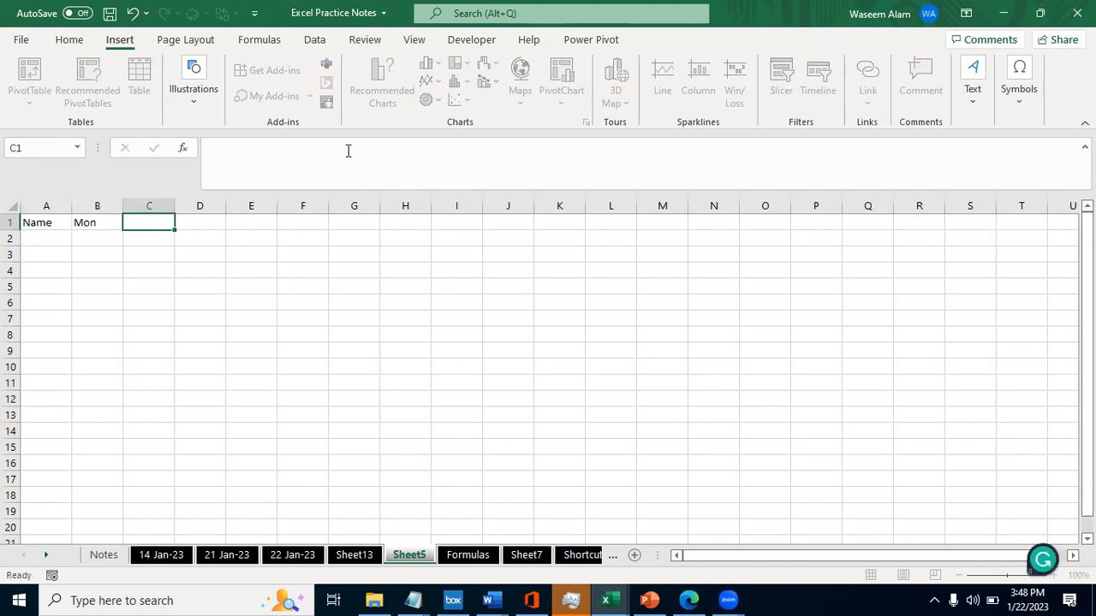
- Extend the weekday headings from Mon in B1 across to G1 with an AutoFill series in rows
{"action": "key", "text": "alt+h"}
{"action": "key", "text": "f"}
{"action": "key", "text": "i"}
{"action": "key", "text": "s"}
{"action": "key", "text": "Escape"}
{"action": "key", "text": "alt+h"}
{"action": "key", "text": "f"}
{"action": "key", "text": "i"}
{"action": "key", "text": "s"}
{"action": "key", "text": "alt+f"}
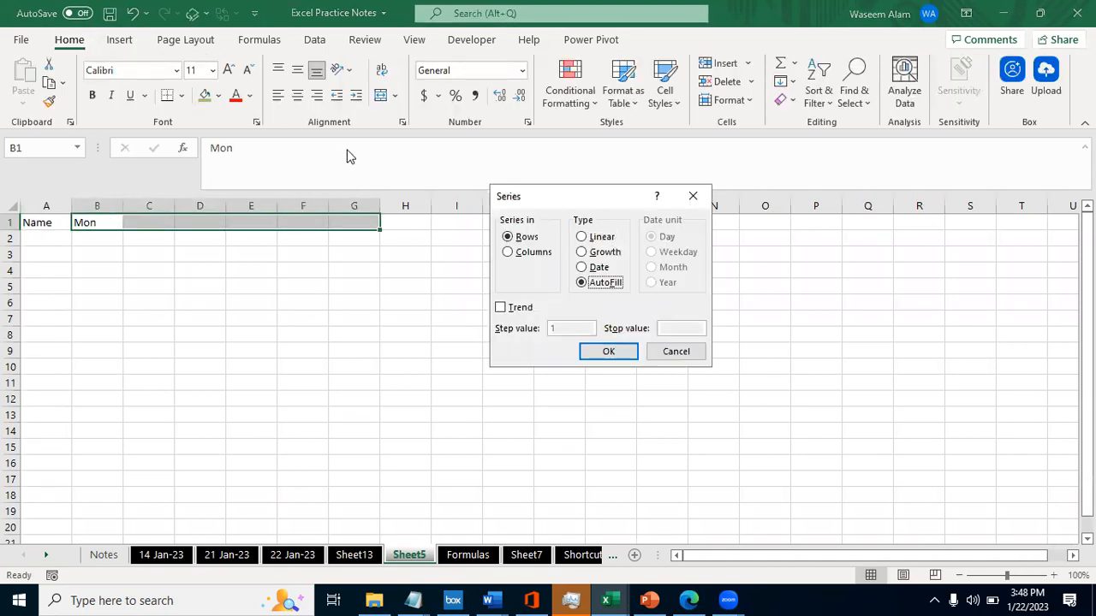
{"action": "key", "text": "Return"}
- Enter A1 as the first entry under the Name heading in cell A2
{"action": "key", "text": "Left"}
{"action": "key", "text": "Down"}
{"action": "type", "text": "A1"}
{"action": "key", "text": "ctrl+Return"}
- Extend the name in A2 down to A9 with an AutoFill series
{"action": "key", "text": "shift+Down"}
{"action": "key", "text": "shift+Down"}
{"action": "key", "text": "shift+Down"}
{"action": "key", "text": "shift+Down"}
{"action": "key", "text": "shift+Down"}
{"action": "key", "text": "shift+Down"}
{"action": "key", "text": "shift+Down"}
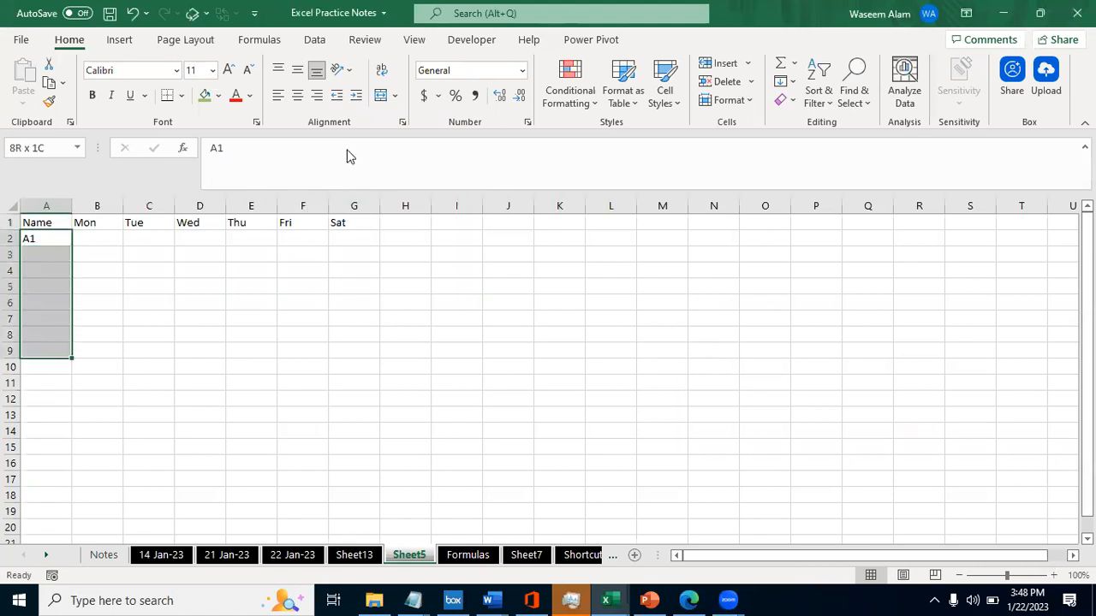
{"action": "key", "text": "alt+f"}
{"action": "key", "text": "Escape"}
{"action": "key", "text": "alt+h"}
{"action": "key", "text": "f"}
{"action": "key", "text": "i"}
{"action": "key", "text": "s"}
{"action": "key", "text": "alt+f"}
{"action": "key", "text": "Return"}
- Enter the formula =RANDBETWEEN(33,100) in cell B2
{"action": "key", "text": "Right"}
{"action": "type", "text": "=randb"}
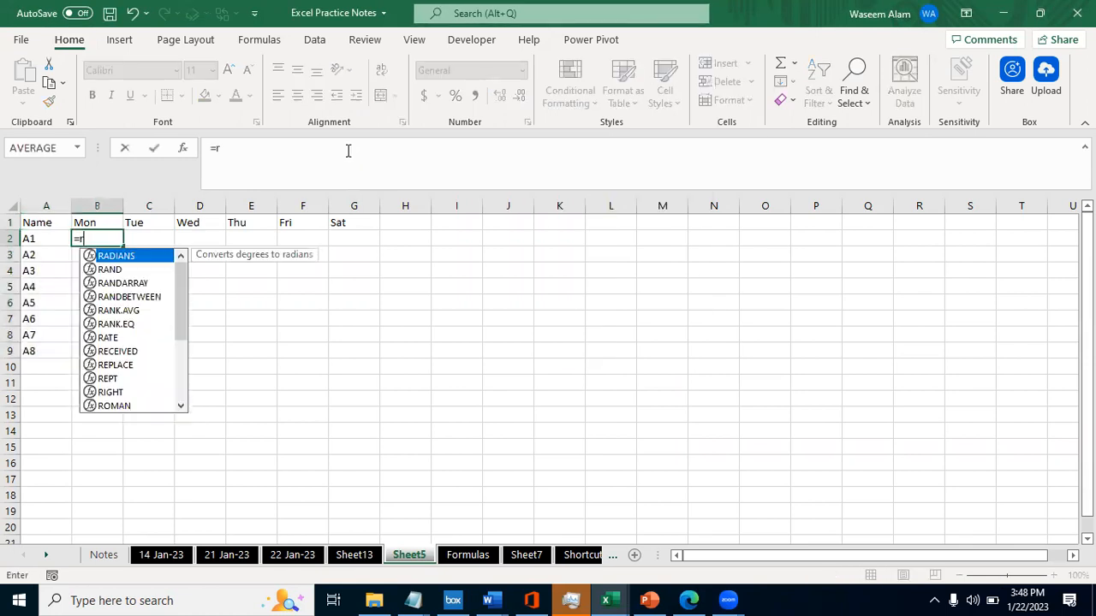
{"action": "key", "text": "Tab"}
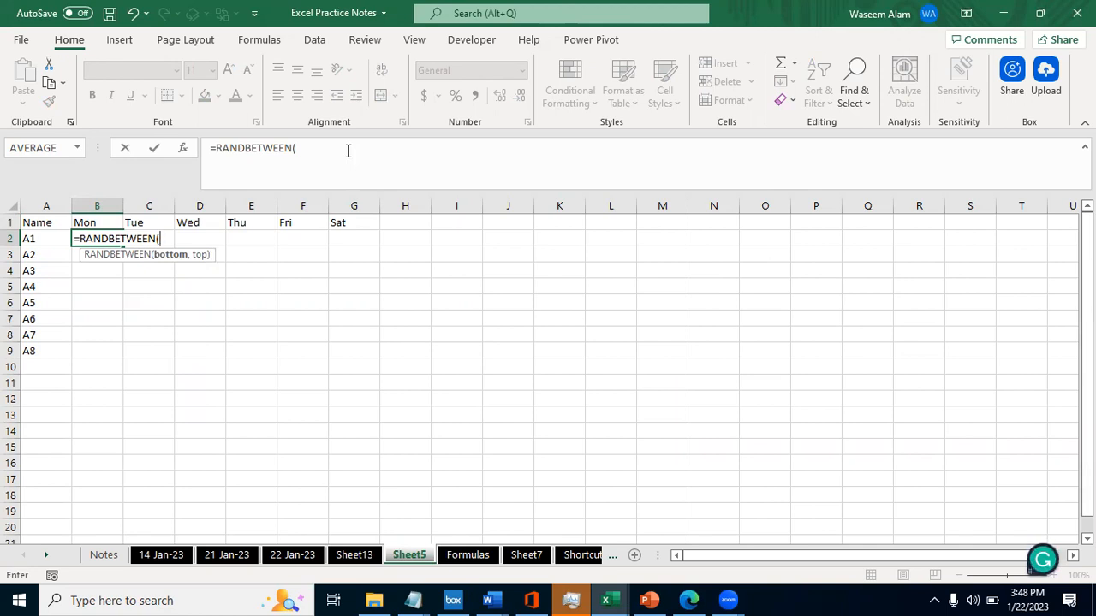
{"action": "type", "text": "33,100)"}
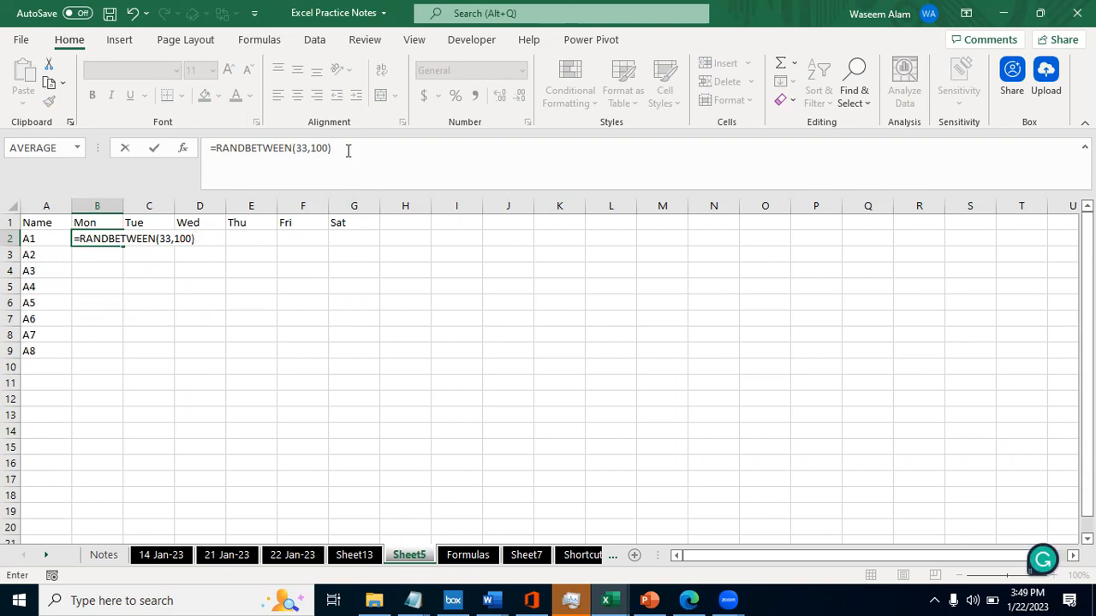
{"action": "key", "text": "Return"}
- Fill the RANDBETWEEN formula down and across through B2:G9, and recalculate the sheet
{"action": "key", "text": "Left"}
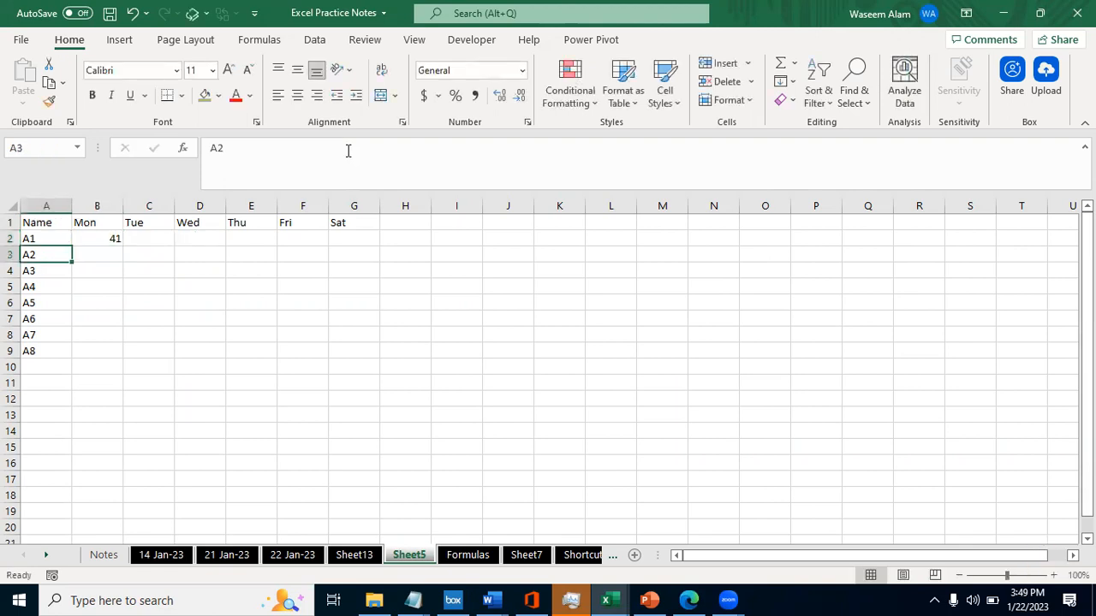
{"action": "key", "text": "ctrl+Down"}
{"action": "key", "text": "Right"}
{"action": "key", "text": "ctrl+shift+Up"}
{"action": "key", "text": "ctrl+d"}
{"action": "key", "text": "shift+Right"}
{"action": "key", "text": "shift+Right"}
{"action": "key", "text": "shift+Right"}
{"action": "key", "text": "shift+Right"}
{"action": "key", "text": "shift+Right"}
{"action": "key", "text": "ctrl+r"}
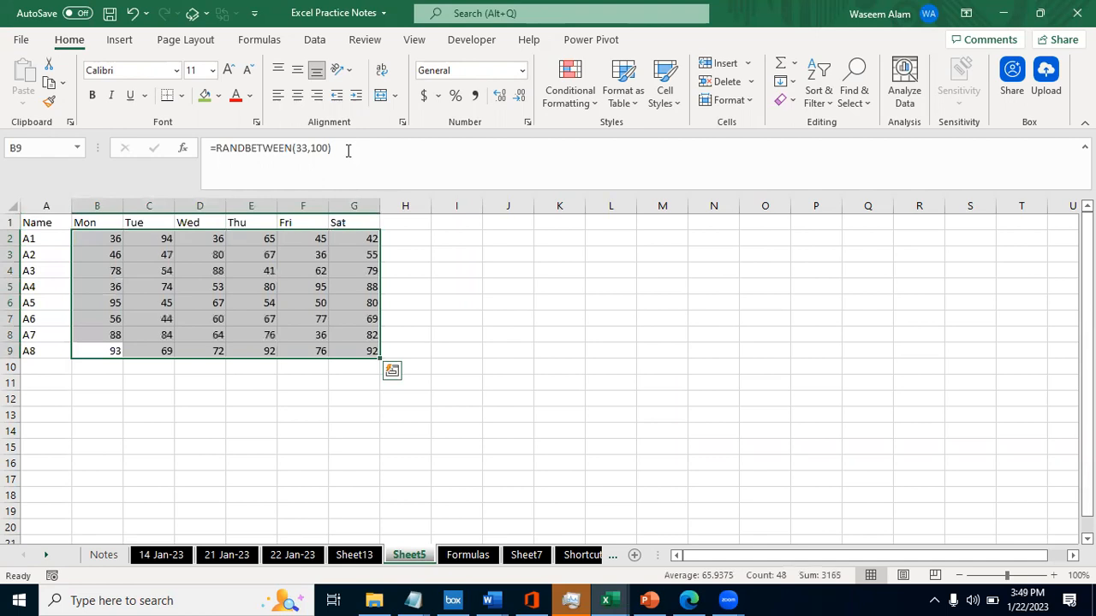
{"action": "key", "text": "F9"}
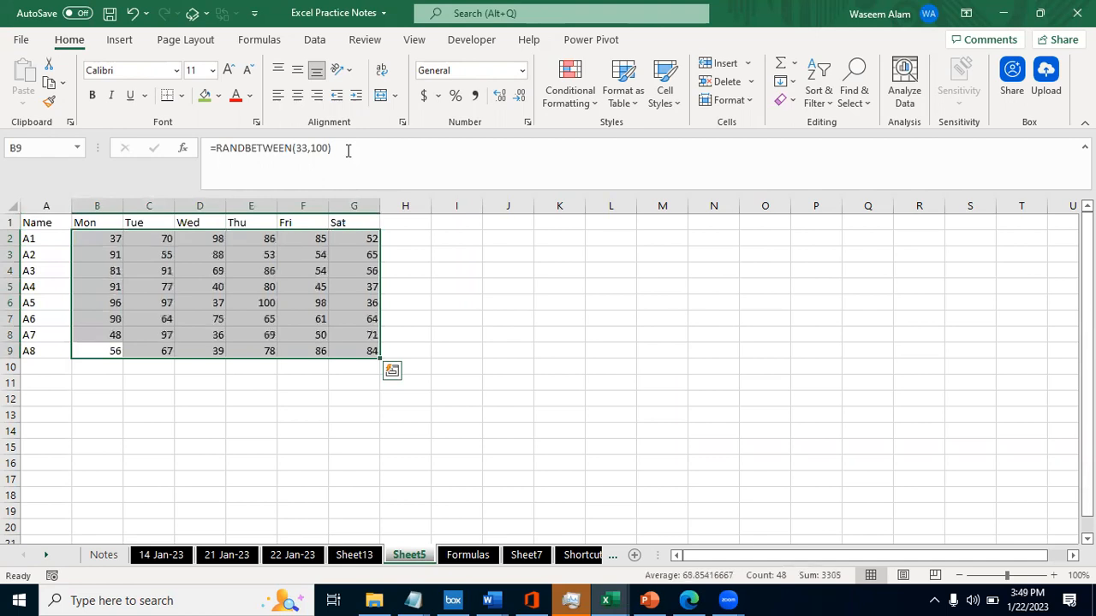
- Enter the letter a in B11 and B12 below the table to trigger recalculation of the random numbers
{"action": "key", "text": "Down"}
{"action": "key", "text": "Down"}
{"action": "type", "text": "a"}
{"action": "key", "text": "Return"}
{"action": "key", "text": "Up"}
{"action": "type", "text": "a"}
{"action": "key", "text": "ctrl+Return"}
{"action": "type", "text": "a"}
{"action": "key", "text": "ctrl+Return"}
- Enter the letter b in C12 and re-enter it to recalculate the random numbers again
{"action": "key", "text": "Down"}
{"action": "type", "text": "a"}
{"action": "key", "text": "ctrl+Return"}
{"action": "key", "text": "Right"}
{"action": "key", "text": "Left"}
{"action": "key", "text": "Right"}
{"action": "key", "text": "Down"}
{"action": "key", "text": "Up"}
{"action": "type", "text": "b"}
{"action": "key", "text": "Return"}
{"action": "key", "text": "Up"}
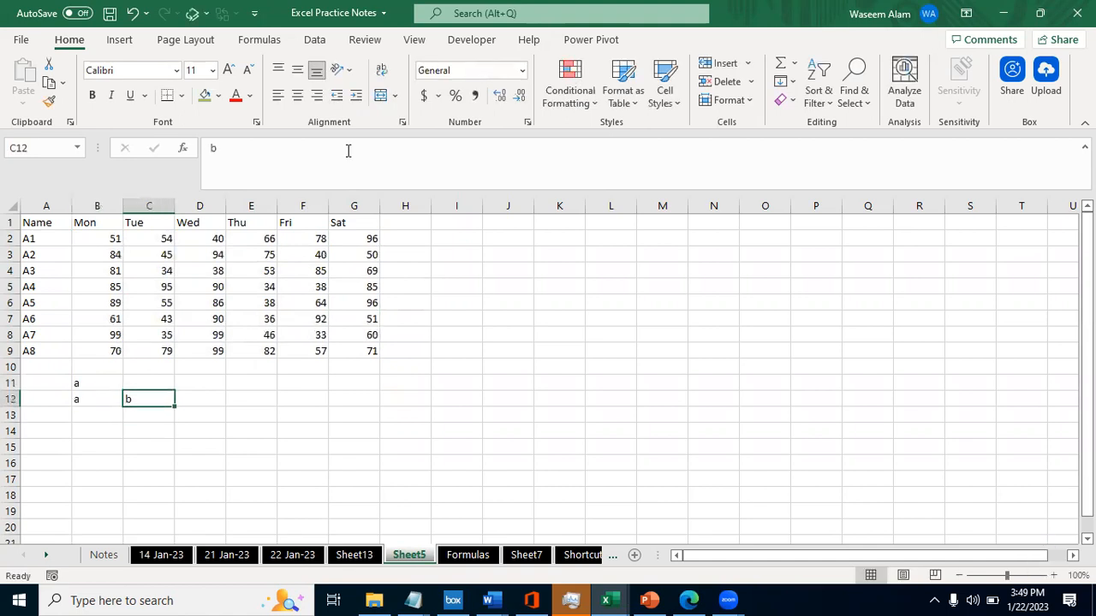
{"action": "key", "text": "F2"}
{"action": "key", "text": "shift+Return"}
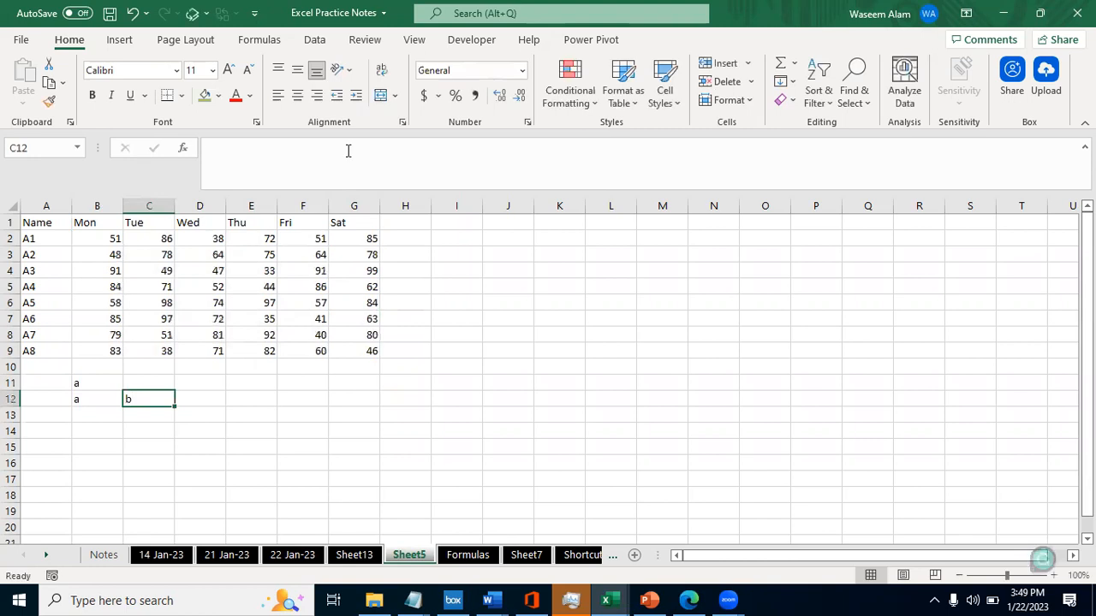
- Select the random numbers in B2:G9 and examine the formula in B9 without changing it
{"action": "key", "text": "Left"}
{"action": "key", "text": "ctrl+Up"}
{"action": "key", "text": "ctrl+shift+Up"}
{"action": "key", "text": "shift+Down"}
{"action": "key", "text": "shift+Right"}
{"action": "key", "text": "shift+Right"}
{"action": "key", "text": "shift+Right"}
{"action": "key", "text": "shift+Right"}
{"action": "key", "text": "shift+Right"}
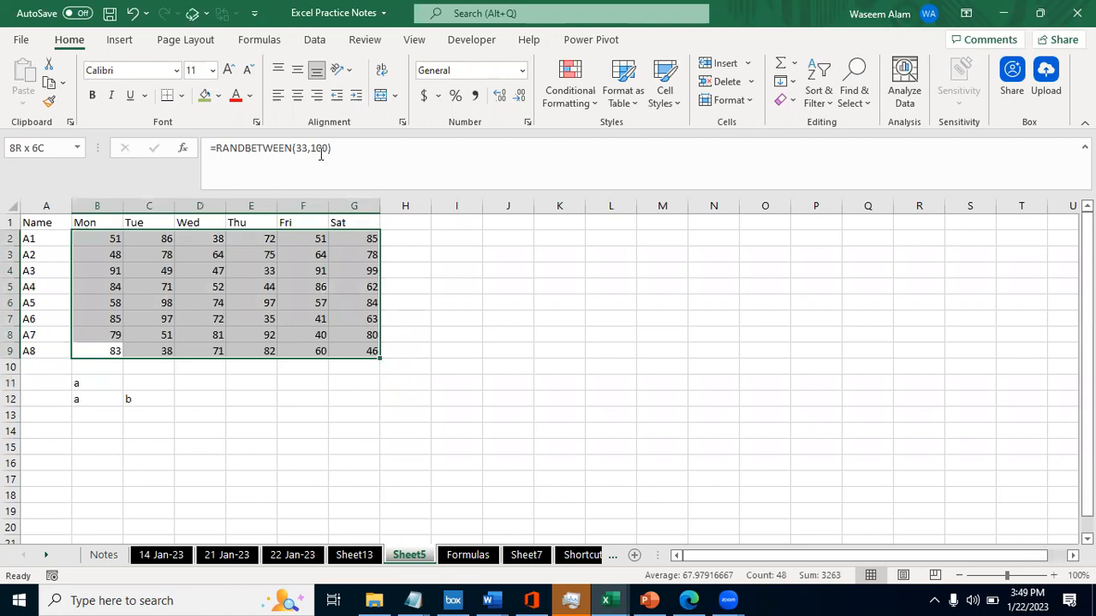
{"action": "left_click", "coordinate": [349, 151]}
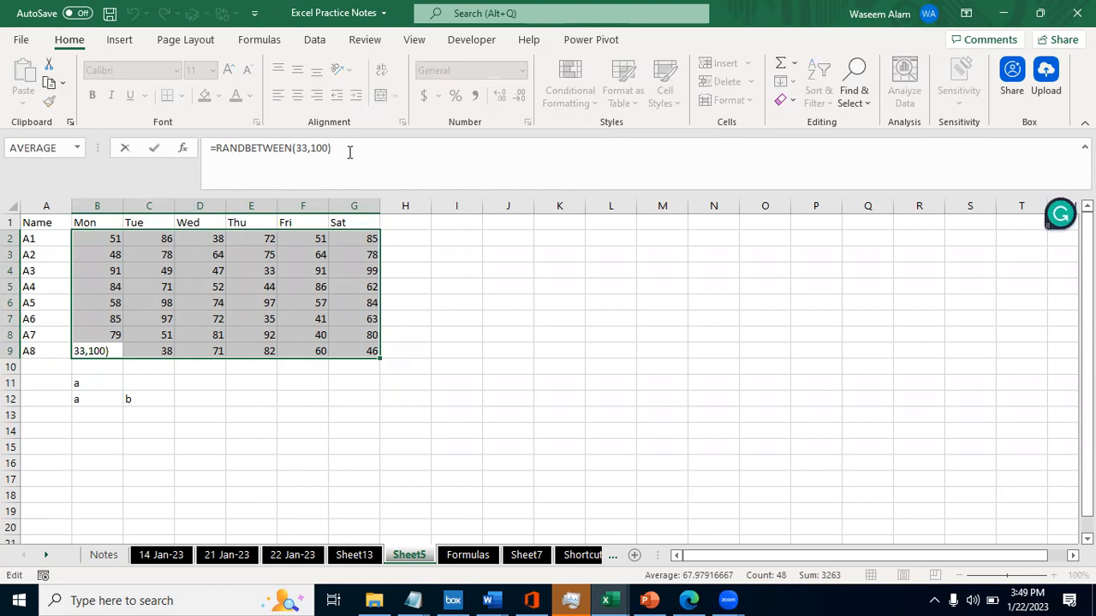
{"action": "key", "text": "Escape"}
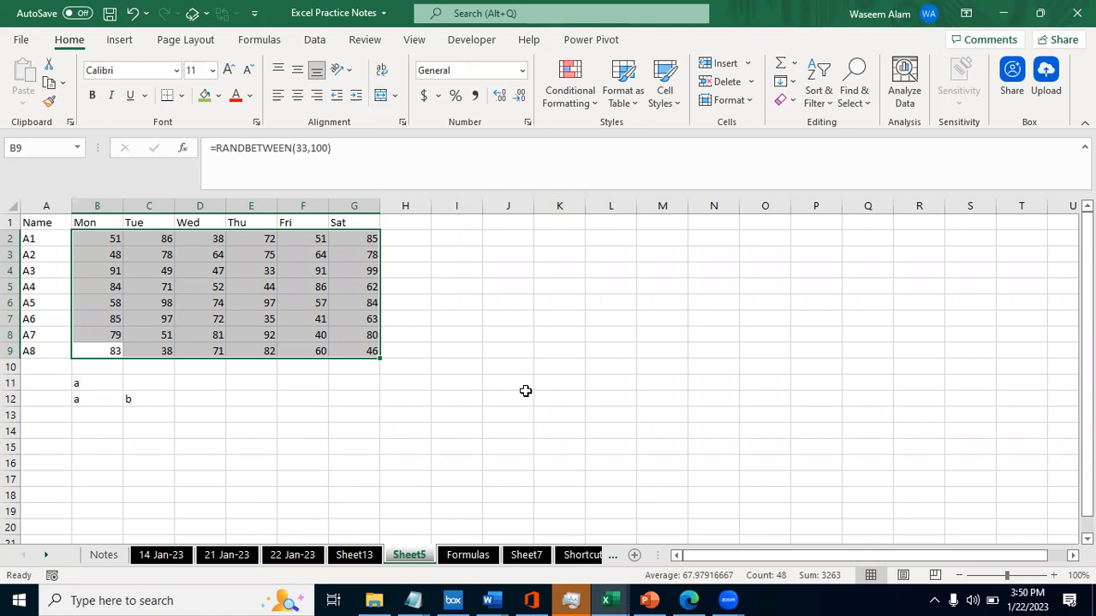
{"action": "left_click", "coordinate": [765, 380]}
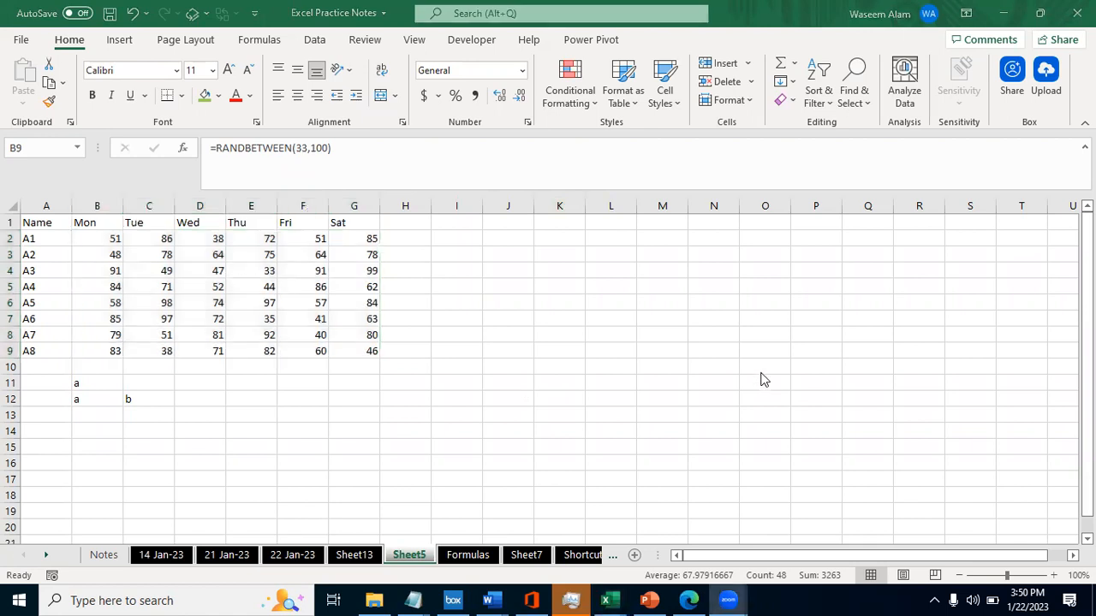
{"action": "left_click", "coordinate": [398, 511]}
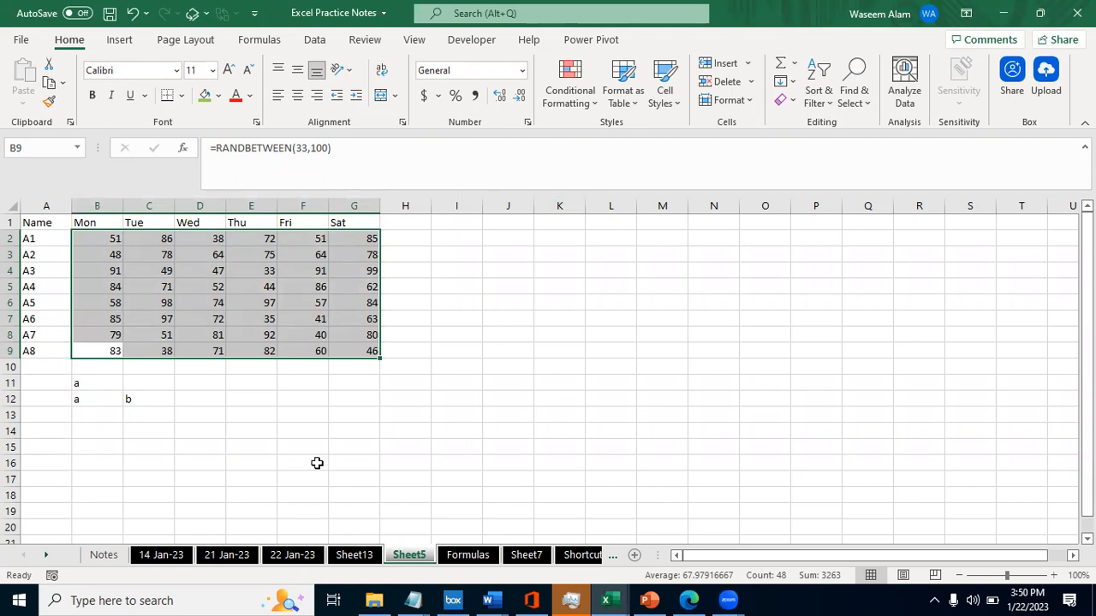
{"action": "left_click", "coordinate": [186, 428]}
{"action": "left_click", "coordinate": [97, 399]}
{"action": "key", "text": "Up"}
{"action": "key", "text": "Up"}
{"action": "key", "text": "Up"}
{"action": "key", "text": "Up"}
{"action": "key", "text": "Down"}
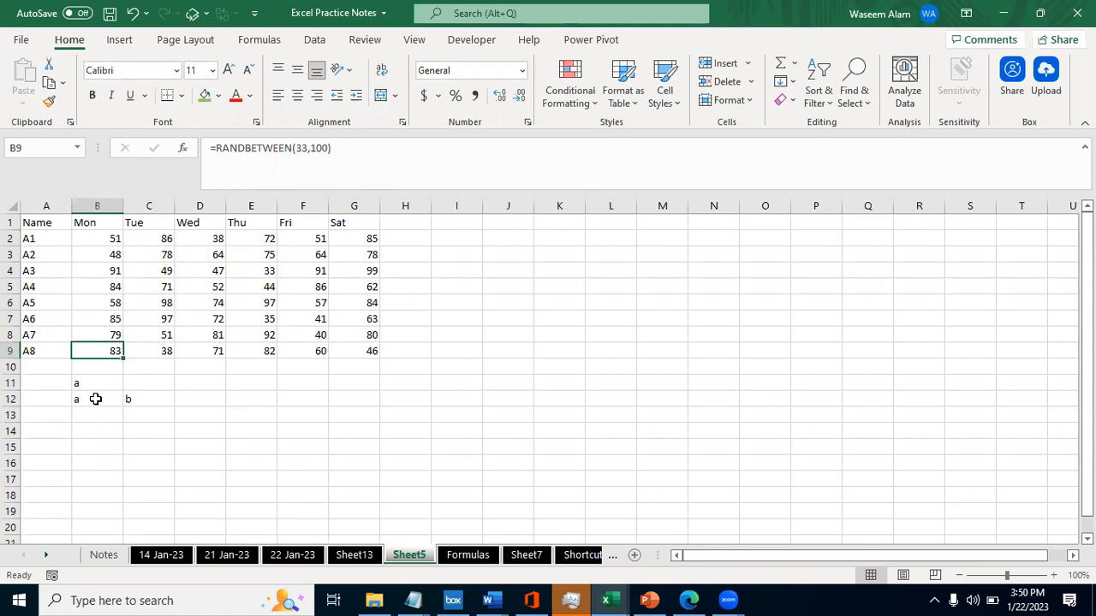
- Re-enter the existing text in B11 to recalculate the random numbers
{"action": "key", "text": "Down"}
{"action": "key", "text": "Down"}
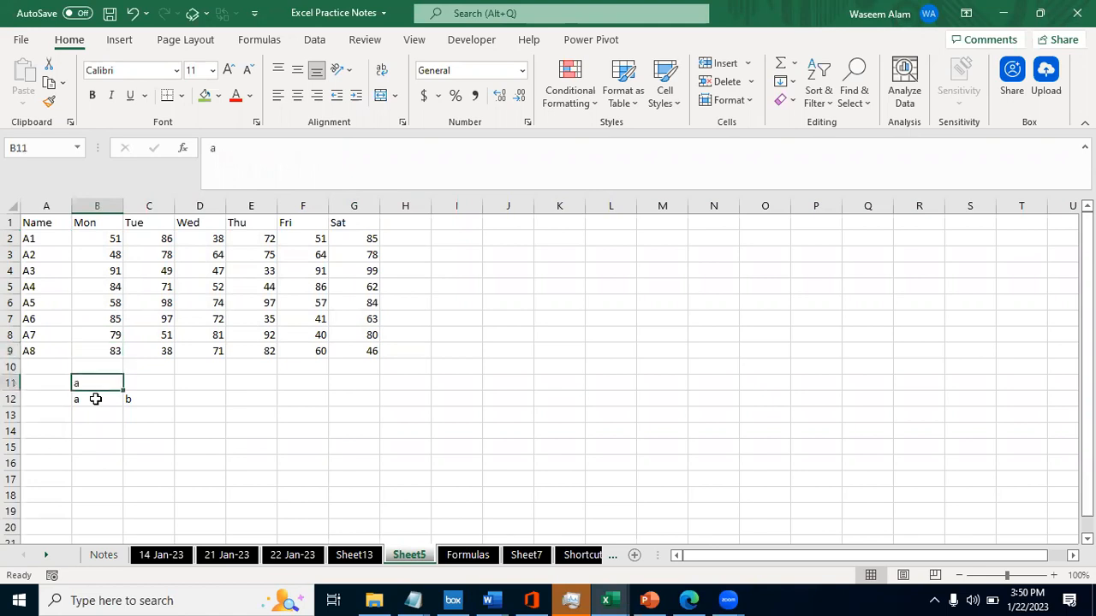
{"action": "key", "text": "F2"}
{"action": "key", "text": "Return"}
- Select the recalculated random numbers in B2:G9, and return to the first one in B2
{"action": "key", "text": "Up"}
{"action": "key", "text": "ctrl+Up"}
{"action": "key", "text": "ctrl+shift+Up"}
{"action": "key", "text": "shift+Right"}
{"action": "key", "text": "shift+Down"}
{"action": "key", "text": "shift+Right"}
{"action": "key", "text": "shift+Right"}
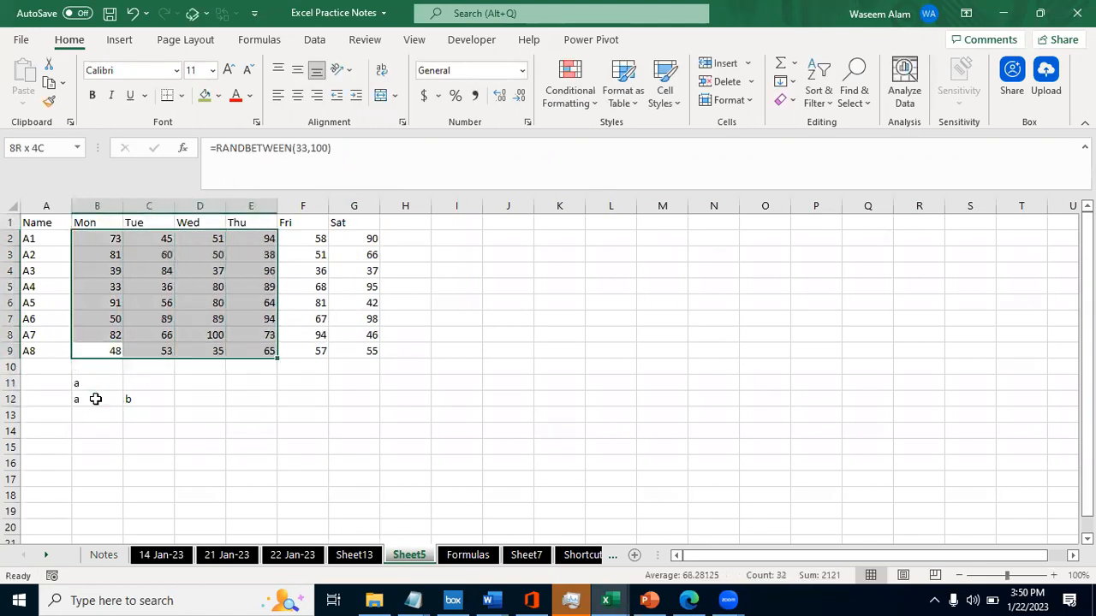
{"action": "key", "text": "shift+Right"}
{"action": "key", "text": "shift+Right"}
{"action": "key", "text": "shift+BackSpace"}
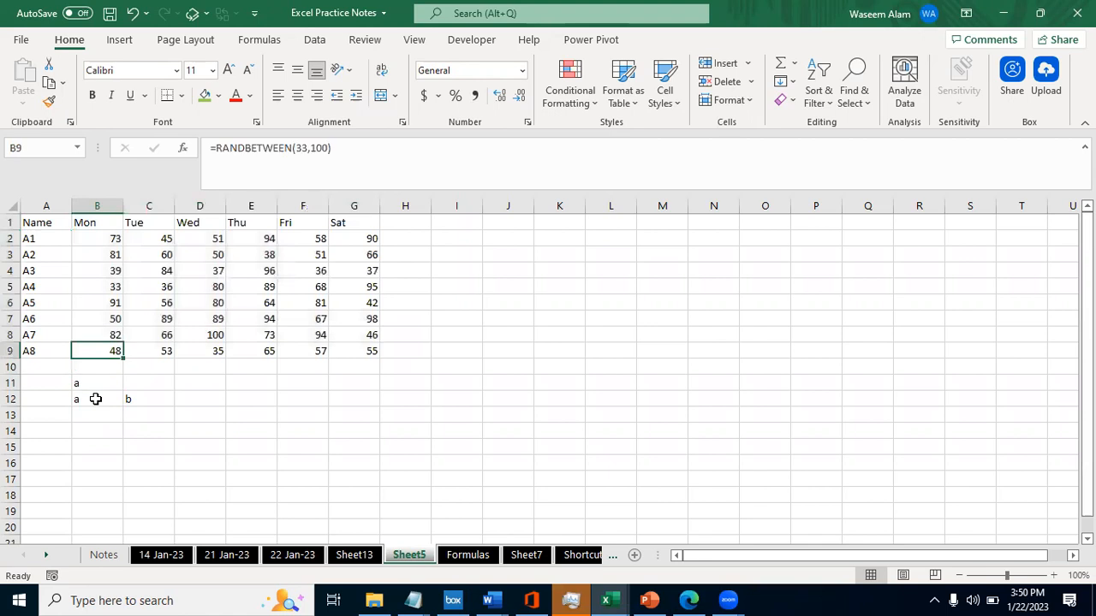
{"action": "key", "text": "ctrl+Up"}
{"action": "key", "text": "Down"}
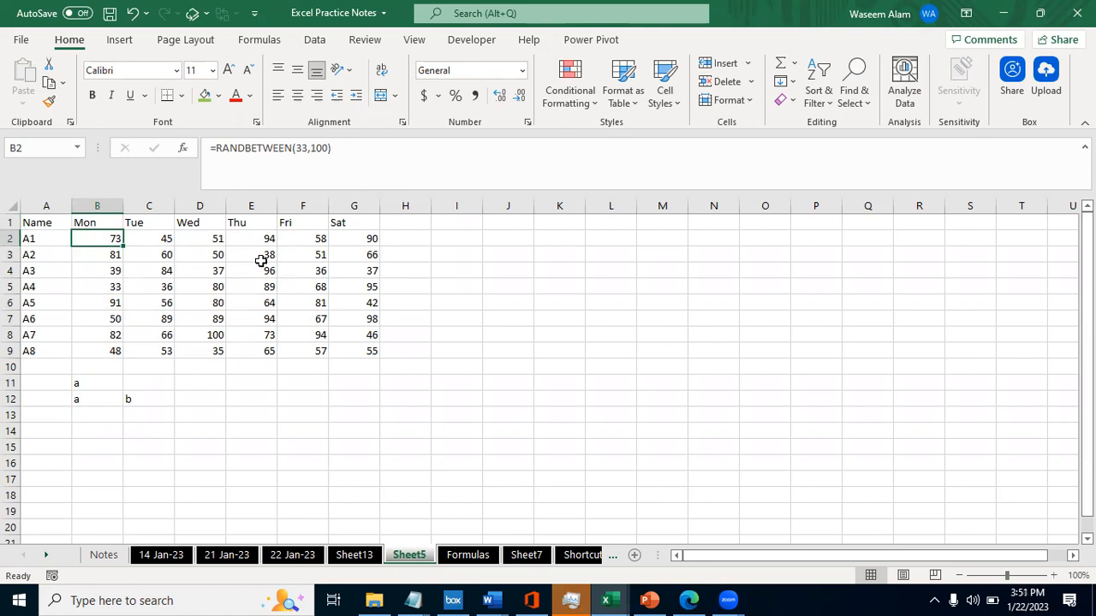
- Select the whole table from A1, and examine the RANDBETWEEN formula in B2 without changing it
{"action": "left_click", "coordinate": [140, 266]}
{"action": "key", "text": "Left"}
{"action": "key", "text": "Up"}
{"action": "key", "text": "Up"}
{"action": "key", "text": "Up"}
{"action": "key", "text": "Left"}
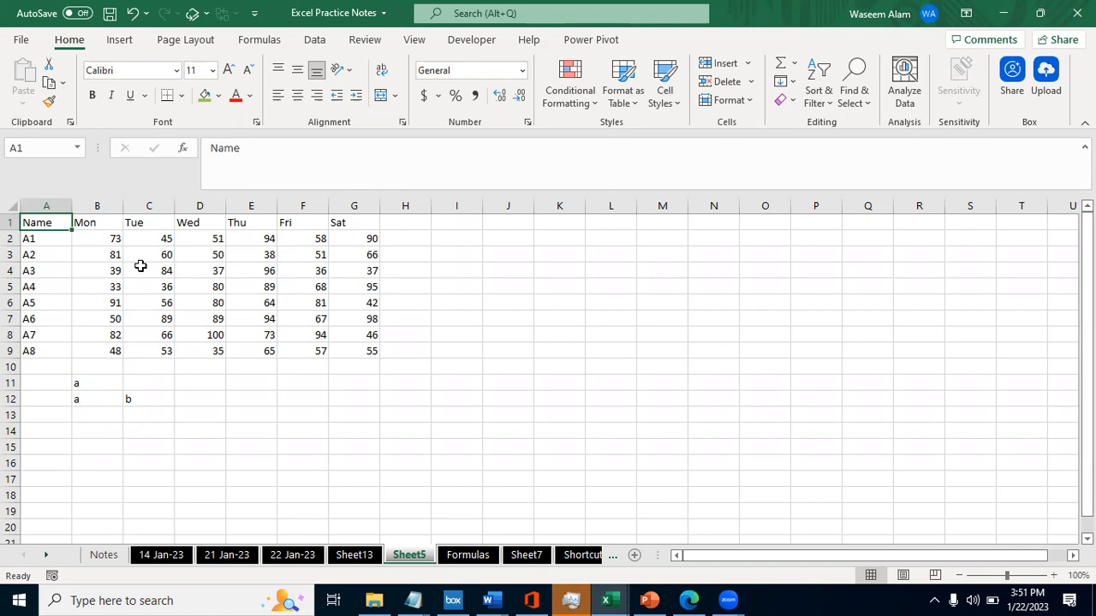
{"action": "key", "text": "ctrl+a"}
{"action": "key", "text": "Right"}
{"action": "key", "text": "Down"}
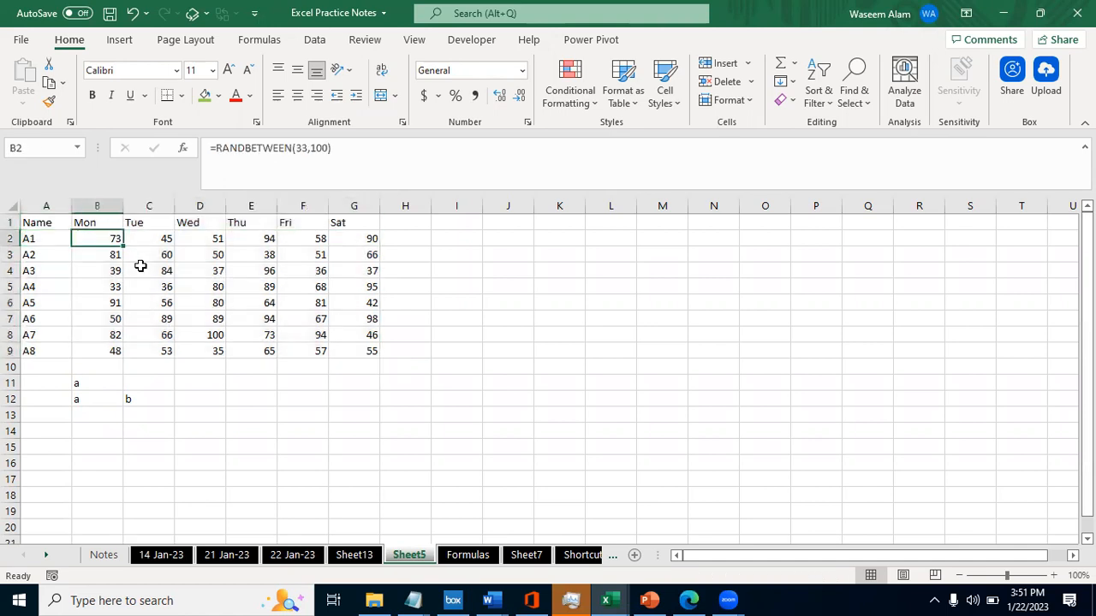
{"action": "left_click", "coordinate": [238, 147]}
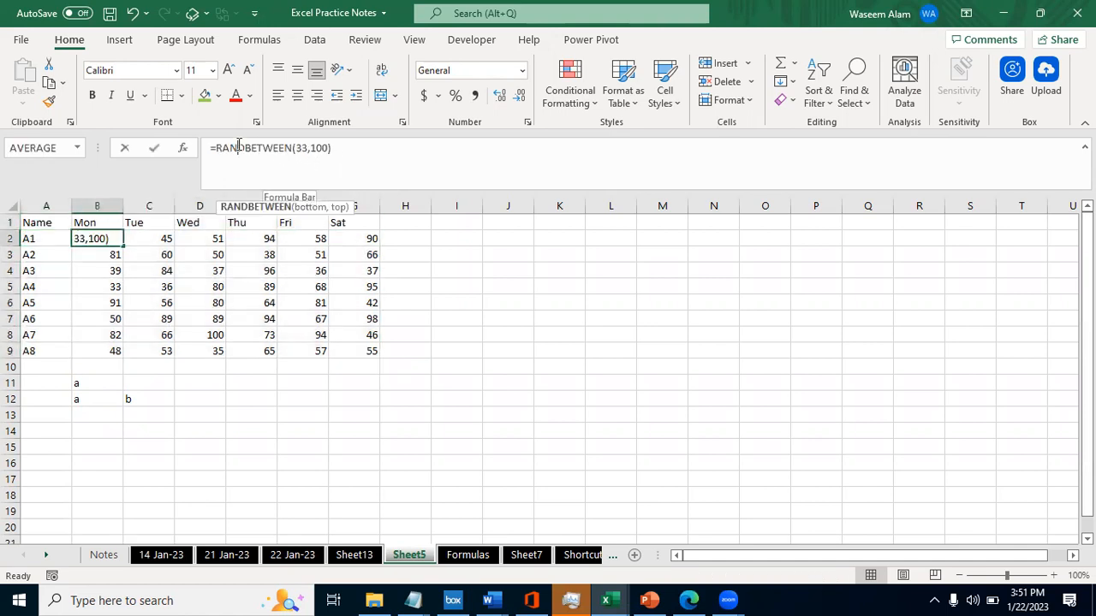
{"action": "key", "text": "Escape"}
- Select the table A1:G9 again, and examine the lower limit in B2's formula without changing it
{"action": "key", "text": "ctrl+Home"}
{"action": "key", "text": "ctrl+a"}
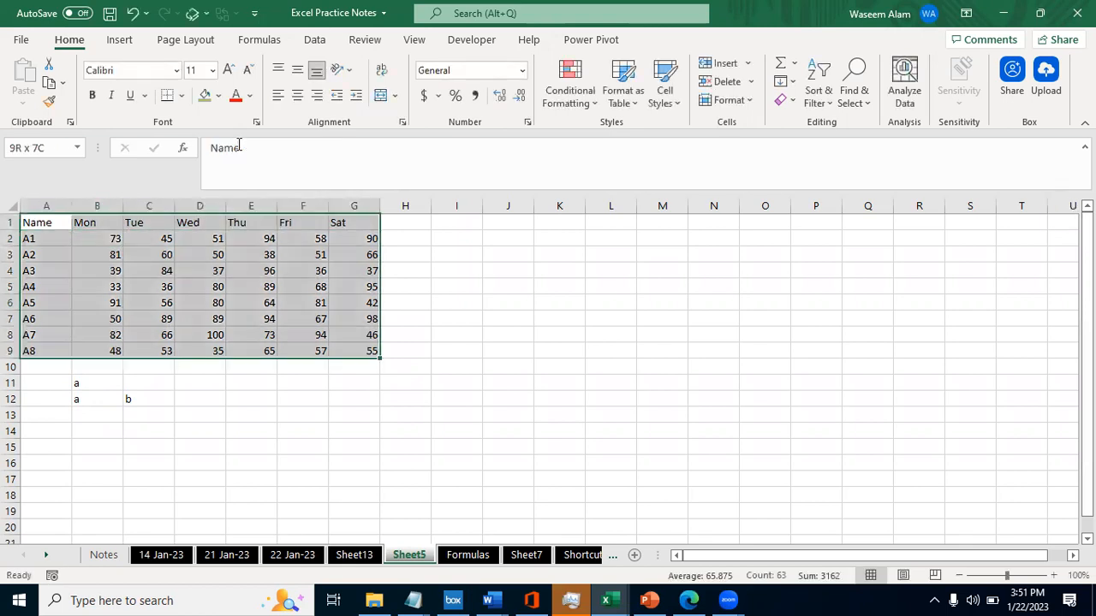
{"action": "key", "text": "ctrl+Home"}
{"action": "key", "text": "ctrl+a"}
{"action": "key", "text": "Down"}
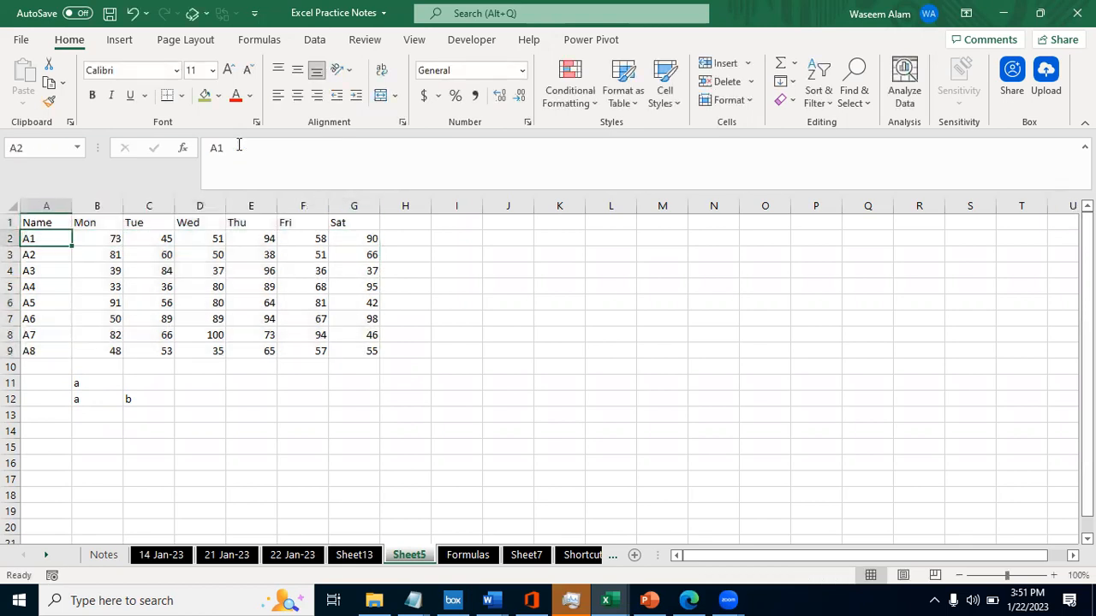
{"action": "key", "text": "Right"}
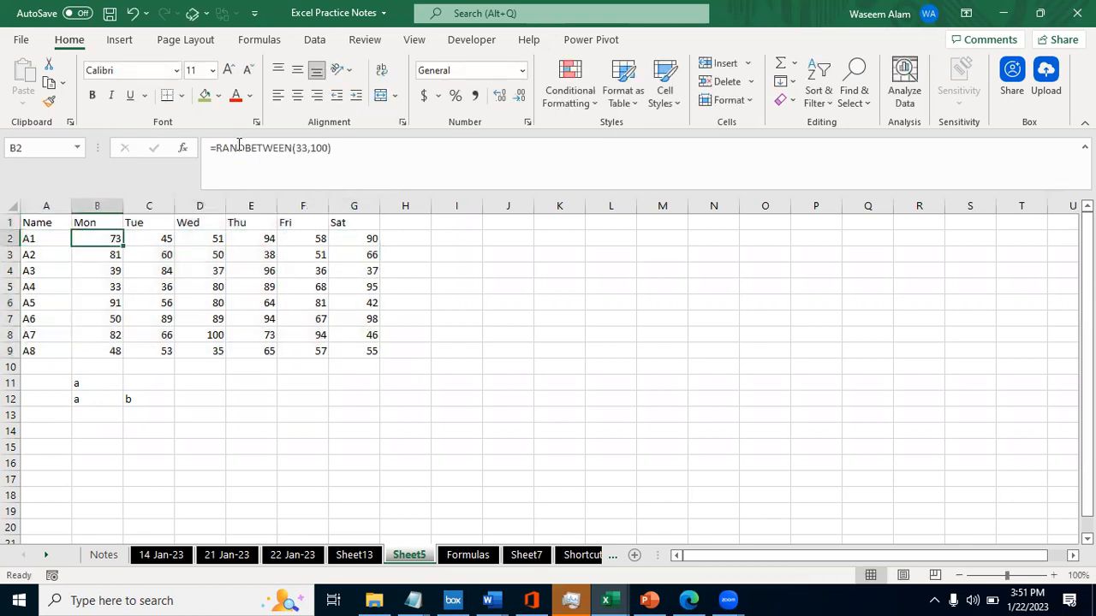
{"action": "left_click", "coordinate": [300, 148]}
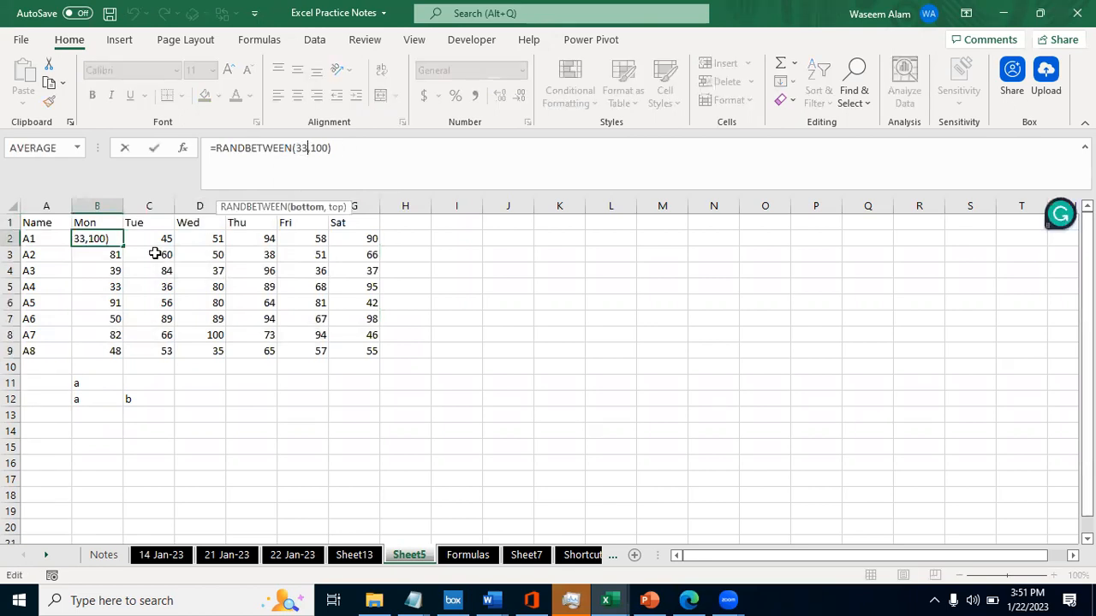
{"action": "key", "text": "Escape"}
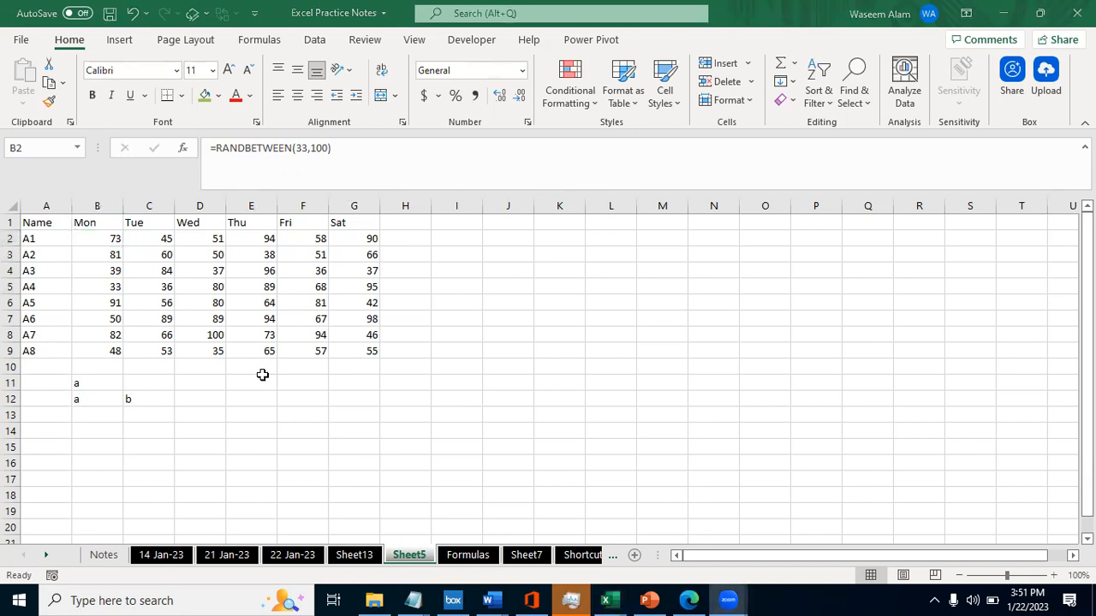
{"action": "key", "text": "Down"}
{"action": "key", "text": "Down"}
{"action": "key", "text": "Down"}
{"action": "key", "text": "Down"}
{"action": "key", "text": "Down"}
{"action": "key", "text": "Down"}
{"action": "key", "text": "Down"}
{"action": "key", "text": "Down"}
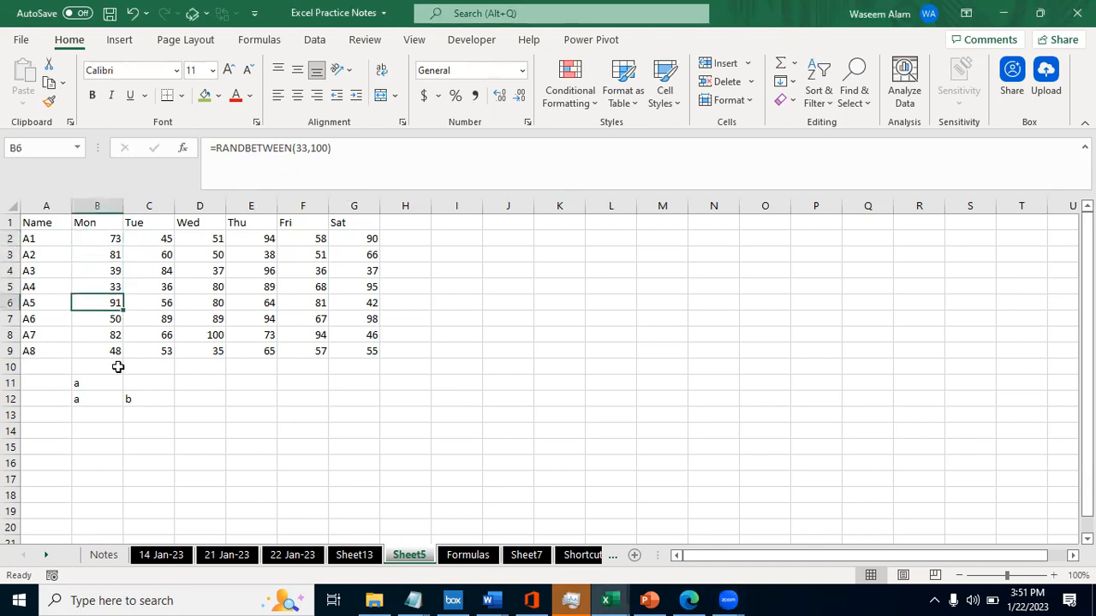
{"action": "key", "text": "Up"}
{"action": "key", "text": "Up"}
{"action": "key", "text": "Up"}
{"action": "key", "text": "Up"}
{"action": "key", "text": "Up"}
{"action": "key", "text": "Up"}
{"action": "key", "text": "Up"}
{"action": "key", "text": "Up"}
- Swap the limits of the formula in B2 so that it reads =RANDBETWEEN(100,33)
{"action": "key", "text": "F1"}
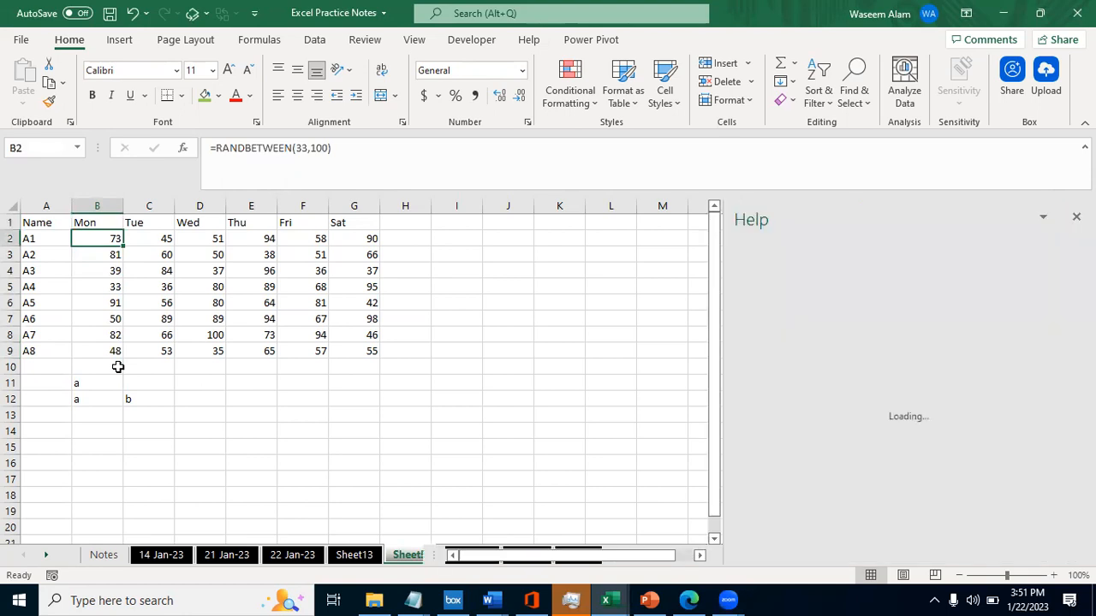
{"action": "key", "text": "F2"}
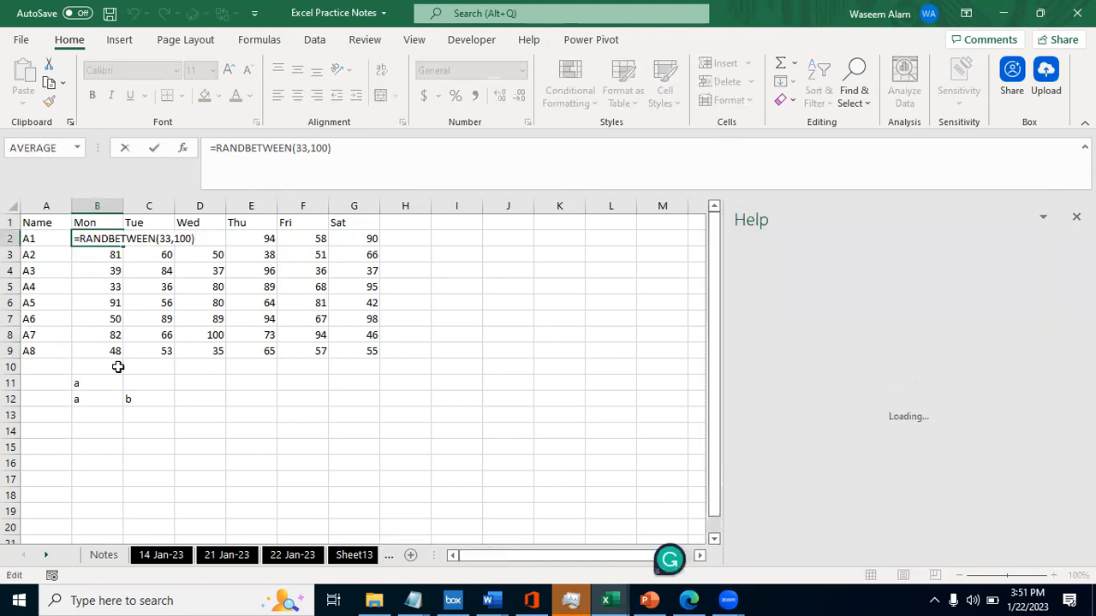
{"action": "left_click", "coordinate": [304, 147]}
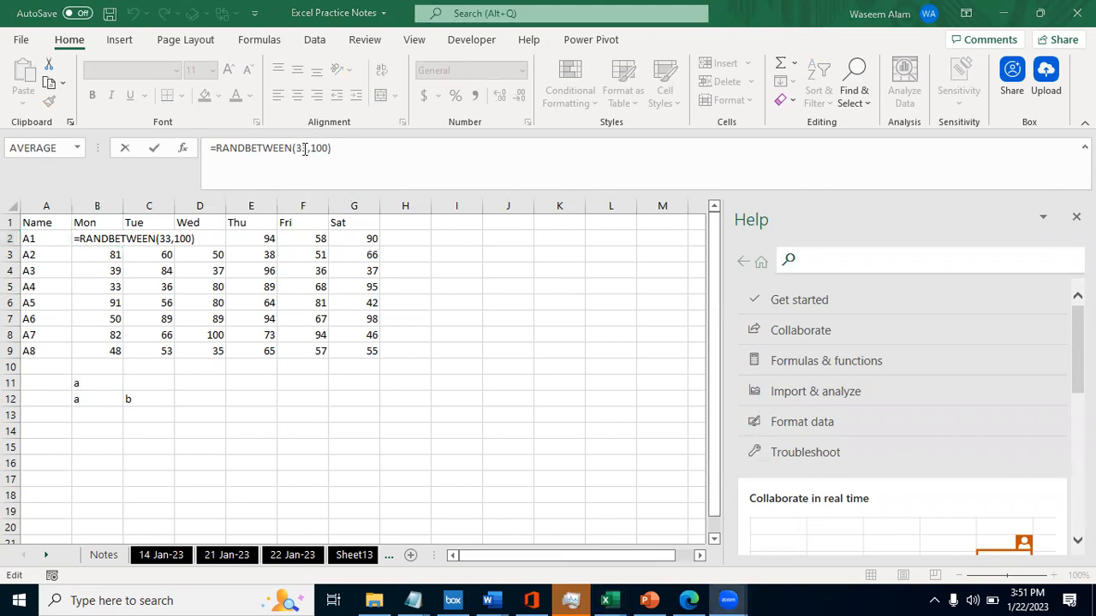
{"action": "key", "text": "BackSpace"}
{"action": "key", "text": "Delete"}
{"action": "type", "text": "100"}
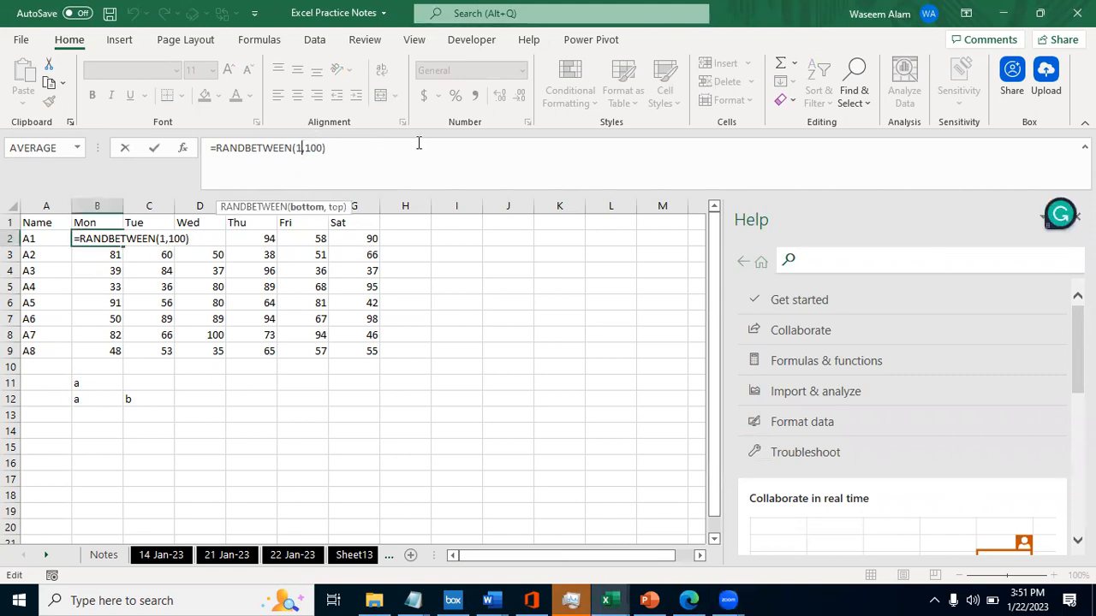
{"action": "key", "text": "Right"}
{"action": "key", "text": "shift+Right"}
{"action": "key", "text": "shift+Right"}
{"action": "key", "text": "shift+Right"}
{"action": "type", "text": "33"}
{"action": "key", "text": "ctrl+Return"}
- Fill the swapped-limits formula from B2 down to row 9 and across to column G
{"action": "key", "text": "ctrl+shift+Down"}
{"action": "key", "text": "ctrl+d"}
{"action": "key", "text": "shift+Right"}
{"action": "key", "text": "shift+Right"}
{"action": "key", "text": "shift+Right"}
{"action": "key", "text": "shift+Right"}
{"action": "key", "text": "shift+Right"}
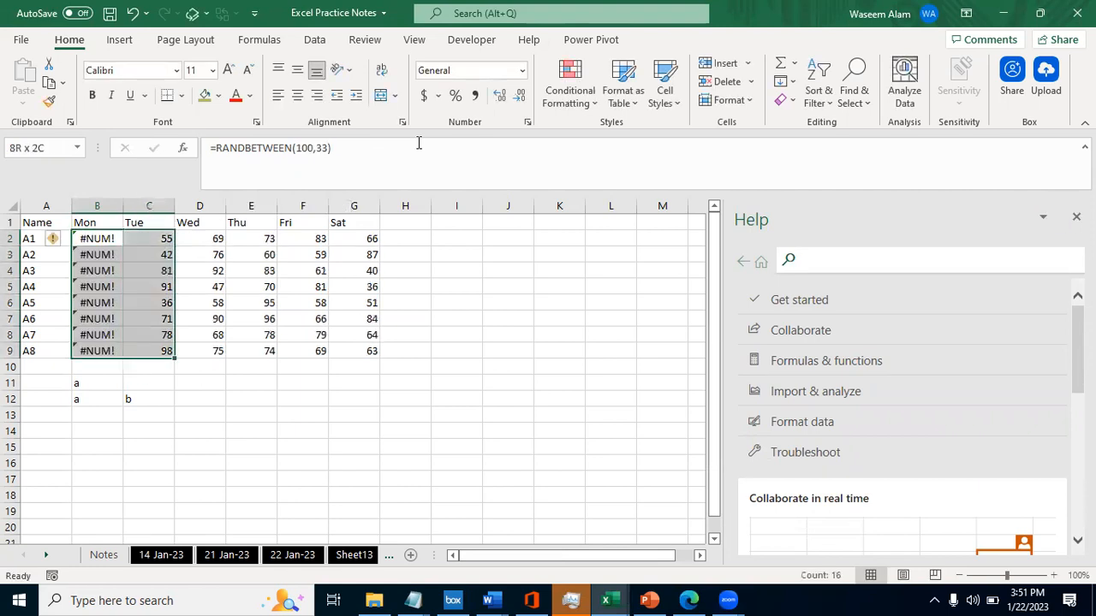
{"action": "key", "text": "ctrl+r"}
- Examine the swapped lower and upper limits in B2's RANDBETWEEN formula without changing them
{"action": "left_click", "coordinate": [419, 148]}
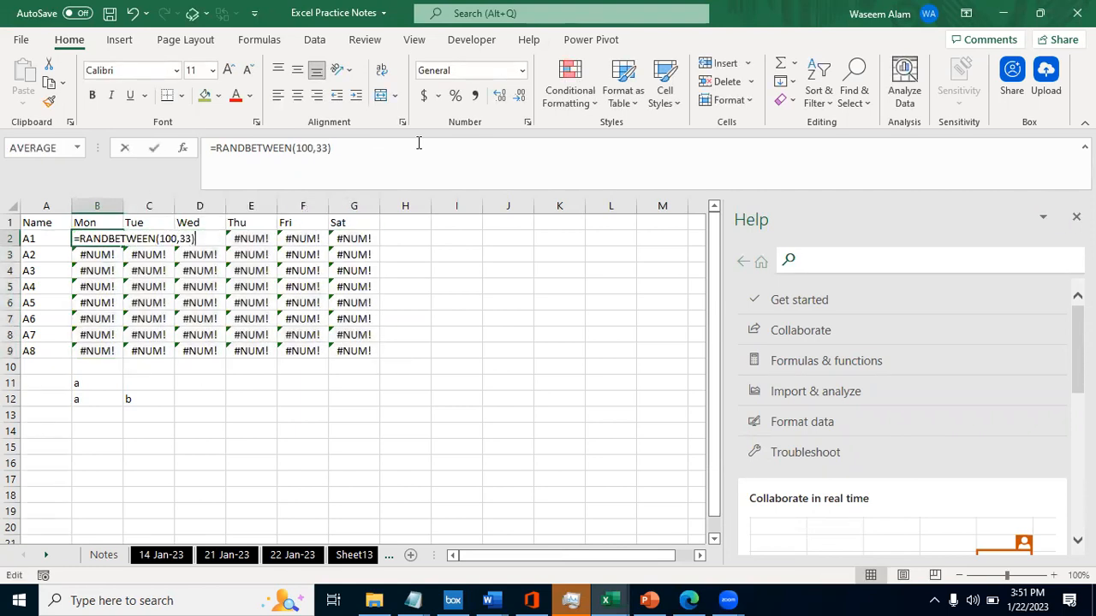
{"action": "key", "text": "Escape"}
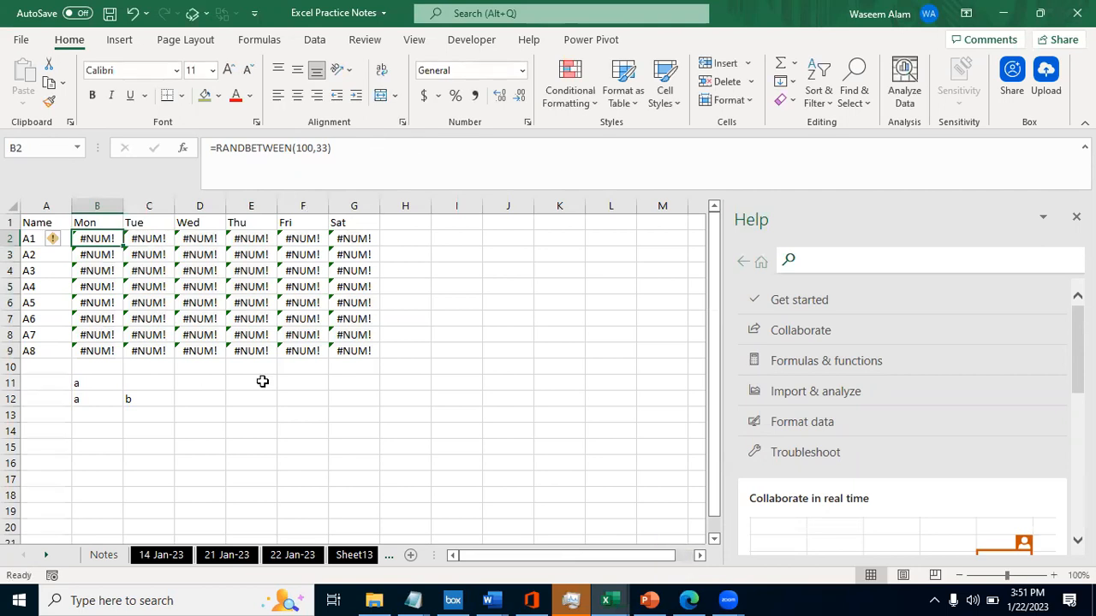
{"action": "double_click", "coordinate": [78, 241]}
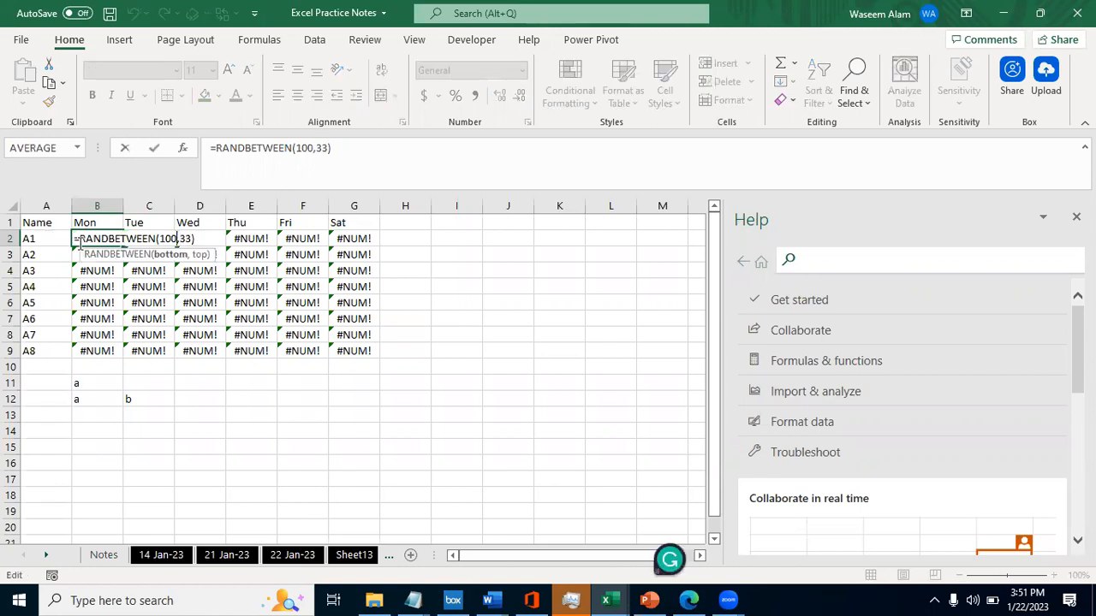
{"action": "key", "text": "Right"}
{"action": "key", "text": "Left"}
{"action": "key", "text": "Left"}
{"action": "key", "text": "Left"}
{"action": "key", "text": "Right"}
{"action": "key", "text": "ctrl+Return"}
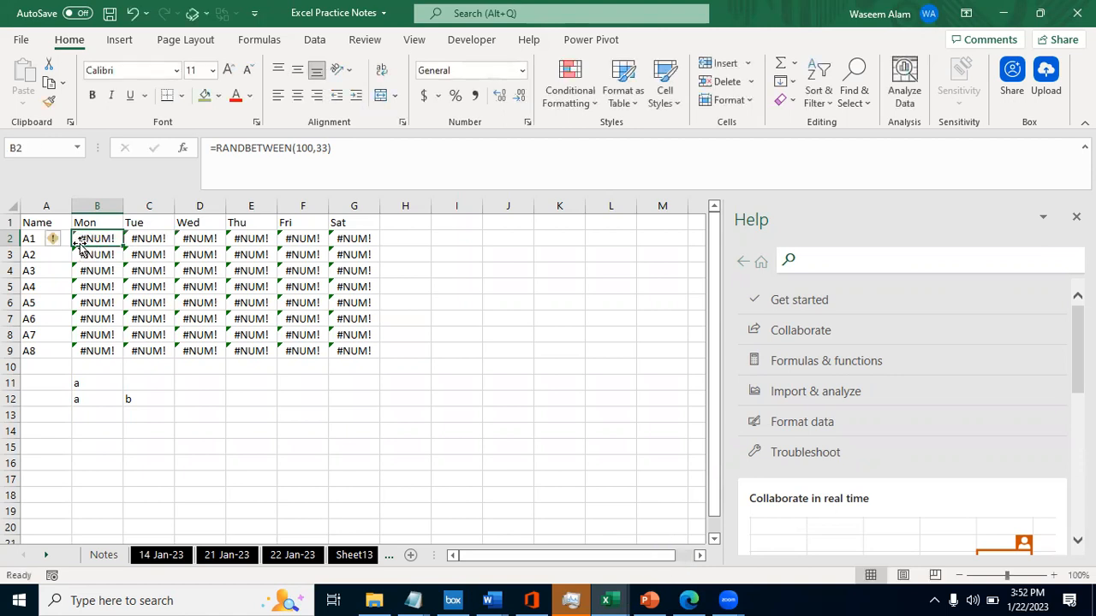
{"action": "double_click", "coordinate": [80, 244]}
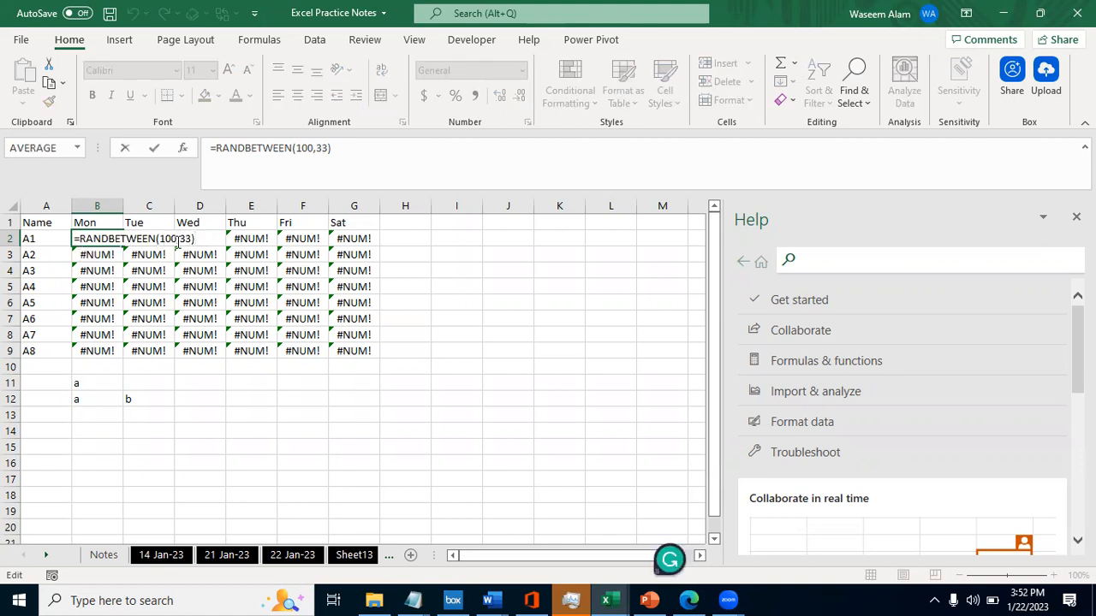
{"action": "key", "text": "Escape"}
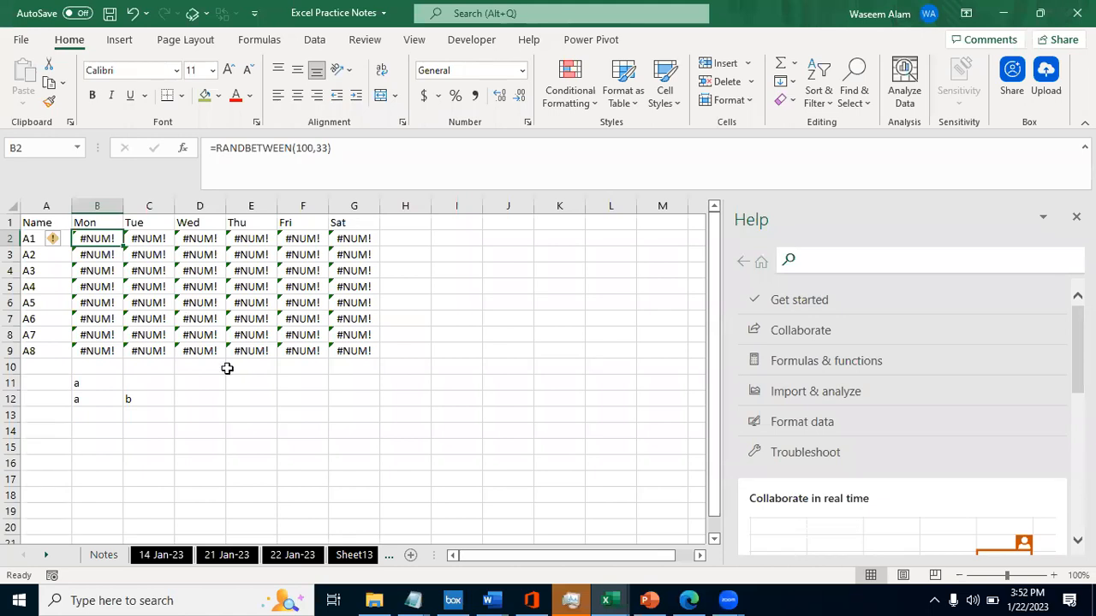
- Change the upper limit of the formula in B2 so that it reads =RANDBETWEEN(100,101)
{"action": "left_click", "coordinate": [112, 287]}
{"action": "key", "text": "Up"}
{"action": "key", "text": "Up"}
{"action": "key", "text": "Up"}
{"action": "key", "text": "Down"}
{"action": "key", "text": "Up"}
{"action": "key", "text": "F2"}
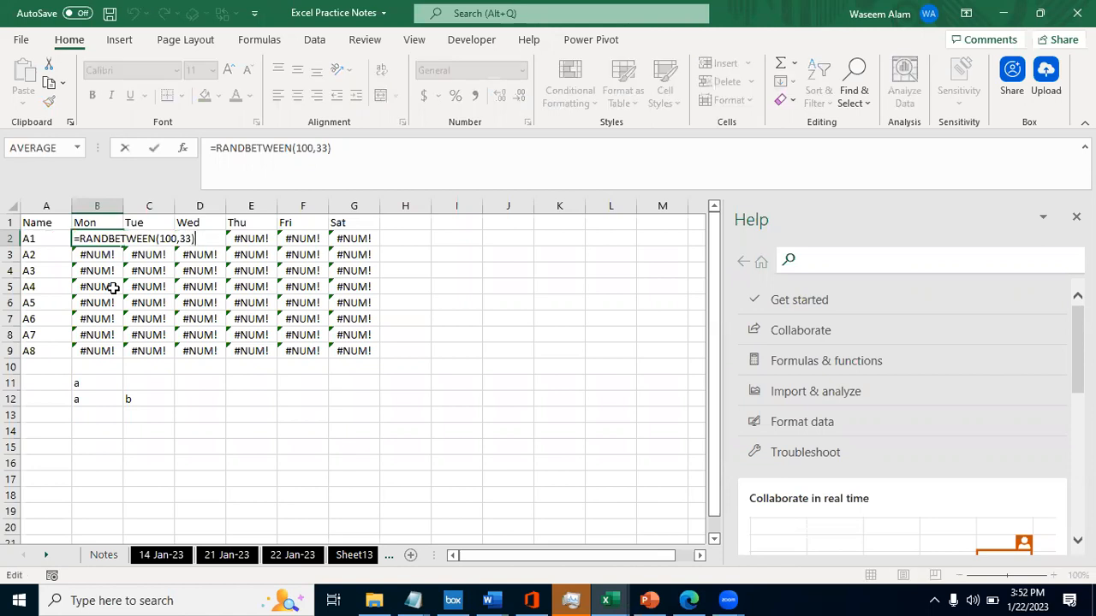
{"action": "key", "text": "Left"}
{"action": "key", "text": "Left"}
{"action": "key", "text": "Left"}
{"action": "key", "text": "Left"}
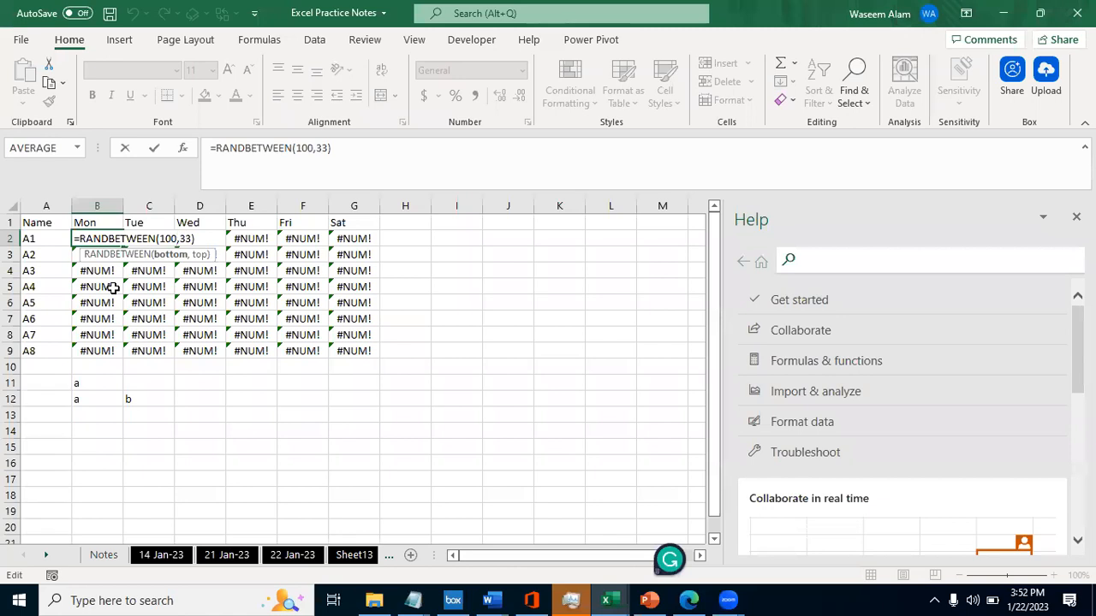
{"action": "key", "text": "Right"}
{"action": "type", "text": "10"}
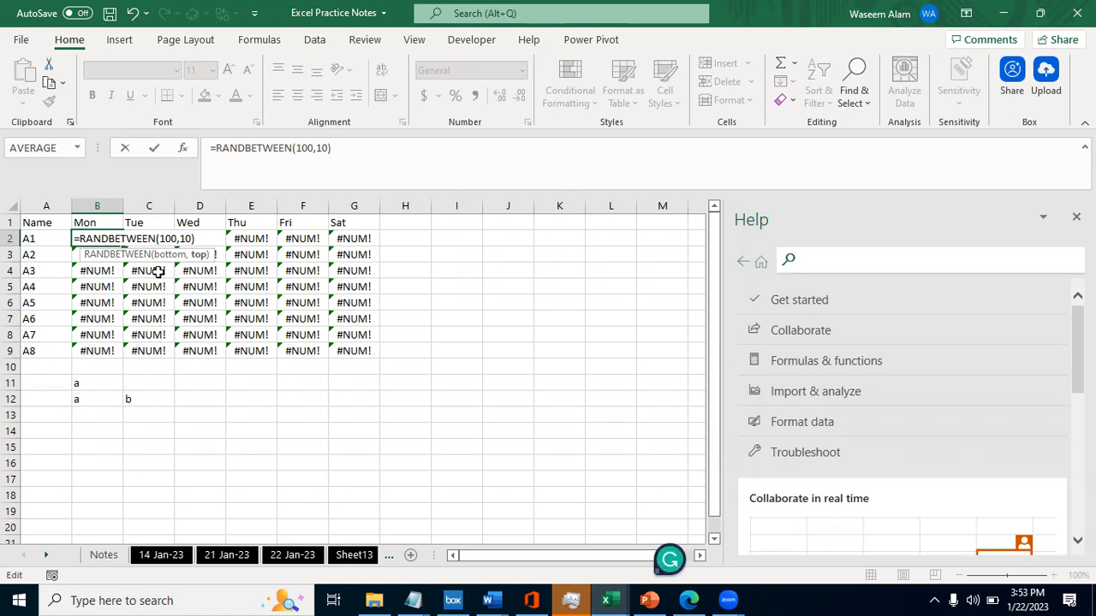
{"action": "key", "text": "BackSpace"}
{"action": "key", "text": "BackSpace"}
{"action": "key", "text": "BackSpace"}
{"action": "type", "text": "101)"}
{"action": "key", "text": "ctrl+Return"}
- Fill the =RANDBETWEEN(100,101) formula from B2 down to row 9 and across to column G
{"action": "key", "text": "ctrl+shift+Down"}
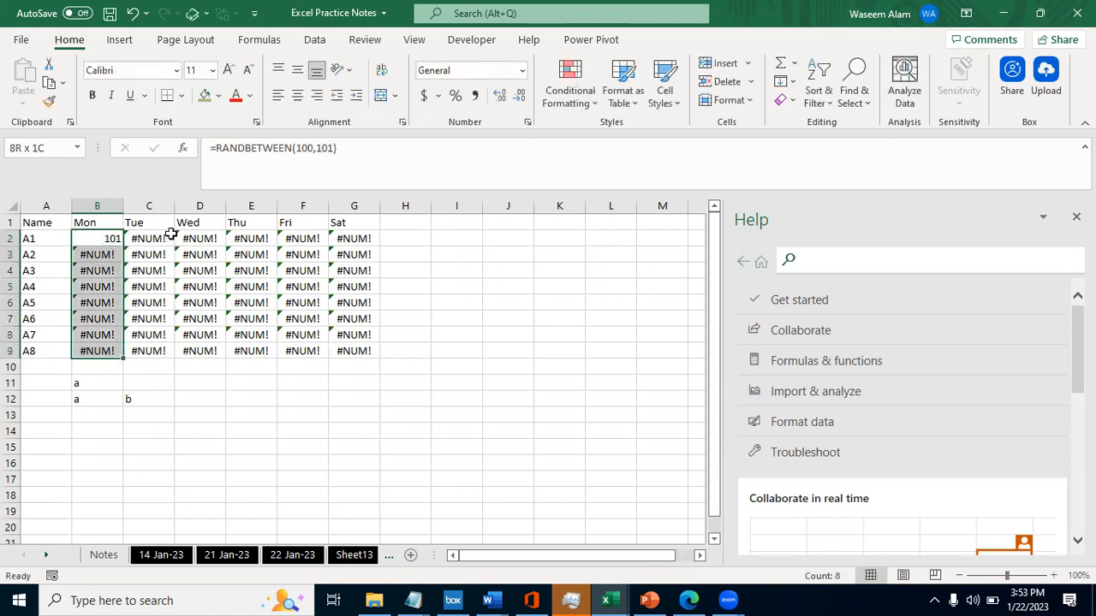
{"action": "key", "text": "ctrl+d"}
{"action": "key", "text": "shift+Right"}
{"action": "key", "text": "shift+Right"}
{"action": "key", "text": "shift+Right"}
{"action": "key", "text": "shift+Right"}
{"action": "key", "text": "shift+Right"}
{"action": "key", "text": "ctrl+r"}
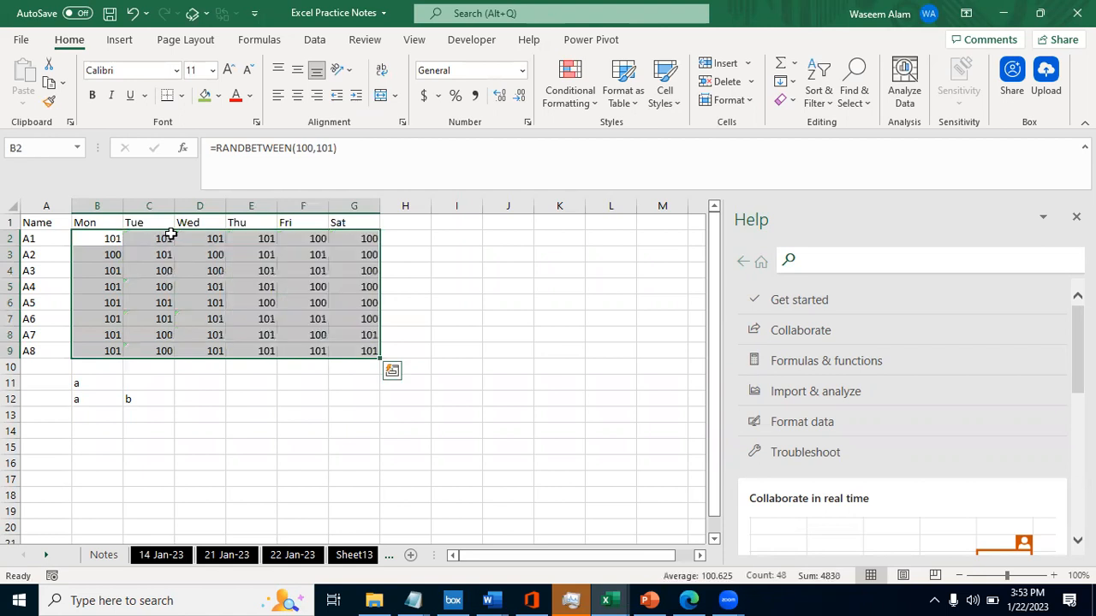
- Select the number range B2:G9 and recalculate its random values repeatedly
{"action": "key", "text": "Left"}
{"action": "key", "text": "Right"}
{"action": "key", "text": "Down"}
{"action": "key", "text": "Up"}
{"action": "key", "text": "Down"}
{"action": "key", "text": "Down"}
{"action": "key", "text": "Up"}
{"action": "key", "text": "Up"}
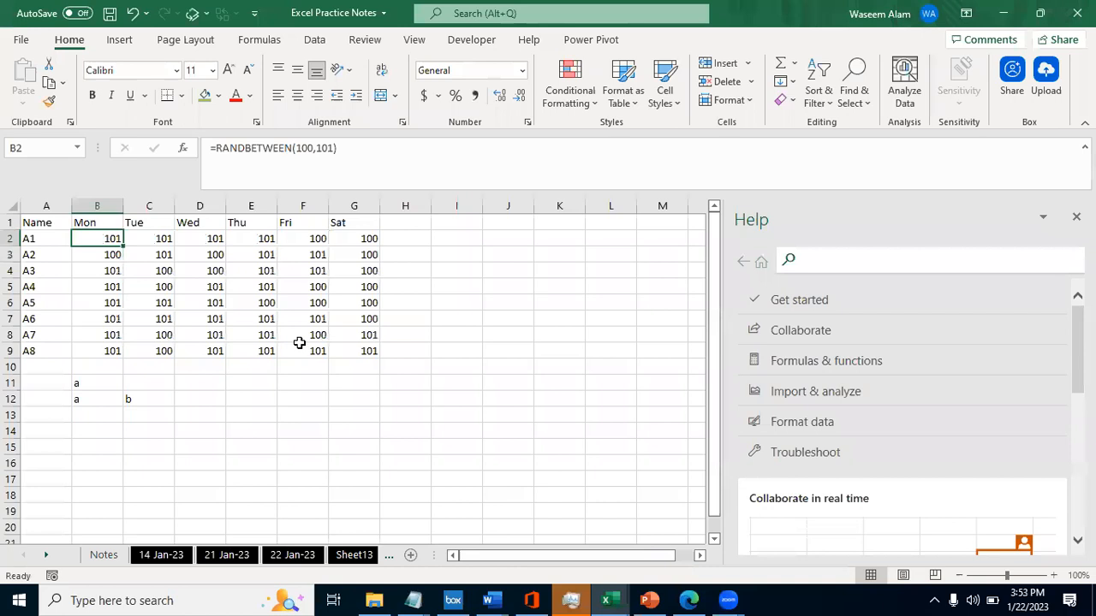
{"action": "key", "text": "ctrl+shift+Right"}
{"action": "key", "text": "ctrl+shift+Down"}
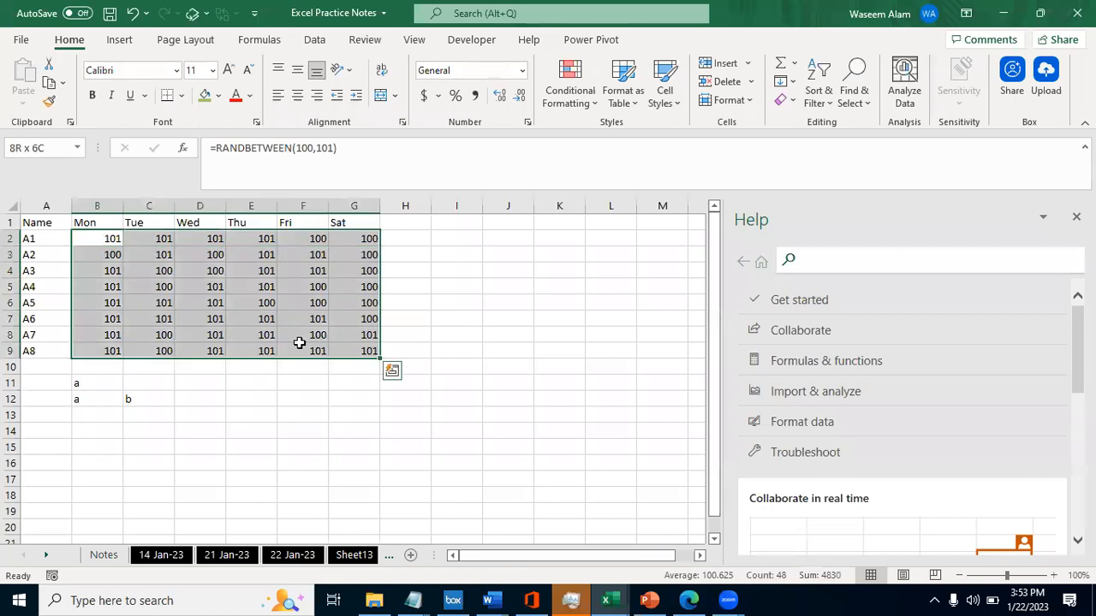
{"action": "key", "text": "F9"}
{"action": "key", "text": "F9"}
{"action": "key", "text": "F9"}
{"action": "key", "text": "F9"}
{"action": "key", "text": "F9"}
{"action": "key", "text": "F9"}
{"action": "key", "text": "F9"}
{"action": "key", "text": "F9"}
{"action": "key", "text": "F9"}
{"action": "key", "text": "F9"}
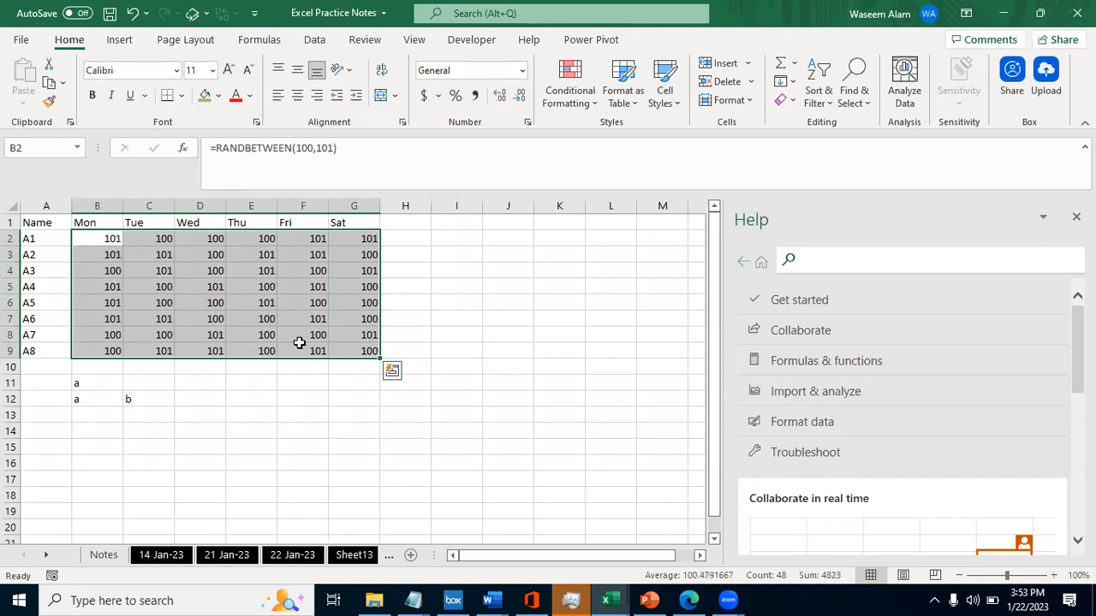
{"action": "key", "text": "F9"}
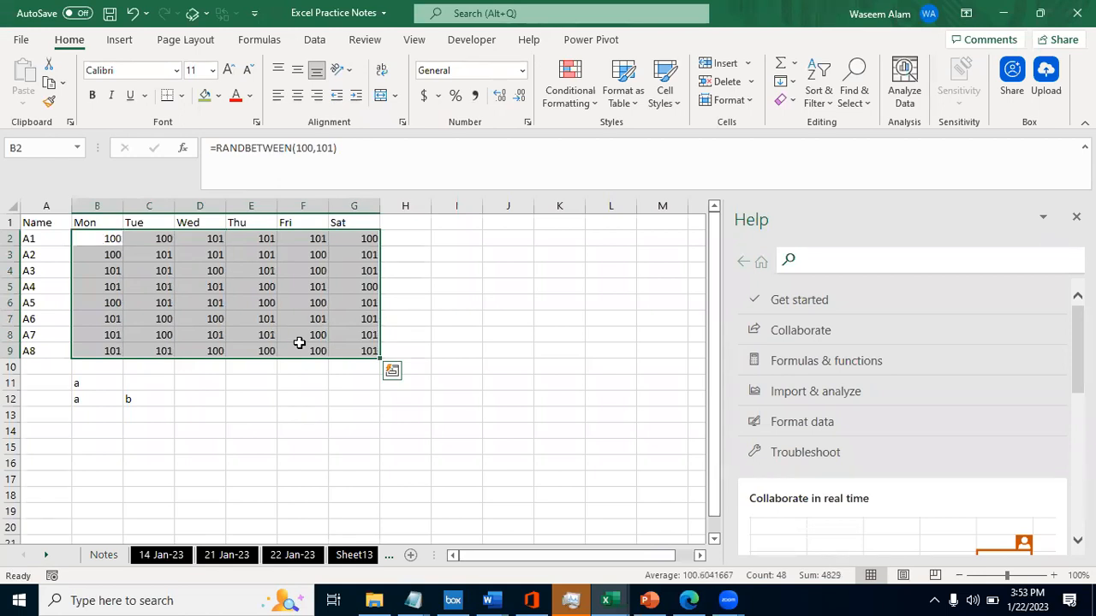
{"action": "key", "text": "F9"}
{"action": "key", "text": "F9"}
{"action": "key", "text": "F9"}
{"action": "key", "text": "F9"}
{"action": "key", "text": "F9"}
{"action": "key", "text": "F9"}
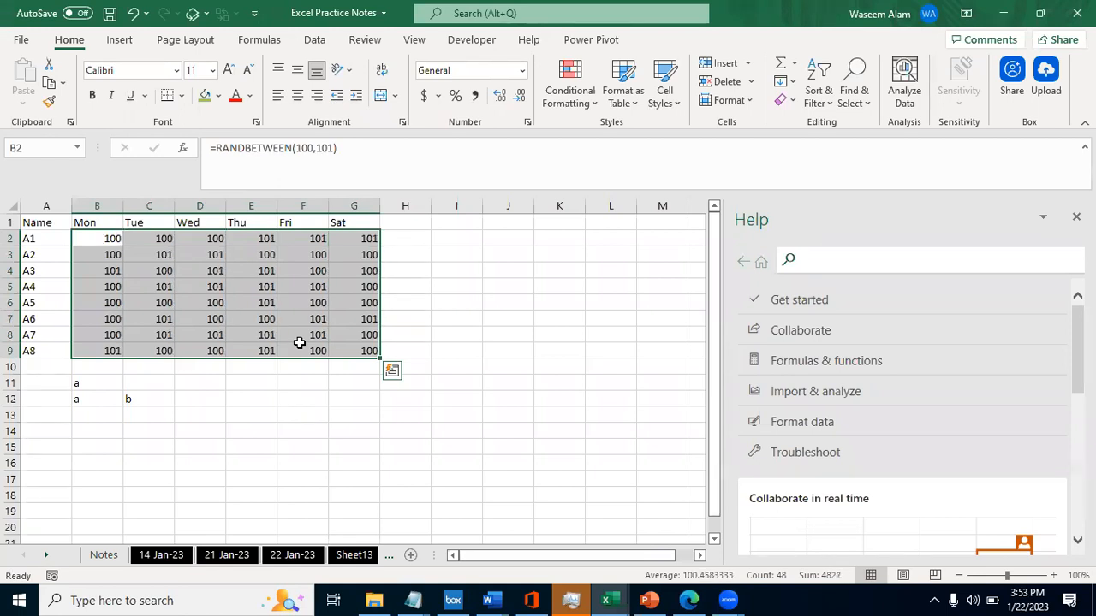
{"action": "key", "text": "F9"}
{"action": "key", "text": "F9"}
{"action": "key", "text": "F9"}
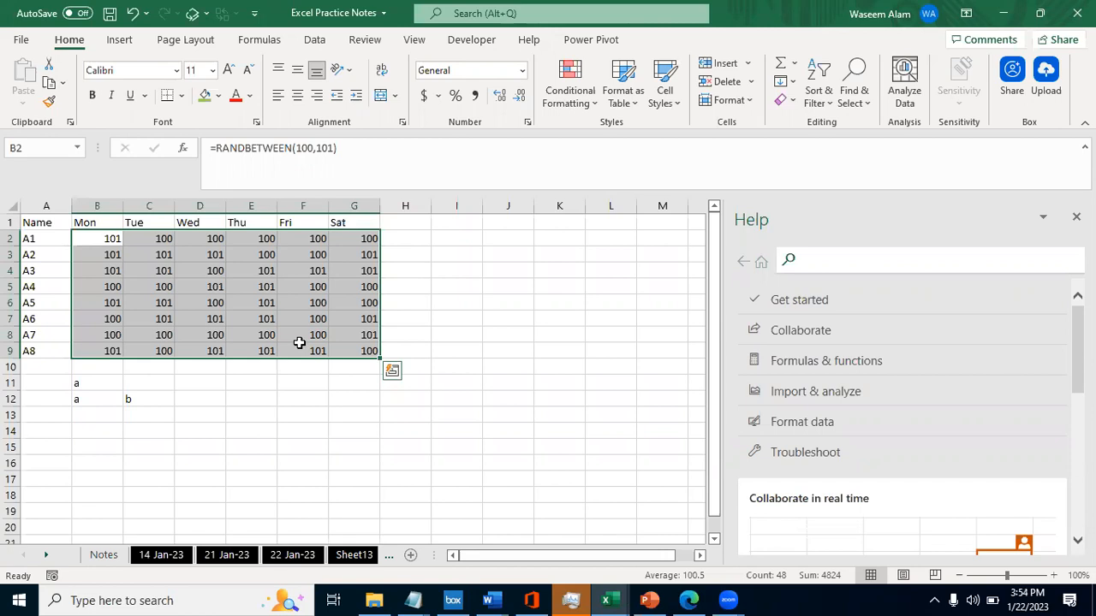
- Review the table by selecting the Name column with its heading, neighbouring columns, and the names alone in A2:A9
{"action": "key", "text": "Left"}
{"action": "key", "text": "Right"}
{"action": "key", "text": "Left"}
{"action": "key", "text": "Up"}
{"action": "key", "text": "ctrl+shift+Down"}
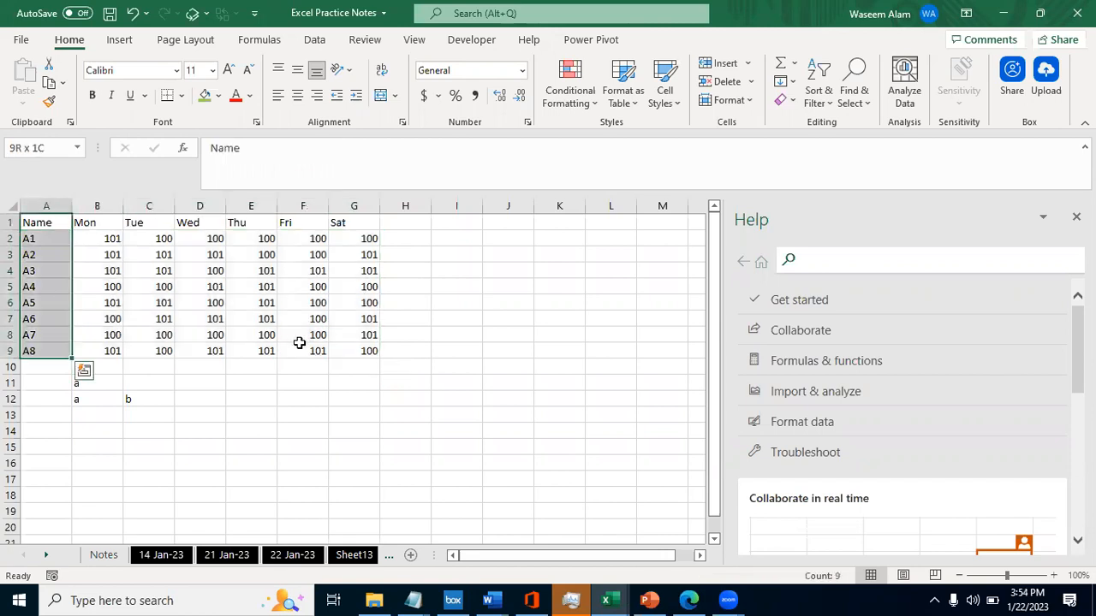
{"action": "key", "text": "shift+Right"}
{"action": "key", "text": "shift+Right"}
{"action": "key", "text": "shift+Right"}
{"action": "key", "text": "shift+Right"}
{"action": "key", "text": "shift+Right"}
{"action": "key", "text": "shift+Right"}
{"action": "key", "text": "Up"}
{"action": "key", "text": "ctrl+shift+Down"}
{"action": "key", "text": "ctrl+shift+Right"}
{"action": "key", "text": "ctrl+shift+Left"}
{"action": "key", "text": "Down"}
{"action": "key", "text": "Down"}
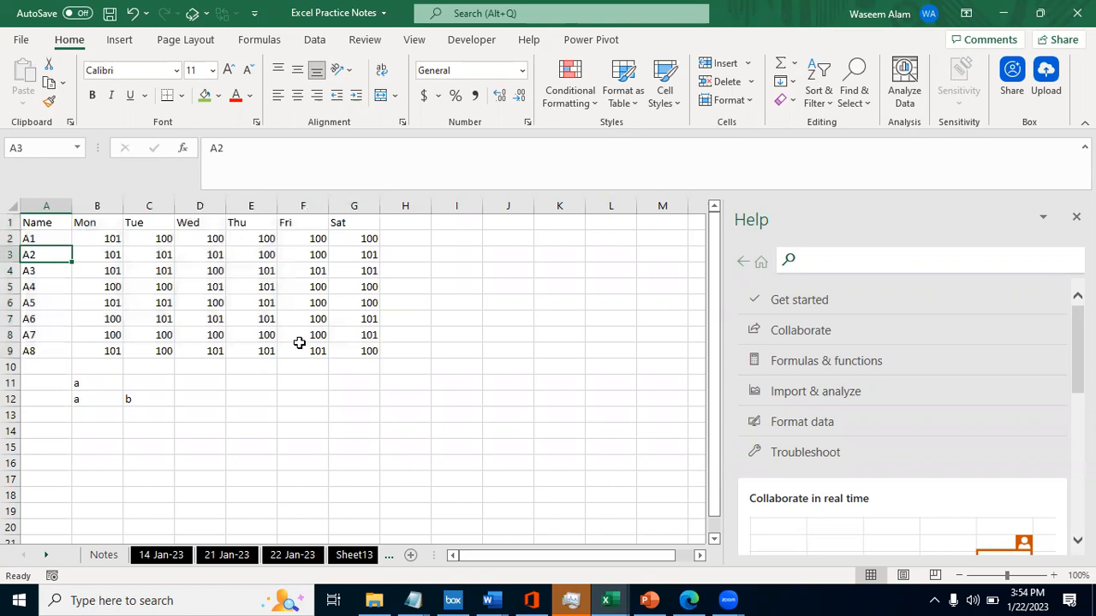
{"action": "key", "text": "Down"}
{"action": "key", "text": "Up"}
{"action": "key", "text": "Up"}
{"action": "key", "text": "ctrl+shift+Down"}
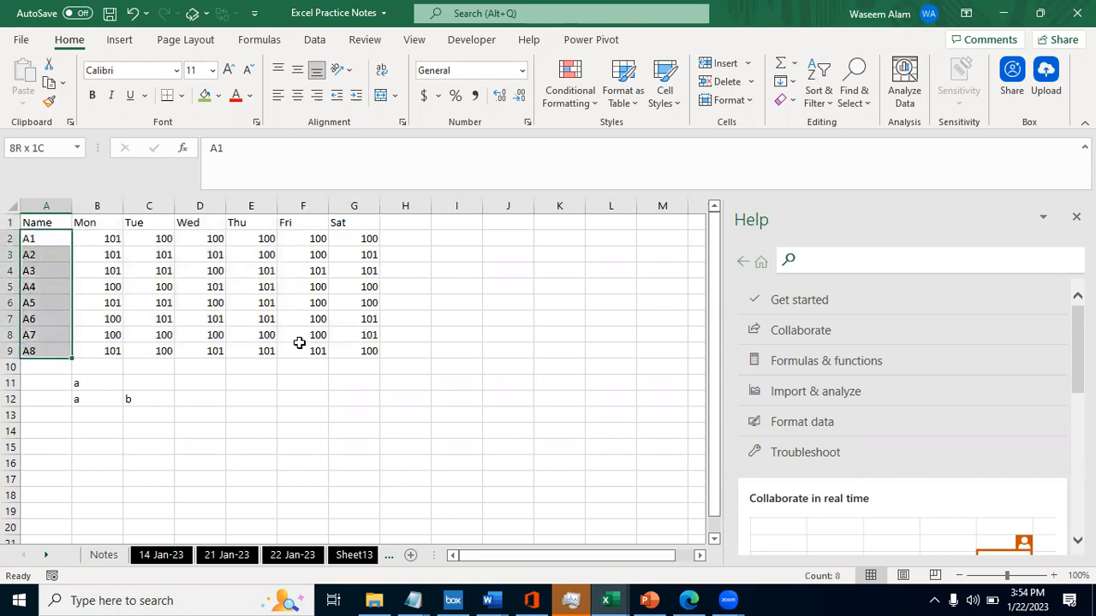
- Review the header row A1:G1, the whole table, and the number range B2:G9 by selecting each
{"action": "key", "text": "Right"}
{"action": "key", "text": "ctrl+Home"}
{"action": "key", "text": "Right"}
{"action": "key", "text": "Left"}
{"action": "key", "text": "ctrl+shift+Right"}
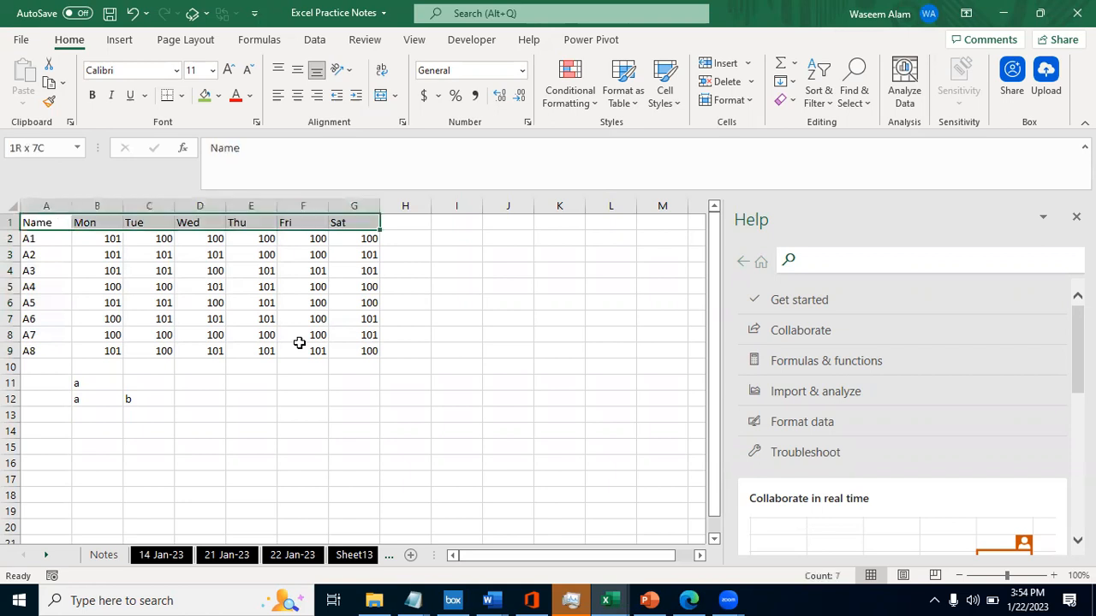
{"action": "key", "text": "ctrl+shift+Down"}
{"action": "key", "text": "Right"}
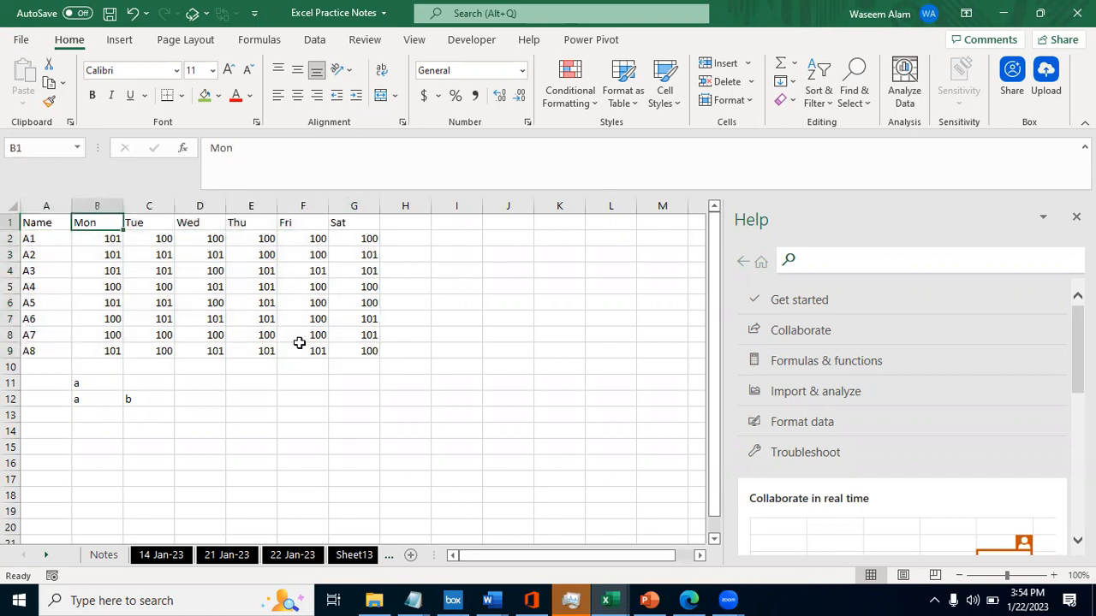
{"action": "key", "text": "Down"}
{"action": "key", "text": "ctrl+shift+Right"}
{"action": "key", "text": "ctrl+shift+Down"}
{"action": "key", "text": "Left"}
{"action": "key", "text": "Right"}
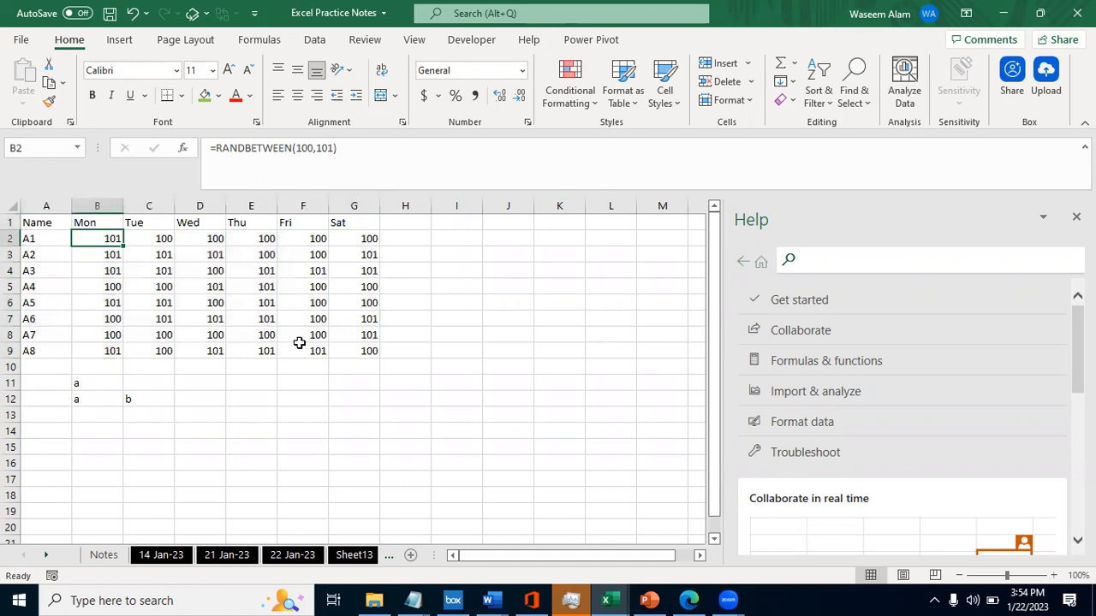
- Review the table column by column, selecting the Name column and the weekday columns one at a time
{"action": "key", "text": "Up"}
{"action": "key", "text": "ctrl+space"}
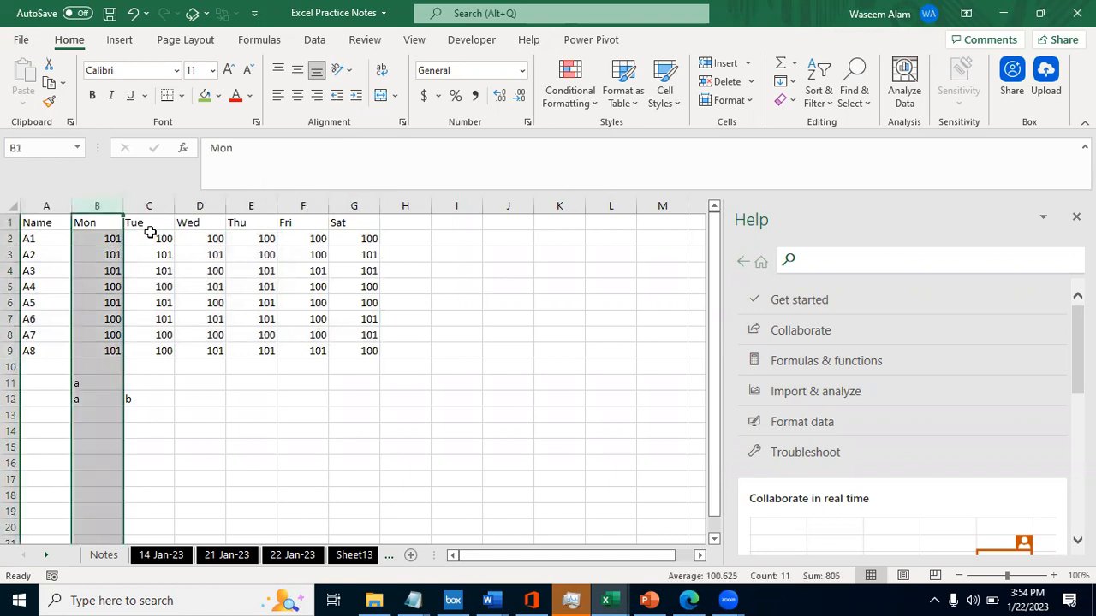
{"action": "key", "text": "Left"}
{"action": "key", "text": "ctrl+space"}
{"action": "key", "text": "Down"}
{"action": "key", "text": "ctrl+shift+Down"}
{"action": "key", "text": "Right"}
{"action": "key", "text": "Right"}
{"action": "key", "text": "ctrl+space"}
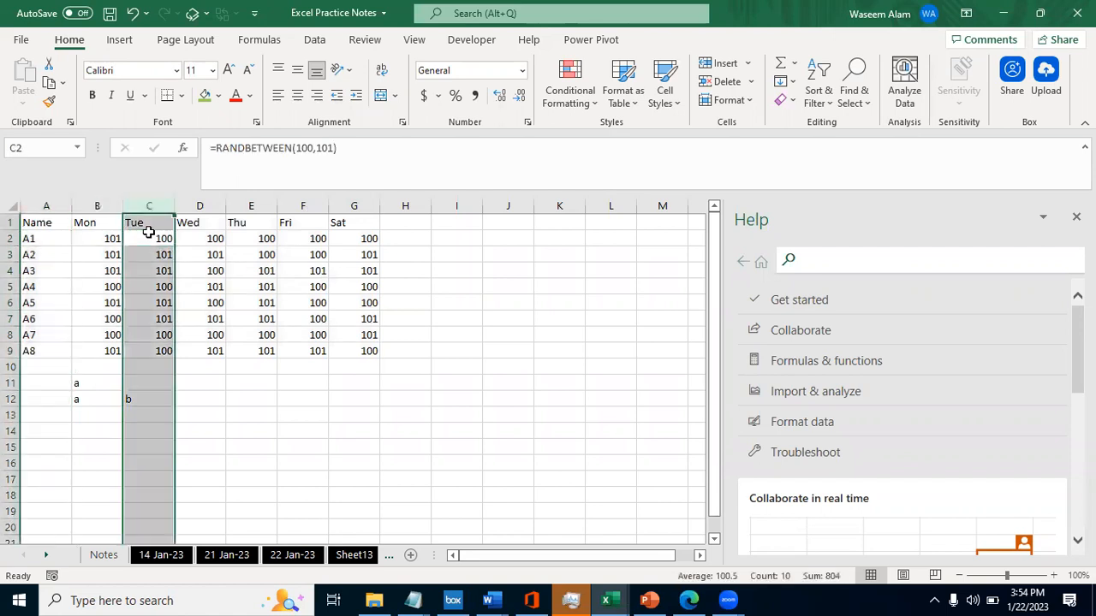
{"action": "key", "text": "Right"}
{"action": "key", "text": "ctrl+space"}
{"action": "key", "text": "Right"}
{"action": "key", "text": "ctrl+space"}
{"action": "key", "text": "Right"}
{"action": "key", "text": "ctrl+space"}
{"action": "key", "text": "Right"}
{"action": "key", "text": "ctrl+space"}
{"action": "key", "text": "Left"}
{"action": "key", "text": "Left"}
{"action": "key", "text": "Left"}
{"action": "key", "text": "Left"}
{"action": "key", "text": "Left"}
{"action": "key", "text": "Left"}
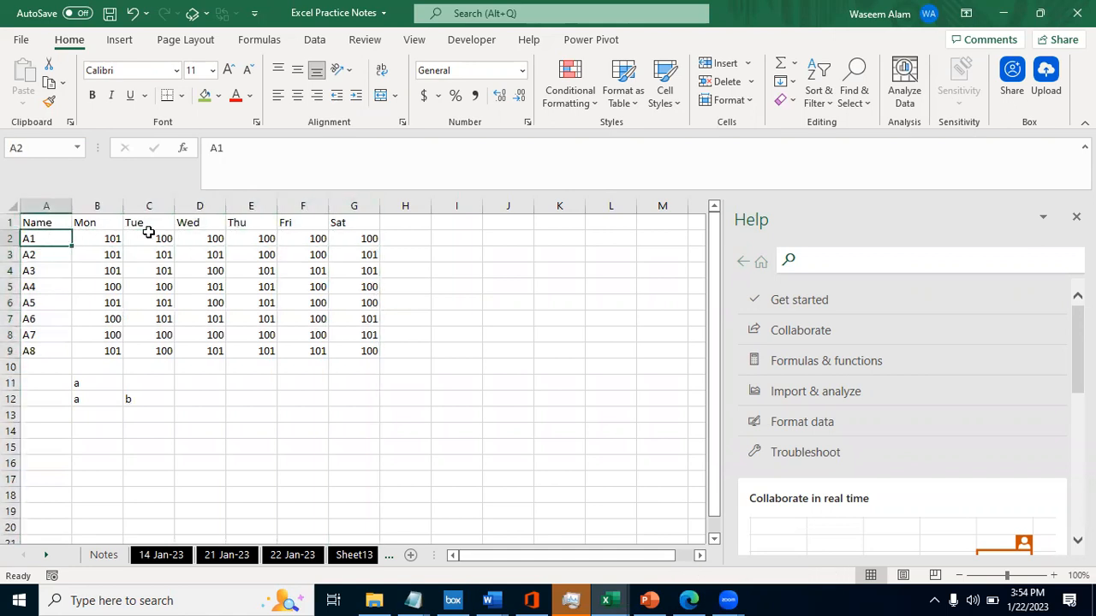
- Select B2:G9 and re-enter =RANDBETWEEN(100,101) into the whole range at once
{"action": "key", "text": "Right"}
{"action": "key", "text": "ctrl+shift+Right"}
{"action": "key", "text": "ctrl+shift+Down"}
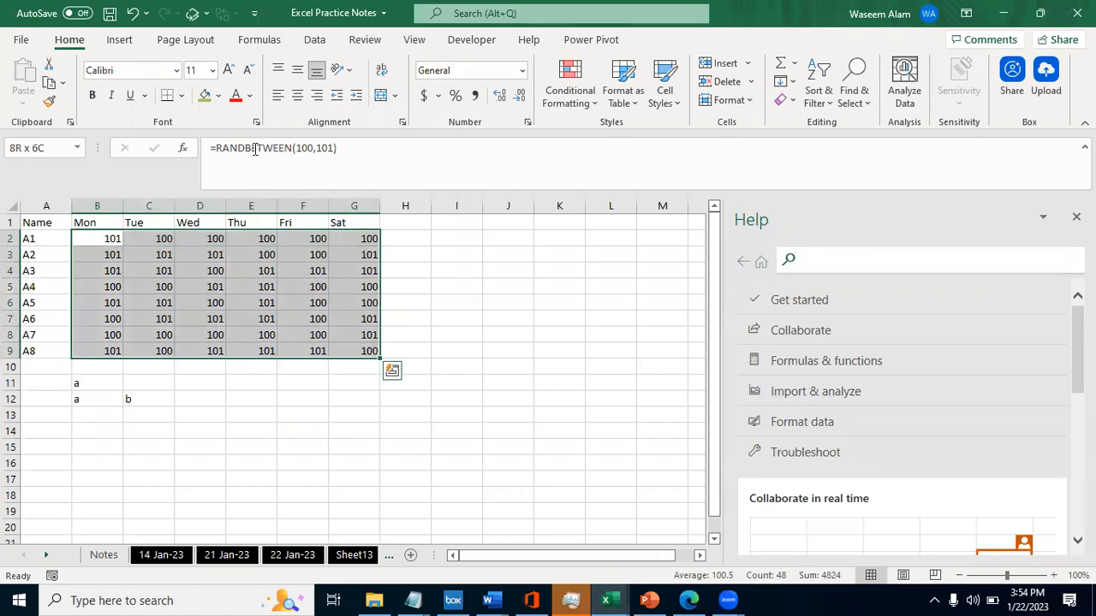
{"action": "left_click", "coordinate": [347, 151]}
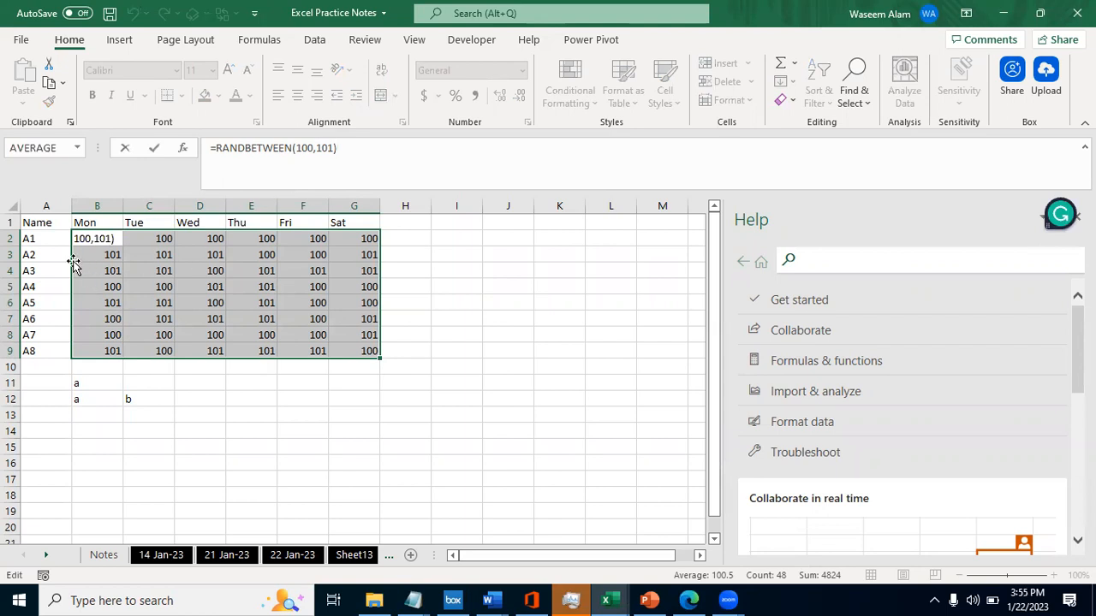
{"action": "key", "text": "ctrl+Return"}
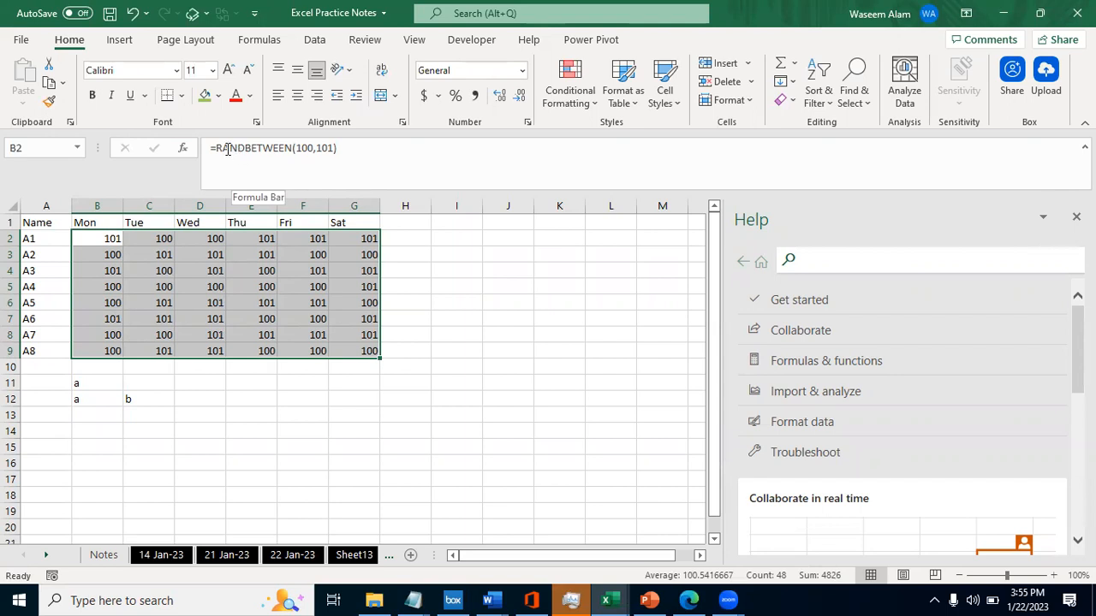
- Examine the function name and limits in B2's formula, keeping the formula as it is
{"action": "left_click", "coordinate": [228, 149]}
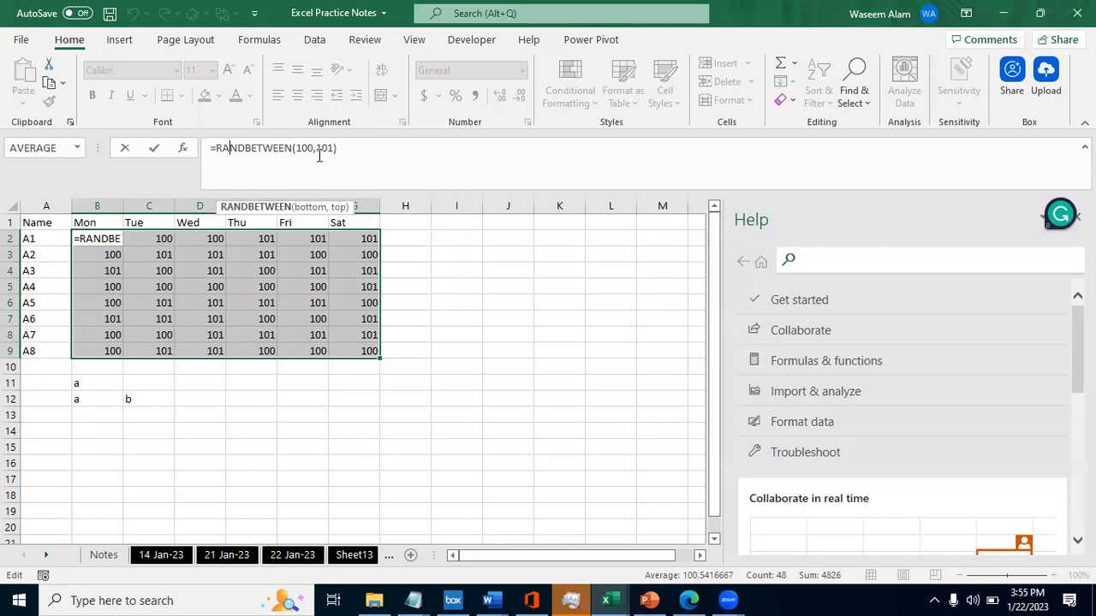
{"action": "left_click", "coordinate": [345, 149]}
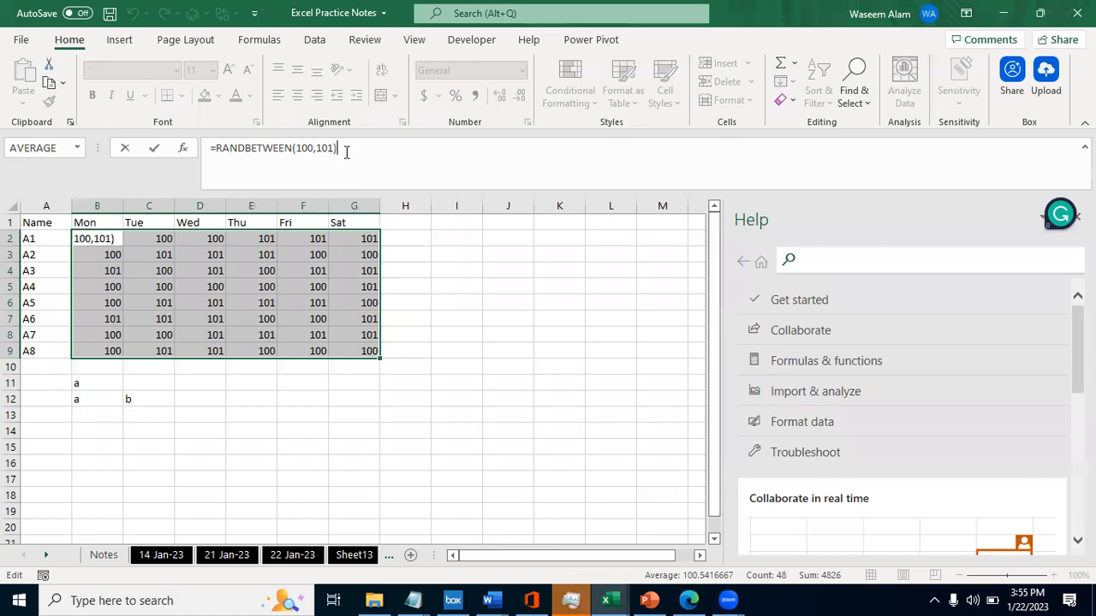
{"action": "left_click", "coordinate": [136, 293]}
- Select the number range B2:G9 again and recalculate its random values twice
{"action": "key", "text": "Left"}
{"action": "key", "text": "Up"}
{"action": "key", "text": "Up"}
{"action": "key", "text": "Up"}
{"action": "key", "text": "Right"}
{"action": "key", "text": "Left"}
{"action": "key", "text": "ctrl+shift+Right"}
{"action": "key", "text": "ctrl+shift+Down"}
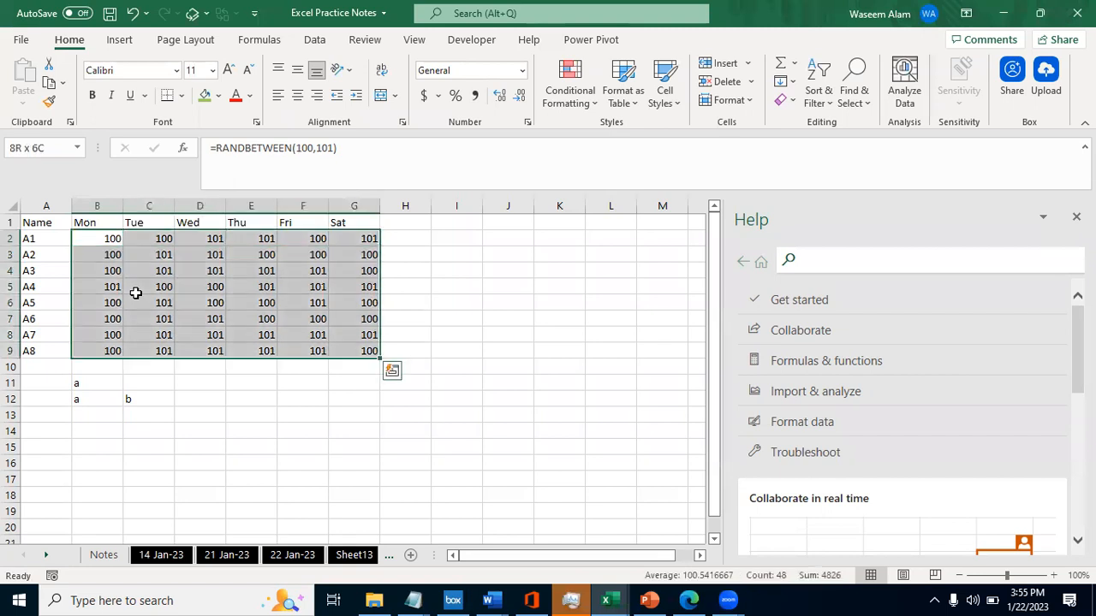
{"action": "key", "text": "F9"}
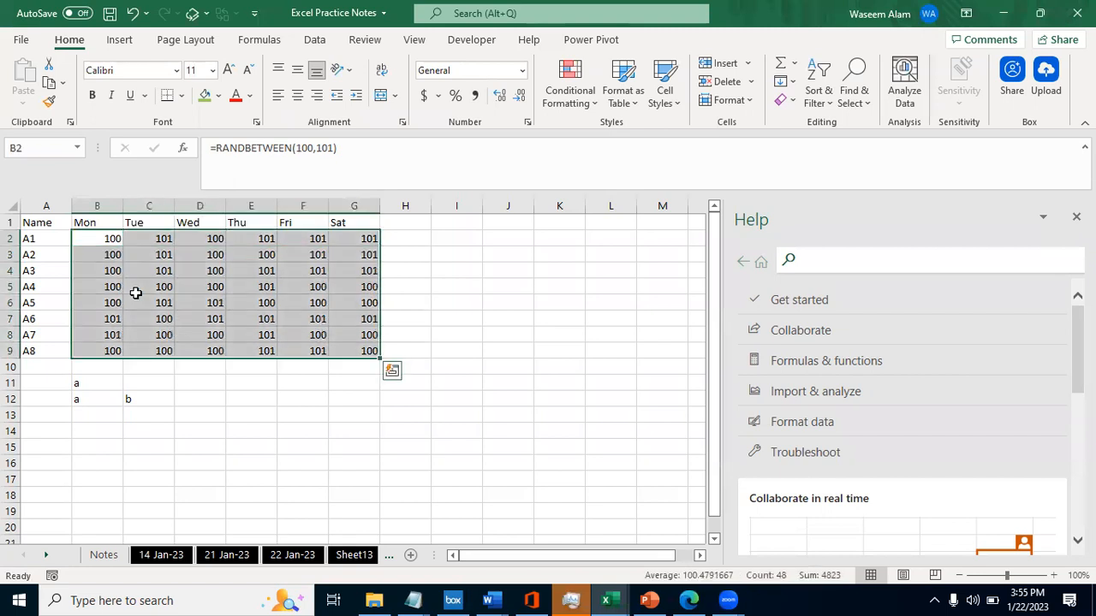
{"action": "key", "text": "F9"}
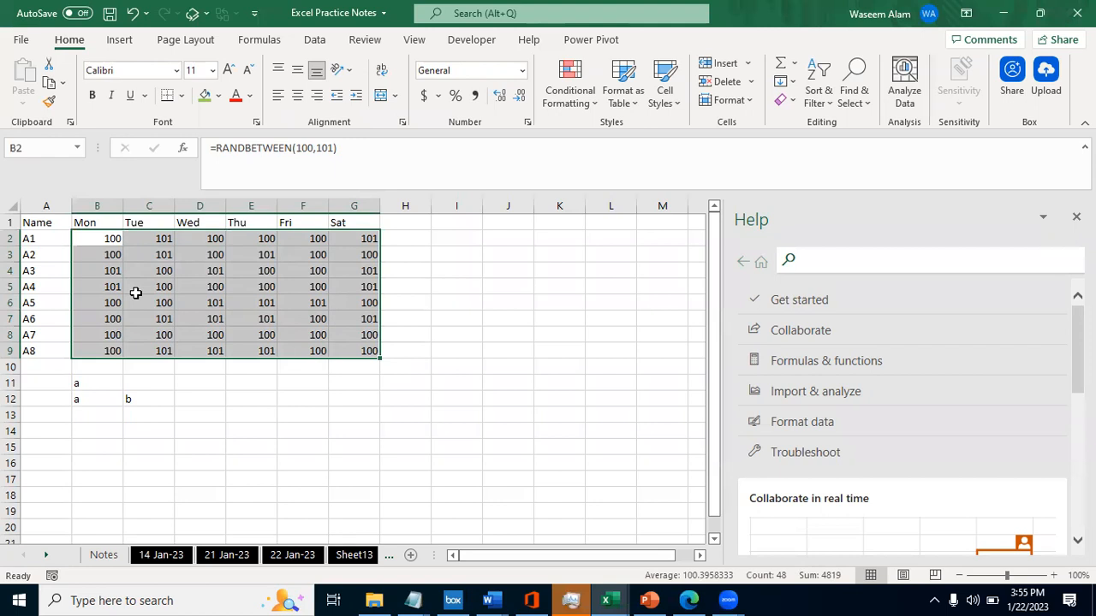
- Copy the range B2:G9 and paste it back in place with Paste Special set to Values
{"action": "right_click", "coordinate": [95, 355]}
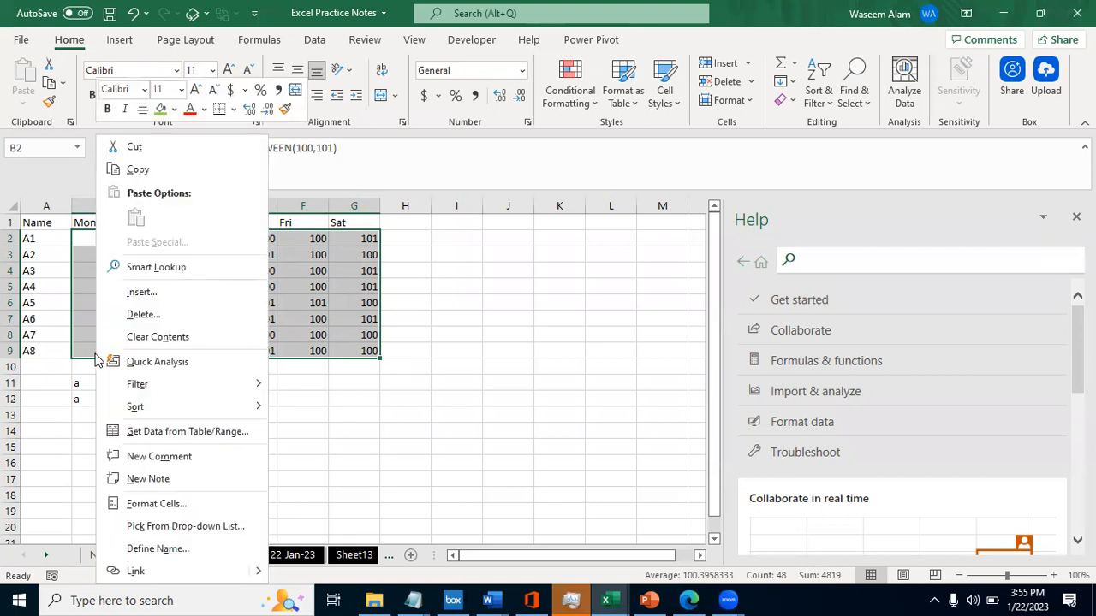
{"action": "key", "text": "Escape"}
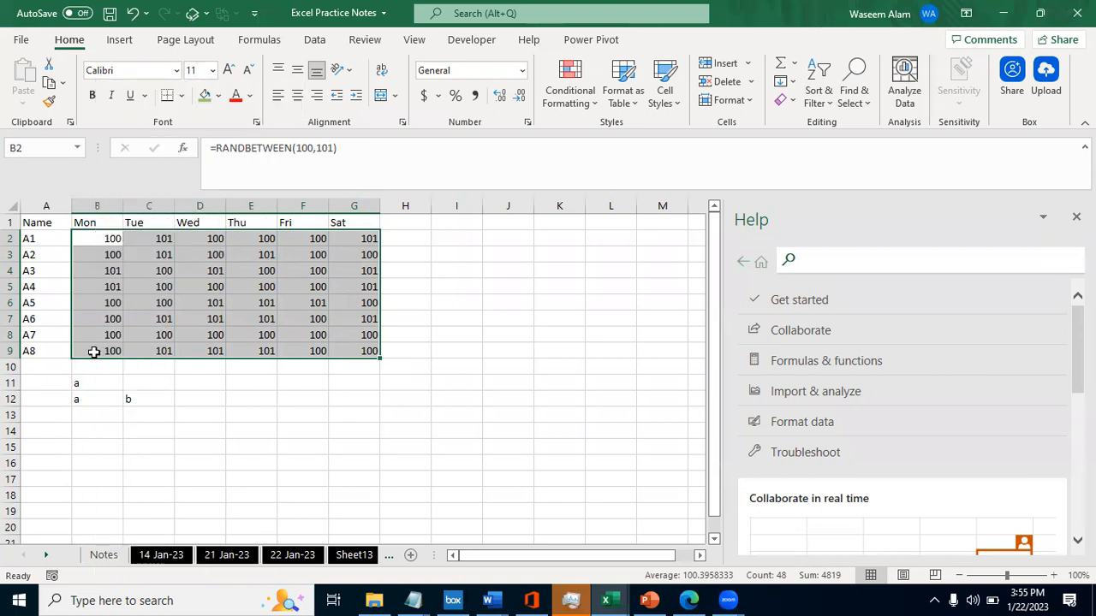
{"action": "key", "text": "ctrl+c"}
{"action": "right_click", "coordinate": [95, 356]}
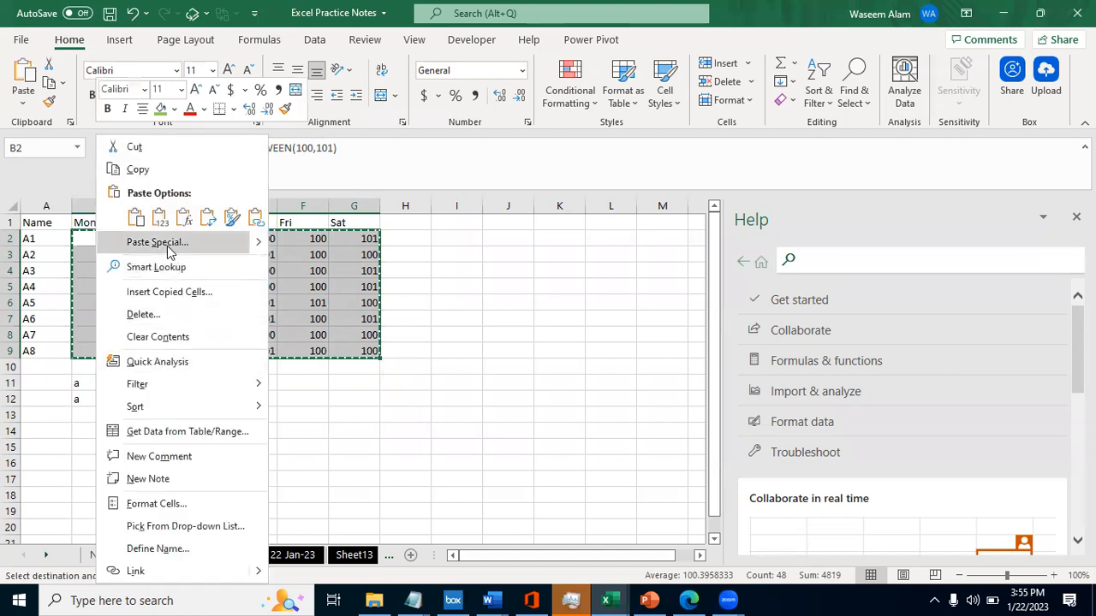
{"action": "left_click", "coordinate": [157, 242]}
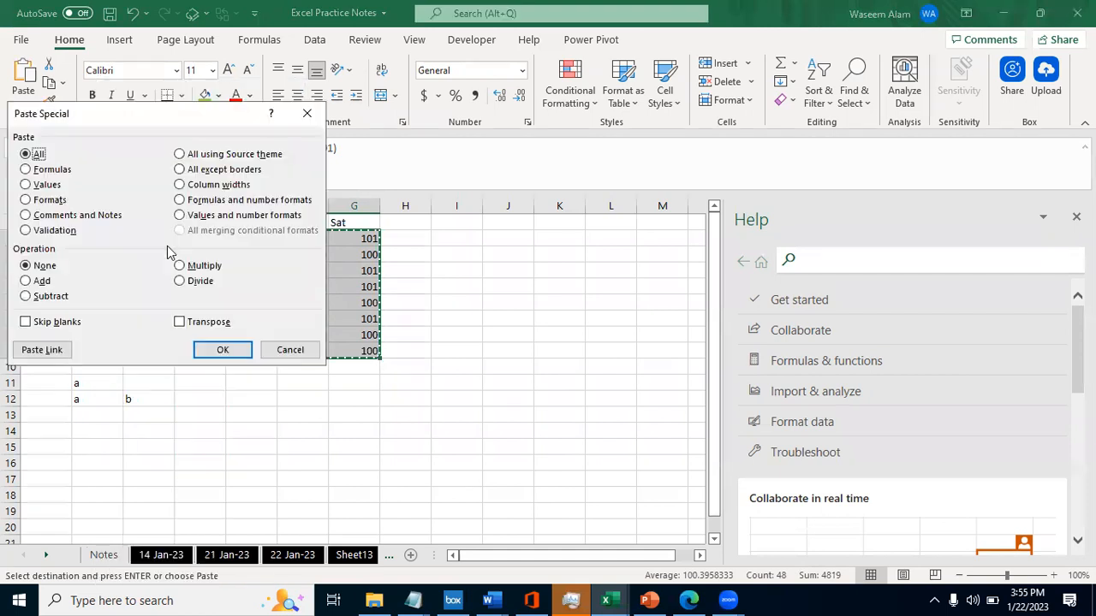
{"action": "left_click", "coordinate": [313, 114]}
{"action": "right_click", "coordinate": [96, 242]}
{"action": "mouse_move", "coordinate": [254, 244]}
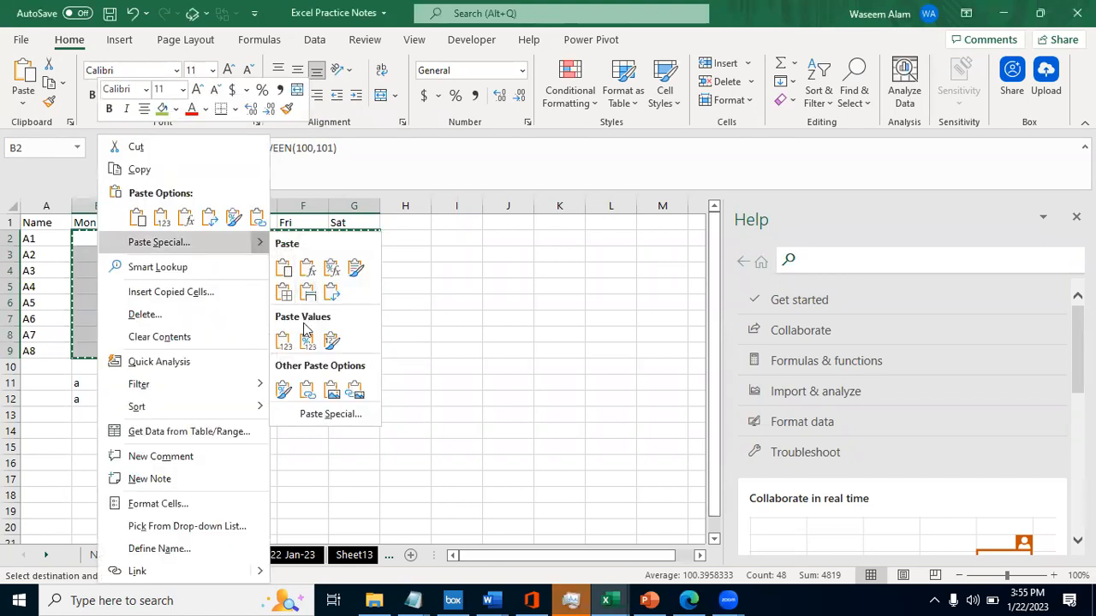
{"action": "left_click", "coordinate": [330, 415]}
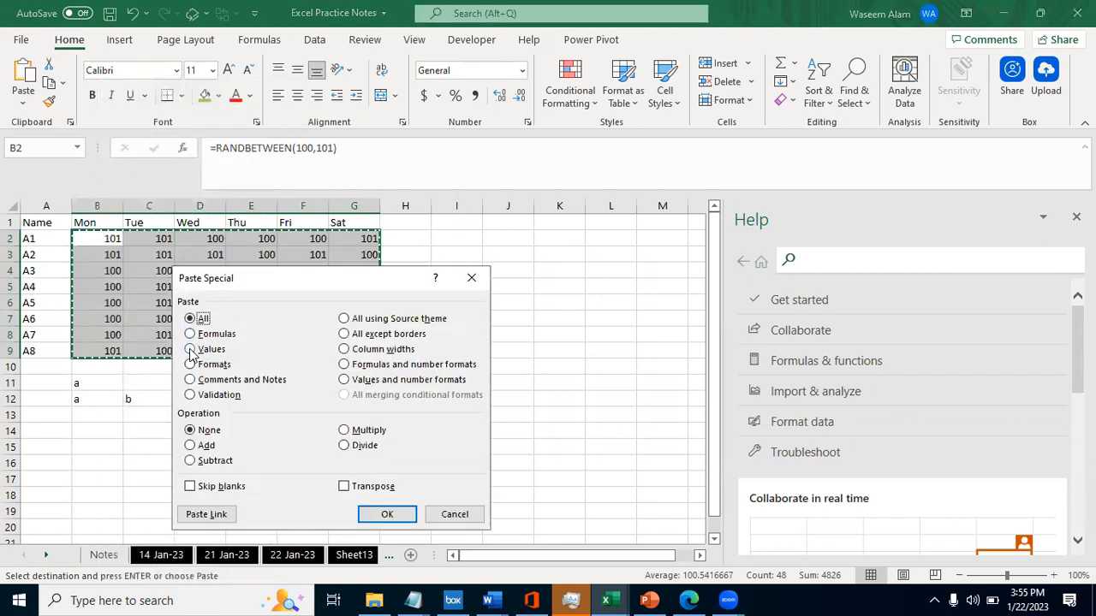
{"action": "left_click", "coordinate": [191, 350]}
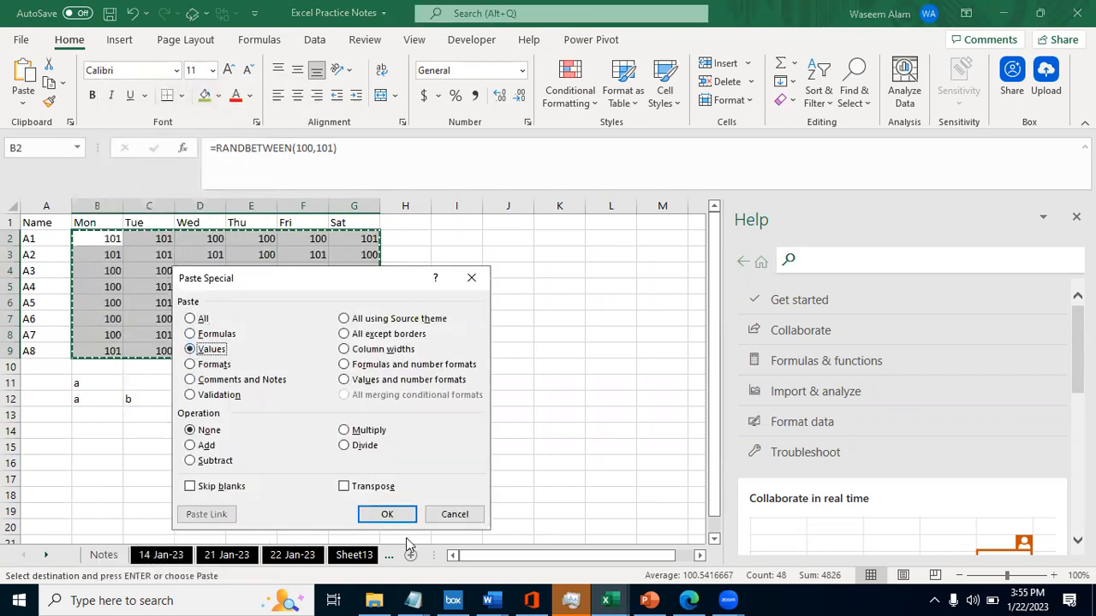
{"action": "left_click", "coordinate": [387, 514]}
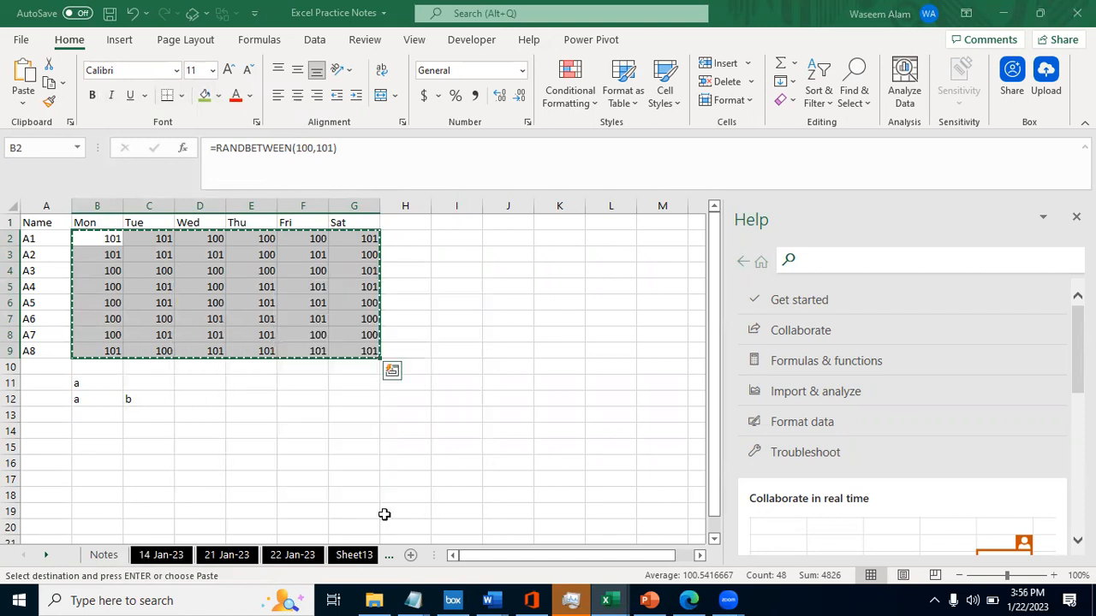
- Check in the cells around B2 whether they hold plain values, and select the whole range B2:G9
{"action": "key", "text": "Up"}
{"action": "key", "text": "Down"}
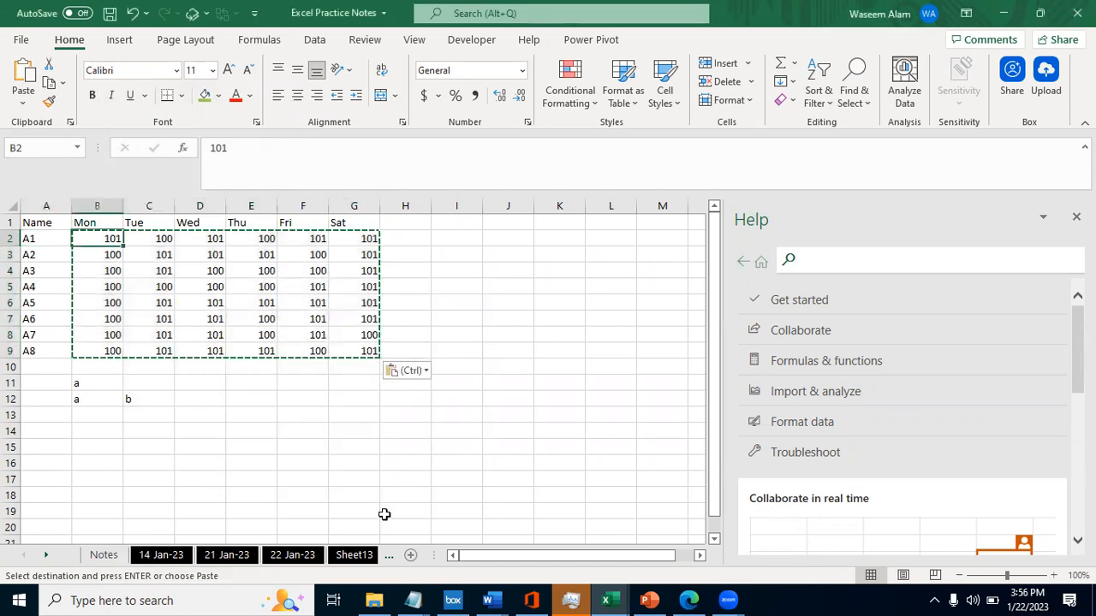
{"action": "key", "text": "Escape"}
{"action": "key", "text": "Down"}
{"action": "key", "text": "Right"}
{"action": "key", "text": "Up"}
{"action": "key", "text": "Left"}
{"action": "key", "text": "shift+Right"}
{"action": "key", "text": "ctrl+shift+Down"}
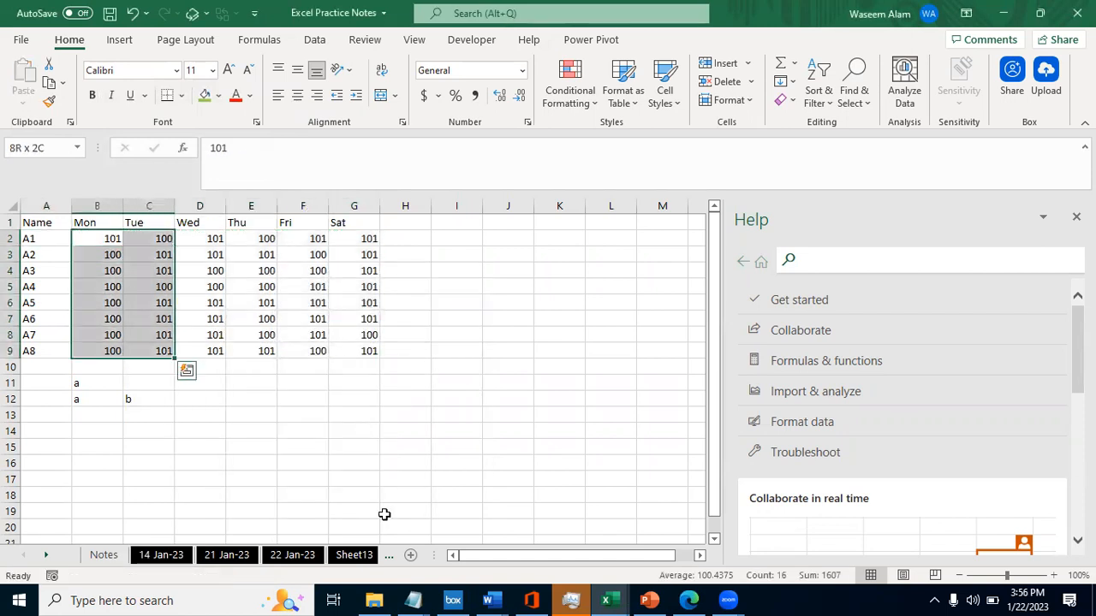
{"action": "key", "text": "ctrl+shift+Right"}
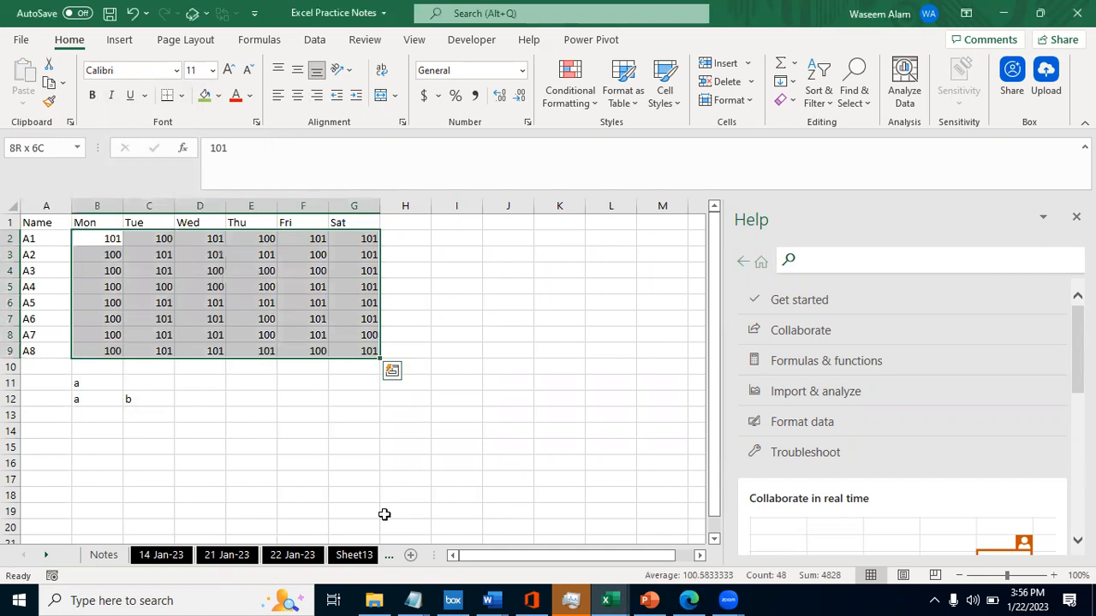
{"action": "key", "text": "Right"}
{"action": "key", "text": "Left"}
{"action": "key", "text": "Right"}
{"action": "key", "text": "Left"}
- Clear the letter entries below the table in the range B11:C13
{"action": "key", "text": "Down"}
{"action": "key", "text": "Down"}
{"action": "key", "text": "Down"}
{"action": "key", "text": "Down"}
{"action": "key", "text": "Down"}
{"action": "key", "text": "Down"}
{"action": "key", "text": "Down"}
- Enter a in B11, s in C13 and s in D14 as scattered test entries
{"action": "key", "text": "Down"}
{"action": "key", "text": "Down"}
{"action": "key", "text": "Down"}
{"action": "key", "text": "Up"}
{"action": "key", "text": "shift+Down"}
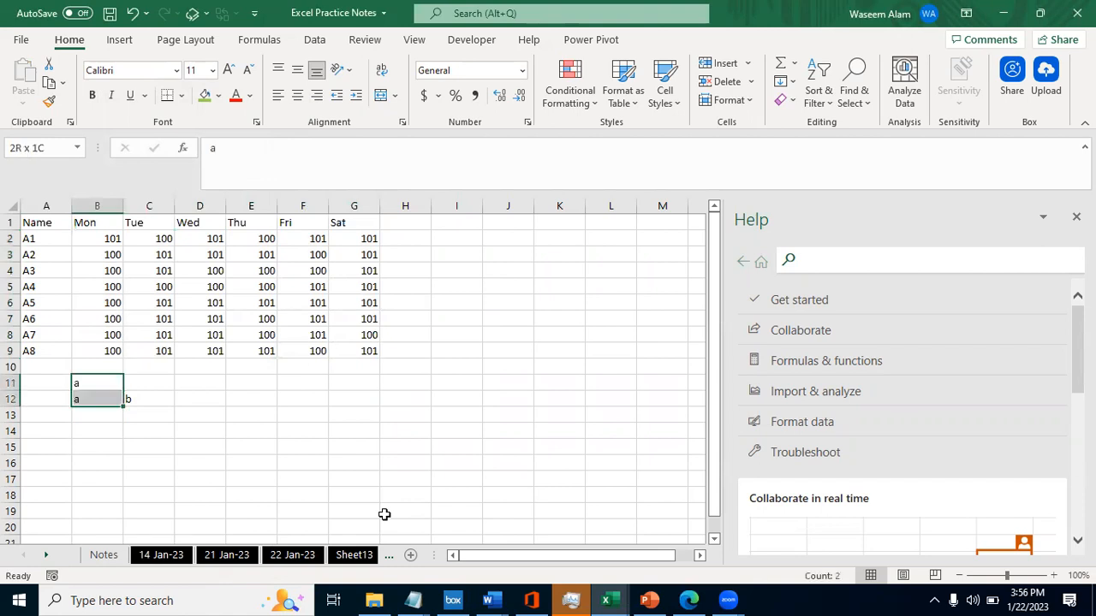
{"action": "key", "text": "shift+Down"}
{"action": "key", "text": "shift+Right"}
{"action": "key", "text": "Delete"}
{"action": "type", "text": "a"}
{"action": "key", "text": "Down"}
{"action": "key", "text": "Down"}
{"action": "key", "text": "Right"}
{"action": "type", "text": "s"}
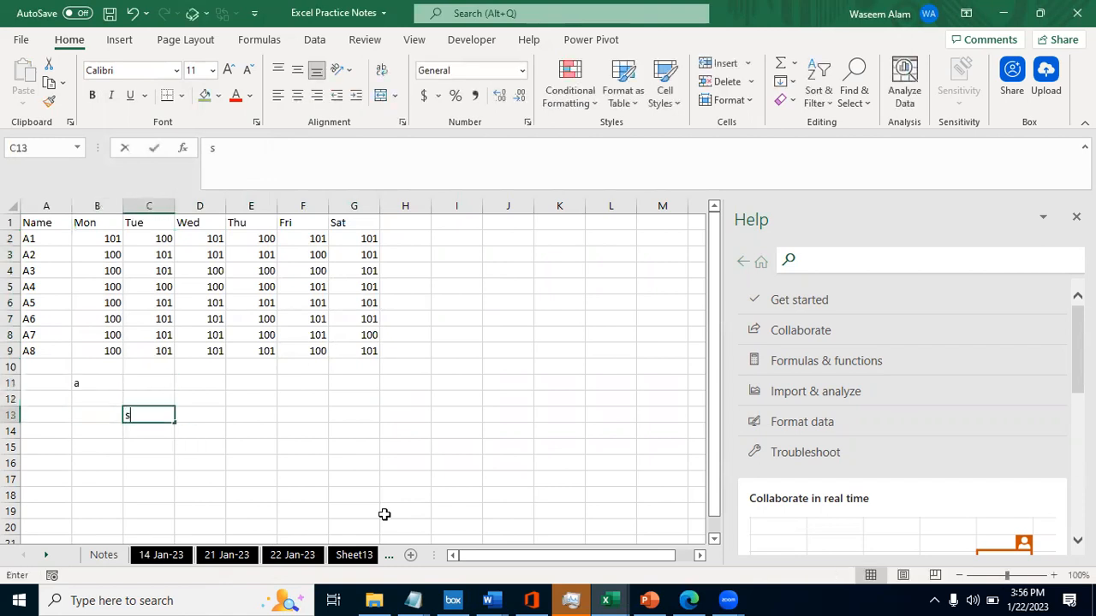
{"action": "key", "text": "Down"}
{"action": "key", "text": "Right"}
{"action": "type", "text": "s"}
{"action": "key", "text": "Up"}
{"action": "key", "text": "Up"}
{"action": "key", "text": "Up"}
{"action": "key", "text": "Left"}
{"action": "key", "text": "Left"}
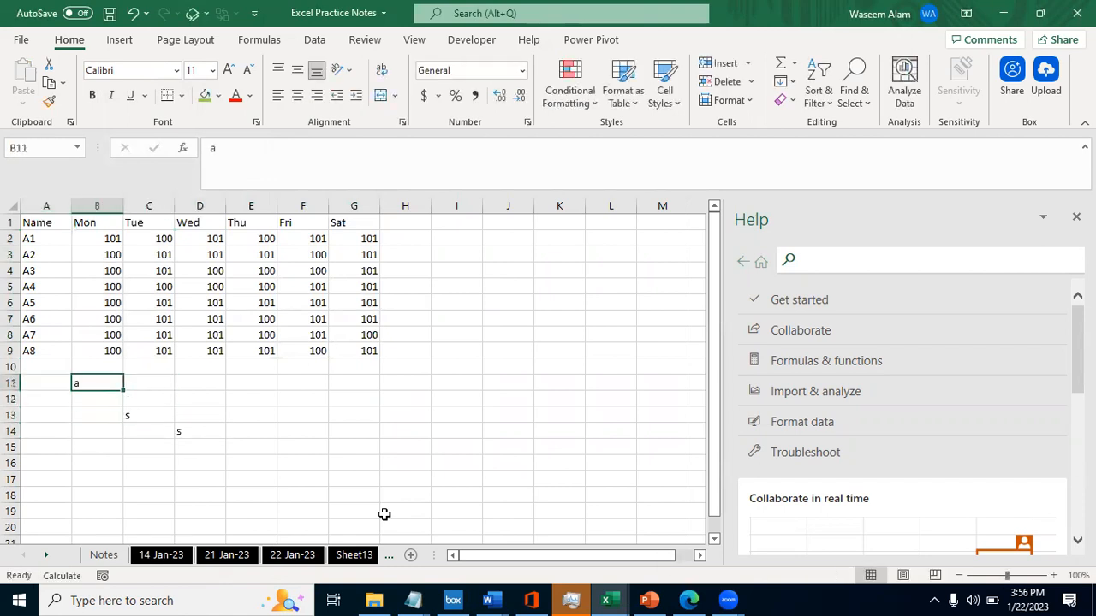
- Clear the scattered test letters from the range B11:D14
{"action": "key", "text": "shift+Down"}
{"action": "key", "text": "shift+Down"}
{"action": "key", "text": "shift+Right"}
{"action": "key", "text": "shift+Down"}
{"action": "key", "text": "shift+Right"}
{"action": "key", "text": "Delete"}
{"action": "key", "text": "Left"}
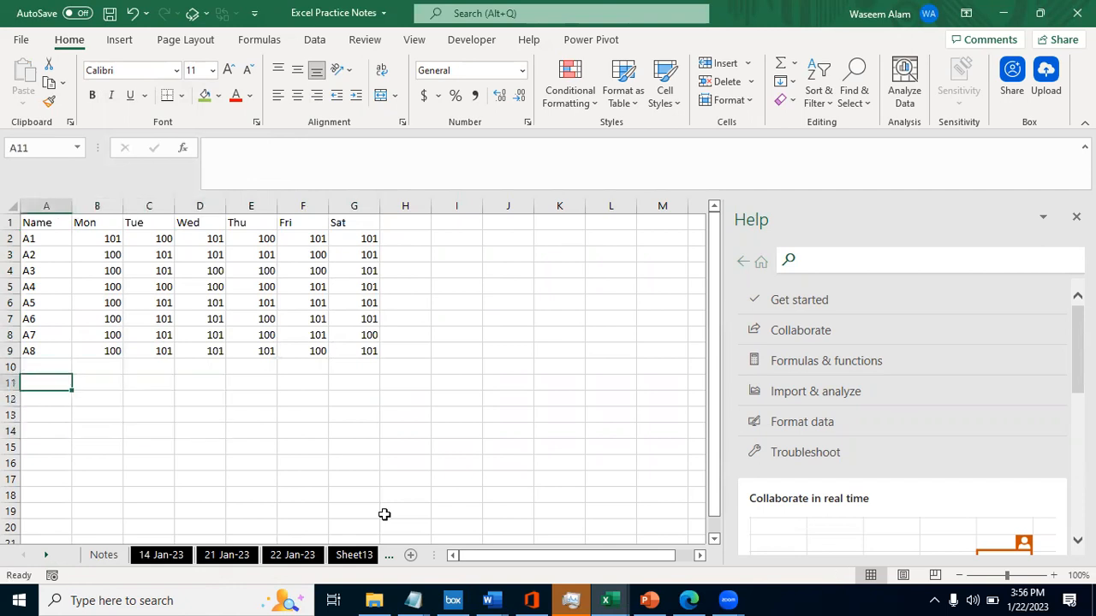
- Enter the heading Paste Special in A11
{"action": "type", "text": "Paste"}
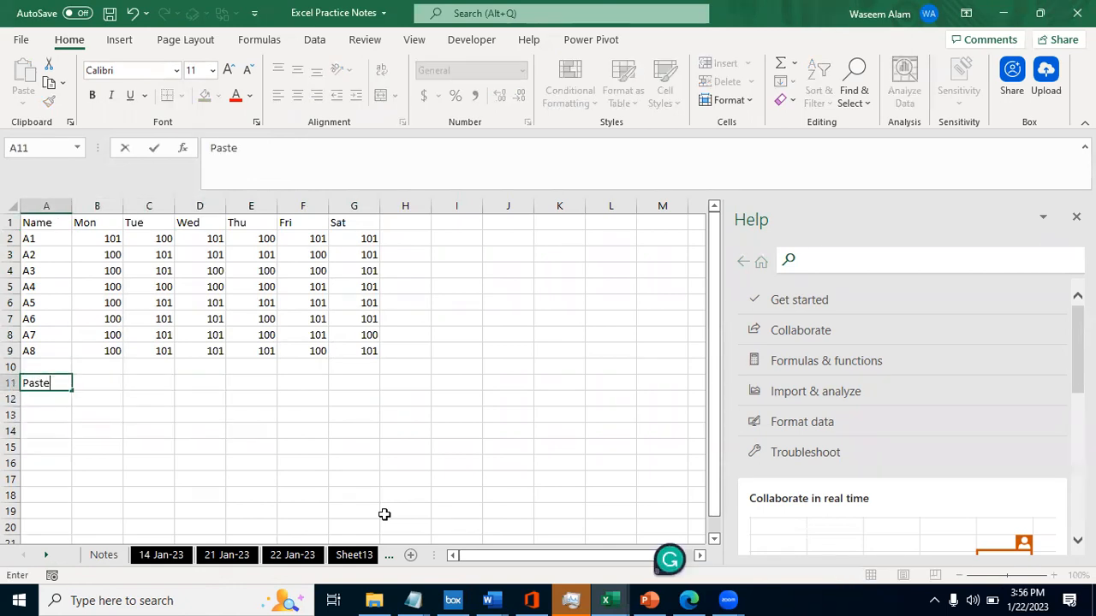
{"action": "type", "text": " Special"}
{"action": "key", "text": "Right"}
{"action": "key", "text": "Left"}
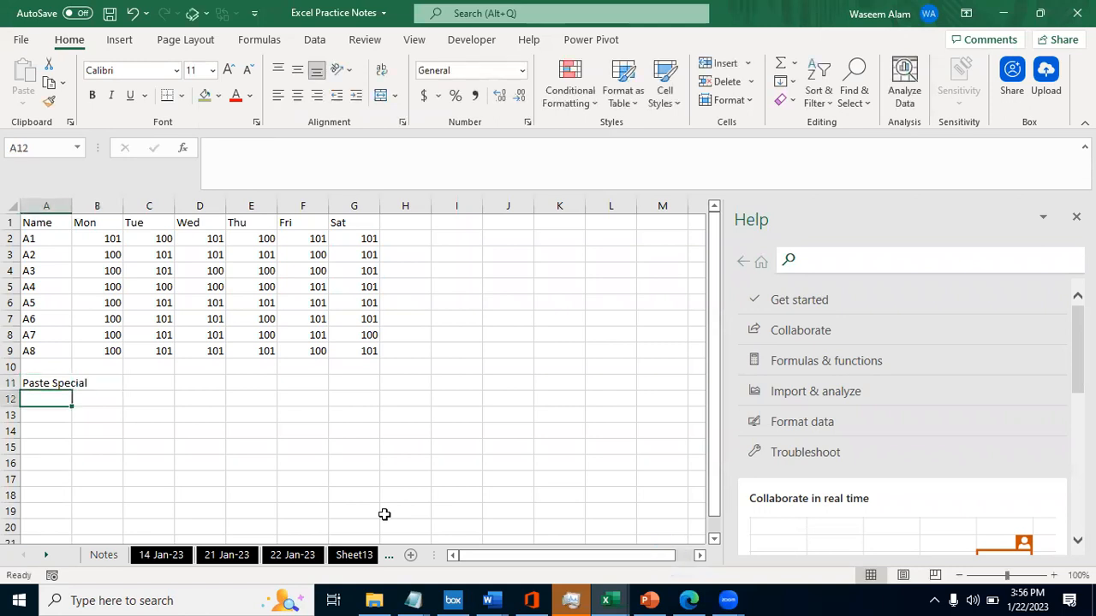
{"action": "key", "text": "ctrl+c"}
{"action": "key", "text": "Right"}
{"action": "key", "text": "Right"}
{"action": "key", "text": "Right"}
{"action": "key", "text": "Left"}
{"action": "key", "text": "Left"}
{"action": "key", "text": "Left"}
{"action": "key", "text": "Right"}
{"action": "key", "text": "Down"}
{"action": "key", "text": "Left"}
{"action": "key", "text": "Escape"}
- Enter the note CTL+ C in A13 and correct its spelling to CTRL+ C
{"action": "key", "text": "Up"}
{"action": "key", "text": "Down"}
{"action": "key", "text": "Down"}
{"action": "type", "text": "CTL+ C"}
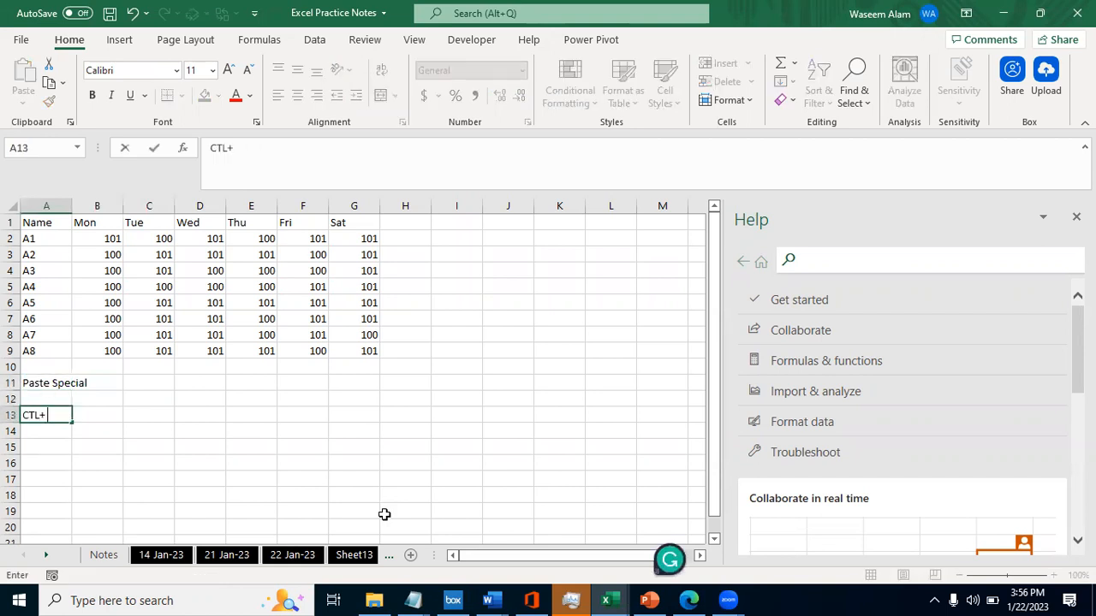
{"action": "key", "text": "Left"}
{"action": "key", "text": "Right"}
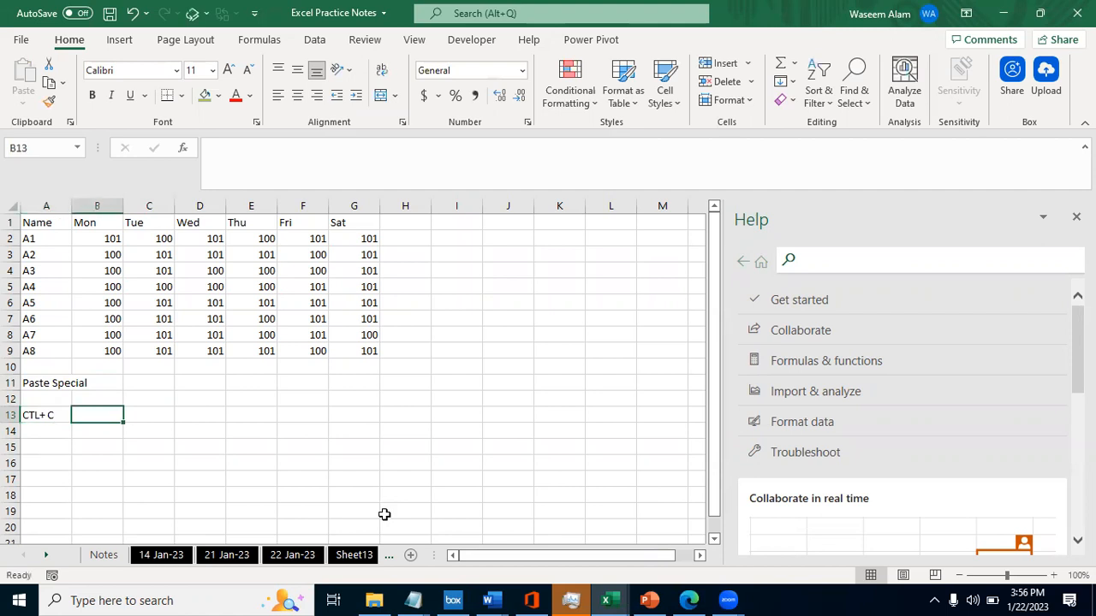
{"action": "key", "text": "Left"}
{"action": "key", "text": "F2"}
{"action": "key", "text": "Left"}
{"action": "key", "text": "Left"}
{"action": "key", "text": "Left"}
- Enter then in B13 and Alt+E+S+V in C13 to complete the shortcut note
{"action": "key", "text": "Left"}
{"action": "type", "text": "R"}
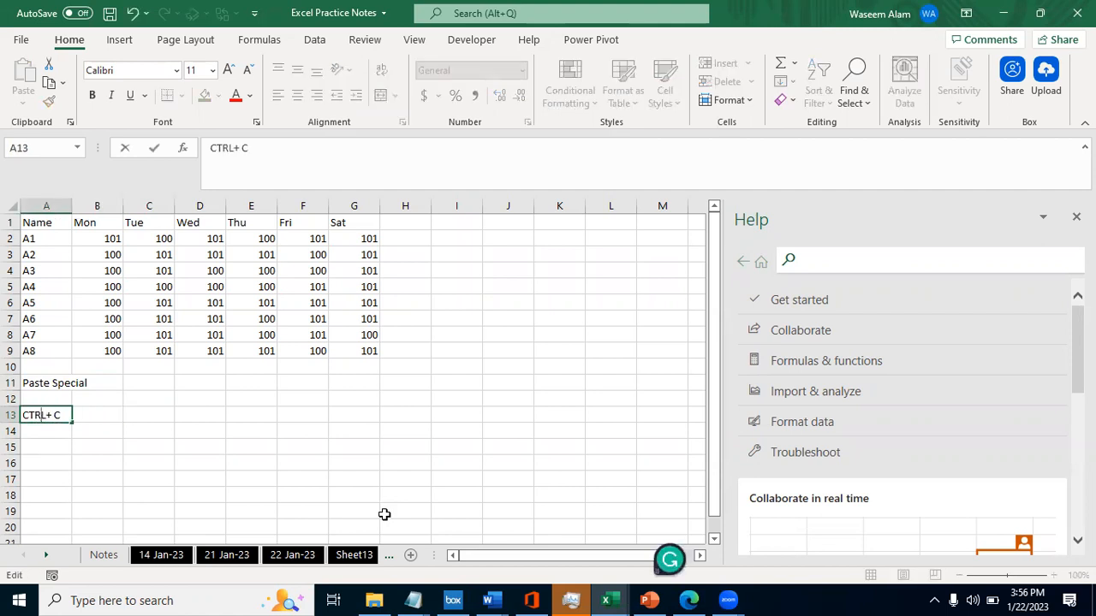
{"action": "key", "text": "Tab"}
{"action": "key", "text": "Tab"}
{"action": "key", "text": "Left"}
{"action": "type", "text": "then"}
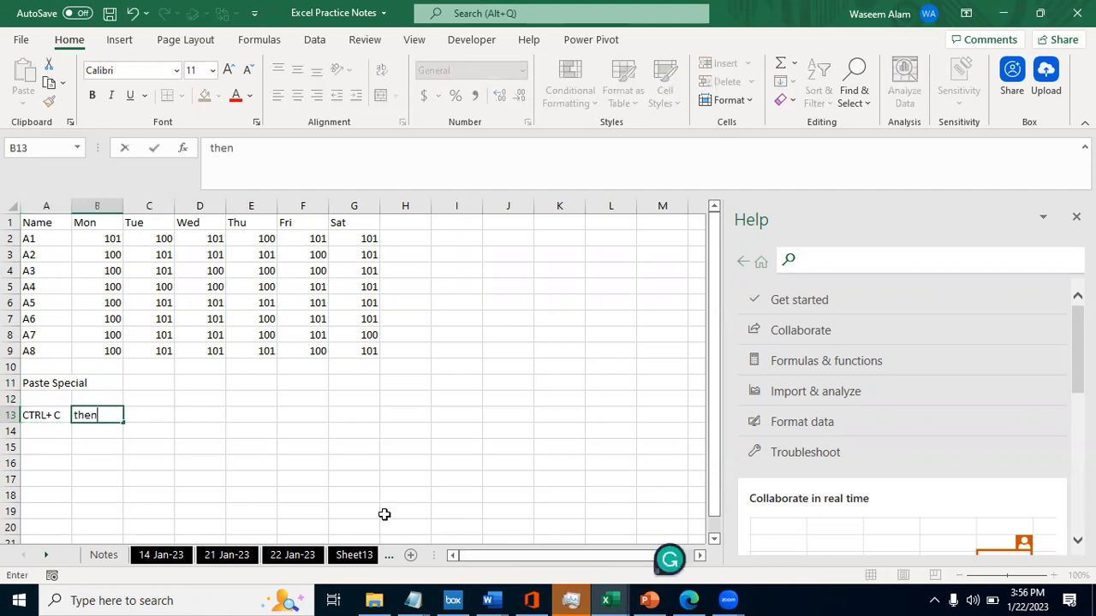
{"action": "key", "text": "Tab"}
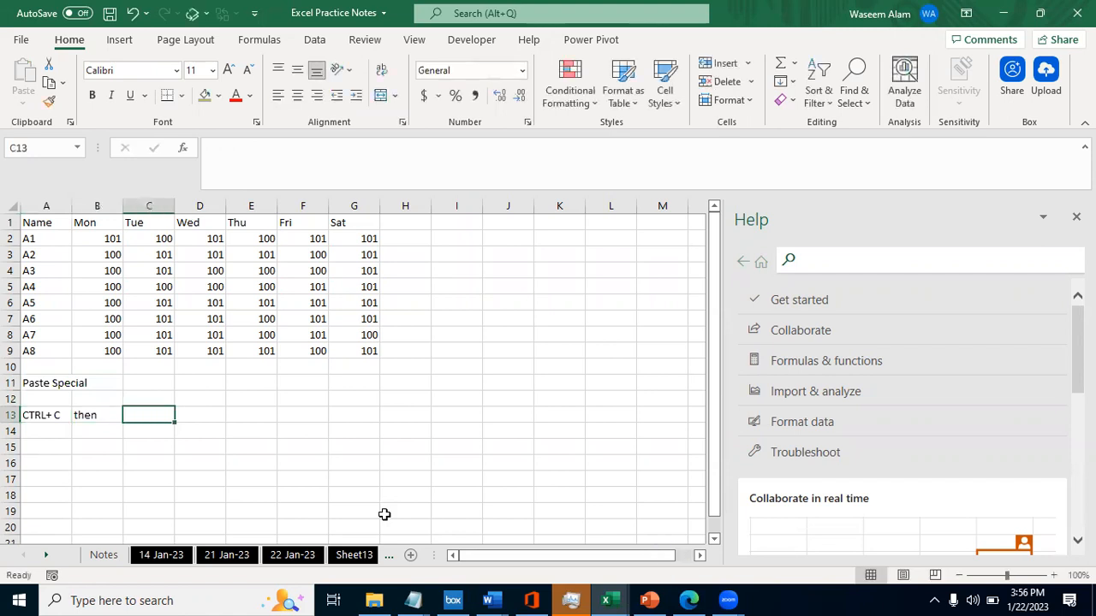
{"action": "type", "text": "Alt+"}
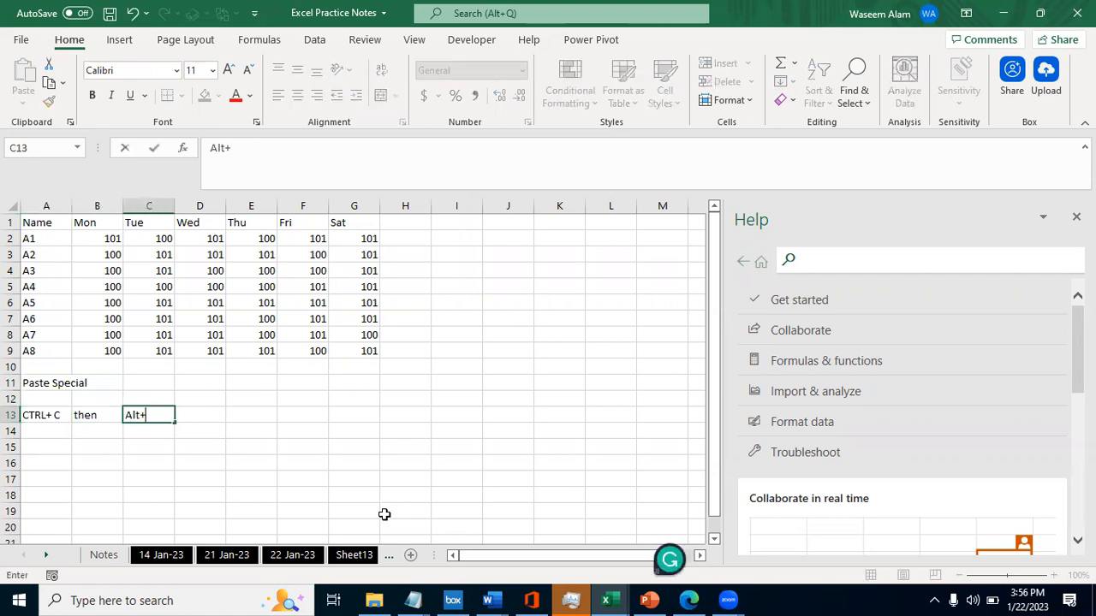
{"action": "type", "text": "E+S+V"}
{"action": "key", "text": "Tab"}
{"action": "key", "text": "Left"}
{"action": "key", "text": "Left"}
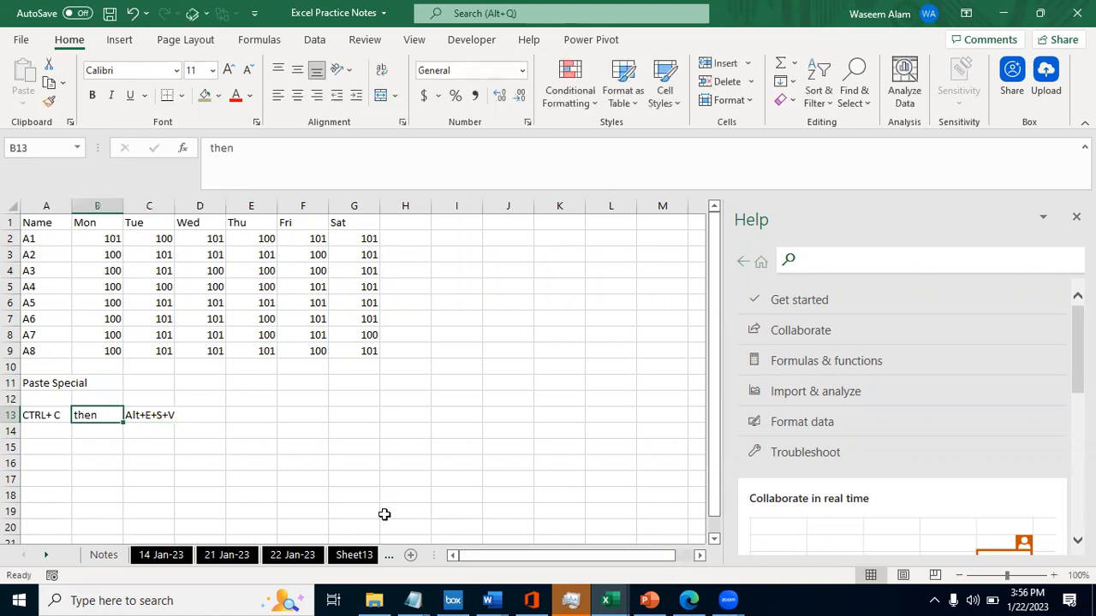
- Copy the note in A13 and paste it into C14 with Paste Special set to Values
{"action": "key", "text": "Left"}
{"action": "key", "text": "ctrl+c"}
{"action": "key", "text": "Down"}
{"action": "key", "text": "Right"}
{"action": "key", "text": "Right"}
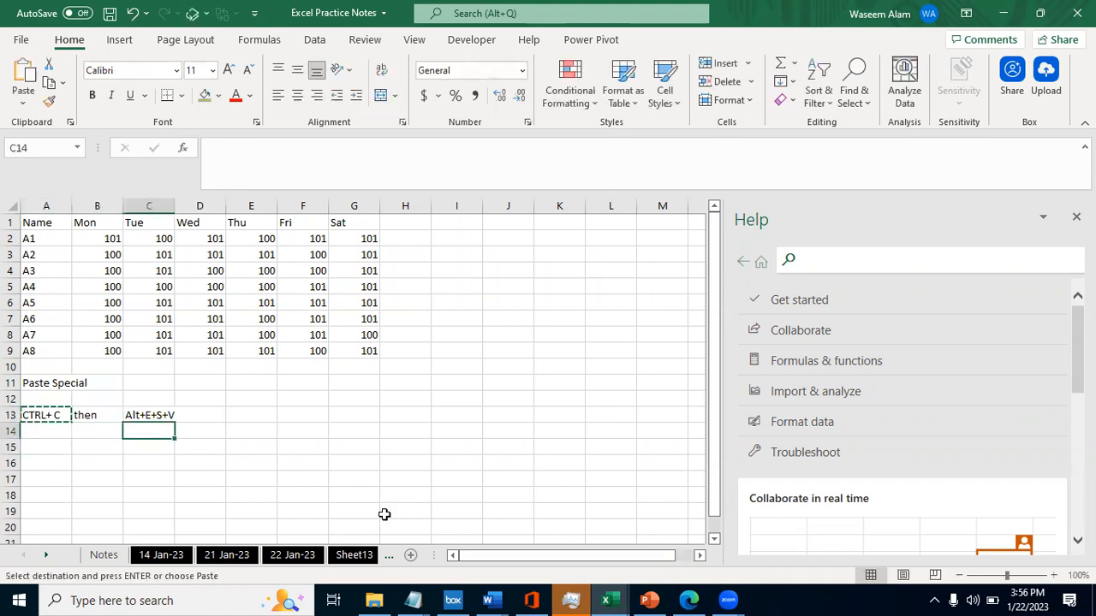
{"action": "key", "text": "alt+e"}
{"action": "key", "text": "s"}
{"action": "key", "text": "v"}
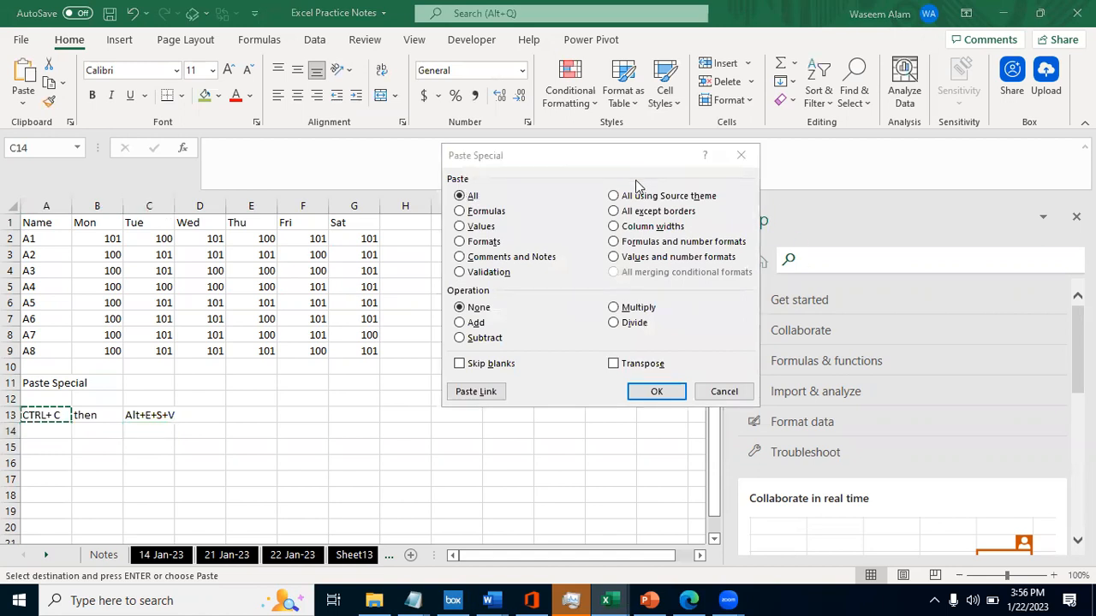
{"action": "left_click", "coordinate": [508, 148]}
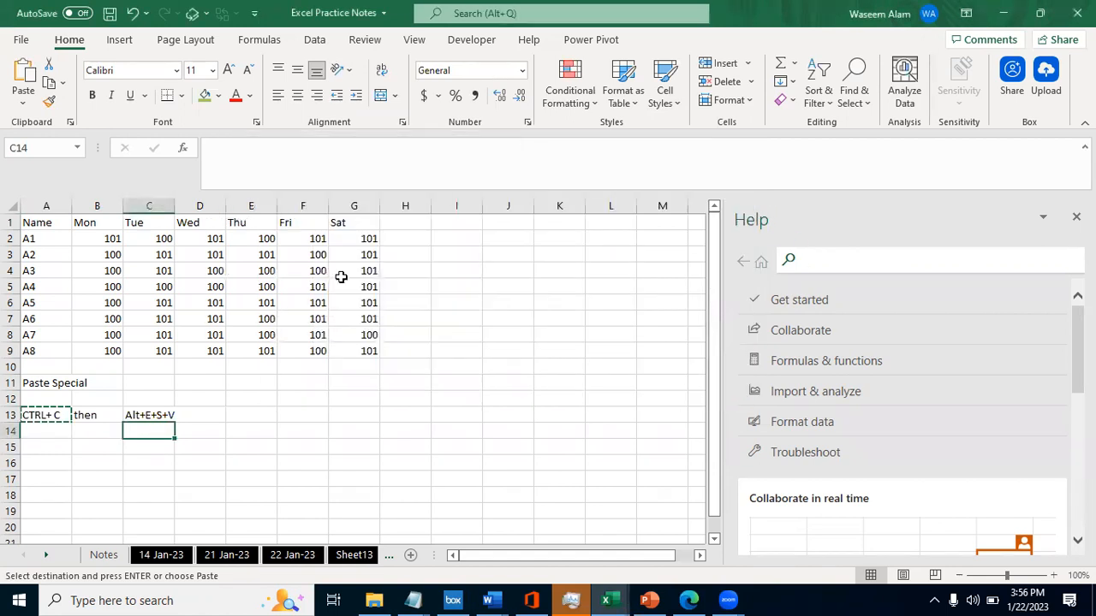
{"action": "key", "text": "alt+e"}
{"action": "key", "text": "s"}
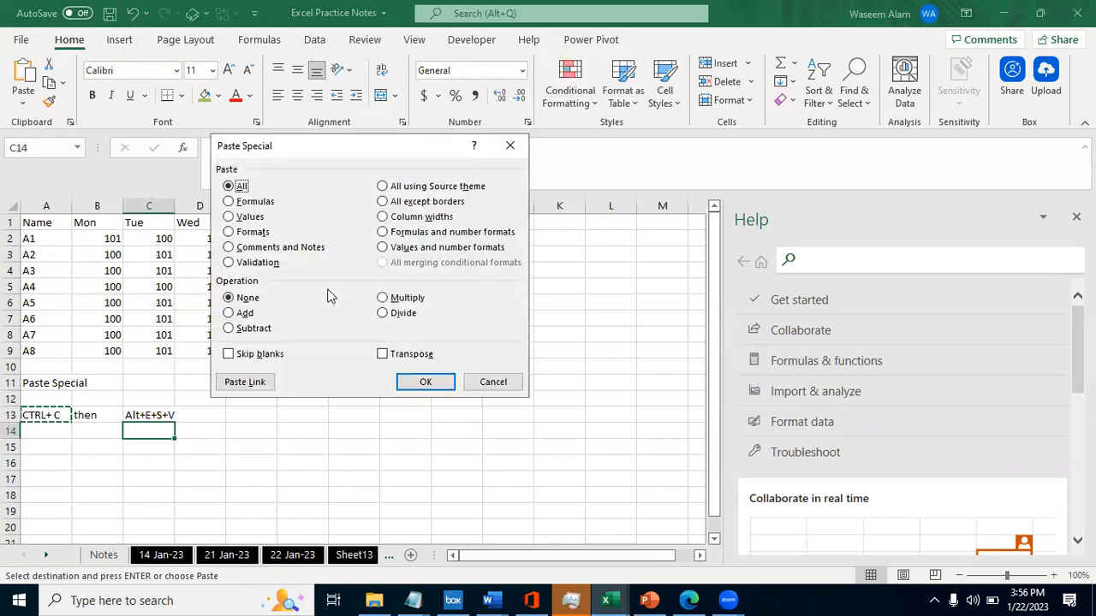
{"action": "left_click", "coordinate": [231, 217]}
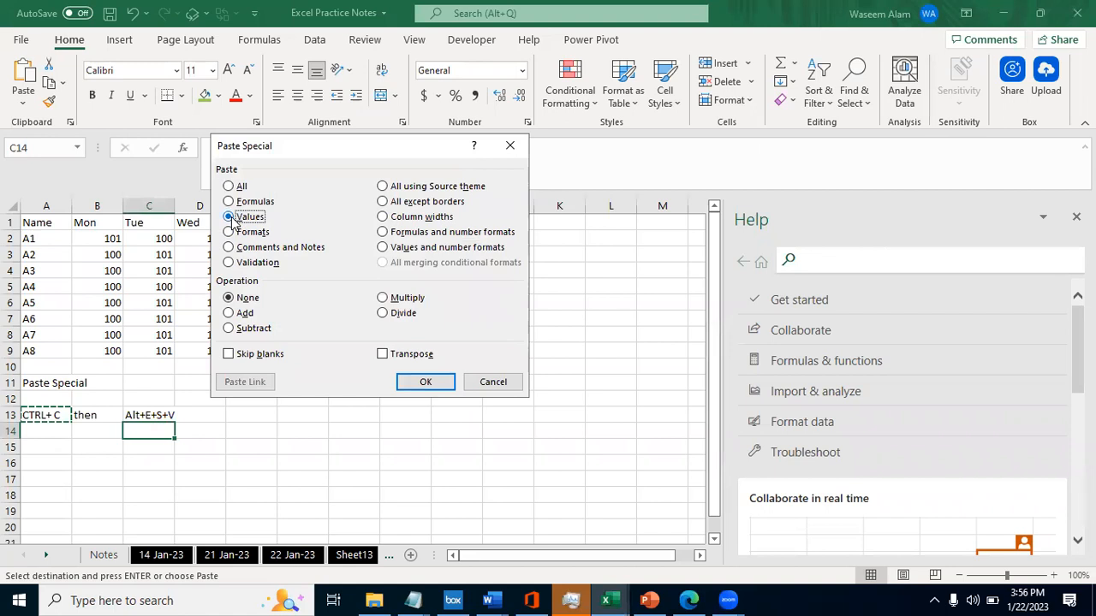
{"action": "key", "text": "Return"}
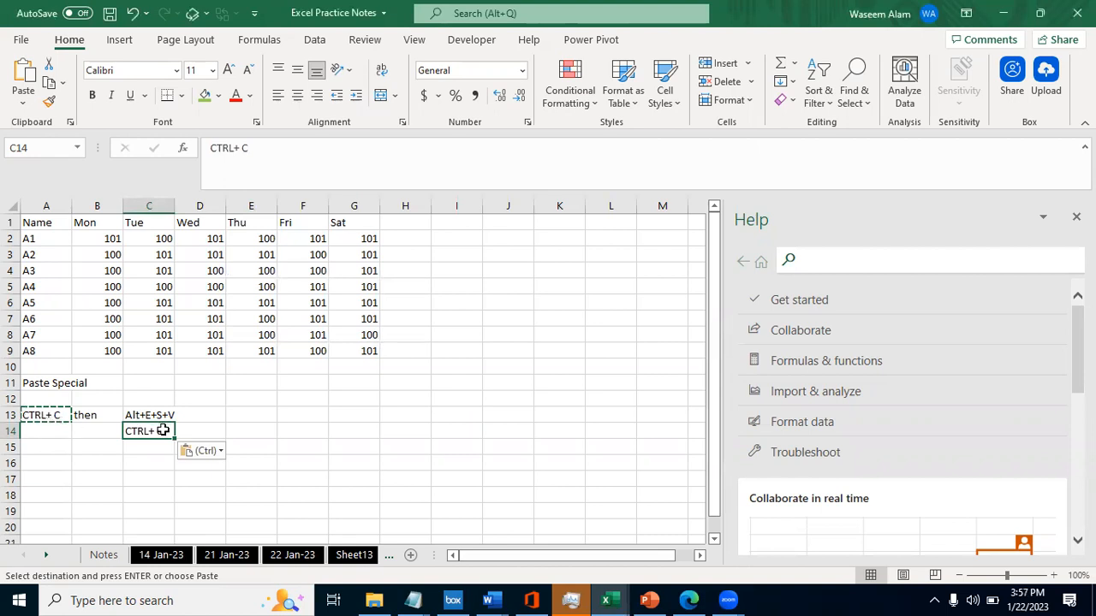
- Select the number range B2:G9, starting from the Monday value of A1
{"action": "key", "text": "Up"}
{"action": "key", "text": "Up"}
{"action": "key", "text": "Up"}
{"action": "key", "text": "Left"}
{"action": "key", "text": "Up"}
{"action": "key", "text": "Up"}
{"action": "key", "text": "ctrl+Up"}
{"action": "key", "text": "Down"}
{"action": "key", "text": "ctrl+shift+Right"}
{"action": "key", "text": "ctrl+shift+Down"}
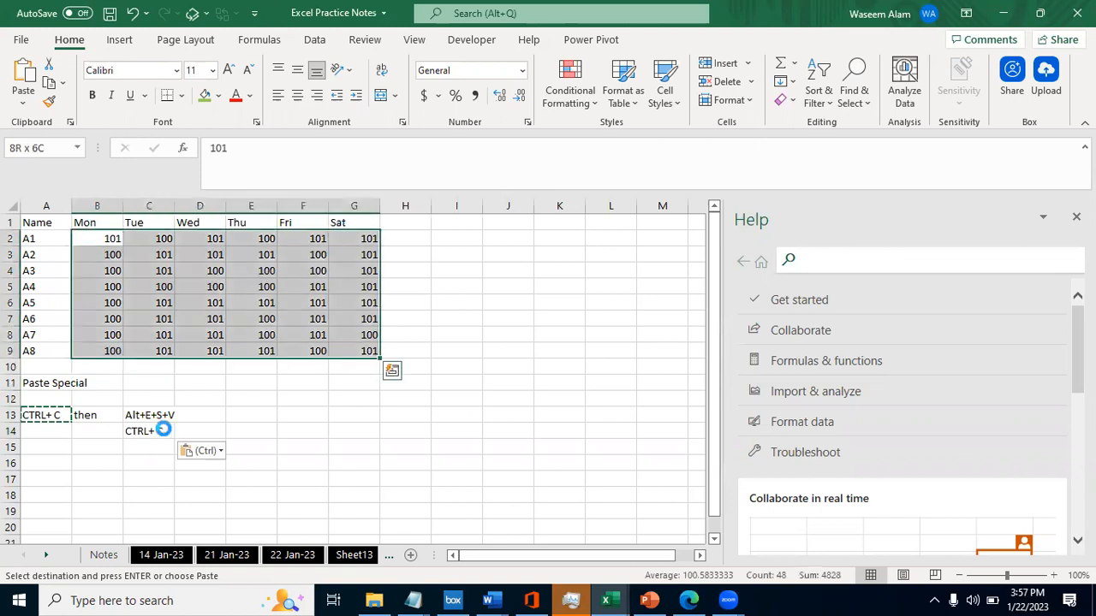
- Undo the paste in C14 and select the weekday numbers from B9 up to row 2 and across to column G
{"action": "key", "text": "ctrl+z"}
{"action": "key", "text": "Up"}
{"action": "key", "text": "Up"}
{"action": "key", "text": "Up"}
{"action": "key", "text": "Left"}
{"action": "key", "text": "Up"}
{"action": "key", "text": "Up"}
{"action": "key", "text": "ctrl+shift+Up"}
{"action": "key", "text": "shift+Down"}
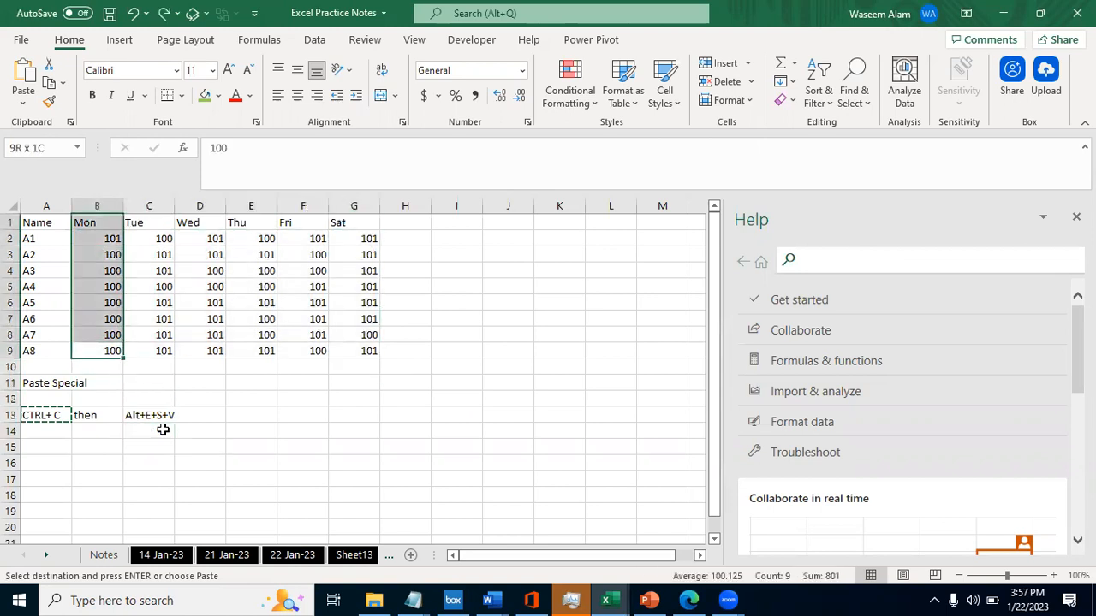
{"action": "key", "text": "shift+Right"}
{"action": "key", "text": "shift+Right"}
{"action": "key", "text": "shift+Right"}
{"action": "key", "text": "shift+Right"}
{"action": "key", "text": "shift+Right"}
- Undo the notes and test entries below the table and the values-only paste, back to the RANDBETWEEN formulas in B2:G9
{"action": "key", "text": "ctrl+z"}
{"action": "key", "text": "ctrl+z"}
{"action": "key", "text": "ctrl+z"}
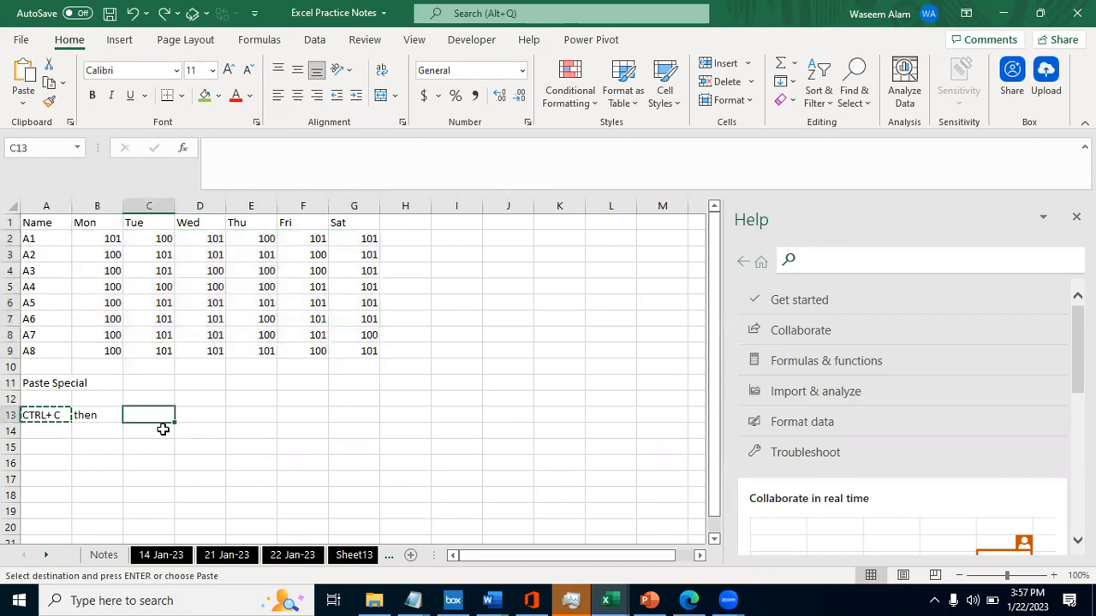
{"action": "key", "text": "ctrl+z"}
{"action": "key", "text": "ctrl+z"}
{"action": "key", "text": "ctrl+z"}
{"action": "key", "text": "ctrl+z"}
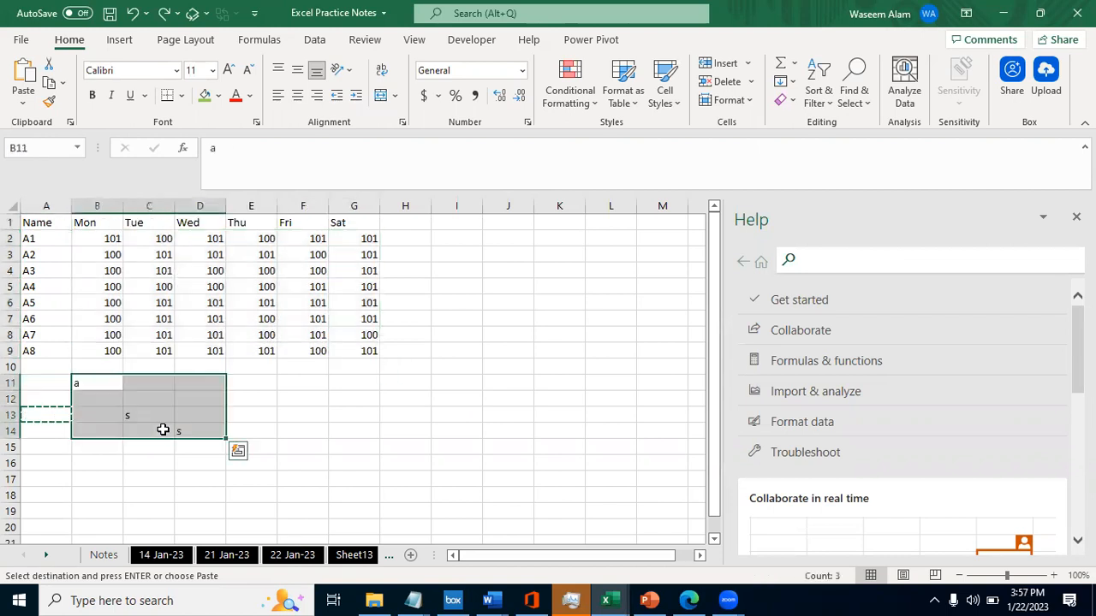
{"action": "key", "text": "ctrl+z"}
{"action": "key", "text": "ctrl+z"}
{"action": "key", "text": "ctrl+z"}
{"action": "key", "text": "ctrl+z"}
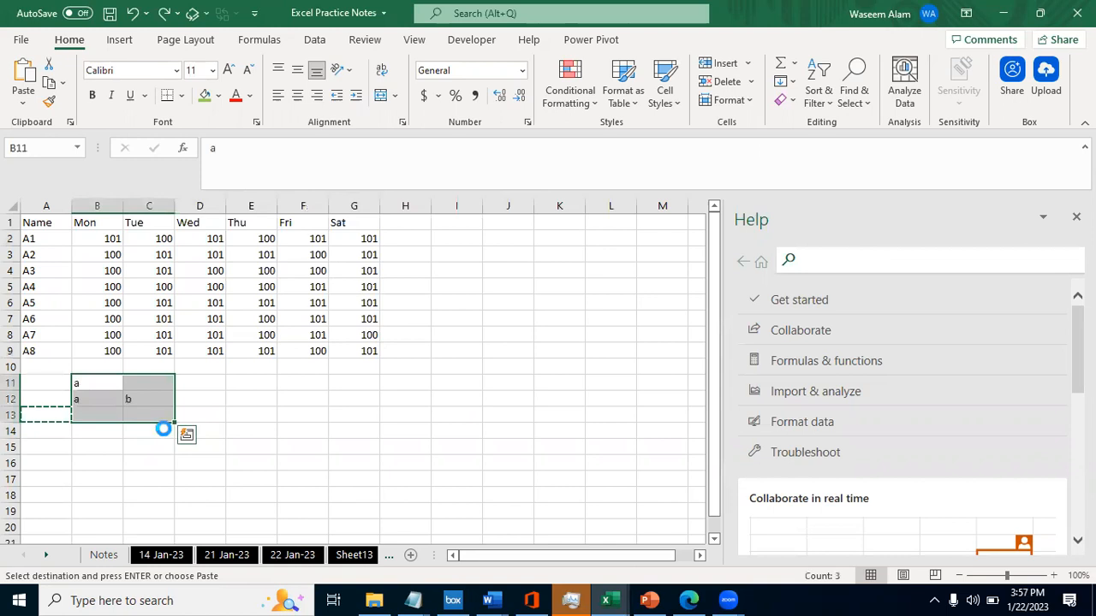
- Cancel the pending copy and select the formula range B2:G9 again from B2
{"action": "key", "text": "Escape"}
{"action": "key", "text": "Up"}
{"action": "key", "text": "Down"}
{"action": "key", "text": "ctrl+shift+Down"}
{"action": "key", "text": "ctrl+shift+Right"}
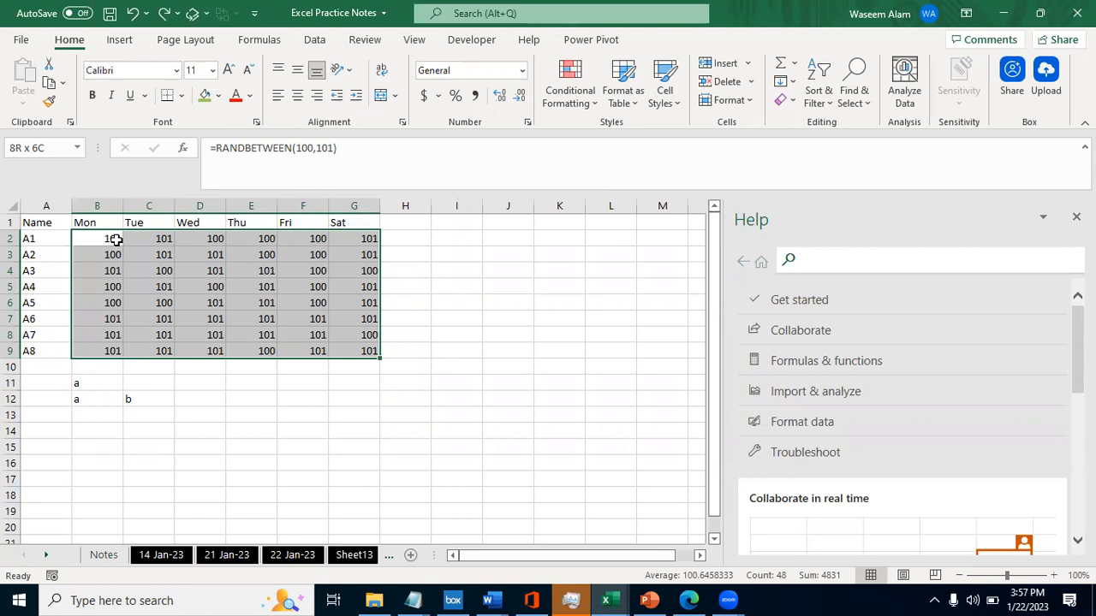
- Copy the RANDBETWEEN range B2:G9 and paste it over itself as values only with Paste Special
{"action": "key", "text": "ctrl+c"}
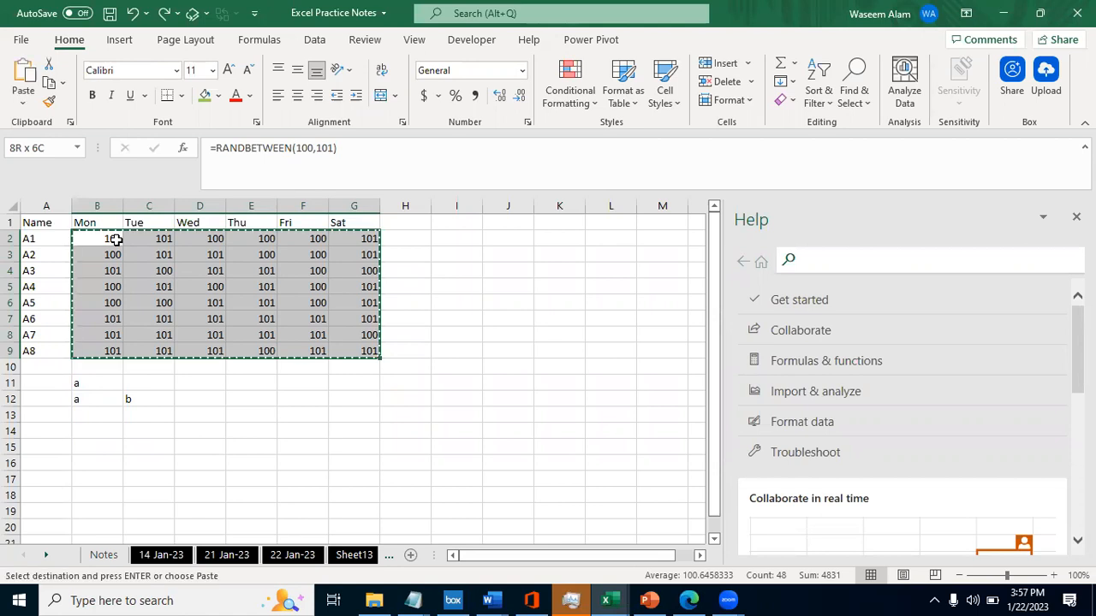
{"action": "key", "text": "alt"}
{"action": "key", "text": "alt"}
{"action": "key", "text": "alt"}
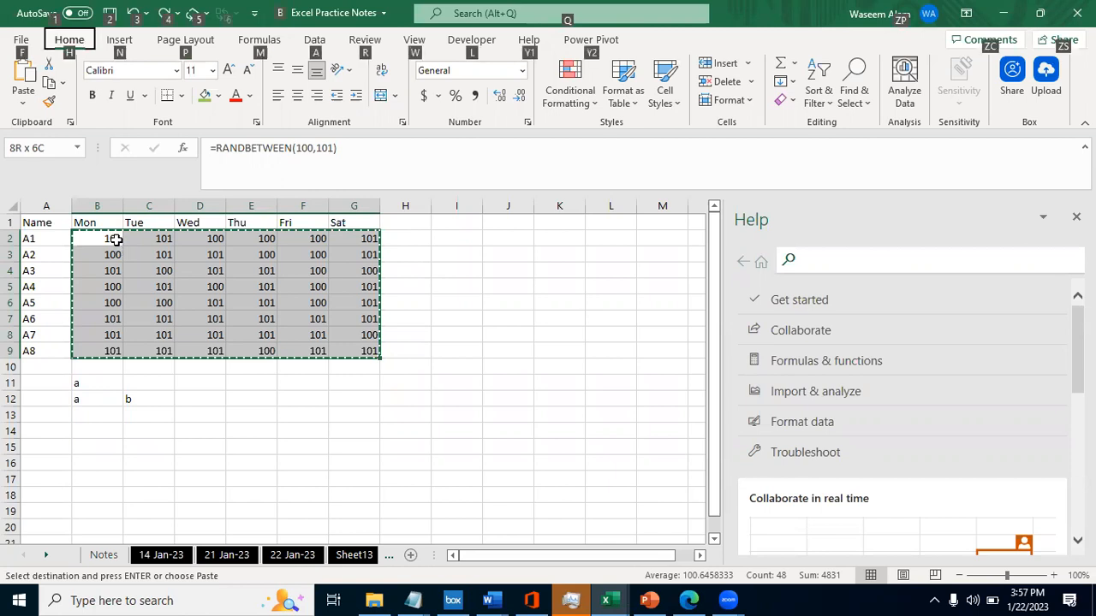
{"action": "key", "text": "e"}
{"action": "key", "text": "s"}
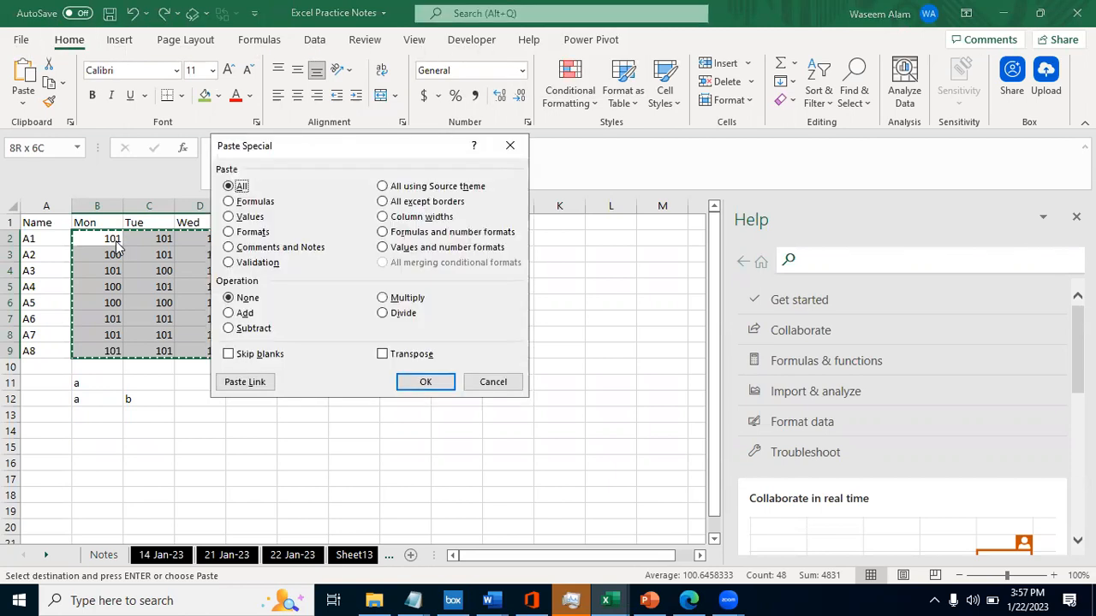
{"action": "left_click", "coordinate": [231, 219]}
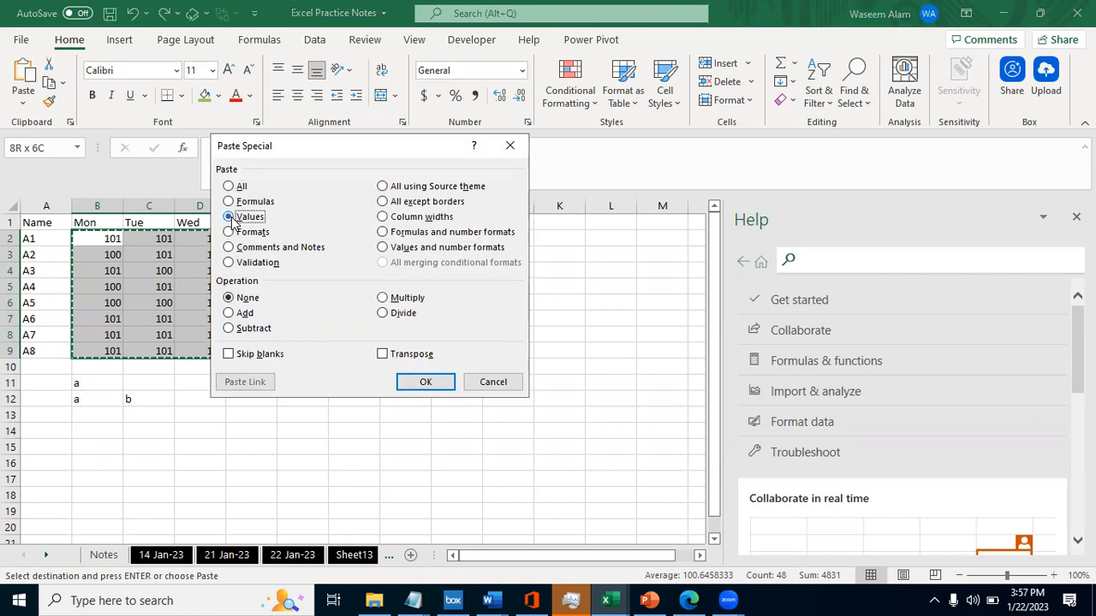
{"action": "key", "text": "Return"}
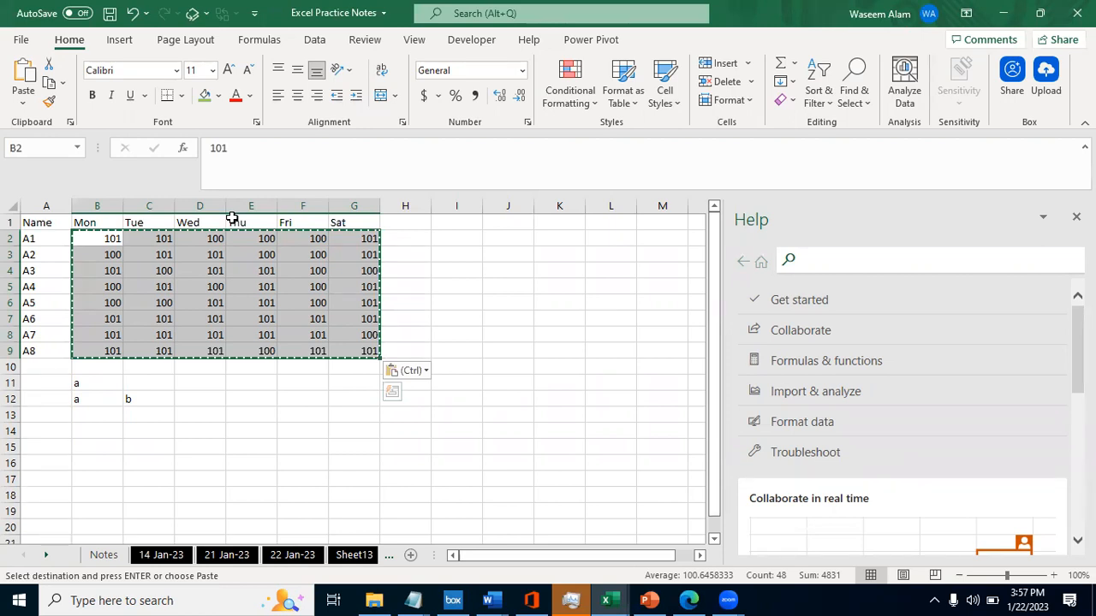
{"action": "key", "text": "shift+BackSpace"}
{"action": "key", "text": "Escape"}
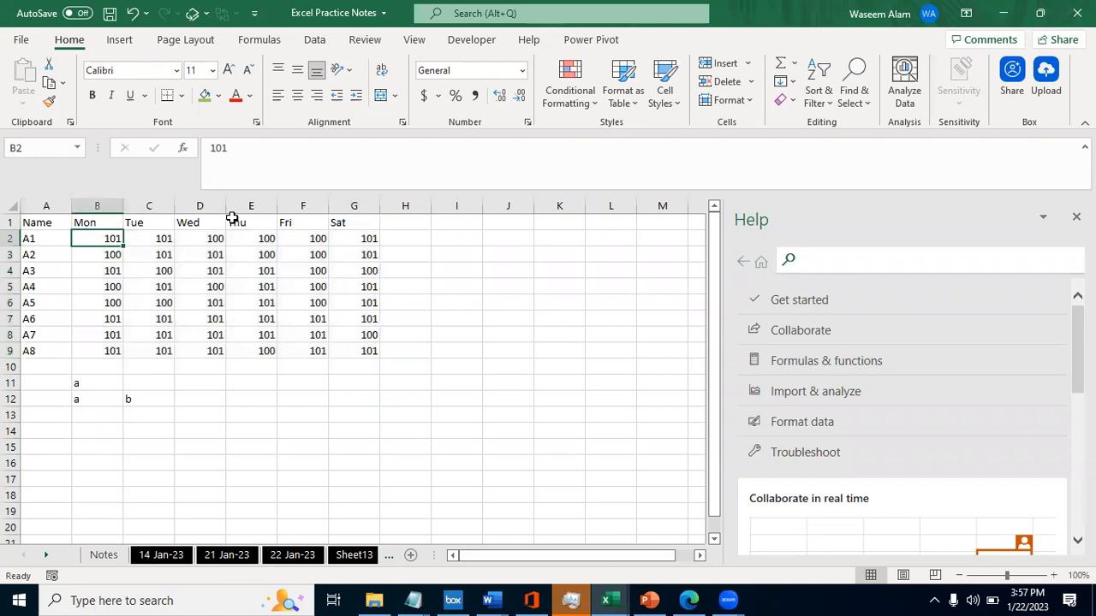
- Check the contents of the cells in the Monday column, from B2 down to B9, for formulas or plain values
{"action": "key", "text": "ctrl+shift+Right"}
{"action": "key", "text": "ctrl+shift+Down"}
{"action": "key", "text": "Right"}
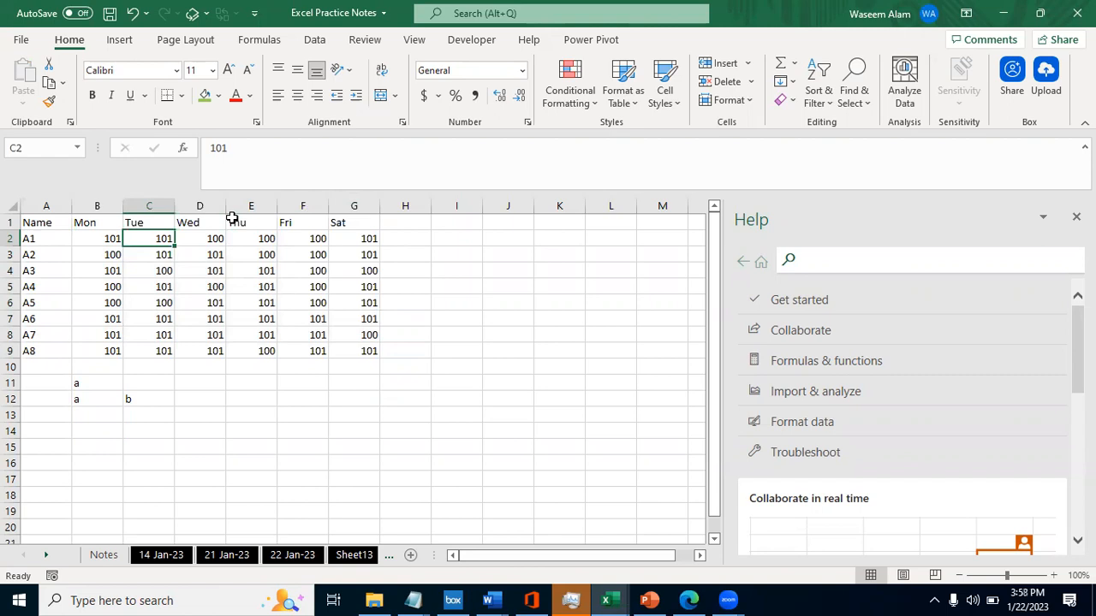
{"action": "left_click", "coordinate": [111, 242]}
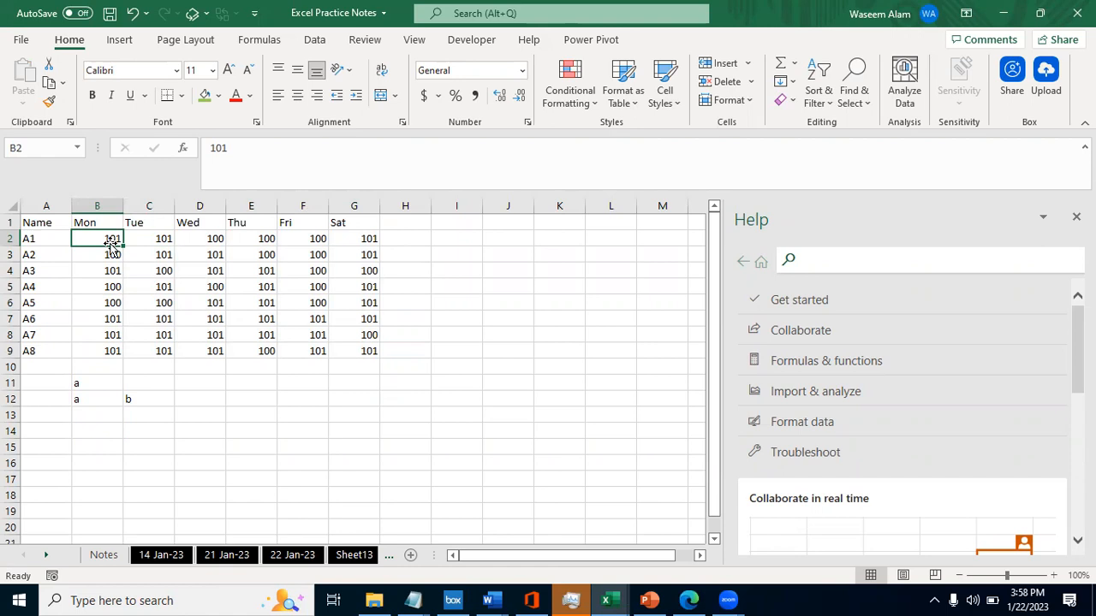
{"action": "key", "text": "Right"}
{"action": "key", "text": "Left"}
{"action": "key", "text": "Down"}
{"action": "key", "text": "Down"}
{"action": "key", "text": "Down"}
{"action": "key", "text": "Down"}
{"action": "key", "text": "Down"}
{"action": "key", "text": "Down"}
{"action": "key", "text": "Down"}
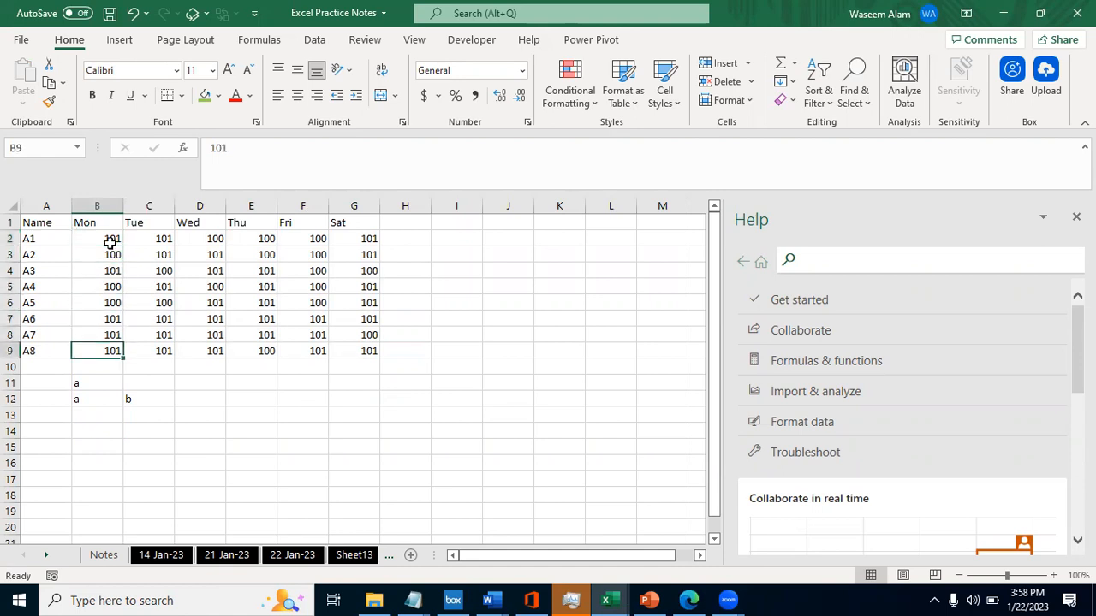
{"action": "key", "text": "Up"}
{"action": "key", "text": "Up"}
{"action": "key", "text": "Up"}
{"action": "key", "text": "Up"}
{"action": "key", "text": "Up"}
{"action": "key", "text": "Up"}
{"action": "key", "text": "Up"}
{"action": "key", "text": "Down"}
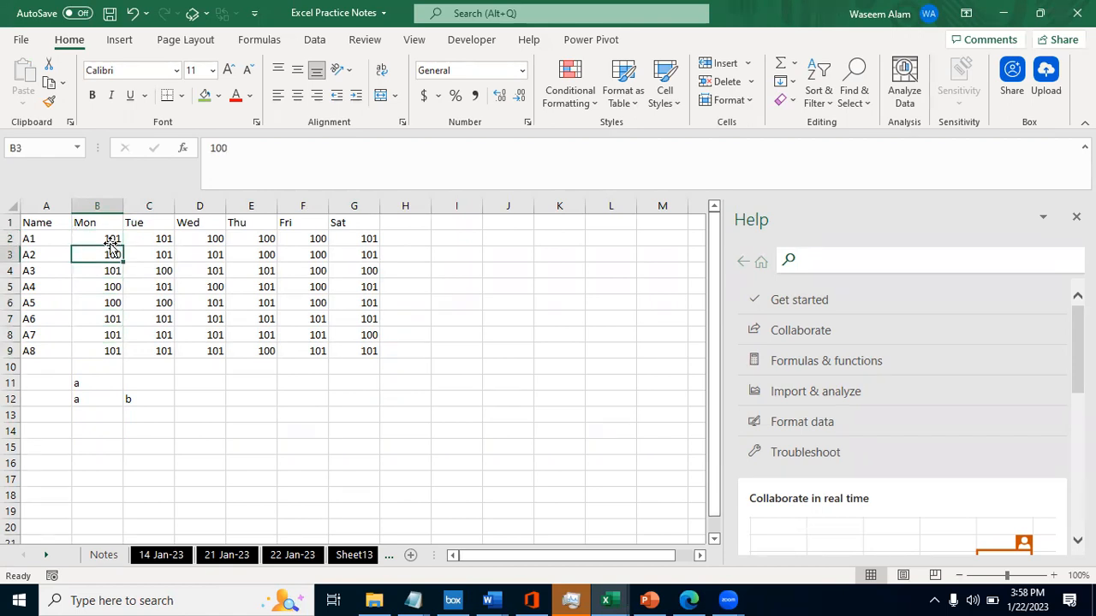
{"action": "key", "text": "Up"}
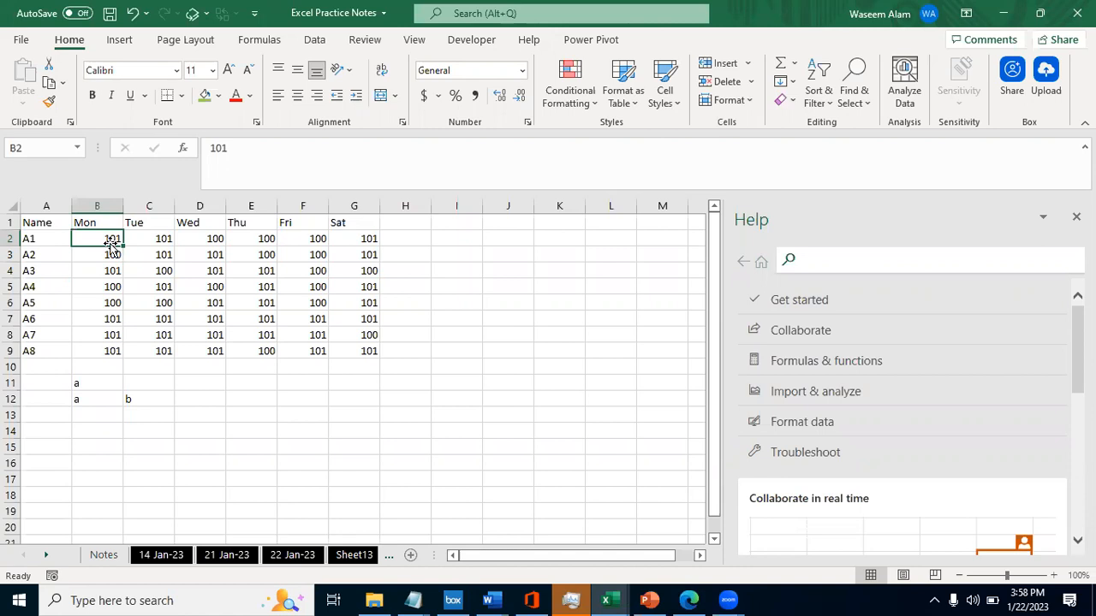
- Check the cell contents across A1's row and in the first Tuesday cells for formulas or plain values
{"action": "key", "text": "Right"}
{"action": "key", "text": "Right"}
{"action": "key", "text": "Right"}
{"action": "key", "text": "Left"}
{"action": "key", "text": "Left"}
{"action": "key", "text": "Left"}
{"action": "key", "text": "Right"}
{"action": "key", "text": "Down"}
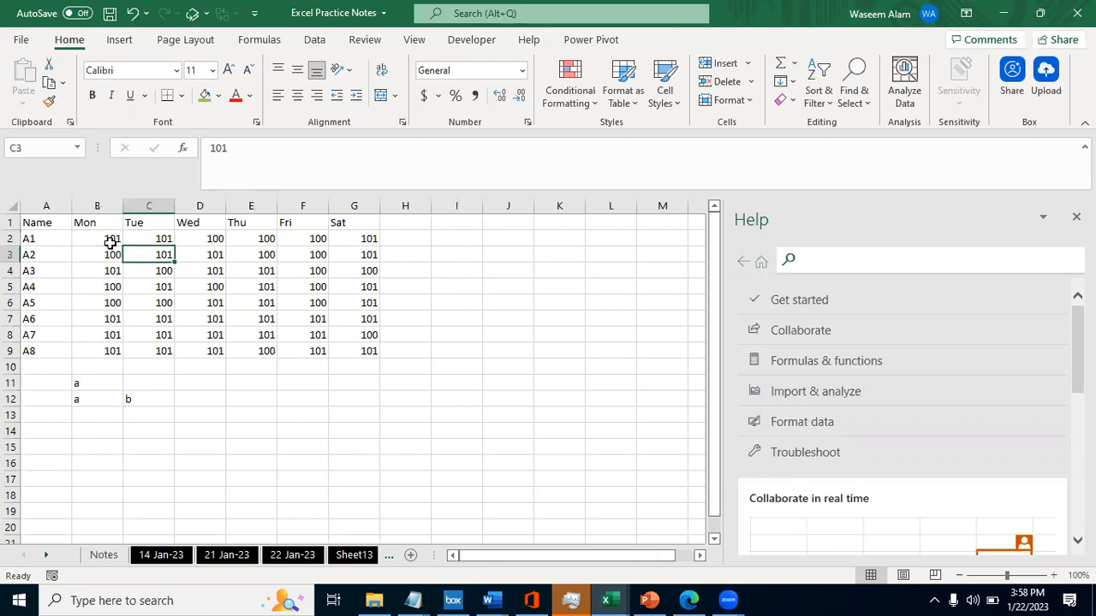
{"action": "key", "text": "Up"}
{"action": "key", "text": "Down"}
{"action": "key", "text": "Up"}
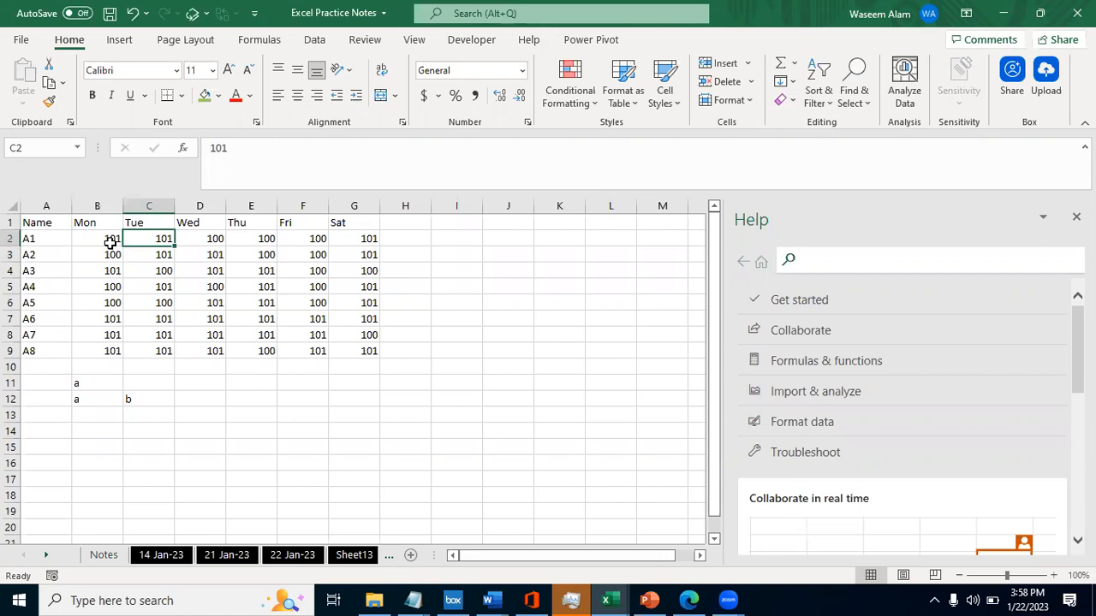
- Enter 103 in C2 as A1's Tuesday value and undo the entry
{"action": "type", "text": "101"}
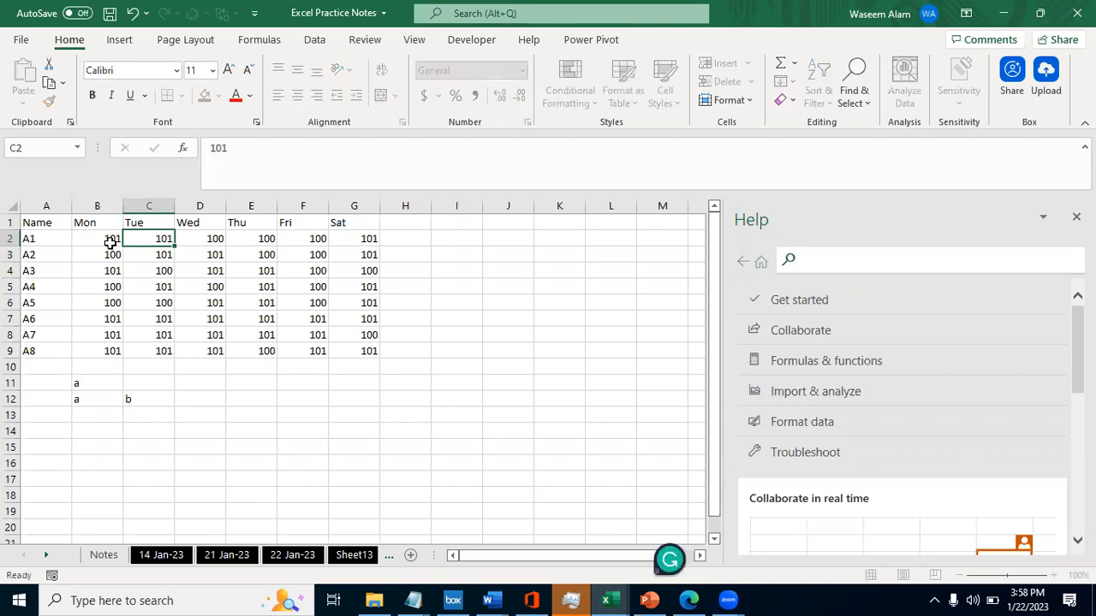
{"action": "type", "text": "103"}
{"action": "key", "text": "Return"}
{"action": "key", "text": "Up"}
{"action": "key", "text": "Left"}
{"action": "key", "text": "Left"}
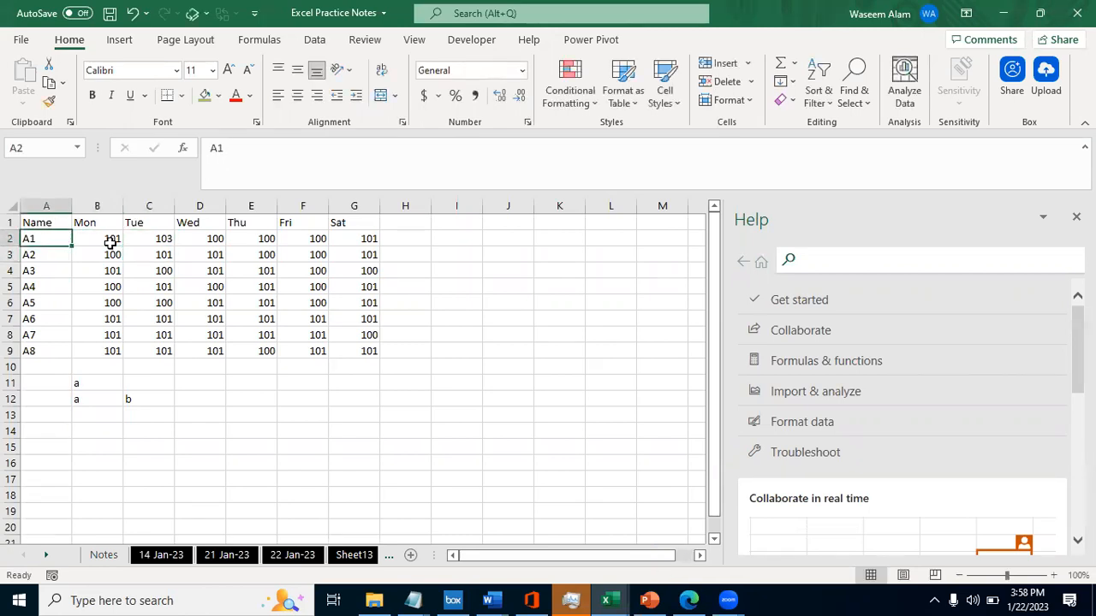
{"action": "key", "text": "Right"}
{"action": "key", "text": "Right"}
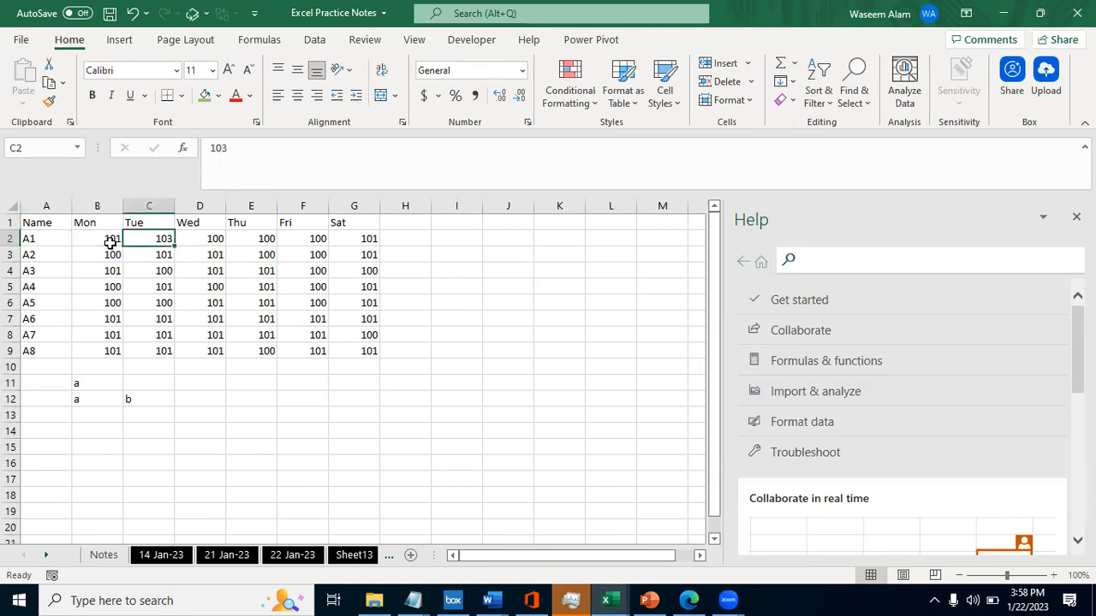
{"action": "key", "text": "ctrl+z"}
- Set A1's Tuesday value in C2 to 103 and fill the cell with light green
{"action": "key", "text": "Down"}
{"action": "key", "text": "Up"}
{"action": "type", "text": "103"}
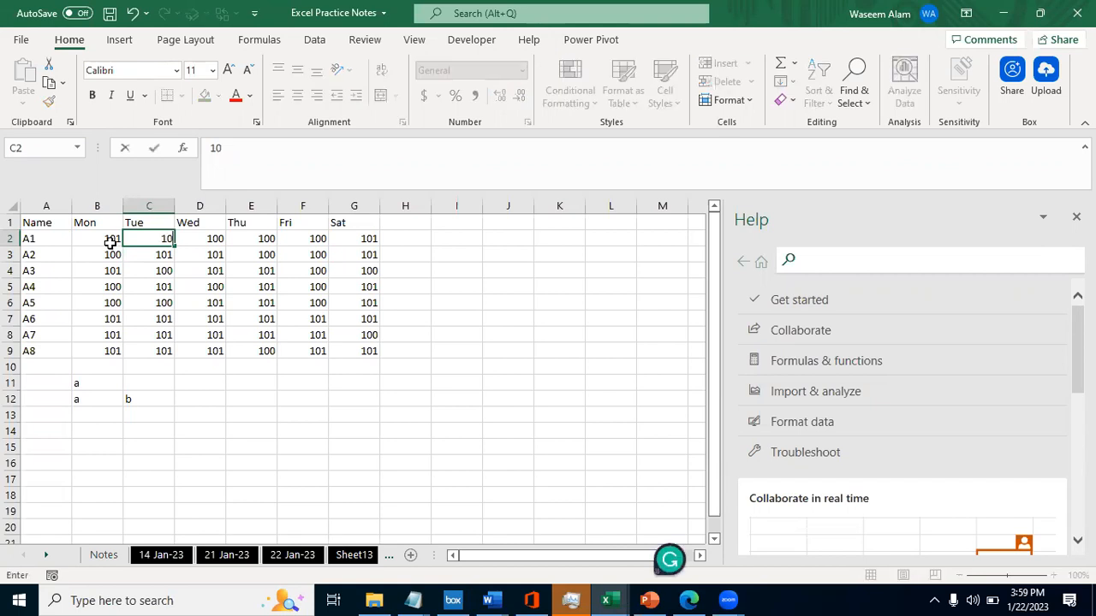
{"action": "key", "text": "Return"}
{"action": "key", "text": "Up"}
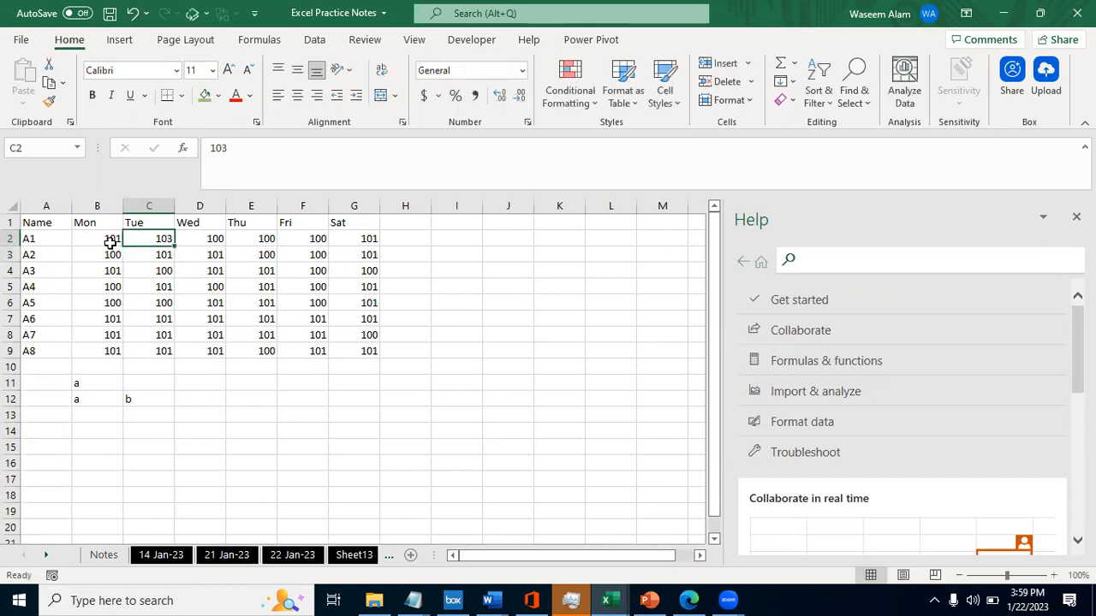
{"action": "left_click", "coordinate": [219, 95]}
{"action": "left_click", "coordinate": [260, 246]}
{"action": "key", "text": "Left"}
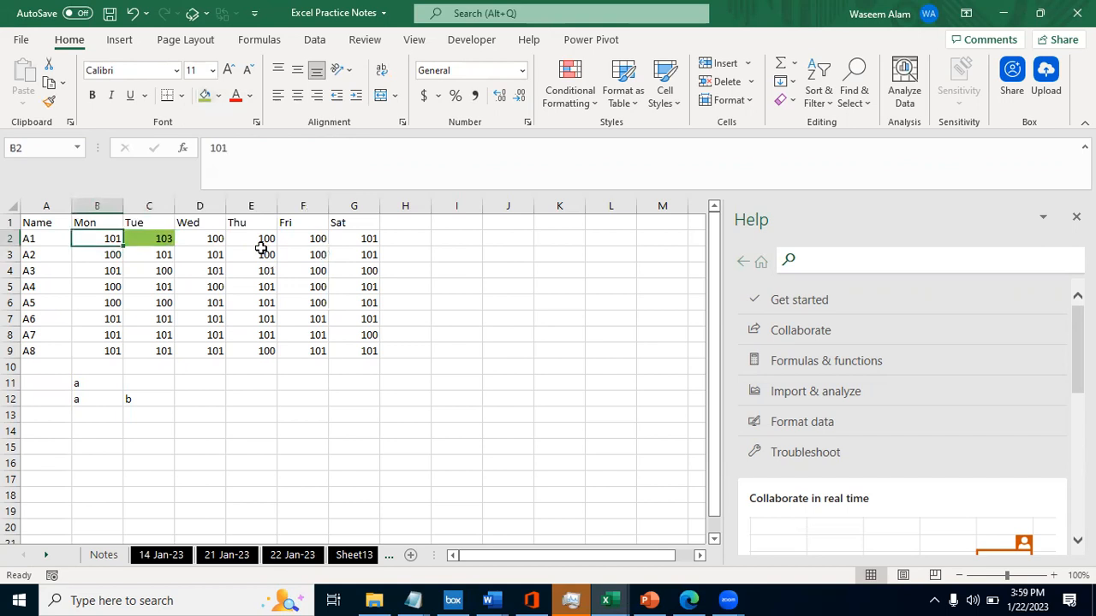
{"action": "key", "text": "Left"}
{"action": "key", "text": "Up"}
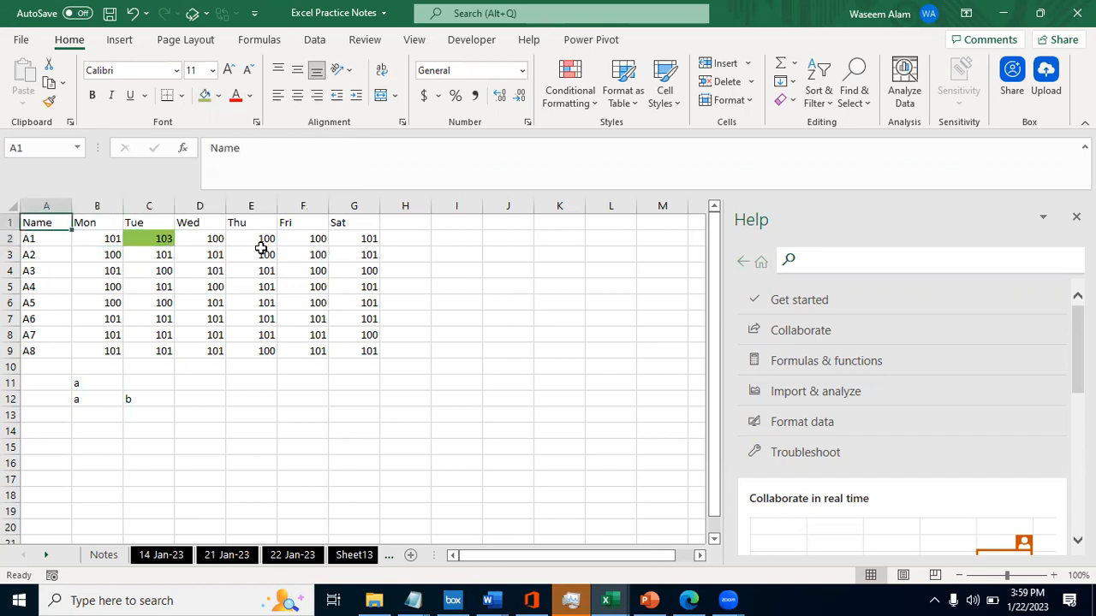
{"action": "key", "text": "Right"}
{"action": "key", "text": "Down"}
{"action": "key", "text": "Right"}
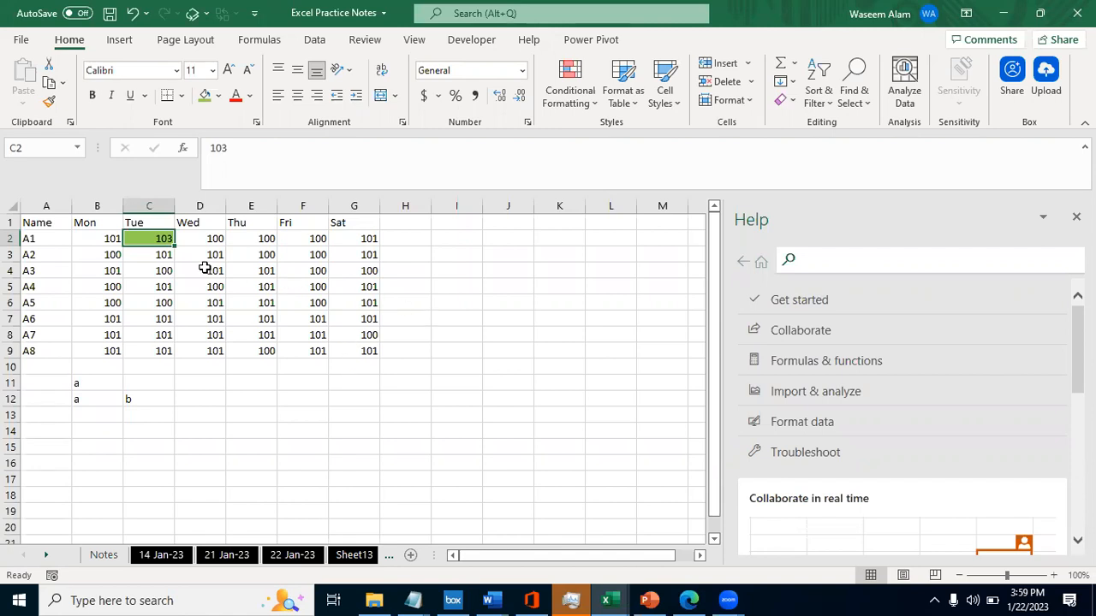
{"action": "key", "text": "Down"}
{"action": "key", "text": "Left"}
{"action": "key", "text": "Down"}
{"action": "key", "text": "Left"}
{"action": "key", "text": "Down"}
{"action": "key", "text": "Down"}
{"action": "key", "text": "Down"}
{"action": "key", "text": "Down"}
{"action": "key", "text": "Down"}
{"action": "key", "text": "Down"}
{"action": "key", "text": "Down"}
{"action": "key", "text": "shift+Right"}
{"action": "key", "text": "shift+Down"}
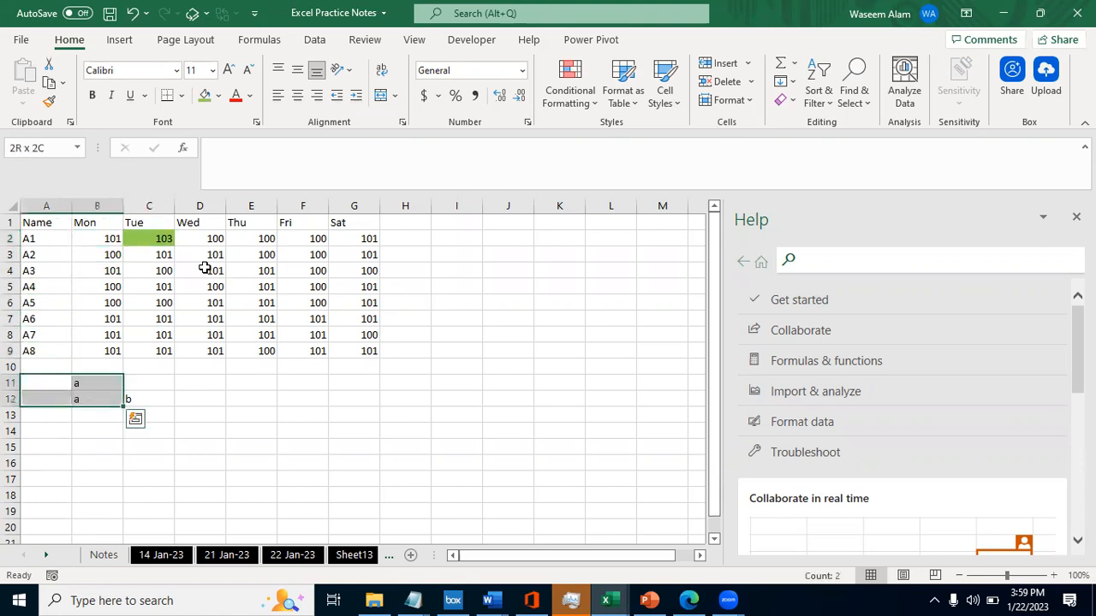
{"action": "key", "text": "shift+Right"}
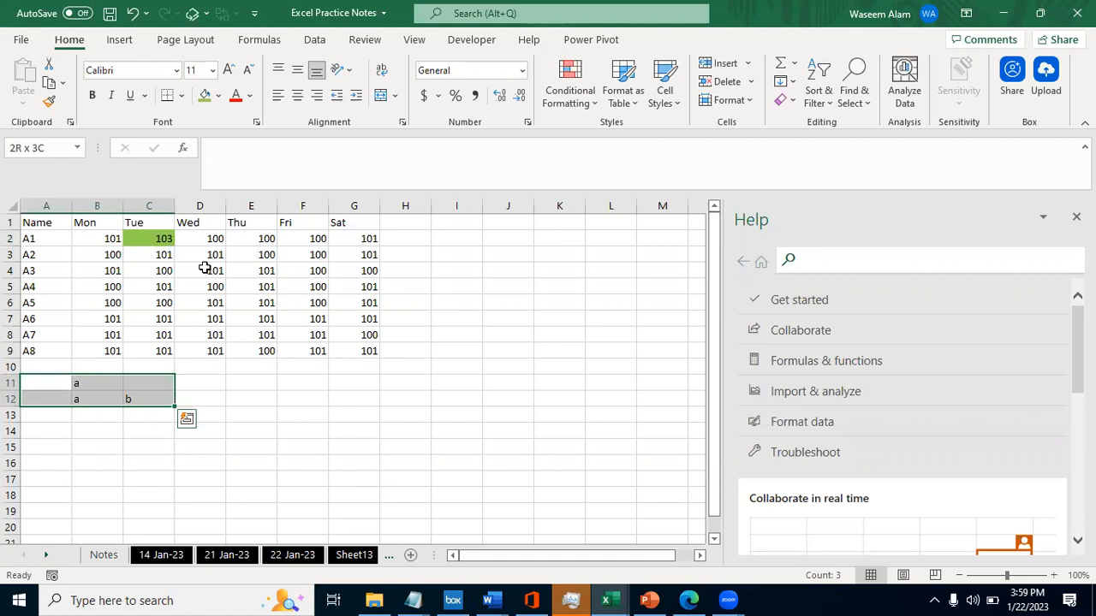
{"action": "key", "text": "Up"}
{"action": "key", "text": "Down"}
{"action": "key", "text": "shift+Right"}
{"action": "key", "text": "shift+Down"}
{"action": "key", "text": "shift+Right"}
{"action": "key", "text": "ctrl+Home"}
{"action": "key", "text": "Down"}
{"action": "key", "text": "Right"}
{"action": "key", "text": "Right"}
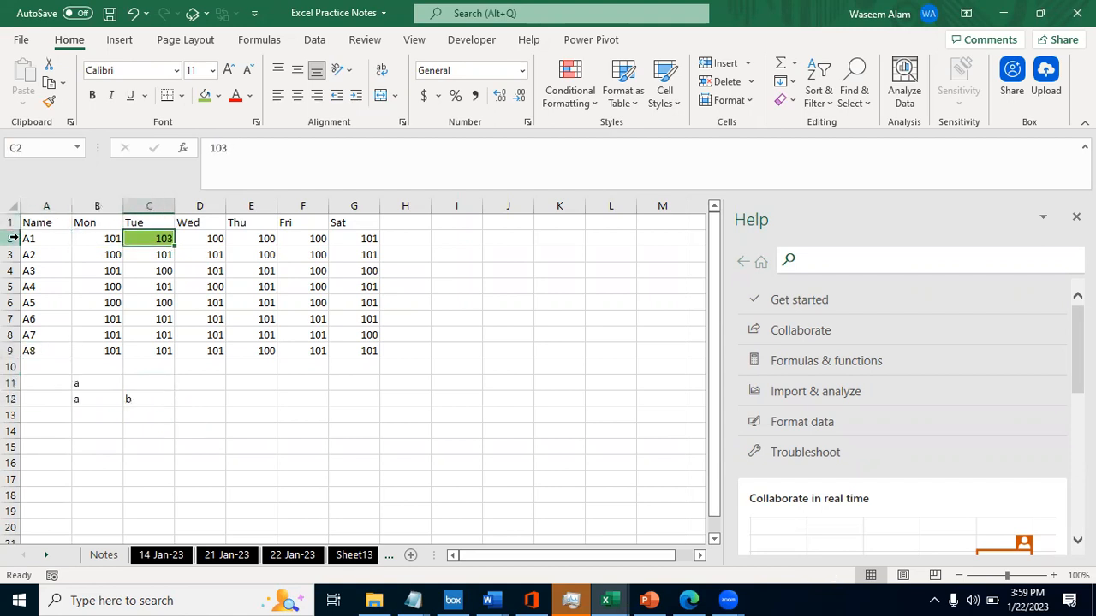
- Discard the partial entry in the green Tuesday cell C2, re-enter 103 and return to the cell
{"action": "type", "text": "101"}
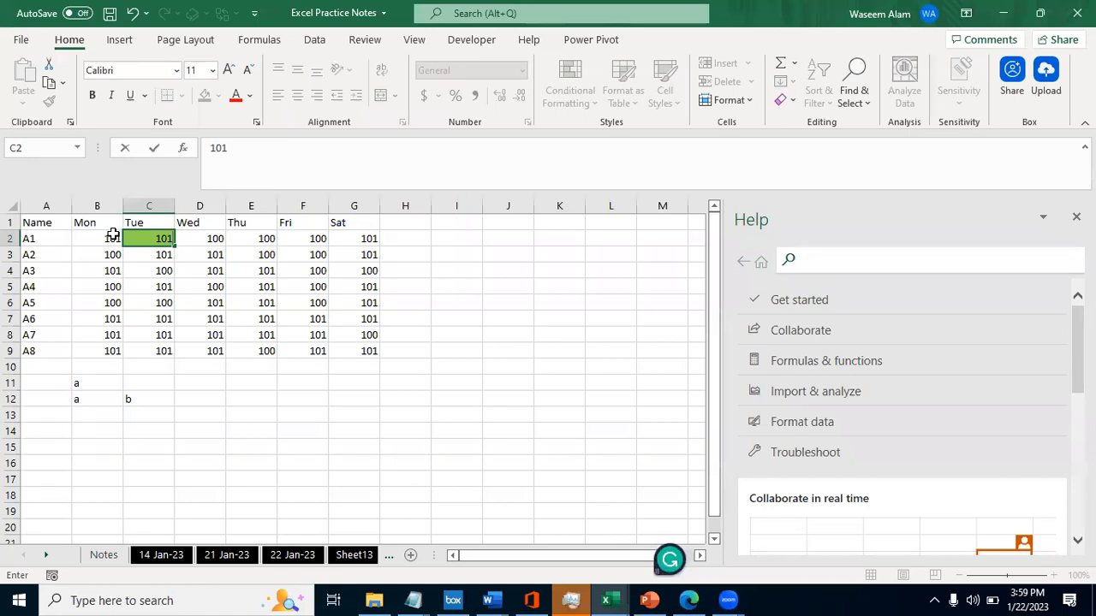
{"action": "type", "text": "103"}
{"action": "key", "text": "Escape"}
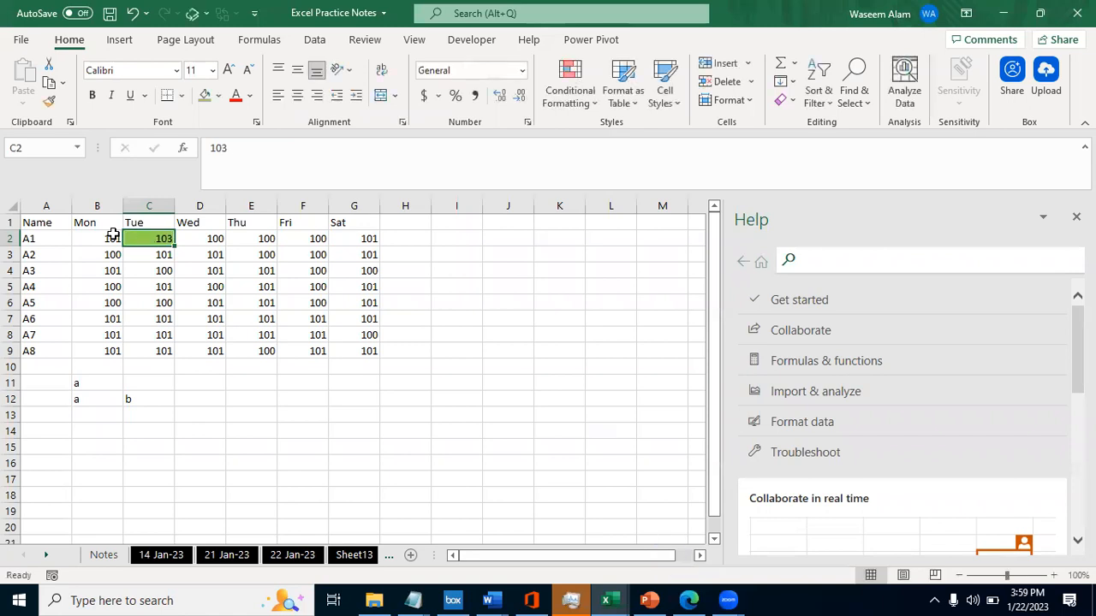
{"action": "type", "text": "103"}
{"action": "key", "text": "Tab"}
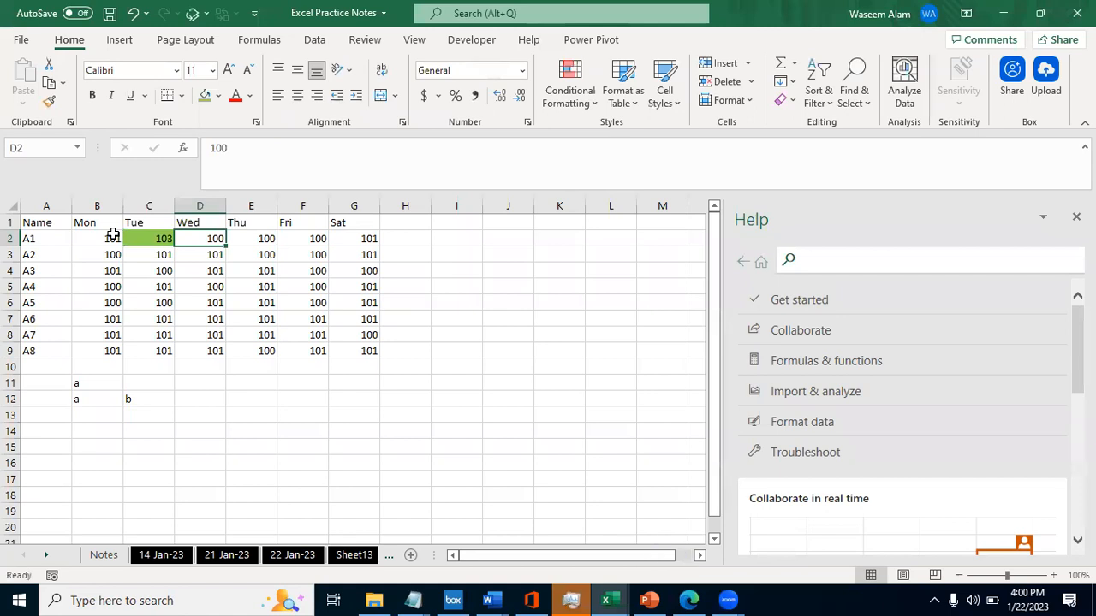
{"action": "key", "text": "Left"}
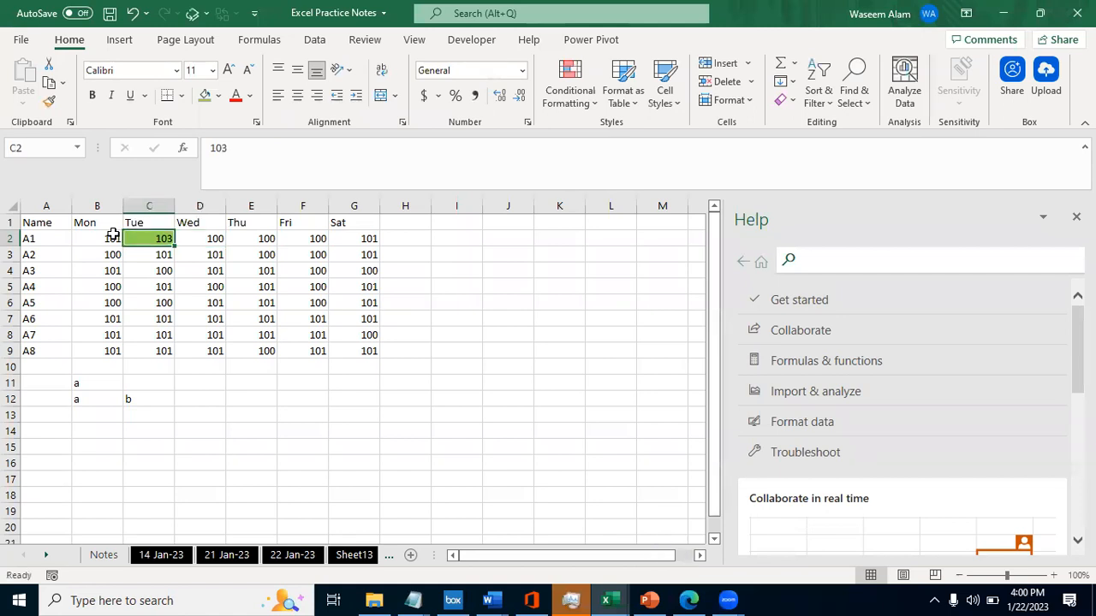
- Look at the fill colours available for the green cell C2 and leave without choosing one
{"action": "left_click", "coordinate": [218, 95]}
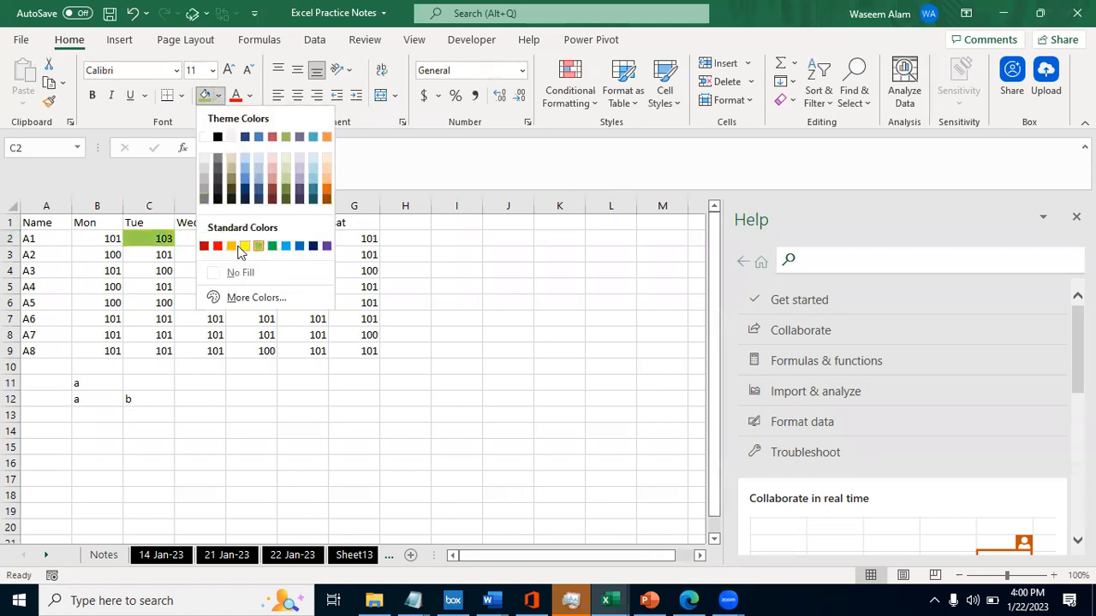
{"action": "key", "text": "Escape"}
{"action": "key", "text": "Left"}
{"action": "key", "text": "Right"}
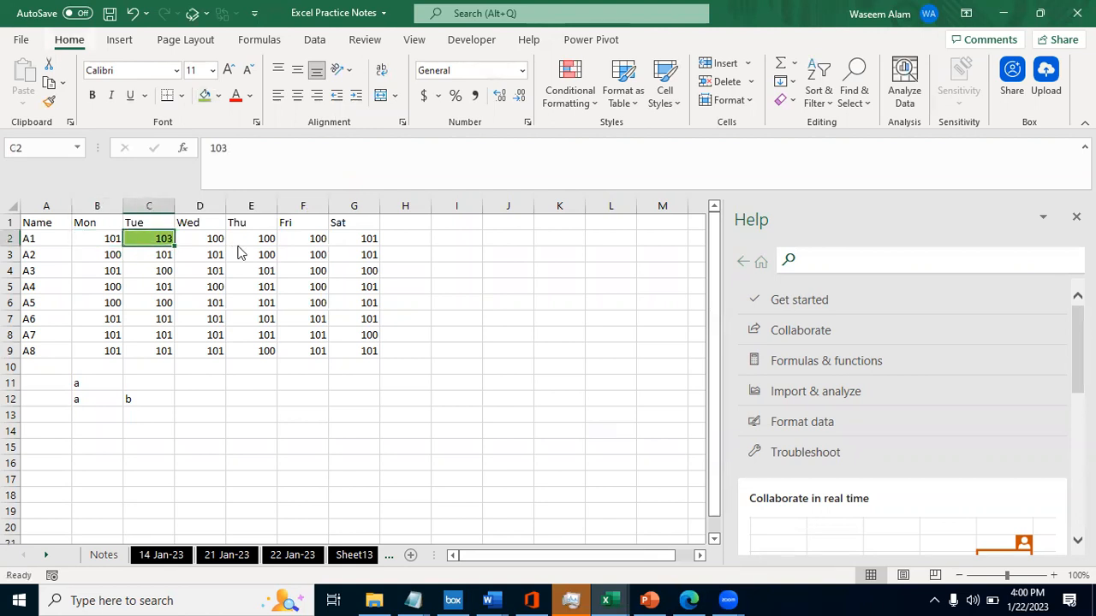
{"action": "key", "text": "alt+h"}
{"action": "key", "text": "n"}
{"action": "key", "text": "Escape"}
{"action": "left_click", "coordinate": [220, 95]}
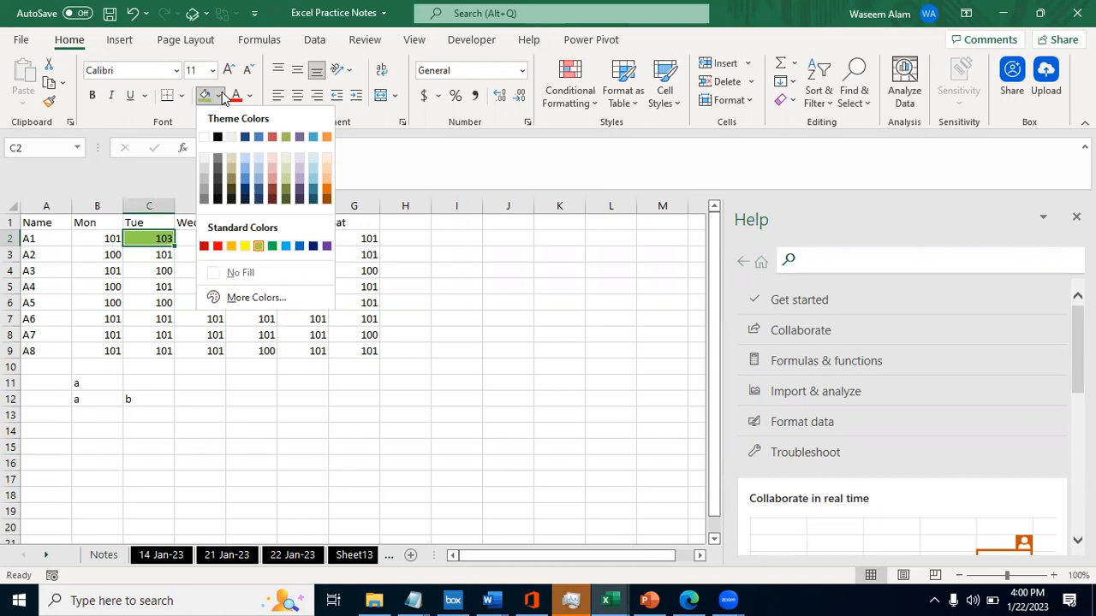
{"action": "left_click", "coordinate": [221, 96]}
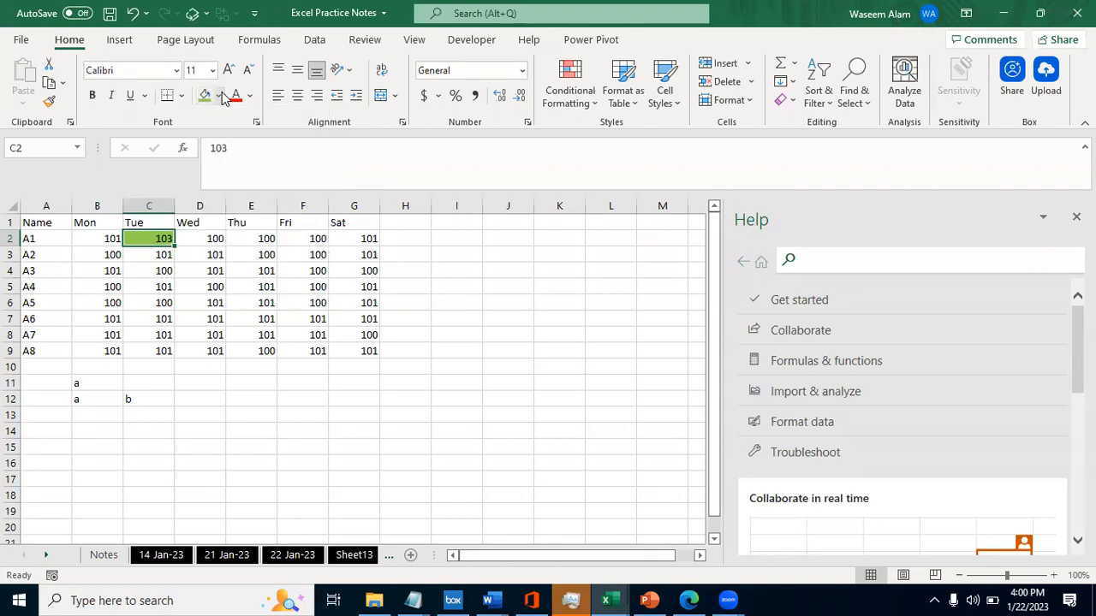
- Open the Formulas sheet and review the formula names from RANDBETWEEN(L,H) down past UPPER, lower and Proper
{"action": "key", "text": "ctrl+Page_Down"}
{"action": "key", "text": "Left"}
{"action": "key", "text": "Left"}
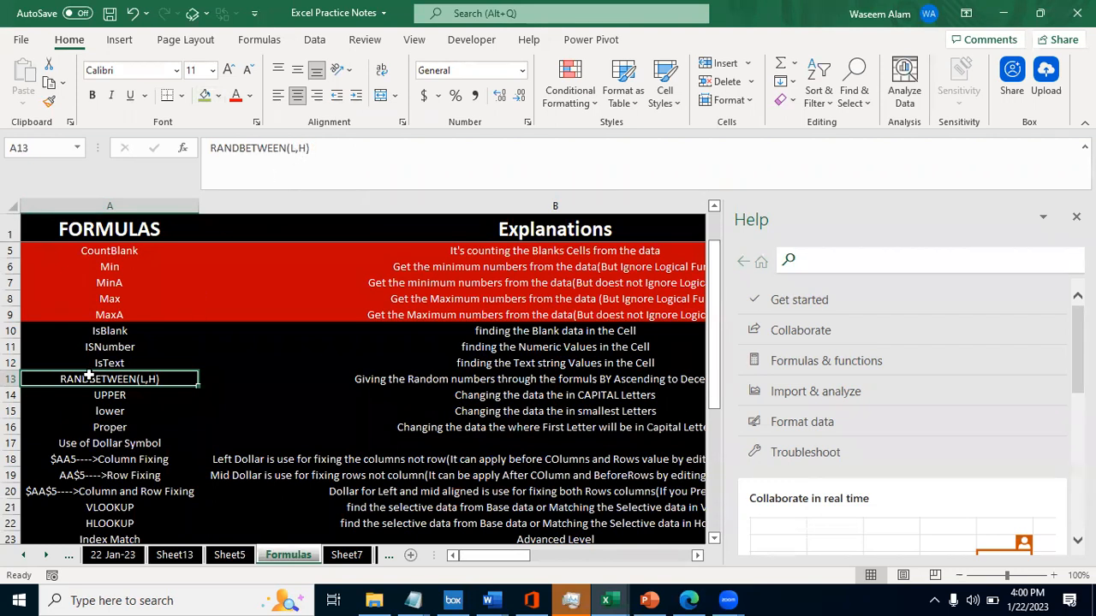
{"action": "key", "text": "Down"}
{"action": "key", "text": "Down"}
{"action": "key", "text": "Down"}
{"action": "key", "text": "Down"}
{"action": "key", "text": "Down"}
{"action": "key", "text": "Up"}
{"action": "key", "text": "Up"}
{"action": "key", "text": "Up"}
{"action": "key", "text": "Up"}
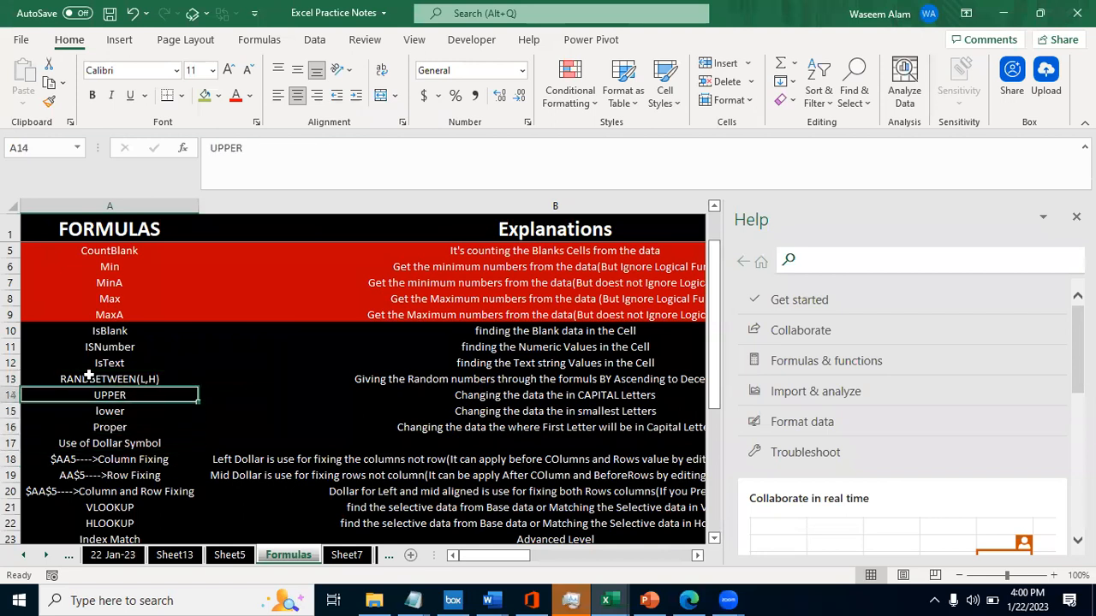
{"action": "key", "text": "Down"}
{"action": "key", "text": "Up"}
{"action": "key", "text": "Down"}
{"action": "key", "text": "Down"}
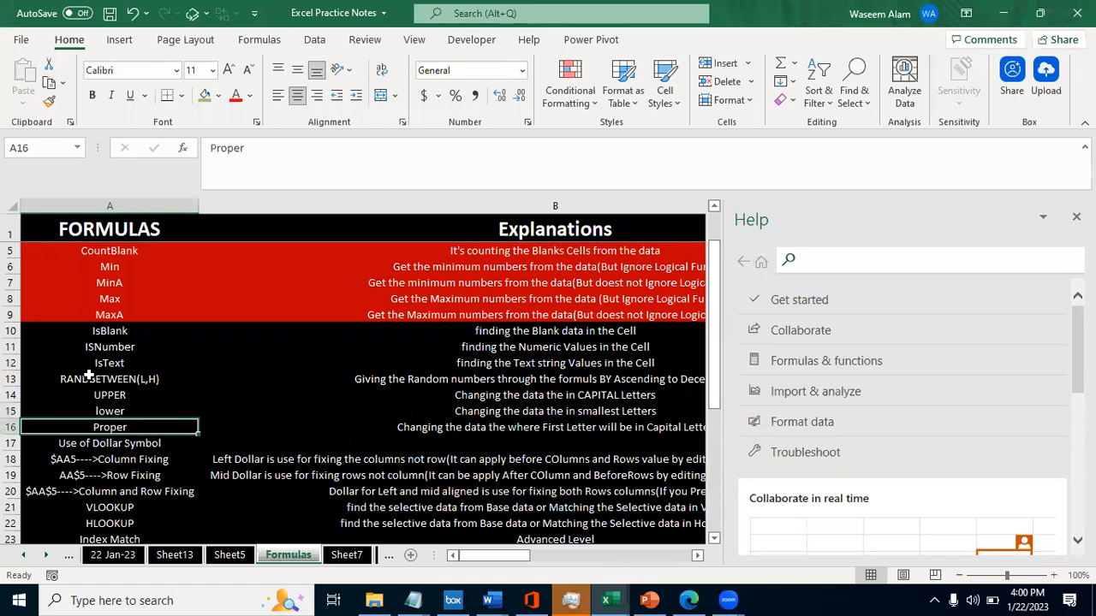
- Return to Sheet5 and replace the first label in the Name column, cell A2, with a capitalised first name
{"action": "key", "text": "Up"}
{"action": "key", "text": "Up"}
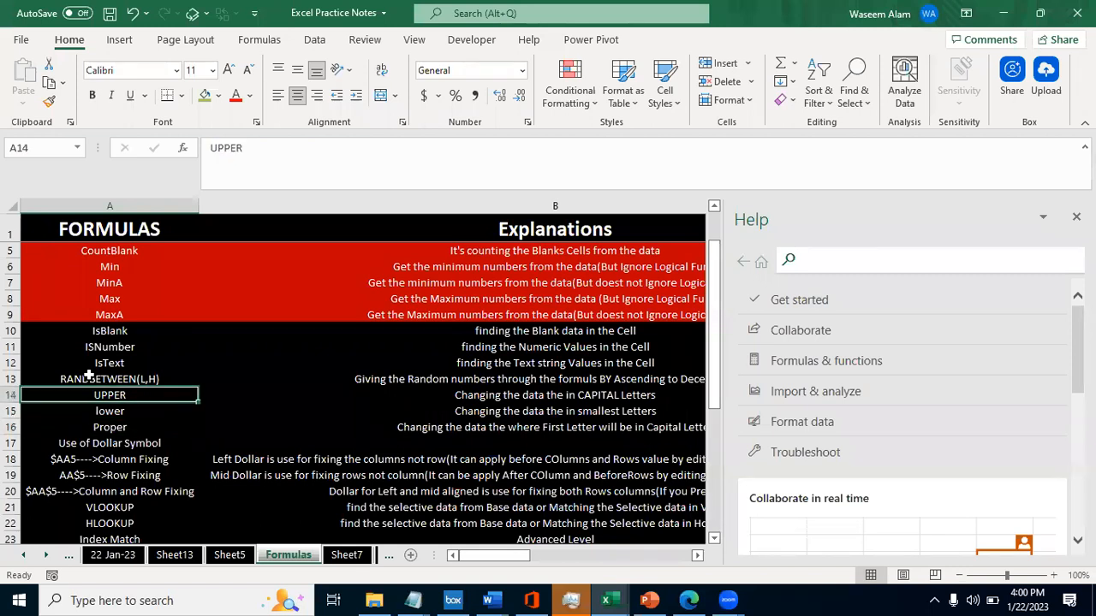
{"action": "key", "text": "Down"}
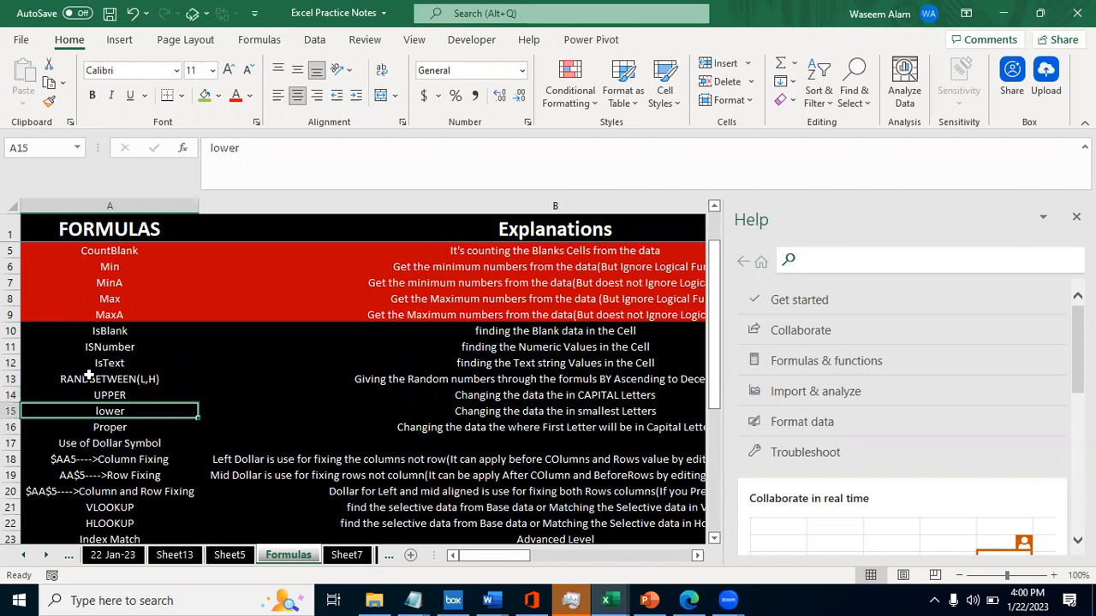
{"action": "key", "text": "ctrl+Page_Up"}
{"action": "key", "text": "Home"}
{"action": "key", "text": "Right"}
{"action": "key", "text": "Left"}
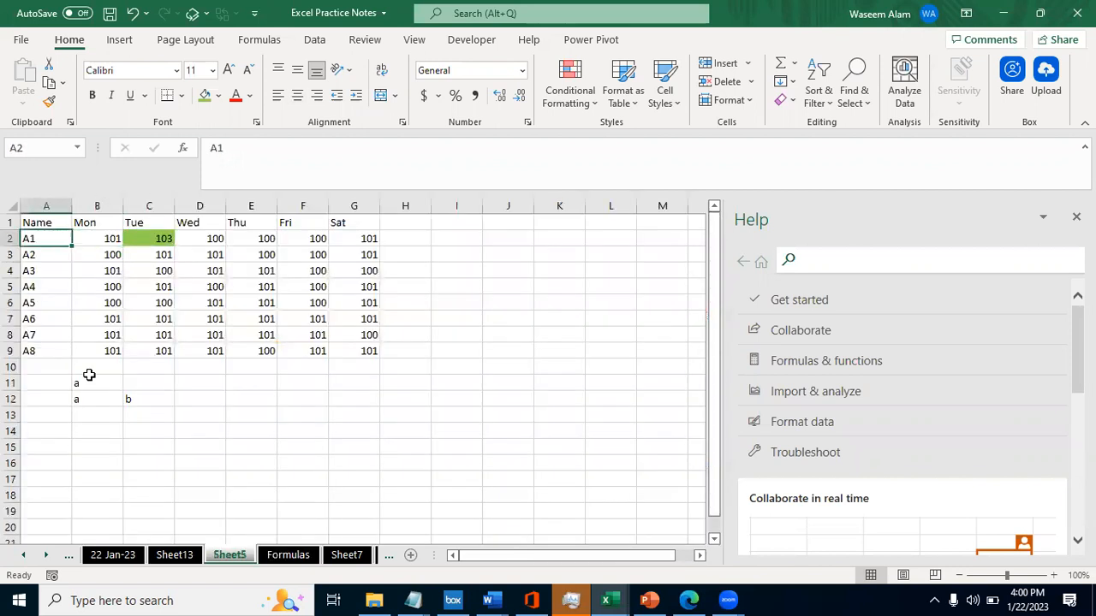
{"action": "type", "text": "Waseem"}
{"action": "key", "text": "Tab"}
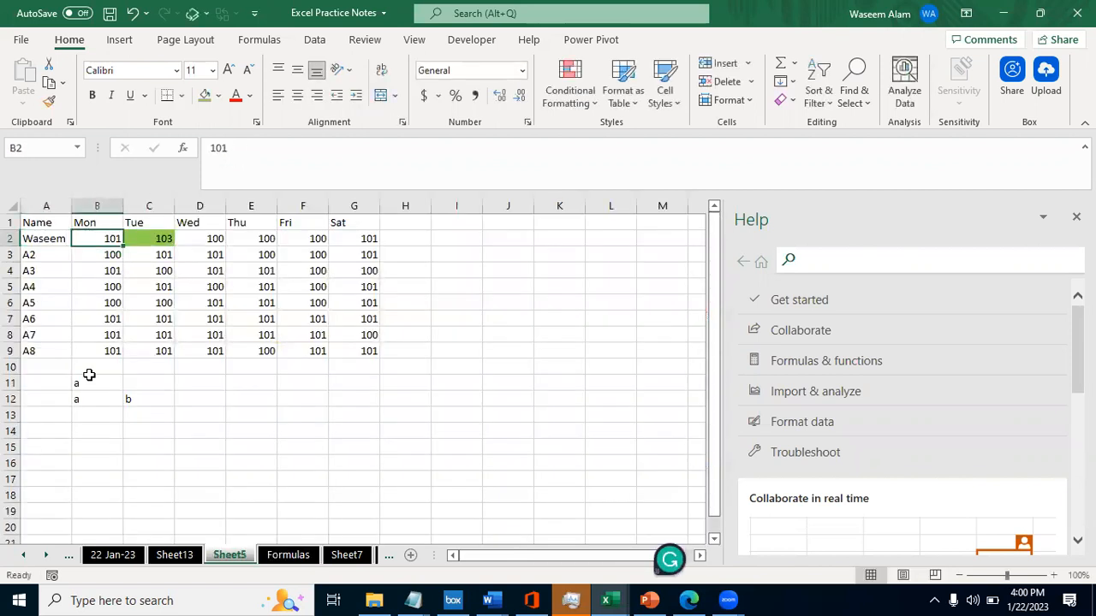
{"action": "key", "text": "Return"}
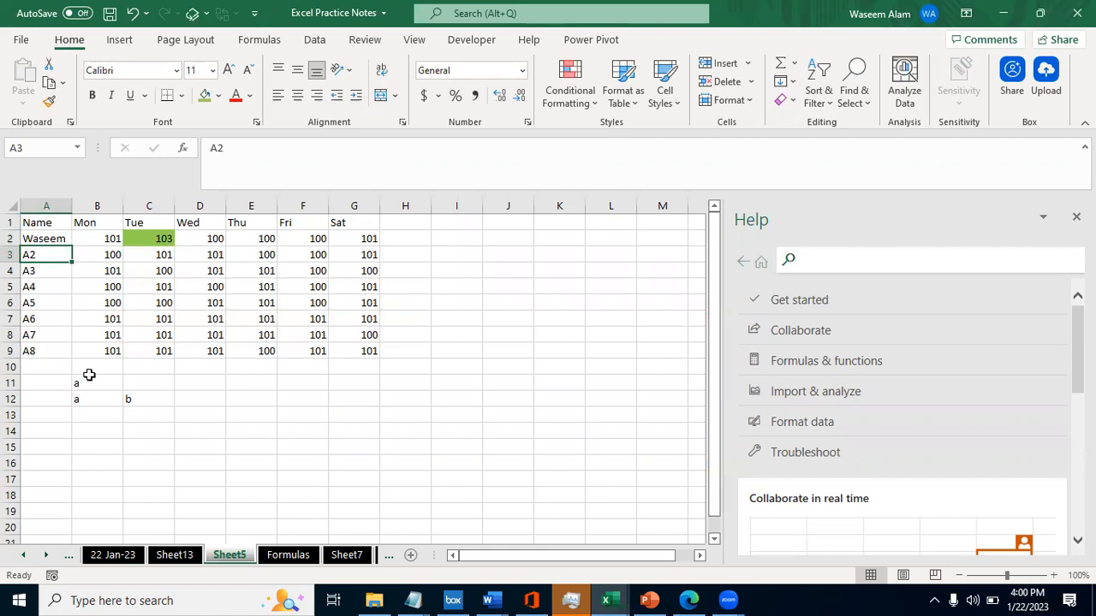
- Replace the labels in A3 to A5 of the Name column with three first names in lowercase
{"action": "type", "text": "himanshu"}
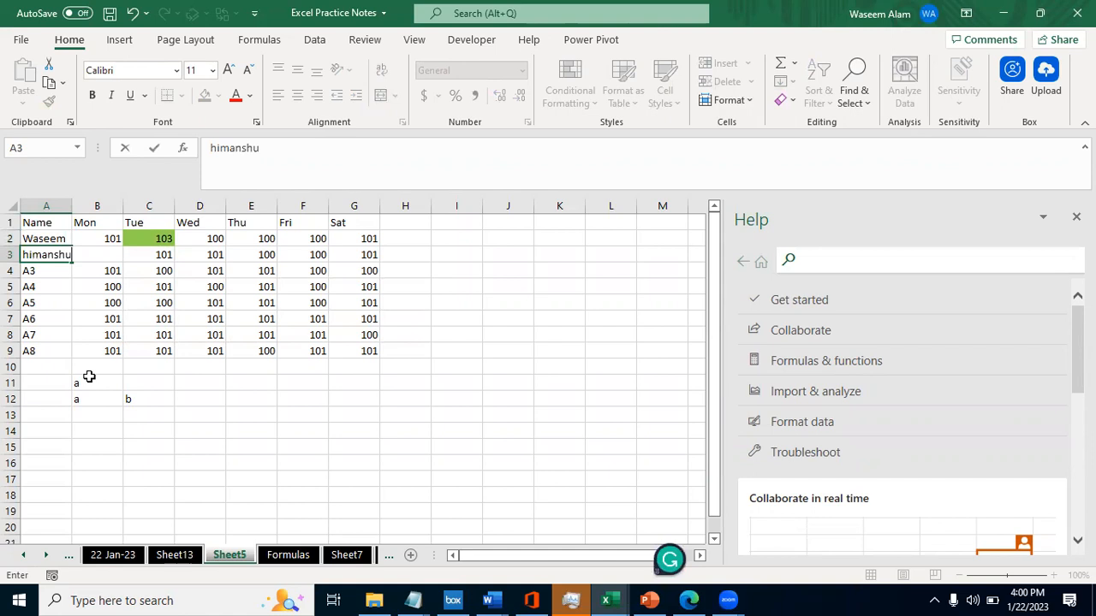
{"action": "key", "text": "Return"}
{"action": "type", "text": "A"}
{"action": "key", "text": "BackSpace"}
{"action": "type", "text": "atul"}
{"action": "key", "text": "Return"}
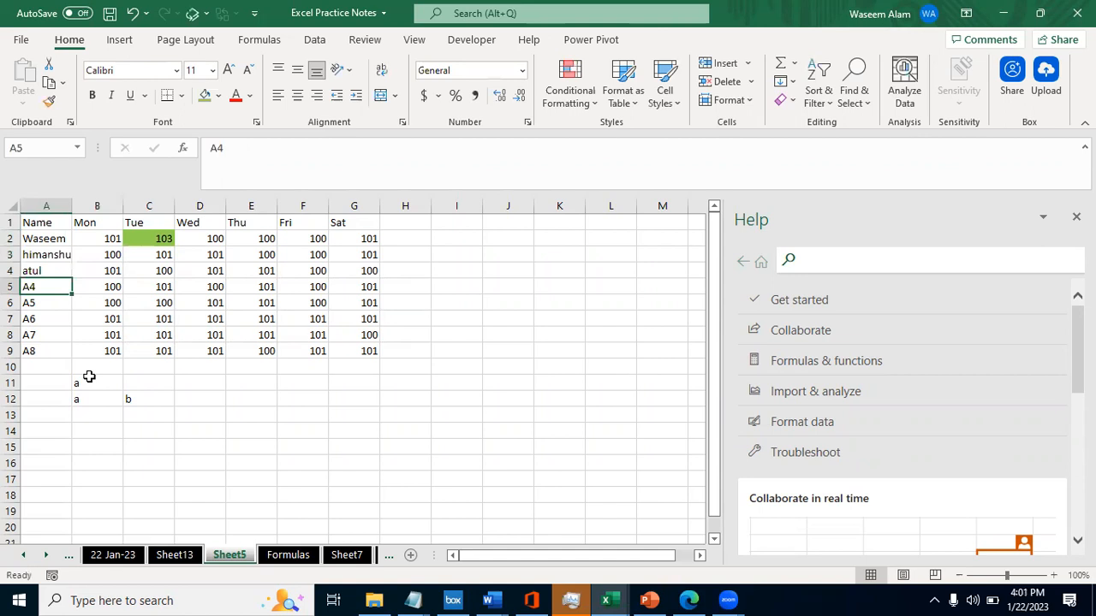
{"action": "type", "text": "apsar"}
{"action": "key", "text": "Tab"}
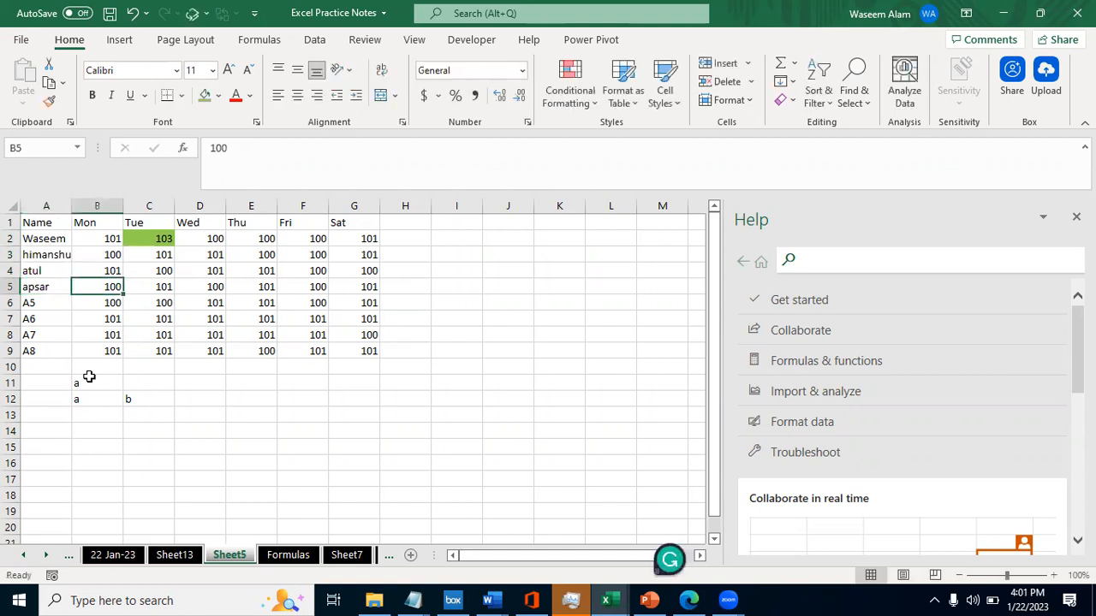
{"action": "key", "text": "Return"}
- Replace the labels in A6 and A7 with two more lowercase first names
{"action": "type", "text": "shushmita"}
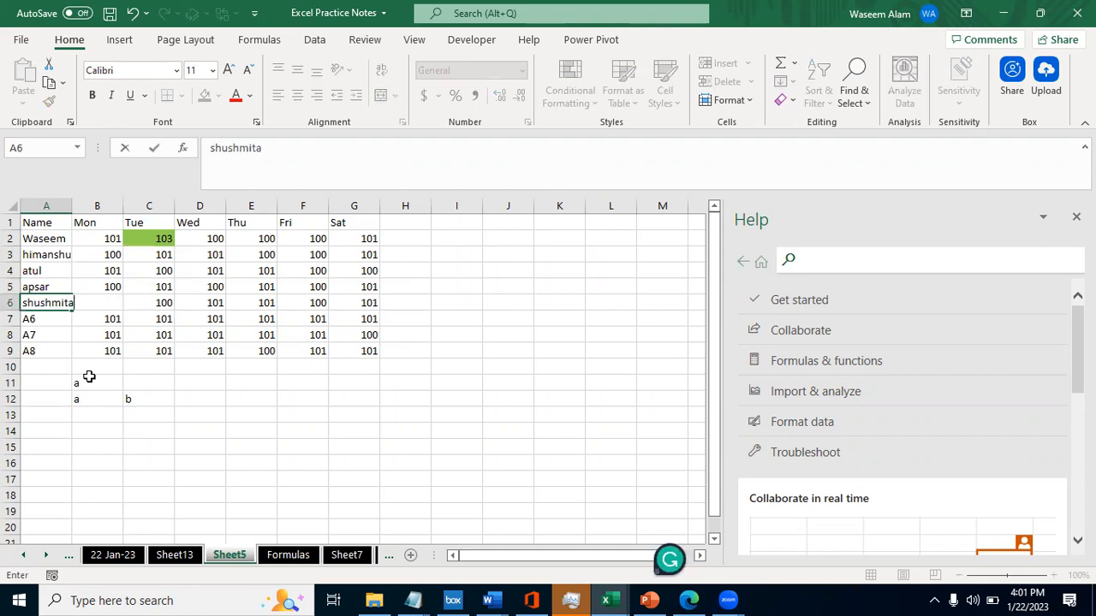
{"action": "key", "text": "Tab"}
{"action": "key", "text": "Left"}
{"action": "key", "text": "Down"}
{"action": "key", "text": "Down"}
{"action": "key", "text": "Down"}
{"action": "key", "text": "Up"}
{"action": "key", "text": "Up"}
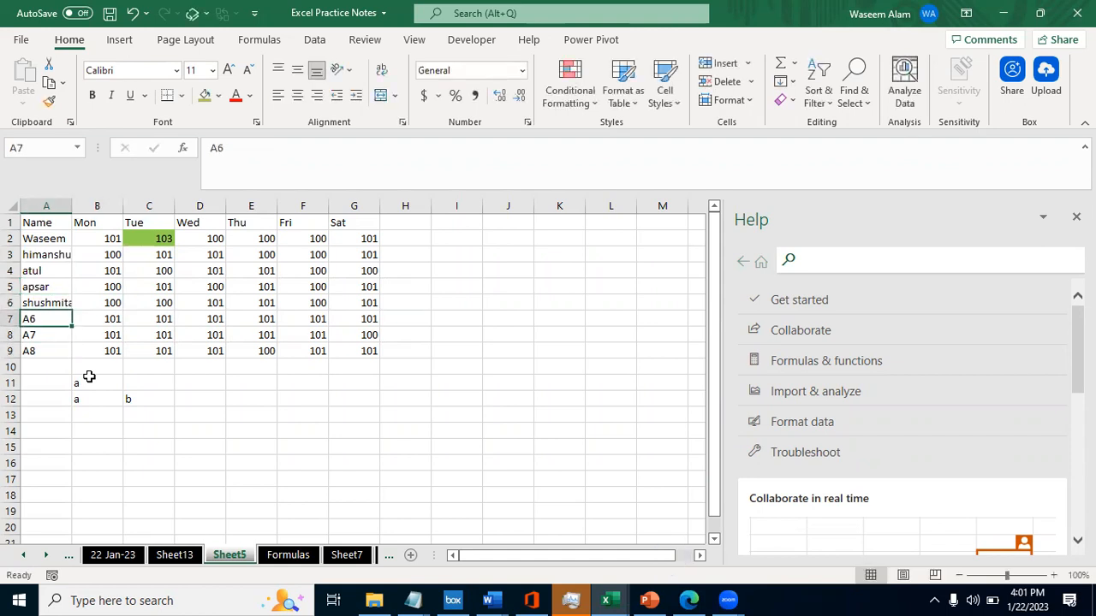
{"action": "type", "text": "tanveer"}
{"action": "key", "text": "Tab"}
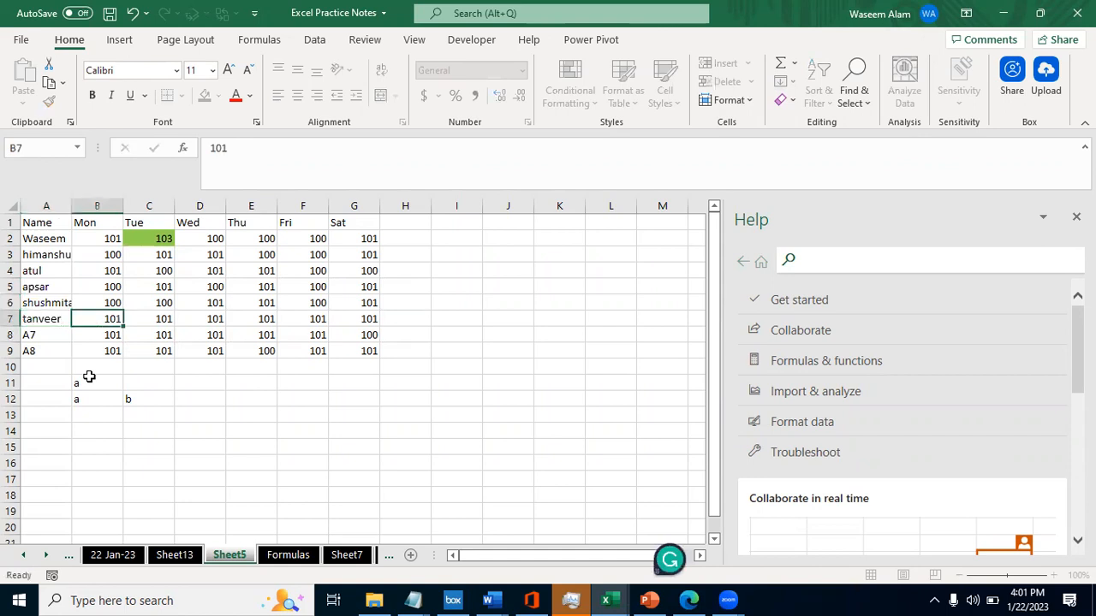
- Enter a lowercase first name in A8 and delete the leftover row 9 beneath it
{"action": "key", "text": "Left"}
{"action": "key", "text": "Down"}
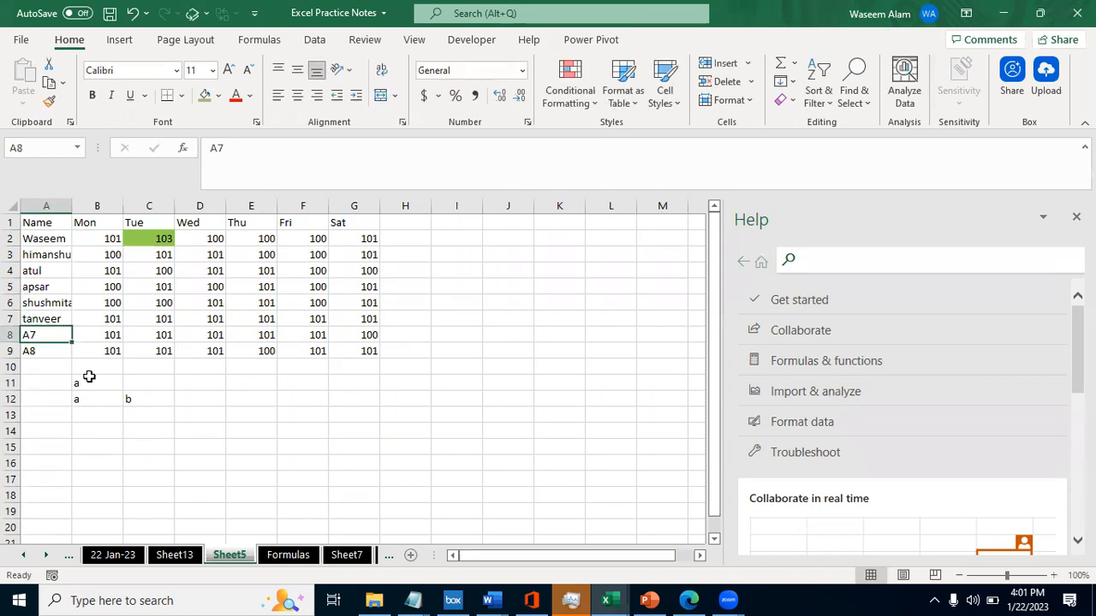
{"action": "key", "text": "shift+Down"}
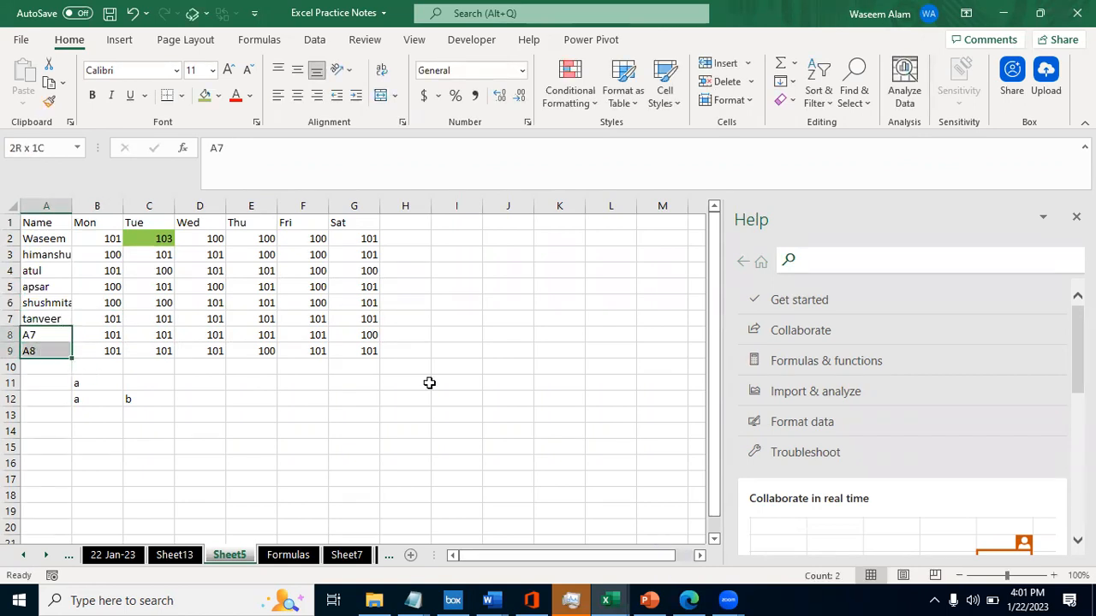
{"action": "left_click", "coordinate": [26, 343]}
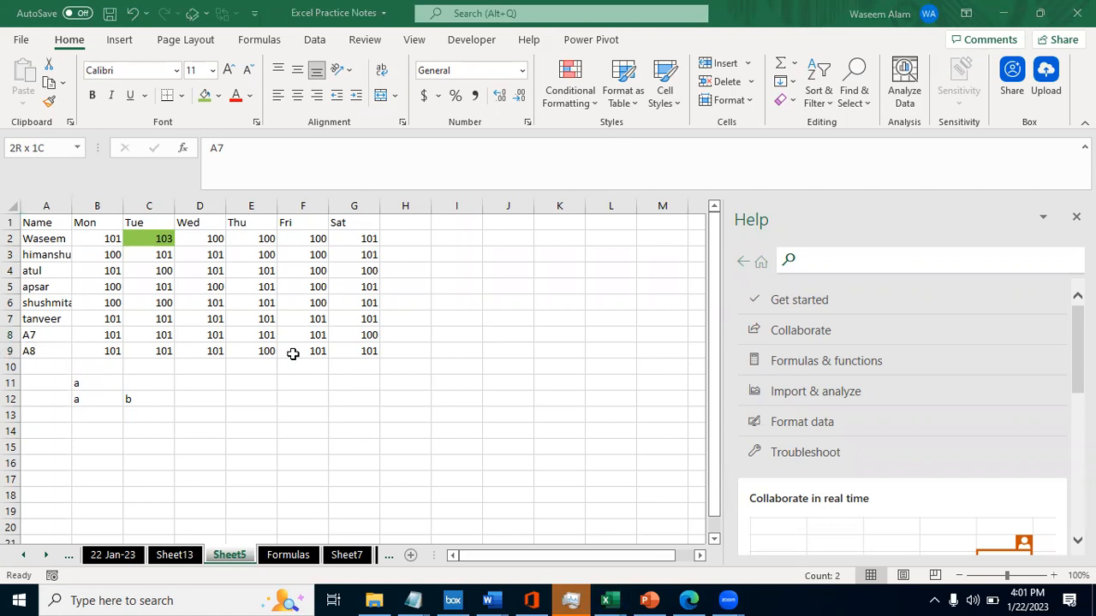
{"action": "left_click", "coordinate": [33, 332]}
{"action": "key", "text": "Up"}
{"action": "key", "text": "Down"}
{"action": "type", "text": "a"}
{"action": "key", "text": "Return"}
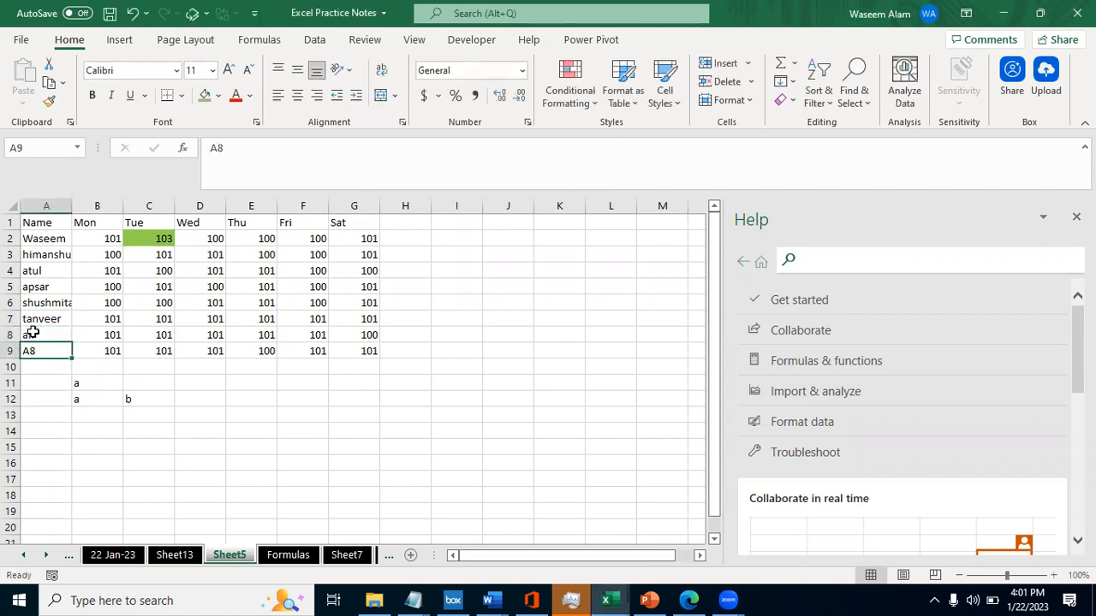
{"action": "key", "text": "shift+space"}
{"action": "key", "text": "ctrl+minus"}
- Delete the weekday columns Mon to Sat so that only the Name column is kept
{"action": "key", "text": "ctrl+Home"}
{"action": "key", "text": "ctrl+Right"}
{"action": "key", "text": "Left"}
{"action": "key", "text": "Left"}
{"action": "key", "text": "Left"}
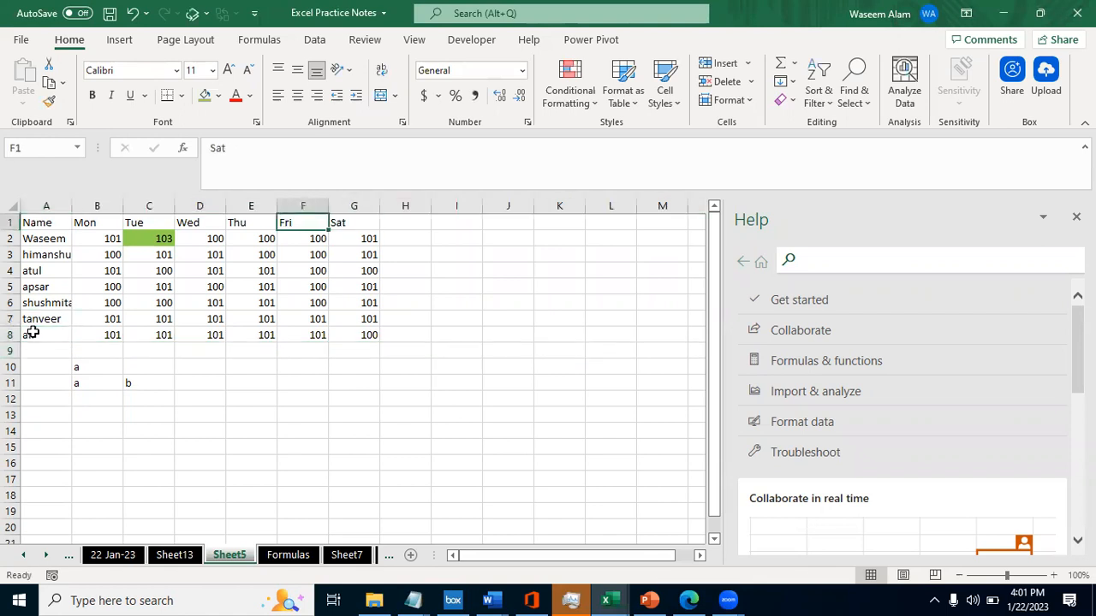
{"action": "key", "text": "Left"}
{"action": "key", "text": "Left"}
{"action": "key", "text": "ctrl+space"}
{"action": "key", "text": "shift+Right"}
{"action": "key", "text": "shift+Right"}
{"action": "key", "text": "shift+Right"}
{"action": "key", "text": "shift+Right"}
{"action": "key", "text": "shift+Right"}
{"action": "key", "text": "Delete"}
{"action": "key", "text": "Left"}
{"action": "key", "text": "Right"}
{"action": "key", "text": "Down"}
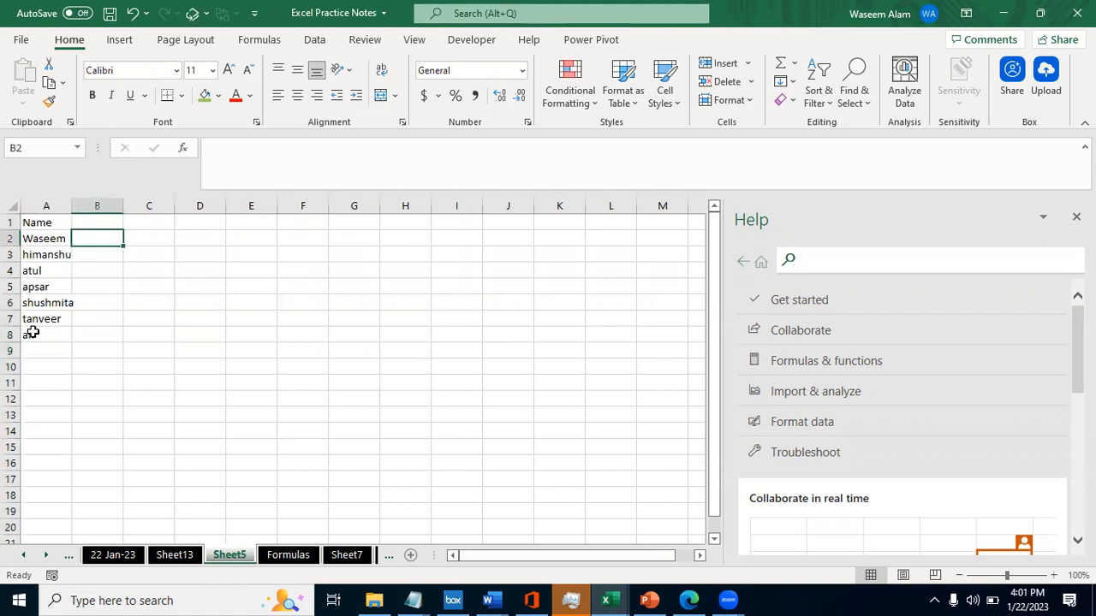
- Open the Formulas sheet and read the explanations of UPPER, lower and Proper in column B
{"action": "key", "text": "ctrl+Page_Down"}
{"action": "key", "text": "Right"}
{"action": "key", "text": "Left"}
{"action": "key", "text": "Right"}
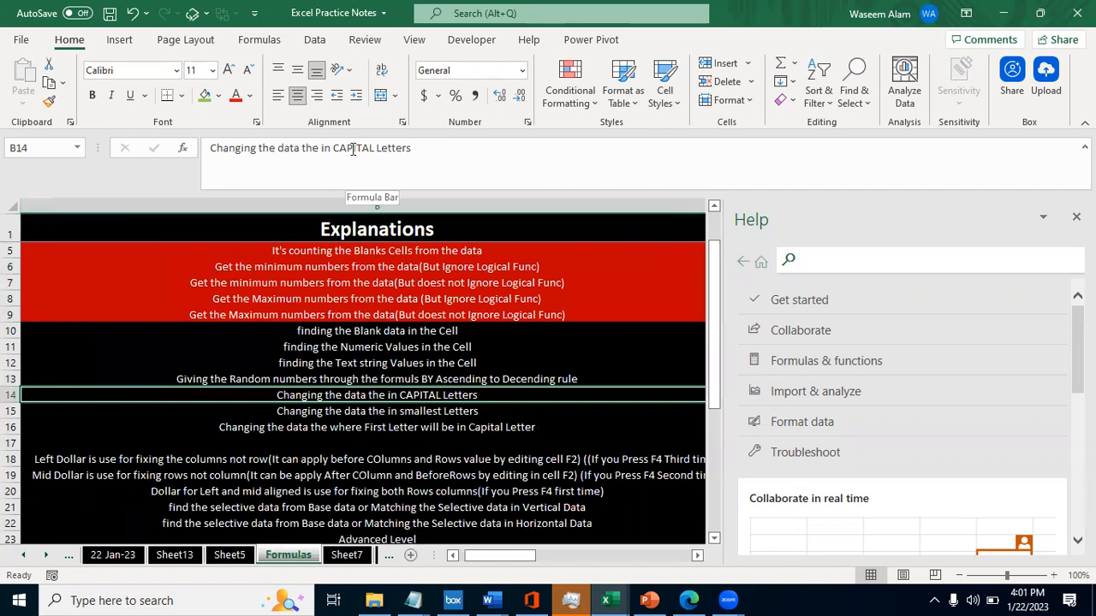
{"action": "key", "text": "Left"}
{"action": "key", "text": "Right"}
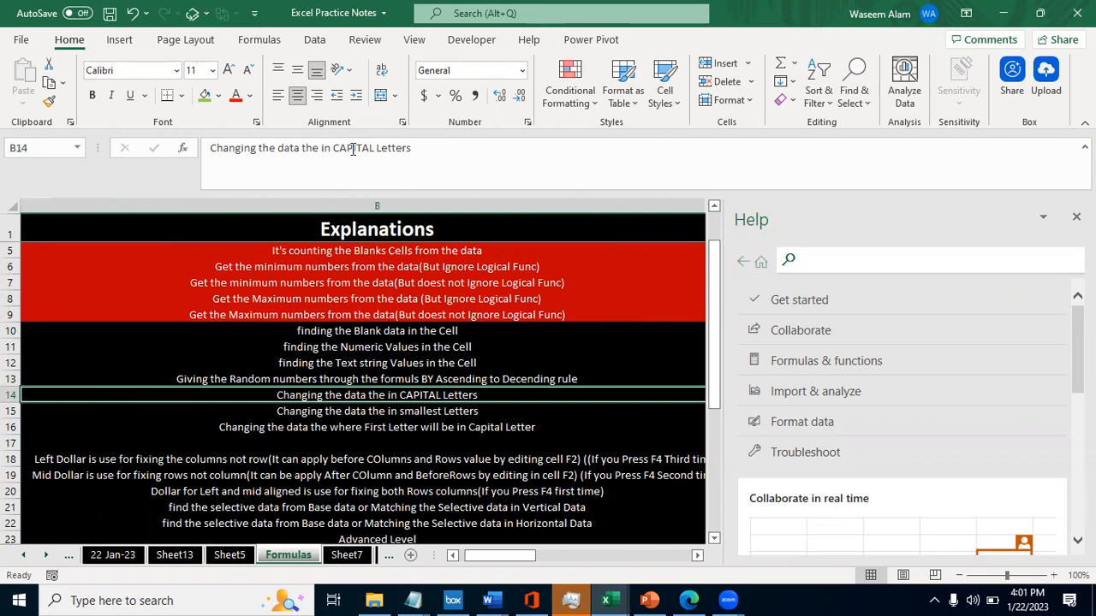
{"action": "key", "text": "Left"}
{"action": "key", "text": "Down"}
{"action": "key", "text": "Right"}
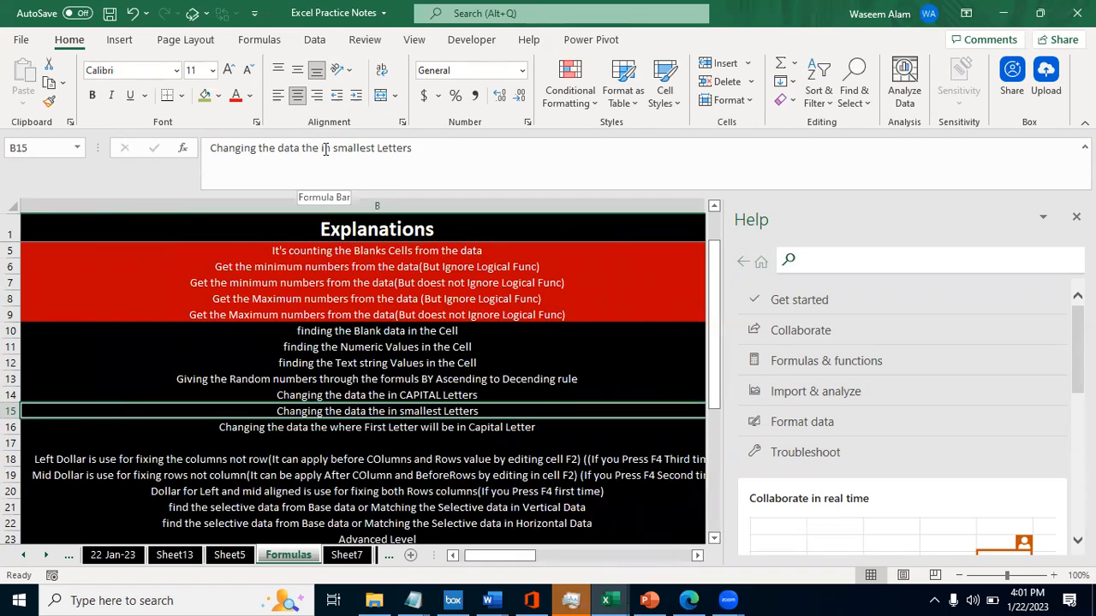
{"action": "key", "text": "Left"}
{"action": "key", "text": "Down"}
{"action": "key", "text": "Right"}
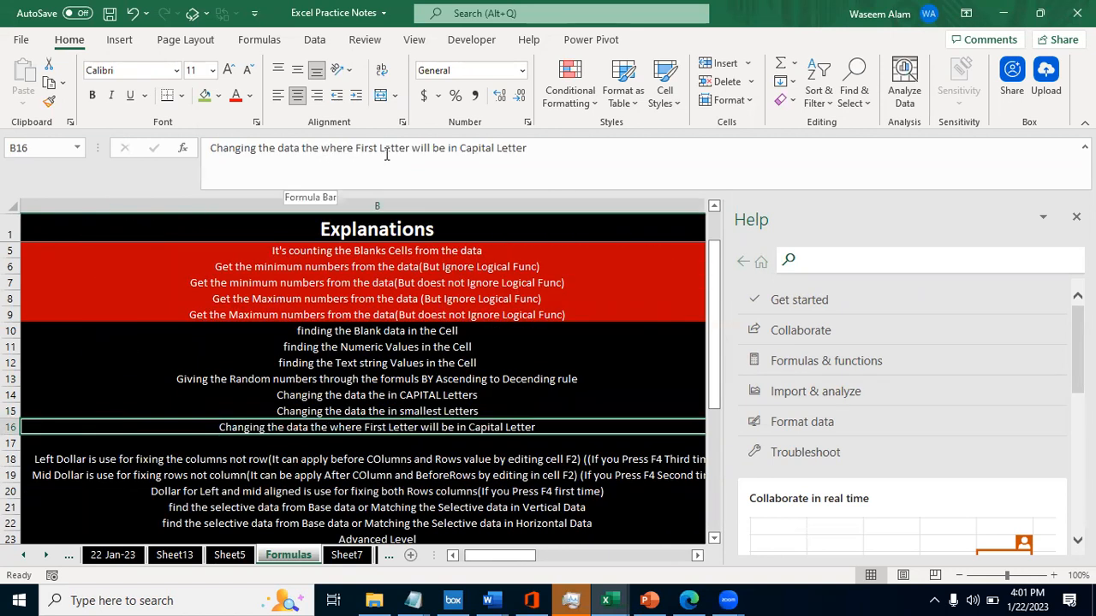
{"action": "key", "text": "Left"}
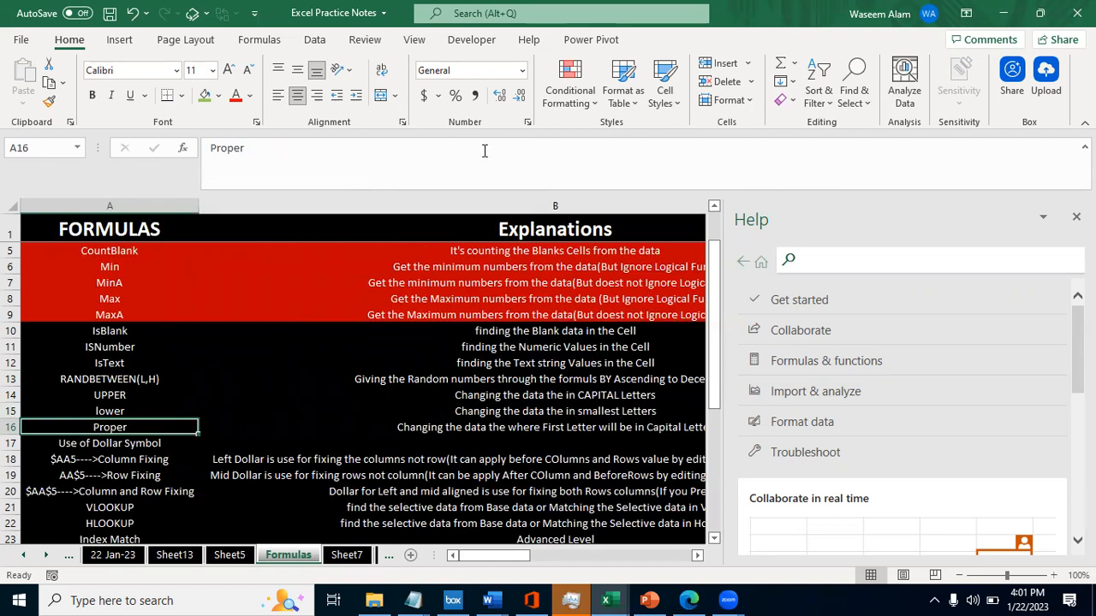
- Return to Sheet5 and enter the headers UPPER, lower and Proper in B1, C1 and D1
{"action": "key", "text": "Up"}
{"action": "key", "text": "Up"}
{"action": "key", "text": "ctrl+Page_Up"}
{"action": "key", "text": "Up"}
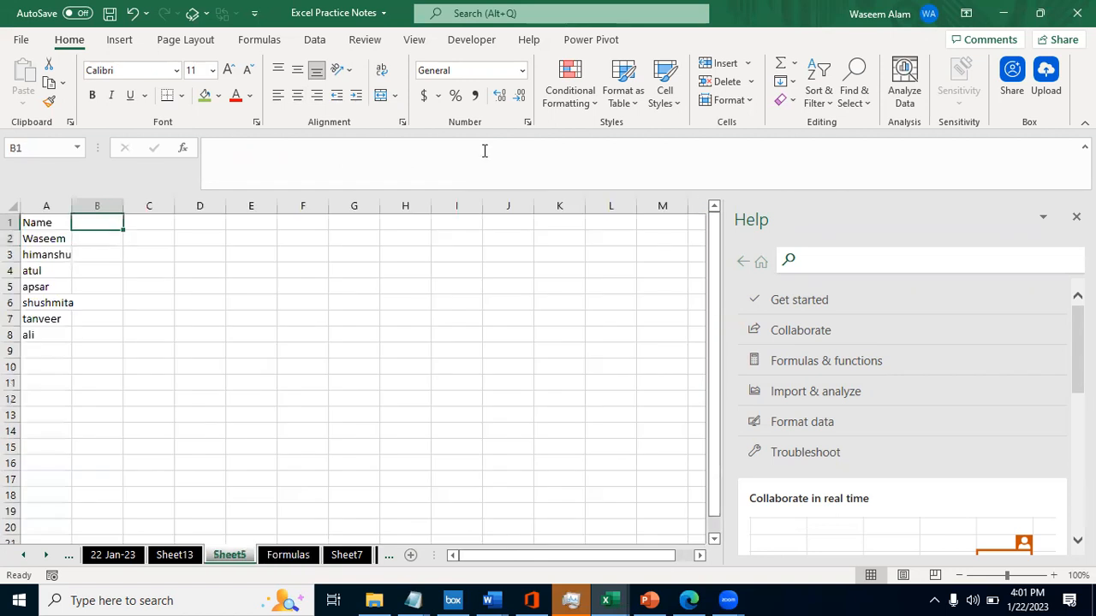
{"action": "type", "text": "Upper"}
{"action": "key", "text": "BackSpace"}
{"action": "key", "text": "BackSpace"}
{"action": "key", "text": "BackSpace"}
{"action": "key", "text": "BackSpace"}
{"action": "type", "text": "PPER"}
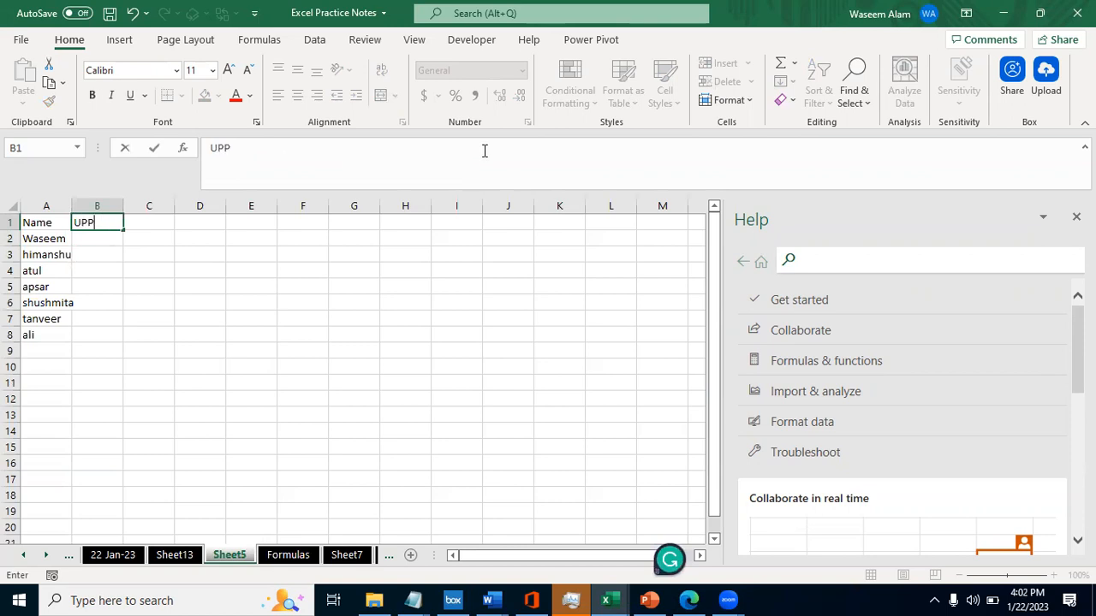
{"action": "key", "text": "Tab"}
{"action": "type", "text": "lower"}
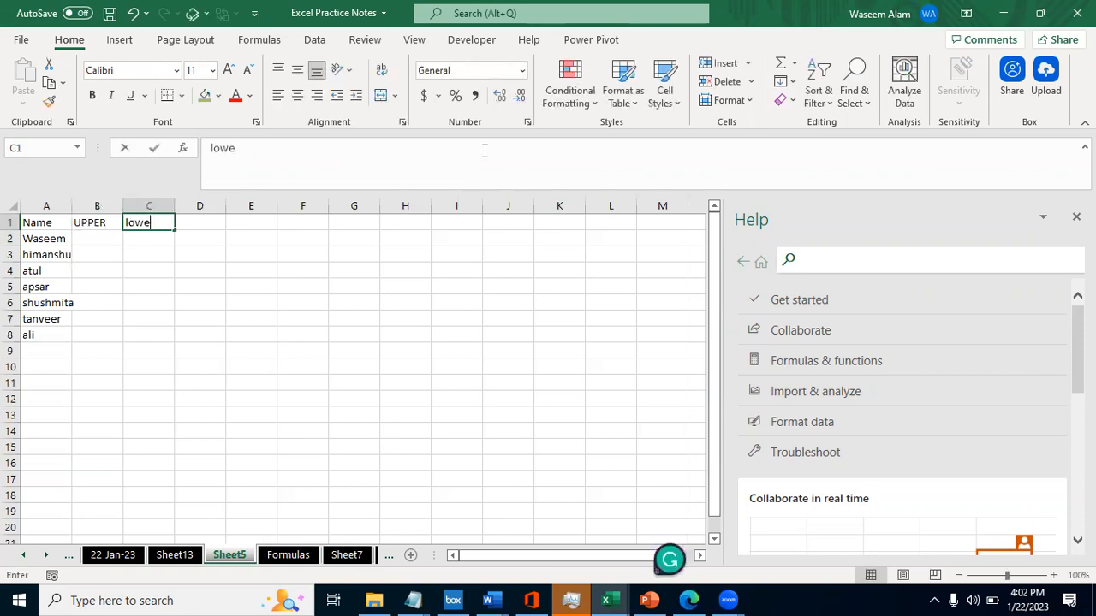
{"action": "key", "text": "Tab"}
{"action": "type", "text": "Proper"}
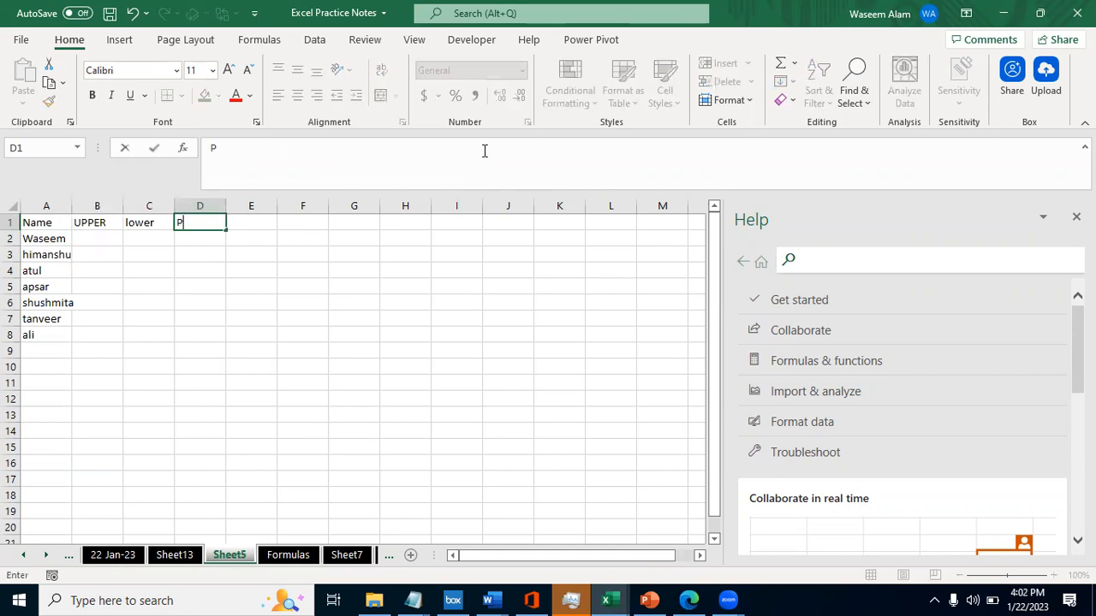
{"action": "key", "text": "Tab"}
- Fill the three new header cells B1 to D1 with grey
{"action": "key", "text": "Down"}
{"action": "key", "text": "Left"}
{"action": "key", "text": "Left"}
{"action": "key", "text": "Left"}
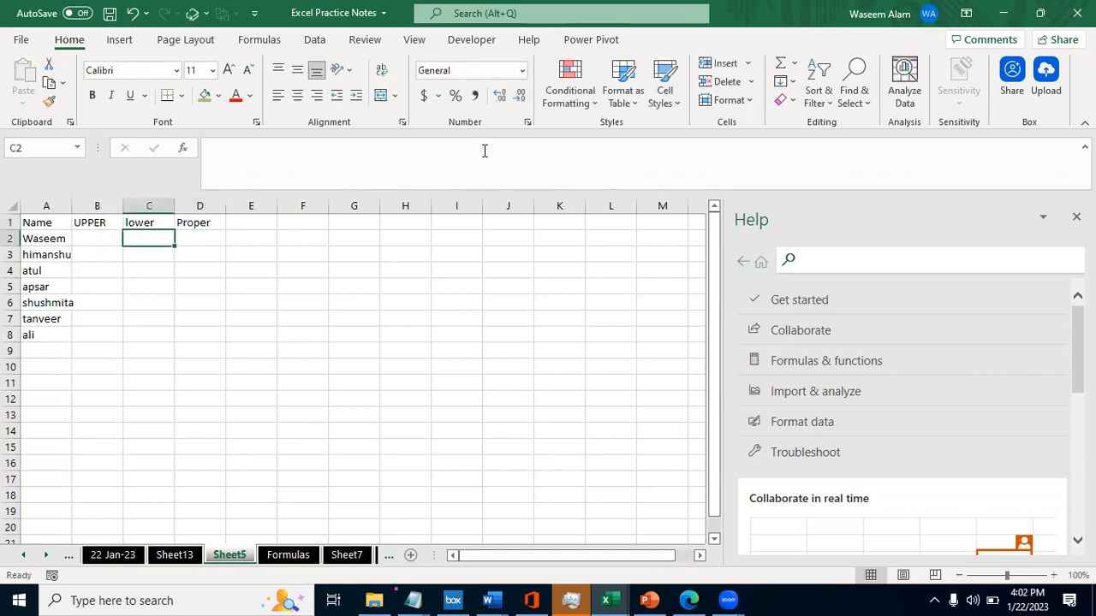
{"action": "key", "text": "Up"}
{"action": "key", "text": "shift+Right"}
{"action": "key", "text": "shift+Right"}
{"action": "key", "text": "alt+h"}
{"action": "key", "text": "h"}
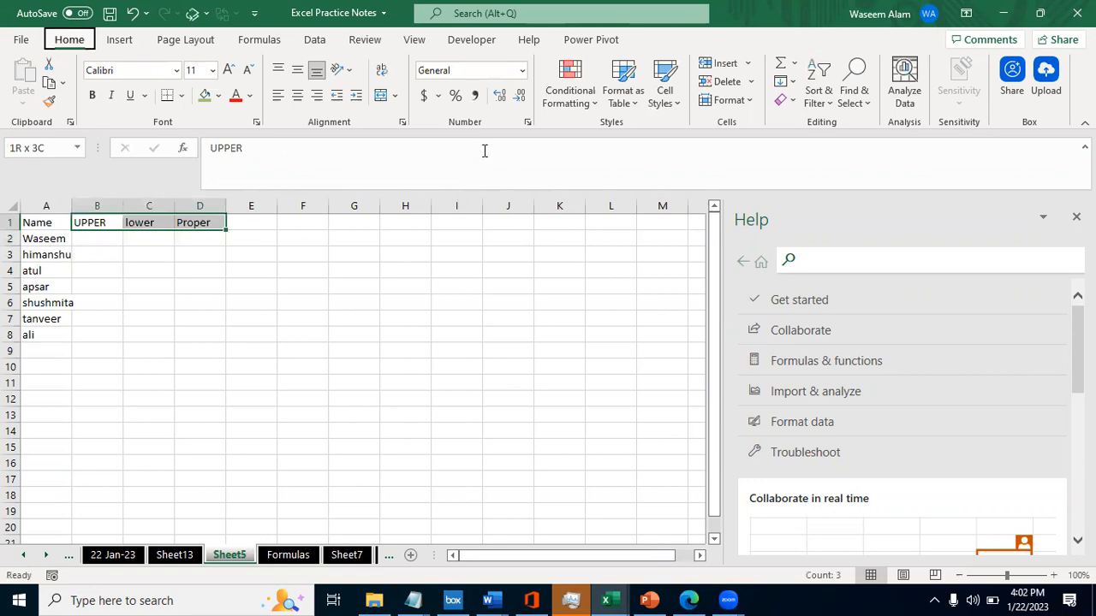
{"action": "key", "text": "Down"}
{"action": "key", "text": "Down"}
- Enter the formula =UPPER(A2) in B2 to capitalise the first name
{"action": "key", "text": "Down"}
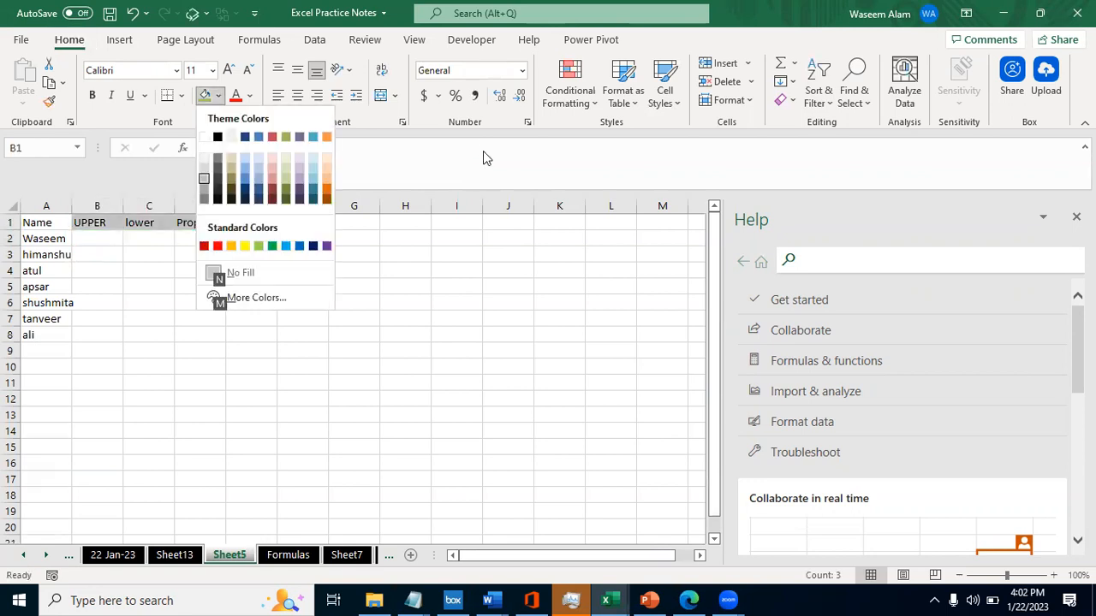
{"action": "key", "text": "Return"}
{"action": "key", "text": "Down"}
{"action": "type", "text": "="}
{"action": "key", "text": "Escape"}
{"action": "type", "text": "=upp"}
{"action": "key", "text": "Tab"}
{"action": "key", "text": "Left"}
{"action": "key", "text": "Return"}
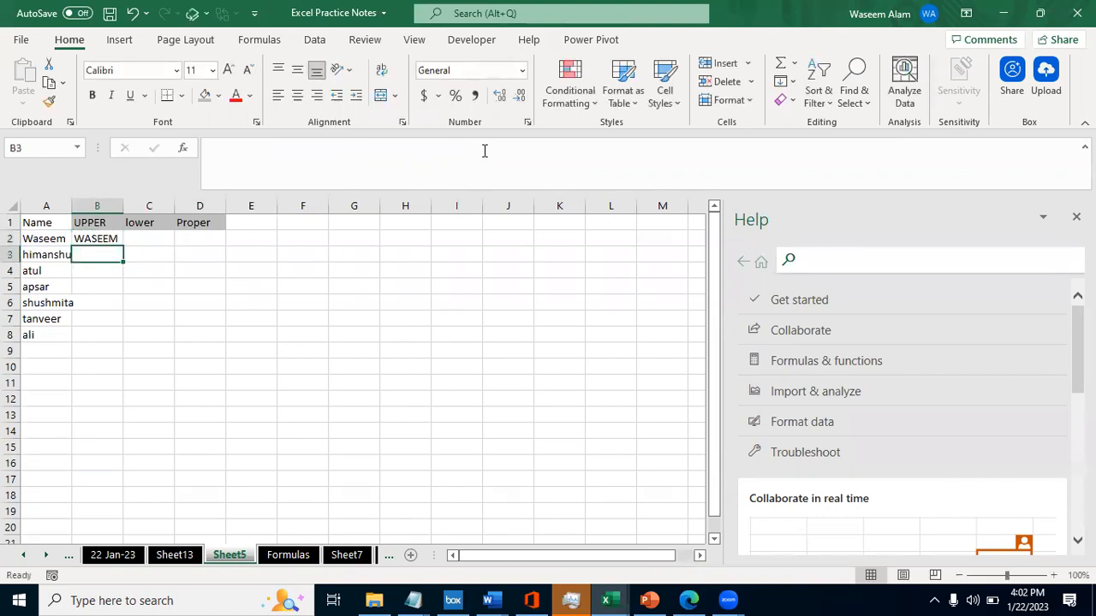
{"action": "key", "text": "Up"}
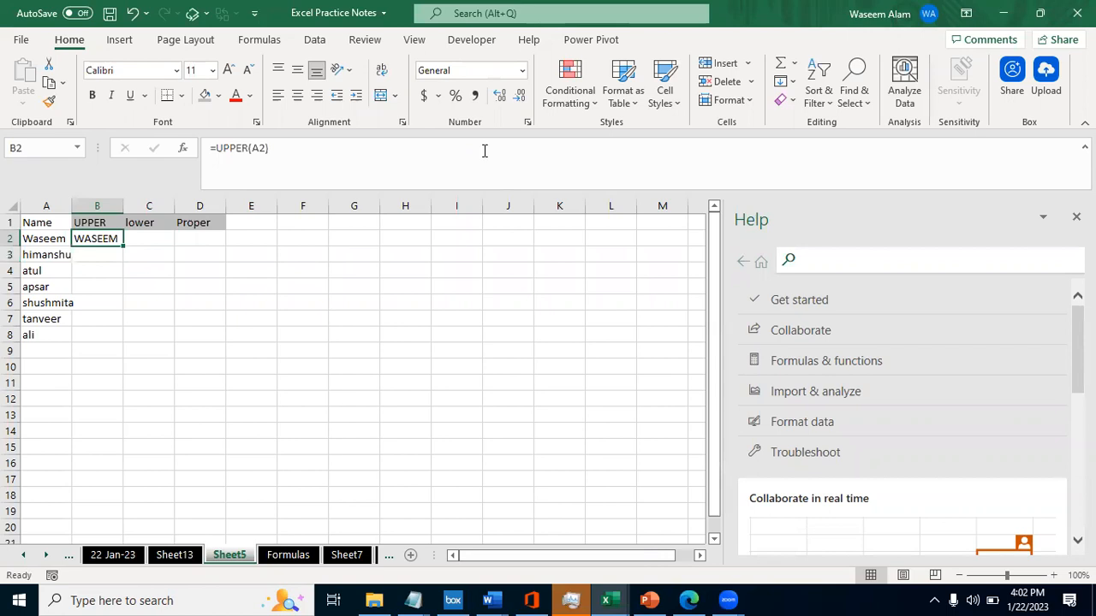
- Fill the UPPER formula from B2 down through B8 for all the names
{"action": "key", "text": "Left"}
{"action": "key", "text": "ctrl+Down"}
{"action": "key", "text": "Right"}
{"action": "key", "text": "ctrl+shift+Up"}
{"action": "key", "text": "ctrl+d"}
{"action": "key", "text": "Up"}
{"action": "key", "text": "Up"}
- Compare the UPPER formulas in B2 and B3 with the original names in column A
{"action": "key", "text": "Up"}
{"action": "key", "text": "ctrl+Up"}
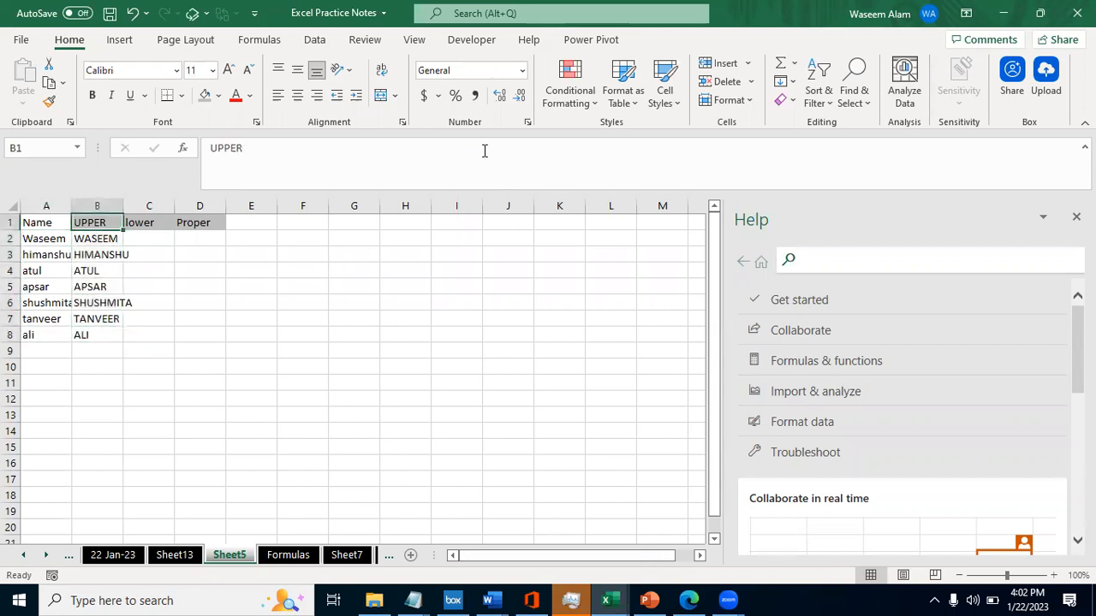
- AutoFit the width of column B to the uppercase names in B2 to B8
{"action": "key", "text": "Down"}
{"action": "key", "text": "ctrl+shift+Down"}
{"action": "key", "text": "alt"}
{"action": "key", "text": "h"}
{"action": "key", "text": "o"}
{"action": "key", "text": "i"}
{"action": "key", "text": "Left"}
{"action": "key", "text": "Right"}
{"action": "key", "text": "Down"}
{"action": "key", "text": "Up"}
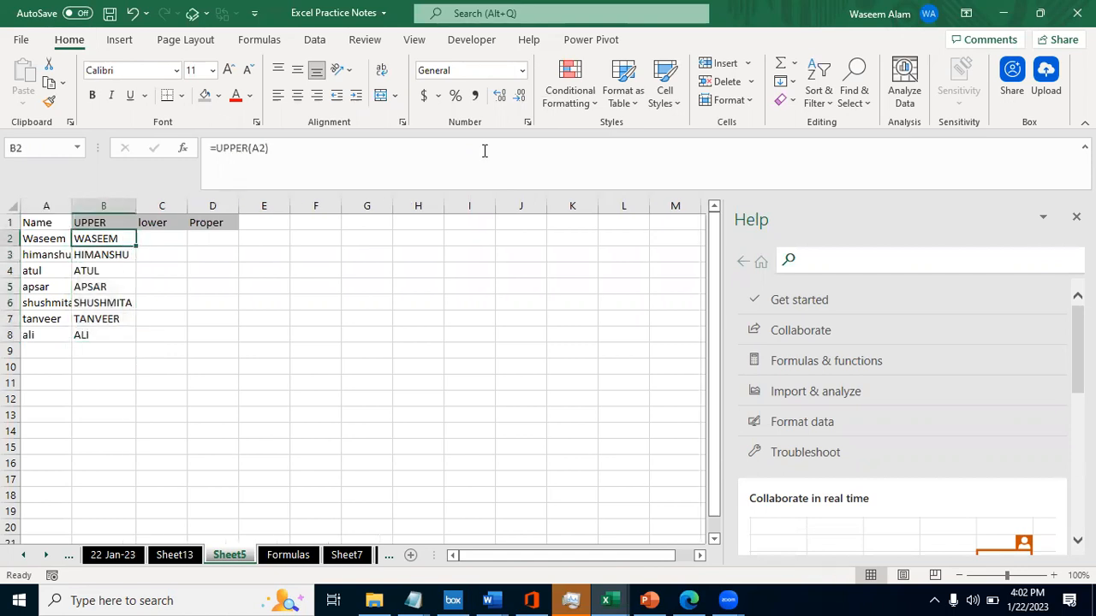
{"action": "key", "text": "Left"}
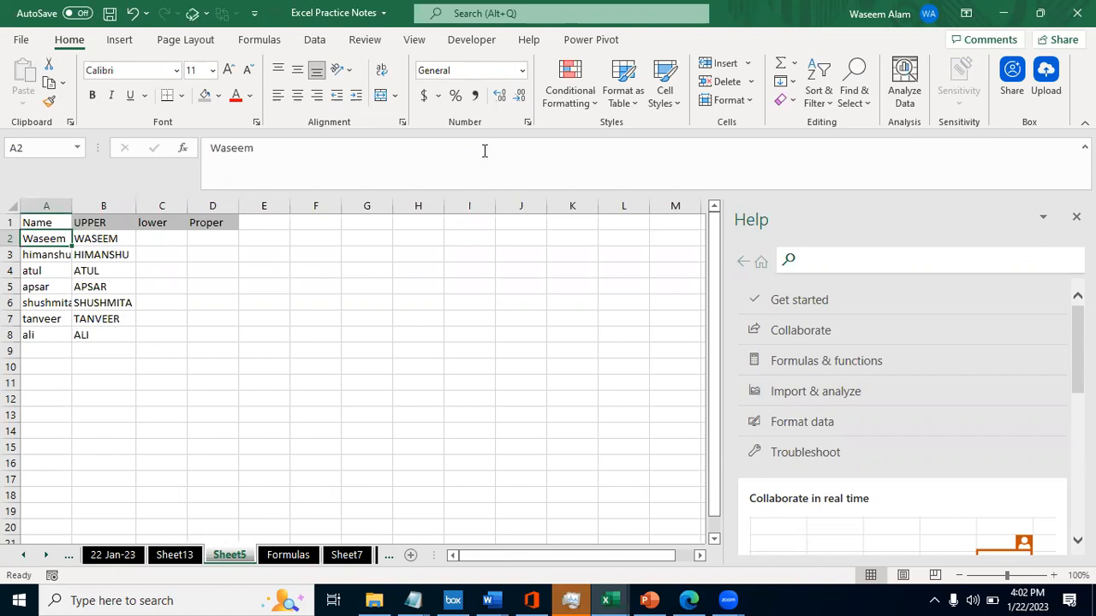
{"action": "key", "text": "Right"}
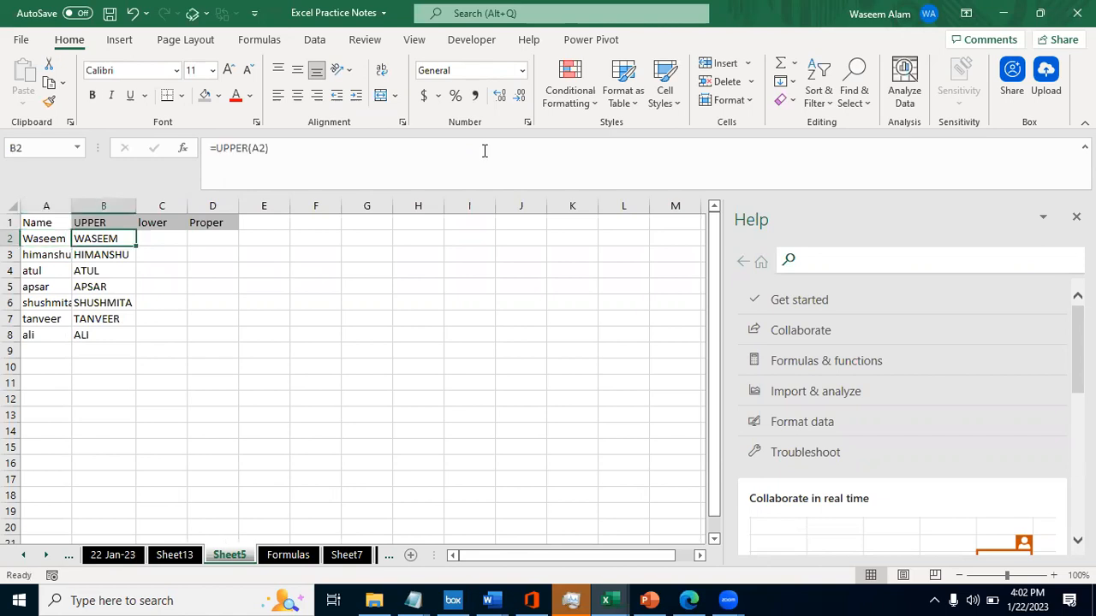
{"action": "key", "text": "Down"}
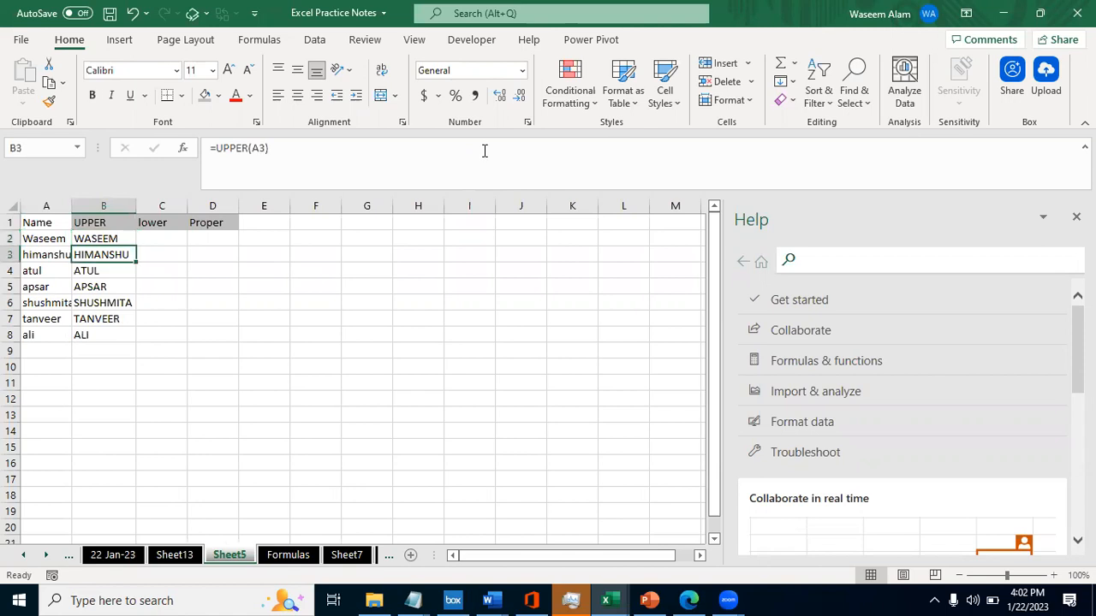
- Compare the first original name in A2 with its UPPER formula in B2
{"action": "key", "text": "Up"}
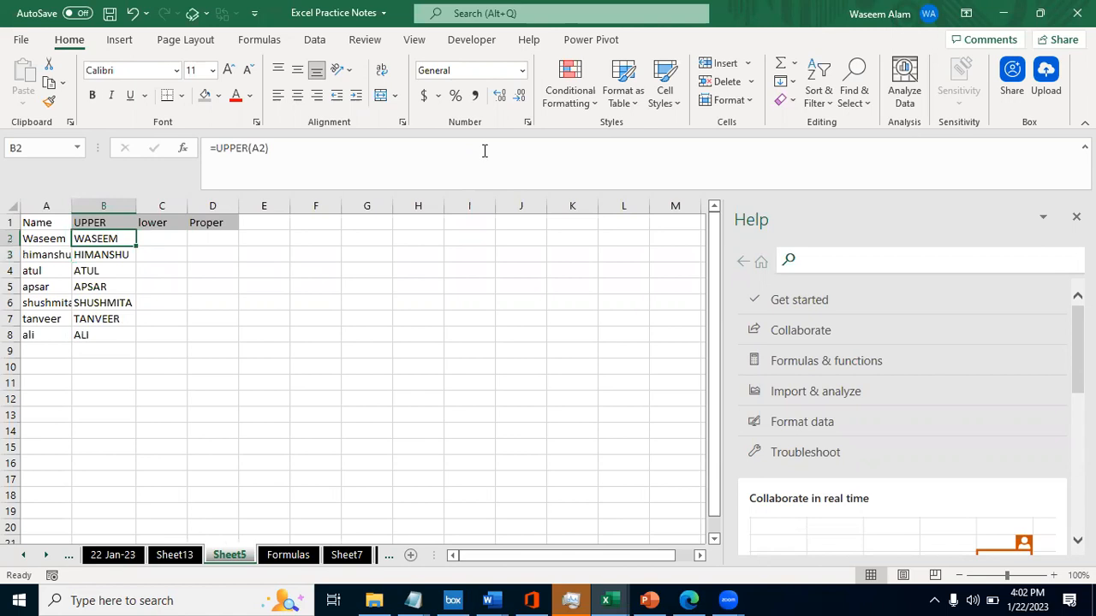
{"action": "key", "text": "Left"}
{"action": "key", "text": "Right"}
{"action": "key", "text": "Left"}
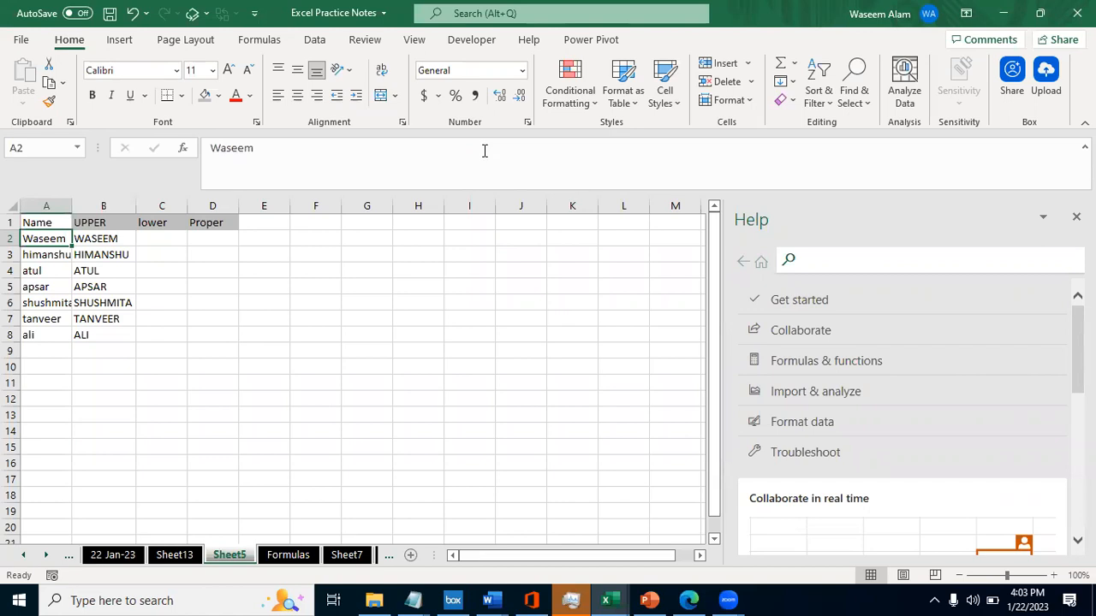
{"action": "key", "text": "Right"}
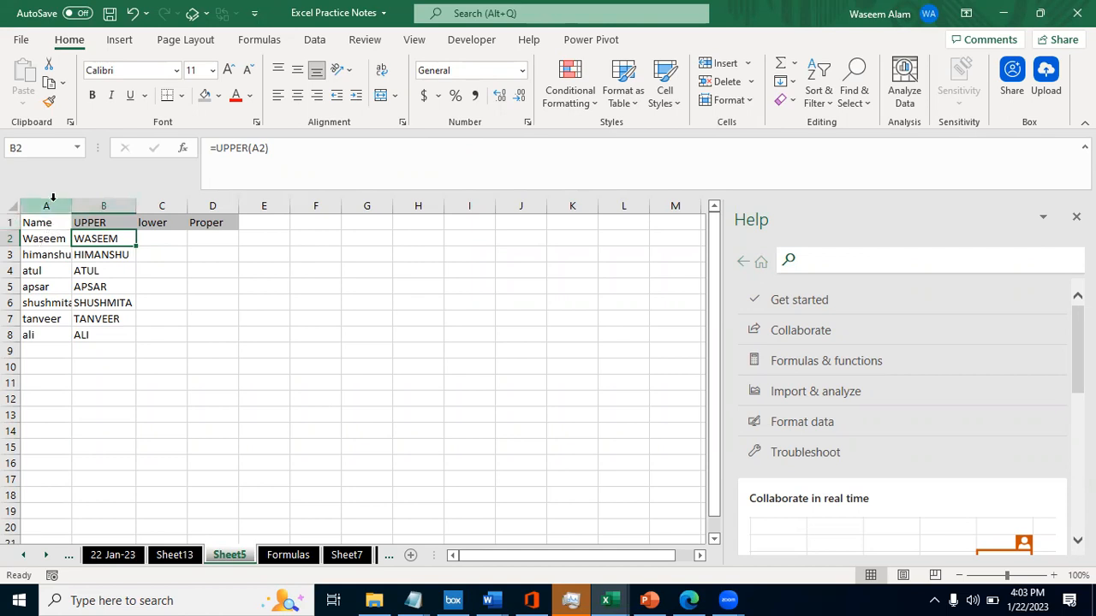
{"action": "left_click", "coordinate": [41, 239]}
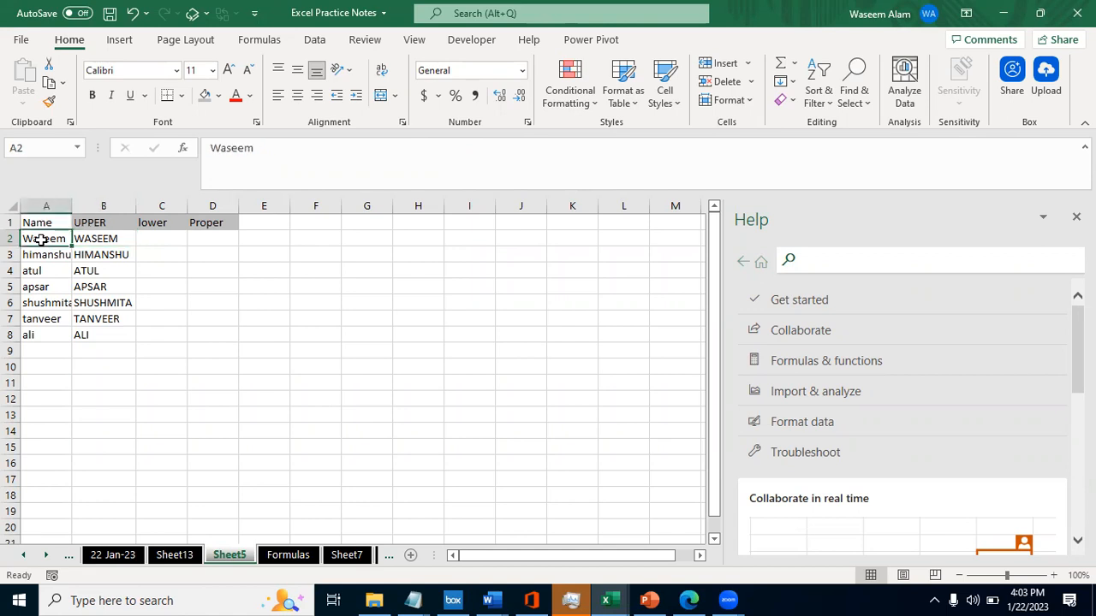
- Select the empty block F3:K7 starting from F3, and collapse the selection back to F3
{"action": "key", "text": "Right"}
{"action": "key", "text": "Right"}
{"action": "key", "text": "Down"}
{"action": "key", "text": "Right"}
{"action": "key", "text": "Right"}
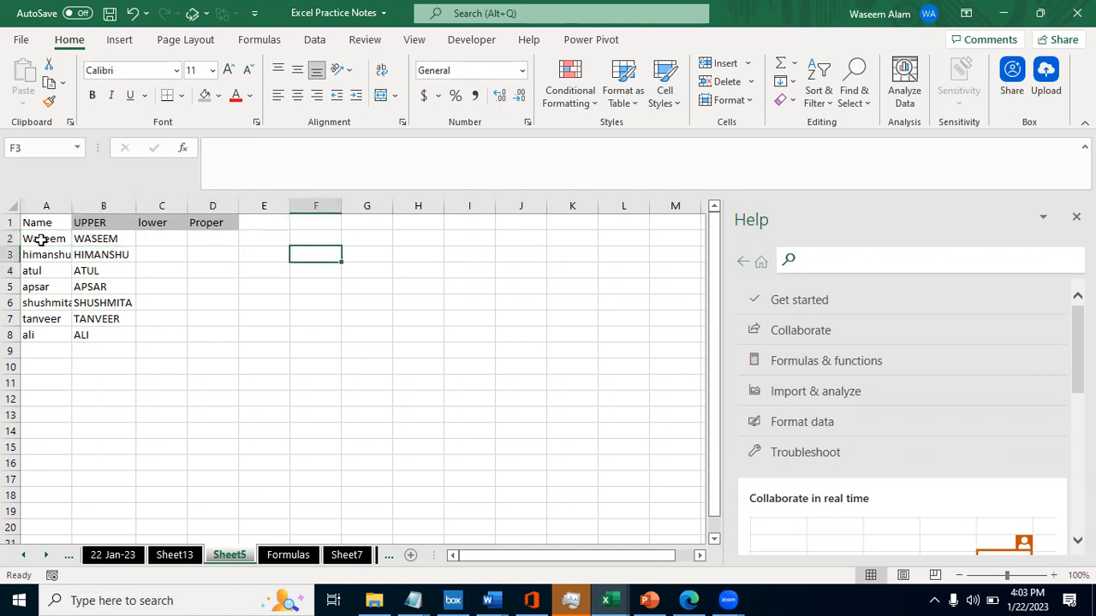
{"action": "key", "text": "shift+Right"}
{"action": "key", "text": "shift+Right"}
{"action": "key", "text": "shift+Down"}
{"action": "key", "text": "shift+Right"}
{"action": "key", "text": "shift+Down"}
{"action": "key", "text": "shift+Down"}
{"action": "key", "text": "shift+Down"}
{"action": "key", "text": "shift+Right"}
{"action": "key", "text": "shift+Right"}
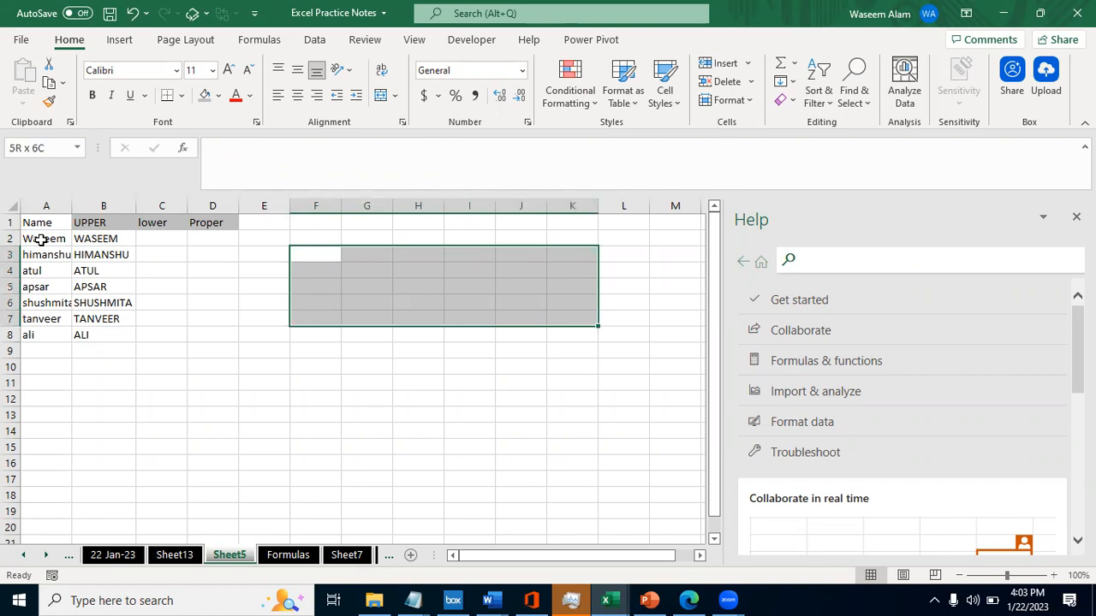
{"action": "key", "text": "shift+BackSpace"}
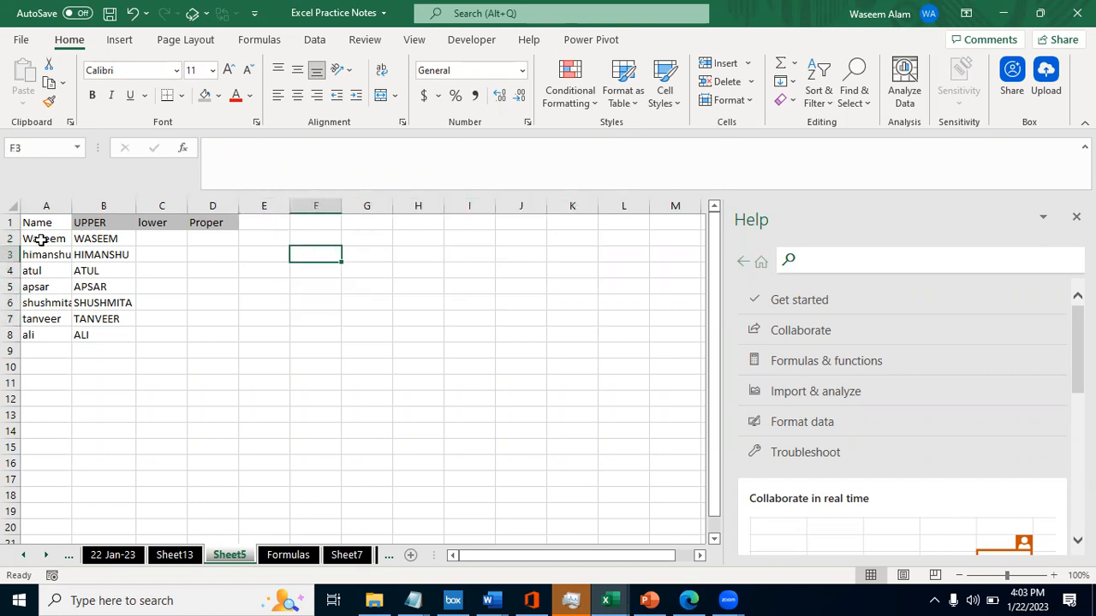
- Select the whole of column F, and extend a cell selection from F3 down to F10
{"action": "key", "text": "ctrl+space"}
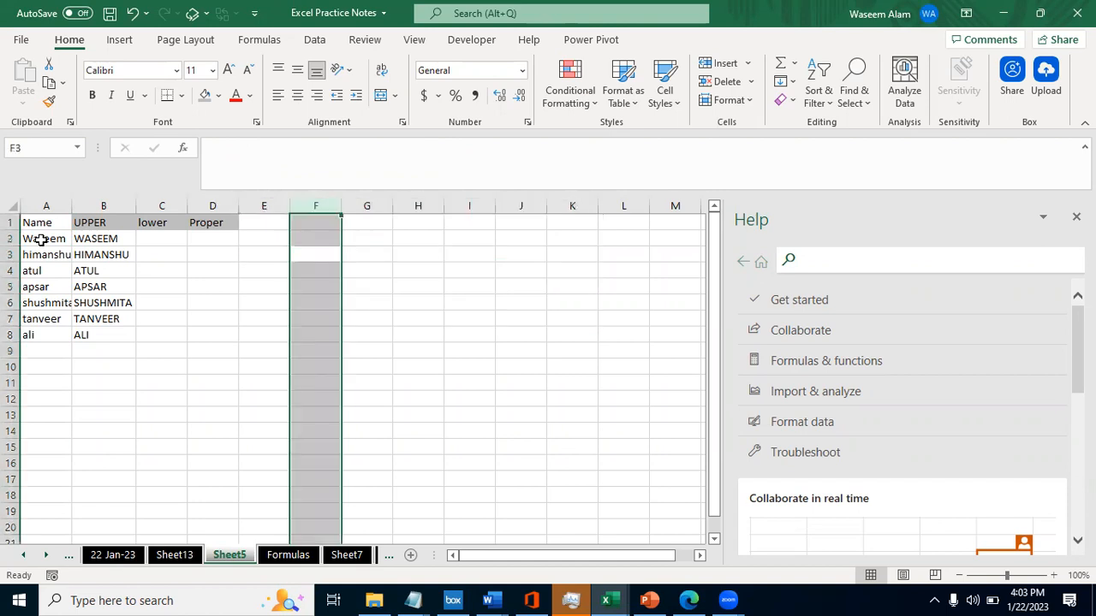
{"action": "left_click", "coordinate": [314, 201]}
{"action": "key", "text": "Down"}
{"action": "key", "text": "Down"}
{"action": "key", "text": "shift+Down"}
{"action": "key", "text": "shift+Down"}
{"action": "key", "text": "shift+Down"}
{"action": "key", "text": "shift+Down"}
{"action": "key", "text": "shift+Down"}
{"action": "key", "text": "shift+Down"}
{"action": "key", "text": "shift+Down"}
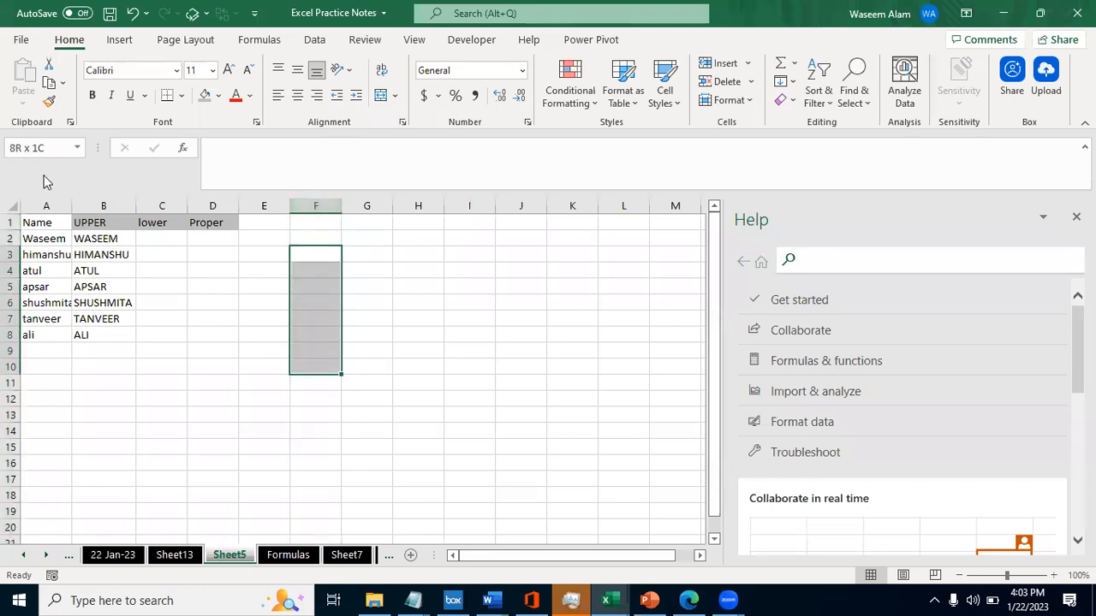
- Select the cells from F3 down to F11 again, starting at F3
{"action": "key", "text": "shift+space"}
{"action": "key", "text": "Down"}
{"action": "key", "text": "Up"}
{"action": "key", "text": "shift+Down"}
{"action": "key", "text": "shift+Down"}
{"action": "key", "text": "shift+Down"}
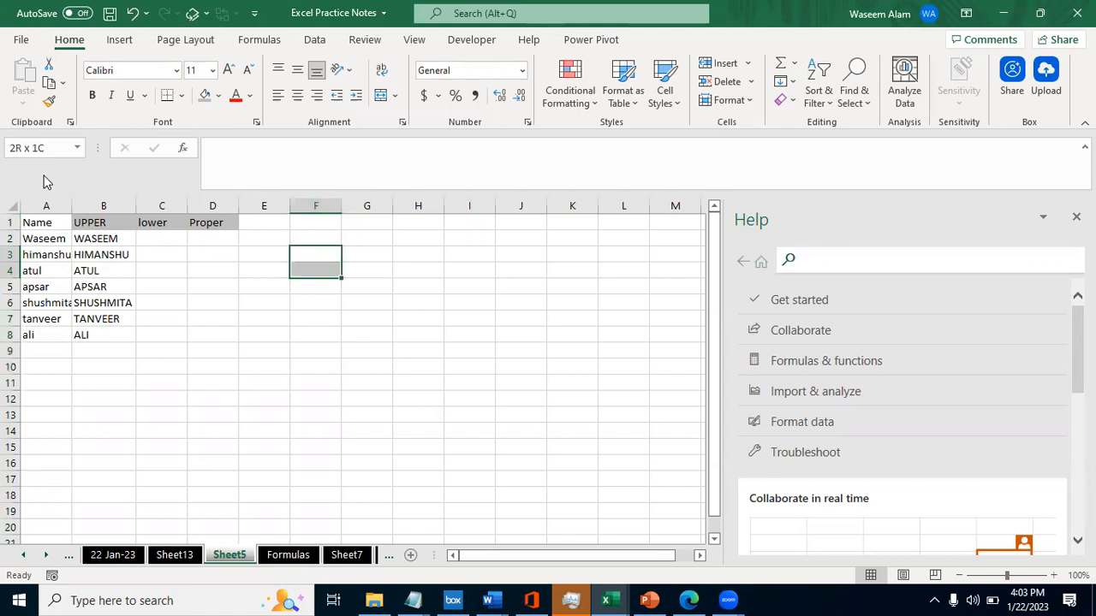
{"action": "key", "text": "shift+Down"}
{"action": "key", "text": "shift+Down"}
{"action": "key", "text": "shift+Down"}
{"action": "key", "text": "shift+Down"}
{"action": "key", "text": "shift+Down"}
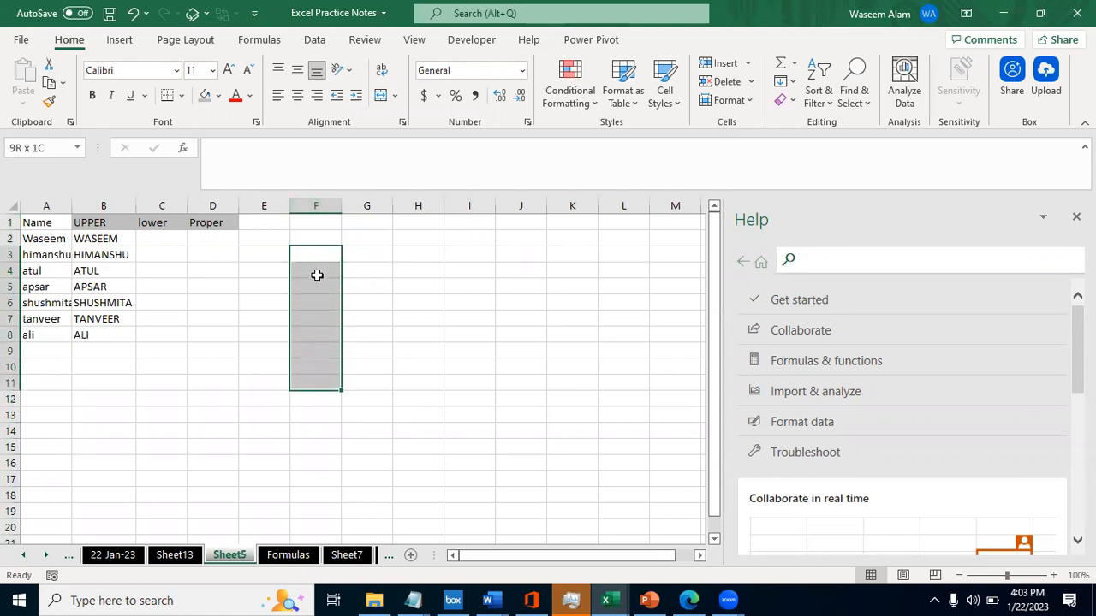
- Select E4:H4 across row 4, and return the selection to E4 alone
{"action": "left_click", "coordinate": [270, 279]}
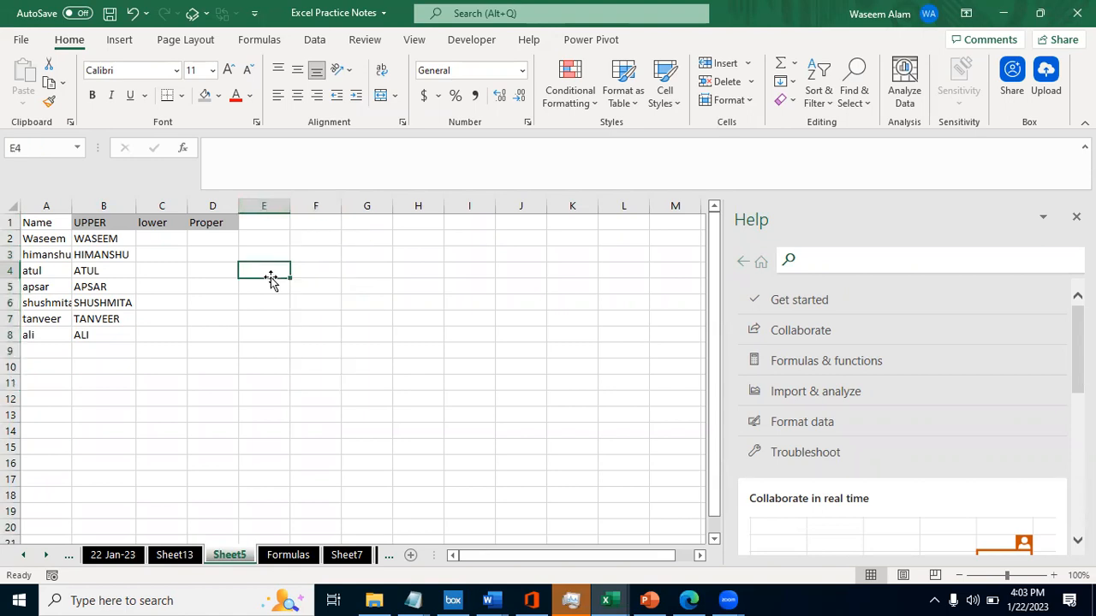
{"action": "key", "text": "shift+Right"}
{"action": "key", "text": "shift+Right"}
{"action": "key", "text": "shift+Right"}
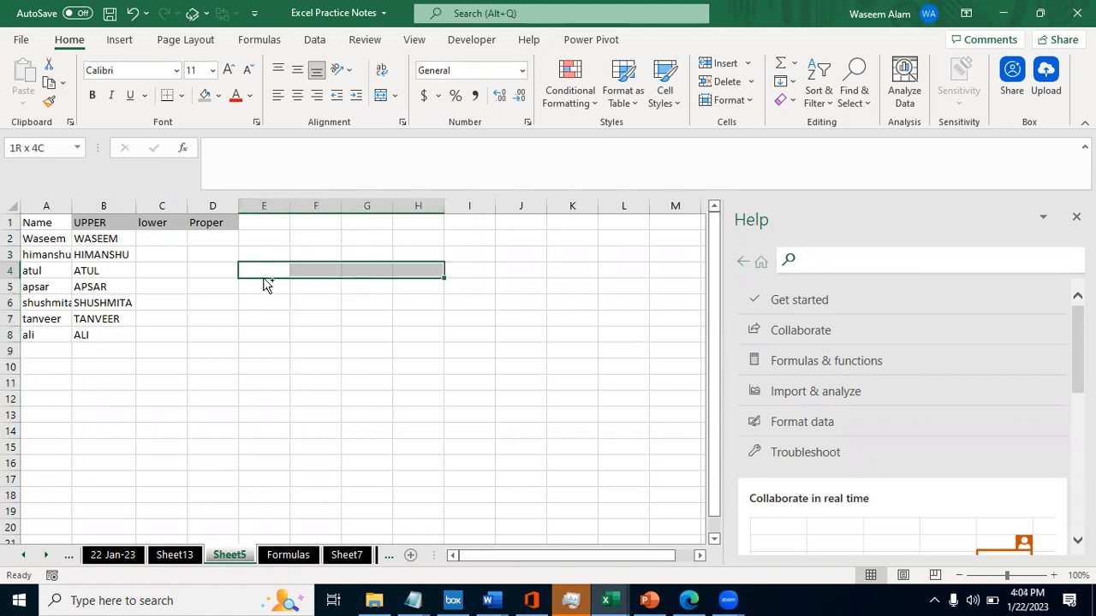
{"action": "left_click", "coordinate": [281, 292], "text": "ctrl"}
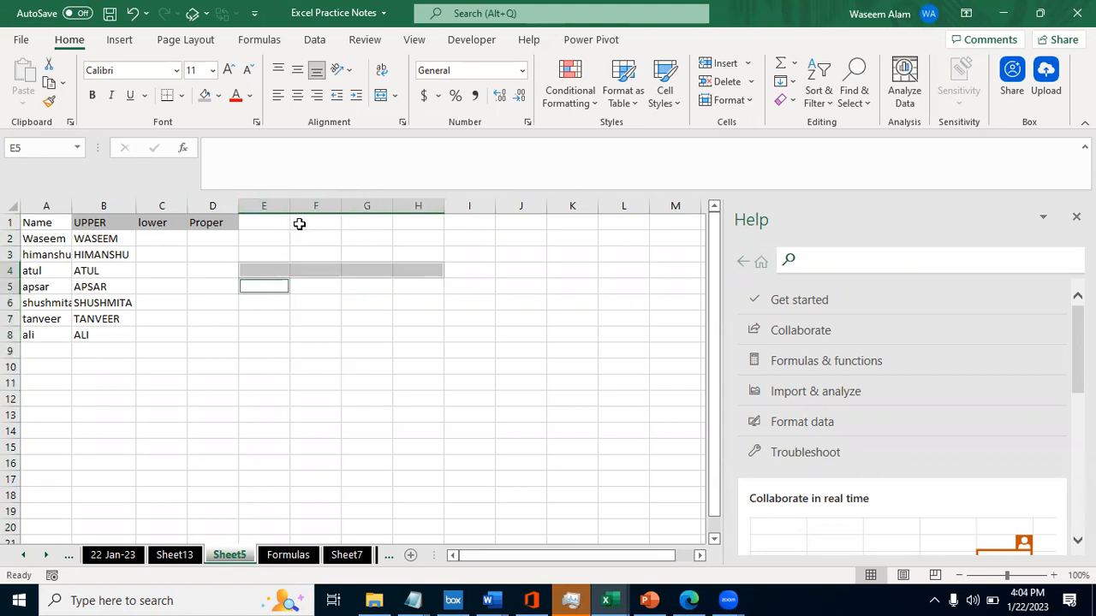
{"action": "left_click", "coordinate": [249, 267]}
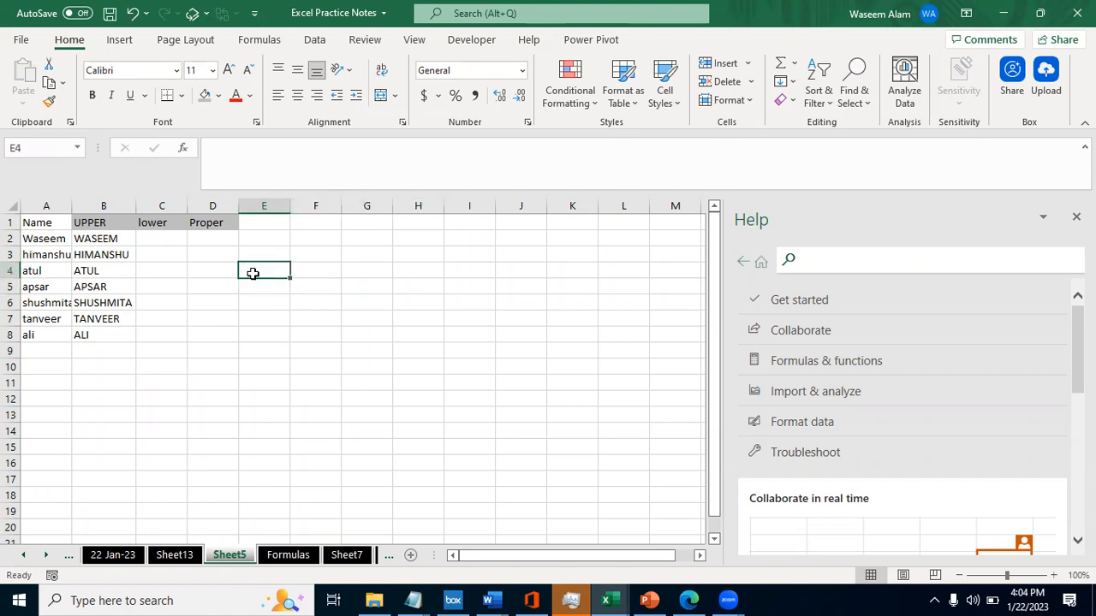
- Examine the text argument of the UPPER formula in B2 in edit mode, leaving the formula as it is
{"action": "key", "text": "Left"}
{"action": "key", "text": "Left"}
{"action": "key", "text": "Left"}
{"action": "key", "text": "Up"}
{"action": "key", "text": "Up"}
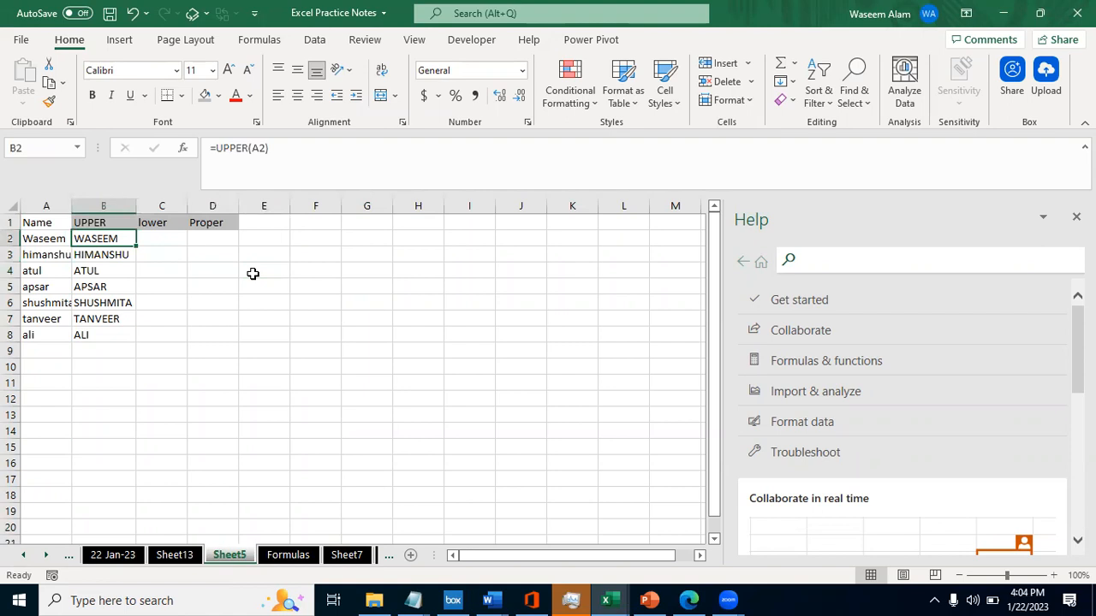
{"action": "key", "text": "F2"}
{"action": "key", "text": "Right"}
{"action": "key", "text": "Right"}
{"action": "key", "text": "Left"}
{"action": "key", "text": "Left"}
{"action": "key", "text": "Right"}
{"action": "key", "text": "Right"}
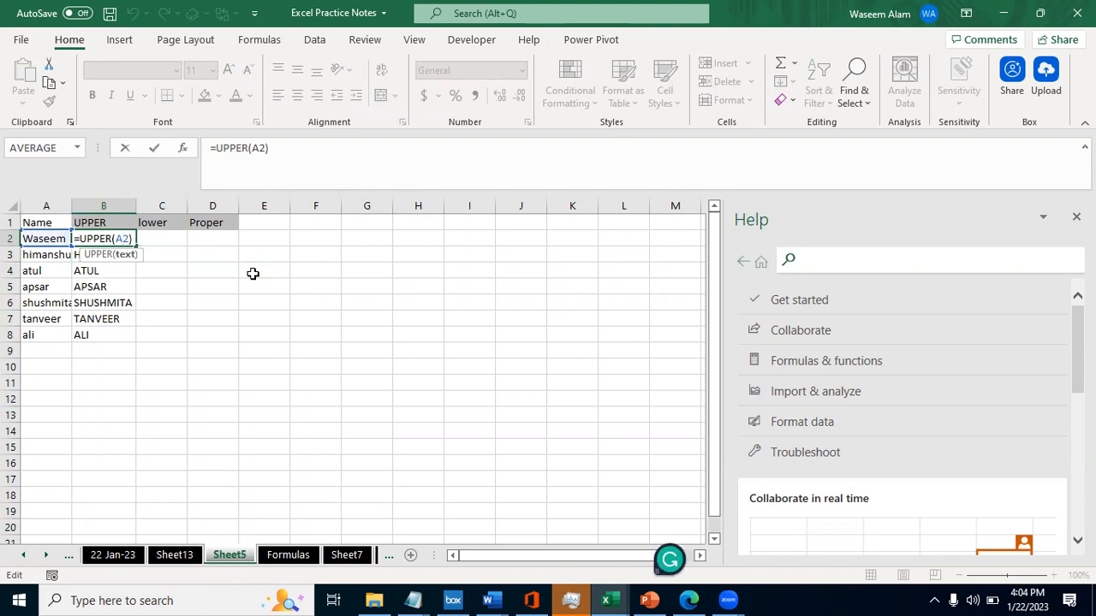
{"action": "key", "text": "Left"}
{"action": "key", "text": "Return"}
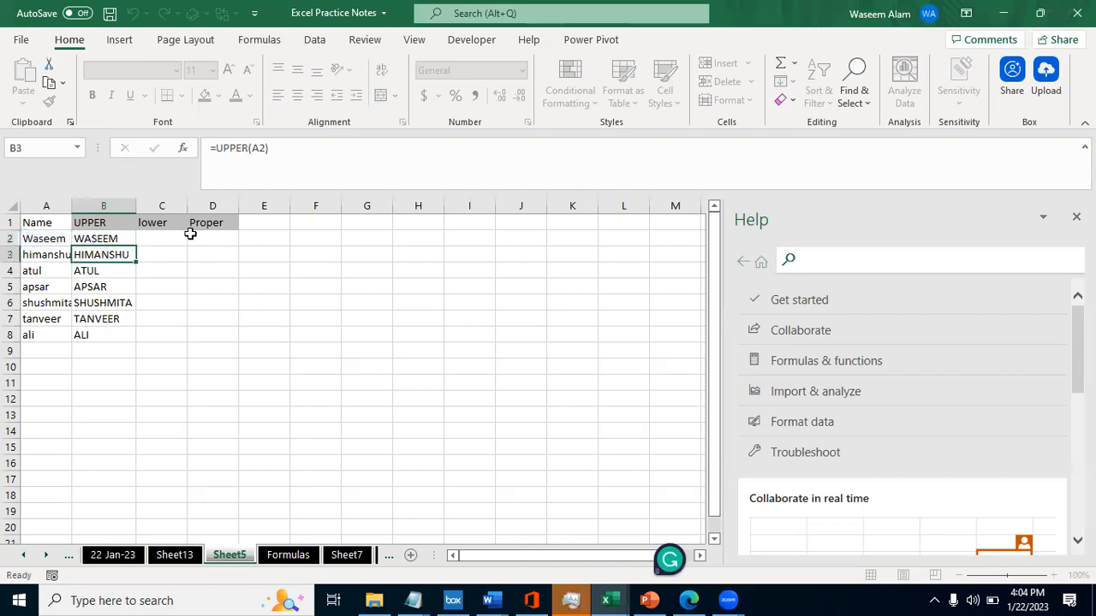
- Compare the original names in A2 to A4 with the UPPER formulas beside them in column B
{"action": "key", "text": "Up"}
{"action": "key", "text": "Left"}
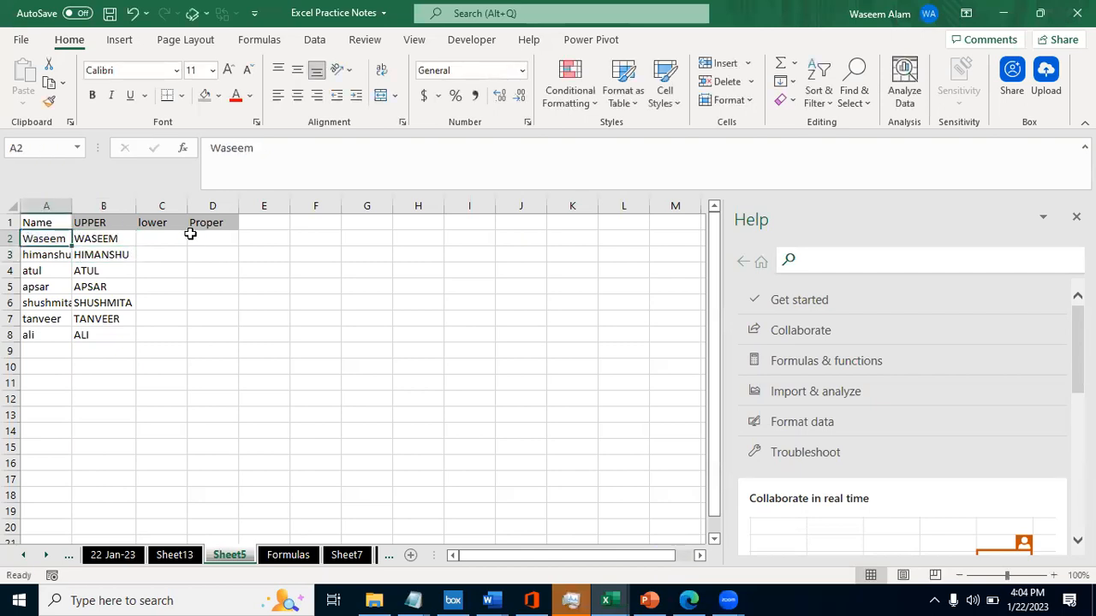
{"action": "key", "text": "Right"}
{"action": "key", "text": "Down"}
{"action": "key", "text": "Down"}
{"action": "key", "text": "Down"}
{"action": "key", "text": "Down"}
{"action": "key", "text": "Down"}
{"action": "key", "text": "Down"}
{"action": "key", "text": "Down"}
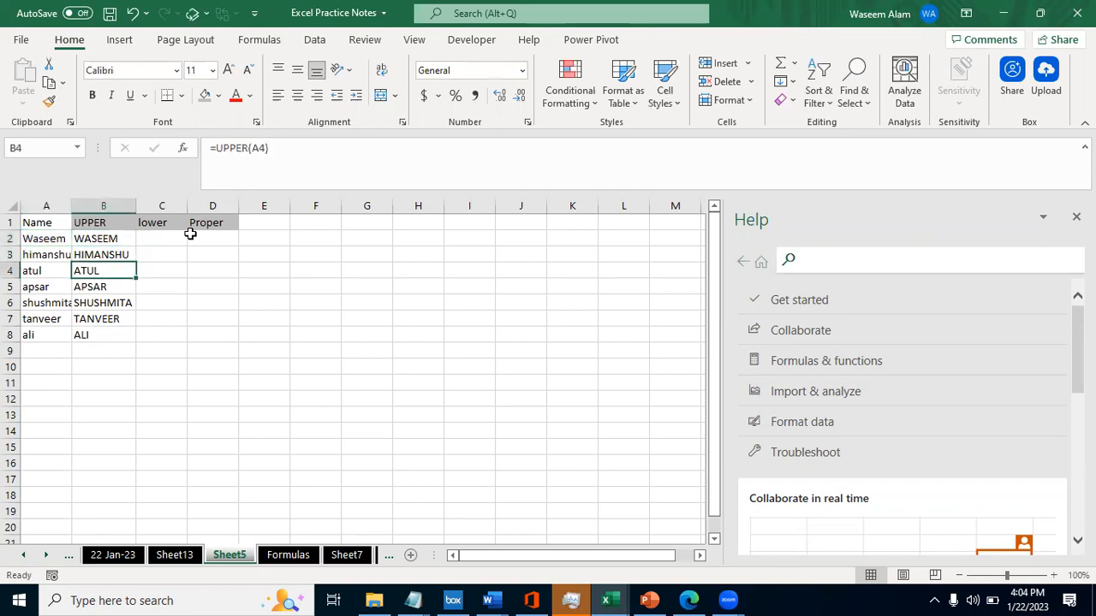
{"action": "key", "text": "Left"}
{"action": "key", "text": "Up"}
{"action": "key", "text": "Up"}
{"action": "key", "text": "Up"}
{"action": "key", "text": "Up"}
{"action": "key", "text": "Up"}
{"action": "key", "text": "Up"}
{"action": "key", "text": "Up"}
{"action": "key", "text": "Up"}
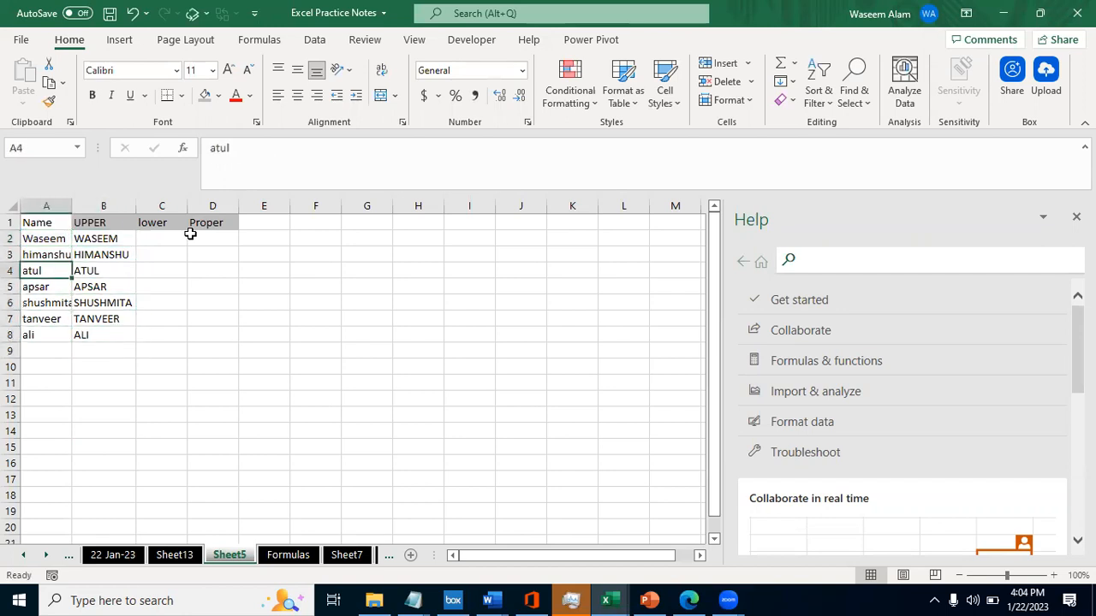
{"action": "key", "text": "Right"}
{"action": "key", "text": "Down"}
{"action": "key", "text": "Left"}
{"action": "key", "text": "Down"}
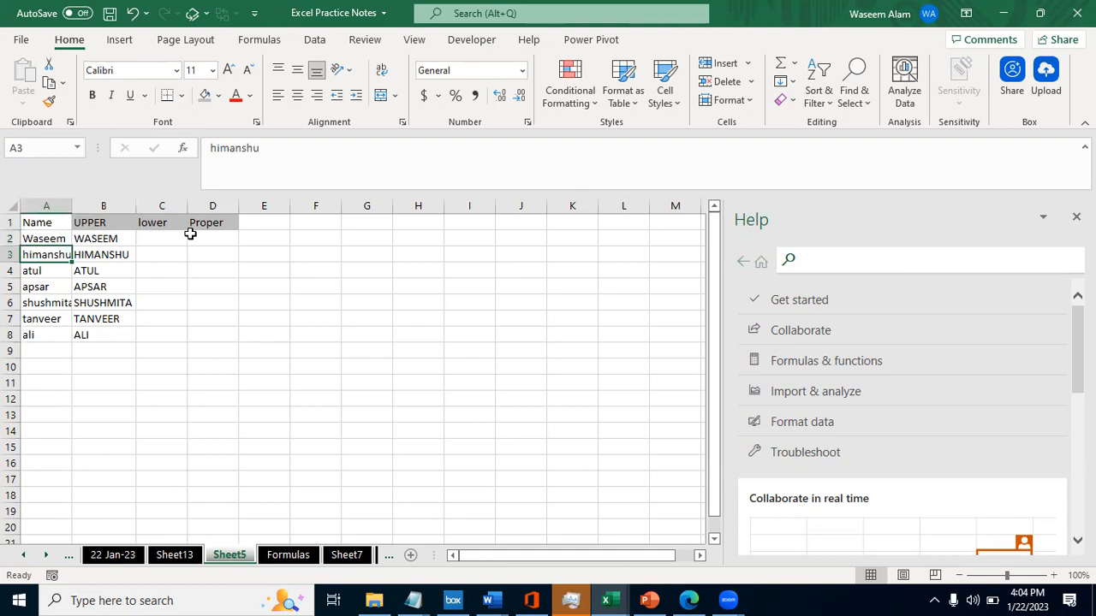
- Enter the formula =LOWER(A2) in C2 to convert the first name to lowercase
{"action": "key", "text": "Up"}
{"action": "key", "text": "Right"}
{"action": "key", "text": "Right"}
{"action": "type", "text": "=o"}
{"action": "key", "text": "BackSpace"}
{"action": "type", "text": "low"}
{"action": "key", "text": "Tab"}
{"action": "key", "text": "Left"}
{"action": "key", "text": "Left"}
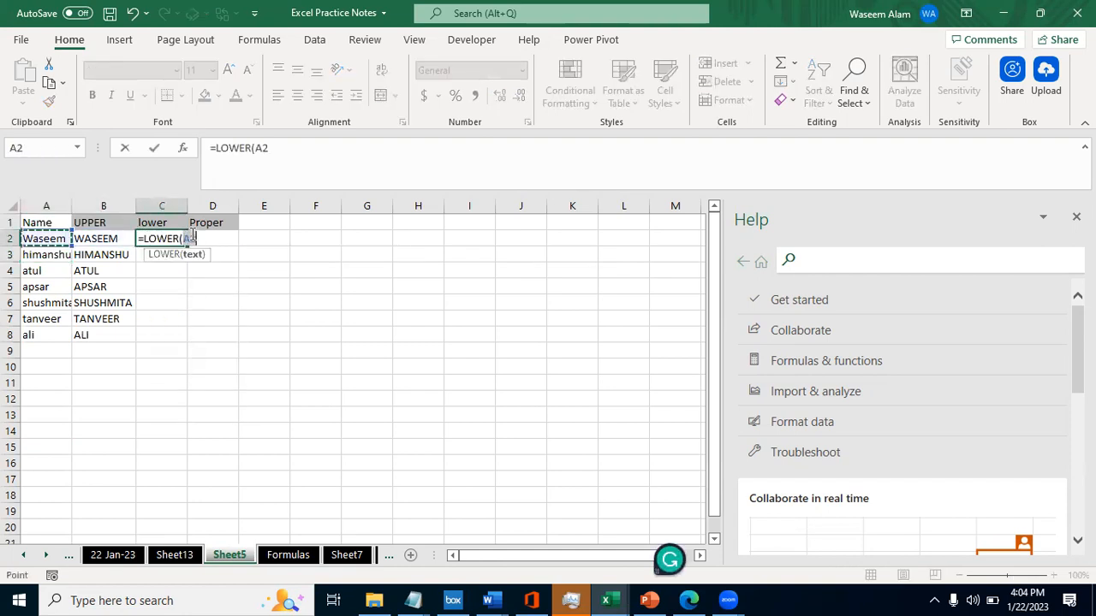
{"action": "key", "text": "Return"}
- Fill the LOWER formula from C2 down through C8 for all the names
{"action": "key", "text": "Left"}
{"action": "key", "text": "ctrl+Down"}
{"action": "key", "text": "Right"}
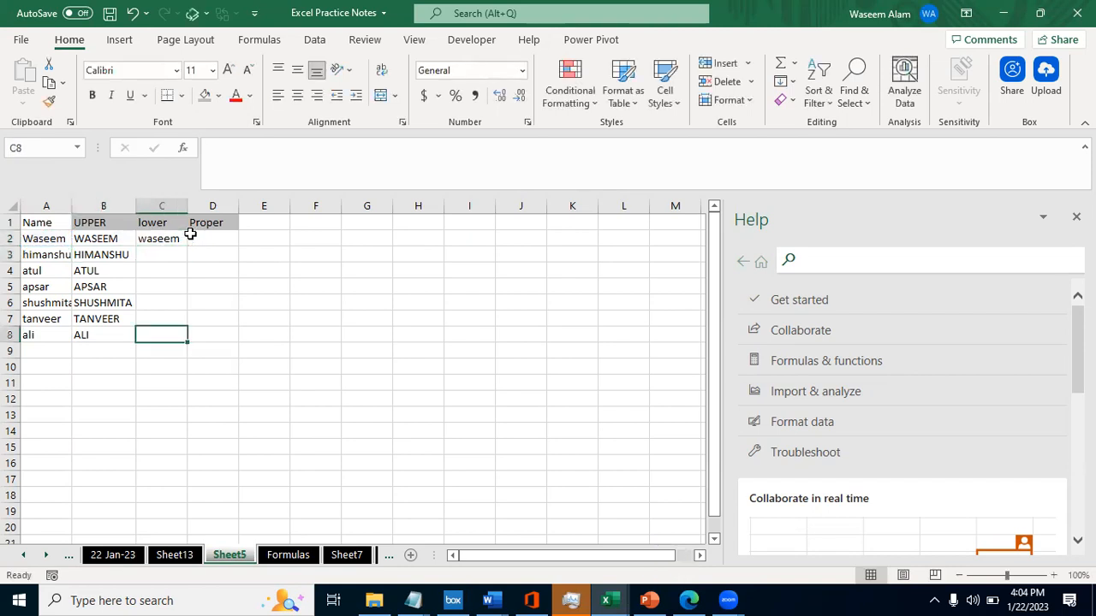
{"action": "key", "text": "ctrl+shift+Up"}
{"action": "key", "text": "ctrl+d"}
{"action": "key", "text": "Up"}
{"action": "key", "text": "Up"}
{"action": "key", "text": "Up"}
{"action": "key", "text": "Up"}
{"action": "key", "text": "Up"}
{"action": "key", "text": "Up"}
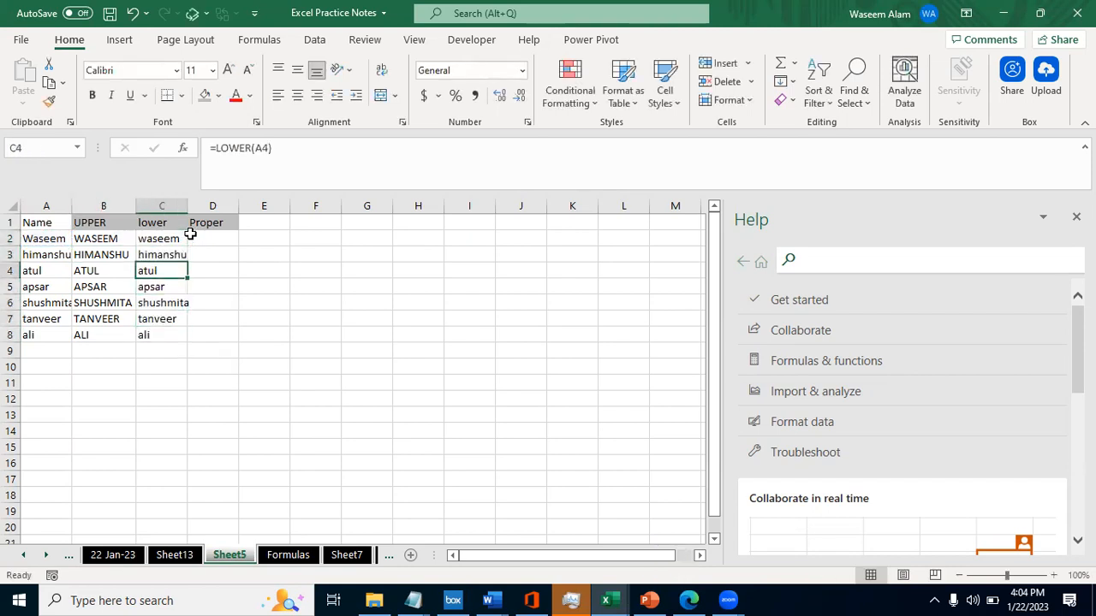
- Change the formula in C2 to =LOWER(B2) so that it refers to the uppercase name
{"action": "key", "text": "Down"}
{"action": "key", "text": "Left"}
{"action": "key", "text": "Left"}
{"action": "key", "text": "Right"}
{"action": "key", "text": "Right"}
{"action": "key", "text": "Up"}
{"action": "key", "text": "F2"}
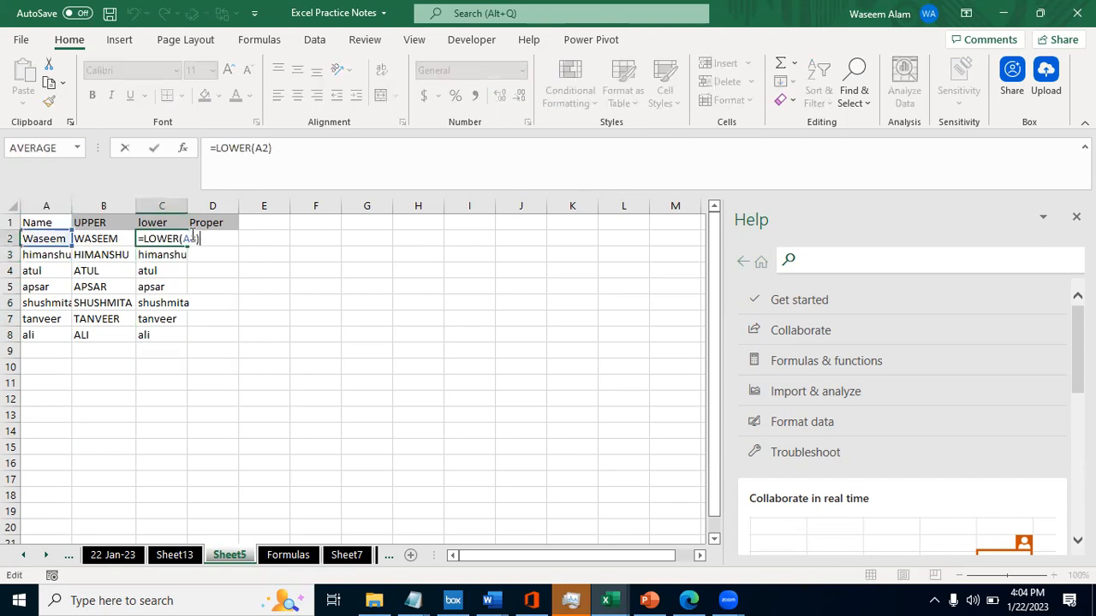
{"action": "double_click", "coordinate": [192, 236]}
{"action": "type", "text": "B2"}
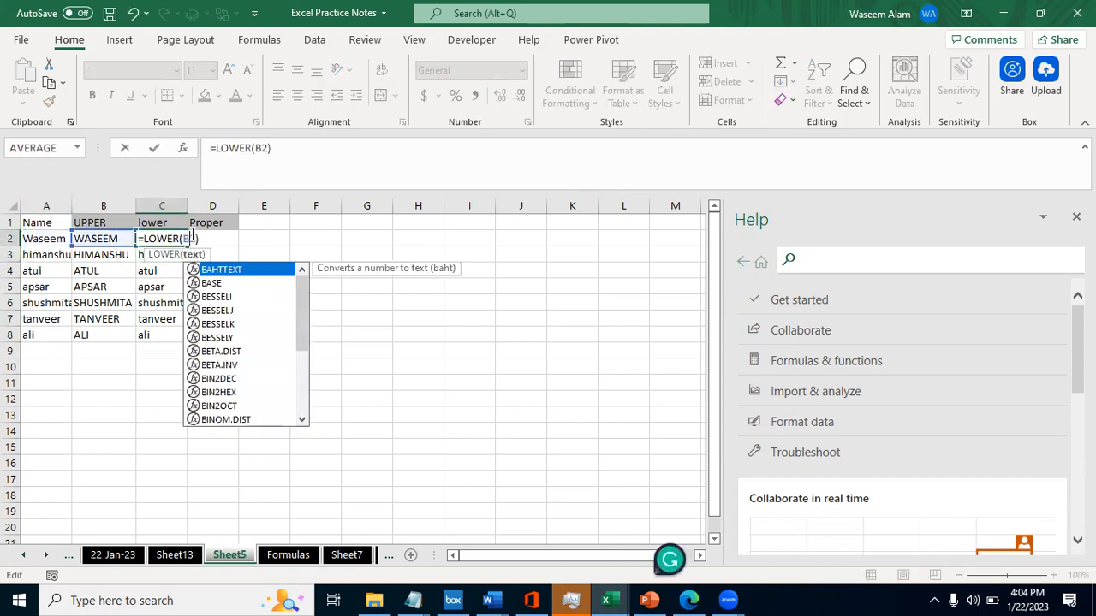
{"action": "key", "text": "Return"}
- Fill the revised LOWER formula from C2 down through C8
{"action": "key", "text": "Up"}
{"action": "key", "text": "ctrl+shift+Down"}
{"action": "key", "text": "ctrl+d"}
{"action": "key", "text": "Down"}
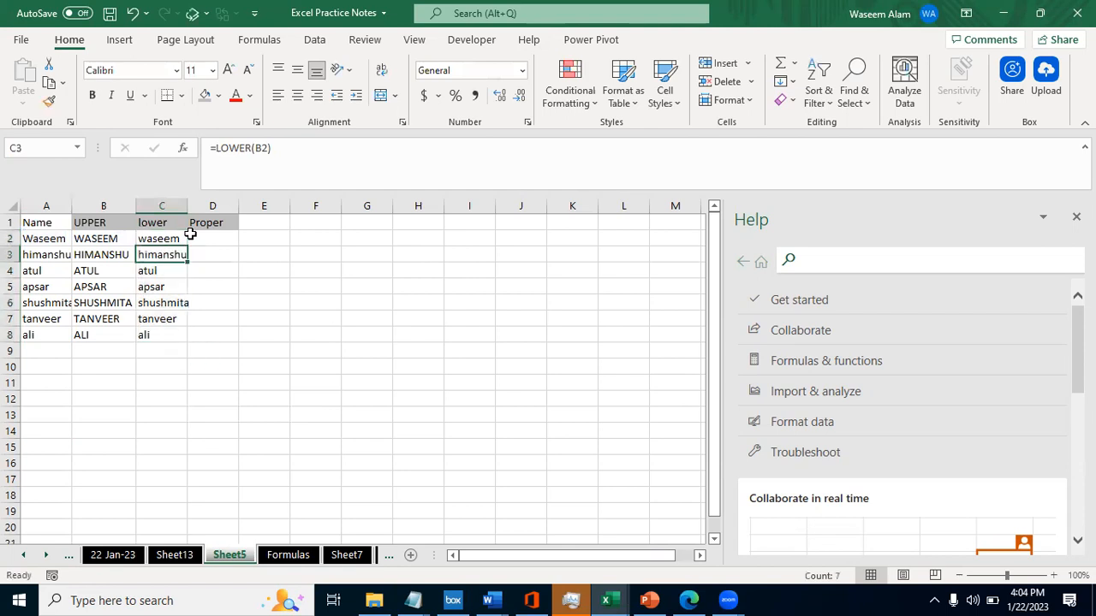
- Check the cell reference in C2's LOWER formula, and compare the uppercase names in B2:B8 with C2:C8
{"action": "double_click", "coordinate": [188, 236]}
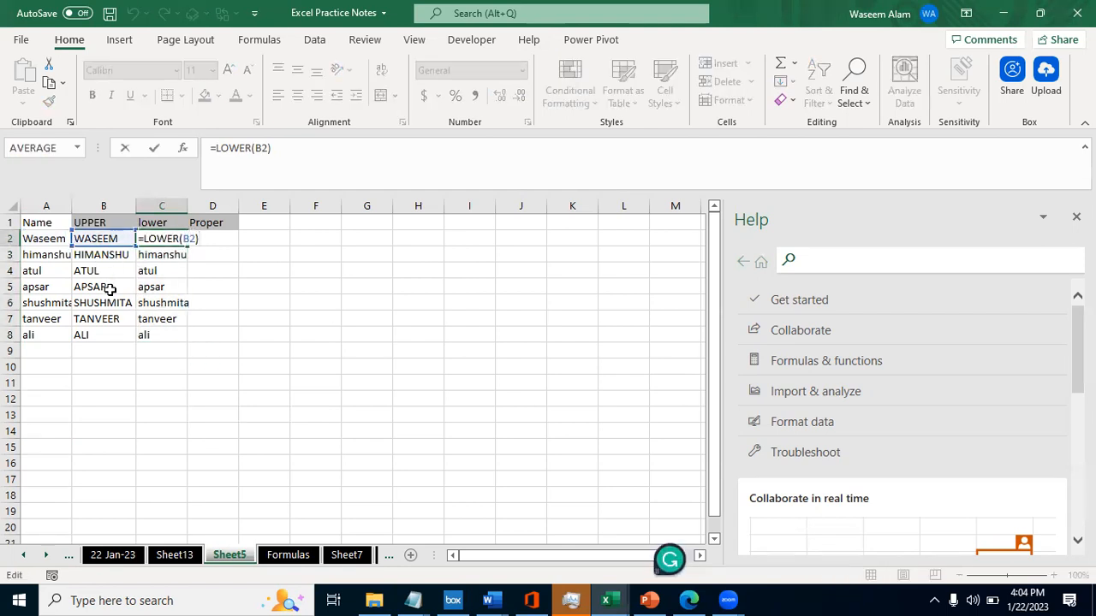
{"action": "key", "text": "Escape"}
{"action": "key", "text": "Left"}
{"action": "key", "text": "Down"}
{"action": "key", "text": "Up"}
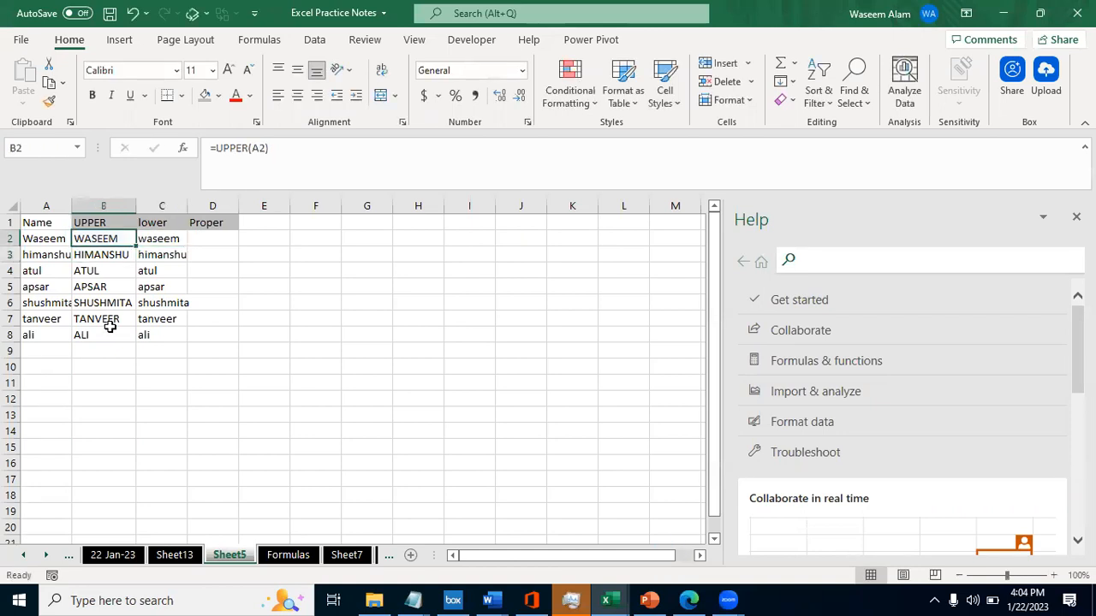
{"action": "key", "text": "ctrl+shift+Down"}
{"action": "key", "text": "Right"}
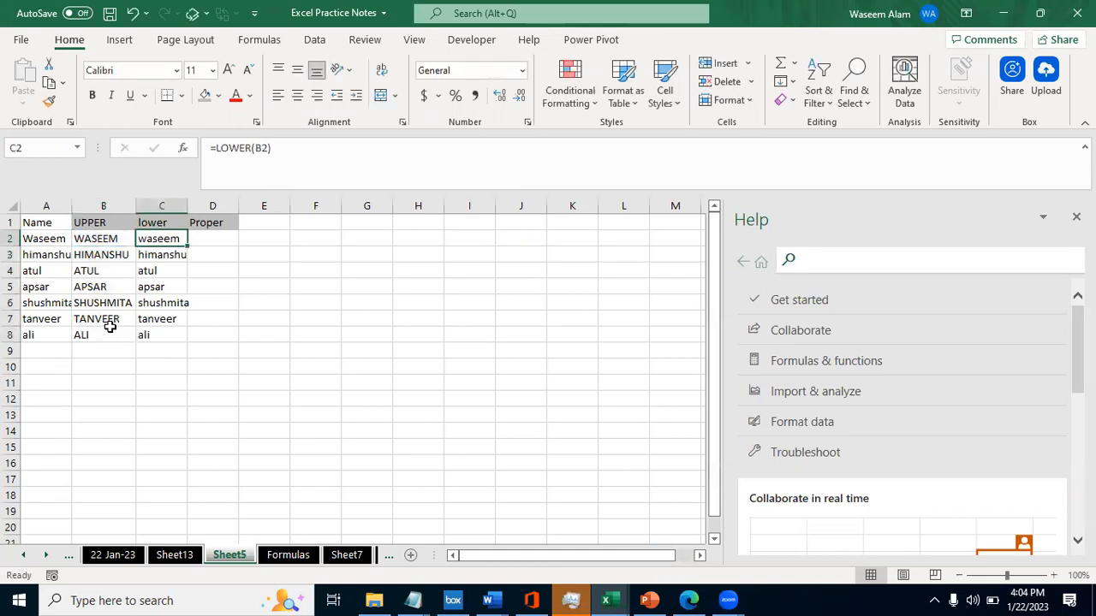
{"action": "key", "text": "ctrl+shift+Down"}
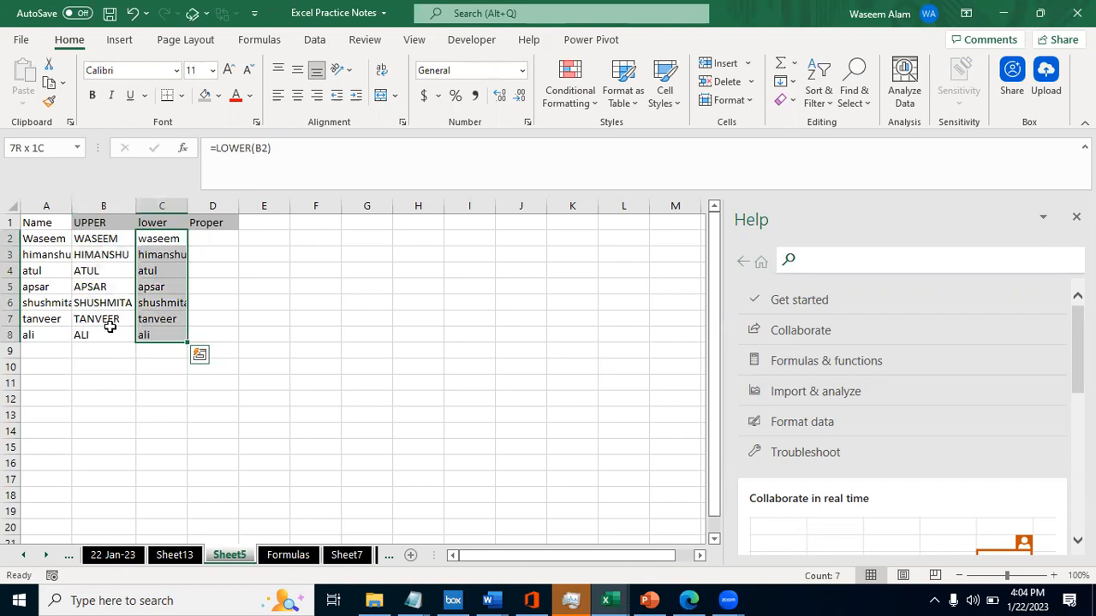
- Enter =PROPER(C2) in D2 to convert the lowercase name to proper case
{"action": "key", "text": "Right"}
{"action": "type", "text": "="}
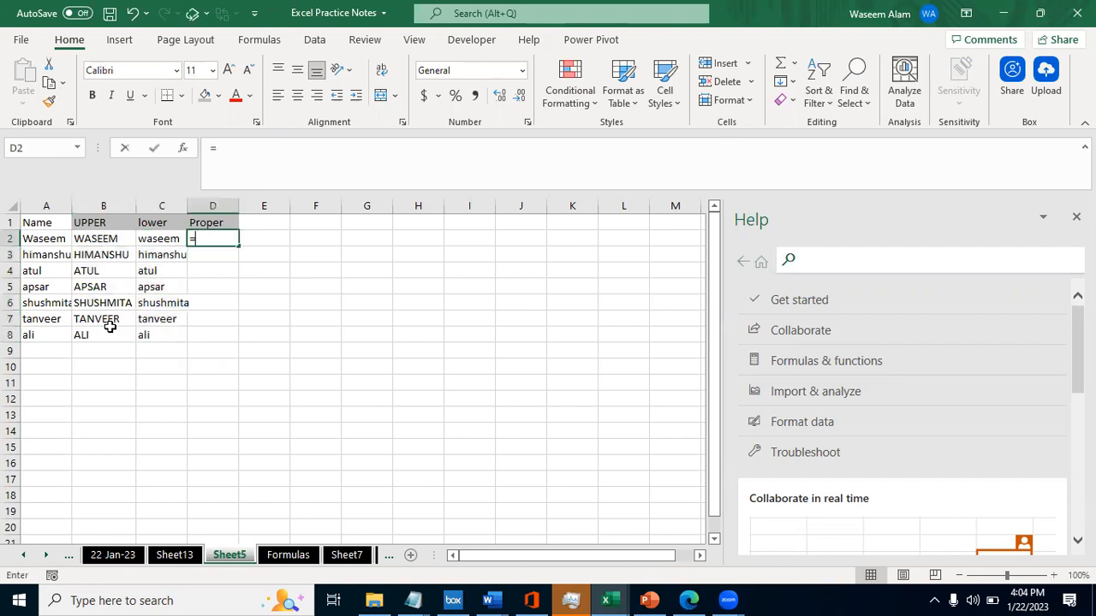
{"action": "type", "text": "Pr"}
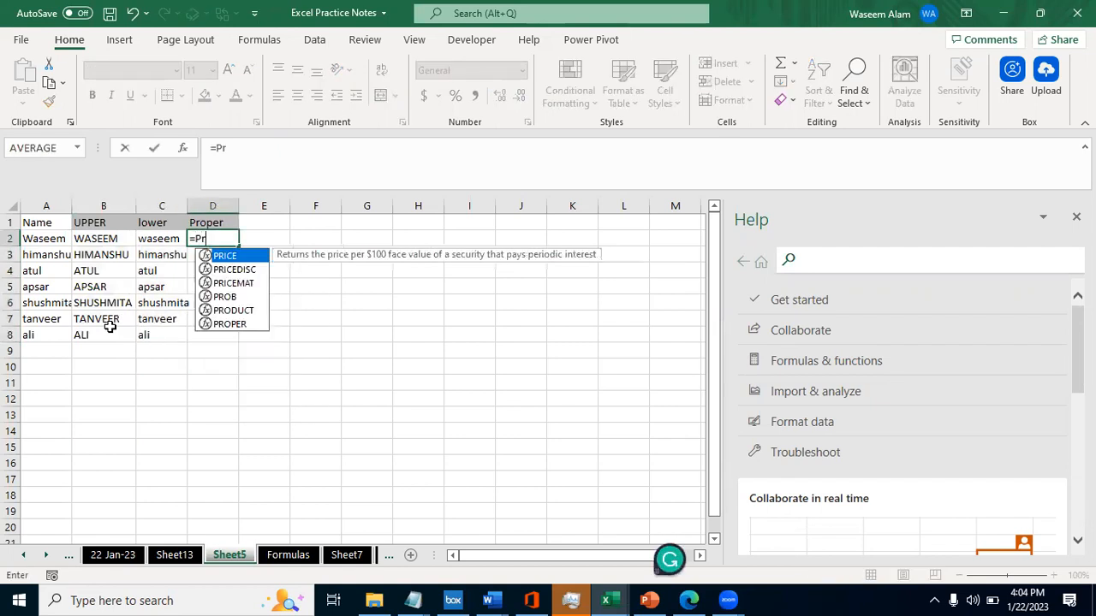
{"action": "type", "text": "op"}
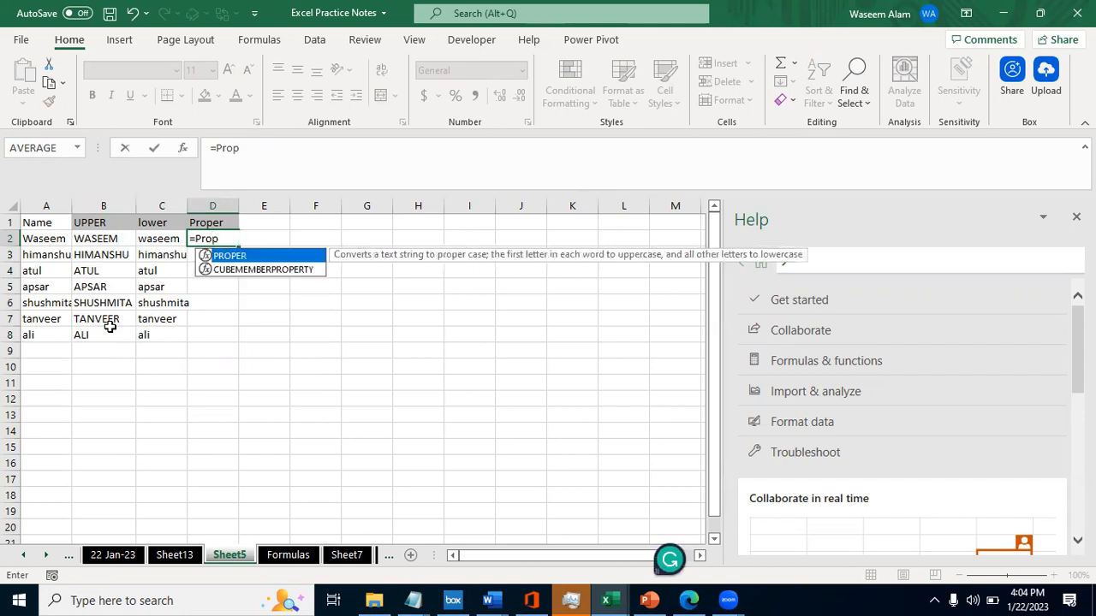
{"action": "key", "text": "Tab"}
{"action": "key", "text": "Left"}
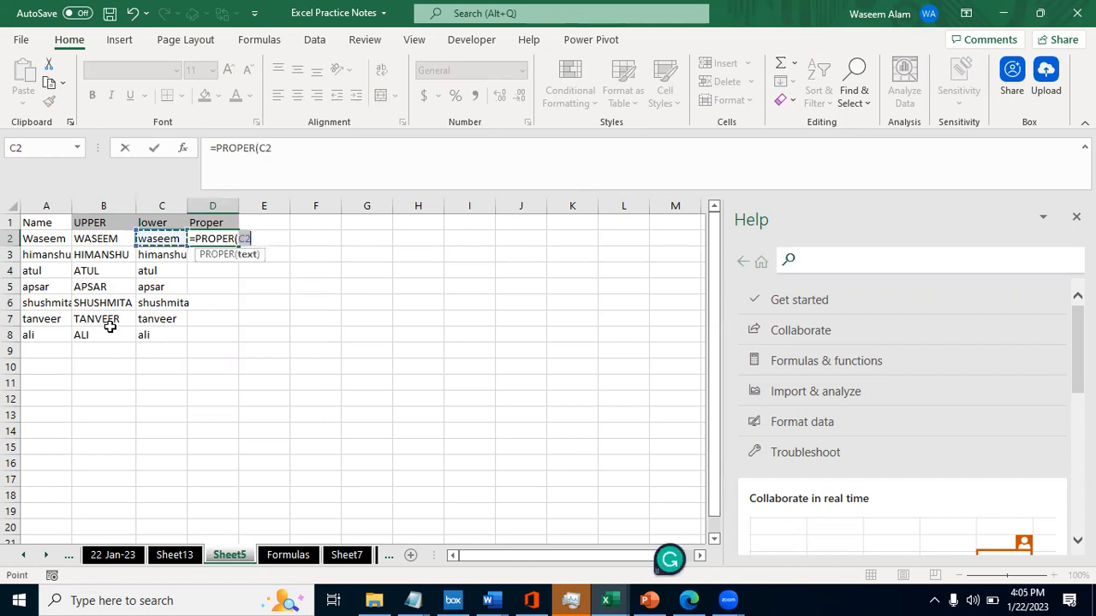
{"action": "type", "text": ")"}
{"action": "key", "text": "Return"}
- Fill the PROPER formula from D2 down through D8 for all the names
{"action": "key", "text": "Left"}
{"action": "key", "text": "ctrl+Down"}
{"action": "key", "text": "Right"}
{"action": "key", "text": "ctrl+shift+Up"}
{"action": "key", "text": "ctrl+d"}
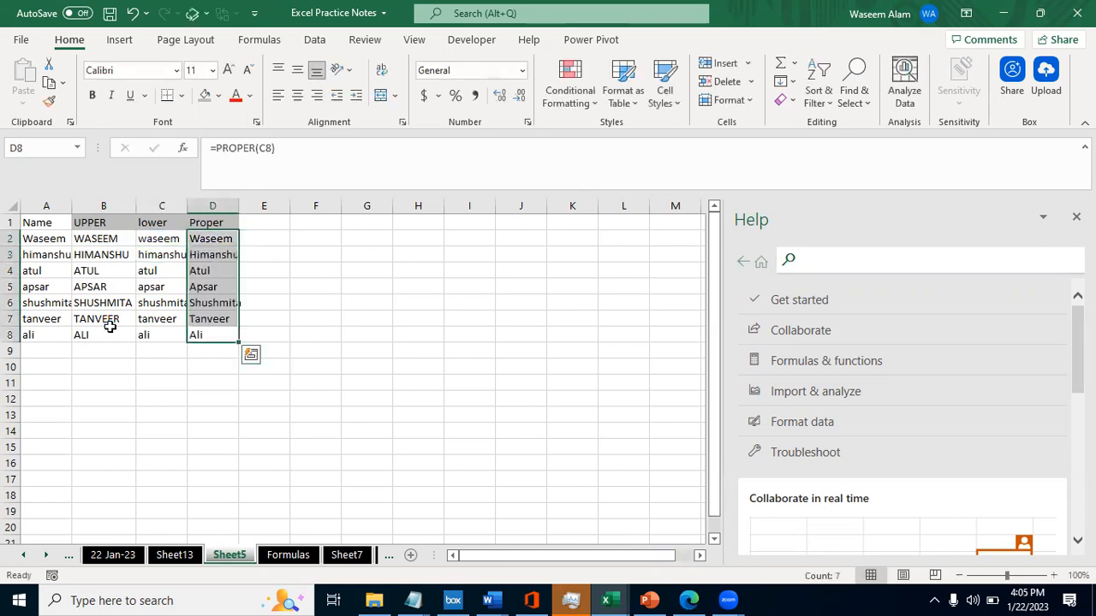
- Autofit the width of column D to the proper-case names
{"action": "key", "text": "alt+h"}
{"action": "key", "text": "o"}
{"action": "key", "text": "i"}
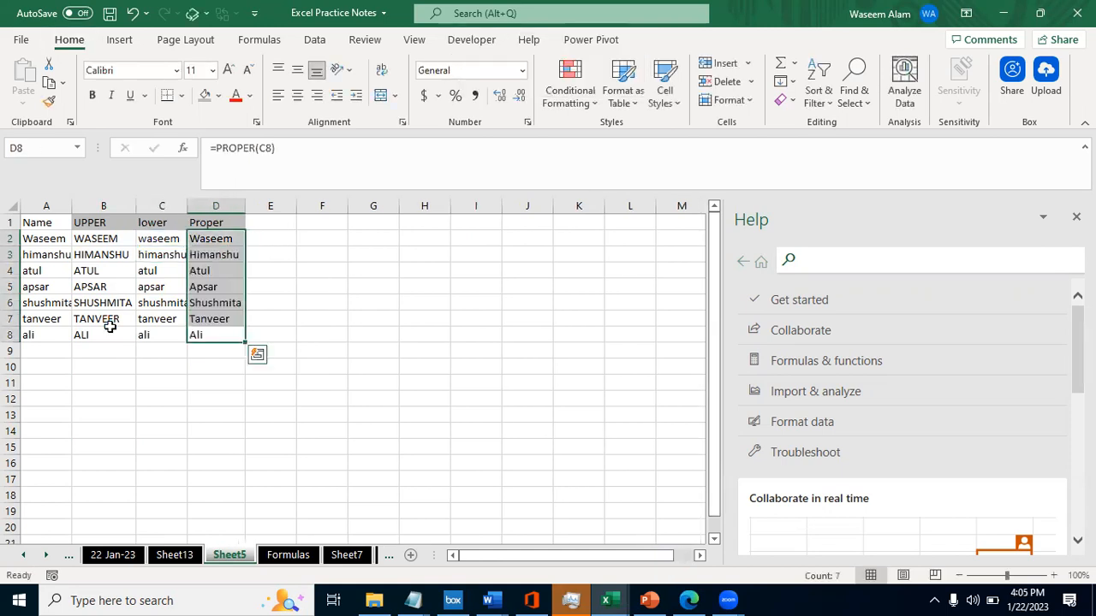
- Compare the PROPER formula in D2 with the LOWER and UPPER formulas in C2 and B2
{"action": "key", "text": "Up"}
{"action": "key", "text": "Up"}
{"action": "key", "text": "Up"}
{"action": "key", "text": "Up"}
{"action": "key", "text": "Up"}
{"action": "key", "text": "Up"}
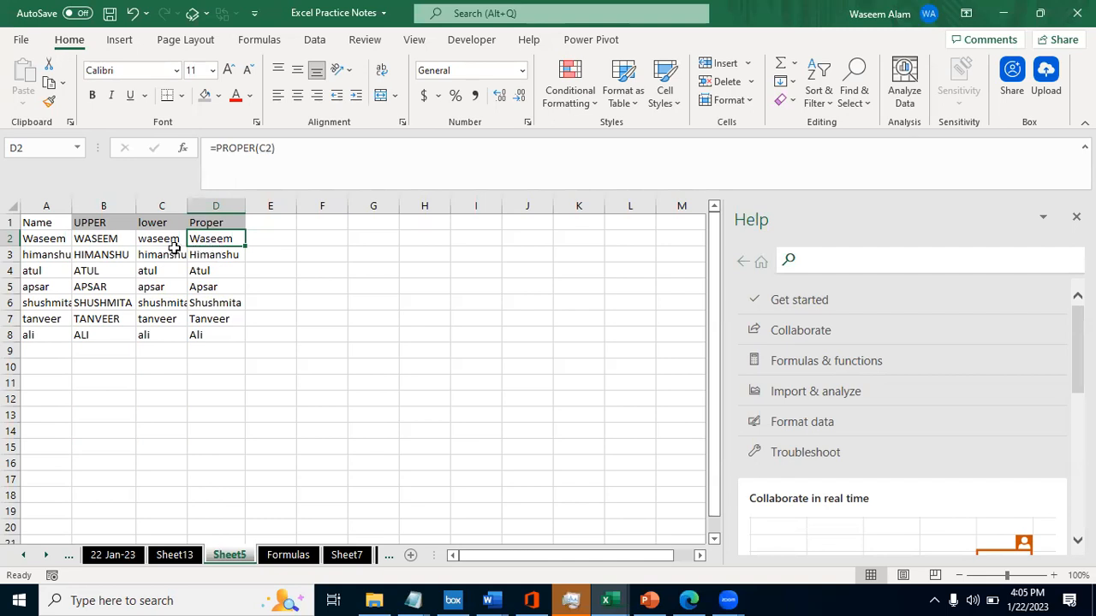
{"action": "key", "text": "Left"}
{"action": "key", "text": "Left"}
{"action": "key", "text": "Right"}
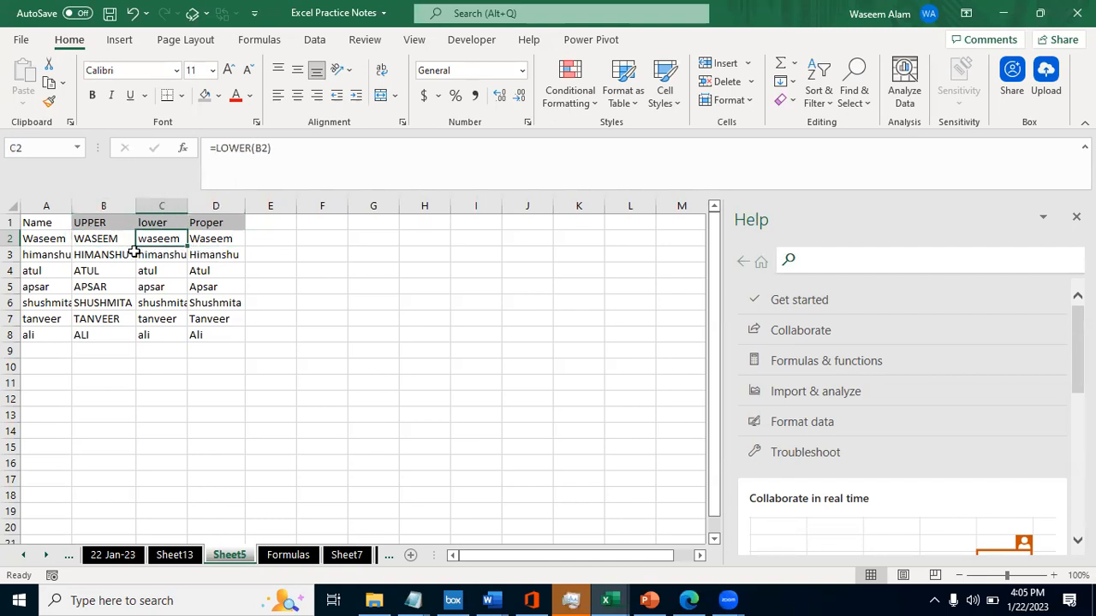
{"action": "key", "text": "Left"}
{"action": "key", "text": "Right"}
{"action": "key", "text": "Down"}
{"action": "key", "text": "Up"}
{"action": "key", "text": "Down"}
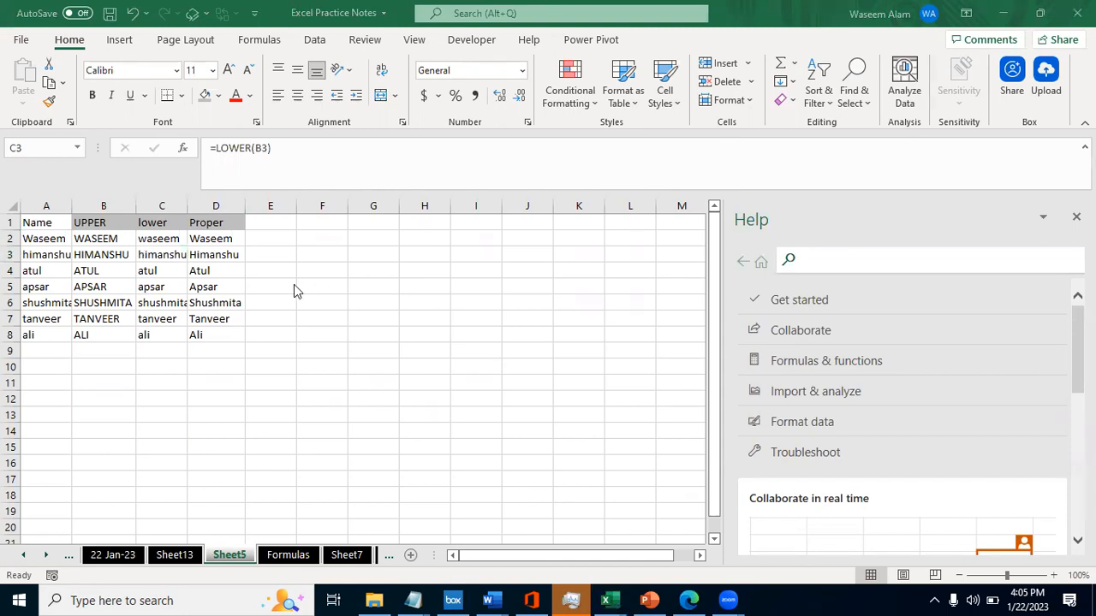
- Check which cells the formulas in C2 and B2 refer to, tracing back to the original name in A2
{"action": "left_click", "coordinate": [147, 288]}
{"action": "key", "text": "Up"}
{"action": "key", "text": "Up"}
{"action": "key", "text": "Up"}
{"action": "key", "text": "Left"}
{"action": "key", "text": "Right"}
{"action": "key", "text": "Left"}
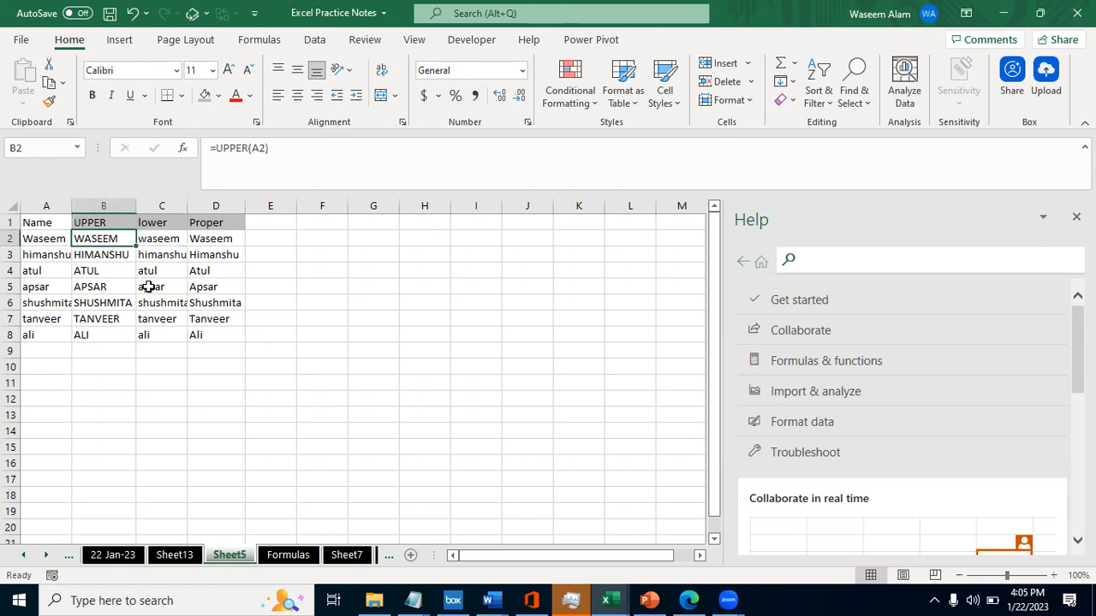
{"action": "key", "text": "Left"}
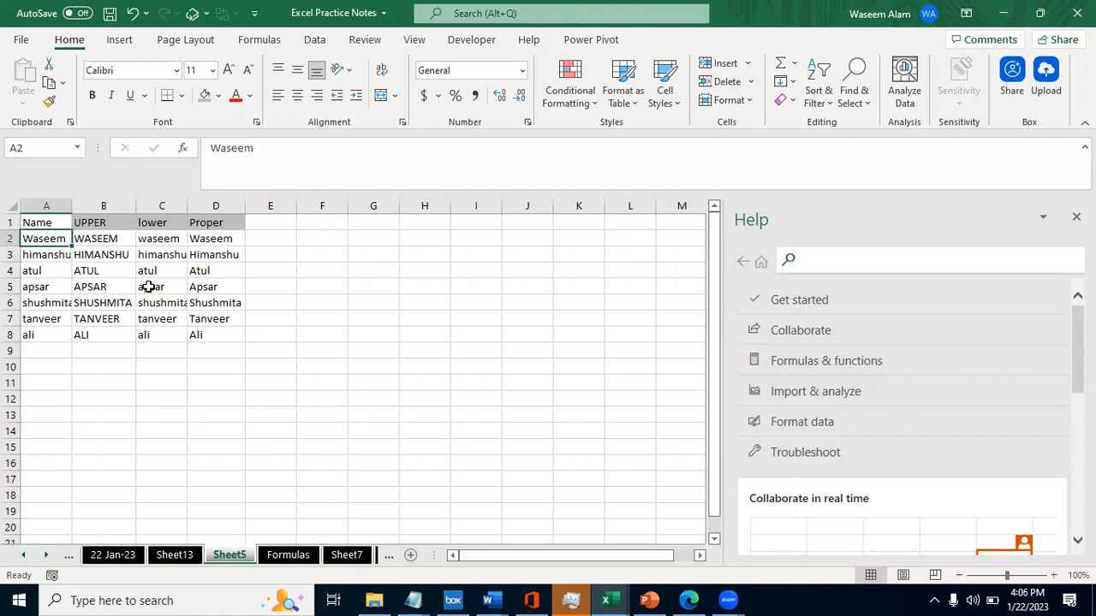
{"action": "key", "text": "Right"}
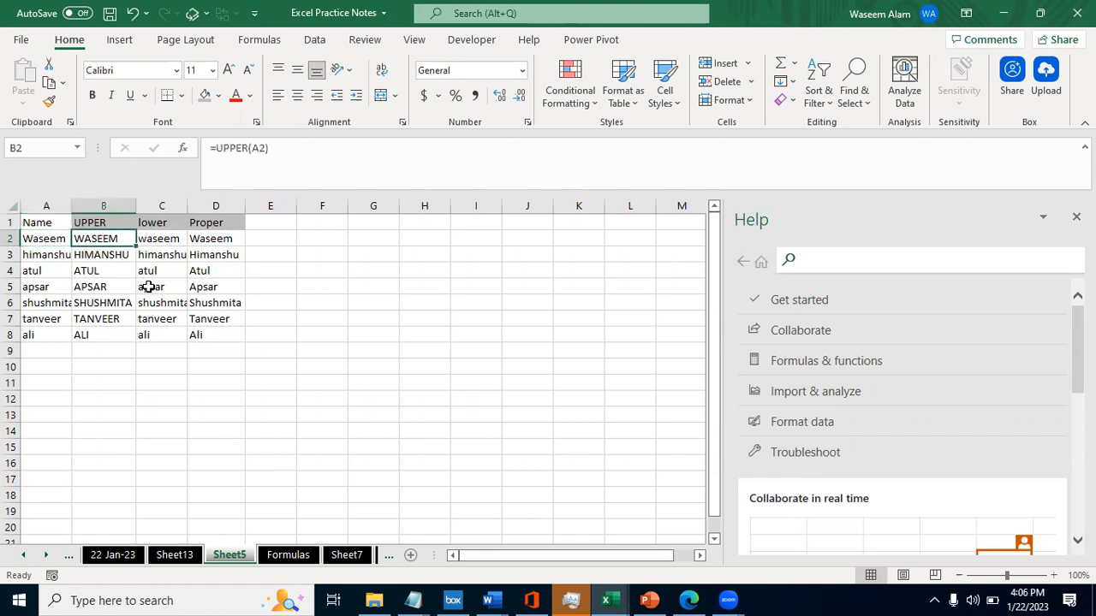
{"action": "key", "text": "Left"}
{"action": "key", "text": "Right"}
- Go through the UPPER formulas and uppercase names in column B from row 2 to row 7
{"action": "key", "text": "Down"}
{"action": "key", "text": "Down"}
{"action": "key", "text": "Down"}
{"action": "key", "text": "Up"}
{"action": "key", "text": "Up"}
{"action": "key", "text": "Up"}
{"action": "key", "text": "Left"}
{"action": "key", "text": "Right"}
{"action": "key", "text": "Down"}
{"action": "key", "text": "Down"}
{"action": "key", "text": "Down"}
{"action": "key", "text": "Down"}
{"action": "key", "text": "Down"}
{"action": "key", "text": "Down"}
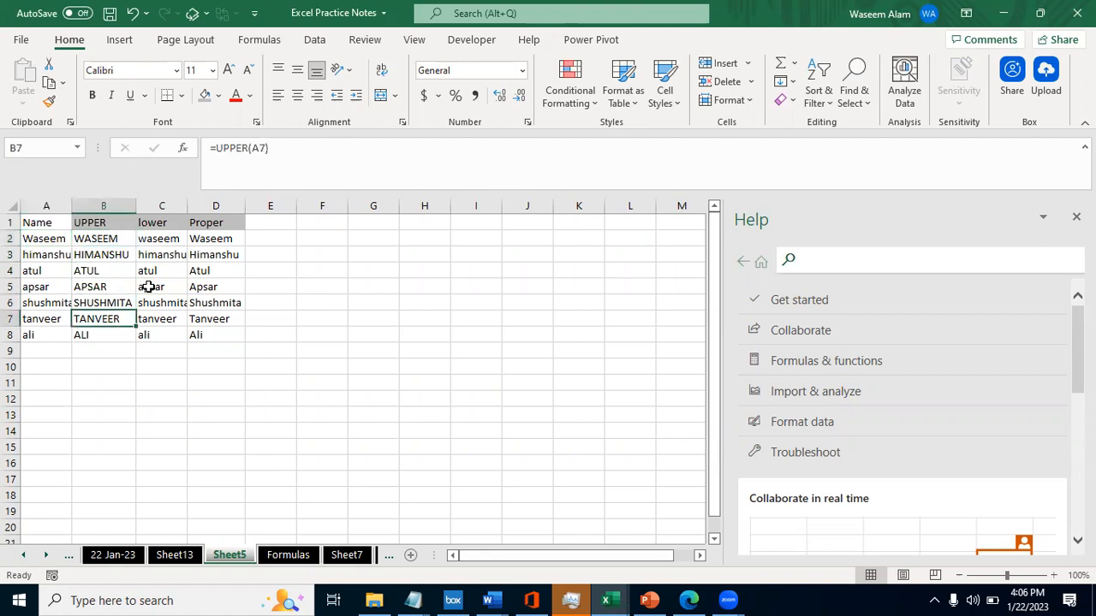
{"action": "key", "text": "Up"}
{"action": "key", "text": "Up"}
{"action": "key", "text": "Up"}
{"action": "key", "text": "Up"}
{"action": "key", "text": "Up"}
{"action": "key", "text": "Up"}
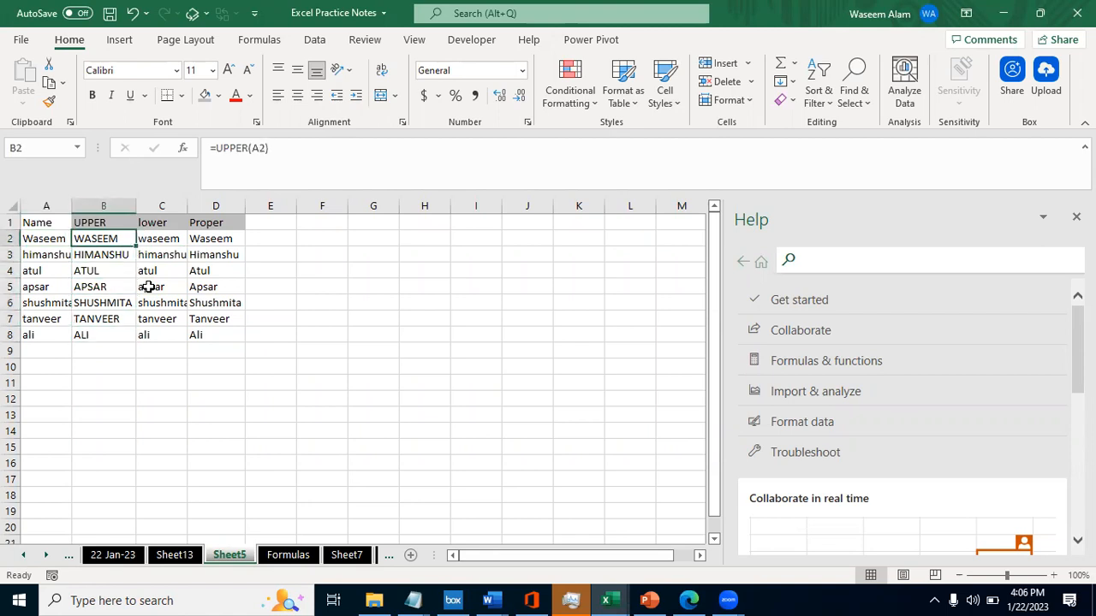
- Compare B2 with C2 and check the LOWER formulas in column C down to row 7
{"action": "key", "text": "Right"}
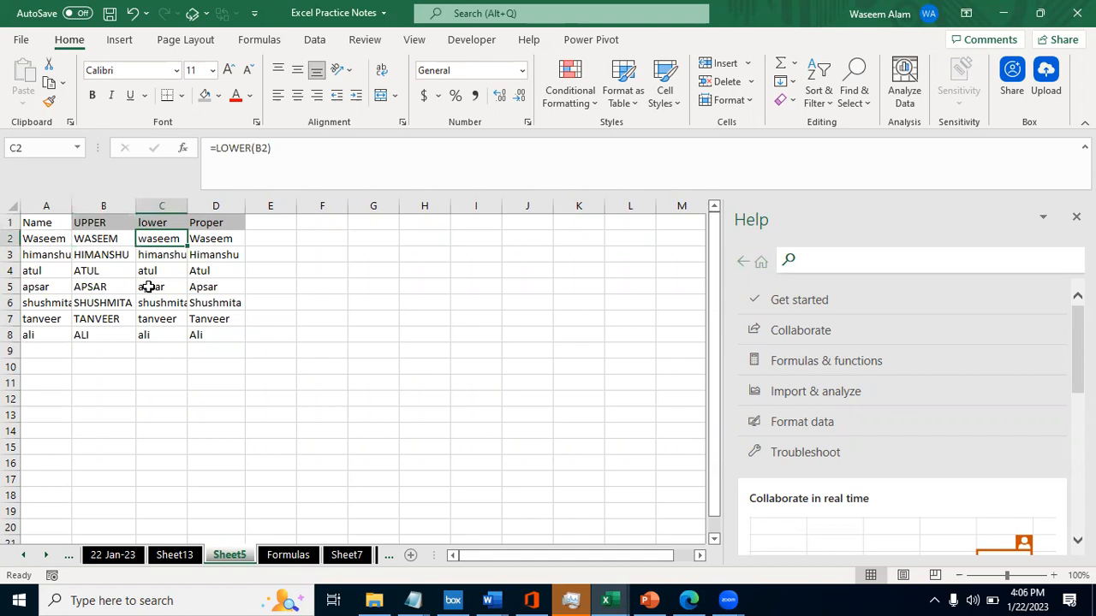
{"action": "key", "text": "Left"}
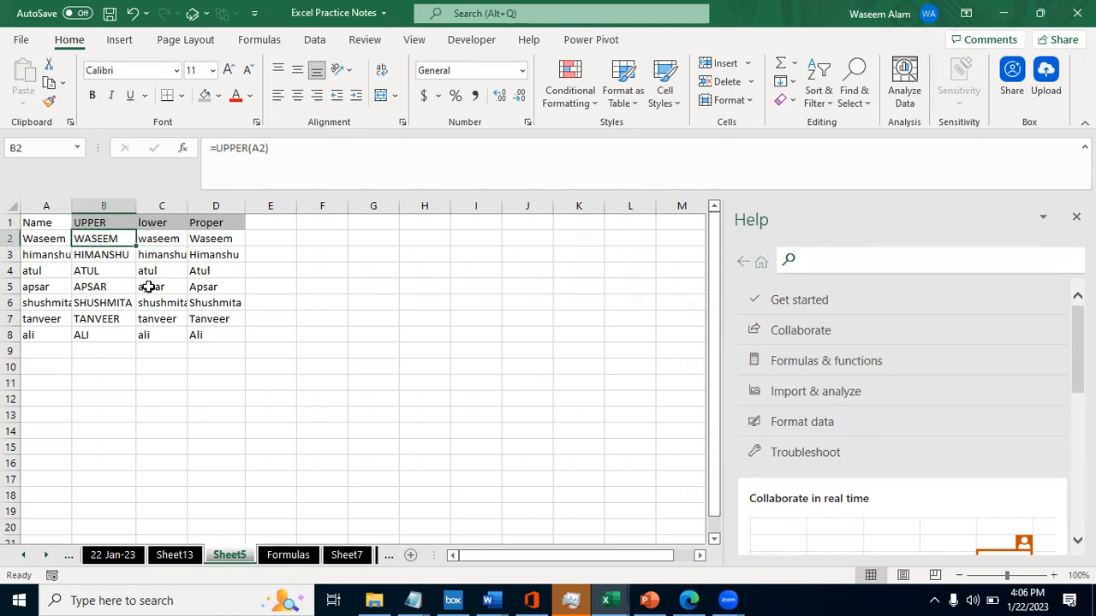
{"action": "key", "text": "Right"}
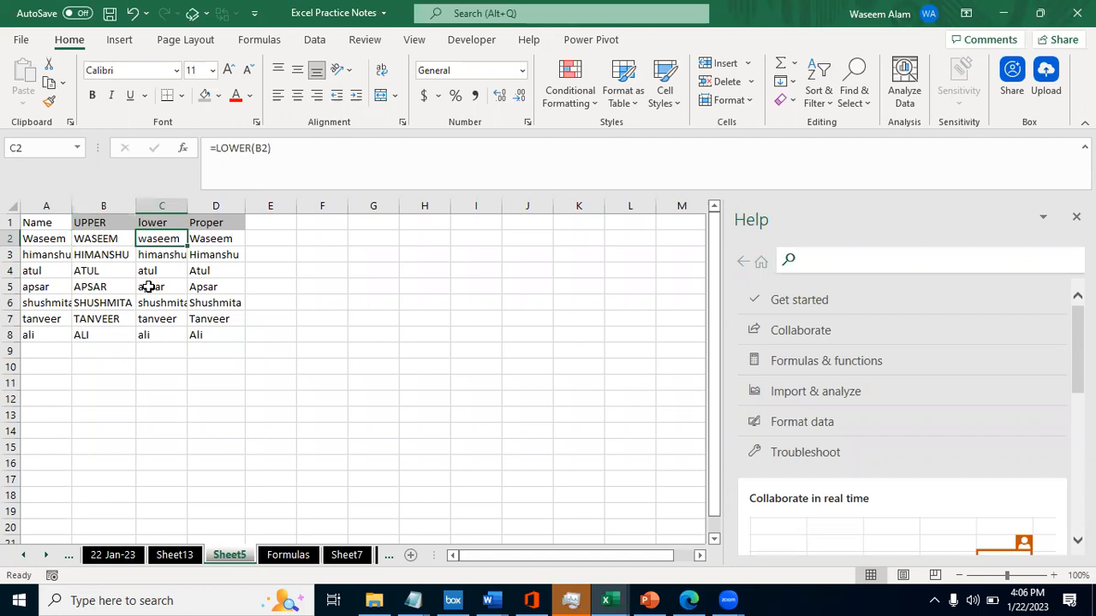
{"action": "key", "text": "Down"}
{"action": "key", "text": "Down"}
{"action": "key", "text": "Down"}
{"action": "key", "text": "Down"}
{"action": "key", "text": "Down"}
{"action": "key", "text": "Down"}
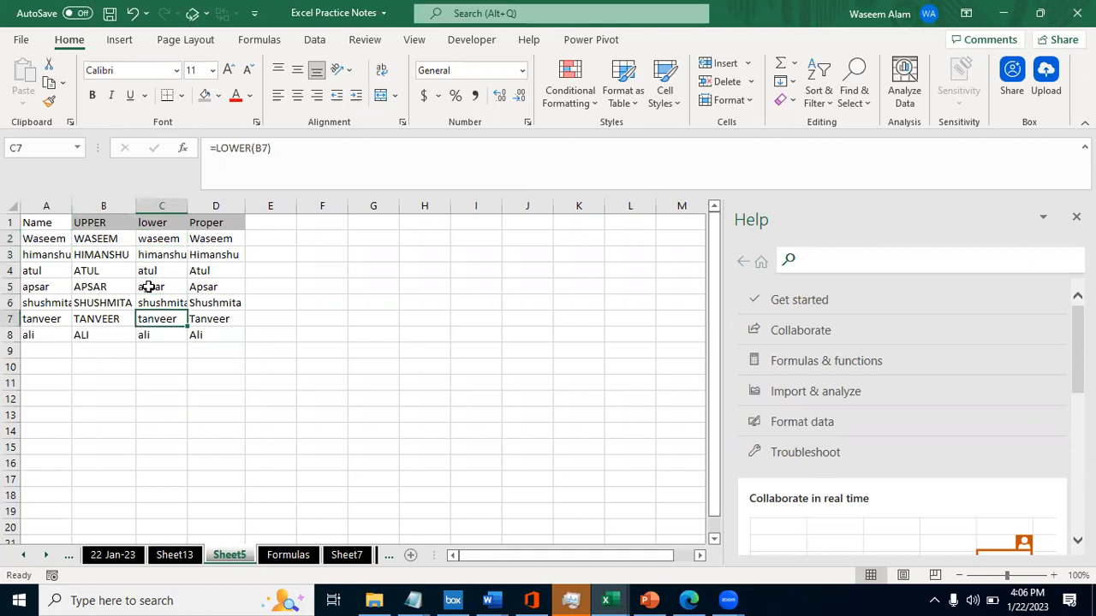
{"action": "key", "text": "Up"}
{"action": "key", "text": "Up"}
{"action": "key", "text": "Up"}
{"action": "key", "text": "Up"}
{"action": "key", "text": "Up"}
{"action": "key", "text": "Up"}
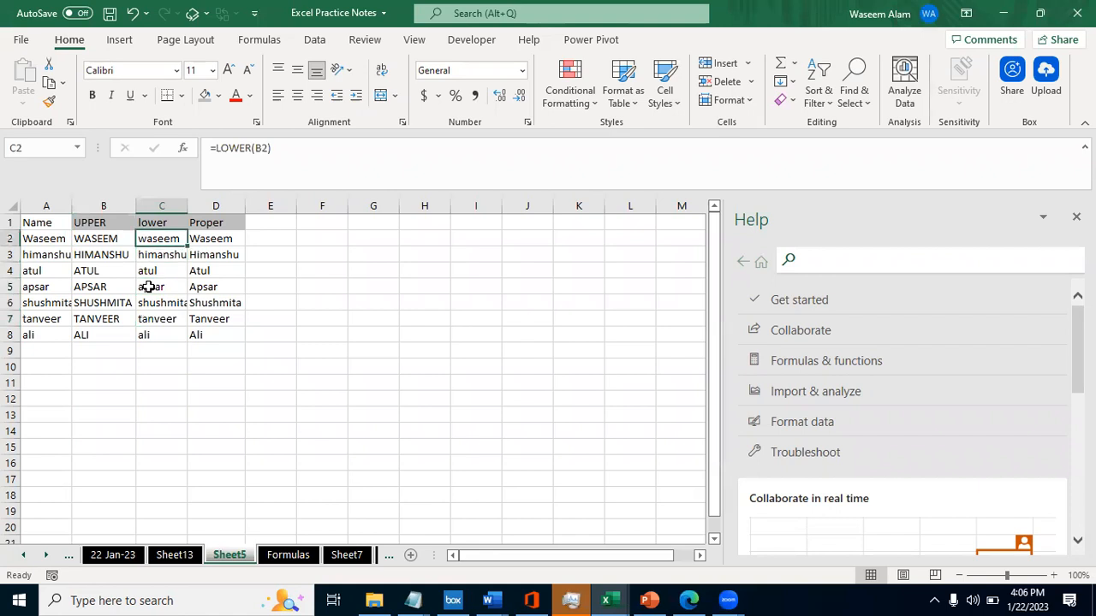
- Examine the Proper column from its heading in D1 through the formulas in D2:D8
{"action": "key", "text": "Right"}
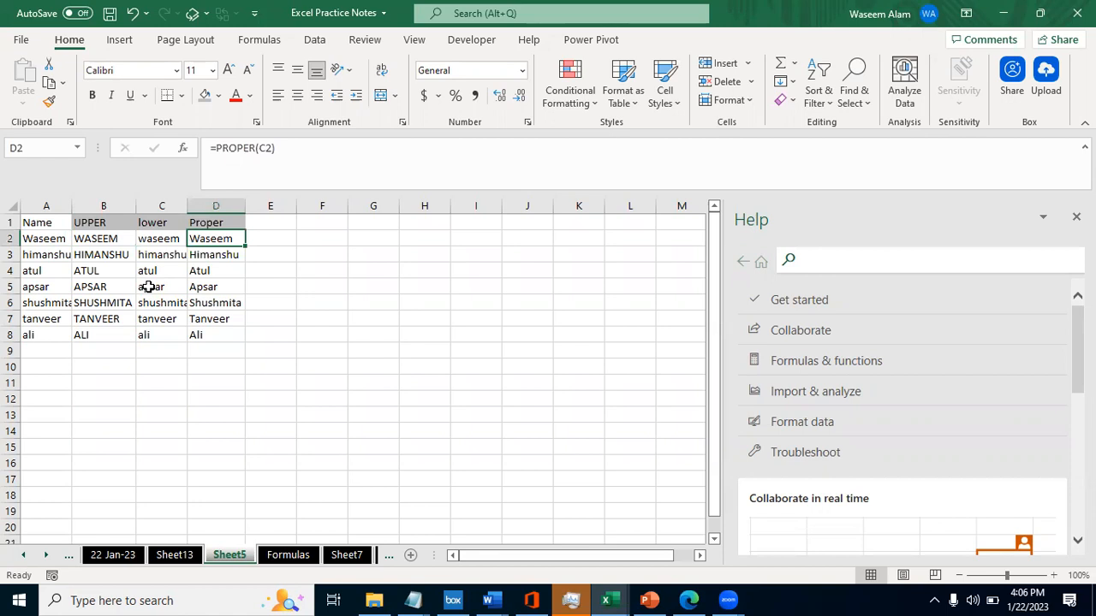
{"action": "key", "text": "ctrl+shift+Down"}
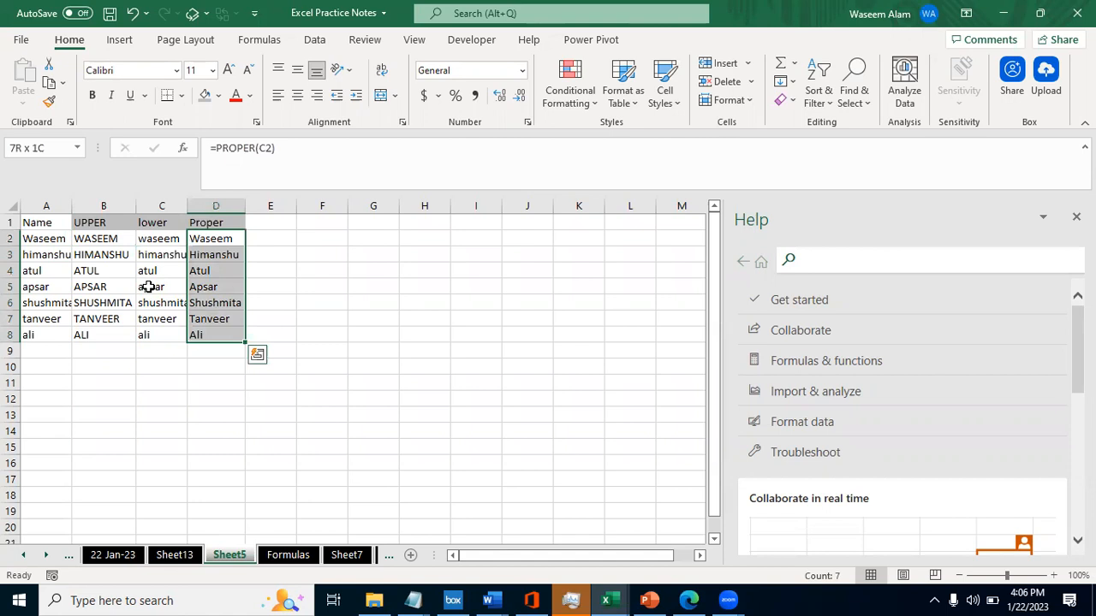
{"action": "left_click", "coordinate": [220, 223]}
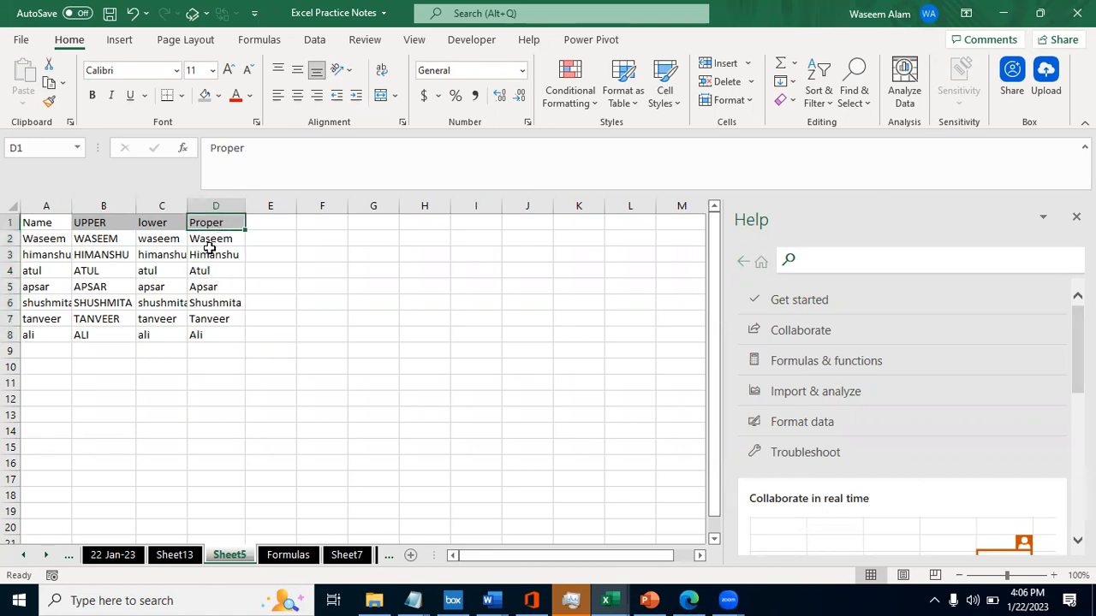
{"action": "left_click", "coordinate": [211, 252]}
{"action": "key", "text": "Down"}
{"action": "key", "text": "Down"}
{"action": "key", "text": "Down"}
{"action": "key", "text": "Down"}
{"action": "key", "text": "Down"}
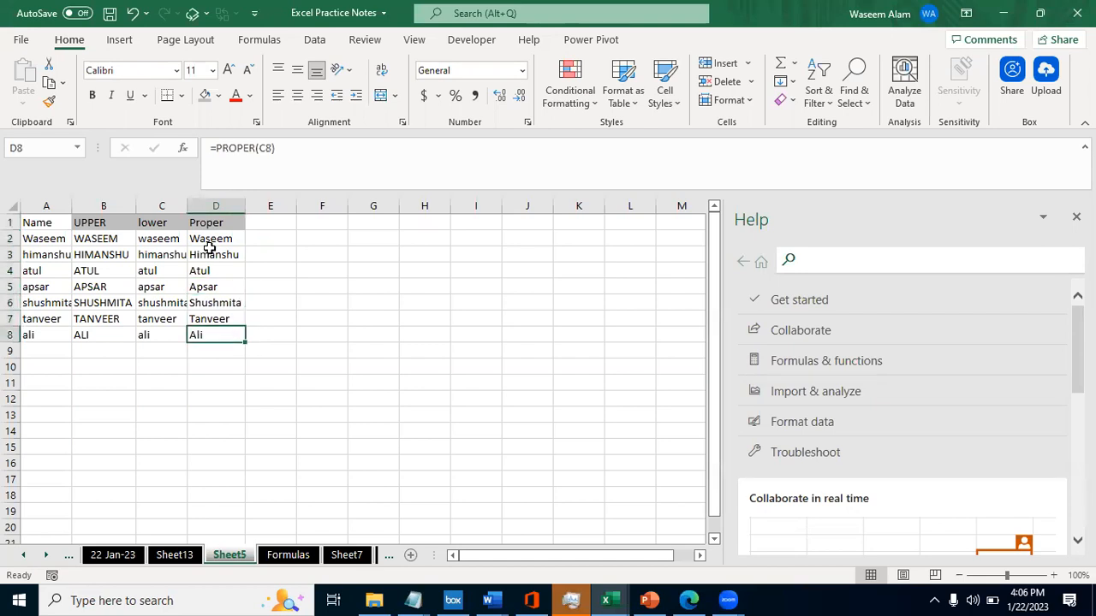
{"action": "key", "text": "Up"}
{"action": "key", "text": "Up"}
{"action": "key", "text": "Up"}
{"action": "key", "text": "Up"}
{"action": "key", "text": "Up"}
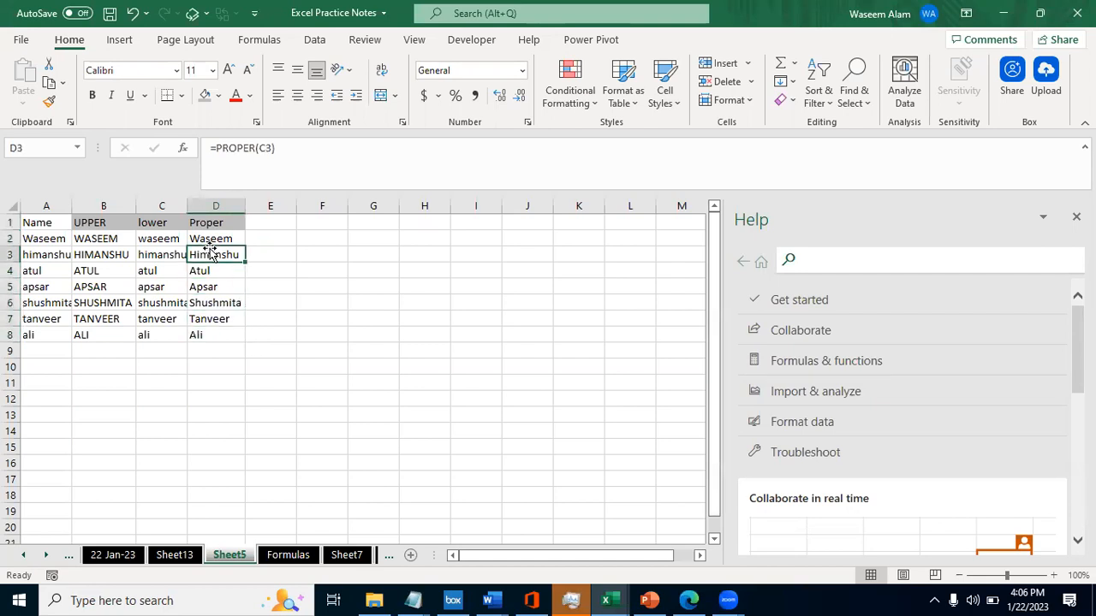
{"action": "key", "text": "Up"}
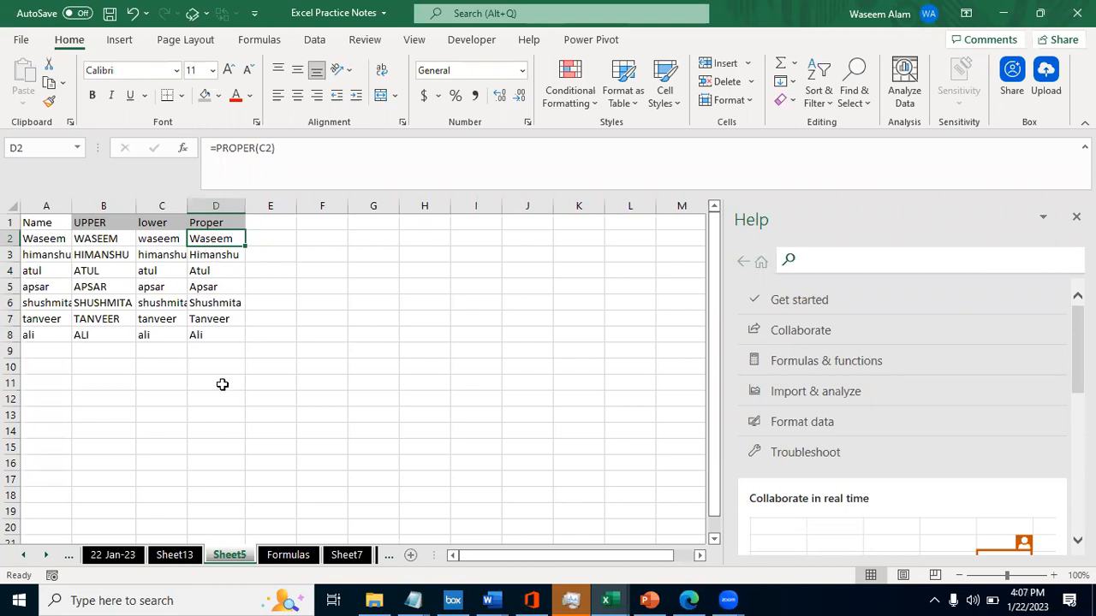
- Review the names in D2:D8 again, and compare all the case versions in row 2 with the original name
{"action": "key", "text": "alt+Tab"}
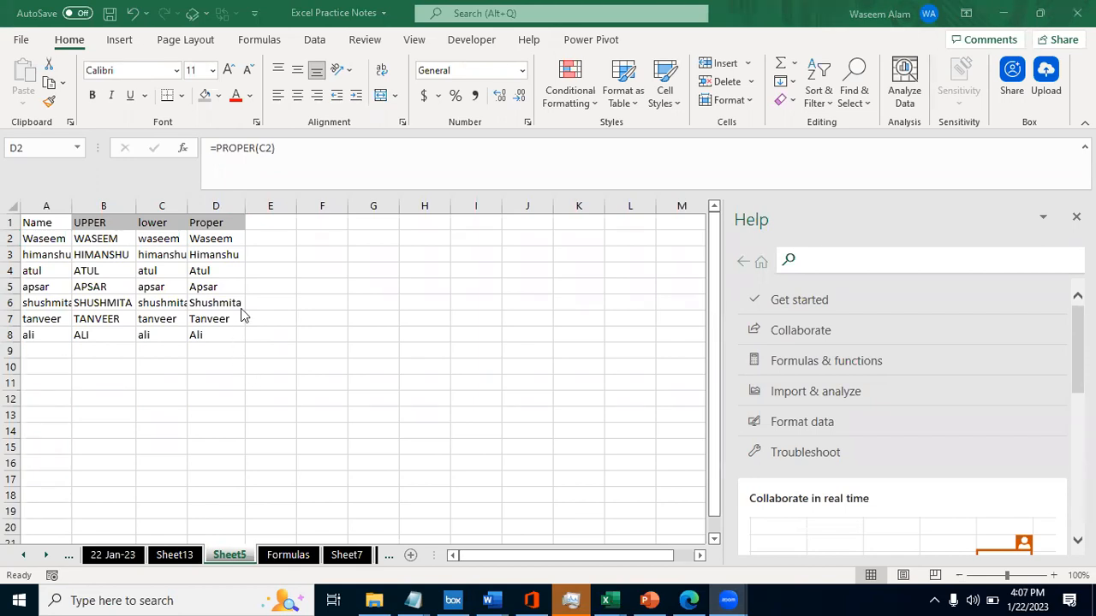
{"action": "left_click", "coordinate": [238, 267]}
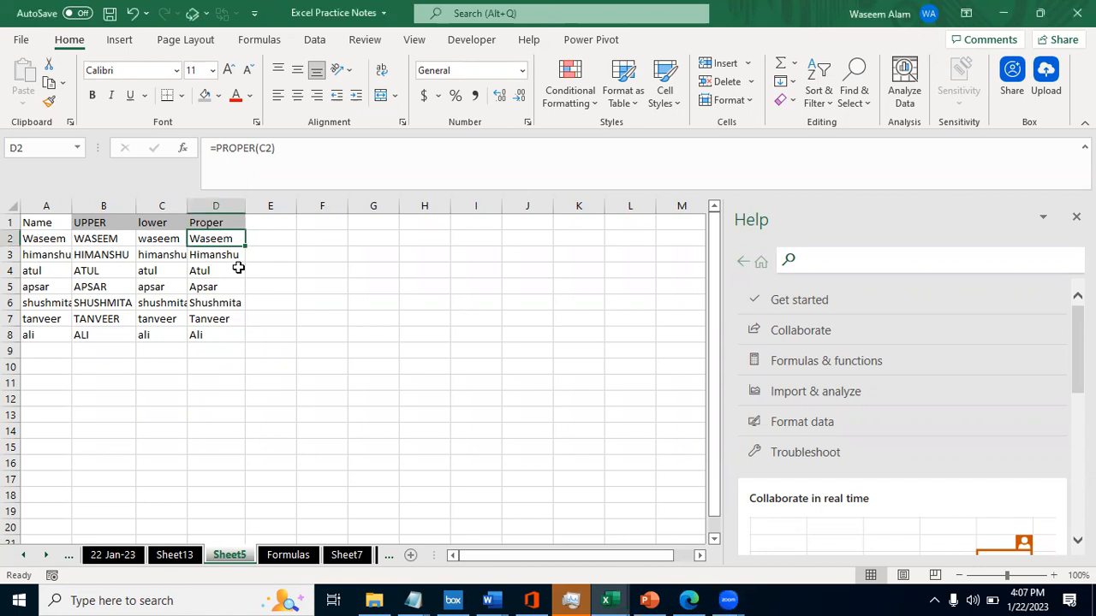
{"action": "left_click", "coordinate": [195, 293]}
{"action": "key", "text": "Up"}
{"action": "key", "text": "Up"}
{"action": "key", "text": "Up"}
{"action": "key", "text": "ctrl+shift+Down"}
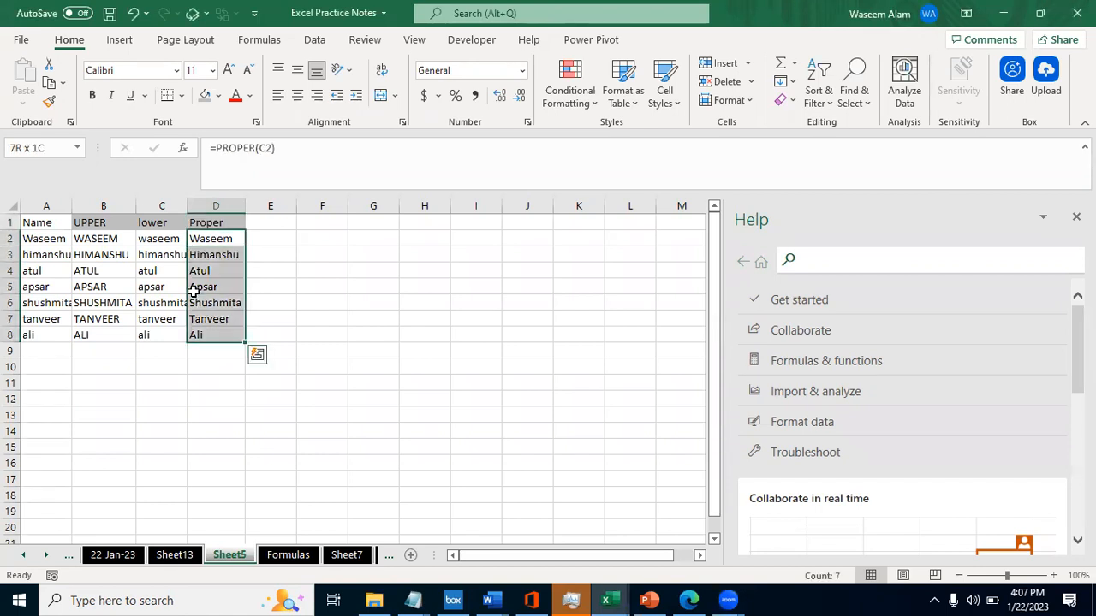
{"action": "key", "text": "Up"}
{"action": "key", "text": "Down"}
{"action": "key", "text": "Left"}
{"action": "key", "text": "Left"}
{"action": "key", "text": "Left"}
{"action": "key", "text": "Right"}
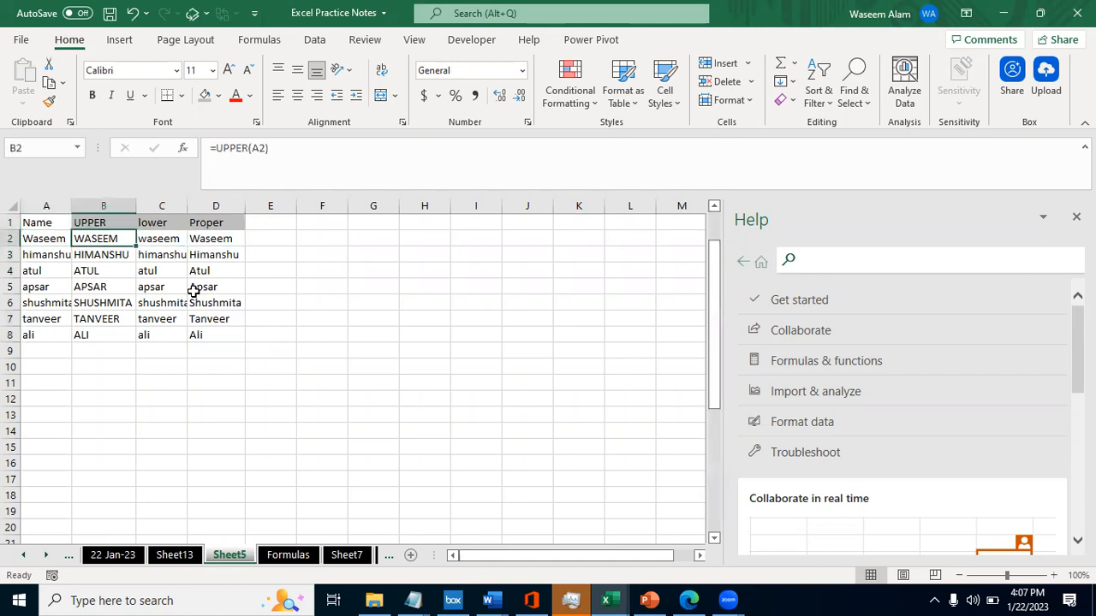
- Open the Formulas sheet and look through the formula list for the dollar-symbol topics
{"action": "key", "text": "ctrl+Page_Down"}
{"action": "key", "text": "Down"}
{"action": "key", "text": "Down"}
{"action": "key", "text": "Down"}
{"action": "key", "text": "Down"}
{"action": "key", "text": "Down"}
{"action": "key", "text": "Down"}
{"action": "key", "text": "Down"}
{"action": "key", "text": "Down"}
{"action": "key", "text": "Down"}
{"action": "key", "text": "Down"}
{"action": "key", "text": "Up"}
{"action": "key", "text": "Up"}
{"action": "key", "text": "Up"}
{"action": "key", "text": "Up"}
{"action": "key", "text": "Up"}
{"action": "key", "text": "Up"}
{"action": "key", "text": "Down"}
{"action": "key", "text": "Down"}
{"action": "key", "text": "Up"}
{"action": "key", "text": "Up"}
{"action": "key", "text": "Down"}
{"action": "key", "text": "Down"}
{"action": "key", "text": "Down"}
{"action": "key", "text": "Down"}
{"action": "key", "text": "Down"}
{"action": "key", "text": "Down"}
{"action": "key", "text": "Down"}
{"action": "key", "text": "Down"}
{"action": "key", "text": "Down"}
{"action": "key", "text": "Down"}
{"action": "key", "text": "Down"}
{"action": "key", "text": "Down"}
{"action": "key", "text": "Down"}
{"action": "key", "text": "Down"}
{"action": "key", "text": "Down"}
{"action": "key", "text": "Down"}
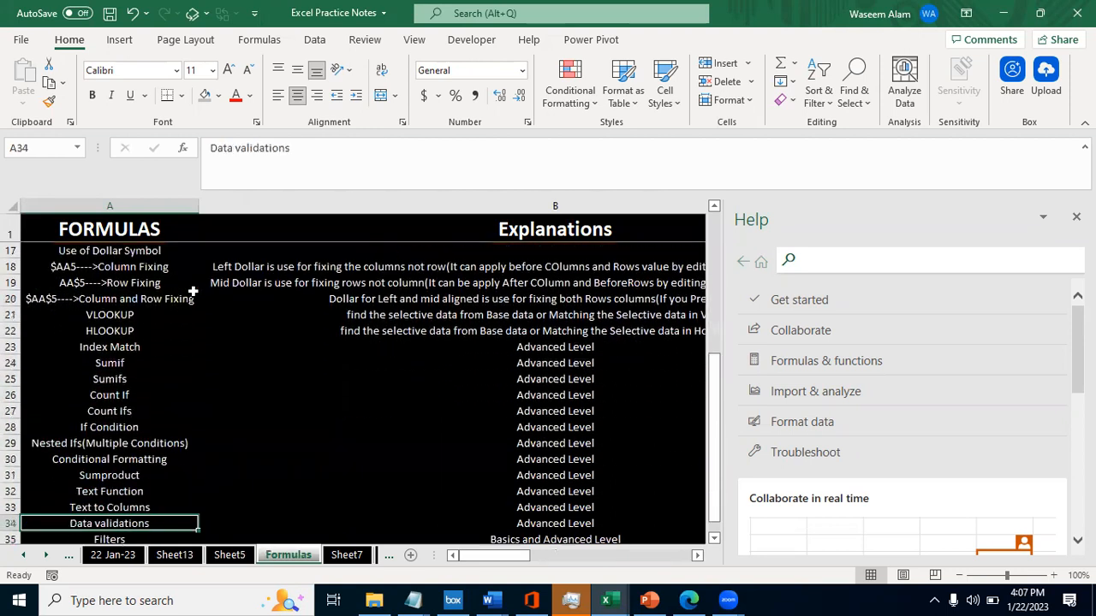
{"action": "key", "text": "Up"}
{"action": "key", "text": "Up"}
{"action": "key", "text": "Up"}
{"action": "key", "text": "Up"}
{"action": "key", "text": "Up"}
{"action": "key", "text": "Up"}
{"action": "key", "text": "Up"}
{"action": "key", "text": "Up"}
{"action": "key", "text": "Up"}
{"action": "key", "text": "Up"}
{"action": "key", "text": "Up"}
{"action": "key", "text": "Up"}
{"action": "key", "text": "Up"}
{"action": "key", "text": "Up"}
{"action": "key", "text": "Up"}
{"action": "key", "text": "Up"}
{"action": "key", "text": "Up"}
{"action": "key", "text": "Up"}
{"action": "key", "text": "Up"}
{"action": "key", "text": "Up"}
{"action": "key", "text": "Down"}
{"action": "key", "text": "Down"}
{"action": "key", "text": "Down"}
{"action": "key", "text": "Down"}
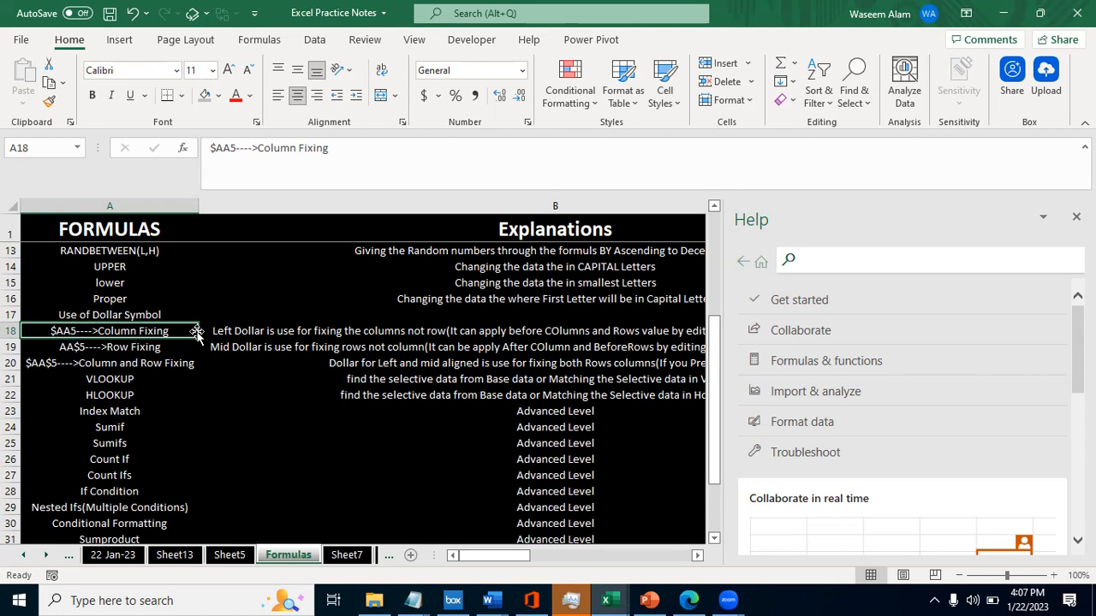
- Examine the dollar-symbol entries in A18:A20 and read the column-fixing explanation in B18
{"action": "key", "text": "Right"}
{"action": "key", "text": "Left"}
{"action": "key", "text": "Up"}
{"action": "key", "text": "Down"}
{"action": "key", "text": "shift+Down"}
{"action": "key", "text": "shift+Down"}
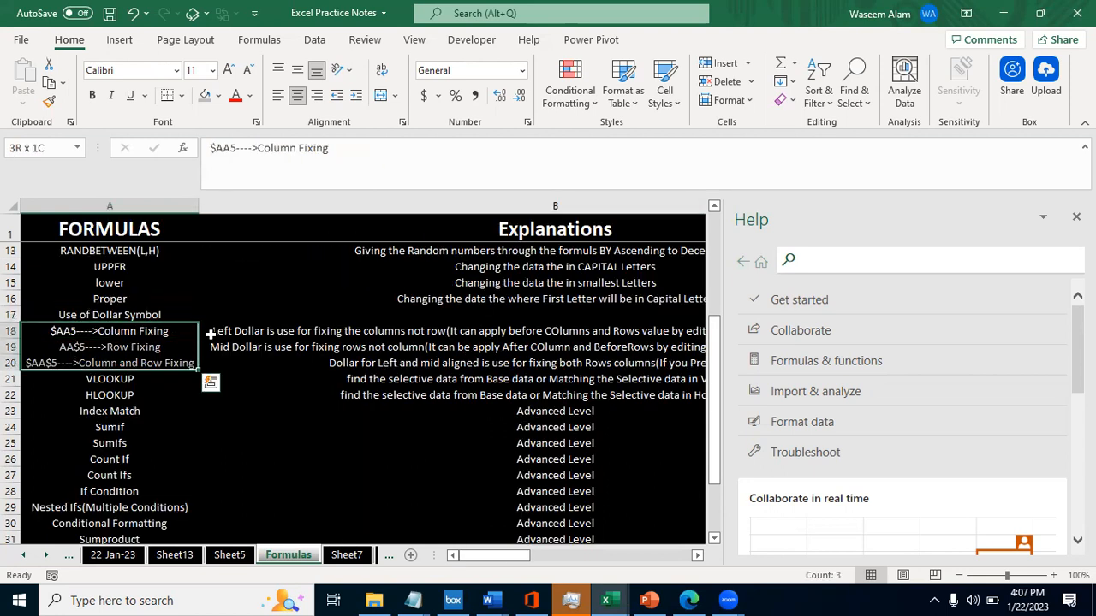
{"action": "key", "text": "shift+Up"}
{"action": "key", "text": "shift+Up"}
{"action": "key", "text": "Right"}
{"action": "key", "text": "Left"}
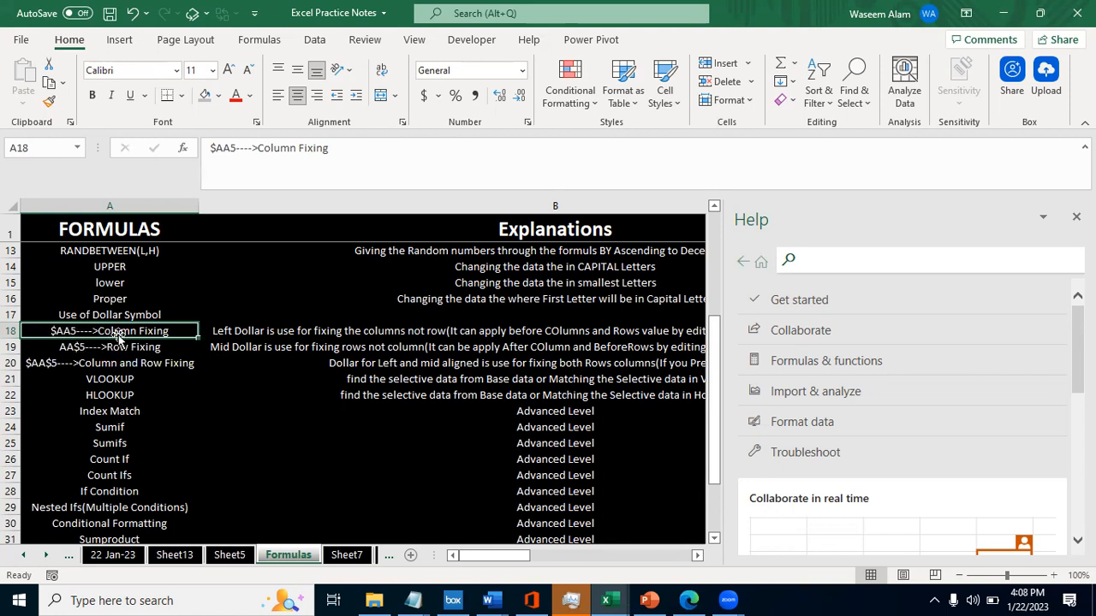
{"action": "left_click", "coordinate": [220, 334]}
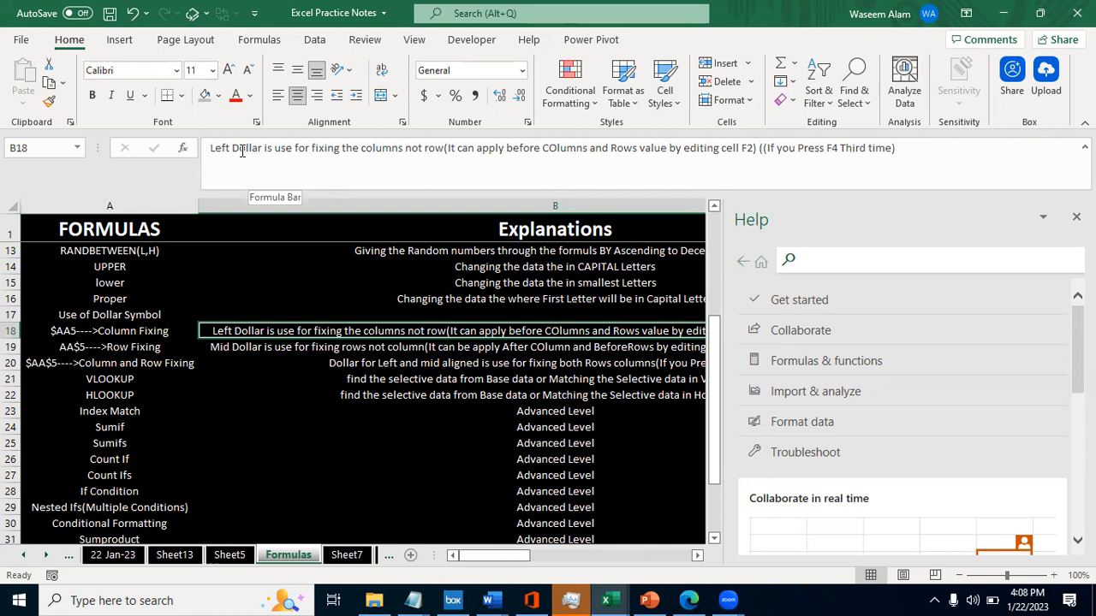
{"action": "left_click", "coordinate": [53, 334]}
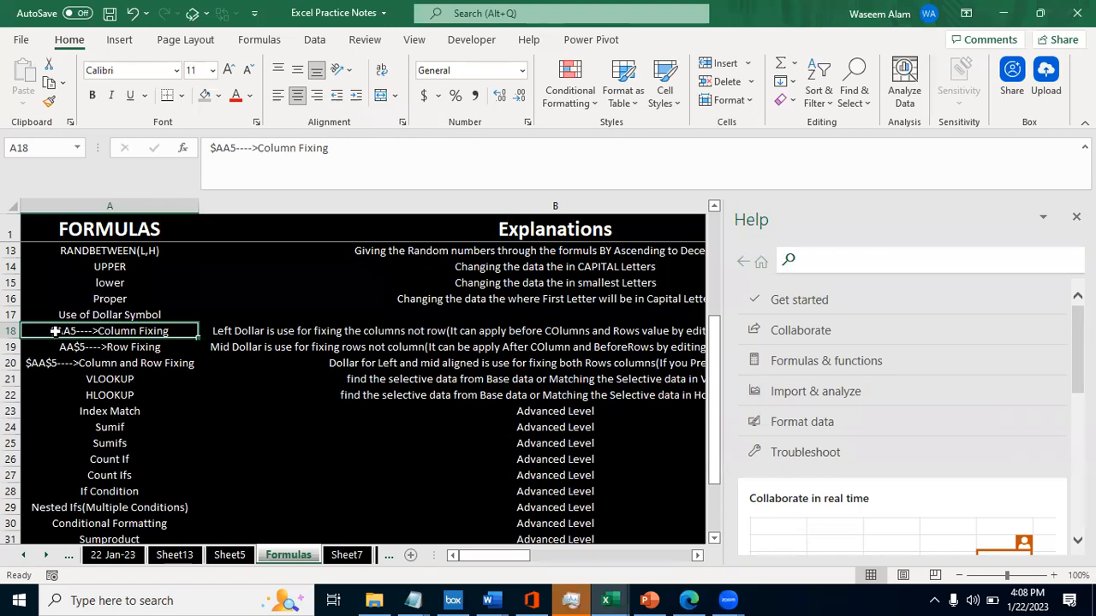
- Return from the column-fixing explanation in B18 to Sheet5 and enter the formula =D2 in cell E2
{"action": "left_click", "coordinate": [241, 333]}
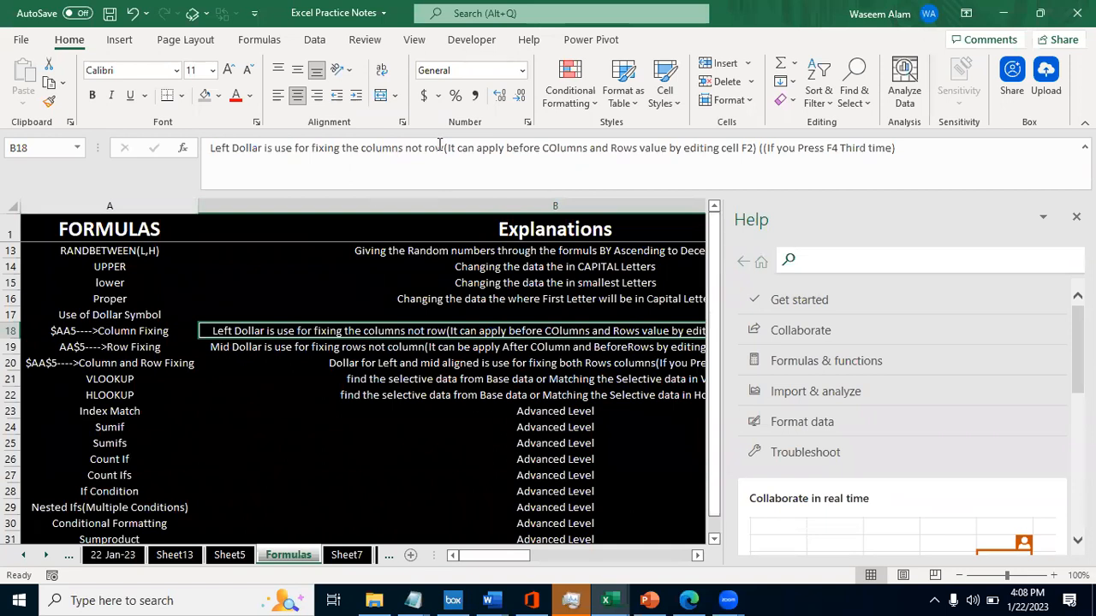
{"action": "key", "text": "ctrl+Page_Up"}
{"action": "key", "text": "Right"}
{"action": "key", "text": "Right"}
{"action": "key", "text": "Right"}
{"action": "type", "text": "="}
{"action": "key", "text": "Left"}
{"action": "key", "text": "ctrl+Return"}
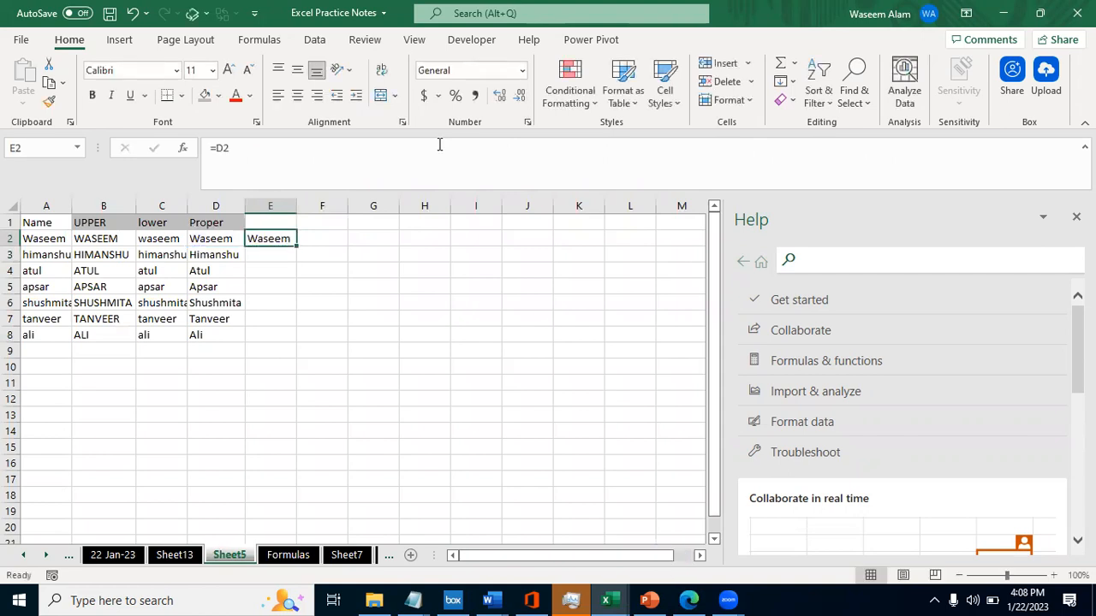
- Move the formula from cell E2 to cell F2
{"action": "key", "text": "ctrl+x"}
{"action": "key", "text": "Right"}
{"action": "key", "text": "ctrl+v"}
{"action": "key", "text": "Right"}
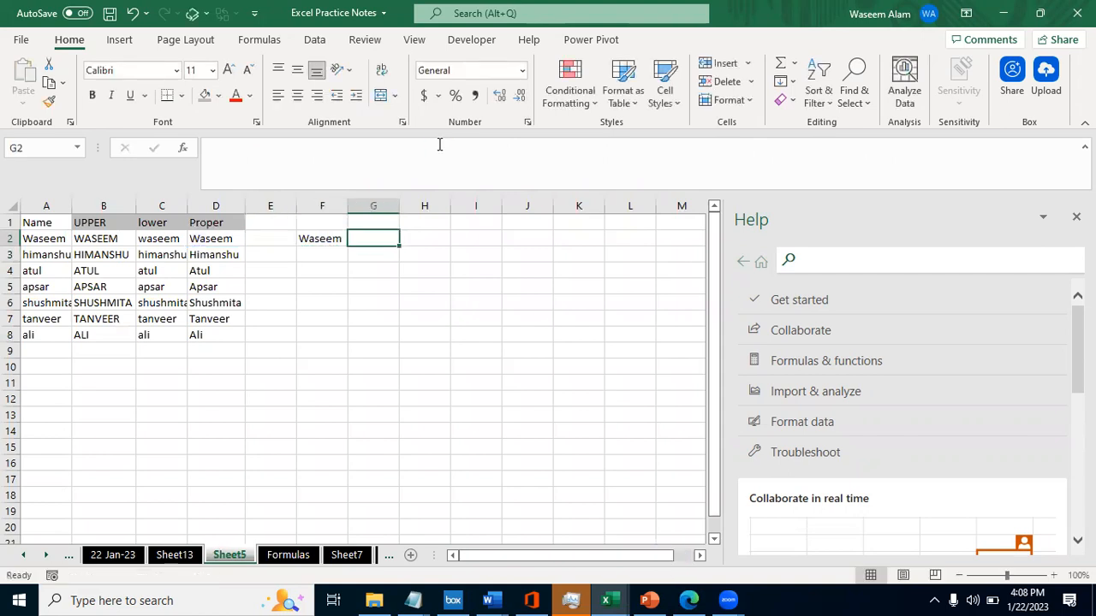
- Fill the =D2 formula from F2 down through F8
{"action": "key", "text": "Left"}
{"action": "key", "text": "F2"}
{"action": "key", "text": "Return"}
{"action": "key", "text": "Up"}
{"action": "key", "text": "shift+Right"}
{"action": "key", "text": "shift+Left"}
{"action": "key", "text": "shift+Down"}
{"action": "key", "text": "shift+Down"}
{"action": "key", "text": "shift+Down"}
{"action": "key", "text": "shift+Down"}
{"action": "key", "text": "shift+Down"}
{"action": "key", "text": "shift+Down"}
{"action": "key", "text": "ctrl+d"}
{"action": "key", "text": "Down"}
{"action": "key", "text": "Up"}
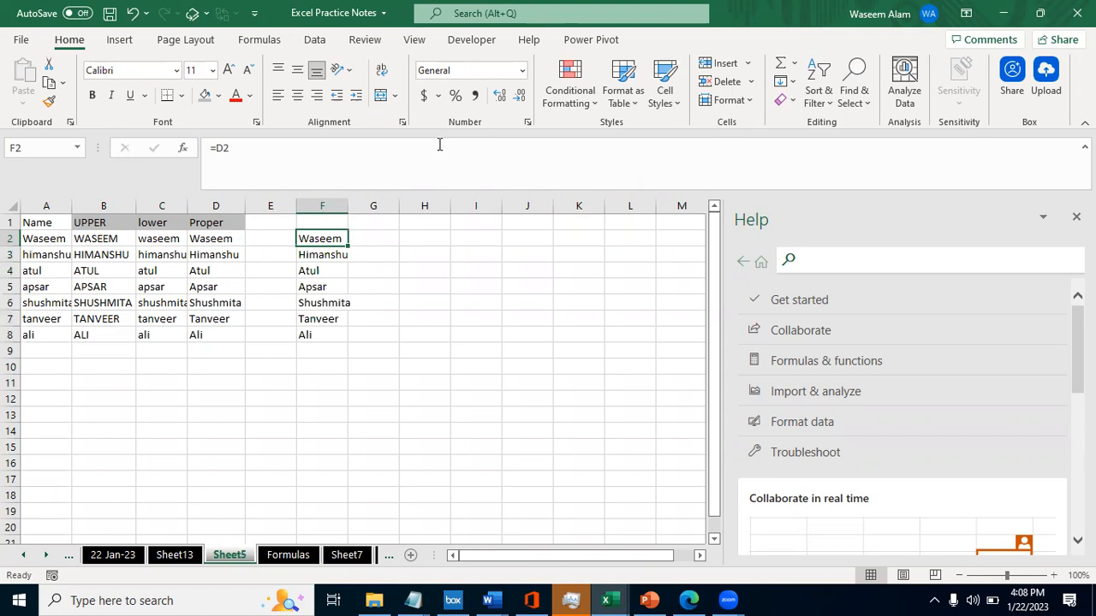
- Examine the filled range in column F and compare the cell references used in F2 and F3
{"action": "key", "text": "ctrl+shift+Down"}
{"action": "key", "text": "ctrl+shift+Up"}
{"action": "key", "text": "Down"}
{"action": "key", "text": "Up"}
{"action": "key", "text": "F2"}
{"action": "key", "text": "Escape"}
{"action": "key", "text": "Down"}
{"action": "key", "text": "F2"}
{"action": "key", "text": "Escape"}
{"action": "key", "text": "Up"}
{"action": "key", "text": "F2"}
{"action": "key", "text": "Escape"}
{"action": "key", "text": "F2"}
{"action": "key", "text": "Escape"}
{"action": "key", "text": "Down"}
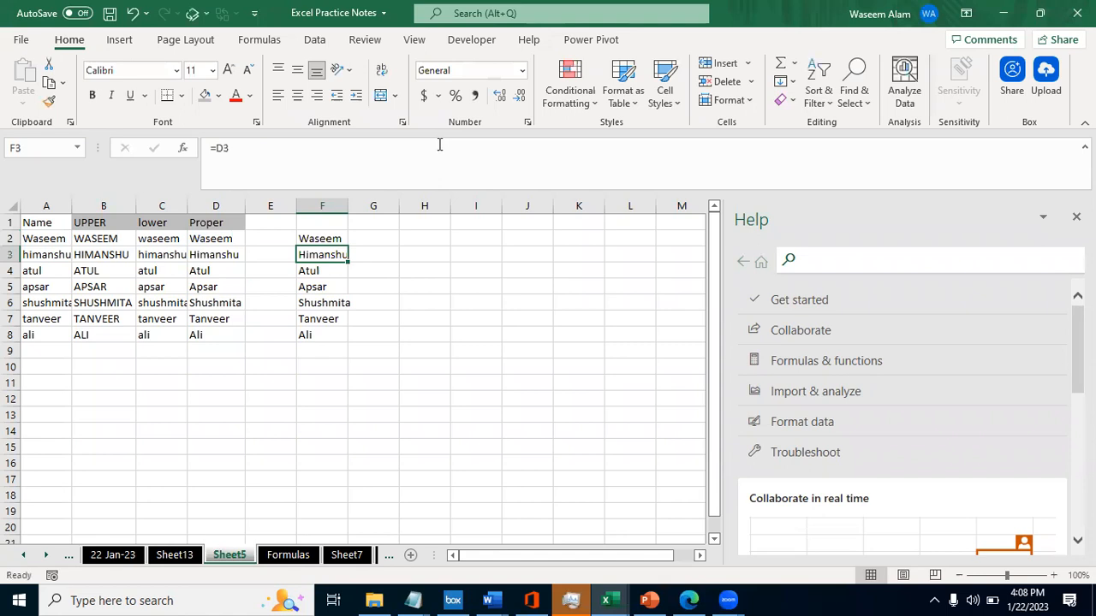
{"action": "key", "text": "F2"}
{"action": "key", "text": "Escape"}
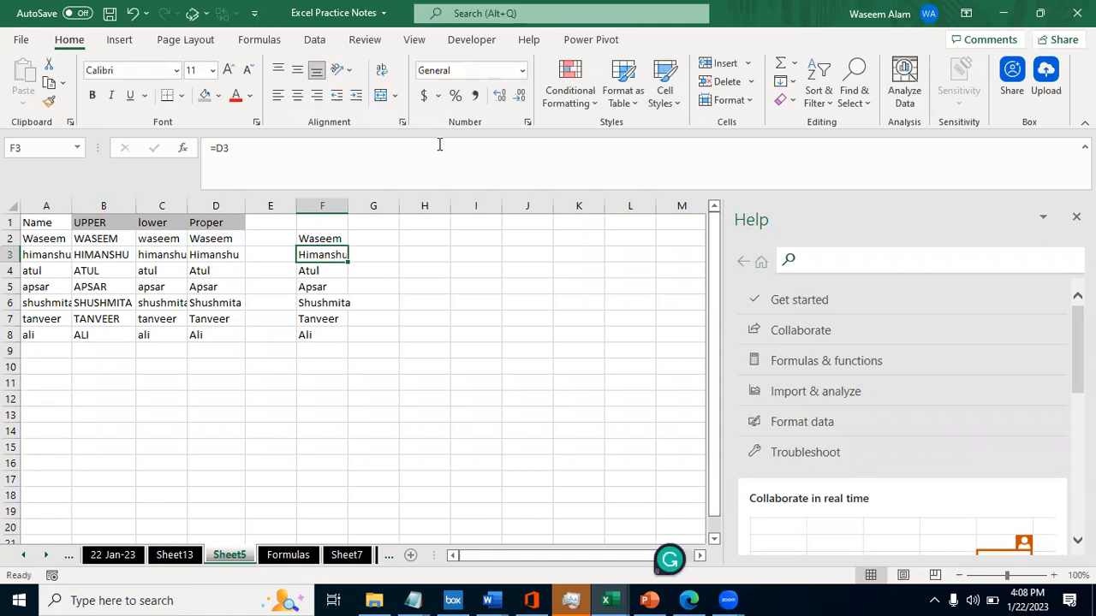
- Examine the references in the remaining formulas of column F, from F4 down to F8
{"action": "key", "text": "Down"}
{"action": "key", "text": "F2"}
{"action": "key", "text": "Escape"}
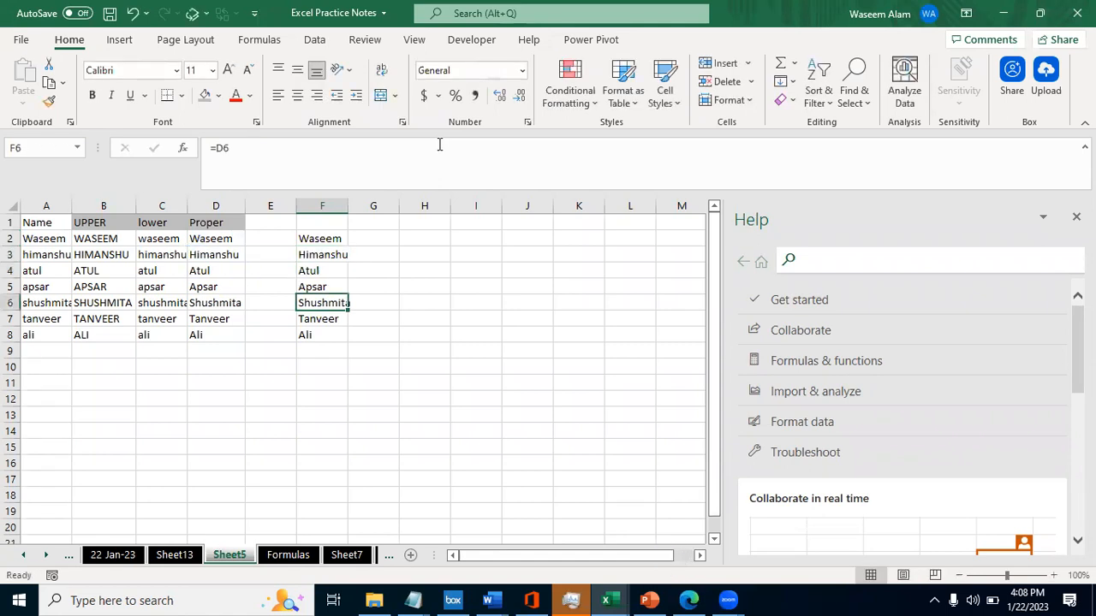
{"action": "key", "text": "Down"}
{"action": "key", "text": "F2"}
{"action": "key", "text": "Escape"}
{"action": "key", "text": "Escape"}
{"action": "key", "text": "Down"}
{"action": "key", "text": "F2"}
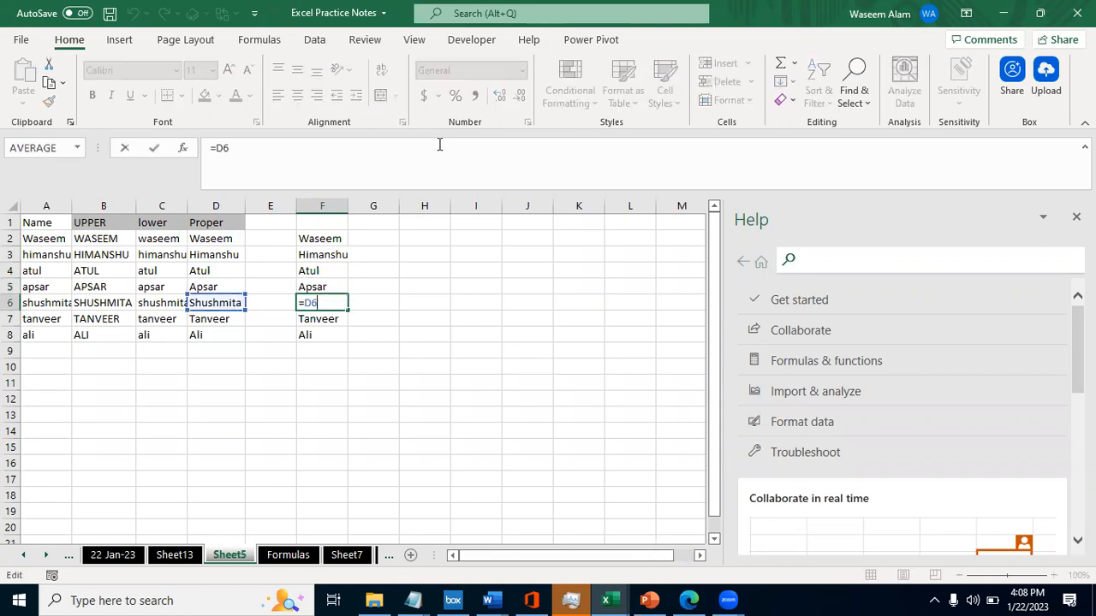
{"action": "key", "text": "Escape"}
{"action": "key", "text": "Down"}
{"action": "key", "text": "Down"}
{"action": "key", "text": "Up"}
{"action": "key", "text": "Up"}
{"action": "key", "text": "Up"}
{"action": "key", "text": "Up"}
{"action": "key", "text": "Up"}
{"action": "key", "text": "Up"}
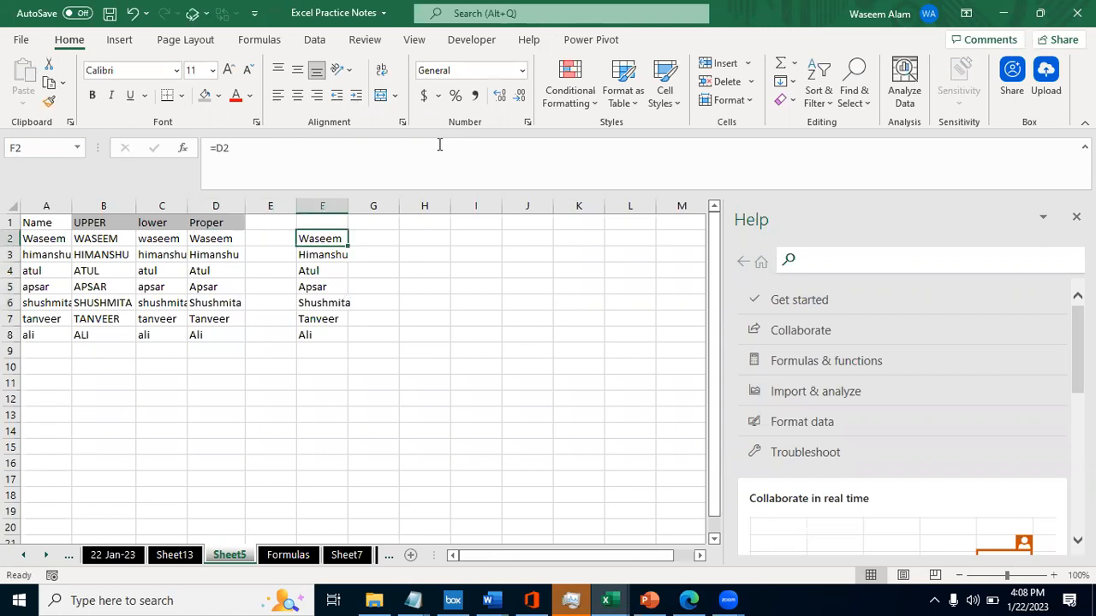
- Fill the formulas in F2:F8 one column across into G2:G8 and check the reference in G2
{"action": "key", "text": "shift+Right"}
{"action": "key", "text": "shift+Left"}
{"action": "key", "text": "ctrl+shift+Down"}
{"action": "key", "text": "shift+Right"}
{"action": "key", "text": "ctrl+r"}
{"action": "key", "text": "Right"}
{"action": "key", "text": "F2"}
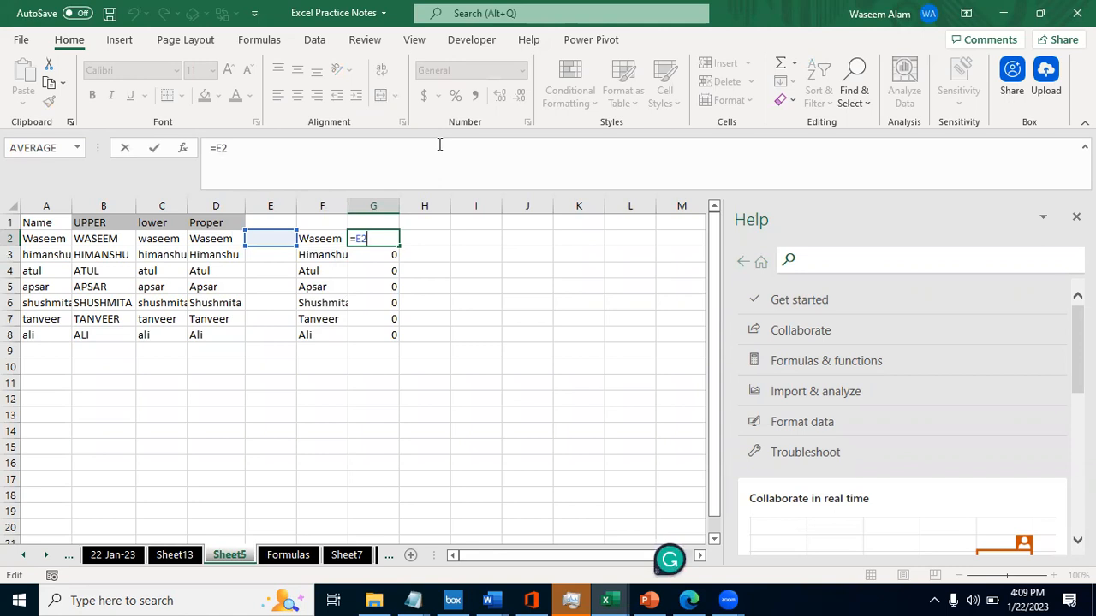
{"action": "key", "text": "ctrl+Return"}
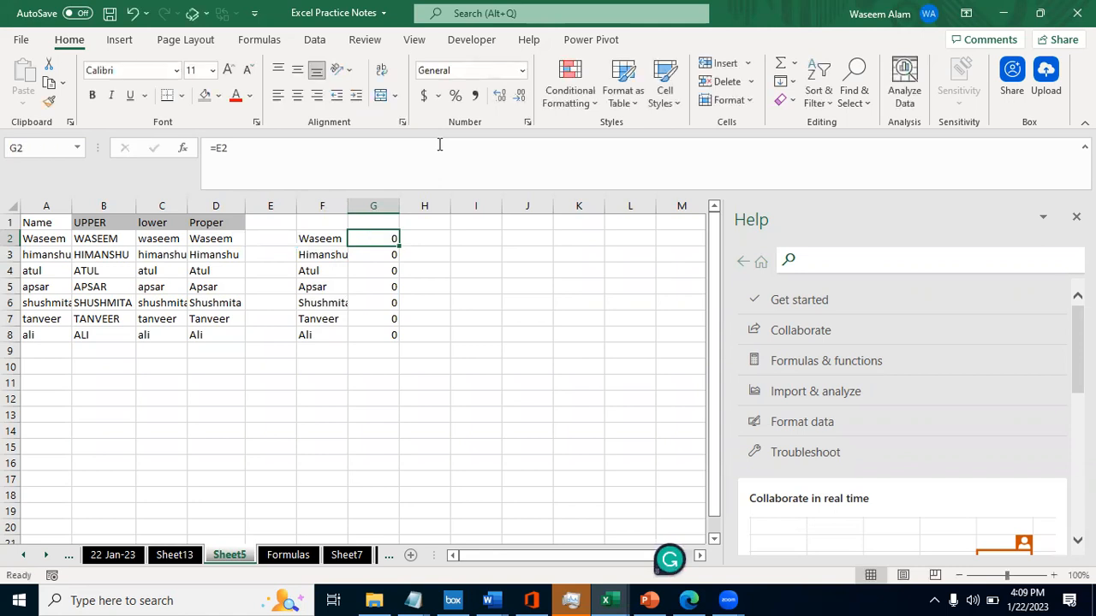
- Copy the formula in F2 alone into G2 and select the column G formulas
{"action": "key", "text": "Left"}
{"action": "key", "text": "ctrl+c"}
{"action": "key", "text": "Right"}
{"action": "key", "text": "ctrl+v"}
{"action": "key", "text": "ctrl+shift+Down"}
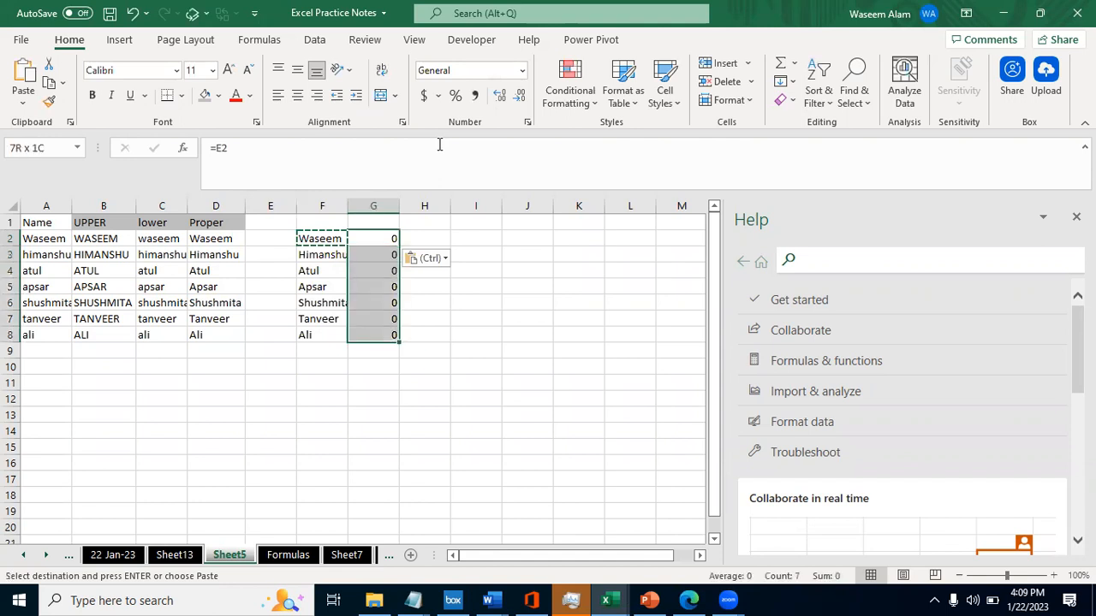
- Copy the whole range F2:F8 and paste it over the formulas starting at G2
{"action": "key", "text": "Left"}
{"action": "key", "text": "ctrl+shift+Down"}
{"action": "key", "text": "ctrl+c"}
{"action": "key", "text": "Right"}
{"action": "key", "text": "ctrl+shift+Down"}
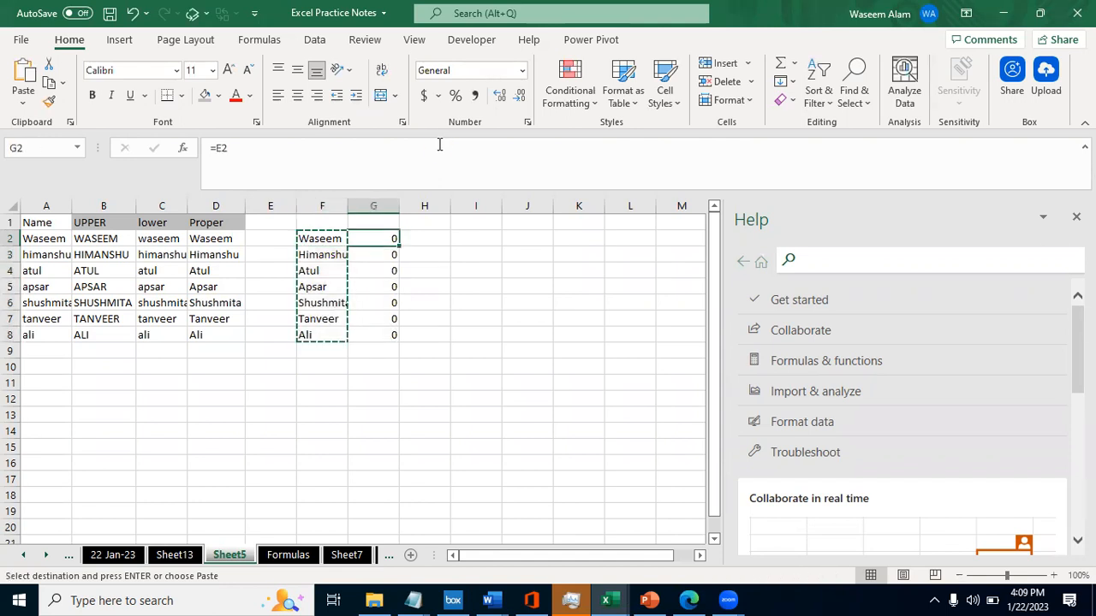
{"action": "key", "text": "ctrl+v"}
- Compare the cell reference in G2 with the one in F2
{"action": "key", "text": "F2"}
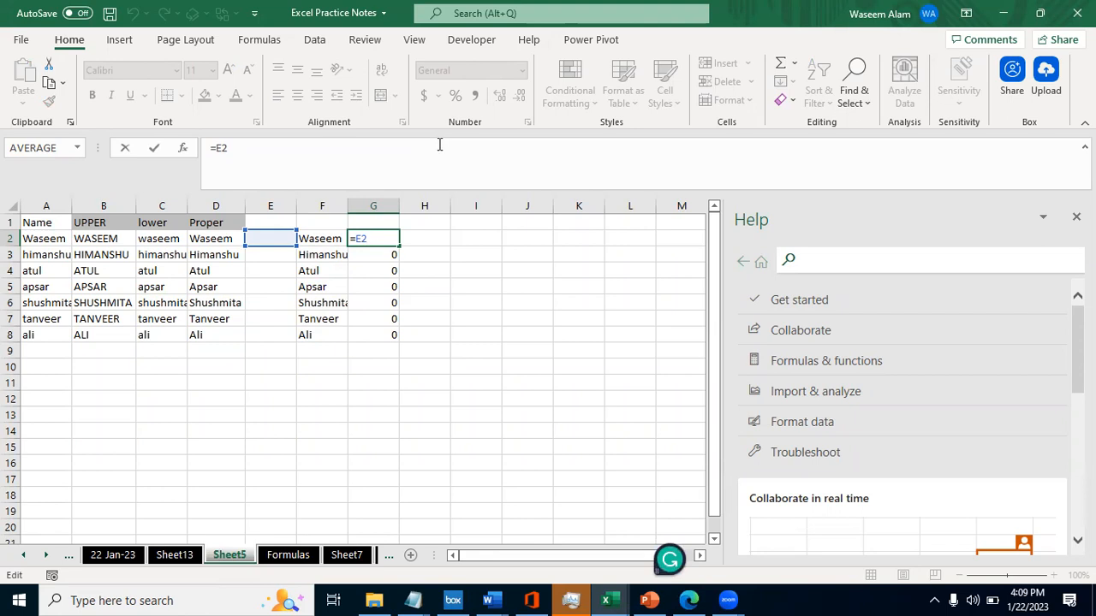
{"action": "key", "text": "Escape"}
{"action": "key", "text": "Left"}
{"action": "key", "text": "Right"}
{"action": "key", "text": "F2"}
{"action": "key", "text": "Escape"}
{"action": "key", "text": "Left"}
{"action": "key", "text": "F2"}
{"action": "key", "text": "Escape"}
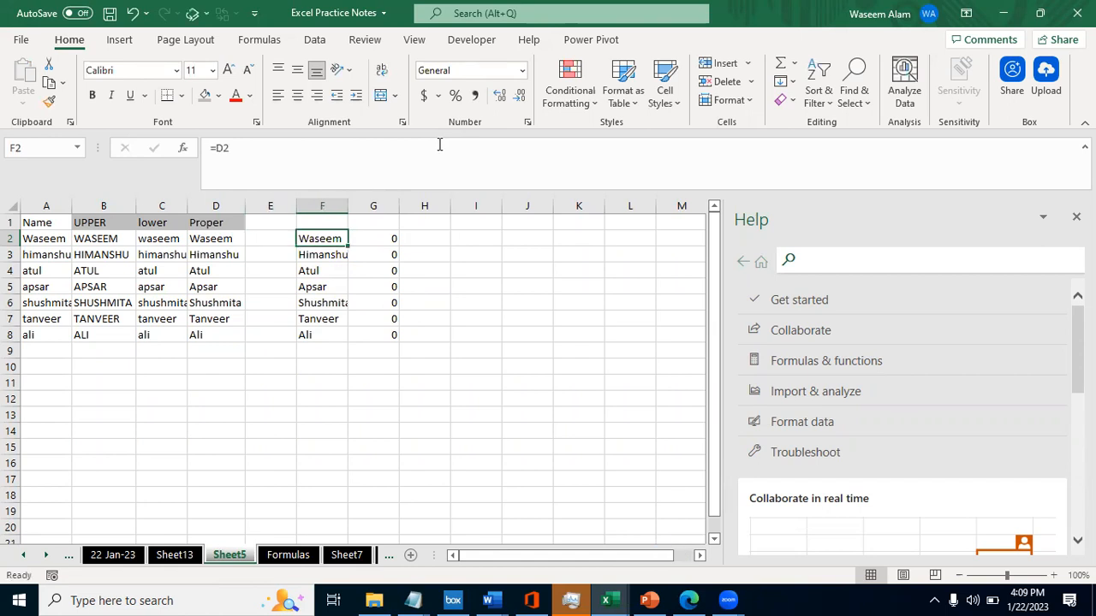
- Compare the F2:F8 and G2:G8 ranges and inspect which cell the G2 formula refers to
{"action": "key", "text": "ctrl+shift+Down"}
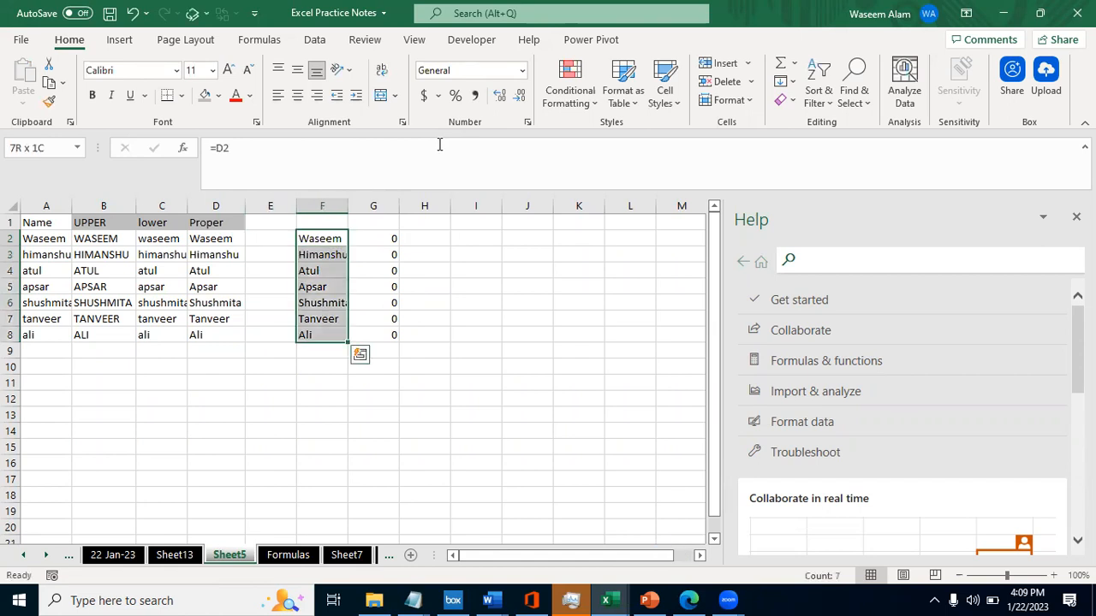
{"action": "key", "text": "ctrl+shift+Up"}
{"action": "key", "text": "ctrl+shift+Down"}
{"action": "key", "text": "Right"}
{"action": "key", "text": "F2"}
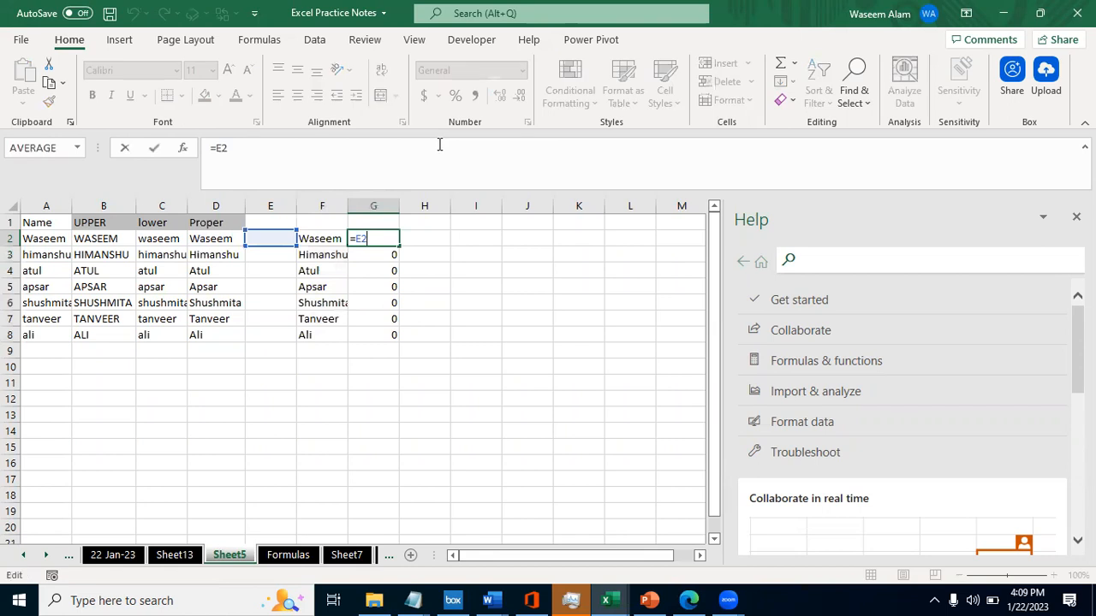
{"action": "key", "text": "Escape"}
{"action": "key", "text": "ctrl+shift+Down"}
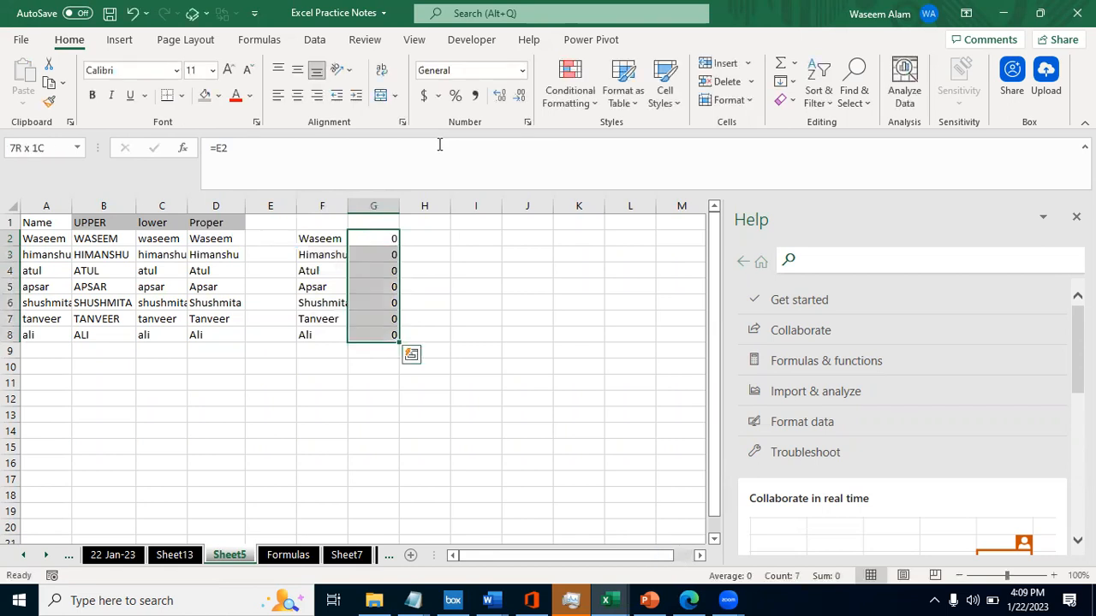
{"action": "key", "text": "ctrl+shift+Up"}
{"action": "key", "text": "F2"}
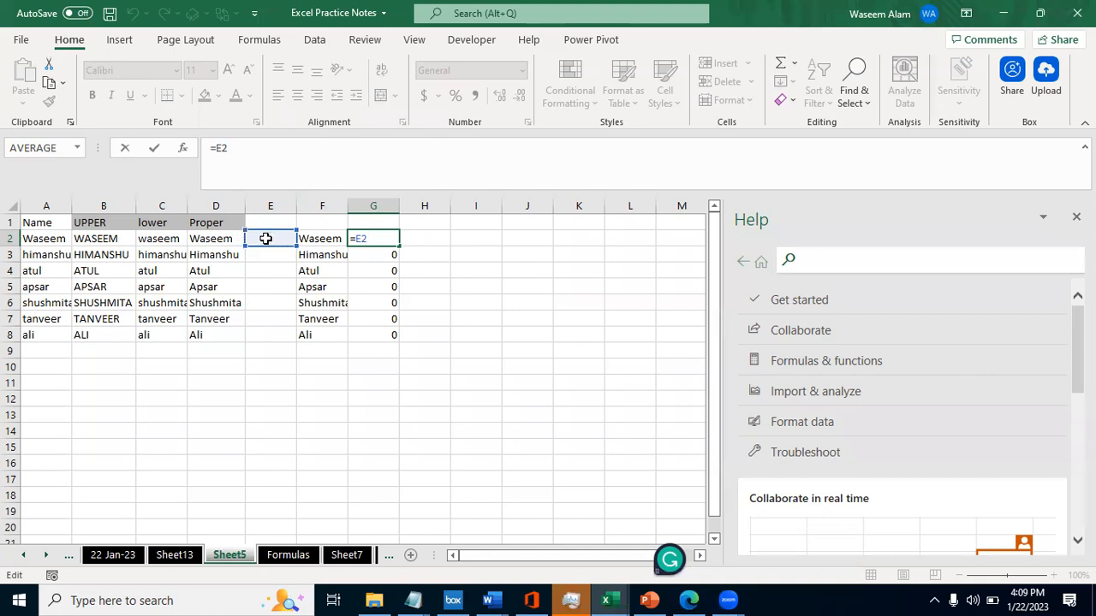
- Check which cell the formula in G2 refers to
{"action": "key", "text": "Escape"}
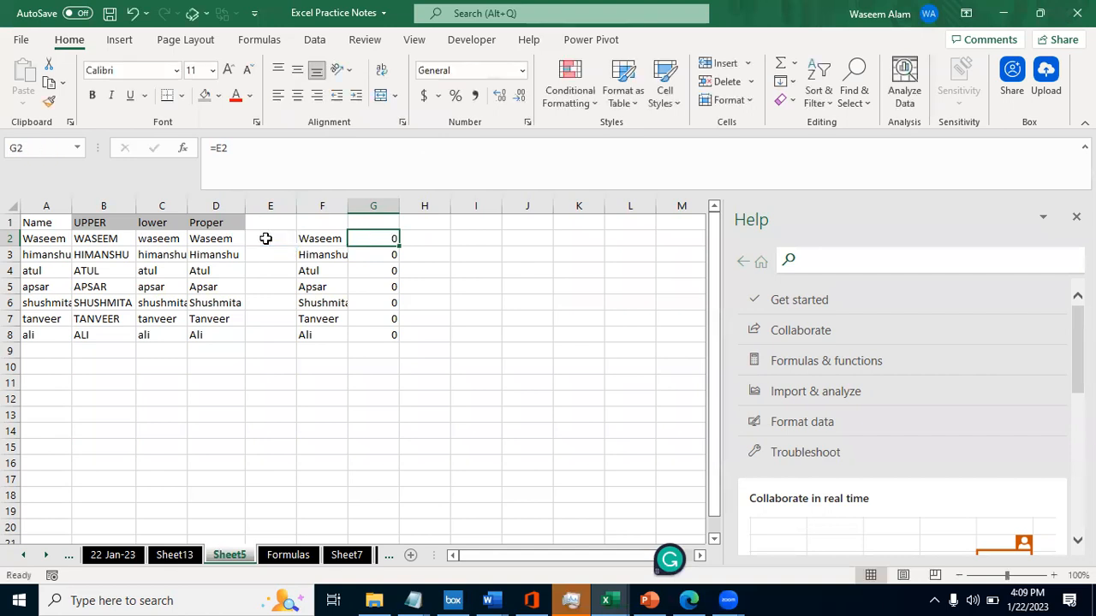
{"action": "key", "text": "Right"}
{"action": "key", "text": "Left"}
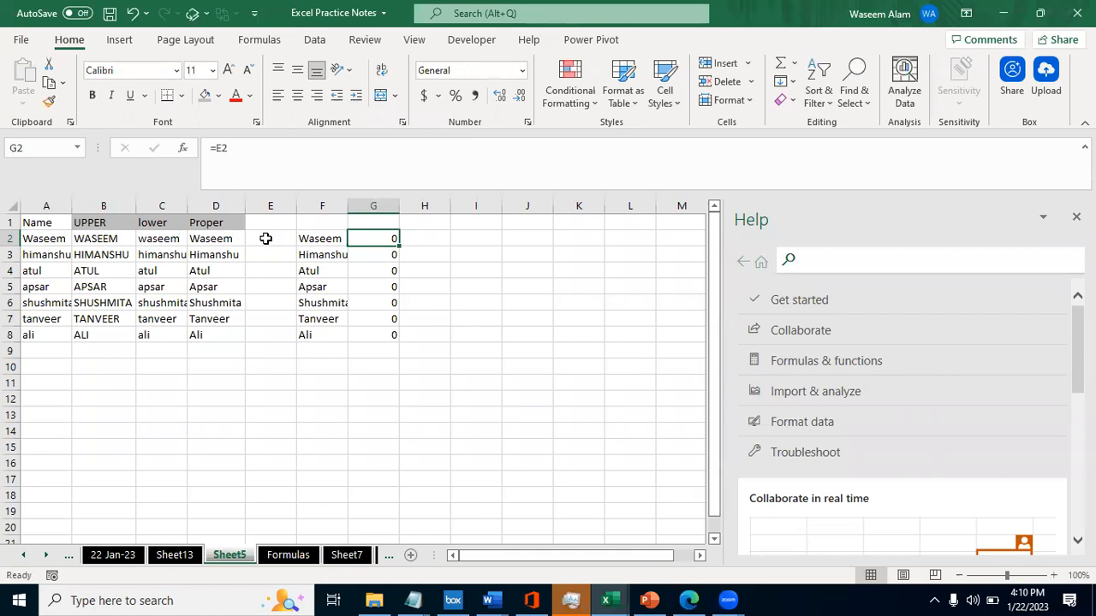
{"action": "key", "text": "F2"}
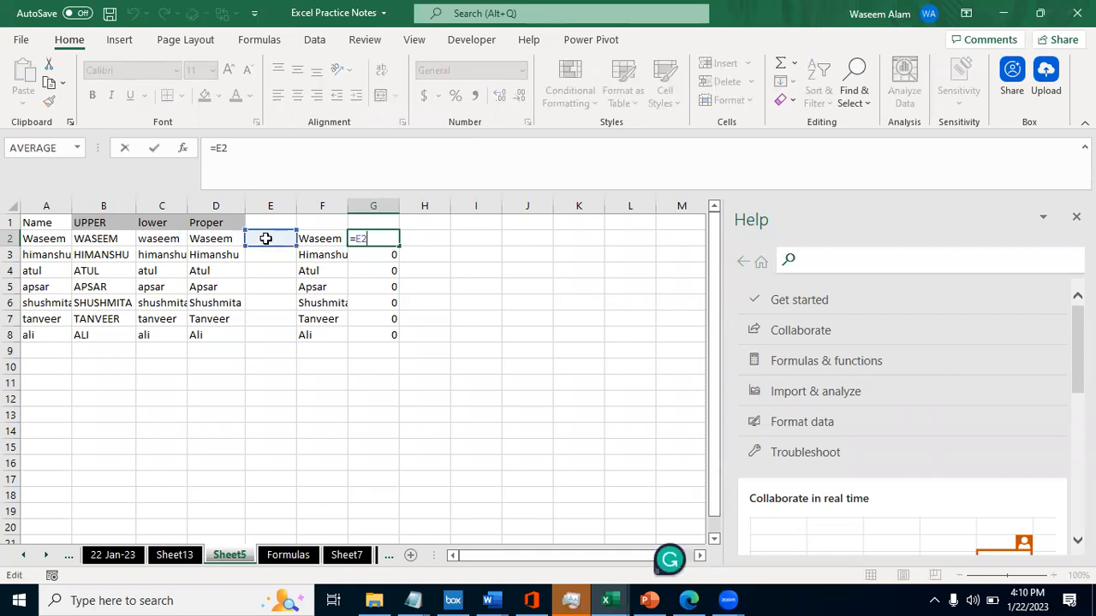
{"action": "key", "text": "Escape"}
- Enter A in E2 and compare it with the linked formula cell G2
{"action": "left_click", "coordinate": [266, 239]}
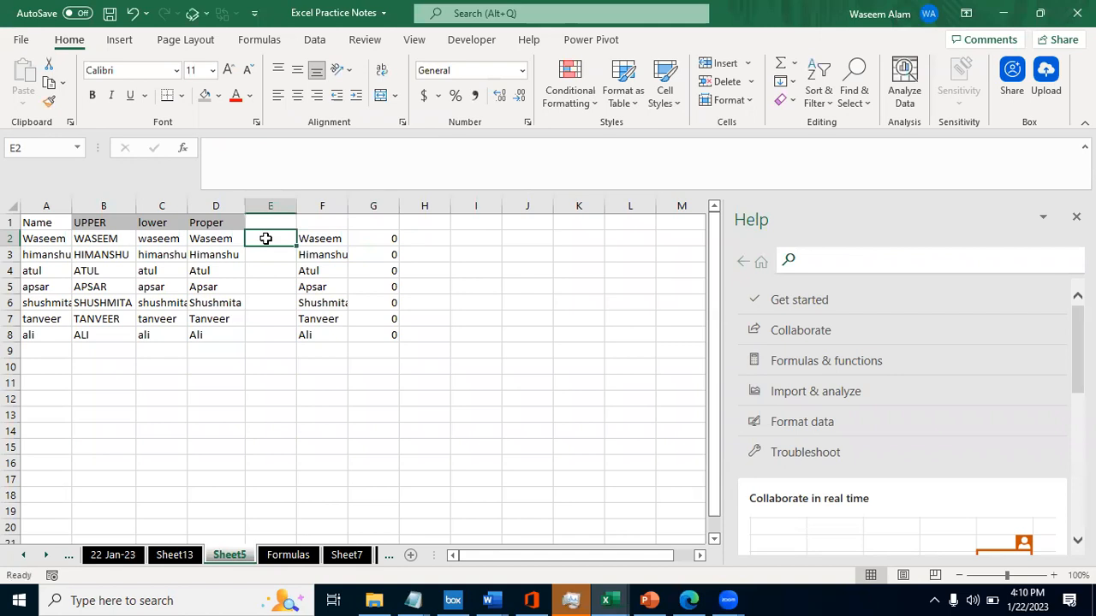
{"action": "type", "text": "A"}
{"action": "key", "text": "Right"}
{"action": "key", "text": "Right"}
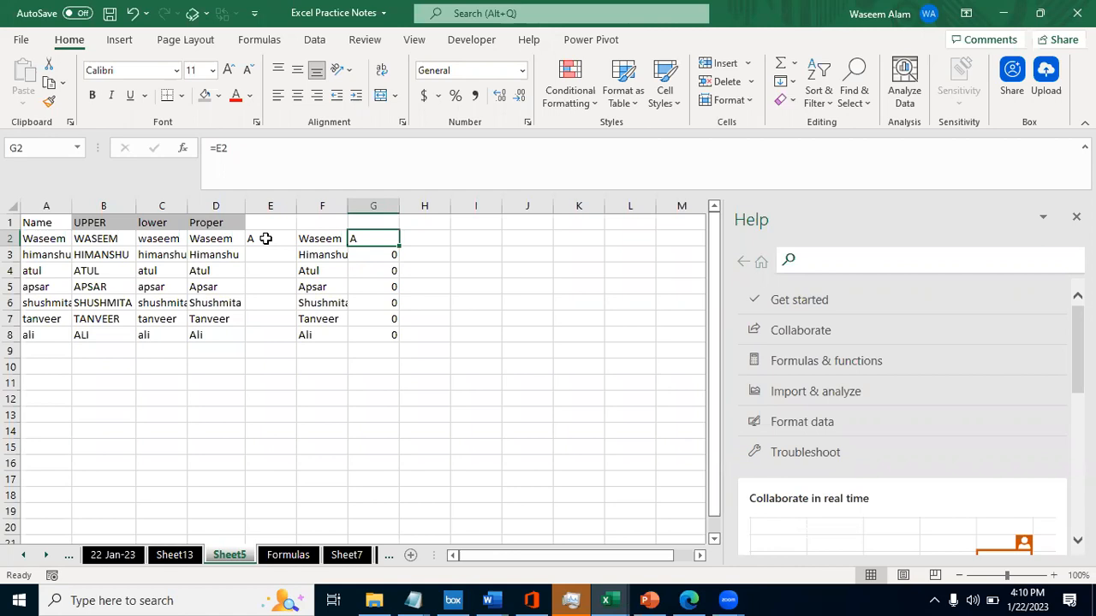
{"action": "key", "text": "Left"}
{"action": "key", "text": "Left"}
{"action": "key", "text": "Right"}
{"action": "key", "text": "Right"}
{"action": "key", "text": "Left"}
{"action": "key", "text": "Right"}
{"action": "key", "text": "Left"}
{"action": "key", "text": "Left"}
{"action": "key", "text": "Right"}
{"action": "key", "text": "Left"}
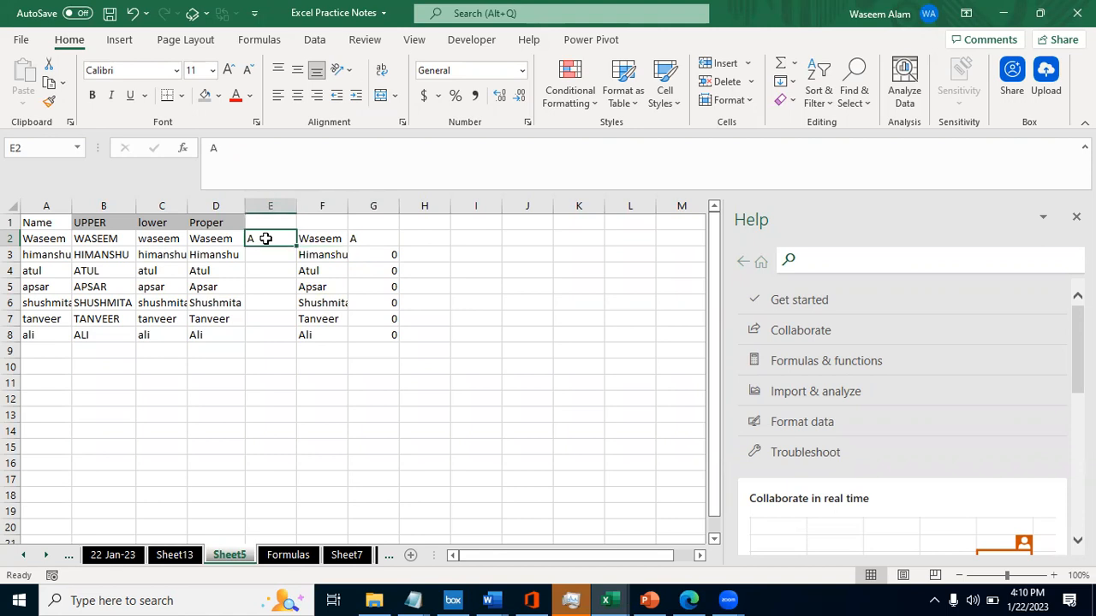
- Replace the entry in E2 with Excel and check the linked cell G2
{"action": "type", "text": "Ra"}
{"action": "key", "text": "BackSpace"}
{"action": "key", "text": "BackSpace"}
{"action": "type", "text": "Excel"}
{"action": "key", "text": "Right"}
{"action": "key", "text": "Right"}
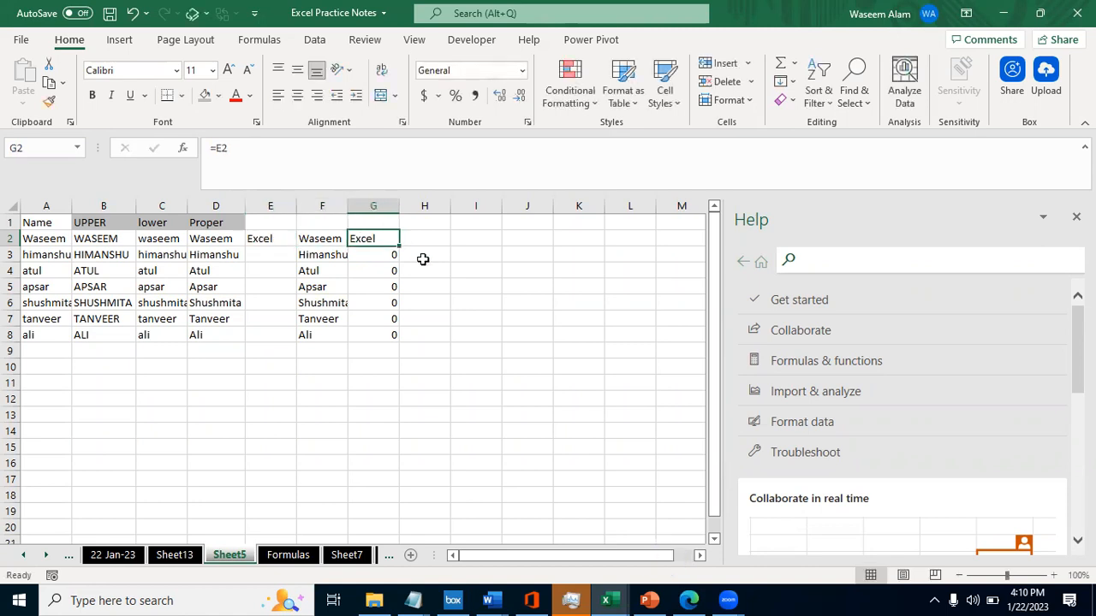
- Clear E2 and inspect the cell reference in the G2 formula again
{"action": "key", "text": "Left"}
{"action": "key", "text": "Left"}
{"action": "key", "text": "Delete"}
{"action": "key", "text": "Right"}
{"action": "key", "text": "Right"}
{"action": "key", "text": "ctrl+shift+Down"}
{"action": "key", "text": "Left"}
{"action": "key", "text": "Right"}
{"action": "key", "text": "F2"}
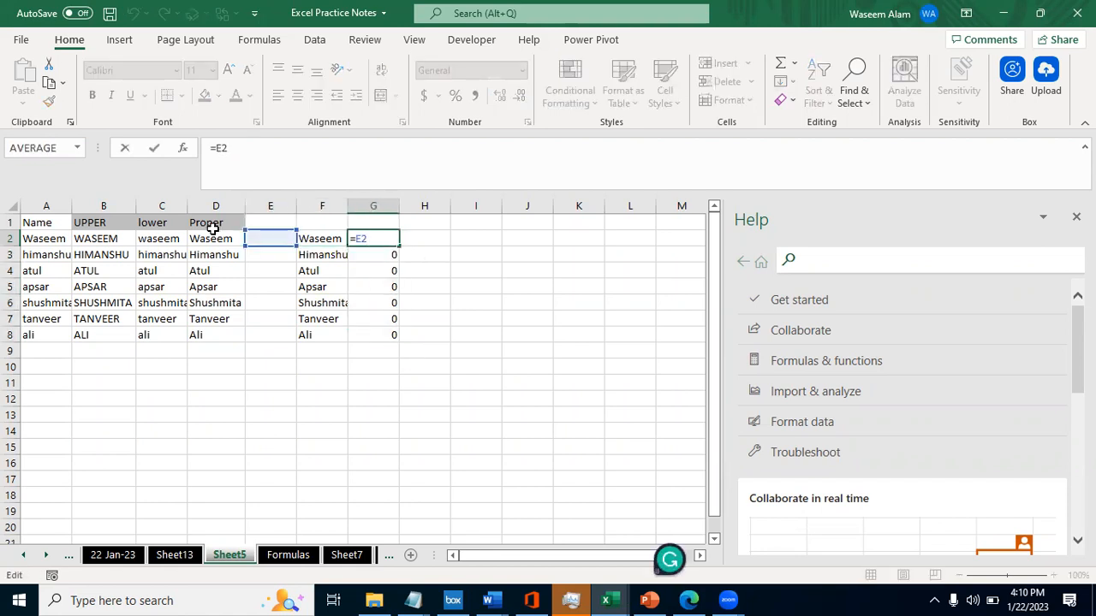
{"action": "key", "text": "Escape"}
- Copy F2:F8 and paste it over G2:G8 as values only
{"action": "key", "text": "Left"}
{"action": "key", "text": "ctrl+shift+Down"}
{"action": "key", "text": "shift+Right"}
{"action": "key", "text": "Right"}
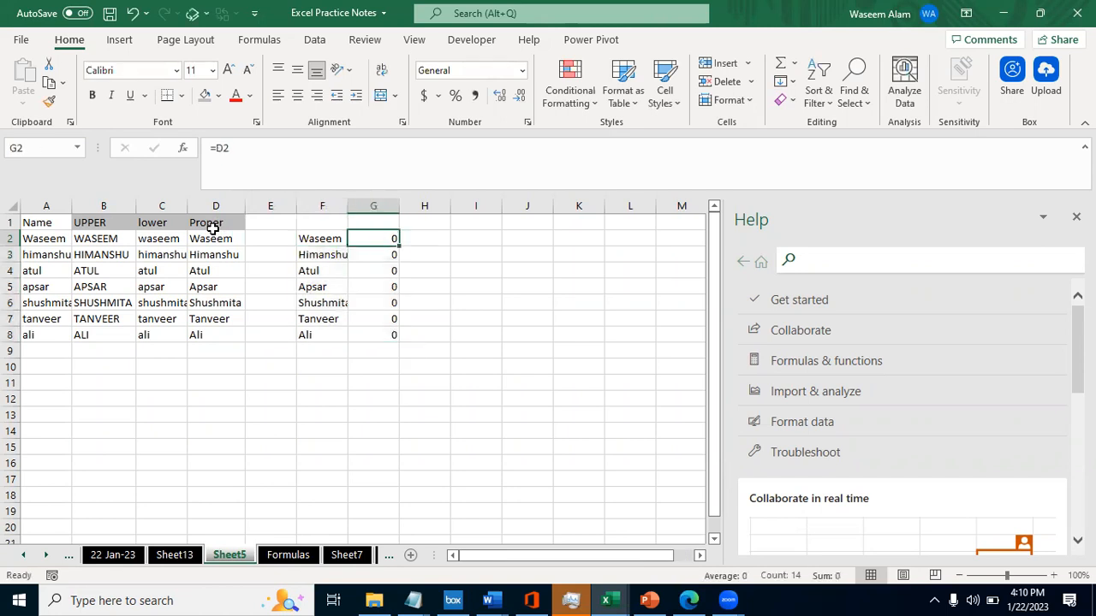
{"action": "key", "text": "Left"}
{"action": "key", "text": "ctrl+shift+Down"}
{"action": "key", "text": "ctrl+c"}
{"action": "key", "text": "Right"}
{"action": "key", "text": "ctrl+alt+v"}
{"action": "key", "text": "Return"}
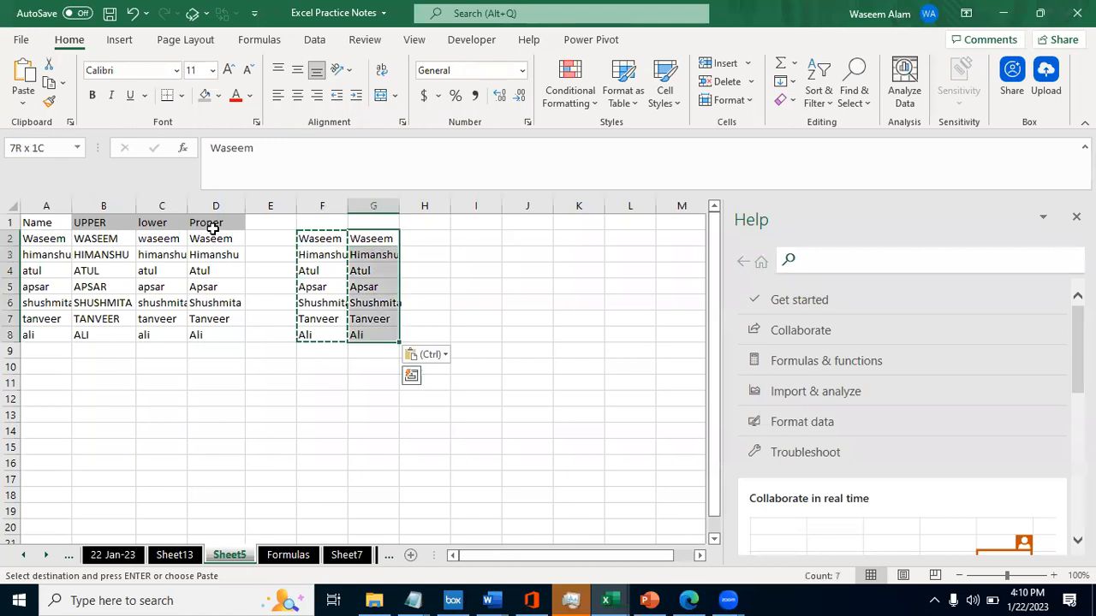
- Try filling G2:G8 with 0, and undo the fill
{"action": "type", "text": "0"}
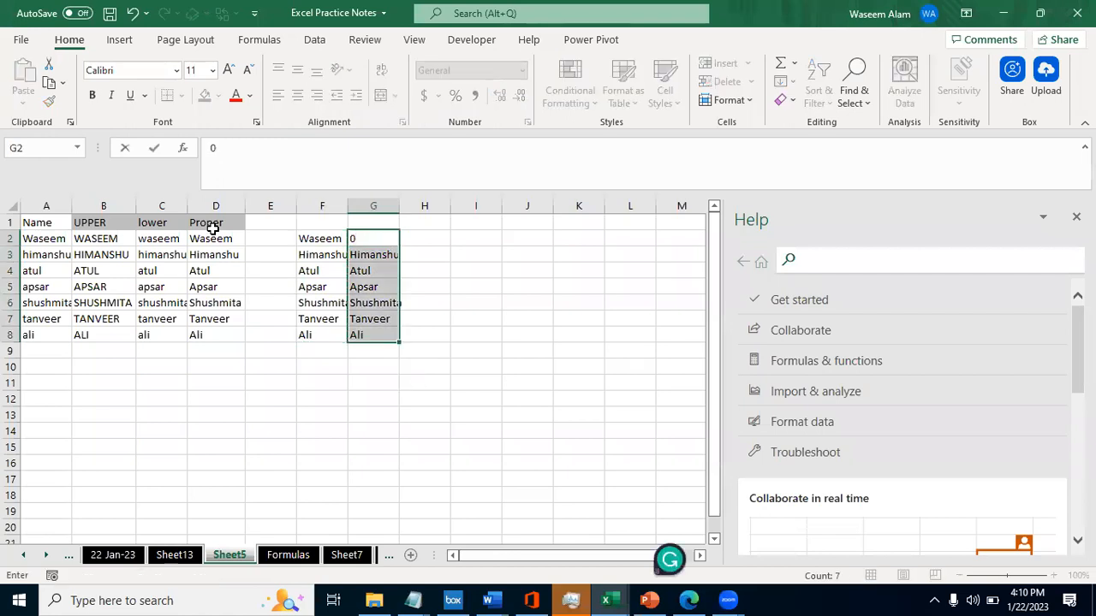
{"action": "key", "text": "ctrl+Return"}
{"action": "key", "text": "ctrl+z"}
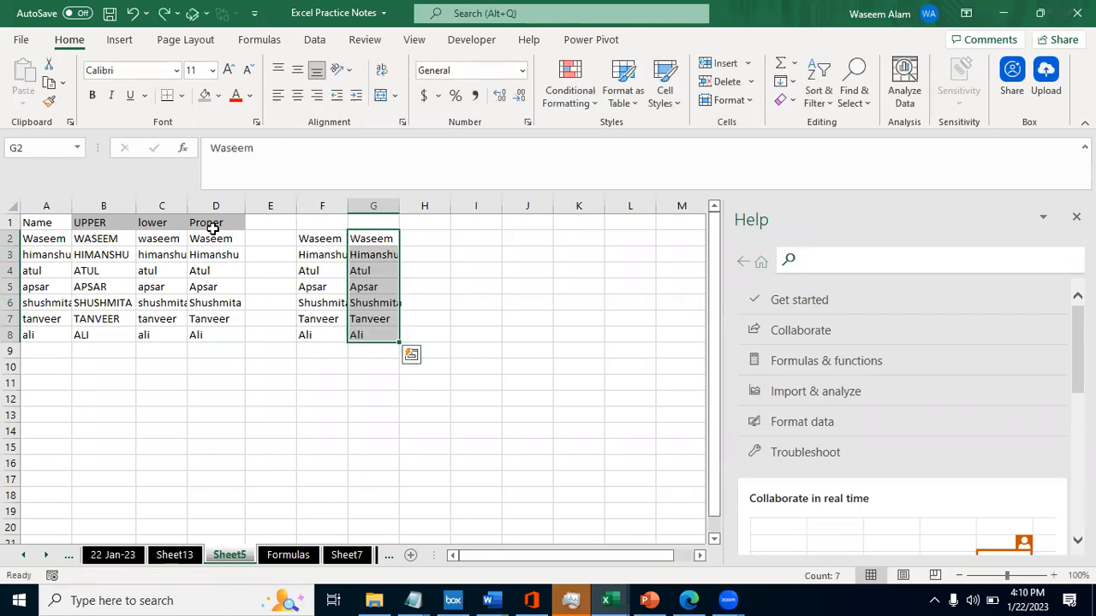
- Paste the F2:F8 formulas normally over G2:G8, and undo the paste
{"action": "key", "text": "Left"}
{"action": "key", "text": "ctrl+shift+Down"}
{"action": "key", "text": "ctrl+c"}
{"action": "key", "text": "Right"}
{"action": "key", "text": "ctrl+v"}
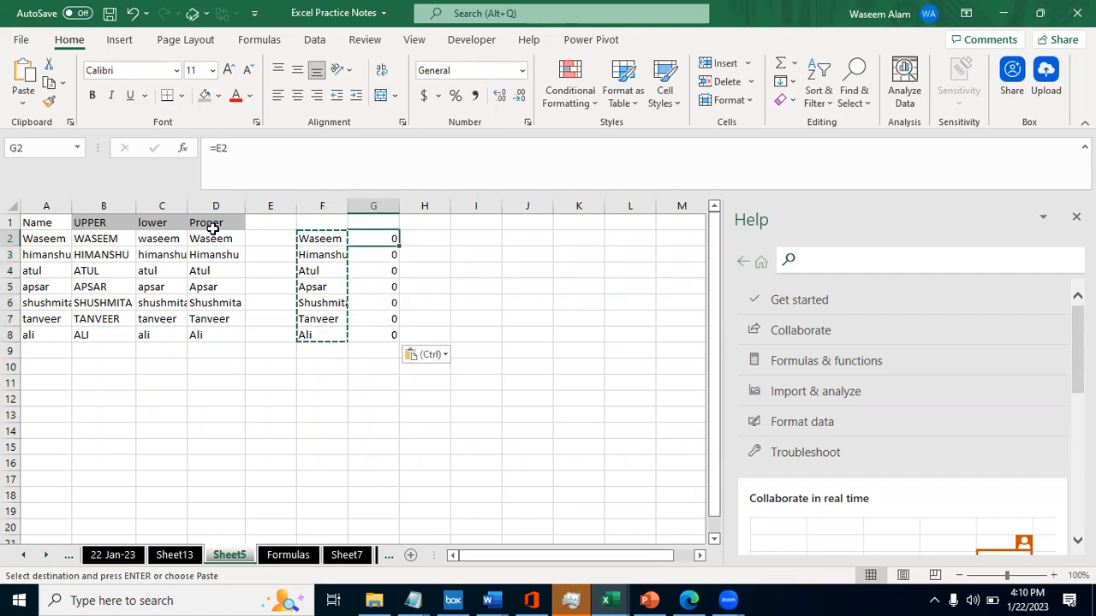
{"action": "key", "text": "ctrl+z"}
{"action": "key", "text": "Escape"}
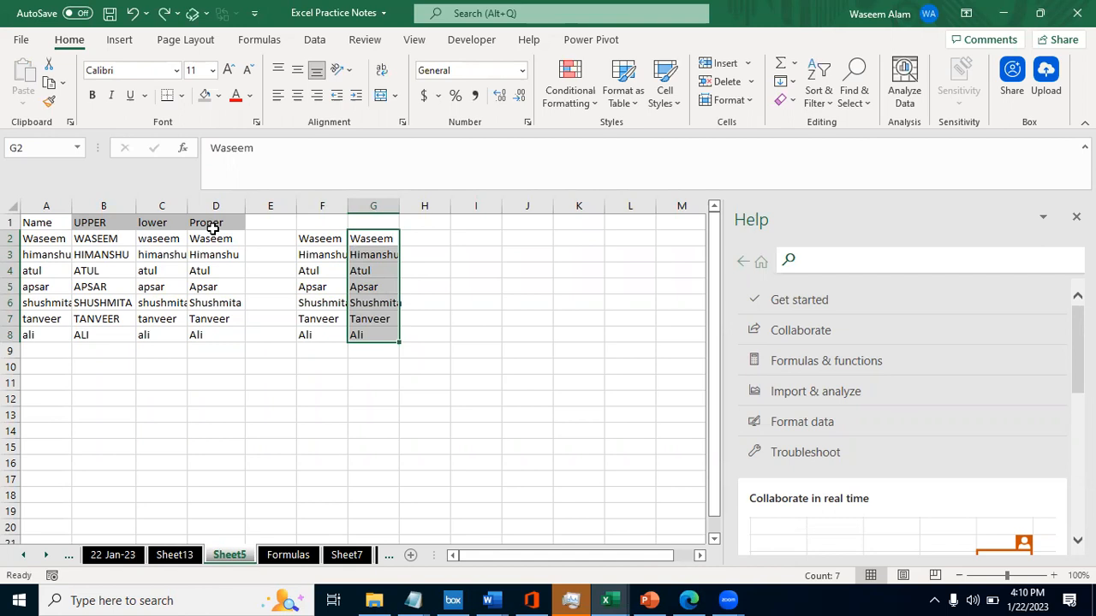
- Inspect which cell the formula in F2 refers to
{"action": "key", "text": "Left"}
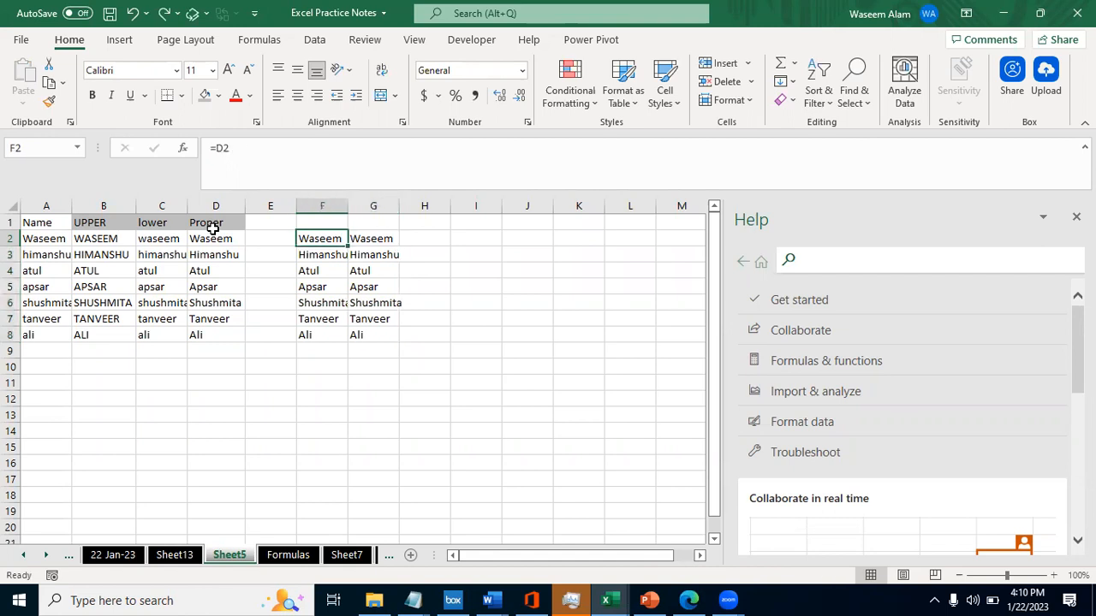
{"action": "key", "text": "F2"}
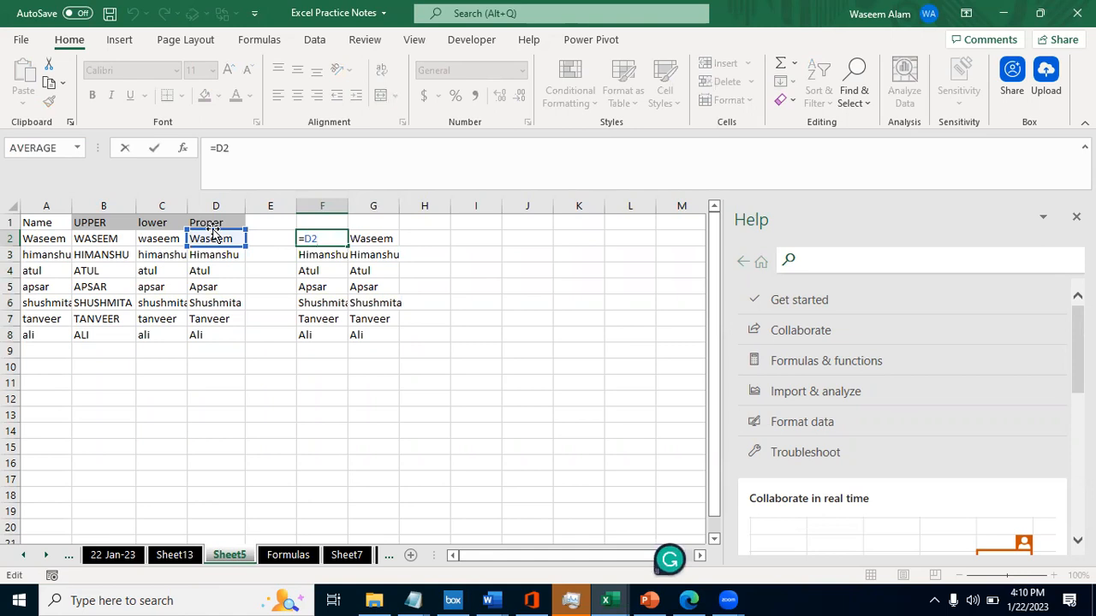
{"action": "key", "text": "Escape"}
{"action": "key", "text": "F2"}
{"action": "key", "text": "Escape"}
{"action": "key", "text": "F2"}
{"action": "key", "text": "shift+Return"}
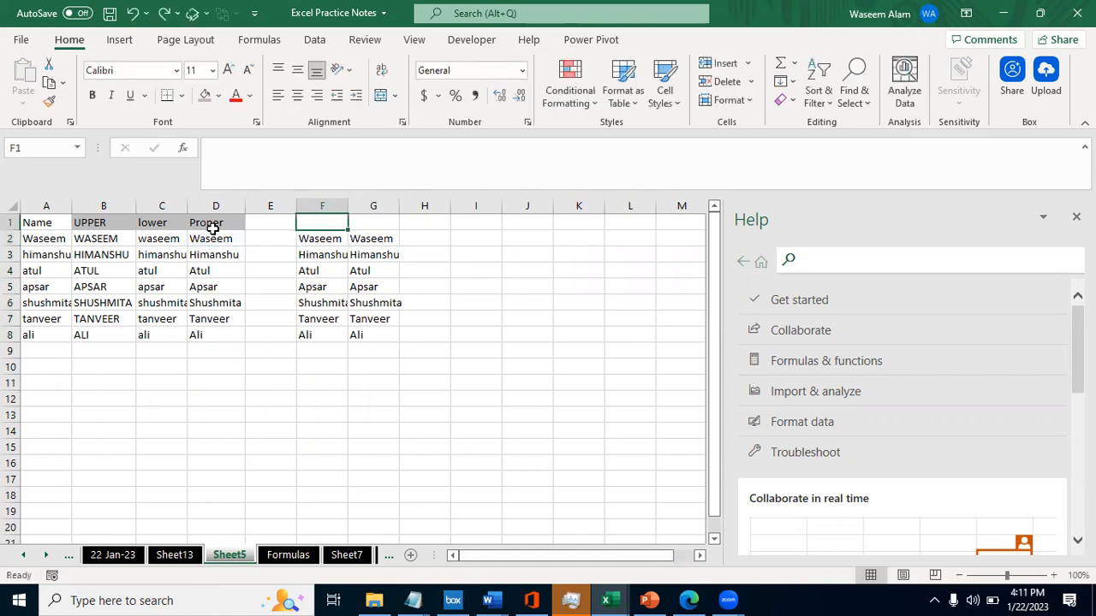
- Copy the "$AA5---->Column Fixing" label from the Formulas sheet into F1 of Sheet5 and autofit column F
{"action": "type", "text": "Left"}
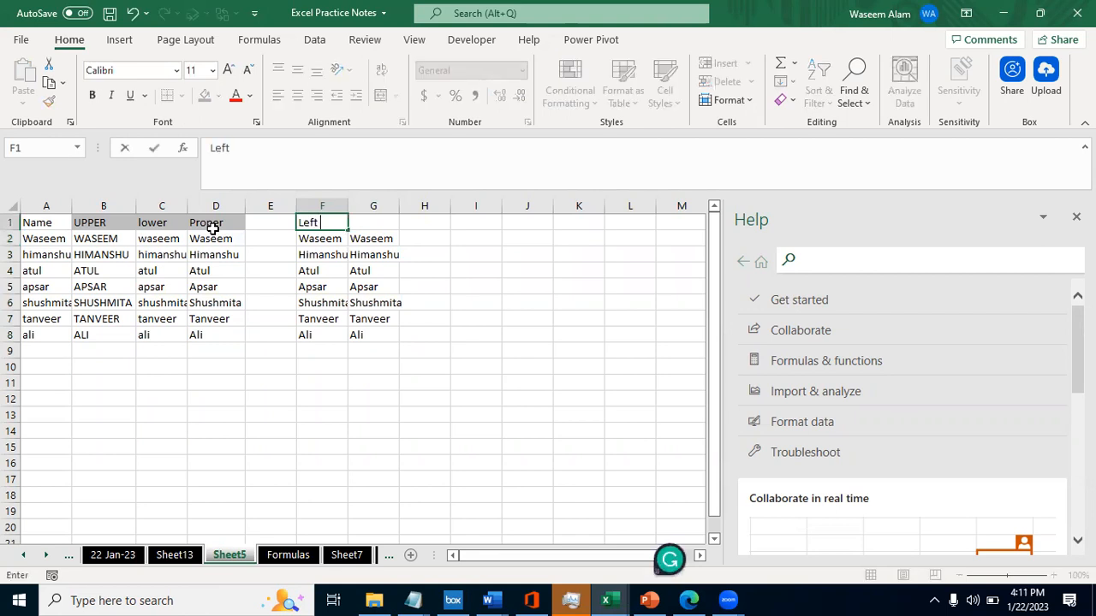
{"action": "key", "text": "Escape"}
{"action": "key", "text": "ctrl+Page_Down"}
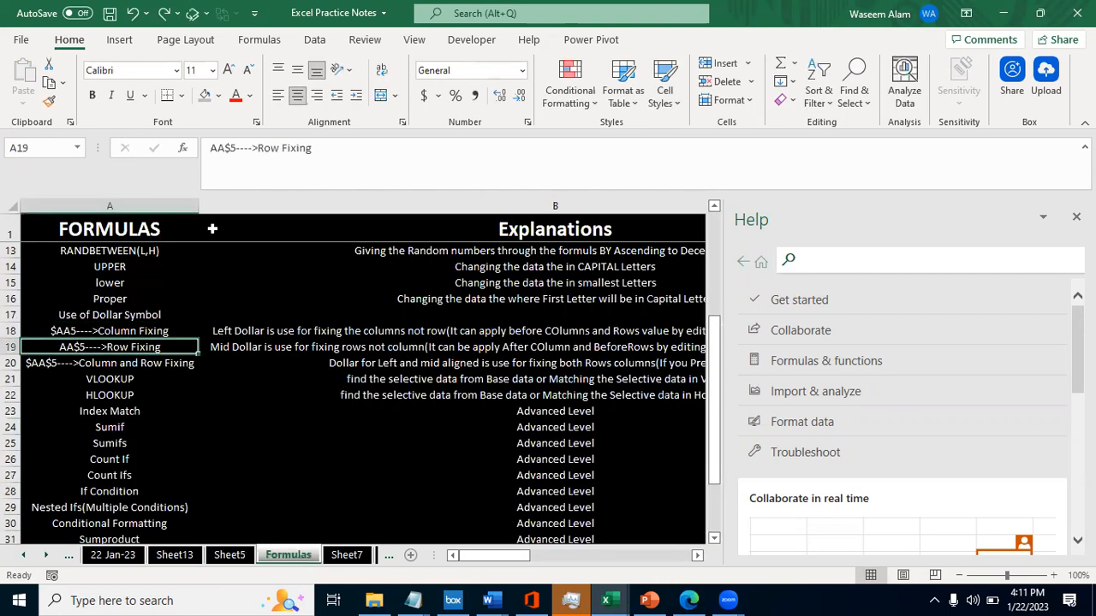
{"action": "key", "text": "Up"}
{"action": "key", "text": "ctrl+c"}
{"action": "key", "text": "ctrl+Page_Up"}
{"action": "key", "text": "ctrl+v"}
{"action": "key", "text": "alt+h"}
{"action": "key", "text": "o"}
{"action": "key", "text": "i"}
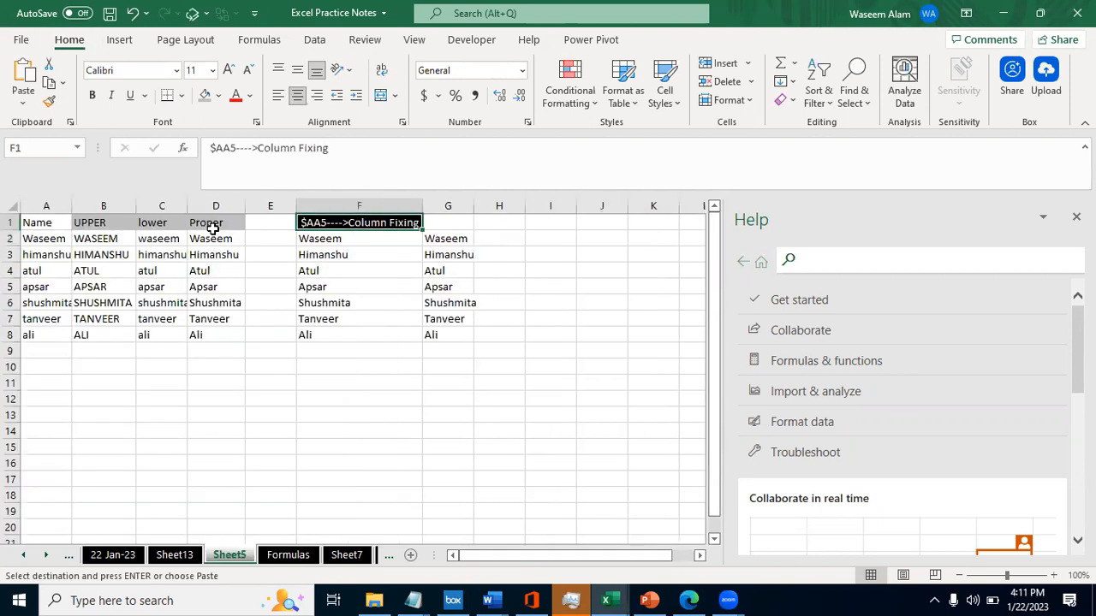
- Paste the same Column Fixing label into G1
{"action": "key", "text": "Right"}
{"action": "key", "text": "ctrl+v"}
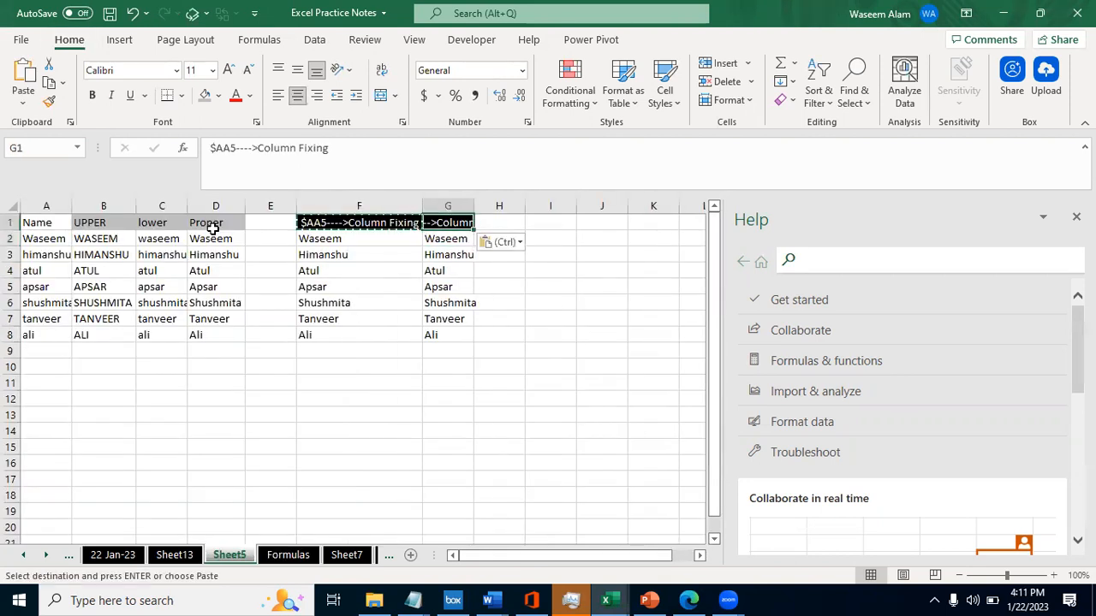
{"action": "key", "text": "Escape"}
- Fix the column reference in F2 by changing its formula to =$D2
{"action": "key", "text": "ctrl+Left"}
{"action": "key", "text": "ctrl+Left"}
{"action": "key", "text": "ctrl+Right"}
{"action": "key", "text": "Right"}
{"action": "key", "text": "Down"}
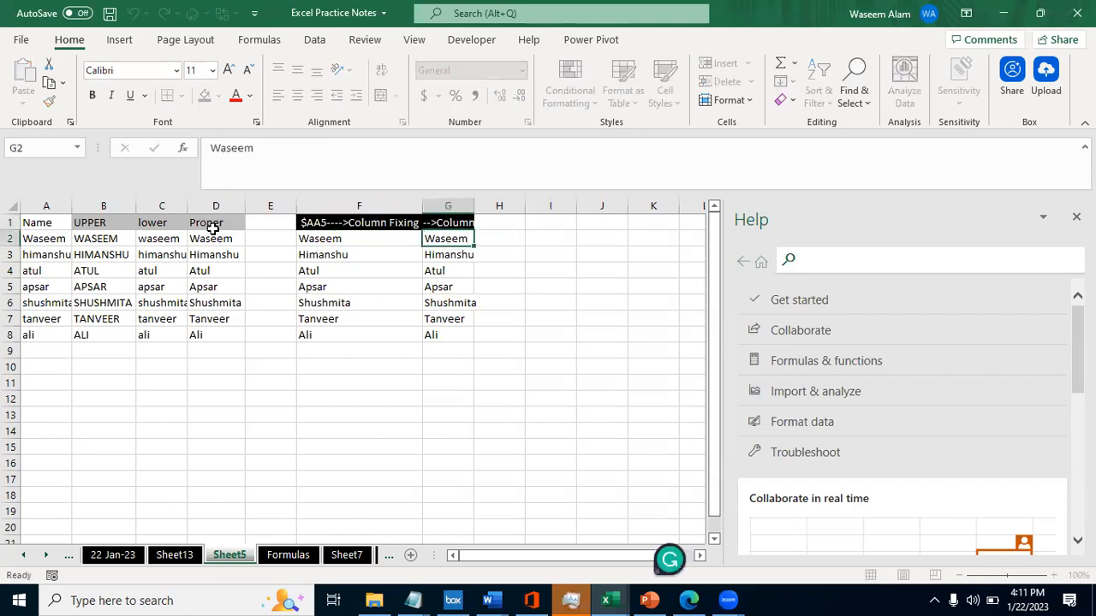
{"action": "key", "text": "Left"}
{"action": "key", "text": "F2"}
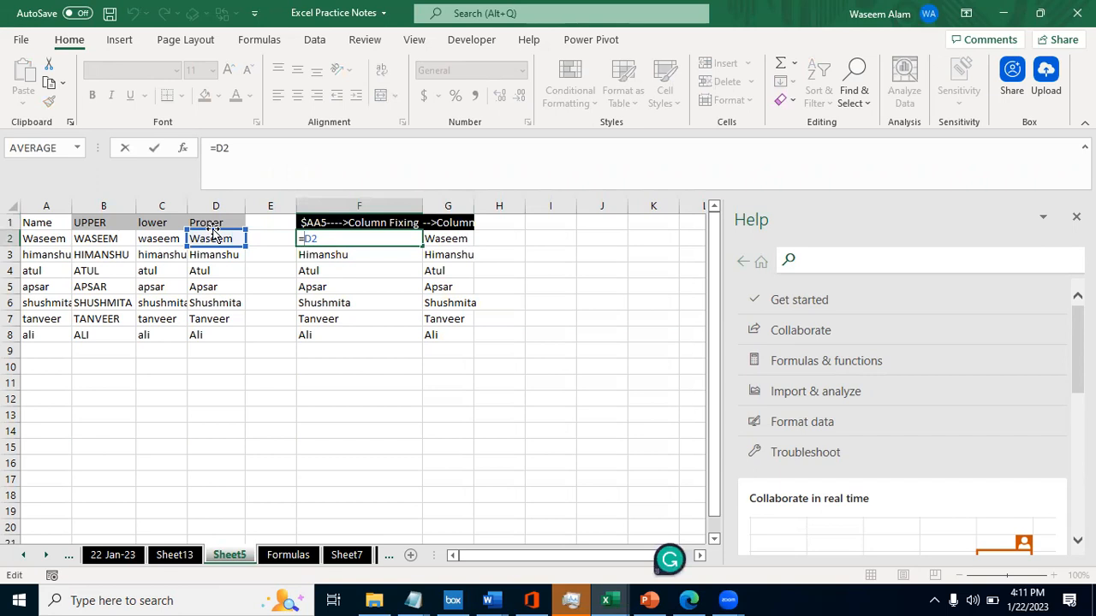
{"action": "type", "text": "$"}
{"action": "left_click", "coordinate": [223, 148]}
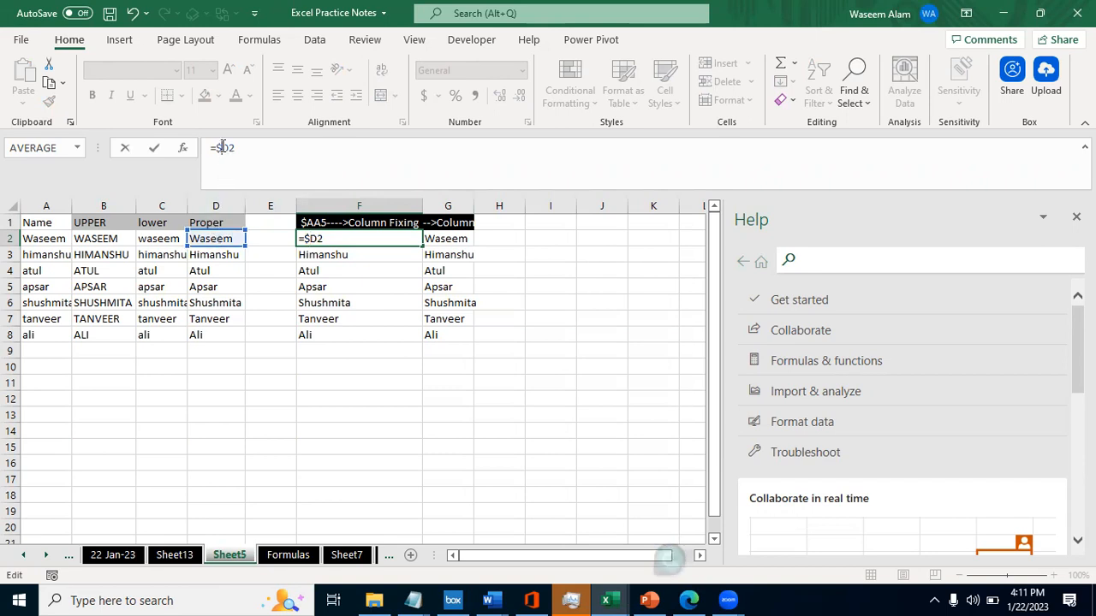
{"action": "key", "text": "ctrl+Return"}
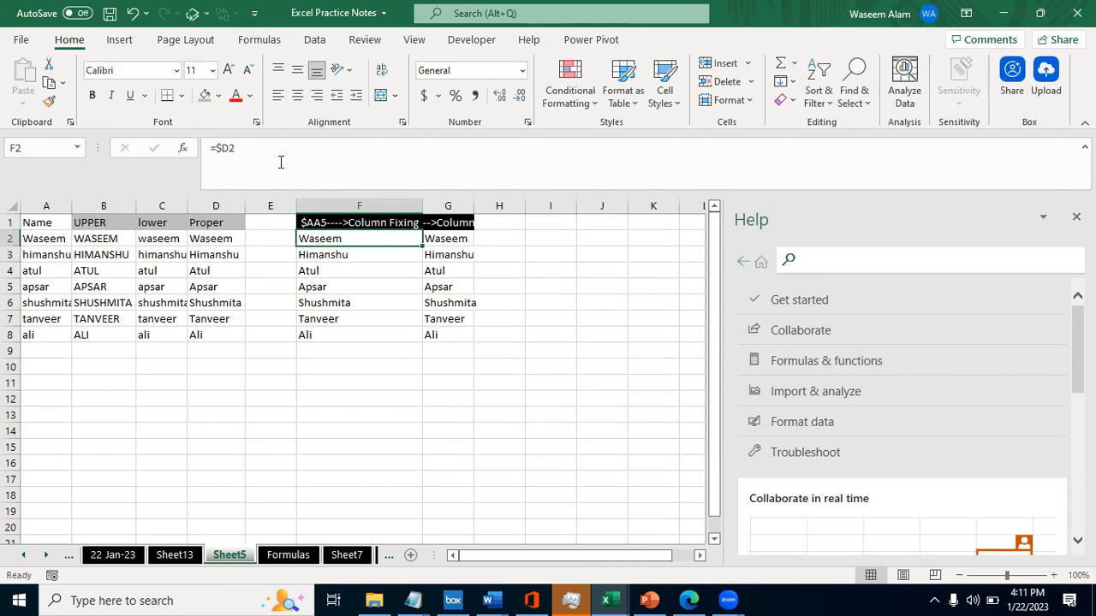
- Fill the =$D2 formula from F2 down to row 8 and across into G2:G8
{"action": "key", "text": "ctrl+shift+Down"}
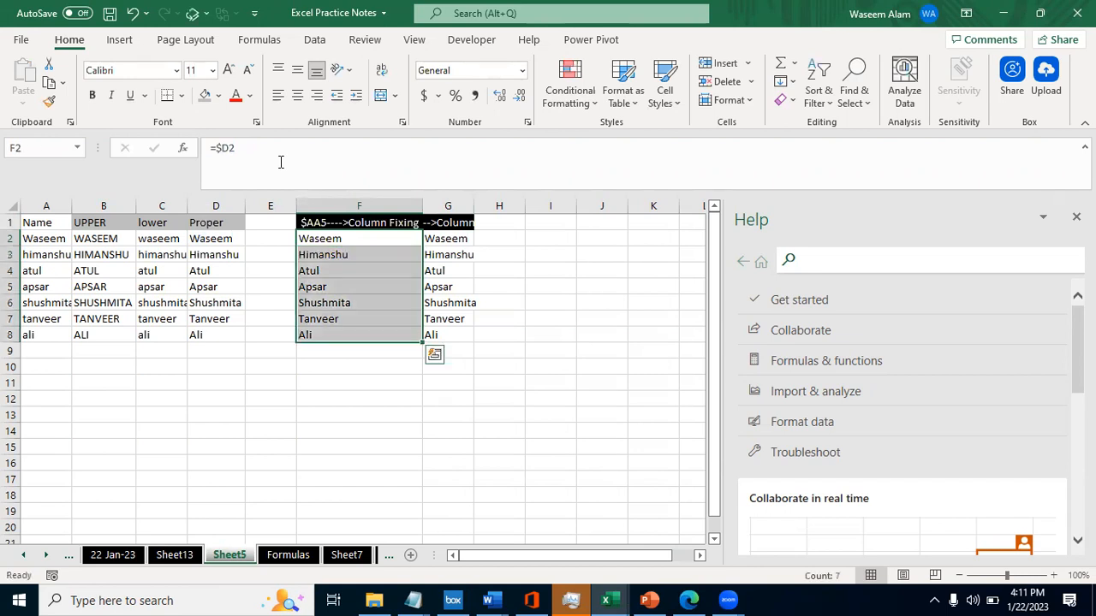
{"action": "key", "text": "shift+Right"}
{"action": "key", "text": "Left"}
{"action": "key", "text": "Right"}
{"action": "key", "text": "F2"}
{"action": "key", "text": "Return"}
{"action": "key", "text": "Up"}
{"action": "key", "text": "shift+Right"}
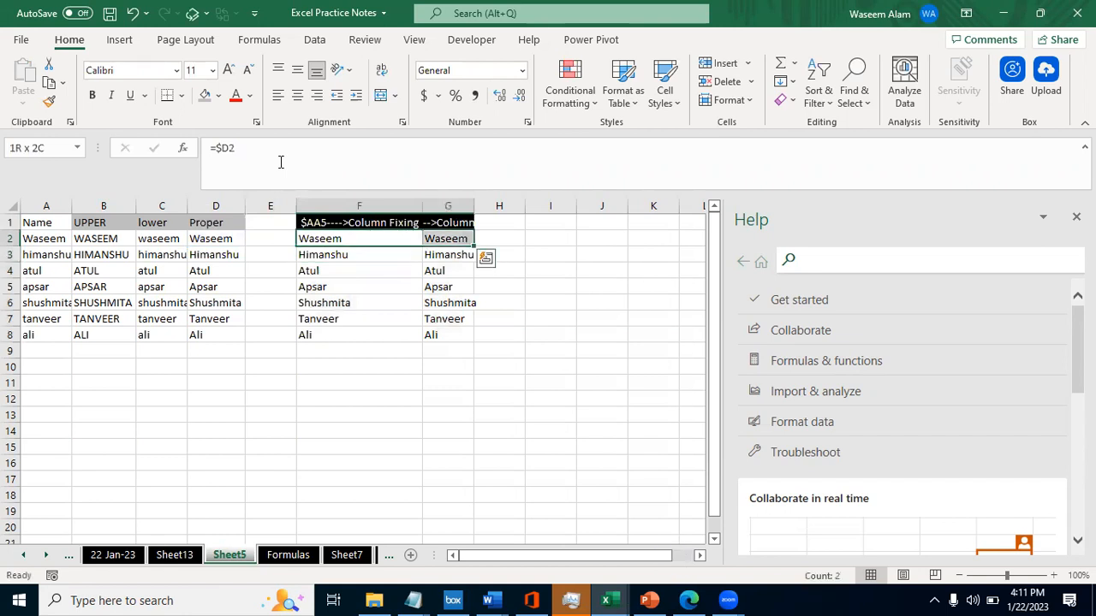
{"action": "key", "text": "shift+Left"}
{"action": "key", "text": "ctrl+shift+Down"}
{"action": "key", "text": "shift+Right"}
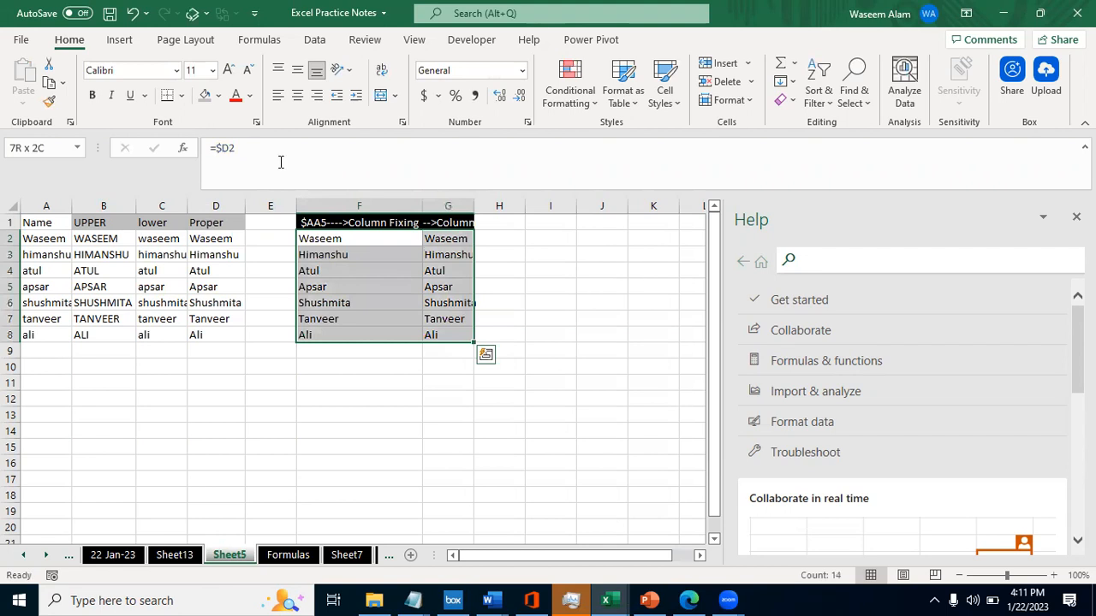
- Compare the column-fixed references in the F2 and G2 formulas
{"action": "key", "text": "Right"}
{"action": "key", "text": "F2"}
{"action": "key", "text": "shift+Tab"}
{"action": "key", "text": "F2"}
{"action": "key", "text": "Tab"}
{"action": "key", "text": "F2"}
{"action": "key", "text": "shift+Tab"}
{"action": "key", "text": "F2"}
{"action": "key", "text": "Tab"}
{"action": "key", "text": "shift+Tab"}
{"action": "key", "text": "F2"}
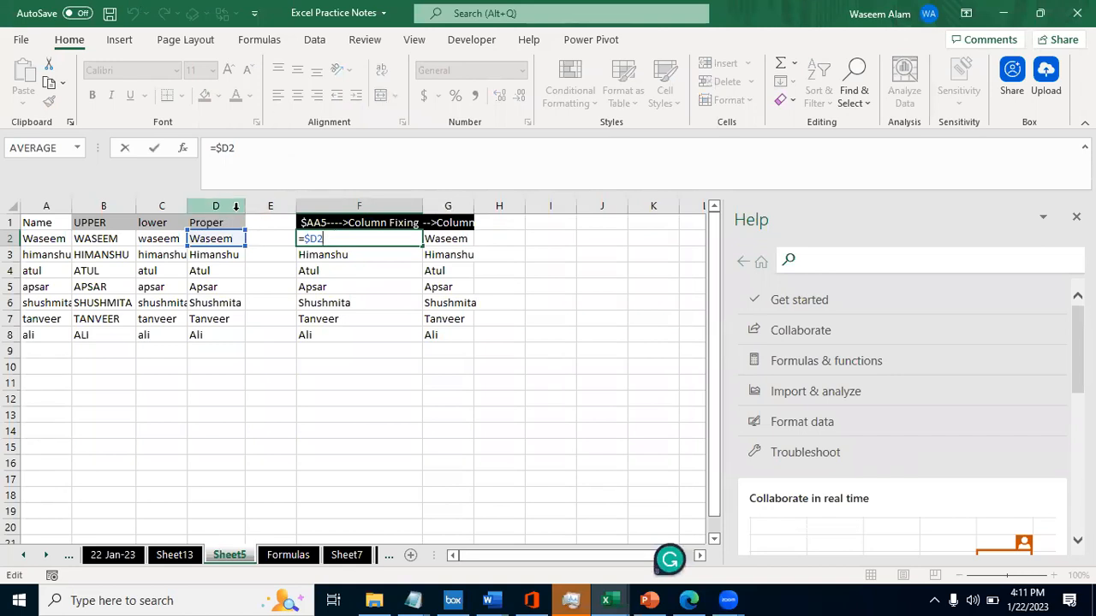
{"action": "key", "text": "Escape"}
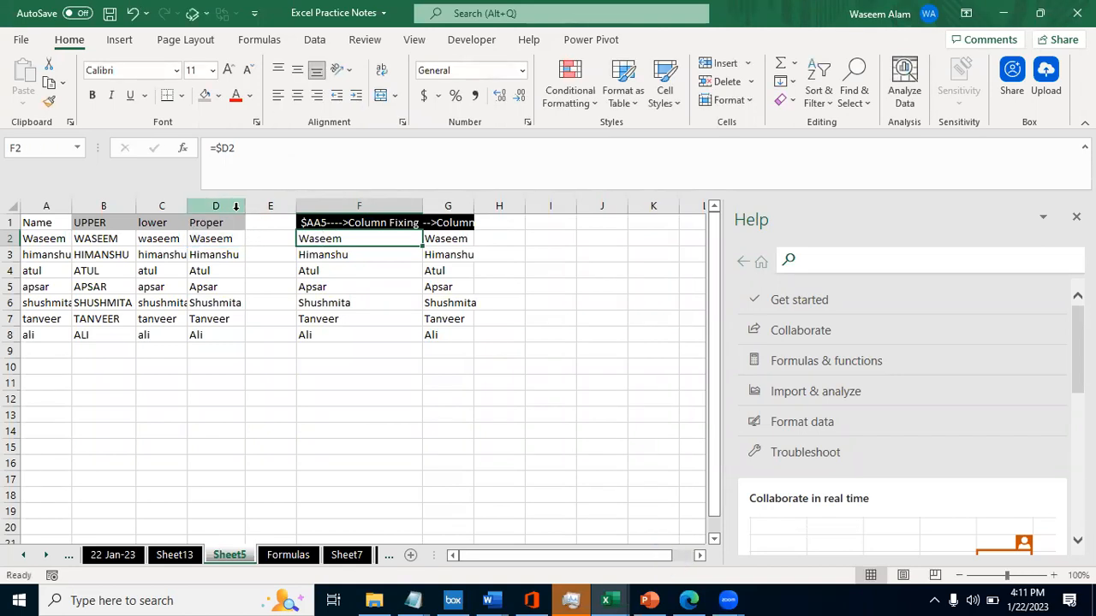
- Copy the column-fixed formulas in G2:G8 and paste them at the far end of the sheet, starting at XFC2
{"action": "key", "text": "F2"}
{"action": "key", "text": "Tab"}
{"action": "key", "text": "ctrl+c"}
{"action": "key", "text": "ctrl+shift+Down"}
{"action": "key", "text": "ctrl+c"}
{"action": "key", "text": "Right"}
{"action": "key", "text": "Right"}
{"action": "key", "text": "Right"}
{"action": "key", "text": "Right"}
{"action": "key", "text": "Right"}
{"action": "key", "text": "Right"}
{"action": "key", "text": "Right"}
{"action": "key", "text": "Right"}
{"action": "key", "text": "Right"}
{"action": "key", "text": "Right"}
{"action": "key", "text": "Right"}
{"action": "key", "text": "Right"}
{"action": "key", "text": "Right"}
{"action": "key", "text": "Right"}
{"action": "key", "text": "Right"}
{"action": "key", "text": "Right"}
{"action": "key", "text": "Right"}
{"action": "key", "text": "Right"}
{"action": "key", "text": "Right"}
{"action": "key", "text": "Right"}
{"action": "key", "text": "Right"}
{"action": "key", "text": "Right"}
{"action": "key", "text": "Right"}
{"action": "key", "text": "Right"}
{"action": "key", "text": "Right"}
{"action": "key", "text": "Right"}
{"action": "key", "text": "Right"}
{"action": "key", "text": "Right"}
{"action": "key", "text": "Right"}
{"action": "key", "text": "Right"}
{"action": "key", "text": "Right"}
{"action": "key", "text": "Right"}
{"action": "key", "text": "Right"}
{"action": "key", "text": "Right"}
{"action": "key", "text": "Right"}
{"action": "key", "text": "ctrl+Right"}
{"action": "key", "text": "Left"}
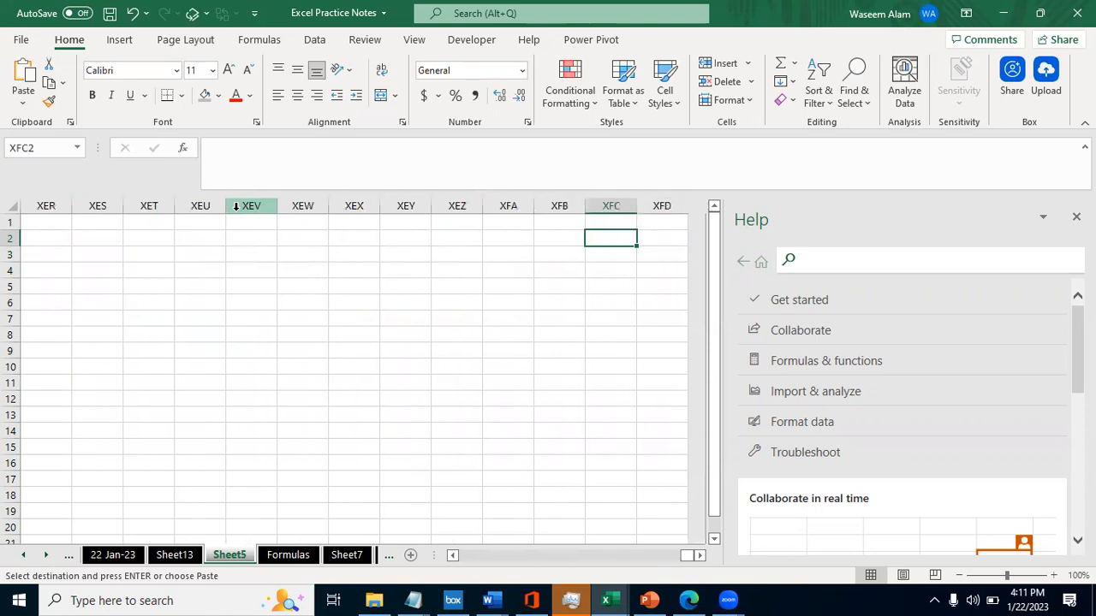
{"action": "key", "text": "ctrl+v"}
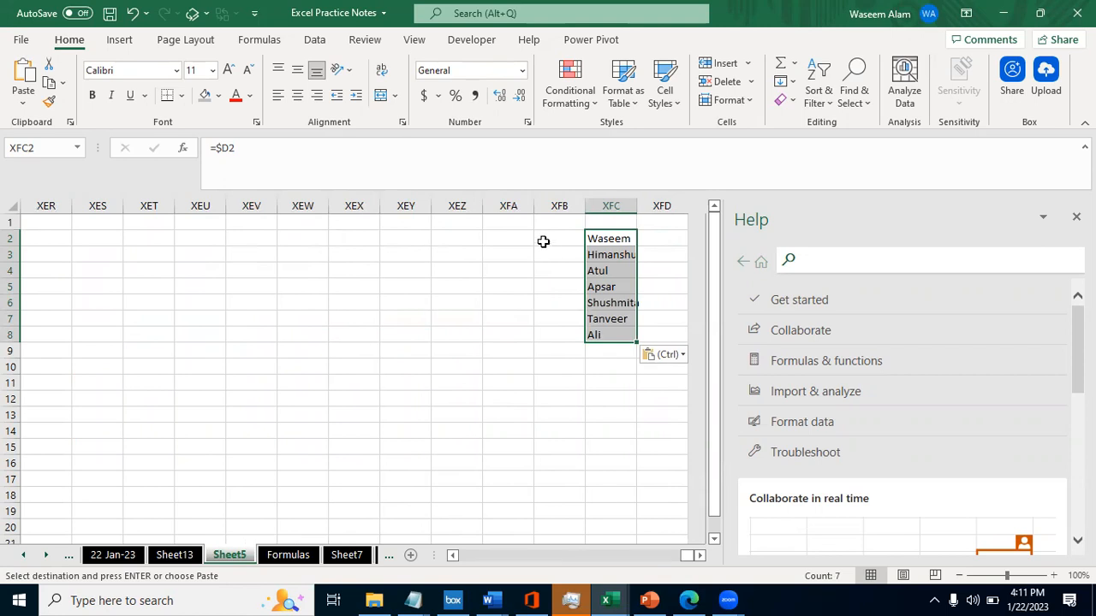
- Review the cells beside the pasted formulas in column XFC, and return to the source data around columns D to G
{"action": "left_click", "coordinate": [462, 223]}
{"action": "left_click", "coordinate": [548, 254]}
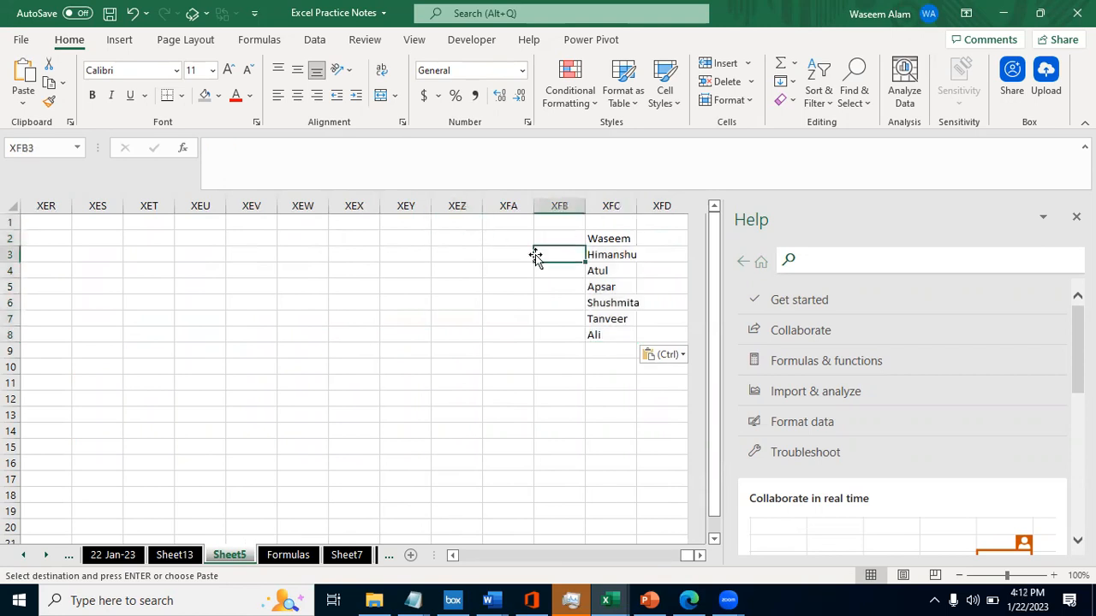
{"action": "key", "text": "ctrl+Left"}
{"action": "key", "text": "ctrl+Left"}
{"action": "key", "text": "ctrl+Left"}
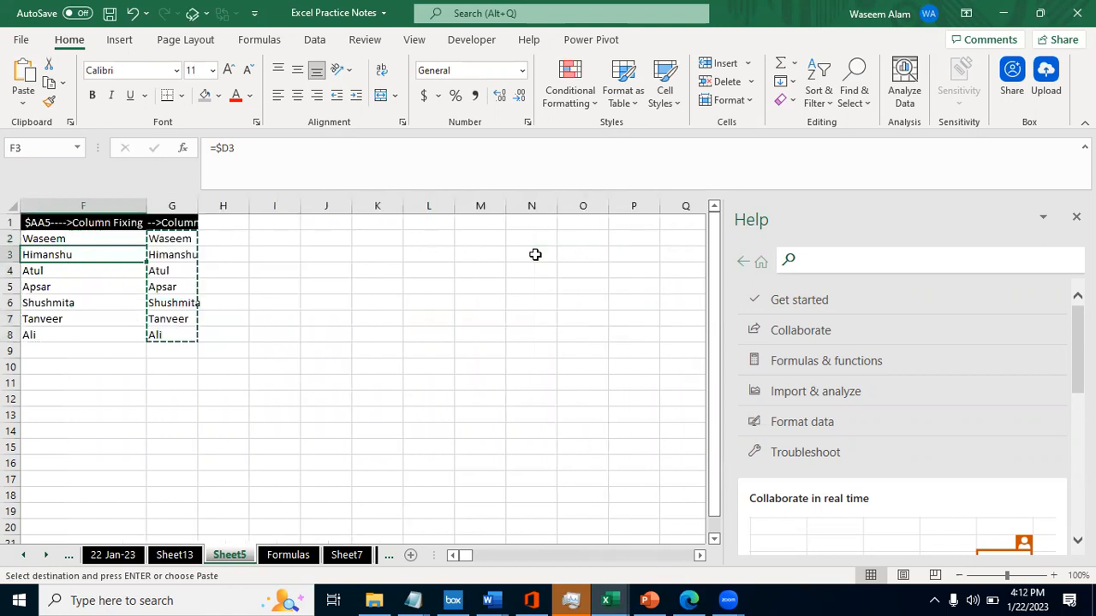
{"action": "key", "text": "ctrl+Right"}
{"action": "key", "text": "ctrl+Right"}
{"action": "key", "text": "Left"}
{"action": "key", "text": "Left"}
{"action": "key", "text": "Left"}
{"action": "key", "text": "Left"}
{"action": "key", "text": "Left"}
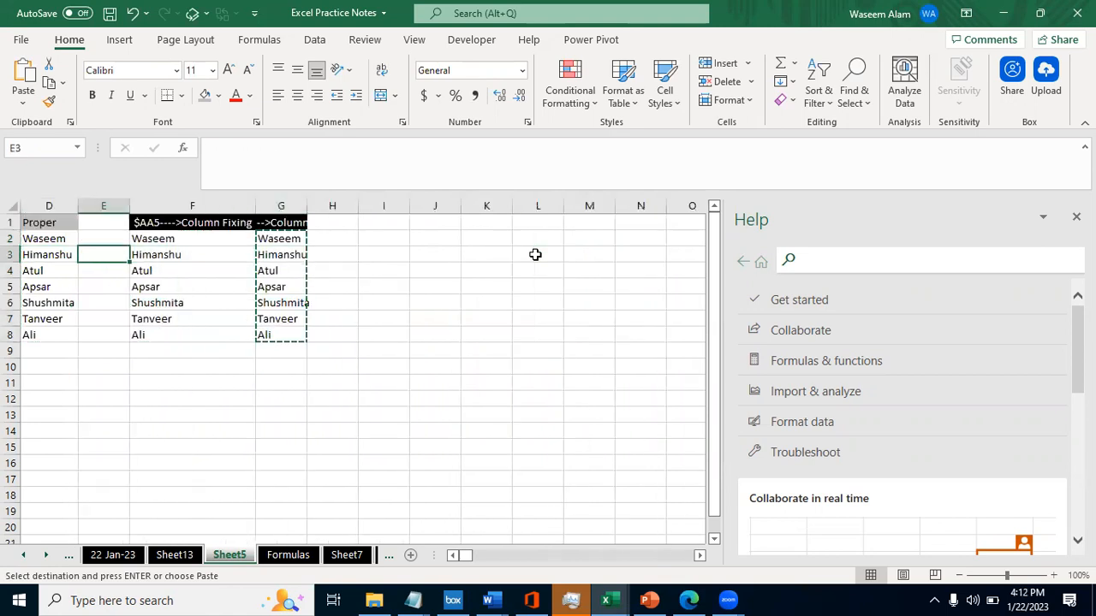
- Inspect the column-fixed reference in the G2 formula
{"action": "key", "text": "Right"}
{"action": "key", "text": "Right"}
{"action": "key", "text": "Right"}
{"action": "key", "text": "Right"}
{"action": "key", "text": "Right"}
{"action": "key", "text": "Up"}
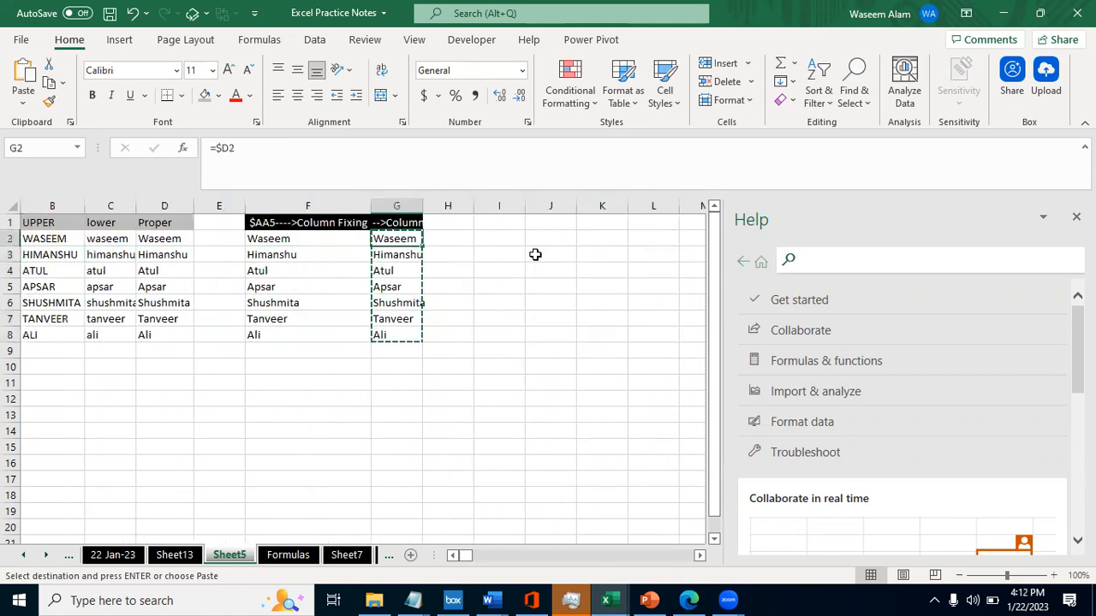
{"action": "key", "text": "Escape"}
{"action": "key", "text": "F2"}
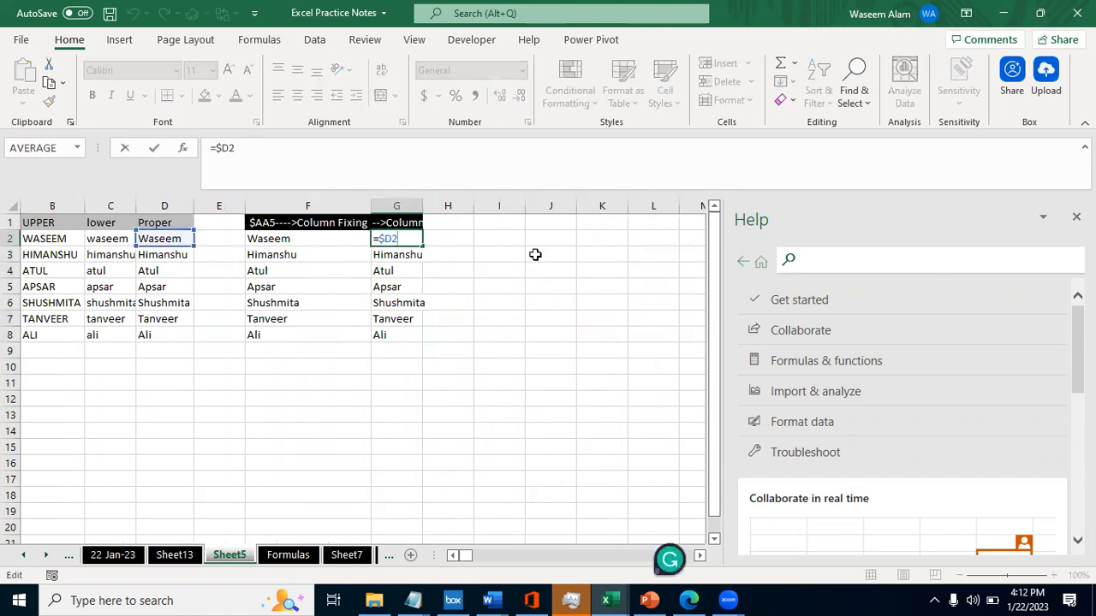
{"action": "key", "text": "Escape"}
{"action": "key", "text": "F2"}
{"action": "key", "text": "Escape"}
- Compare how the row number differs between the column-fixed formulas in G2 and G3
{"action": "key", "text": "Down"}
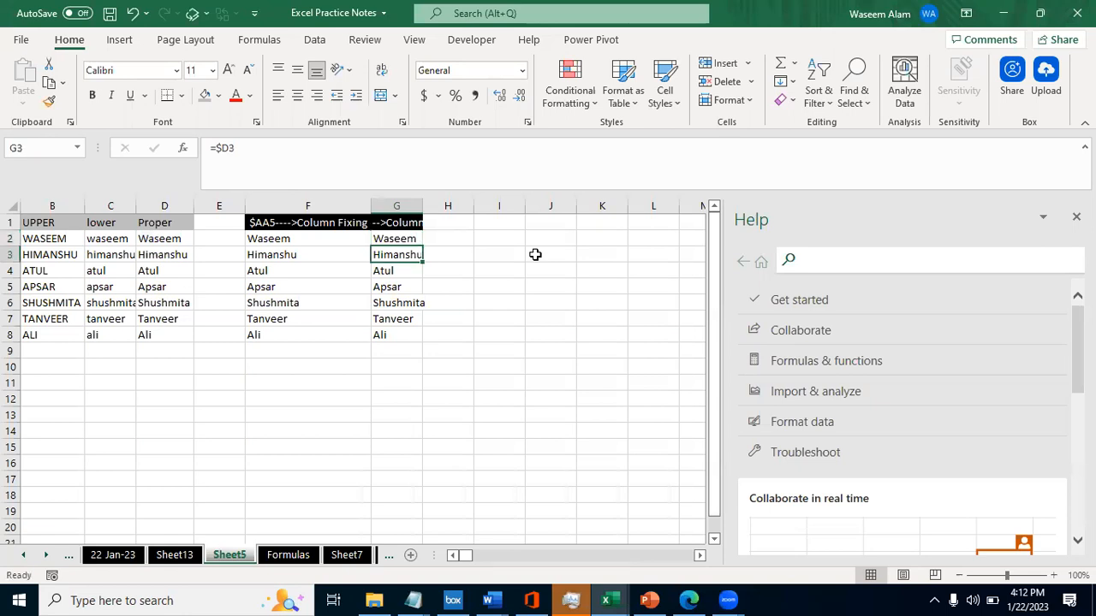
{"action": "key", "text": "Up"}
{"action": "key", "text": "Down"}
{"action": "key", "text": "Up"}
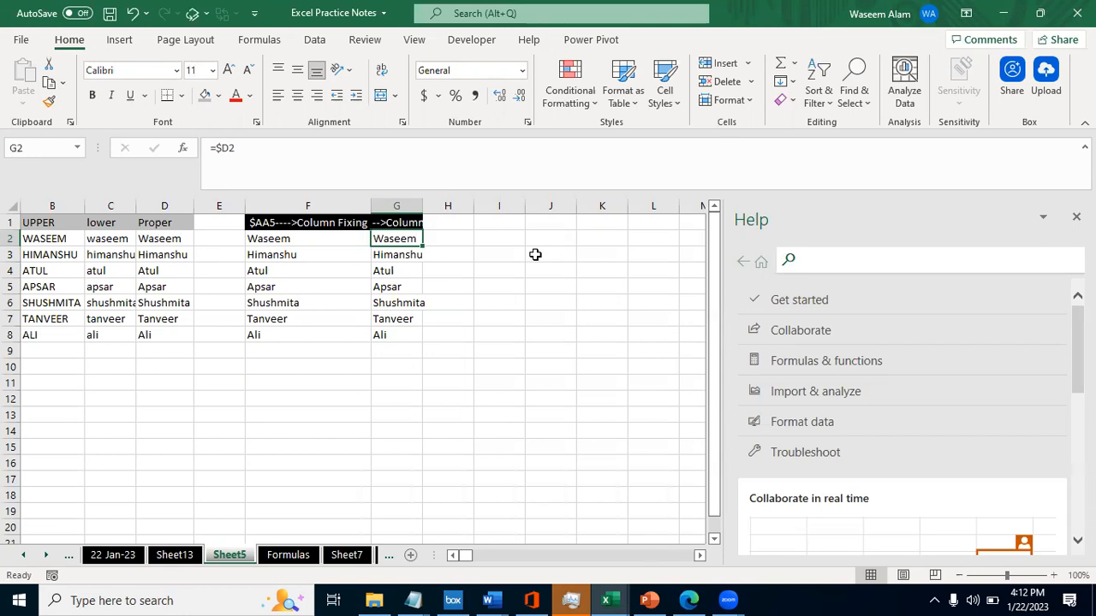
{"action": "key", "text": "F2"}
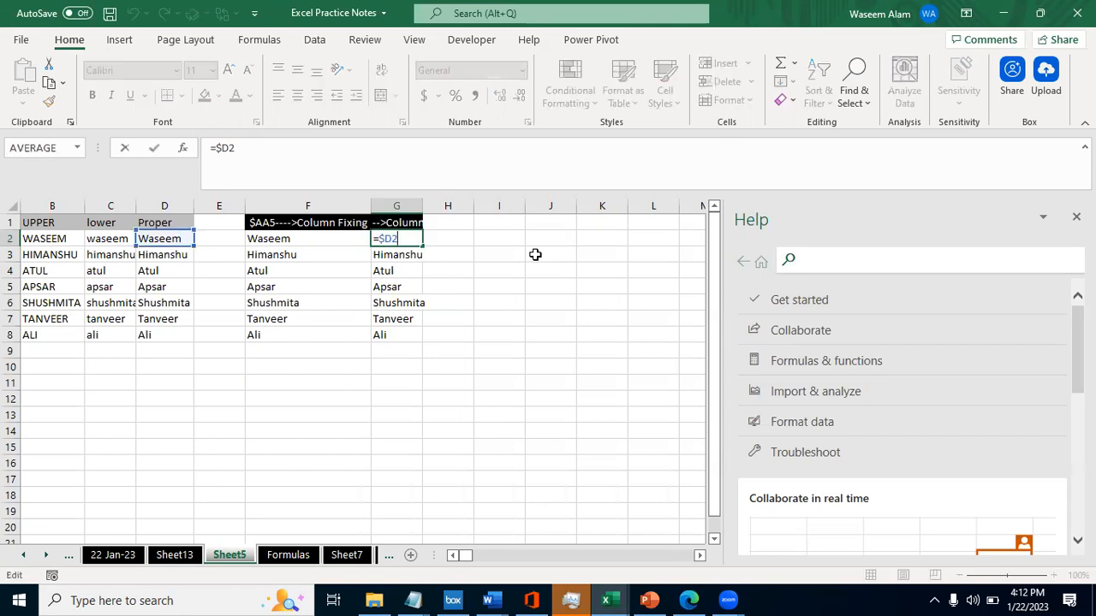
{"action": "key", "text": "Escape"}
{"action": "key", "text": "F2"}
{"action": "key", "text": "Escape"}
{"action": "key", "text": "F2"}
{"action": "key", "text": "Escape"}
{"action": "key", "text": "F2"}
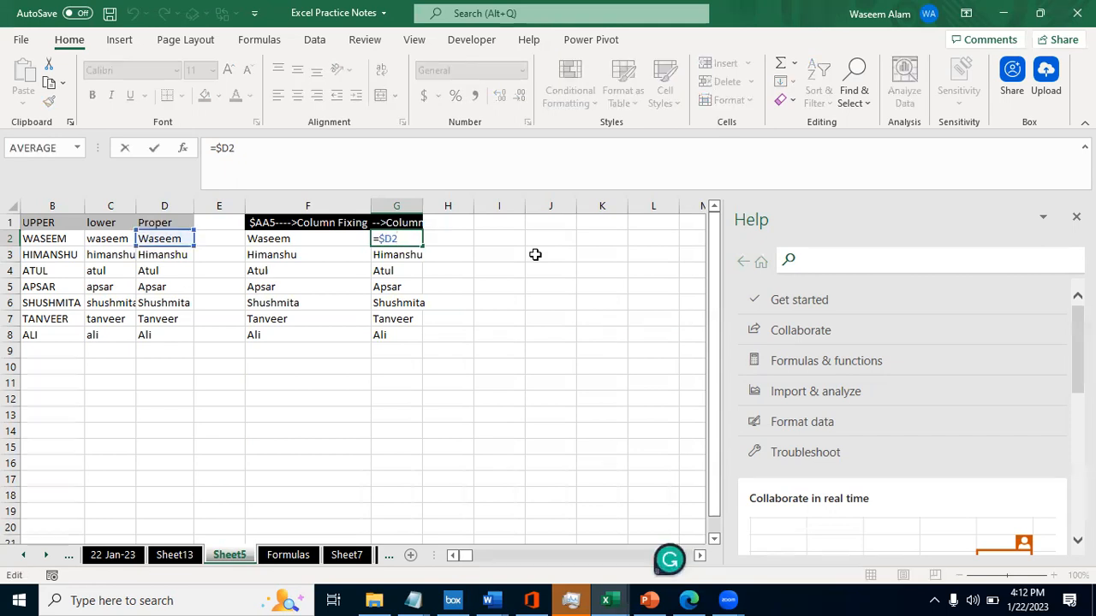
{"action": "key", "text": "Escape"}
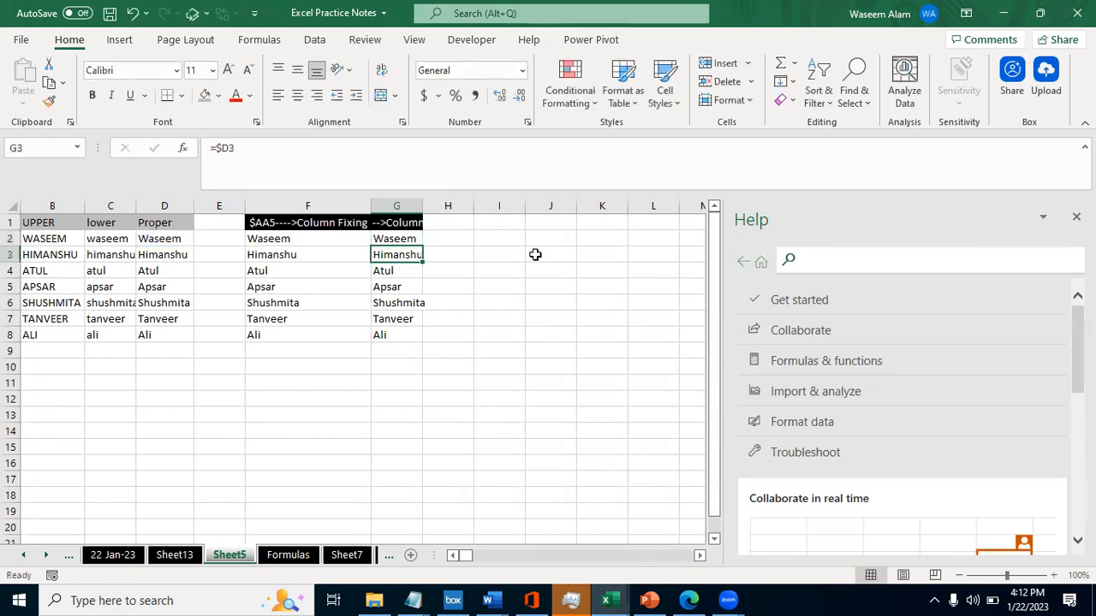
{"action": "key", "text": "F2"}
{"action": "key", "text": "Escape"}
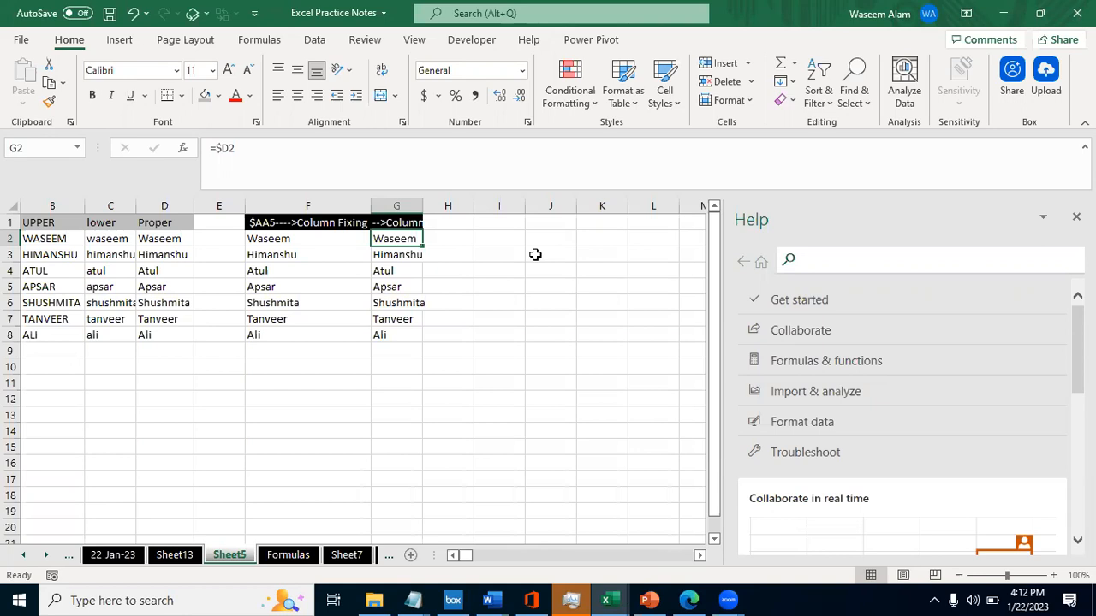
- Copy the column-fixed formulas in G2:G8 and paste them starting at O2
{"action": "key", "text": "ctrl+shift+Down"}
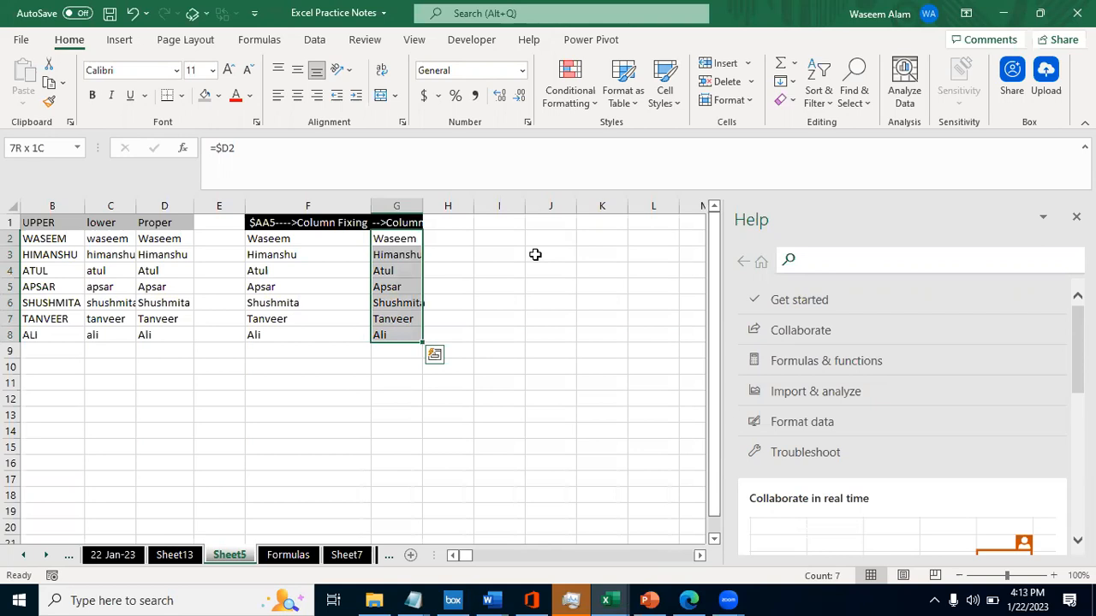
{"action": "key", "text": "ctrl+c"}
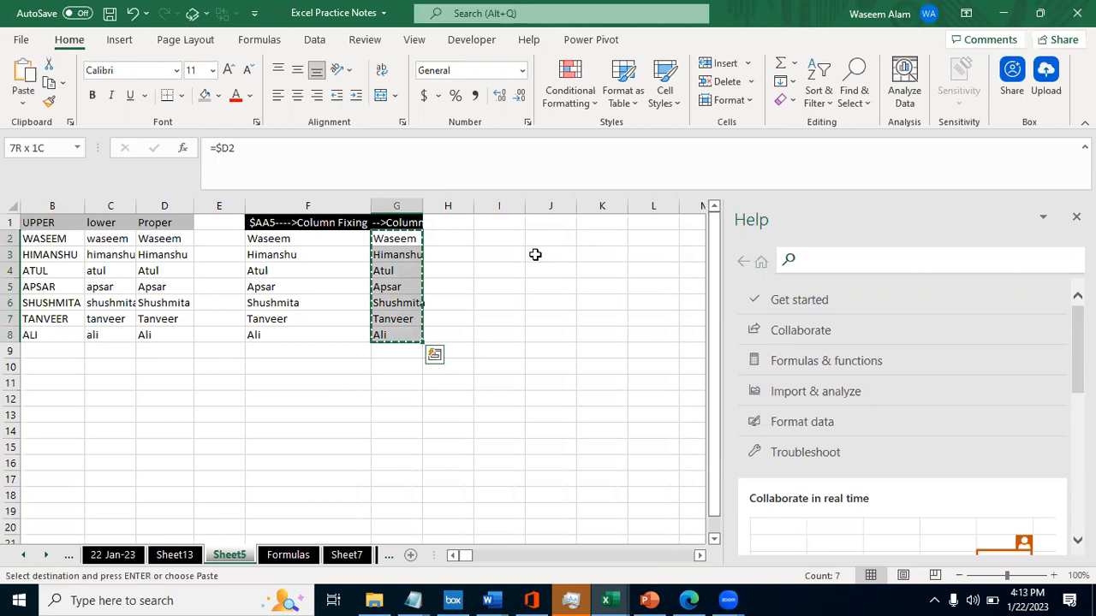
{"action": "key", "text": "Right"}
{"action": "key", "text": "Right"}
{"action": "key", "text": "Right"}
{"action": "key", "text": "Right"}
{"action": "key", "text": "Right"}
{"action": "key", "text": "Right"}
{"action": "key", "text": "Right"}
{"action": "key", "text": "Right"}
{"action": "key", "text": "Right"}
{"action": "key", "text": "Right"}
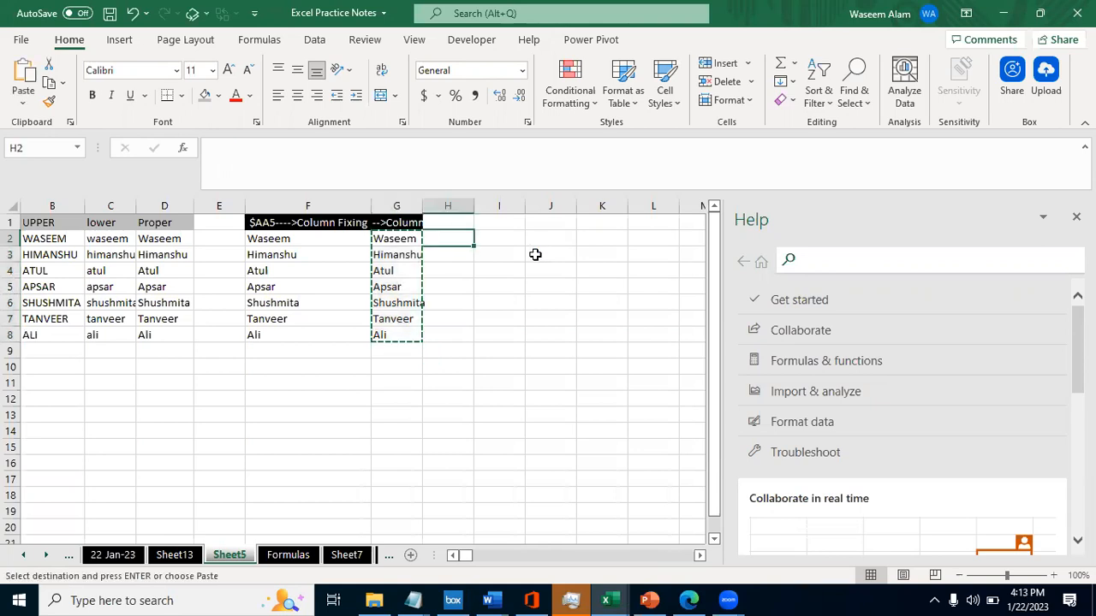
{"action": "key", "text": "Left"}
{"action": "key", "text": "Left"}
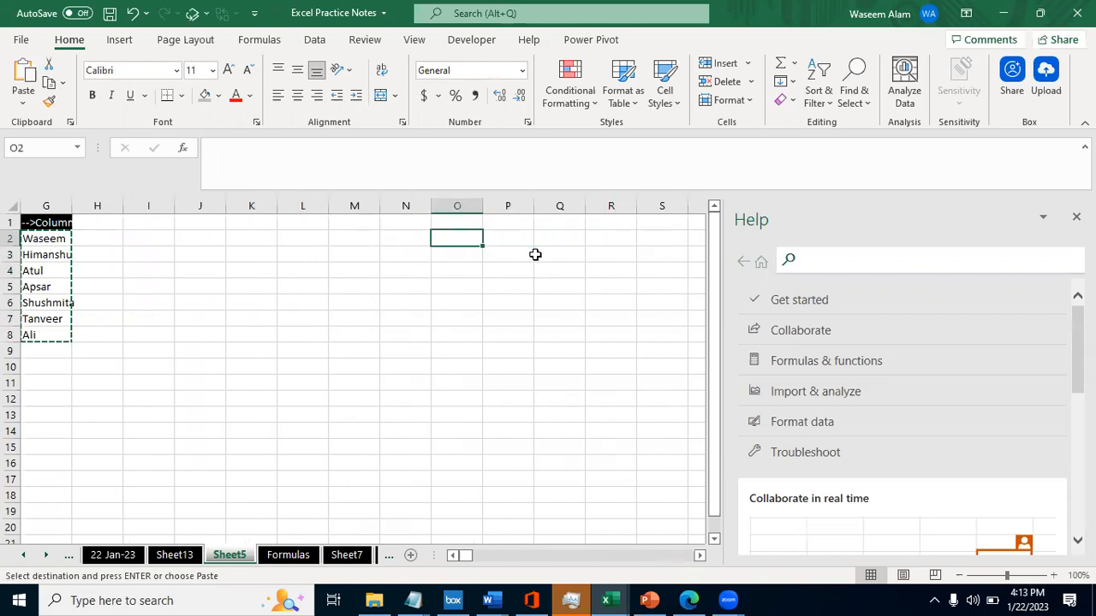
{"action": "key", "text": "ctrl+v"}
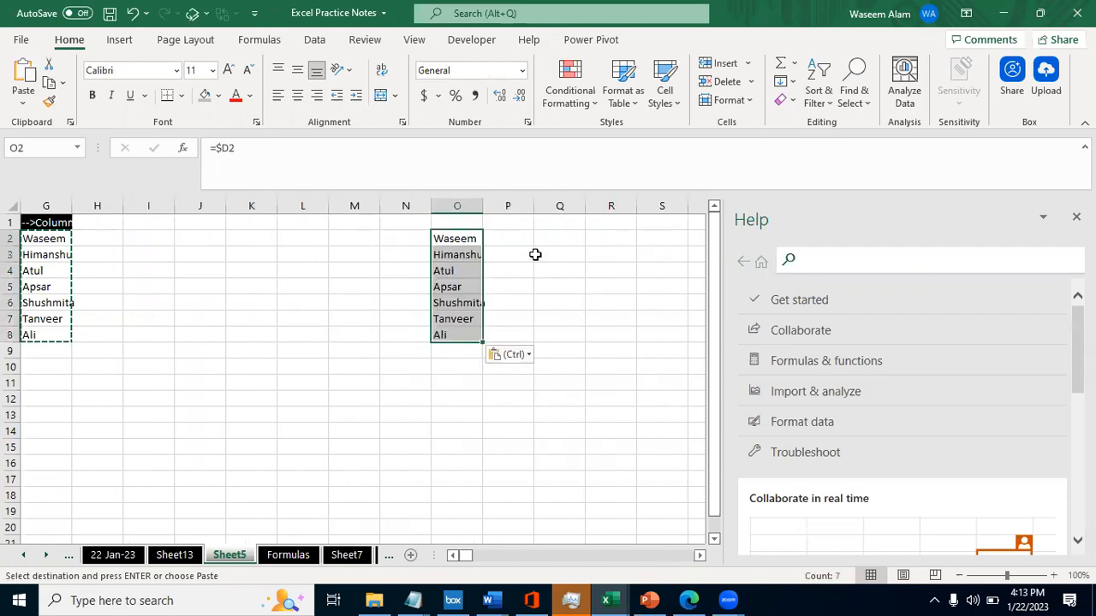
- Clear the pasted formulas from O2:O8
{"action": "key", "text": "Left"}
{"action": "key", "text": "Right"}
{"action": "key", "text": "Down"}
{"action": "key", "text": "Up"}
{"action": "key", "text": "ctrl+shift+Down"}
{"action": "key", "text": "Delete"}
{"action": "key", "text": "Left"}
{"action": "key", "text": "Left"}
{"action": "key", "text": "Left"}
{"action": "key", "text": "Left"}
{"action": "key", "text": "Left"}
{"action": "key", "text": "Left"}
{"action": "key", "text": "Left"}
{"action": "key", "text": "Left"}
{"action": "key", "text": "Left"}
{"action": "key", "text": "Left"}
{"action": "key", "text": "Left"}
{"action": "key", "text": "Left"}
{"action": "key", "text": "Left"}
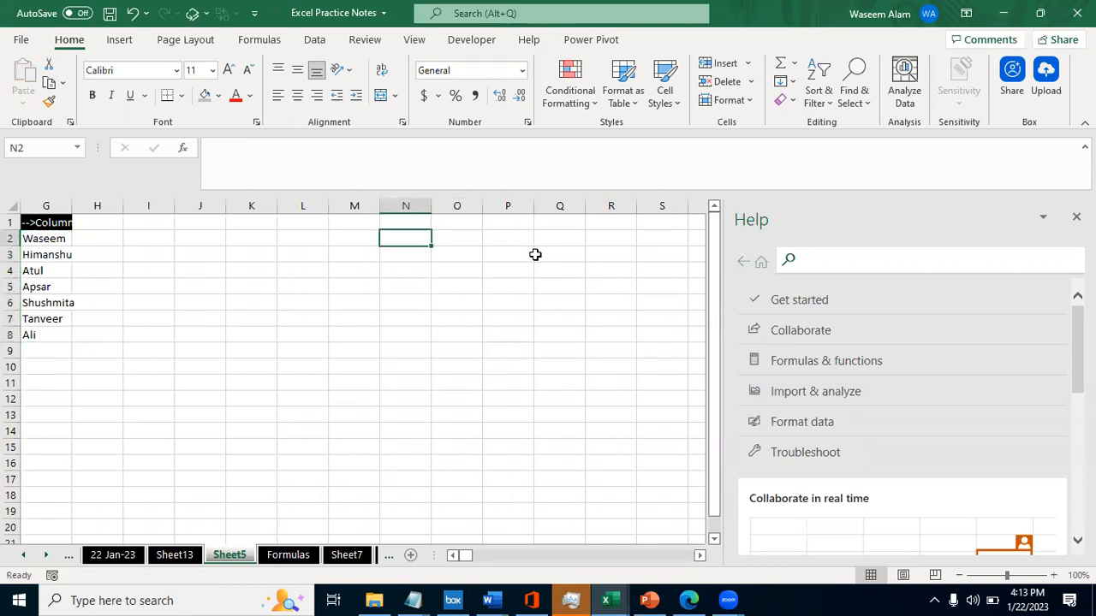
- Clear the formulas in G3:G8, keeping only the =$D2 formula in G2
{"action": "key", "text": "Down"}
{"action": "key", "text": "Right"}
{"action": "key", "text": "Right"}
{"action": "key", "text": "Right"}
{"action": "key", "text": "Right"}
{"action": "key", "text": "Right"}
{"action": "key", "text": "Right"}
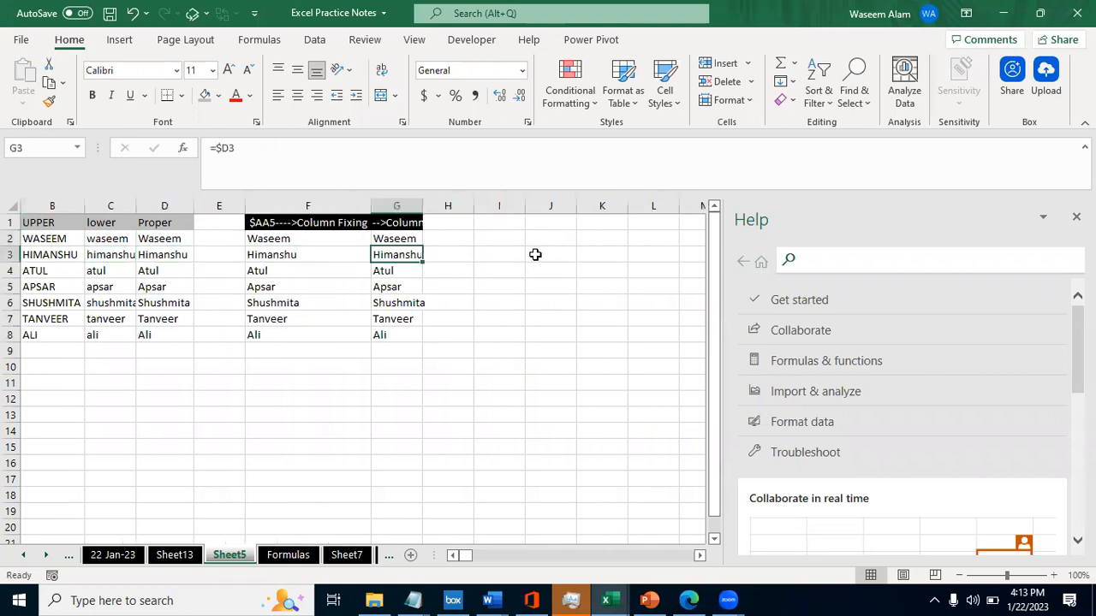
{"action": "key", "text": "Left"}
{"action": "key", "text": "ctrl+shift+Down"}
{"action": "key", "text": "Delete"}
{"action": "key", "text": "Up"}
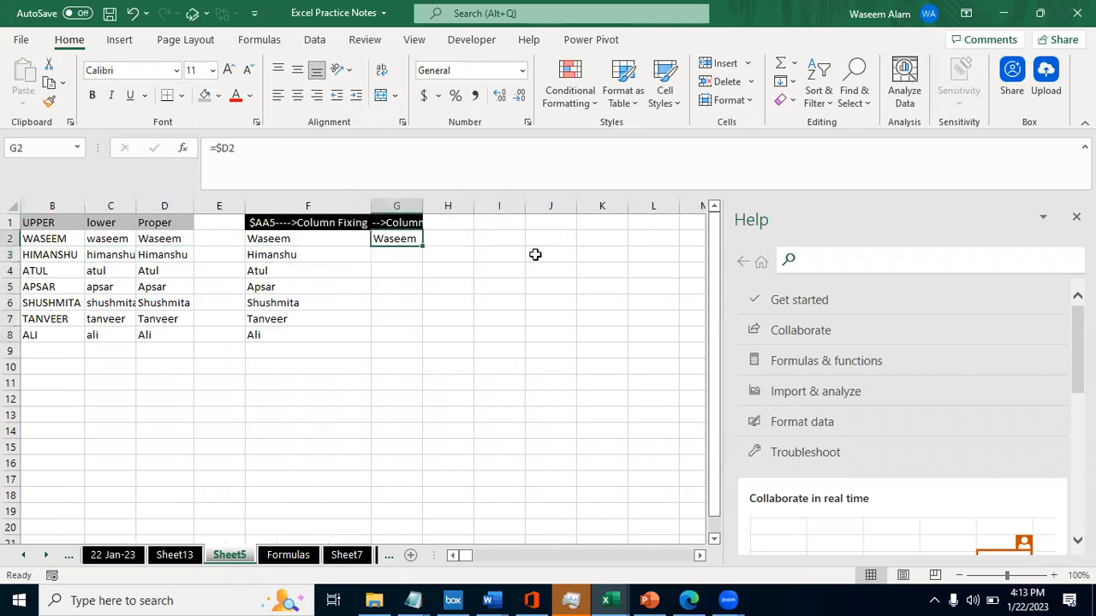
- Copy the =$D2 formula from G2 and paste it into L2
{"action": "key", "text": "ctrl+c"}
{"action": "key", "text": "Right"}
{"action": "key", "text": "Right"}
{"action": "key", "text": "Right"}
{"action": "key", "text": "Right"}
{"action": "key", "text": "Right"}
{"action": "key", "text": "Right"}
{"action": "key", "text": "Right"}
{"action": "key", "text": "Left"}
{"action": "key", "text": "Left"}
{"action": "key", "text": "Right"}
{"action": "key", "text": "Left"}
{"action": "key", "text": "Left"}
{"action": "key", "text": "Left"}
{"action": "key", "text": "Left"}
{"action": "key", "text": "Left"}
{"action": "key", "text": "Right"}
{"action": "key", "text": "Right"}
{"action": "key", "text": "Right"}
{"action": "key", "text": "Right"}
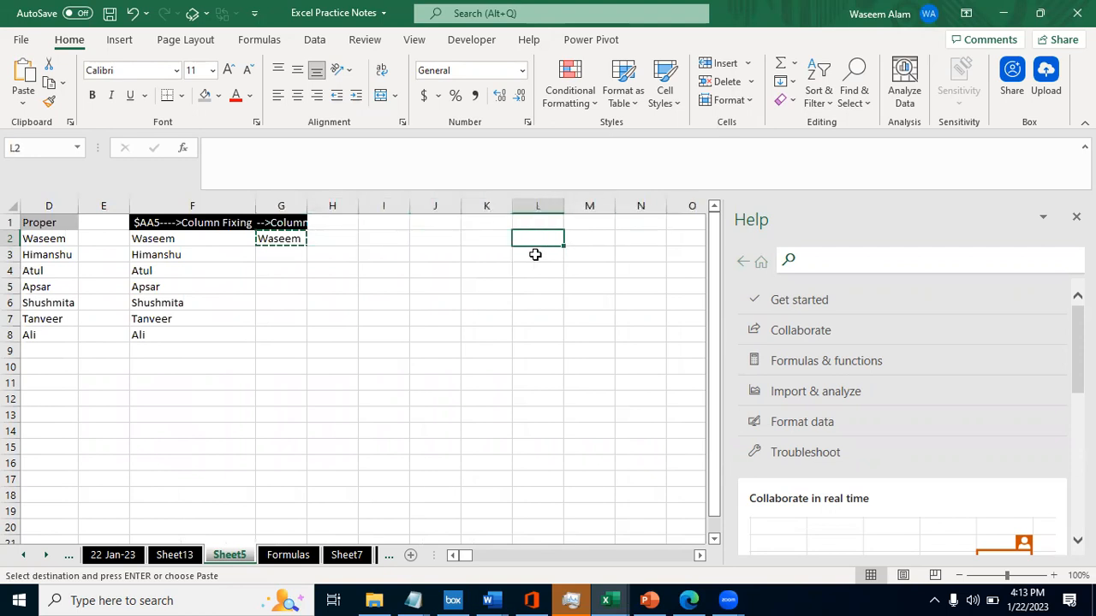
{"action": "key", "text": "ctrl+v"}
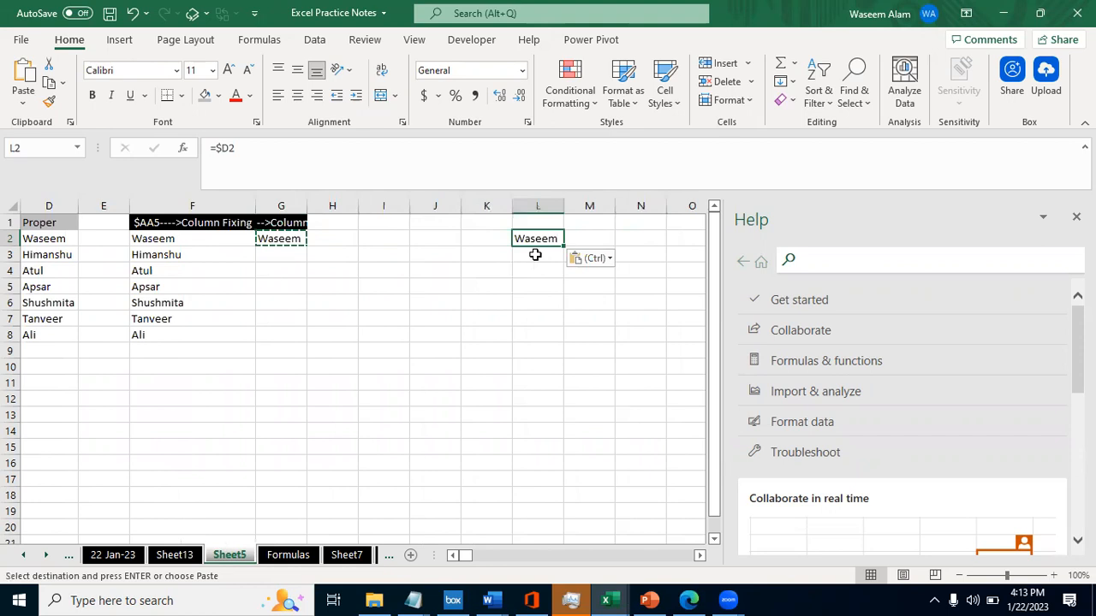
- Inspect the pasted formula in L2 and the source cell in column D it refers to
{"action": "key", "text": "F2"}
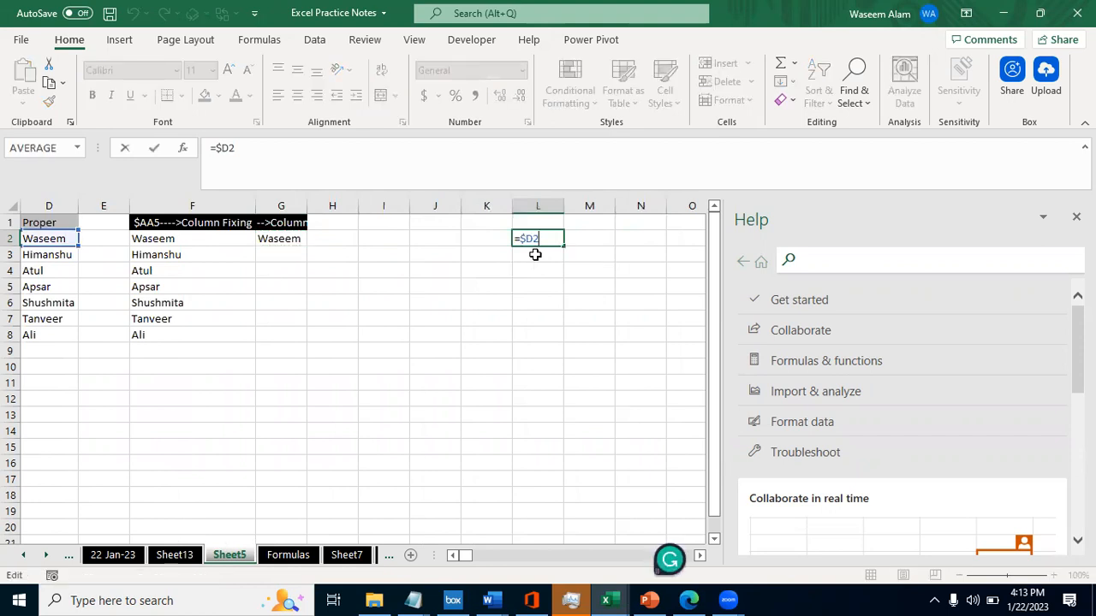
{"action": "key", "text": "Escape"}
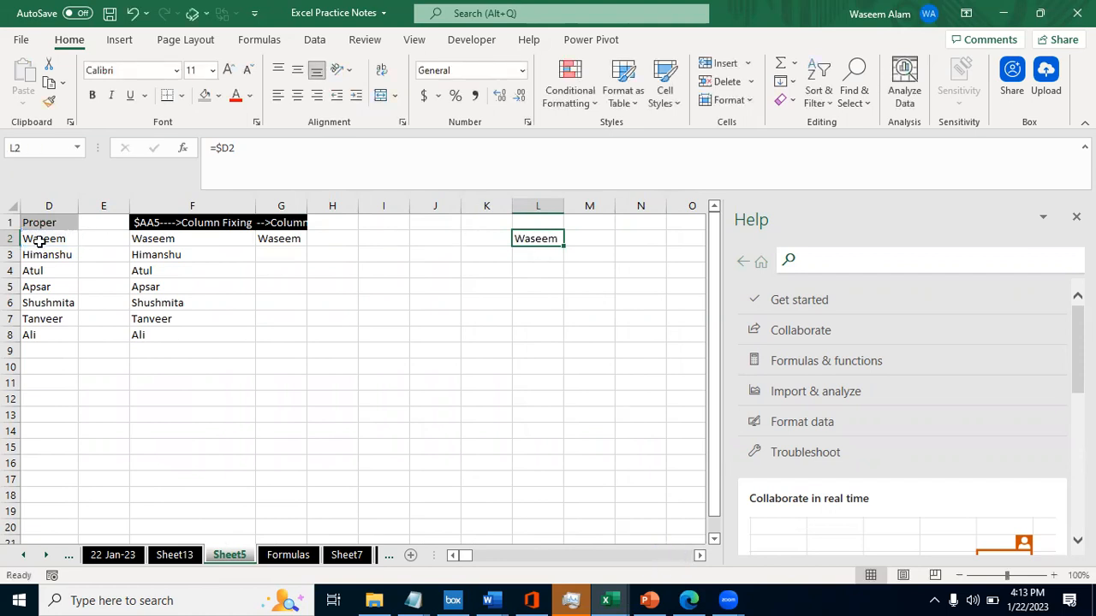
{"action": "key", "text": "F2"}
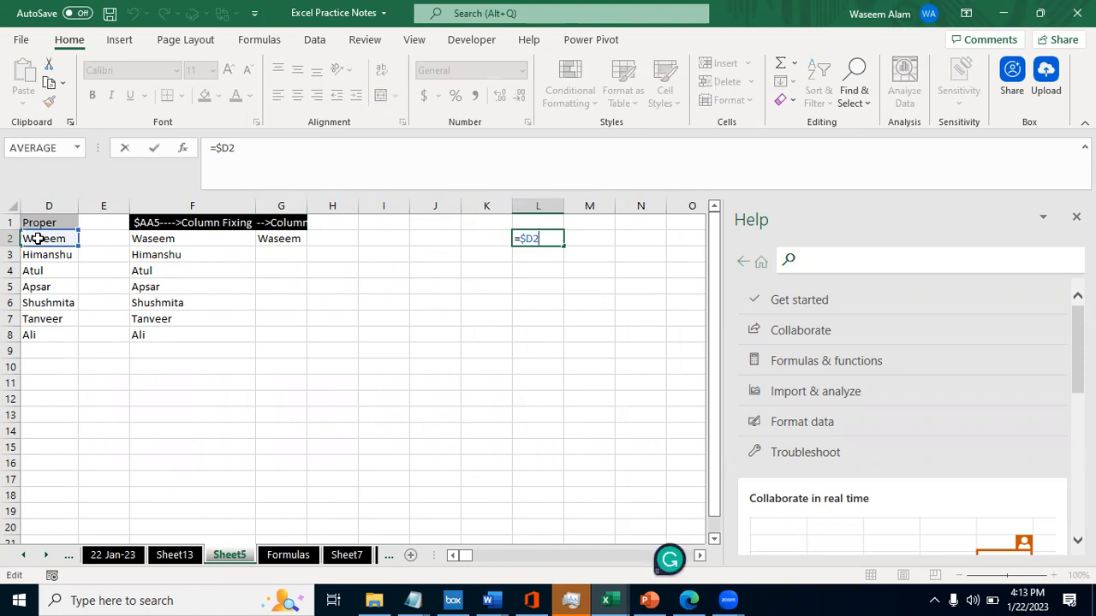
{"action": "key", "text": "Escape"}
{"action": "key", "text": "ctrl+Left"}
{"action": "key", "text": "ctrl+Left"}
{"action": "key", "text": "Right"}
- Fill the column-fixed formula from L2 down into L3 and clear the filled cell again
{"action": "key", "text": "Right"}
{"action": "type", "text": "="}
{"action": "key", "text": "Escape"}
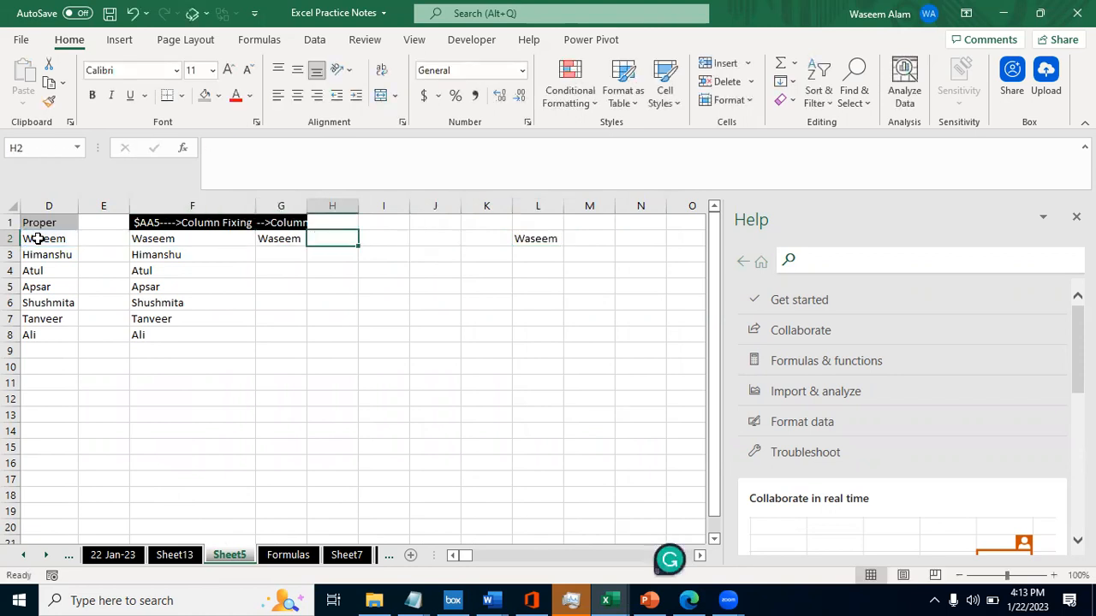
{"action": "key", "text": "Right"}
{"action": "key", "text": "Right"}
{"action": "key", "text": "Right"}
{"action": "key", "text": "Right"}
{"action": "key", "text": "F2"}
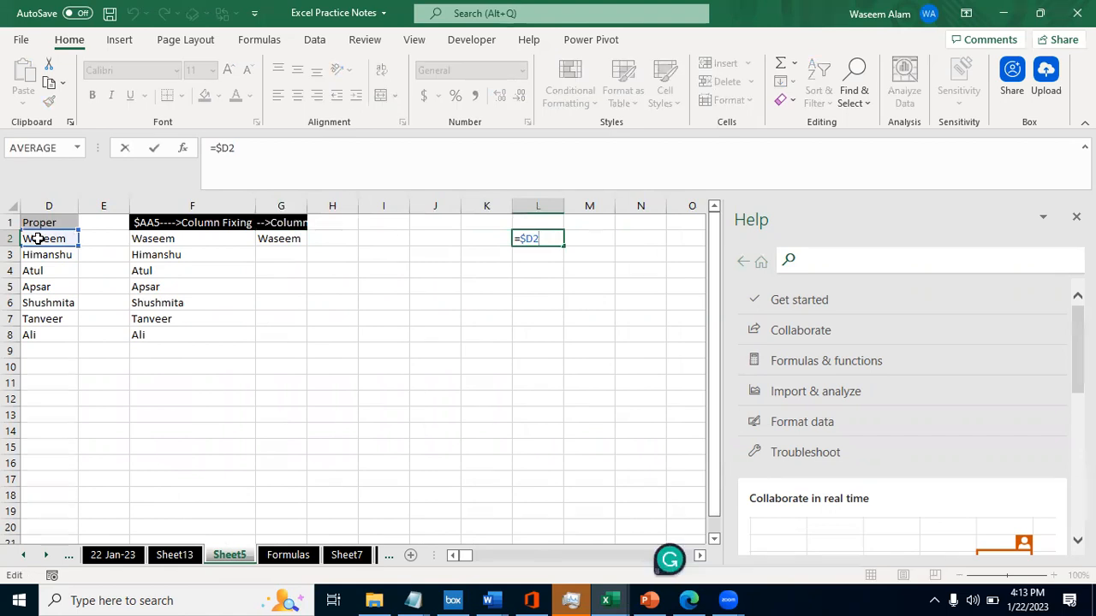
{"action": "key", "text": "ctrl+Return"}
{"action": "key", "text": "shift+Down"}
{"action": "key", "text": "ctrl+d"}
{"action": "key", "text": "Down"}
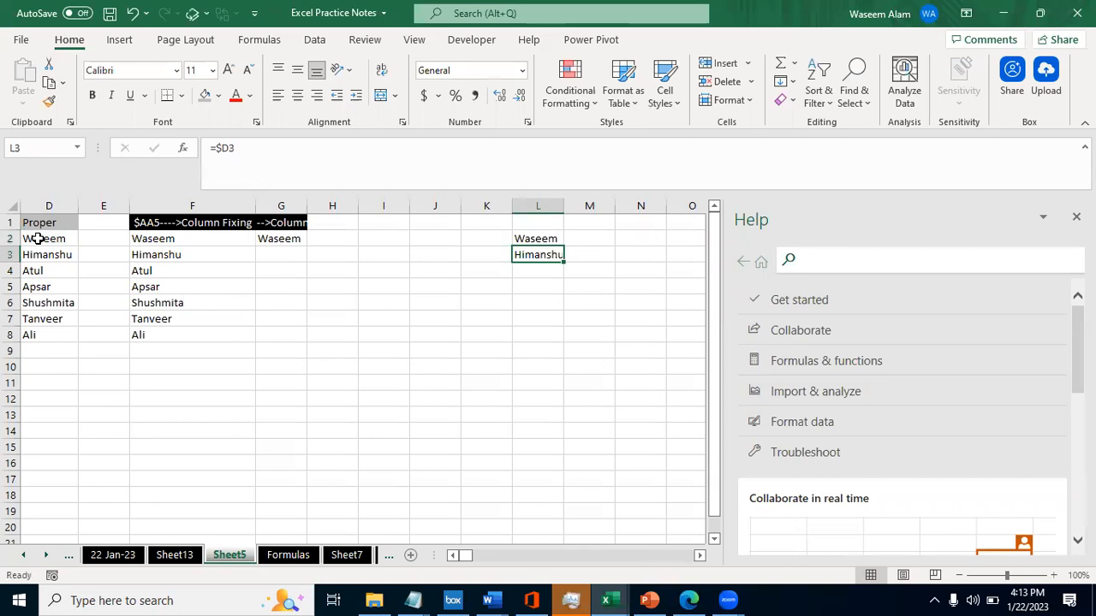
{"action": "key", "text": "Delete"}
{"action": "key", "text": "Up"}
- Read the explanation of the left dollar for fixing columns in cell B18 of the Formulas sheet
{"action": "key", "text": "Left"}
{"action": "key", "text": "Left"}
{"action": "key", "text": "Left"}
{"action": "key", "text": "Left"}
{"action": "key", "text": "Left"}
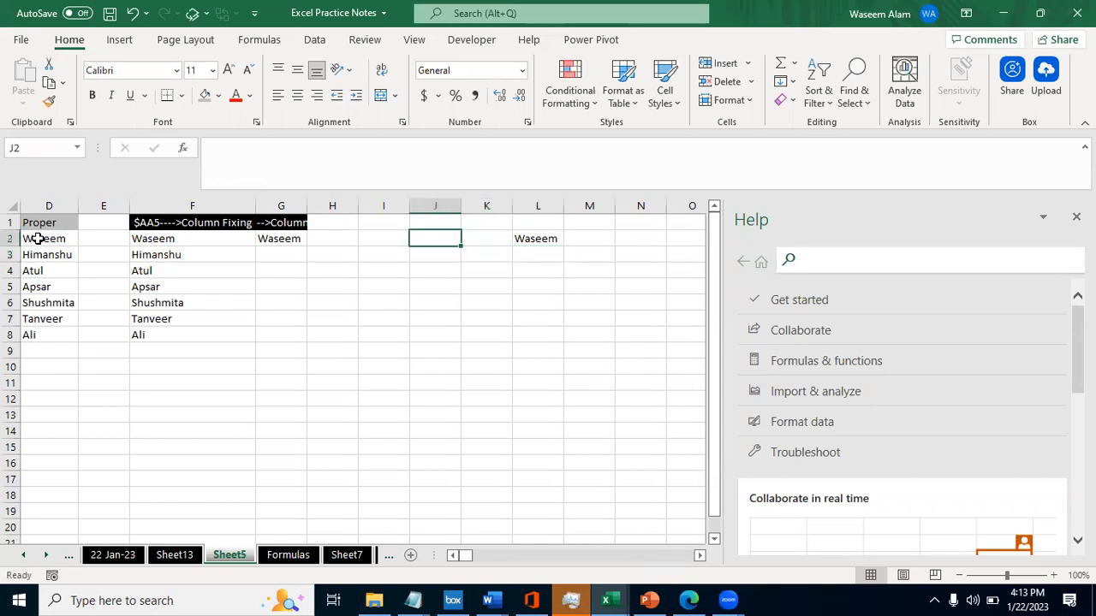
{"action": "key", "text": "Up"}
{"action": "key", "text": "Left"}
{"action": "key", "text": "Left"}
{"action": "key", "text": "Right"}
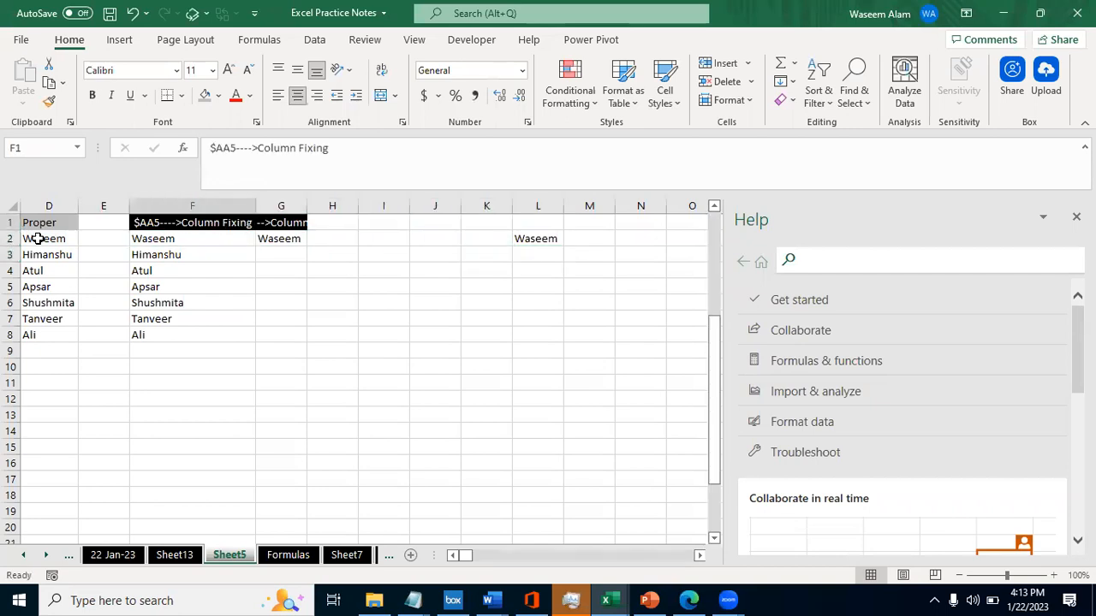
{"action": "key", "text": "ctrl+Page_Down"}
{"action": "key", "text": "Right"}
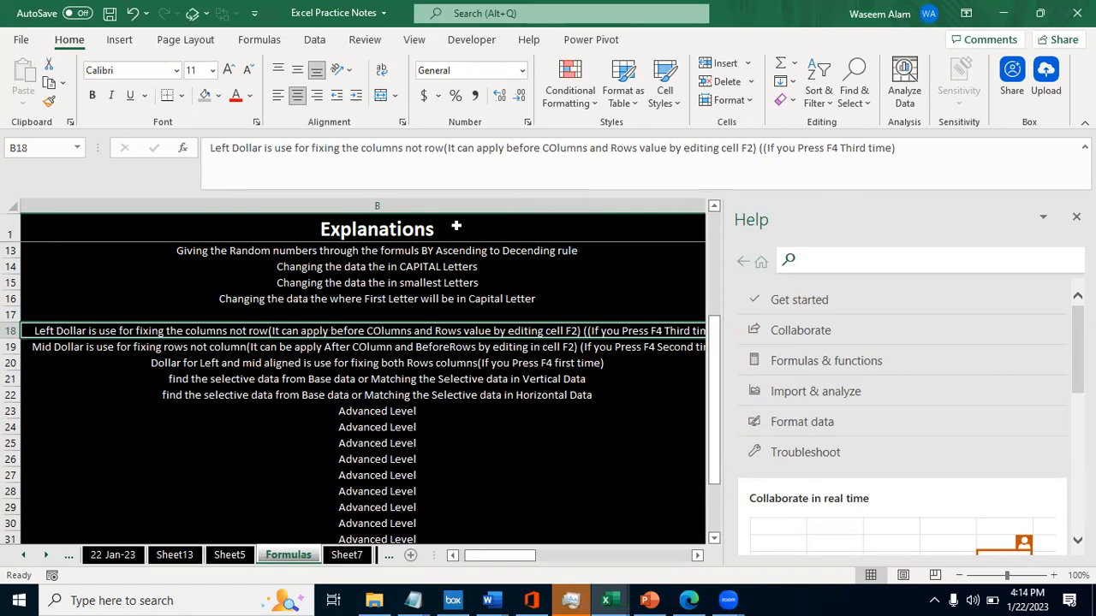
- Return to Sheet5 and inspect the column-fixed formula in L2
{"action": "key", "text": "ctrl+Page_Up"}
{"action": "key", "text": "Down"}
{"action": "key", "text": "Right"}
{"action": "key", "text": "Right"}
{"action": "key", "text": "Right"}
{"action": "key", "text": "Right"}
{"action": "key", "text": "Right"}
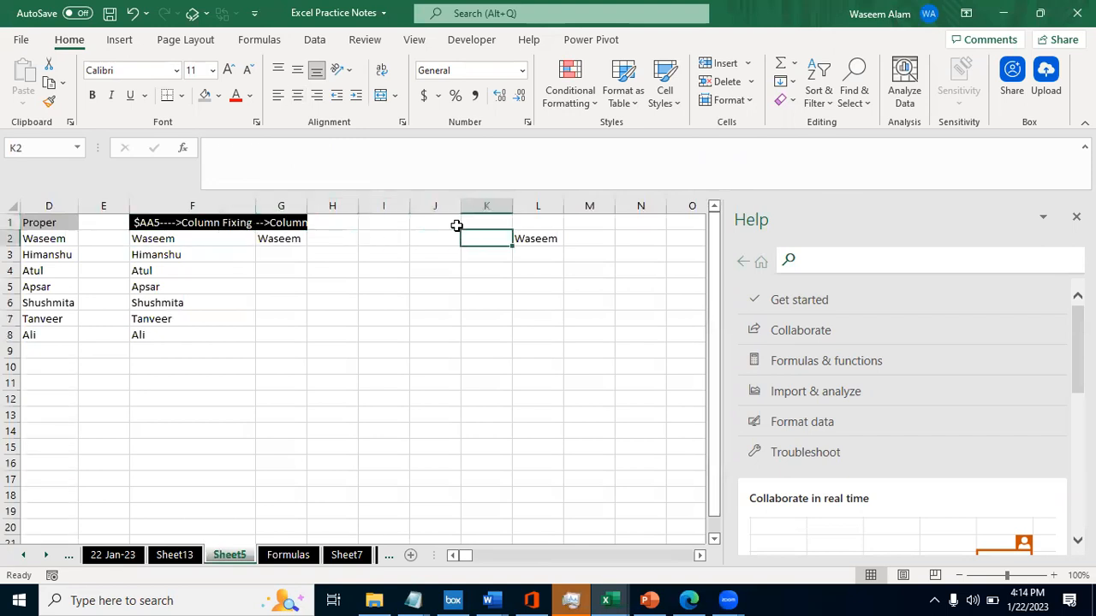
{"action": "key", "text": "Right"}
{"action": "key", "text": "F2"}
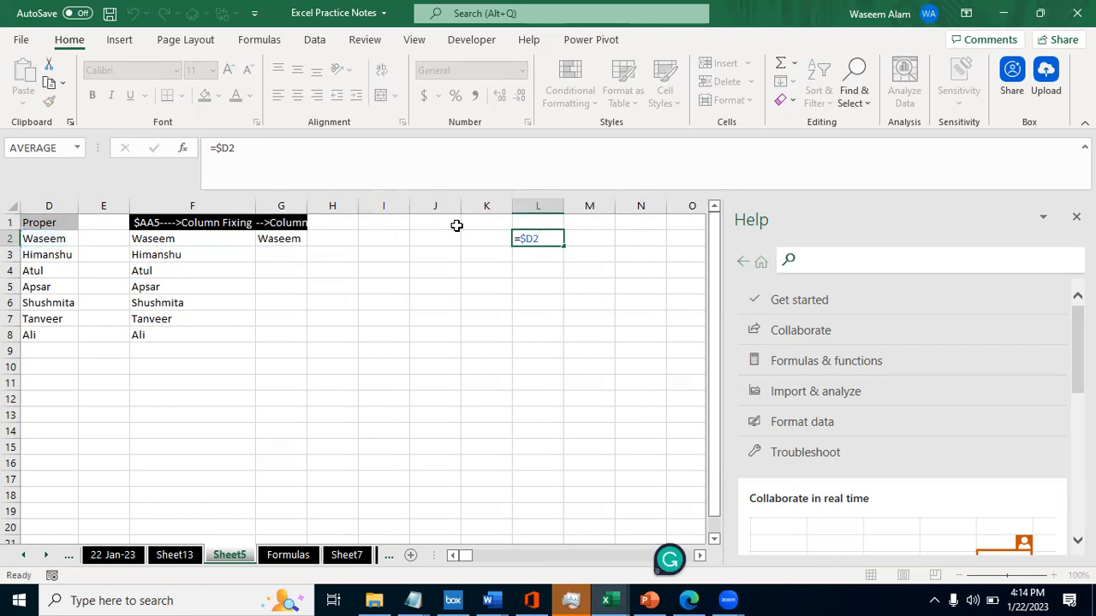
{"action": "key", "text": "Escape"}
- Copy the =$D2 formula from L2 and paste it near the far end of row 2, into XEW2
{"action": "key", "text": "ctrl+c"}
{"action": "key", "text": "ctrl+Right"}
{"action": "key", "text": "Left"}
{"action": "key", "text": "Left"}
{"action": "key", "text": "Left"}
{"action": "key", "text": "Left"}
{"action": "key", "text": "Left"}
{"action": "key", "text": "Left"}
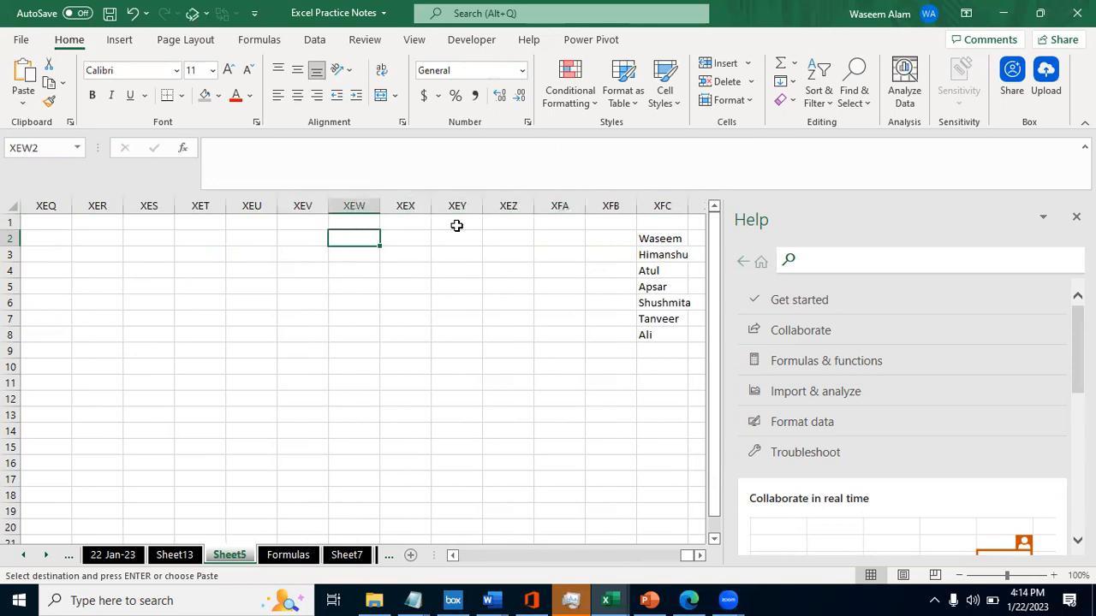
{"action": "key", "text": "ctrl+v"}
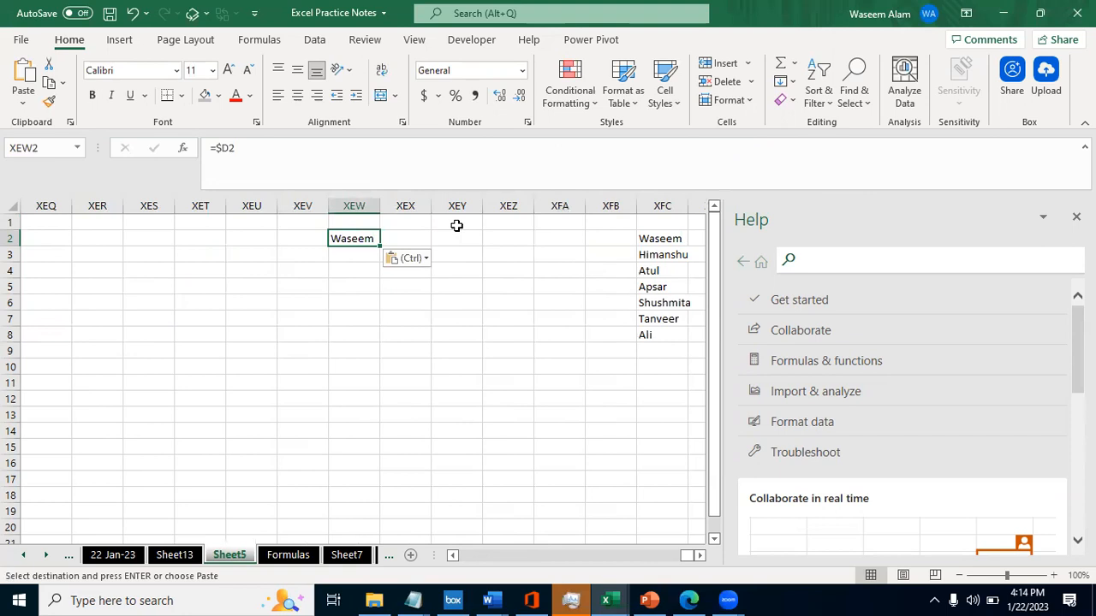
- Paste the copied =$D2 formula into XED2 as well and end the copy
{"action": "key", "text": "Right"}
{"action": "key", "text": "Right"}
{"action": "key", "text": "Right"}
{"action": "key", "text": "Right"}
{"action": "key", "text": "Right"}
{"action": "key", "text": "Right"}
{"action": "key", "text": "Right"}
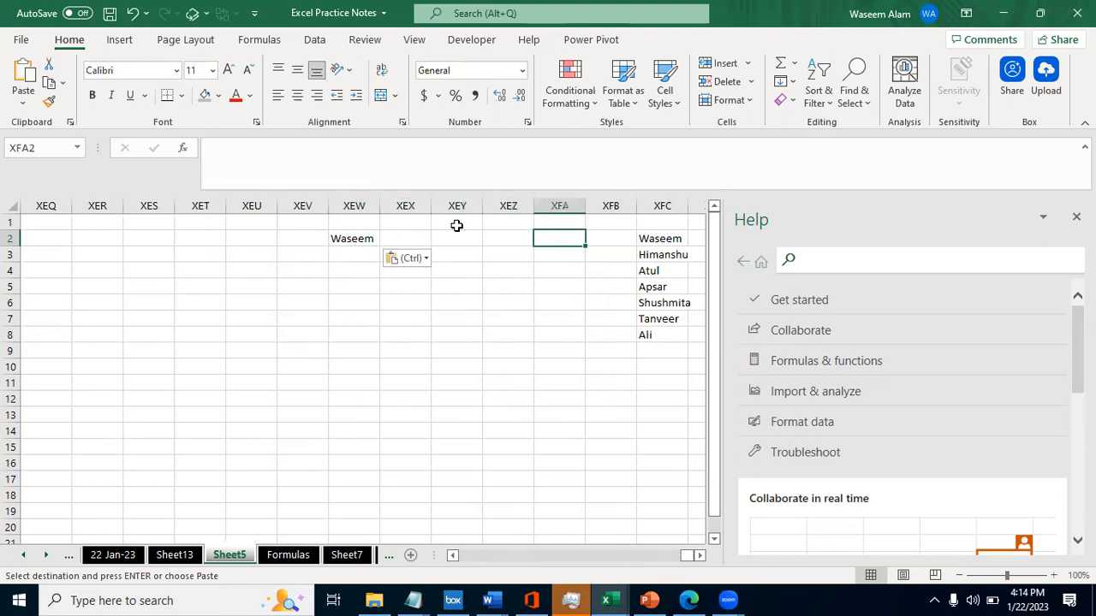
{"action": "key", "text": "Left"}
{"action": "key", "text": "Left"}
{"action": "key", "text": "Left"}
{"action": "key", "text": "Left"}
{"action": "key", "text": "Left"}
{"action": "key", "text": "Left"}
{"action": "key", "text": "Left"}
{"action": "key", "text": "Left"}
{"action": "key", "text": "Left"}
{"action": "key", "text": "Left"}
{"action": "key", "text": "Left"}
{"action": "key", "text": "Left"}
{"action": "key", "text": "Left"}
{"action": "key", "text": "Left"}
{"action": "key", "text": "Left"}
{"action": "key", "text": "Left"}
{"action": "key", "text": "Left"}
{"action": "key", "text": "Left"}
{"action": "key", "text": "Left"}
{"action": "key", "text": "Left"}
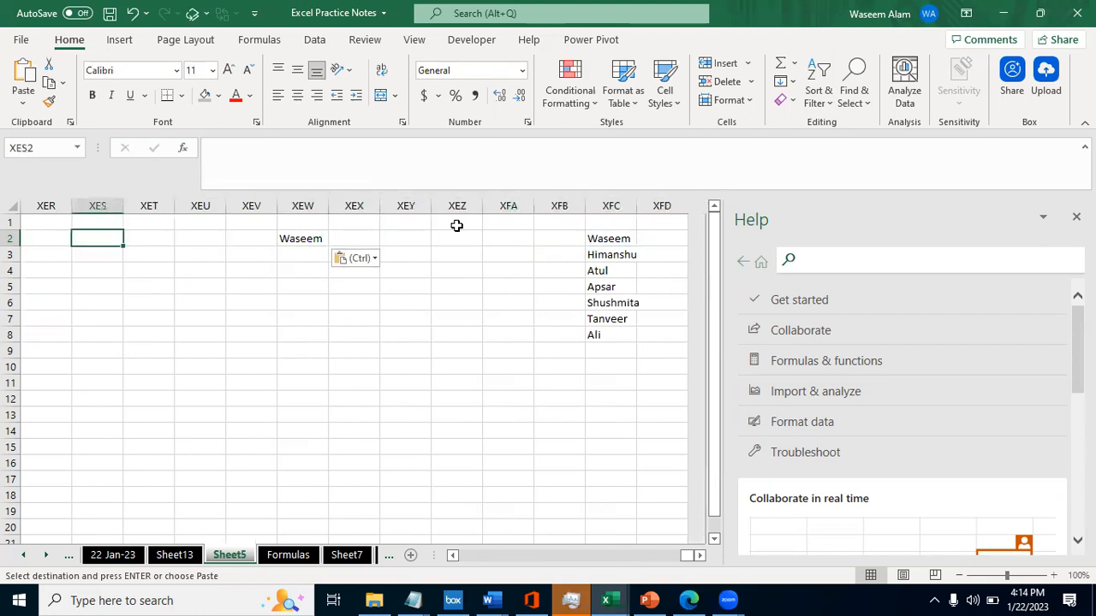
{"action": "key", "text": "Right"}
{"action": "key", "text": "Right"}
{"action": "key", "text": "Right"}
{"action": "key", "text": "Right"}
{"action": "key", "text": "ctrl+v"}
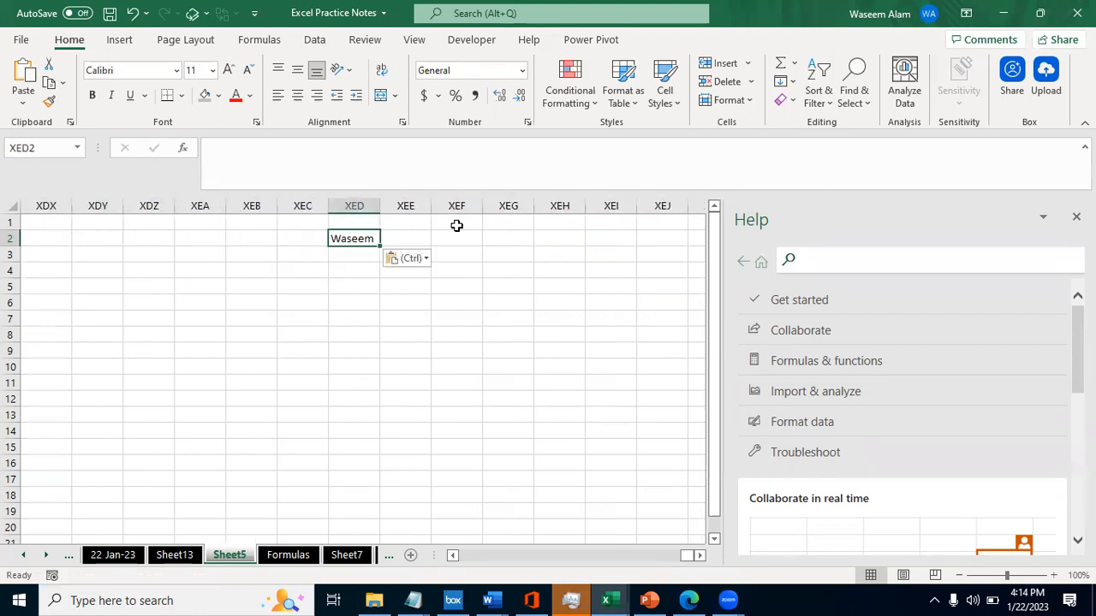
{"action": "key", "text": "Right"}
{"action": "key", "text": "Right"}
{"action": "key", "text": "Right"}
{"action": "key", "text": "Right"}
{"action": "key", "text": "Escape"}
{"action": "key", "text": "Left"}
{"action": "key", "text": "Left"}
{"action": "key", "text": "Left"}
{"action": "key", "text": "Left"}
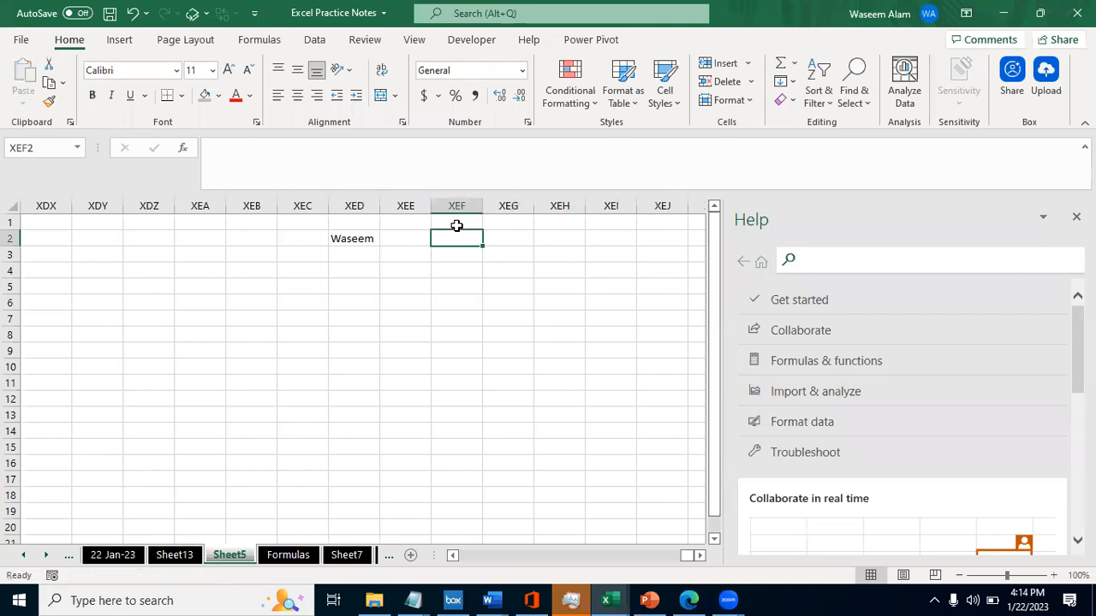
- Copy the column-fixed formula from XED2 and paste it five columns further along row 2, into XEI2
{"action": "key", "text": "ctrl+c"}
{"action": "key", "text": "Right"}
{"action": "key", "text": "Right"}
- Return to L2, copy its =$D2 formula and paste it three rows lower, into L5
{"action": "key", "text": "Right"}
{"action": "key", "text": "Right"}
{"action": "key", "text": "Right"}
{"action": "key", "text": "ctrl+v"}
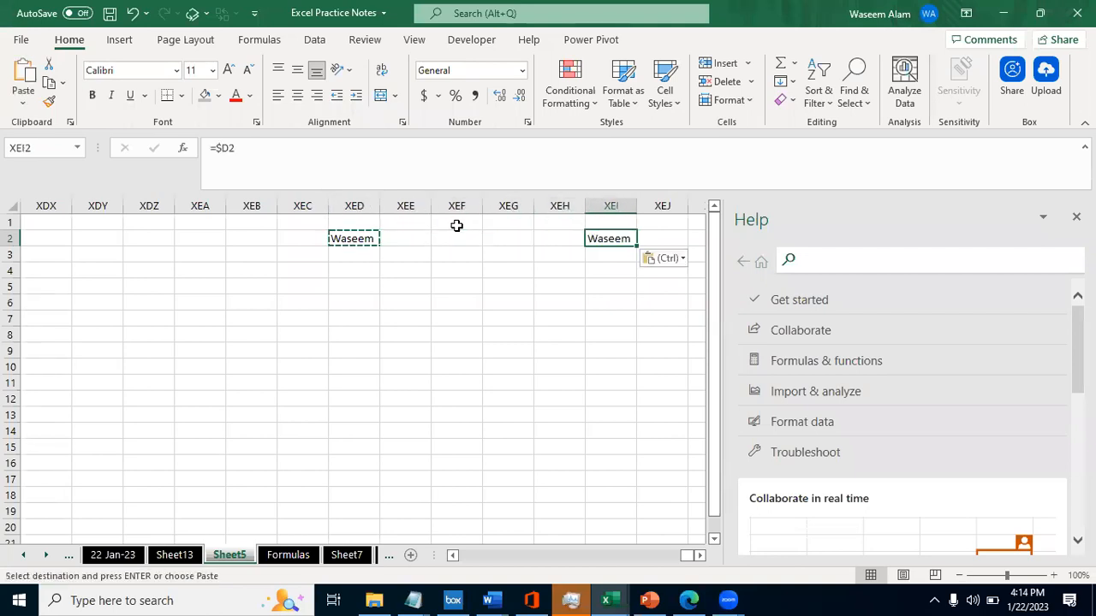
{"action": "key", "text": "ctrl+Left"}
{"action": "key", "text": "ctrl+Left"}
{"action": "key", "text": "ctrl+Left"}
{"action": "key", "text": "ctrl+Left"}
{"action": "key", "text": "ctrl+Left"}
{"action": "key", "text": "ctrl+Right"}
{"action": "key", "text": "ctrl+Right"}
- Inspect the cell reference of the pasted formula in L5 without changing it
{"action": "key", "text": "Right"}
{"action": "key", "text": "Right"}
{"action": "key", "text": "Right"}
{"action": "key", "text": "Right"}
{"action": "key", "text": "Right"}
{"action": "key", "text": "ctrl+c"}
{"action": "key", "text": "Down"}
{"action": "key", "text": "Down"}
{"action": "key", "text": "Down"}
{"action": "key", "text": "Down"}
{"action": "key", "text": "Up"}
{"action": "key", "text": "ctrl+v"}
{"action": "key", "text": "Right"}
{"action": "key", "text": "Right"}
{"action": "key", "text": "Right"}
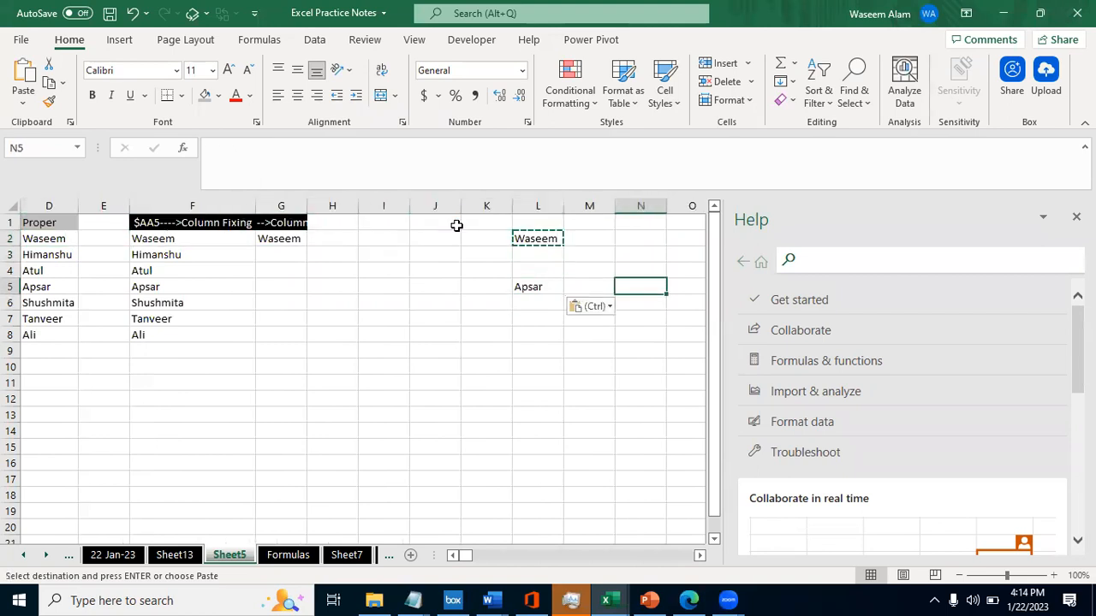
{"action": "key", "text": "Left"}
{"action": "key", "text": "Left"}
{"action": "key", "text": "Left"}
{"action": "key", "text": "F2"}
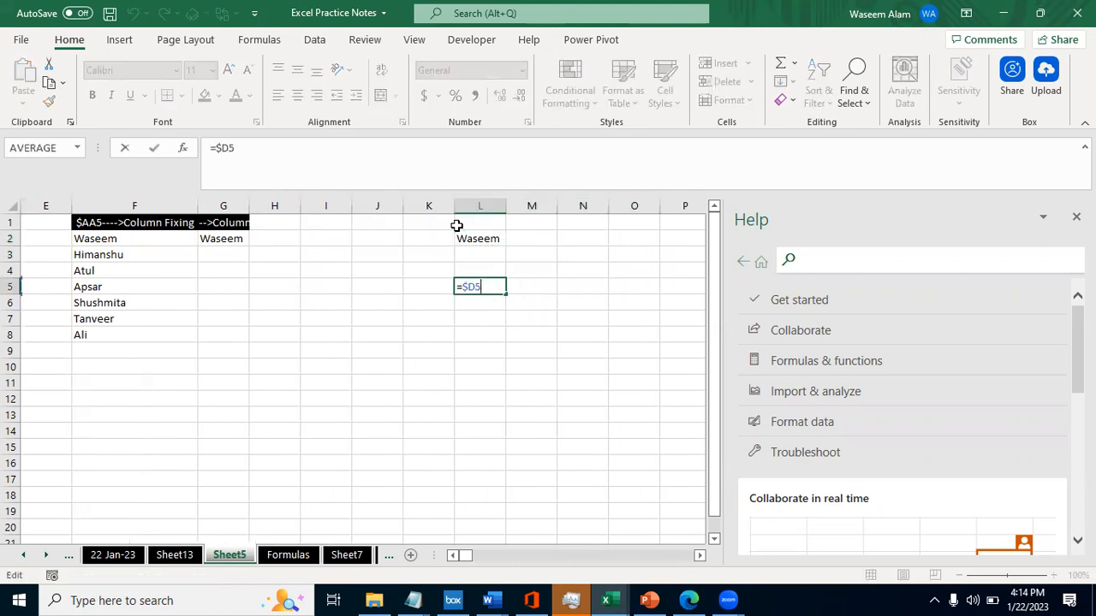
{"action": "key", "text": "Escape"}
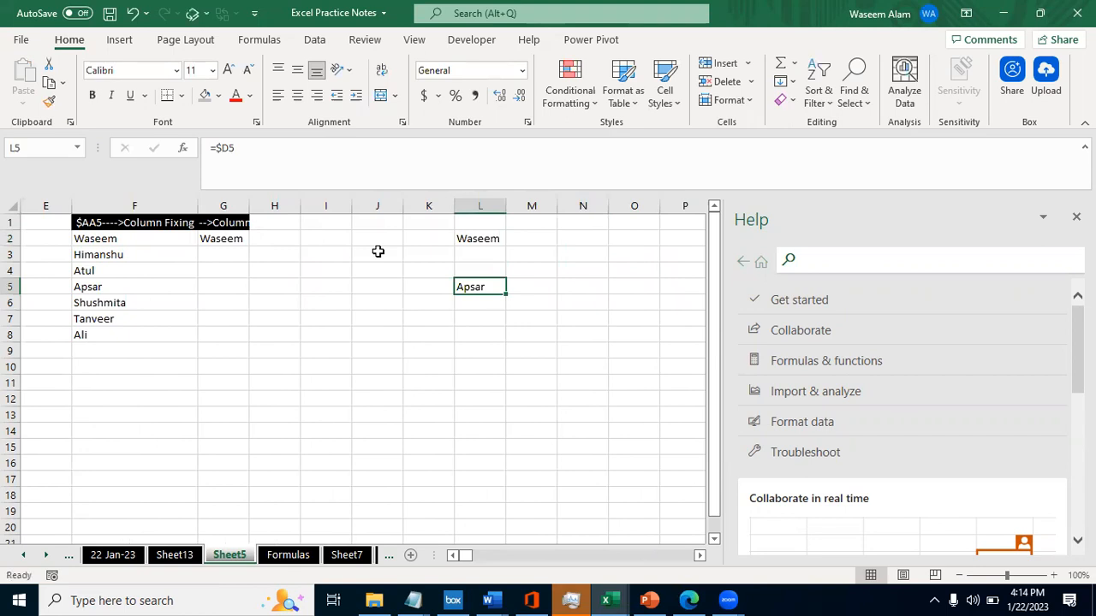
- Review the name columns and the column-fixed cells beside them, finishing on the formula in G2
{"action": "key", "text": "Left"}
{"action": "key", "text": "Left"}
{"action": "key", "text": "Left"}
{"action": "key", "text": "Left"}
{"action": "key", "text": "Left"}
{"action": "key", "text": "Left"}
{"action": "key", "text": "Left"}
{"action": "key", "text": "Left"}
{"action": "key", "text": "Left"}
{"action": "key", "text": "Left"}
{"action": "key", "text": "Left"}
{"action": "key", "text": "Right"}
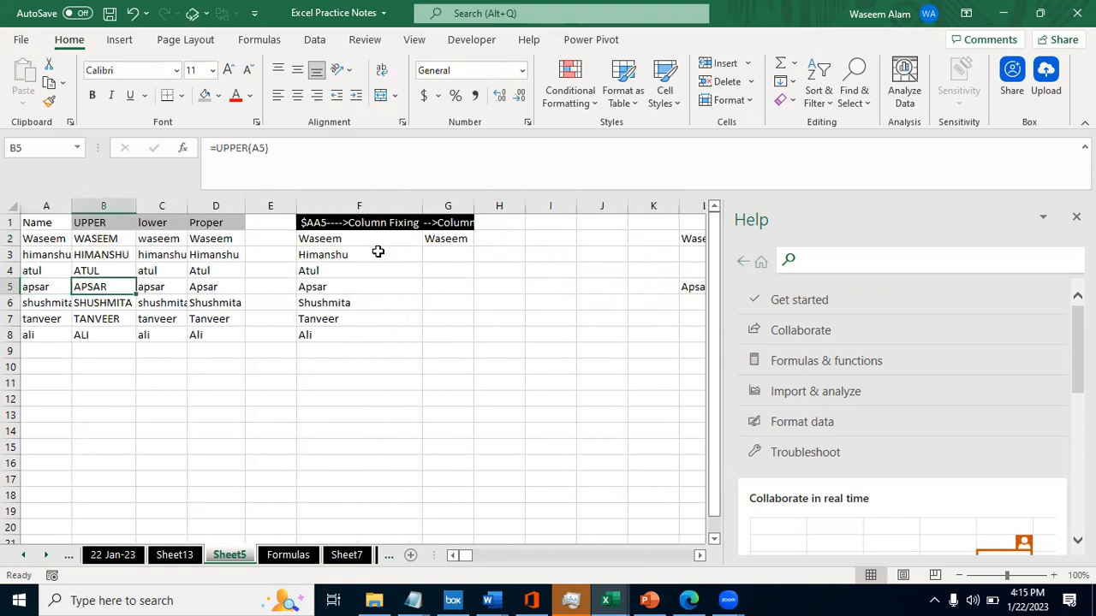
{"action": "key", "text": "Right"}
{"action": "key", "text": "Right"}
{"action": "key", "text": "Right"}
{"action": "key", "text": "Right"}
{"action": "key", "text": "Right"}
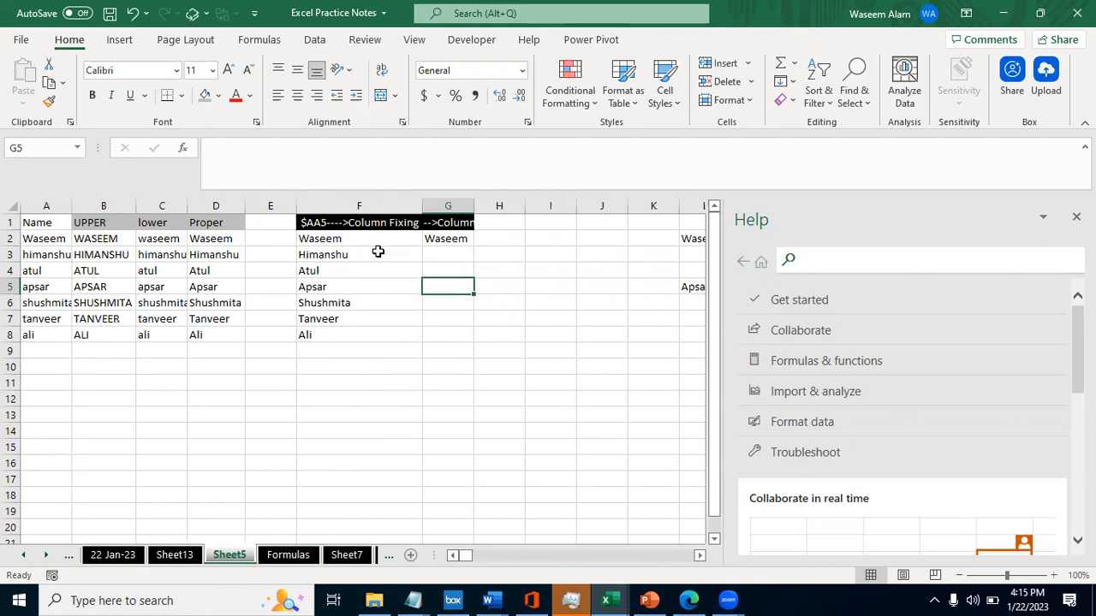
{"action": "key", "text": "Up"}
{"action": "key", "text": "Left"}
{"action": "key", "text": "Up"}
{"action": "key", "text": "Up"}
{"action": "key", "text": "Right"}
{"action": "key", "text": "Up"}
{"action": "key", "text": "Left"}
{"action": "key", "text": "Down"}
{"action": "key", "text": "Right"}
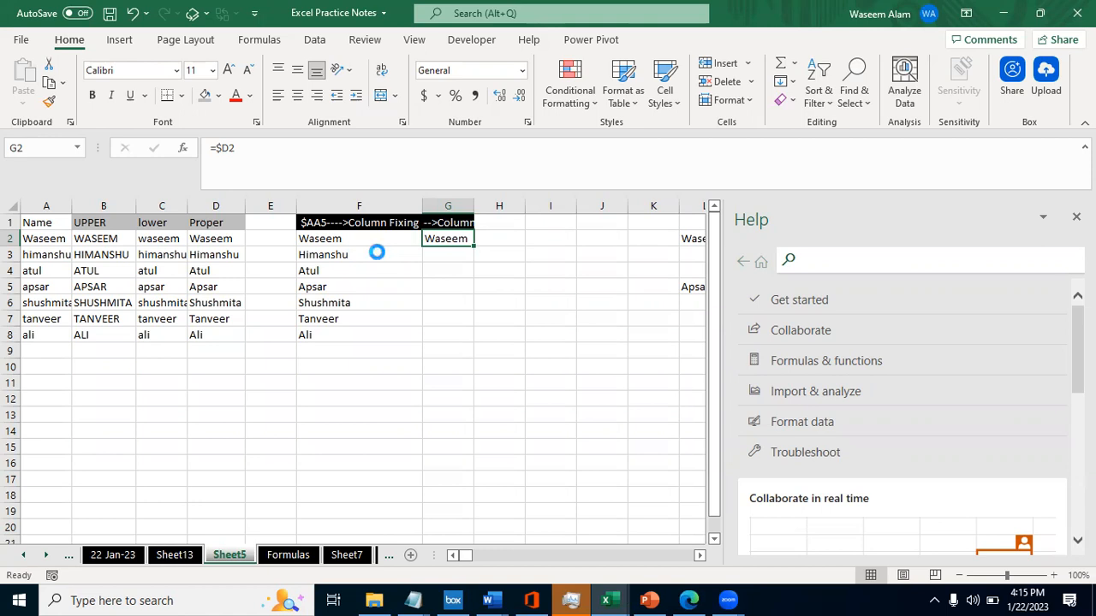
- Copy the =$D2 formula from G2 and paste it below the list, into G12
{"action": "key", "text": "ctrl+c"}
{"action": "key", "text": "Left"}
{"action": "key", "text": "Left"}
{"action": "key", "text": "Left"}
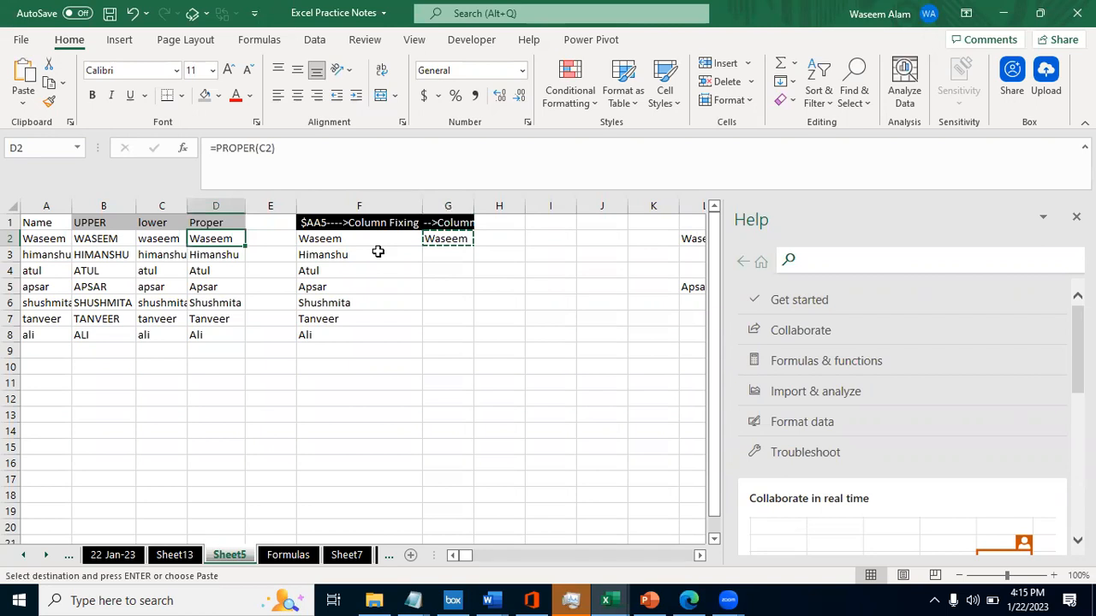
{"action": "key", "text": "Right"}
{"action": "key", "text": "Right"}
{"action": "key", "text": "Right"}
{"action": "key", "text": "Right"}
{"action": "key", "text": "Down"}
{"action": "key", "text": "Down"}
{"action": "key", "text": "Down"}
{"action": "key", "text": "Down"}
{"action": "key", "text": "Down"}
{"action": "key", "text": "Down"}
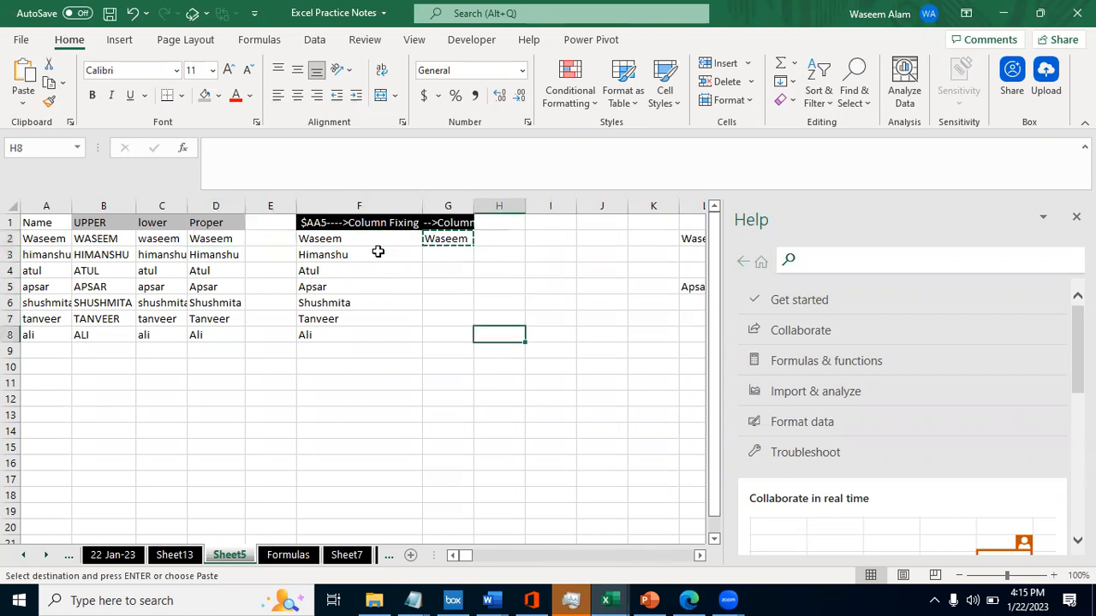
{"action": "key", "text": "Left"}
{"action": "key", "text": "Down"}
{"action": "key", "text": "Down"}
- Inspect which cell the pasted formula in G12 refers to
{"action": "key", "text": "Down"}
{"action": "key", "text": "Down"}
{"action": "key", "text": "ctrl+v"}
{"action": "key", "text": "Down"}
{"action": "key", "text": "Down"}
{"action": "key", "text": "Down"}
{"action": "key", "text": "Down"}
{"action": "key", "text": "Down"}
{"action": "key", "text": "Down"}
{"action": "key", "text": "Down"}
{"action": "key", "text": "Down"}
{"action": "key", "text": "Down"}
{"action": "key", "text": "Down"}
{"action": "key", "text": "Down"}
{"action": "key", "text": "Down"}
{"action": "key", "text": "Down"}
{"action": "key", "text": "Down"}
{"action": "key", "text": "Down"}
{"action": "key", "text": "Up"}
{"action": "key", "text": "Up"}
{"action": "key", "text": "Up"}
{"action": "key", "text": "Up"}
{"action": "key", "text": "Up"}
{"action": "key", "text": "Up"}
{"action": "key", "text": "Up"}
{"action": "key", "text": "Up"}
{"action": "key", "text": "Up"}
{"action": "key", "text": "Up"}
{"action": "key", "text": "Up"}
{"action": "key", "text": "Up"}
{"action": "key", "text": "Up"}
{"action": "key", "text": "Up"}
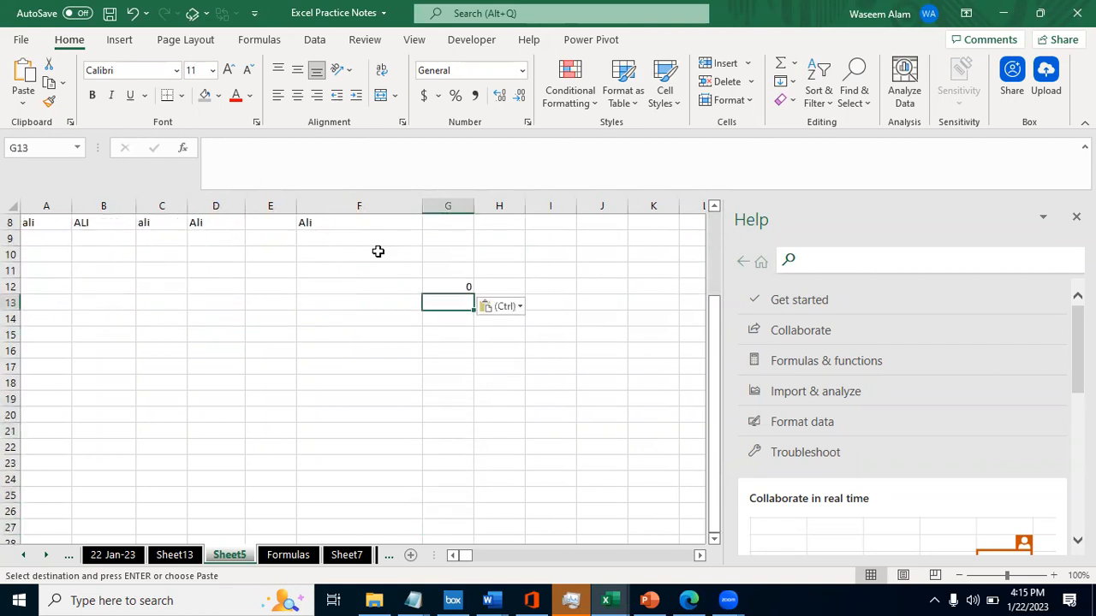
{"action": "key", "text": "Up"}
{"action": "key", "text": "F2"}
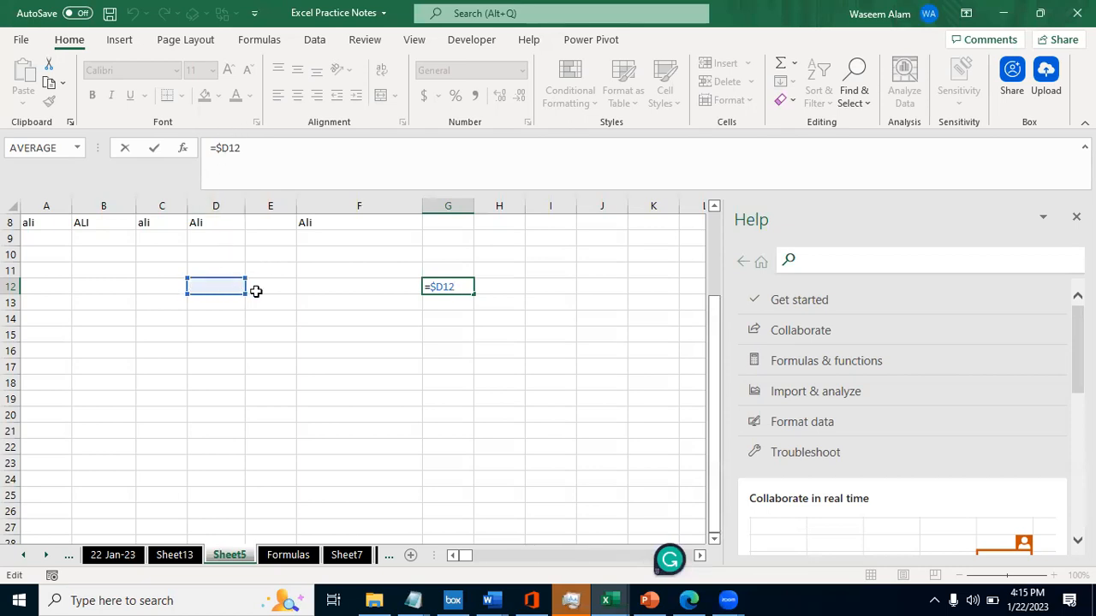
{"action": "key", "text": "ctrl+Return"}
- Open the Formulas sheet and read the $AA5 Column Fixing entry in A18 with its explanation in B18
{"action": "key", "text": "ctrl+Up"}
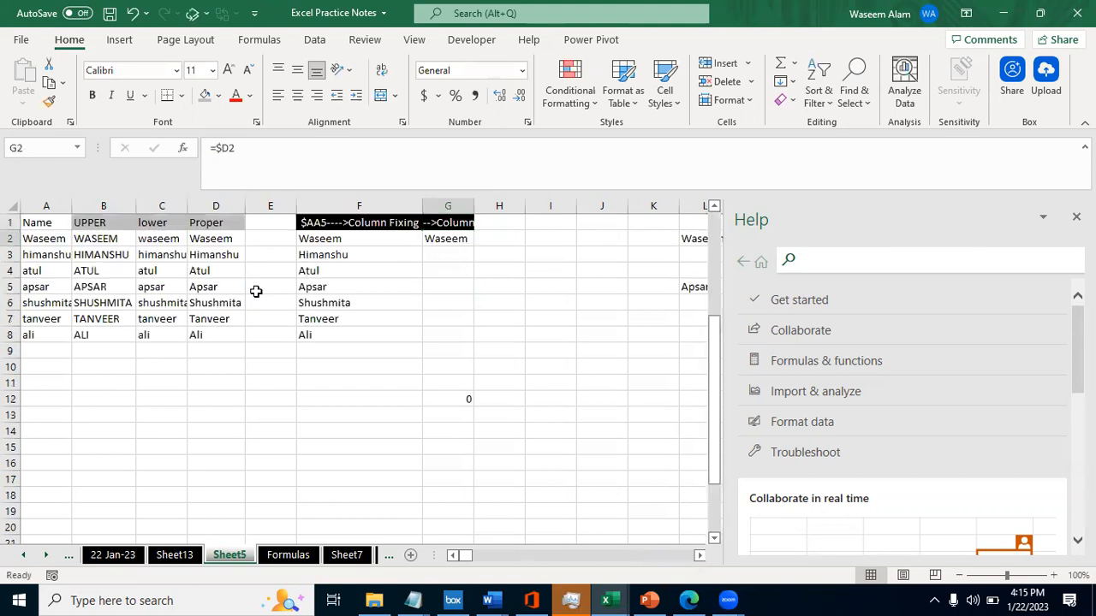
{"action": "key", "text": "ctrl+Page_Down"}
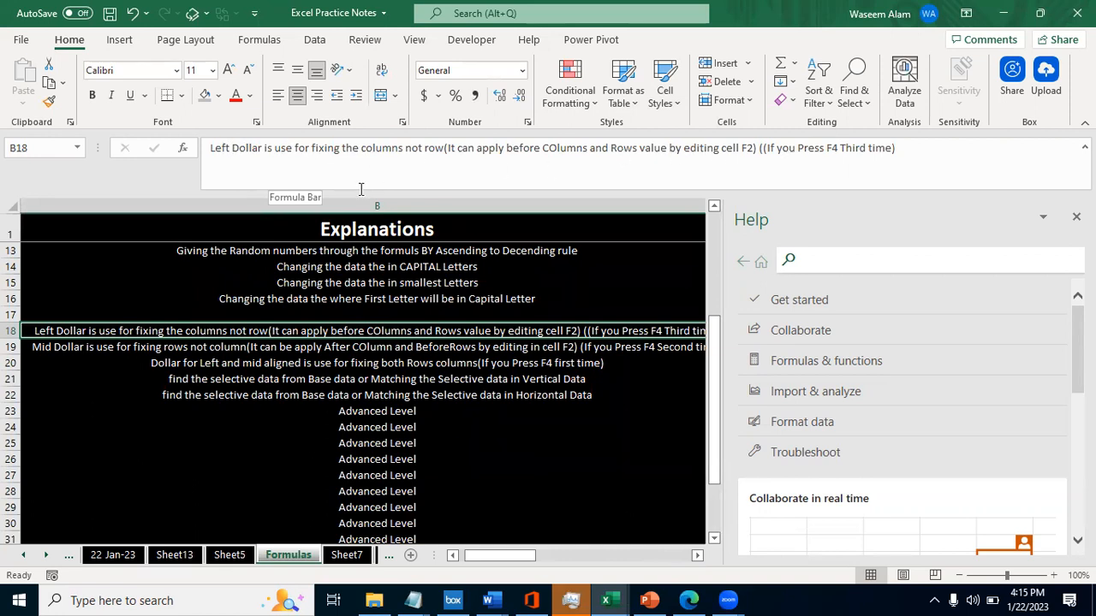
{"action": "key", "text": "Left"}
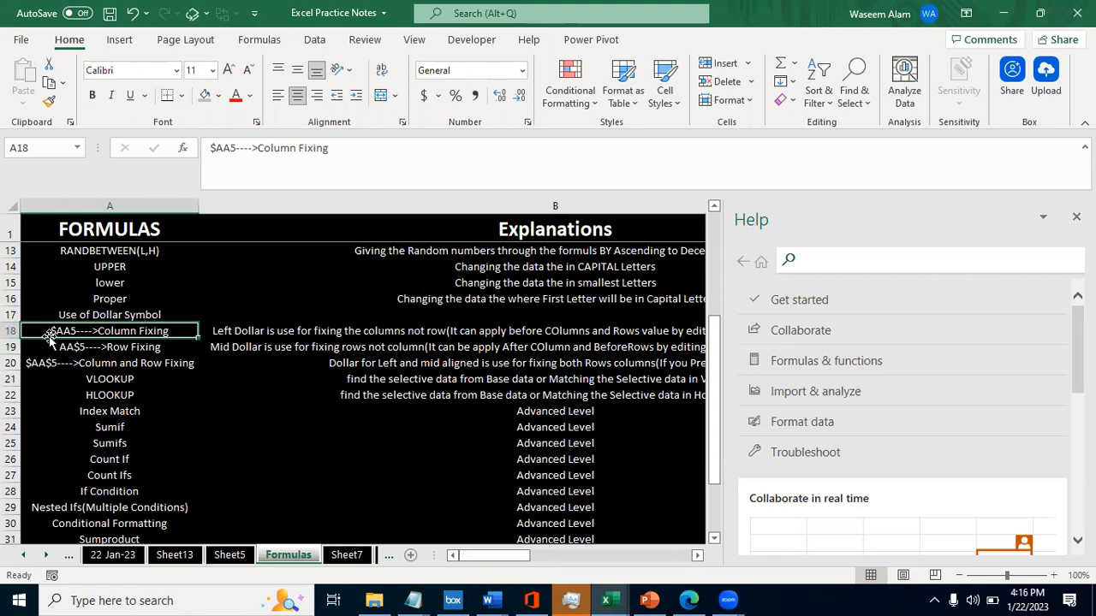
{"action": "key", "text": "Right"}
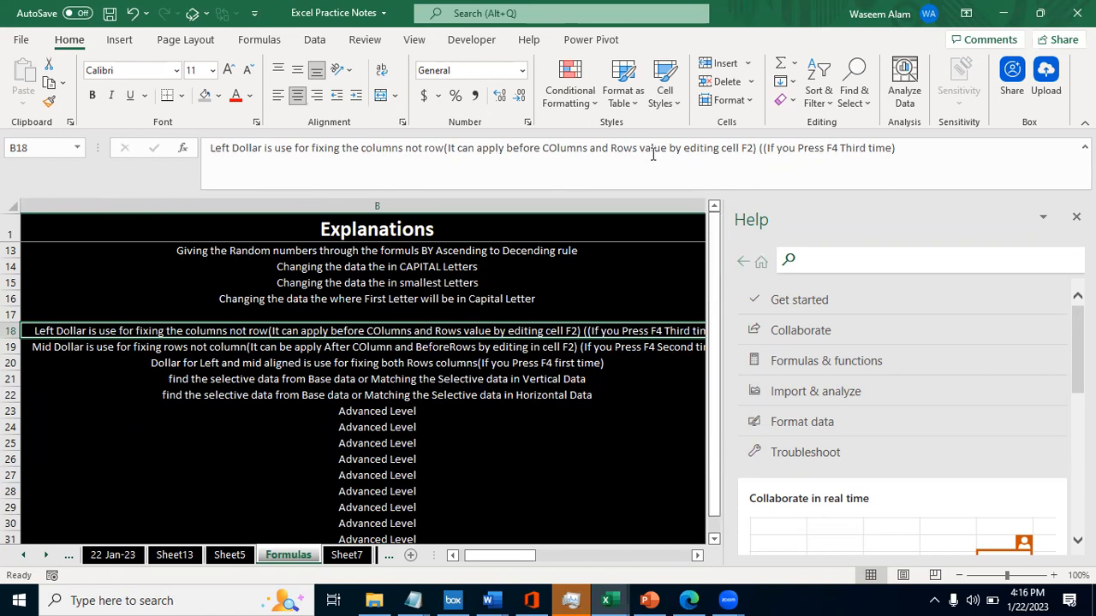
- Return to Sheet5 and examine the row number and dollar sign in G2's =$D2 formula
{"action": "key", "text": "ctrl+Page_Up"}
{"action": "key", "text": "F2"}
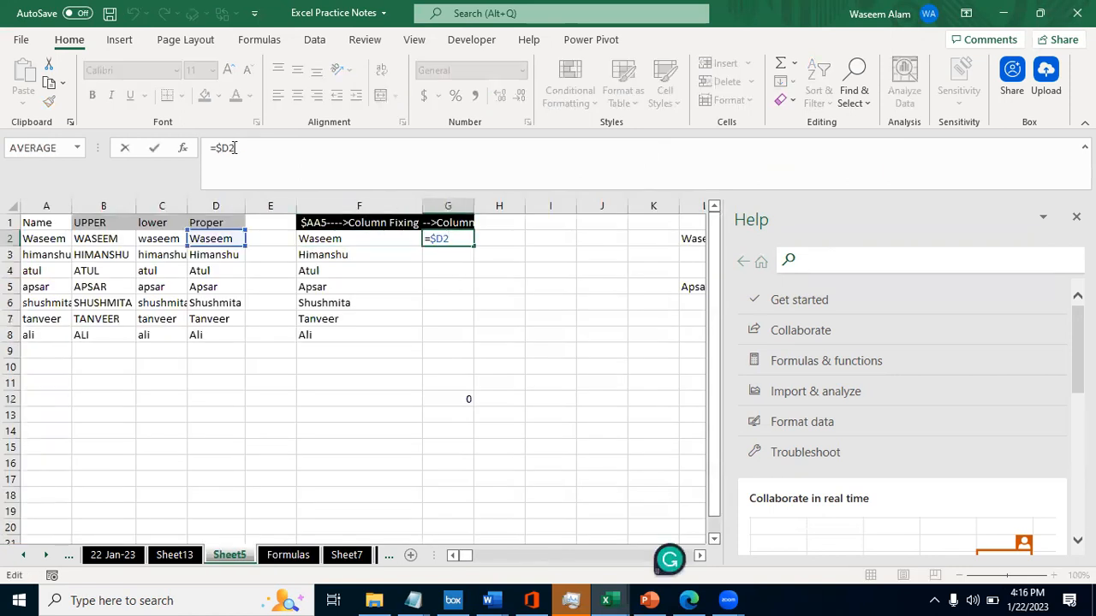
{"action": "left_click", "coordinate": [236, 147]}
{"action": "key", "text": "shift+Left"}
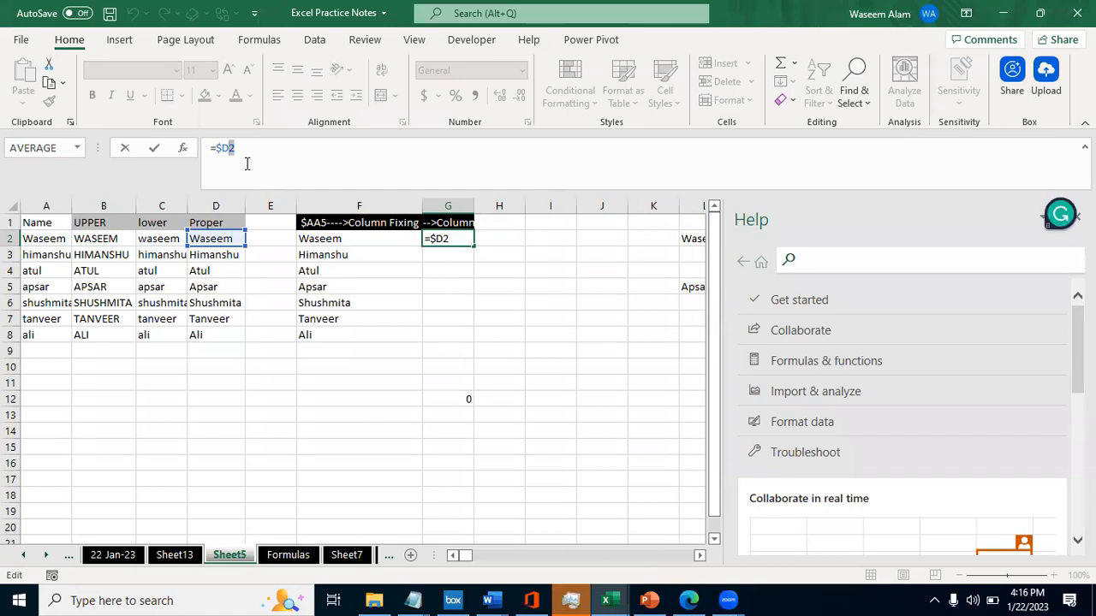
{"action": "left_click", "coordinate": [221, 156]}
{"action": "key", "text": "ctrl+Return"}
- Copy the left-dollar explanation from B18 of the Formulas sheet and paste it into H2 of Sheet5
{"action": "key", "text": "ctrl+Page_Down"}
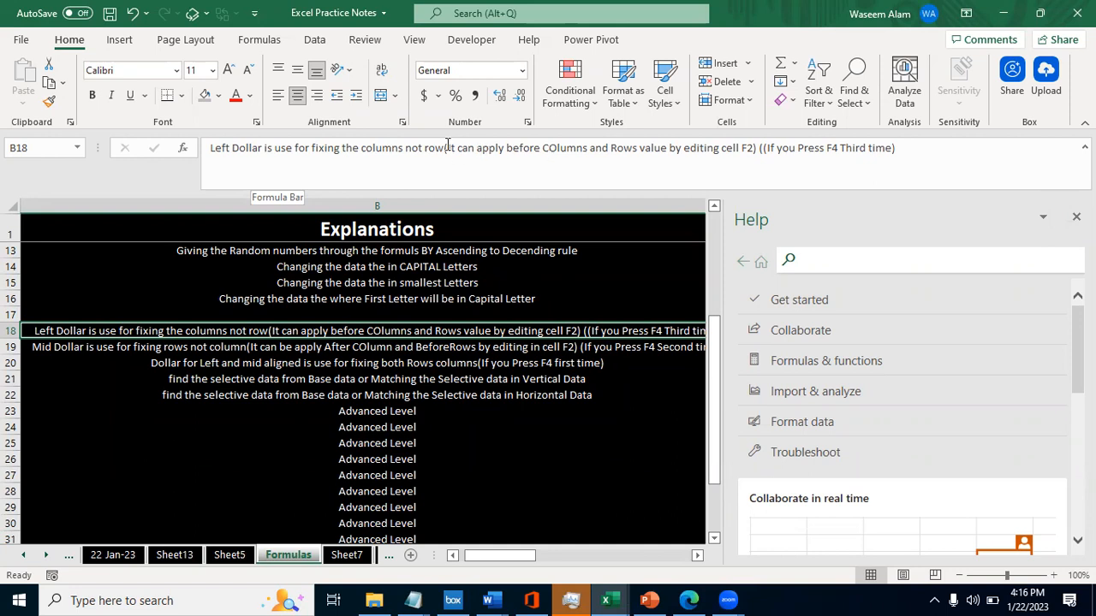
{"action": "key", "text": "ctrl+Page_Up"}
{"action": "key", "text": "ctrl+Page_Down"}
{"action": "key", "text": "ctrl+c"}
{"action": "key", "text": "ctrl+Page_Up"}
{"action": "key", "text": "ctrl+v"}
- Compare the =$D2 formula in G2 with the left-dollar explanation in H2
{"action": "key", "text": "Left"}
{"action": "key", "text": "F2"}
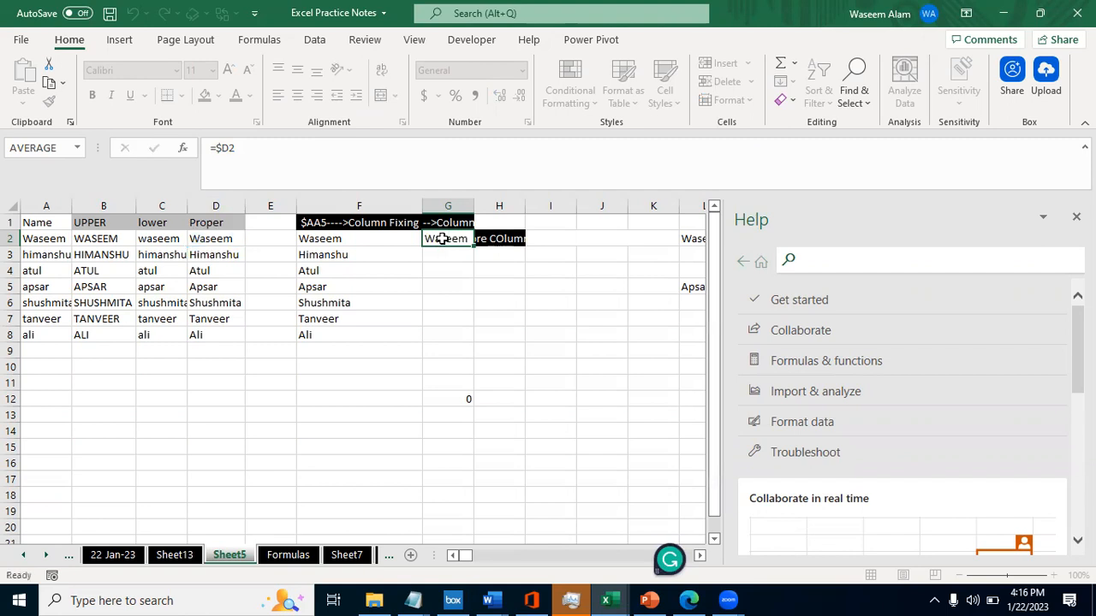
{"action": "key", "text": "Escape"}
{"action": "key", "text": "Right"}
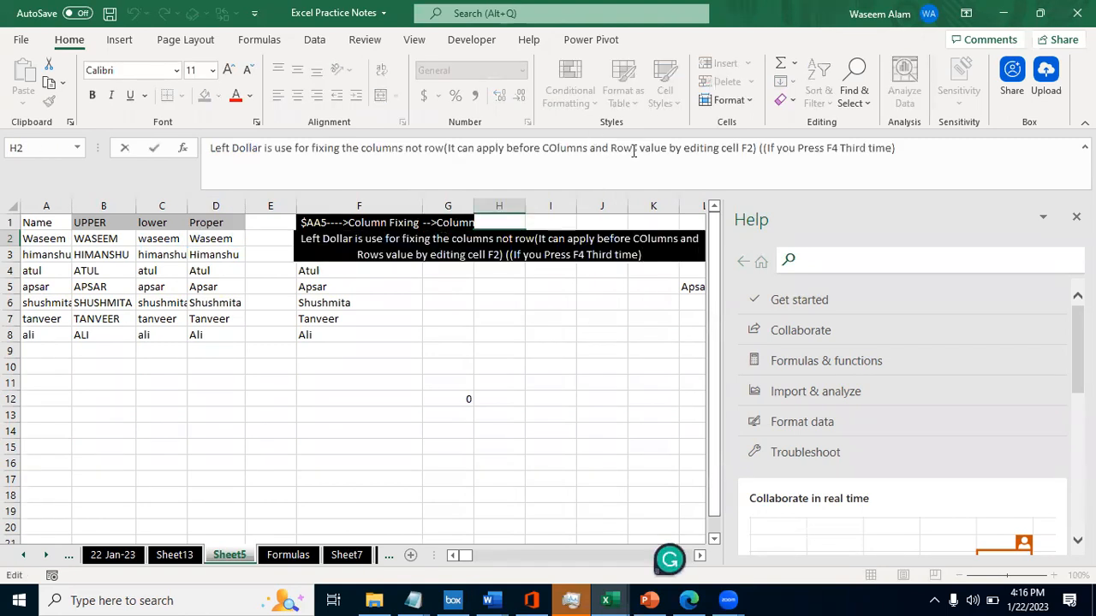
{"action": "key", "text": "Escape"}
{"action": "key", "text": "Left"}
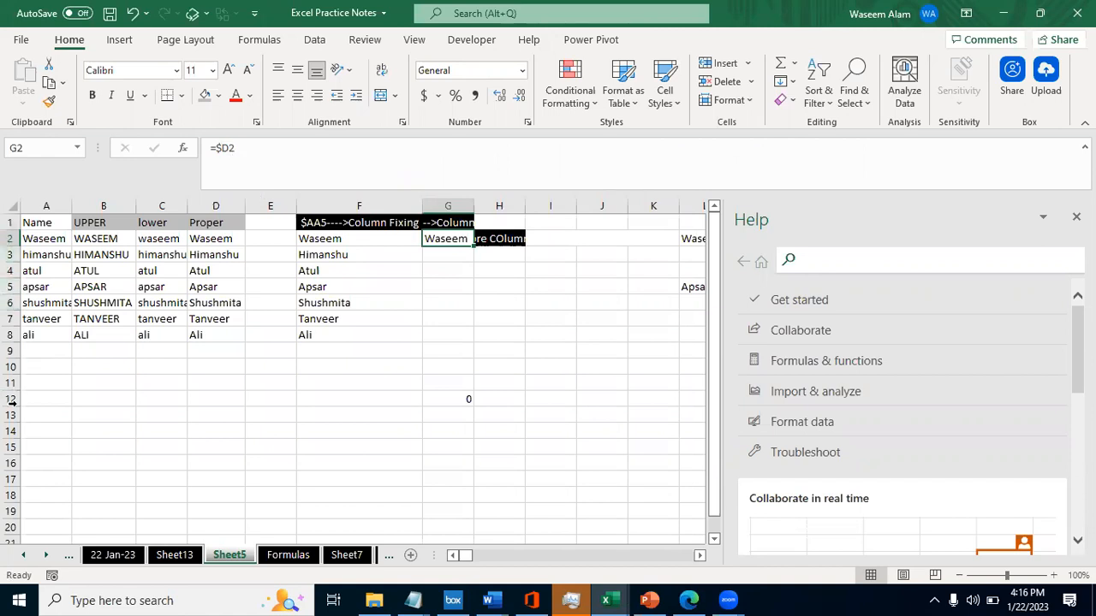
{"action": "key", "text": "Right"}
{"action": "key", "text": "Left"}
{"action": "key", "text": "Right"}
{"action": "key", "text": "Left"}
- Copy the =$D2 formula from G2 into J2 and undo the paste
{"action": "key", "text": "ctrl+c"}
{"action": "key", "text": "Right"}
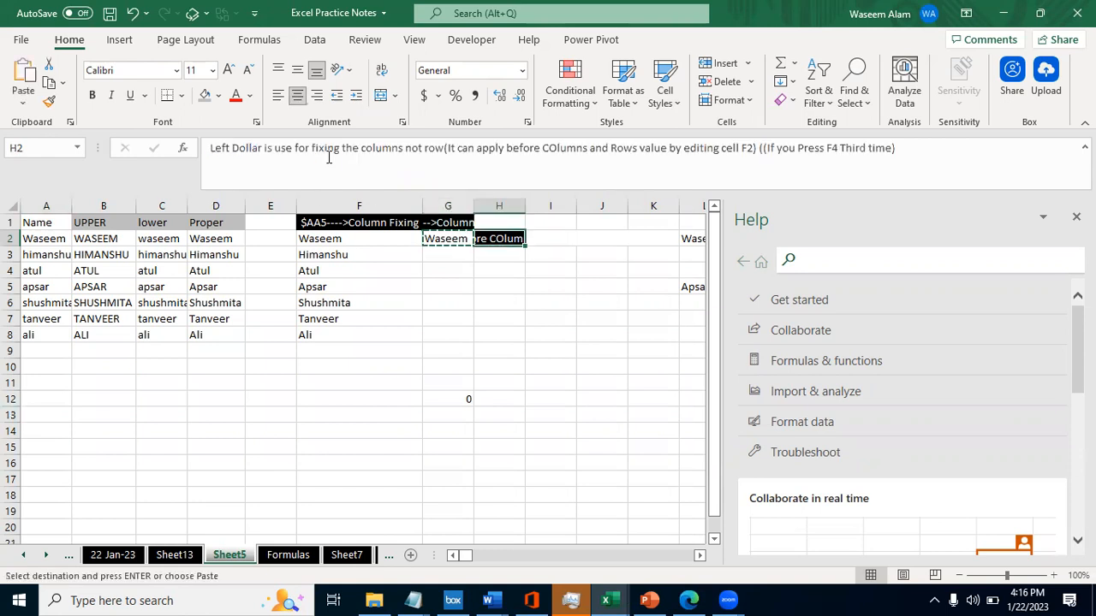
{"action": "key", "text": "Right"}
{"action": "key", "text": "Right"}
{"action": "key", "text": "ctrl+v"}
{"action": "key", "text": "ctrl+z"}
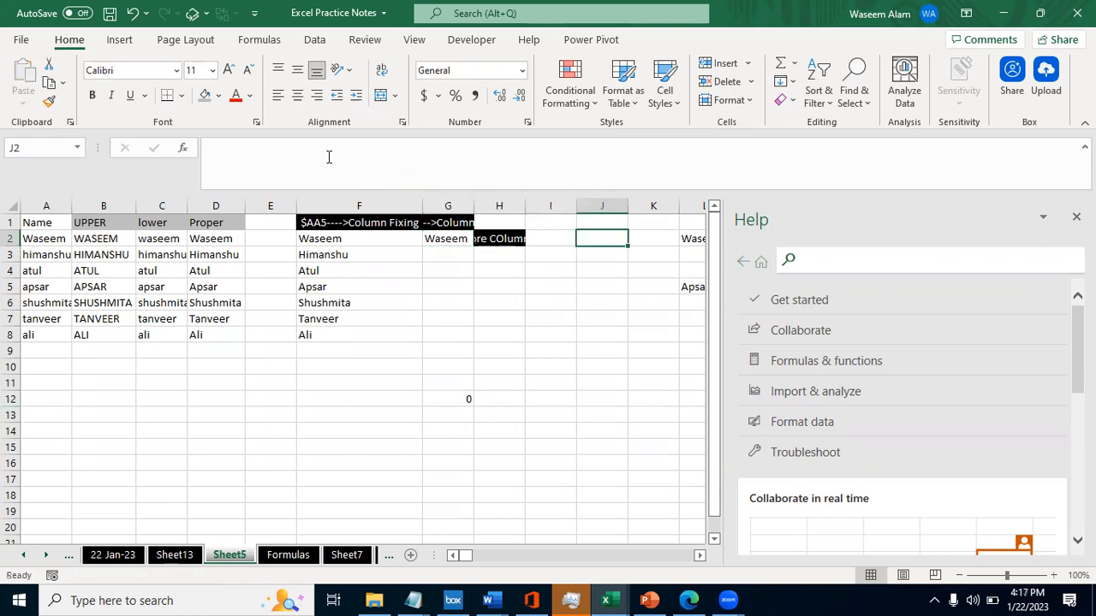
- Copy the =$D2 formula from G2 into G4 and compare the pasted reference with the original
{"action": "key", "text": "Left"}
{"action": "key", "text": "Left"}
{"action": "key", "text": "Left"}
{"action": "key", "text": "Right"}
{"action": "key", "text": "Left"}
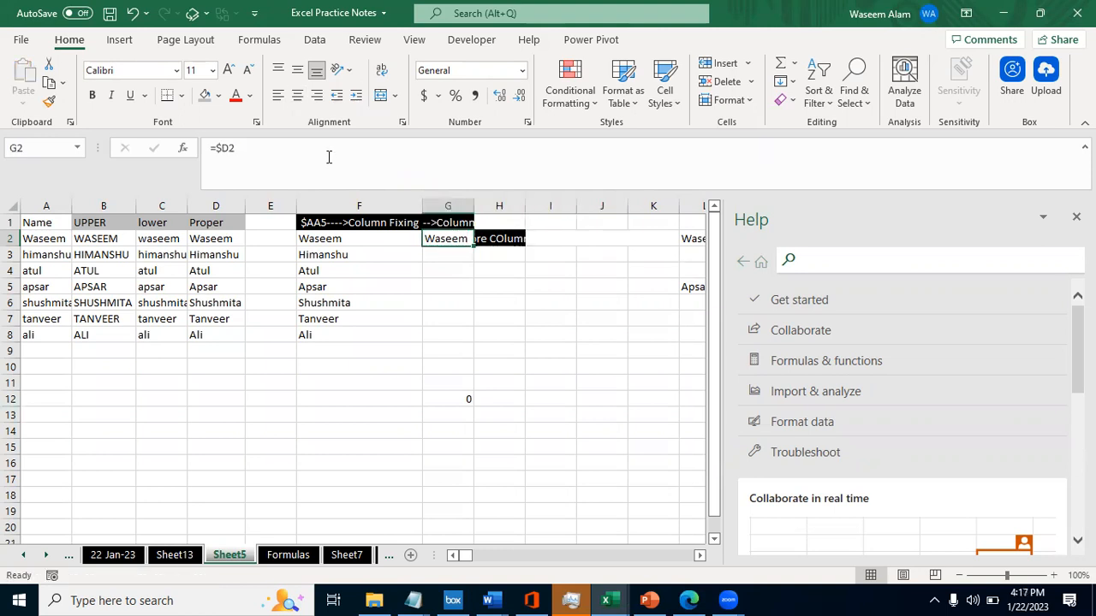
{"action": "key", "text": "ctrl+c"}
{"action": "key", "text": "Down"}
{"action": "key", "text": "Down"}
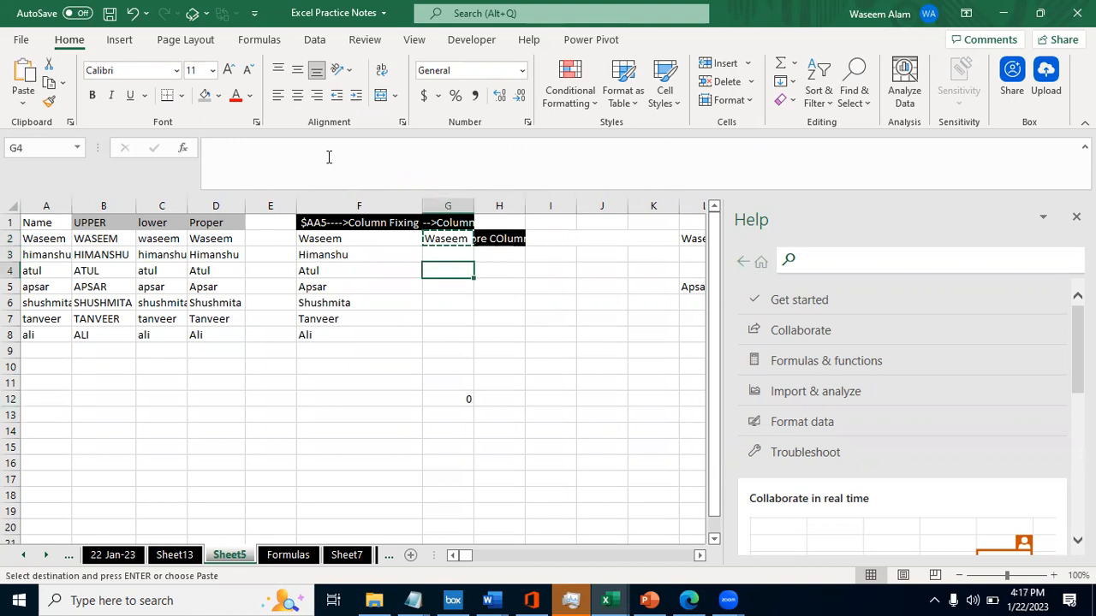
{"action": "key", "text": "ctrl+v"}
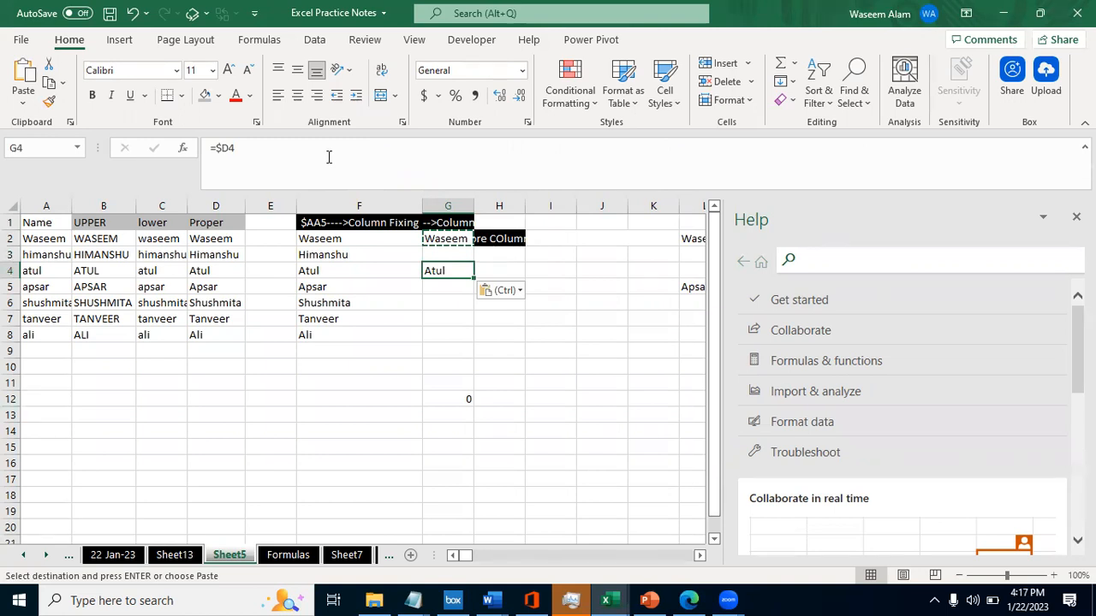
{"action": "key", "text": "Up"}
{"action": "key", "text": "Up"}
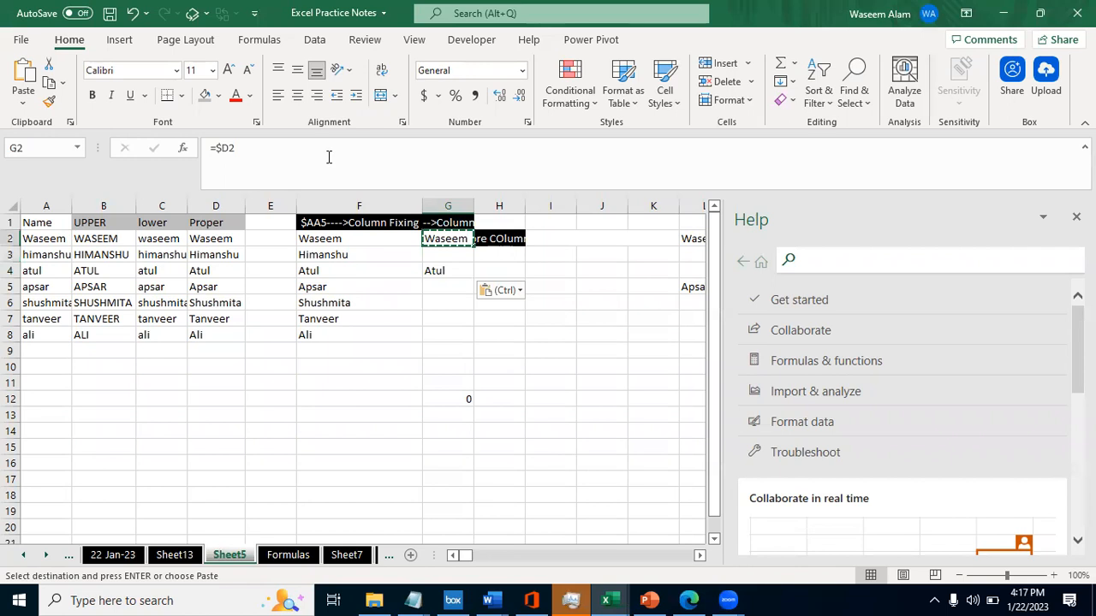
- Clear the pasted formula from G4
{"action": "key", "text": "Down"}
{"action": "key", "text": "Down"}
{"action": "key", "text": "Delete"}
- Copy the left-dollar explanation from H2 into H1 and clear the contents of H2
{"action": "key", "text": "Right"}
{"action": "key", "text": "Right"}
{"action": "key", "text": "Up"}
{"action": "key", "text": "Up"}
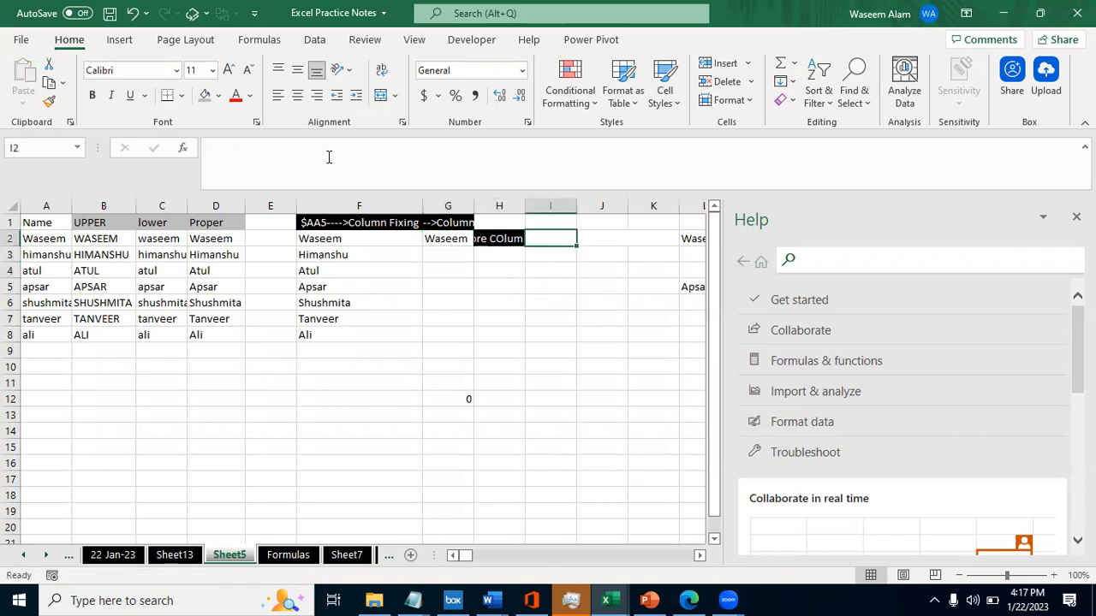
{"action": "key", "text": "Left"}
{"action": "key", "text": "Up"}
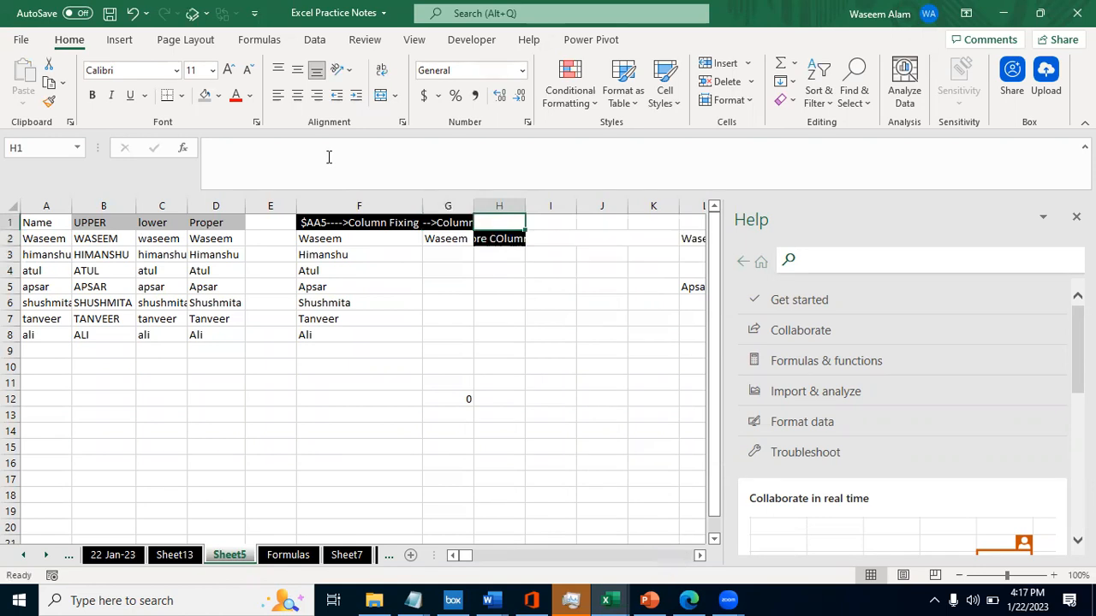
{"action": "key", "text": "Left"}
{"action": "key", "text": "Left"}
{"action": "key", "text": "Right"}
{"action": "key", "text": "Right"}
{"action": "key", "text": "Down"}
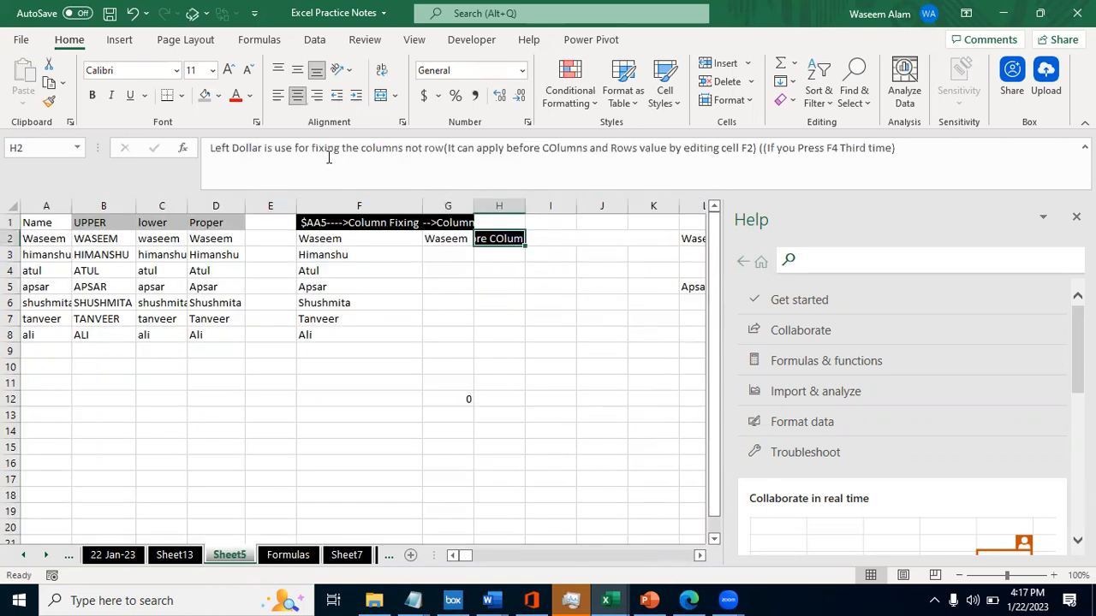
{"action": "key", "text": "ctrl+c"}
{"action": "key", "text": "Up"}
{"action": "key", "text": "ctrl+v"}
{"action": "key", "text": "Escape"}
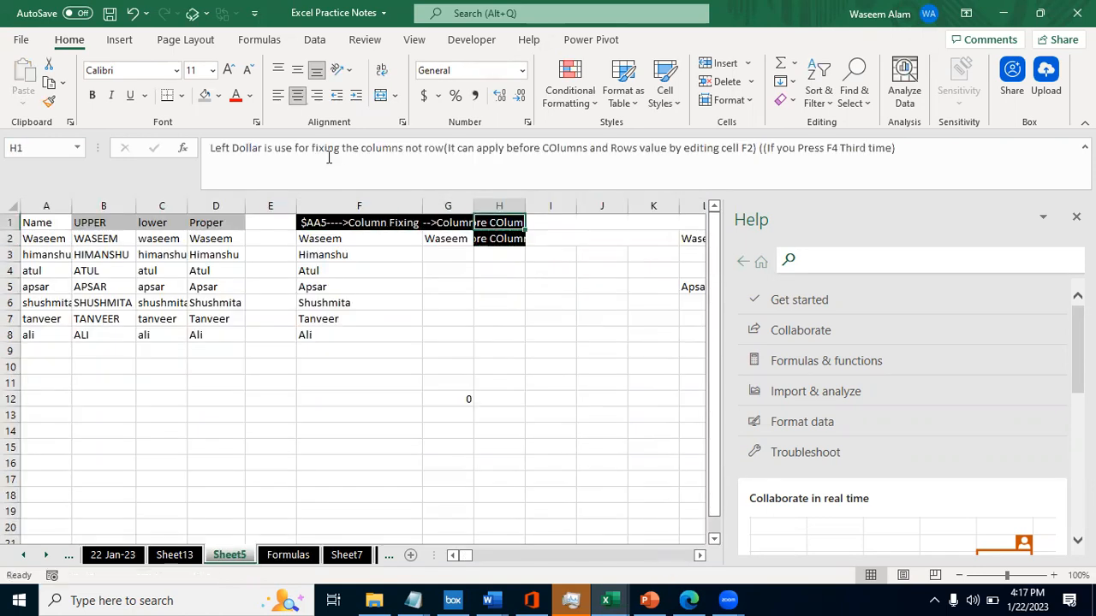
{"action": "key", "text": "Down"}
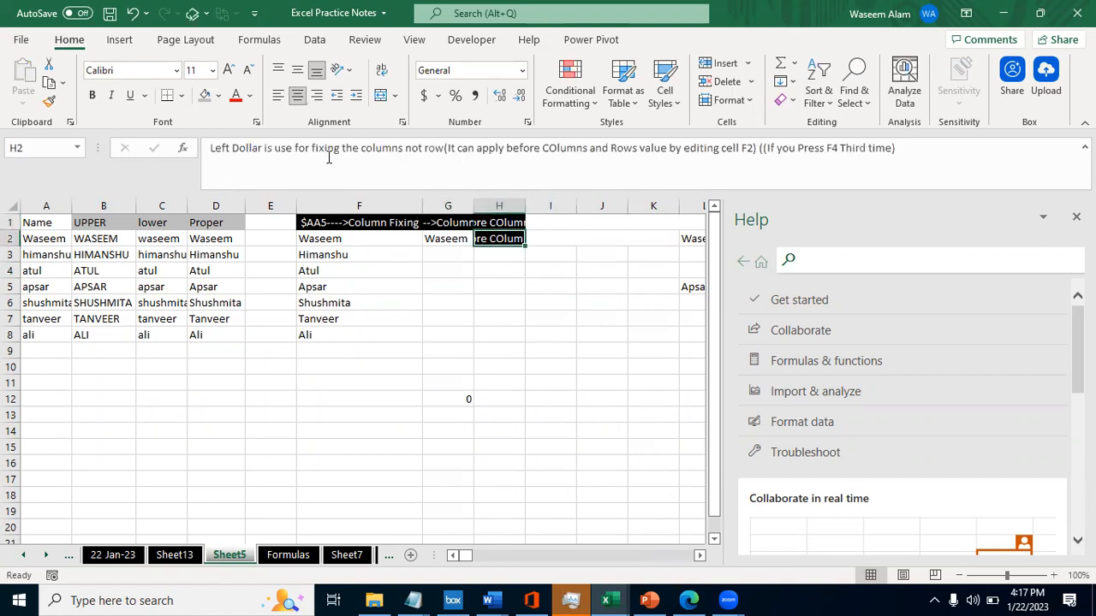
{"action": "key", "text": "Delete"}
- Insert a blank column at column E and try to insert another one there
{"action": "key", "text": "Left"}
{"action": "key", "text": "Left"}
{"action": "key", "text": "Down"}
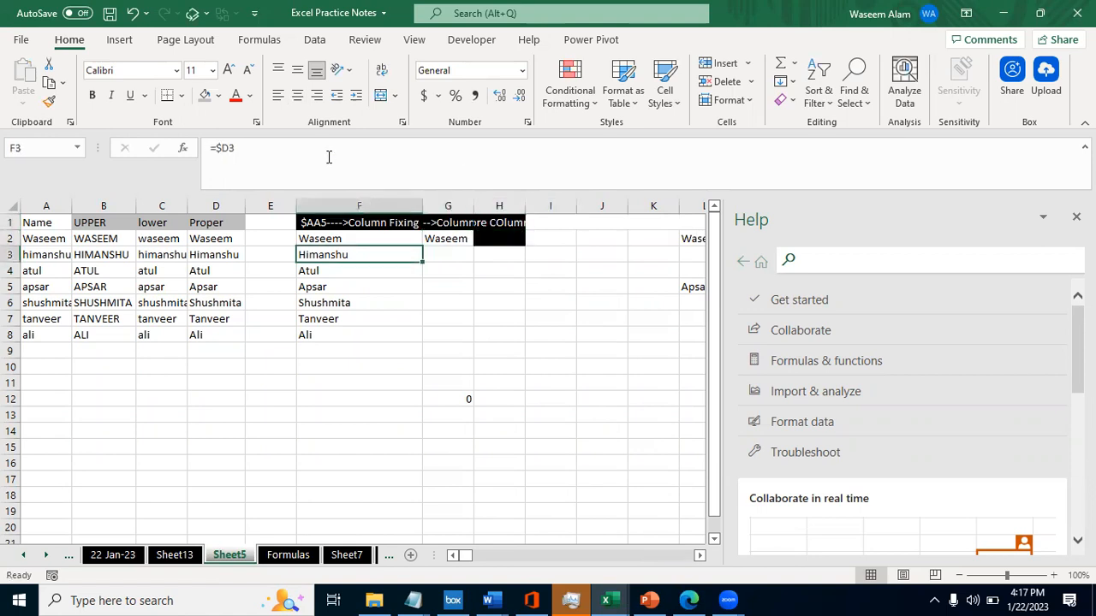
{"action": "key", "text": "Left"}
{"action": "key", "text": "Down"}
{"action": "key", "text": "Down"}
{"action": "key", "text": "Down"}
{"action": "key", "text": "Left"}
{"action": "key", "text": "Up"}
{"action": "key", "text": "Up"}
{"action": "key", "text": "Up"}
{"action": "key", "text": "Right"}
{"action": "key", "text": "Up"}
{"action": "key", "text": "Up"}
{"action": "key", "text": "ctrl+space"}
{"action": "key", "text": "ctrl+shift+equal"}
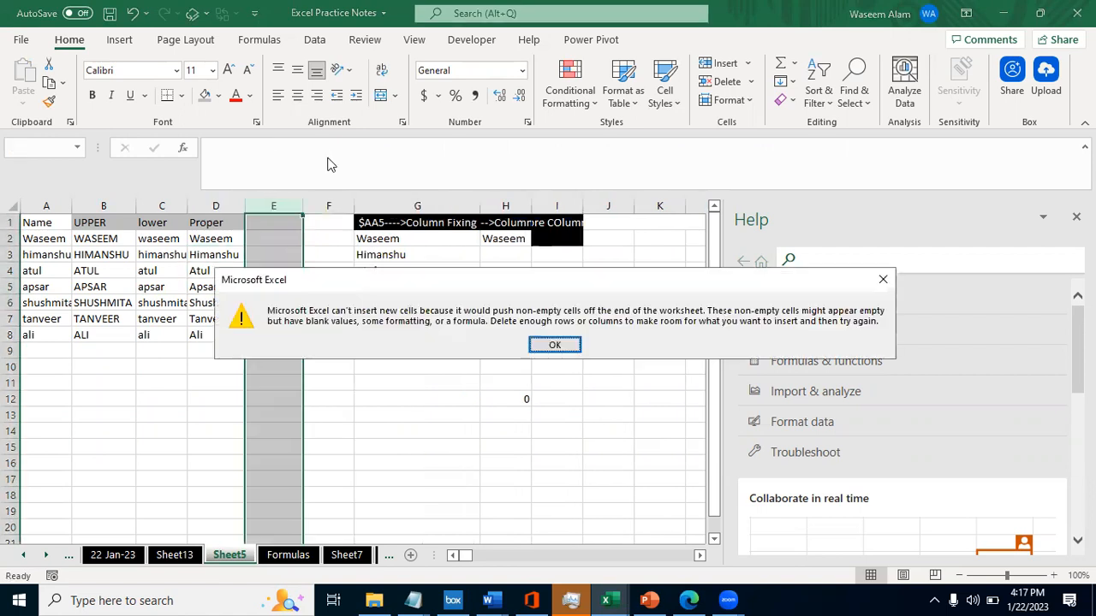
{"action": "key", "text": "Return"}
- Clear the leftover contents of column XFD at the far end of Sheet5 to make room for inserting columns
{"action": "key", "text": "ctrl+Right"}
{"action": "key", "text": "ctrl+Right"}
{"action": "key", "text": "ctrl+Right"}
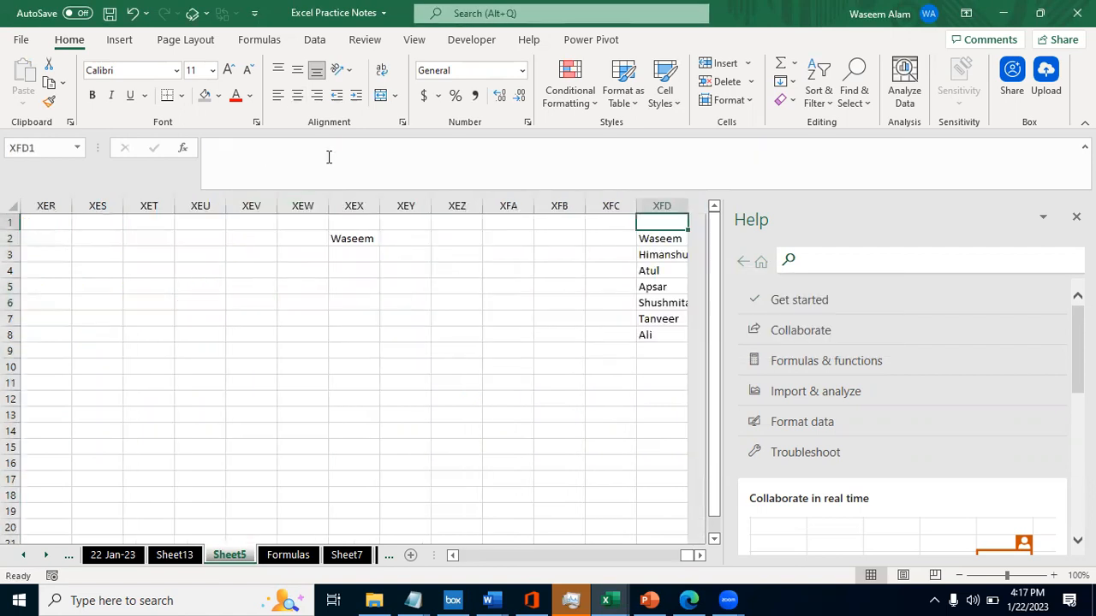
{"action": "key", "text": "ctrl+space"}
{"action": "key", "text": "Left"}
{"action": "key", "text": "Left"}
{"action": "key", "text": "Left"}
{"action": "key", "text": "Left"}
{"action": "key", "text": "Left"}
{"action": "key", "text": "Left"}
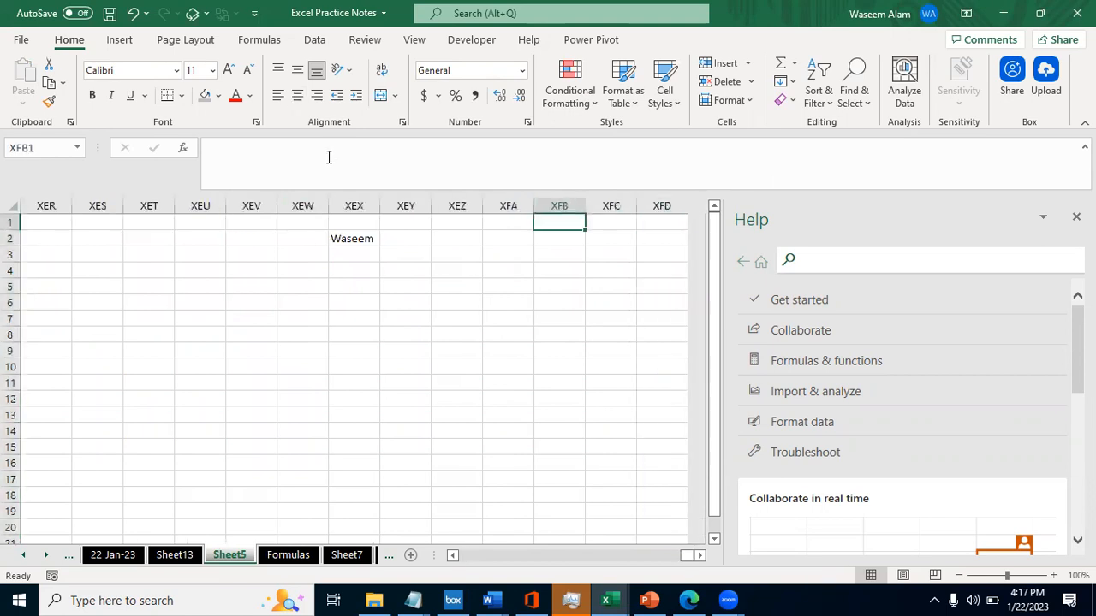
{"action": "key", "text": "ctrl+space"}
{"action": "key", "text": "Delete"}
{"action": "key", "text": "ctrl+Left"}
{"action": "key", "text": "ctrl+Left"}
{"action": "key", "text": "ctrl+Left"}
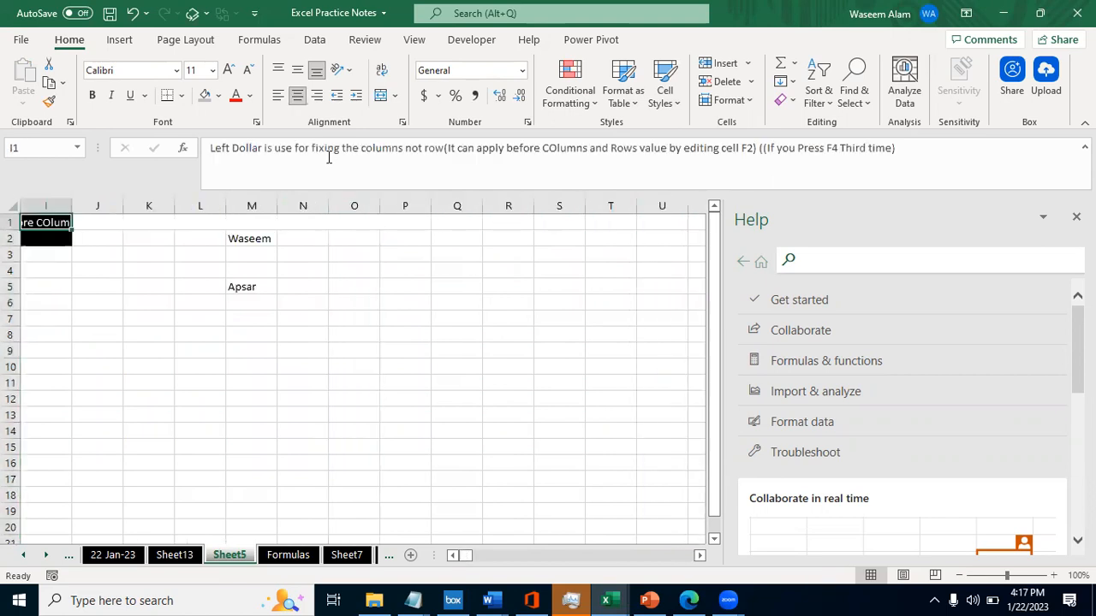
- Insert another blank column between the Proper column and the column-fixing block on Sheet5
{"action": "key", "text": "ctrl+Left"}
{"action": "key", "text": "Right"}
{"action": "key", "text": "Right"}
{"action": "key", "text": "Down"}
{"action": "key", "text": "Right"}
{"action": "key", "text": "Right"}
{"action": "key", "text": "ctrl+space"}
{"action": "key", "text": "ctrl+shift+plus"}
{"action": "key", "text": "Right"}
{"action": "key", "text": "Left"}
{"action": "key", "text": "Down"}
{"action": "key", "text": "Up"}
- Review the AA$5 row-fixing explanation on the Formulas sheet and compare it with the $AA5 column-fixing explanation
{"action": "key", "text": "ctrl+Page_Down"}
{"action": "key", "text": "Left"}
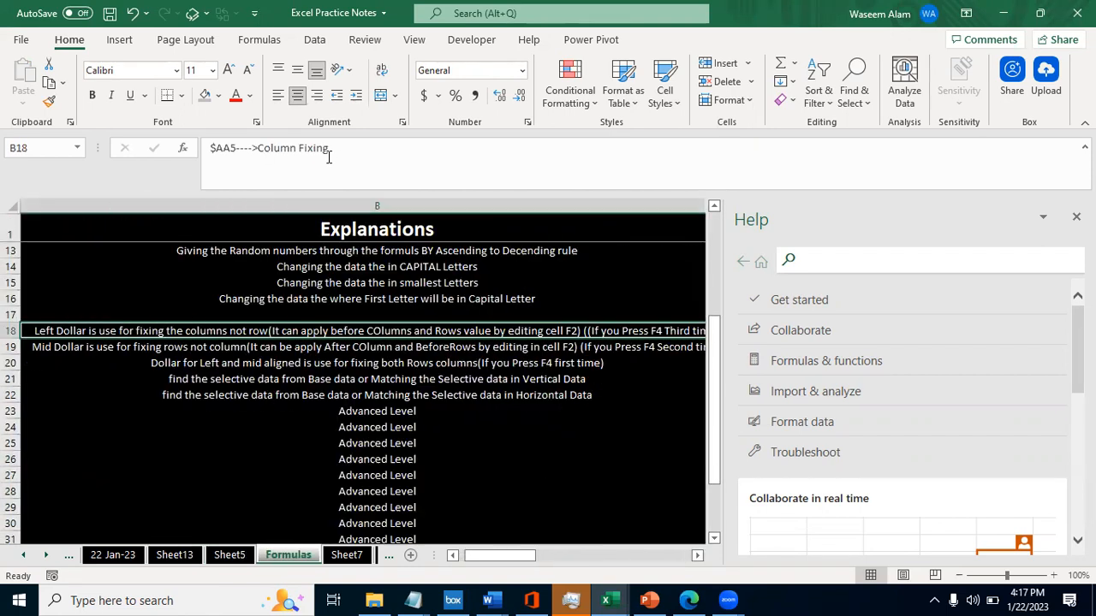
{"action": "key", "text": "Down"}
{"action": "key", "text": "Right"}
{"action": "key", "text": "Left"}
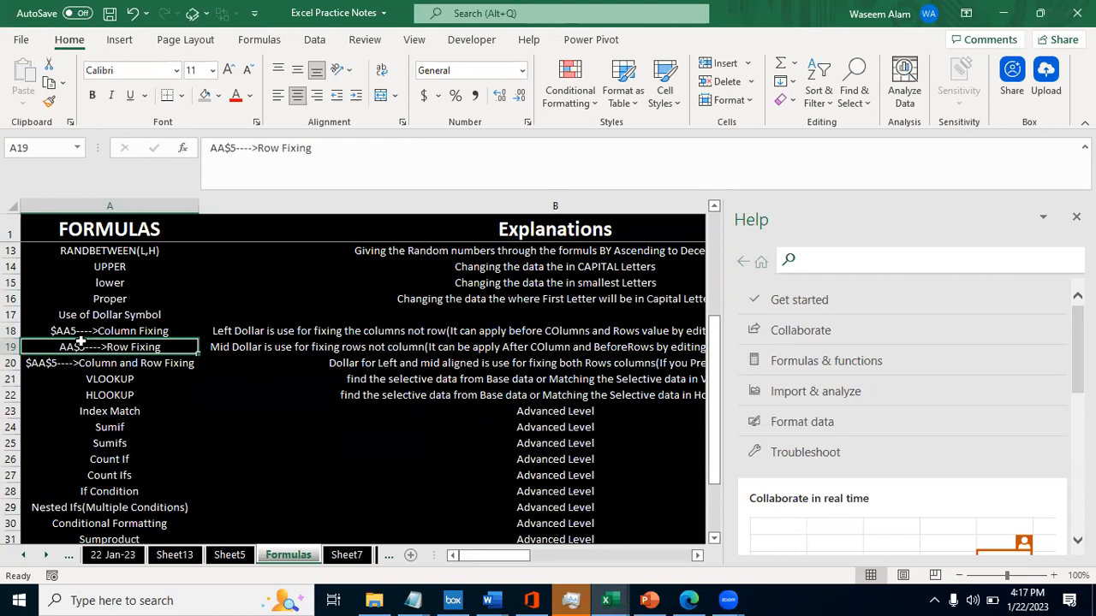
{"action": "left_click", "coordinate": [260, 346]}
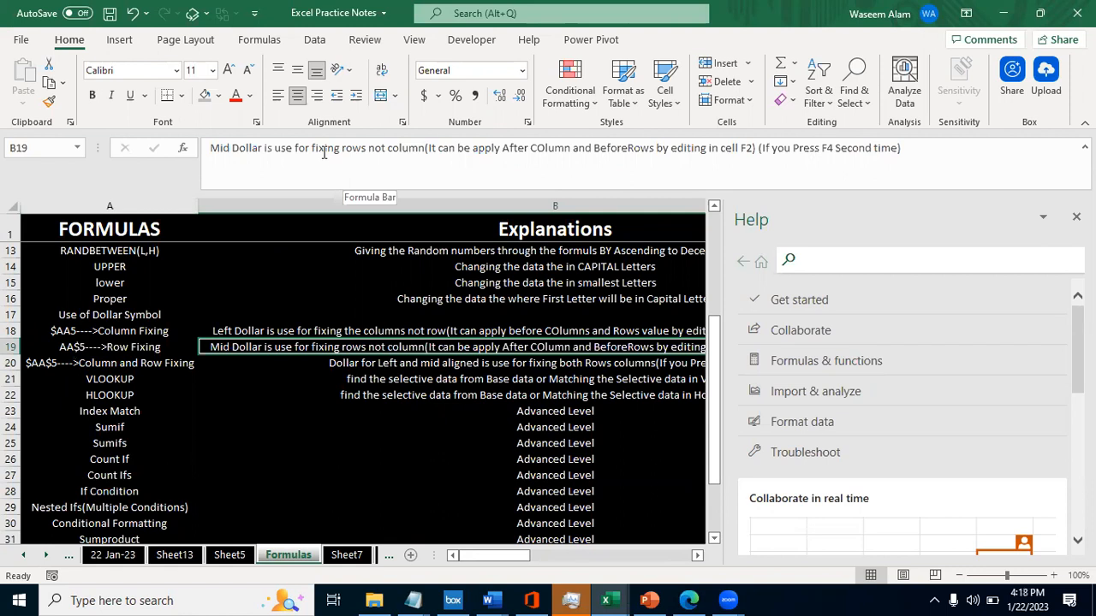
{"action": "left_click", "coordinate": [333, 337]}
{"action": "left_click", "coordinate": [259, 347]}
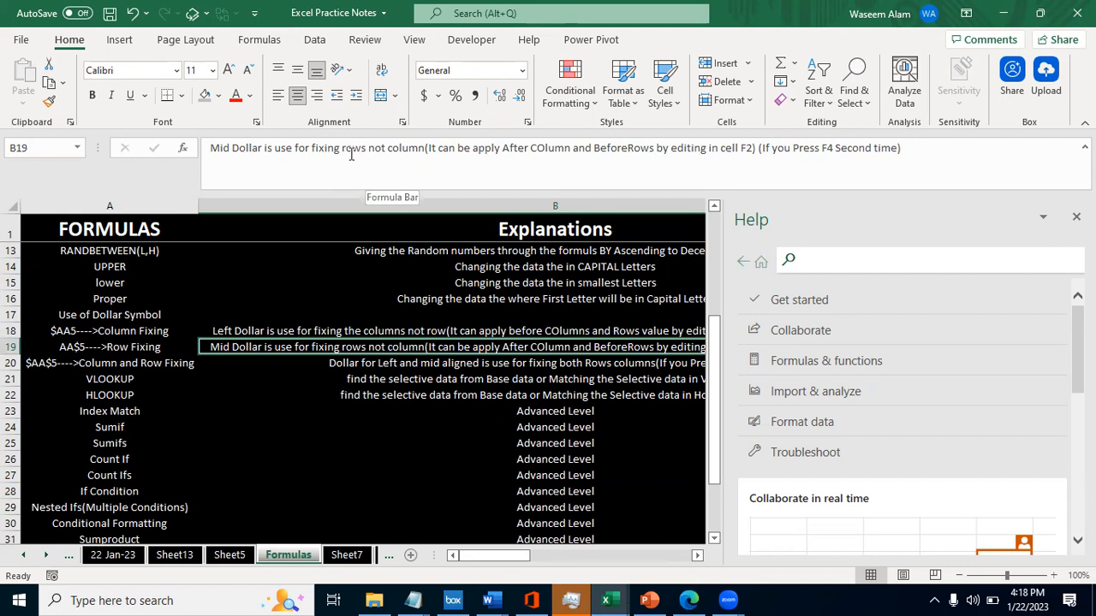
{"action": "left_click", "coordinate": [275, 333]}
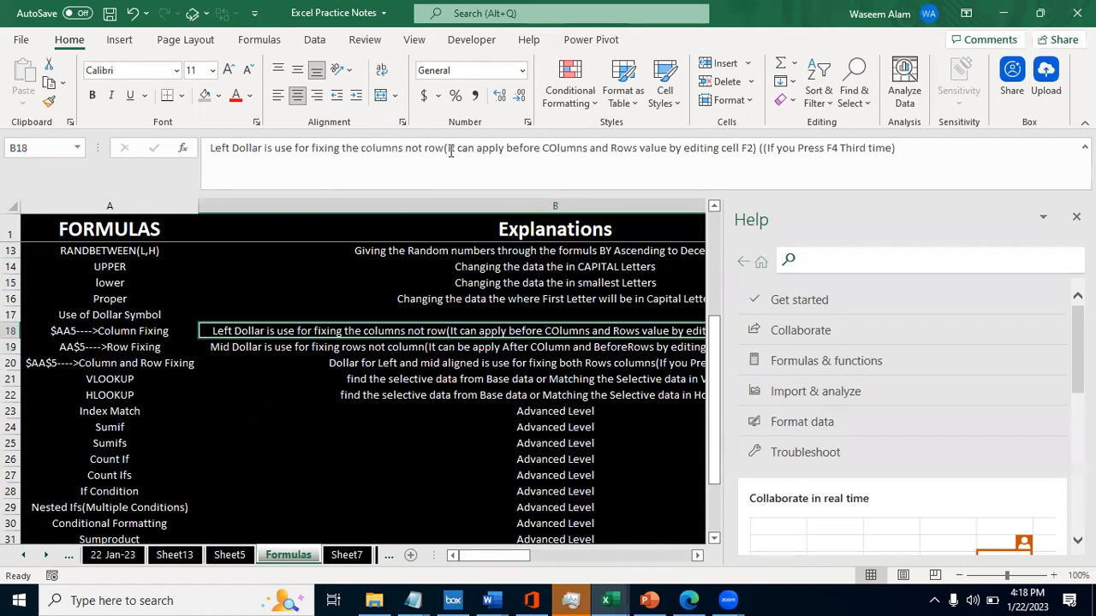
{"action": "left_click", "coordinate": [308, 348]}
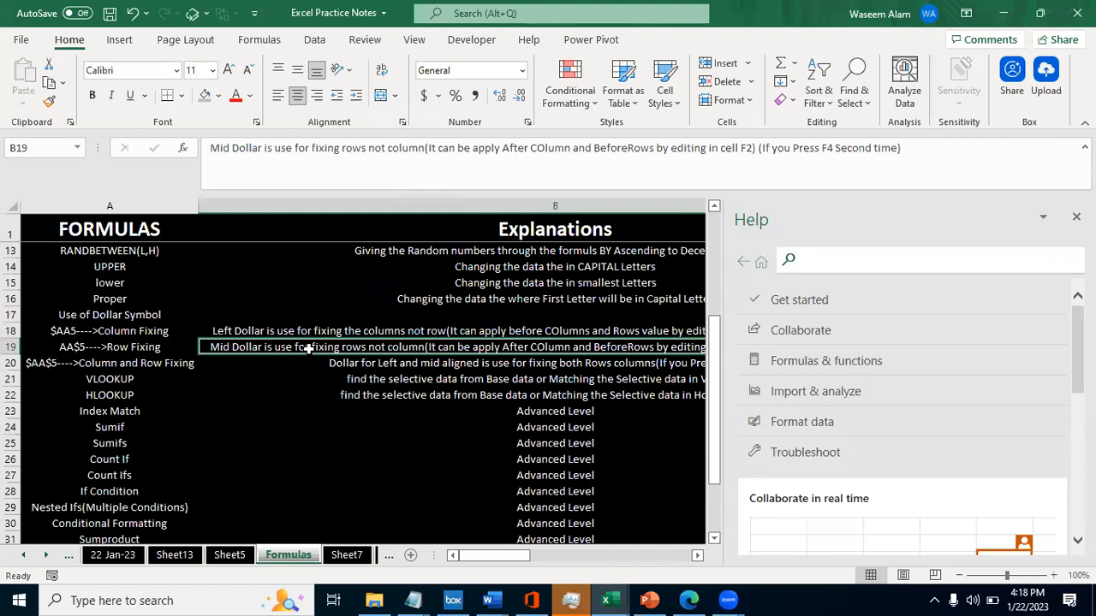
- Enter the row-fixing formula =D$2 in cell F2 on Sheet5
{"action": "key", "text": "ctrl+Page_Up"}
{"action": "key", "text": "Right"}
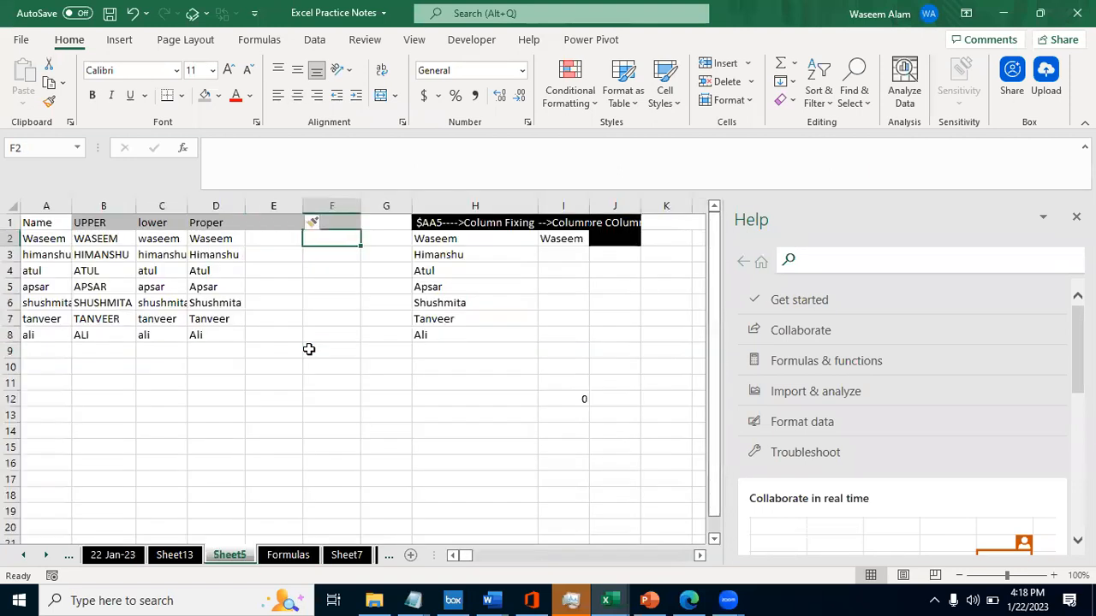
{"action": "type", "text": "="}
{"action": "key", "text": "Left"}
{"action": "key", "text": "Left"}
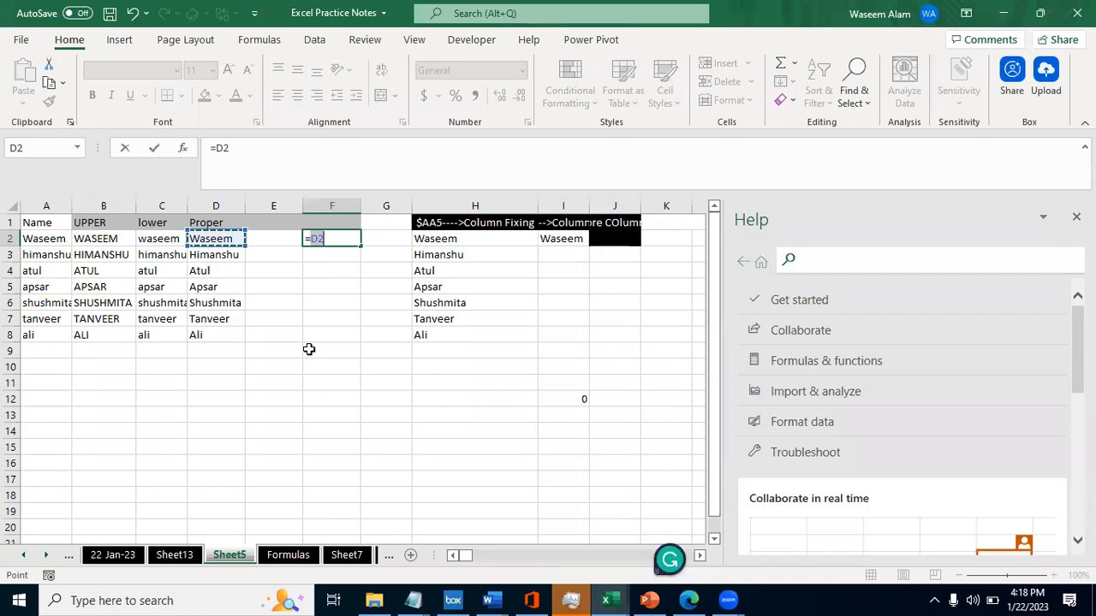
{"action": "left_click", "coordinate": [222, 147]}
{"action": "type", "text": "$"}
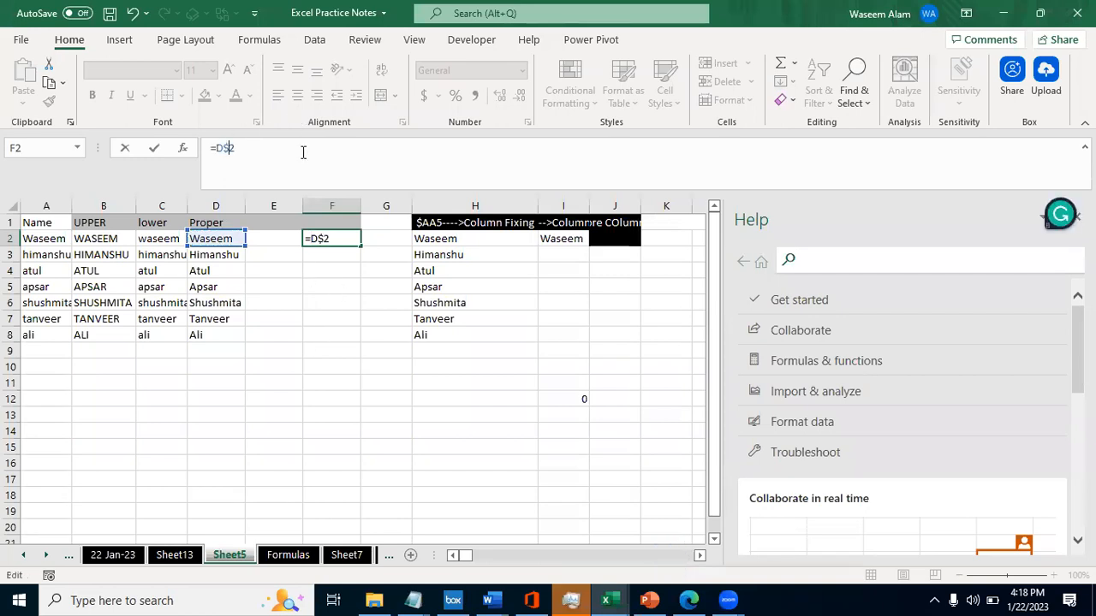
{"action": "key", "text": "ctrl+Return"}
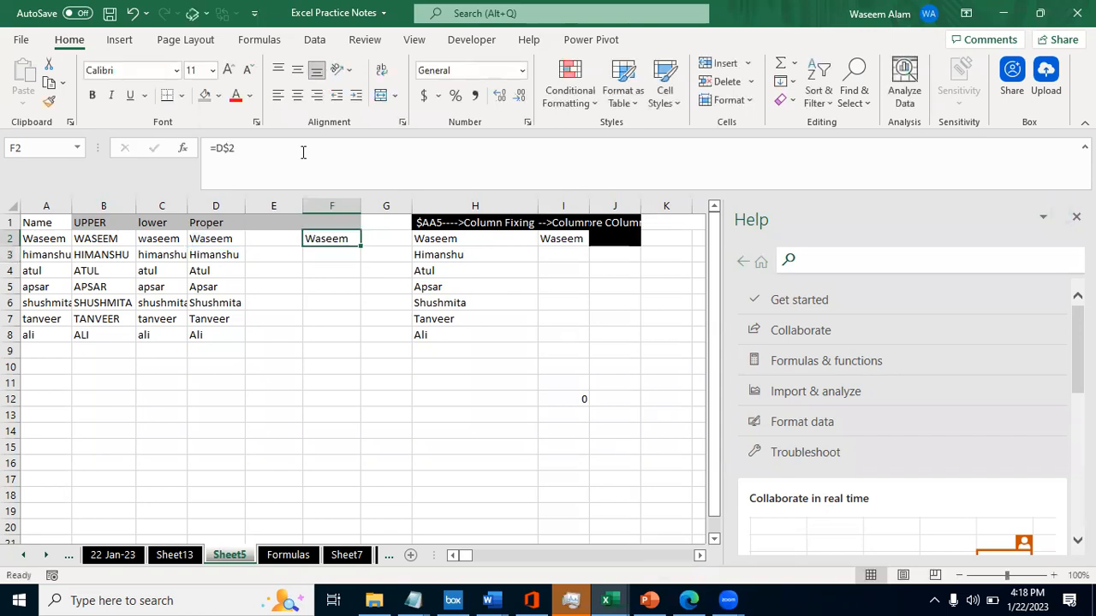
- Copy the =D$2 formula from F2 down to F8 and check which cell the pasted reference points to
{"action": "key", "text": "shift+Down"}
{"action": "key", "text": "shift+Down"}
{"action": "key", "text": "shift+Down"}
{"action": "key", "text": "Up"}
{"action": "key", "text": "Down"}
{"action": "key", "text": "ctrl+c"}
{"action": "key", "text": "Down"}
{"action": "key", "text": "Down"}
{"action": "key", "text": "Down"}
{"action": "key", "text": "Down"}
{"action": "key", "text": "Down"}
{"action": "key", "text": "Down"}
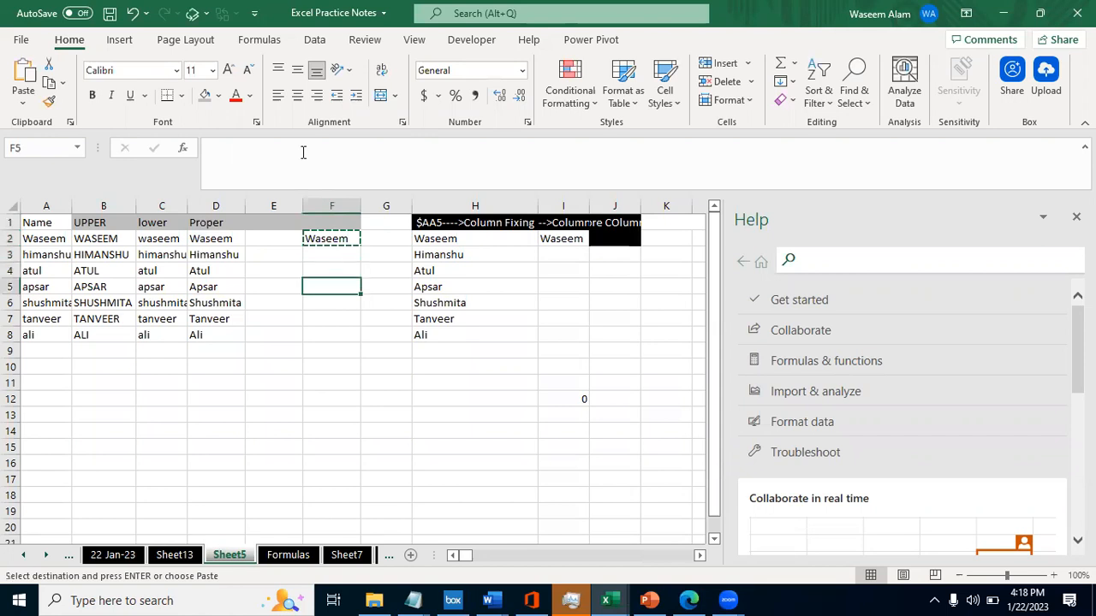
{"action": "key", "text": "ctrl+v"}
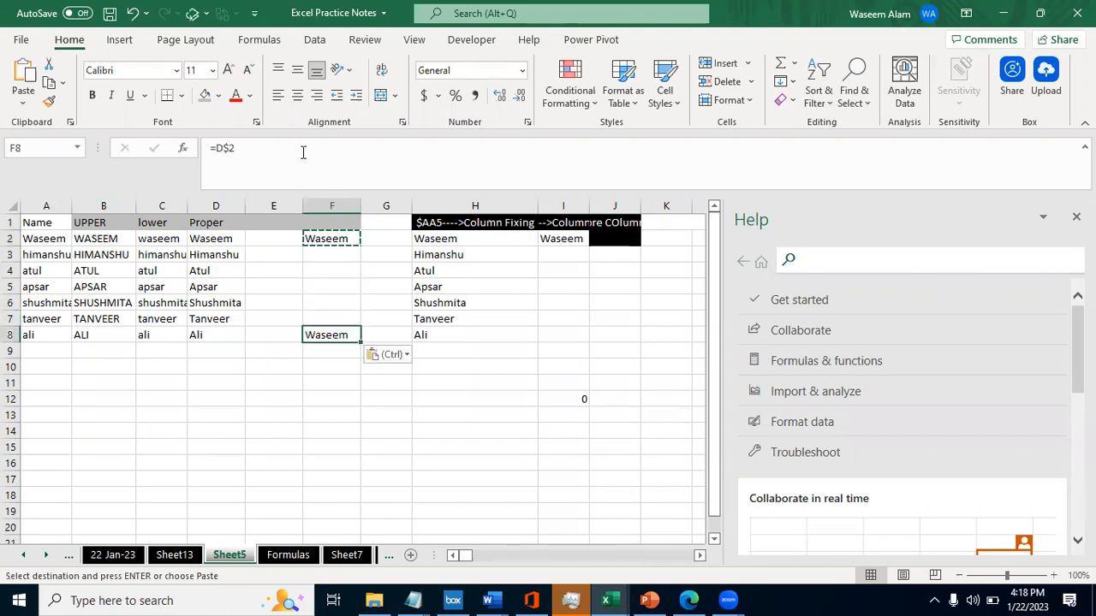
{"action": "key", "text": "F2"}
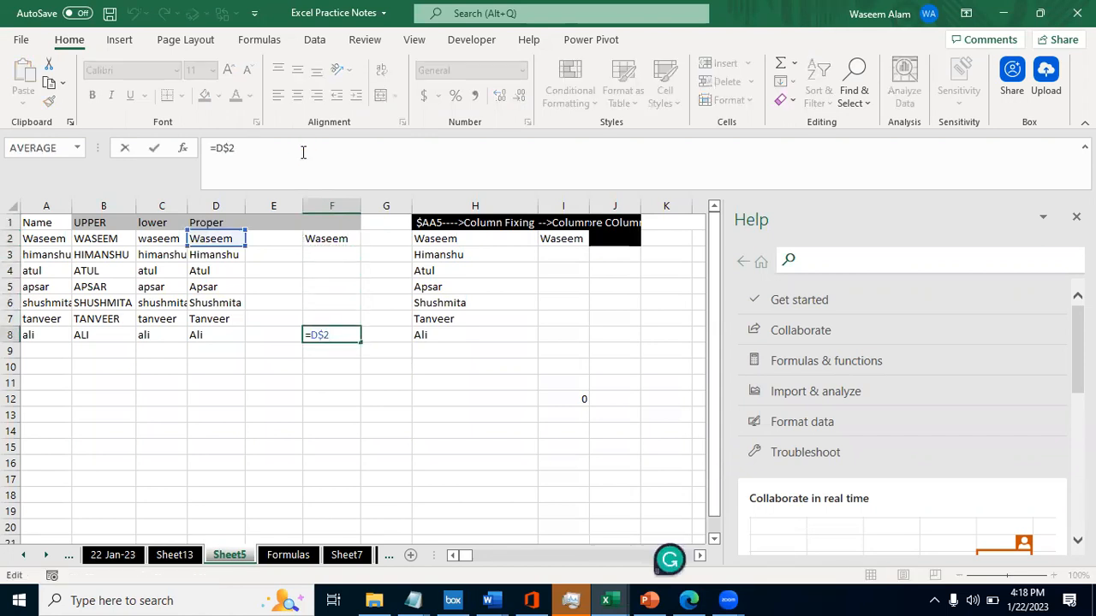
{"action": "key", "text": "Escape"}
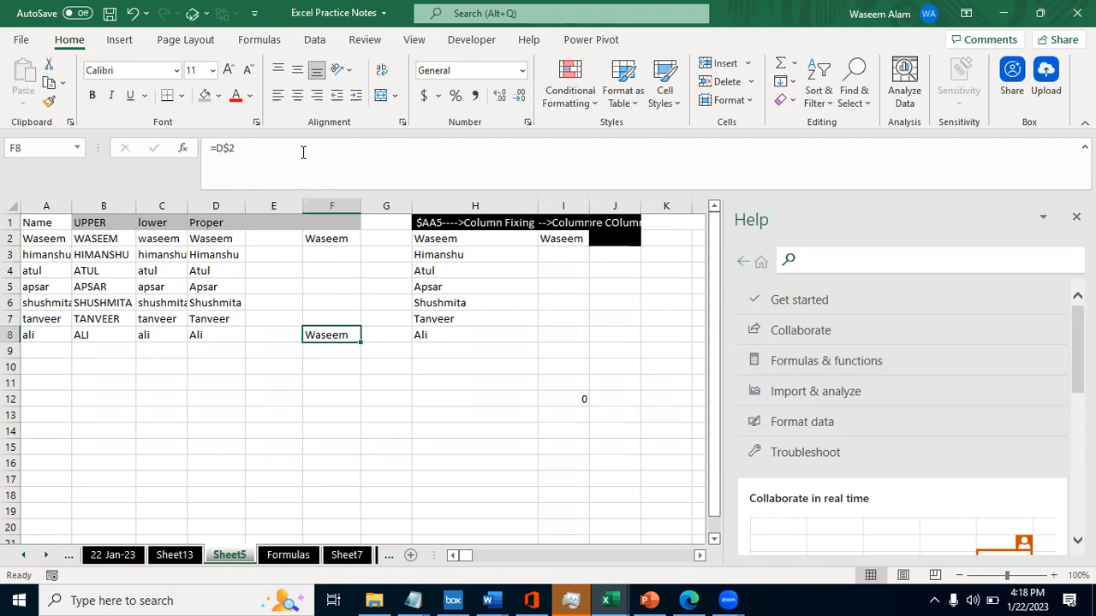
{"action": "key", "text": "F2"}
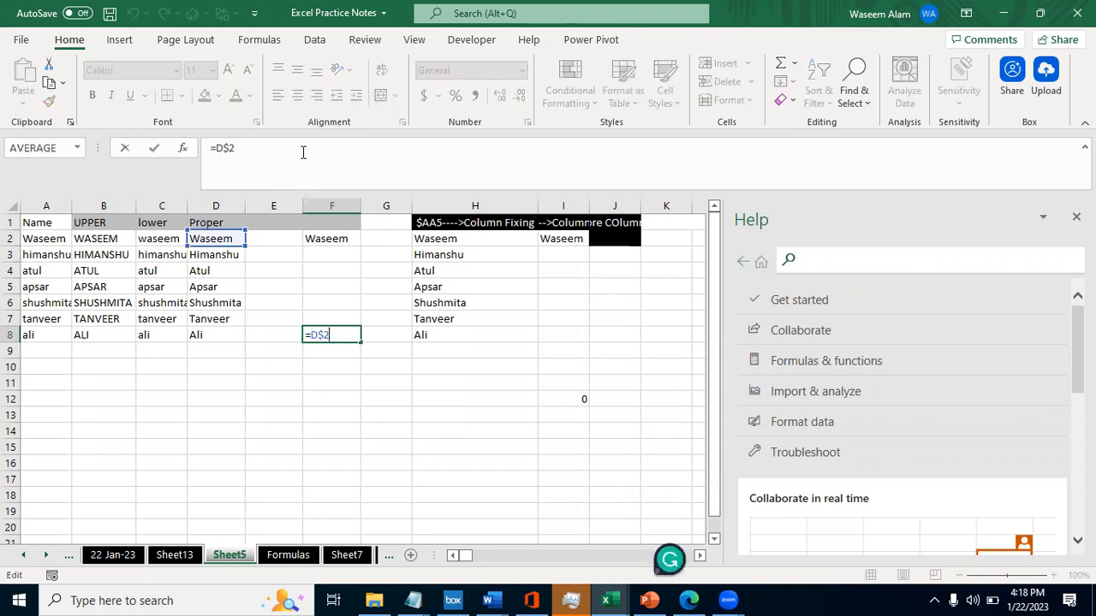
{"action": "key", "text": "Escape"}
{"action": "key", "text": "F2"}
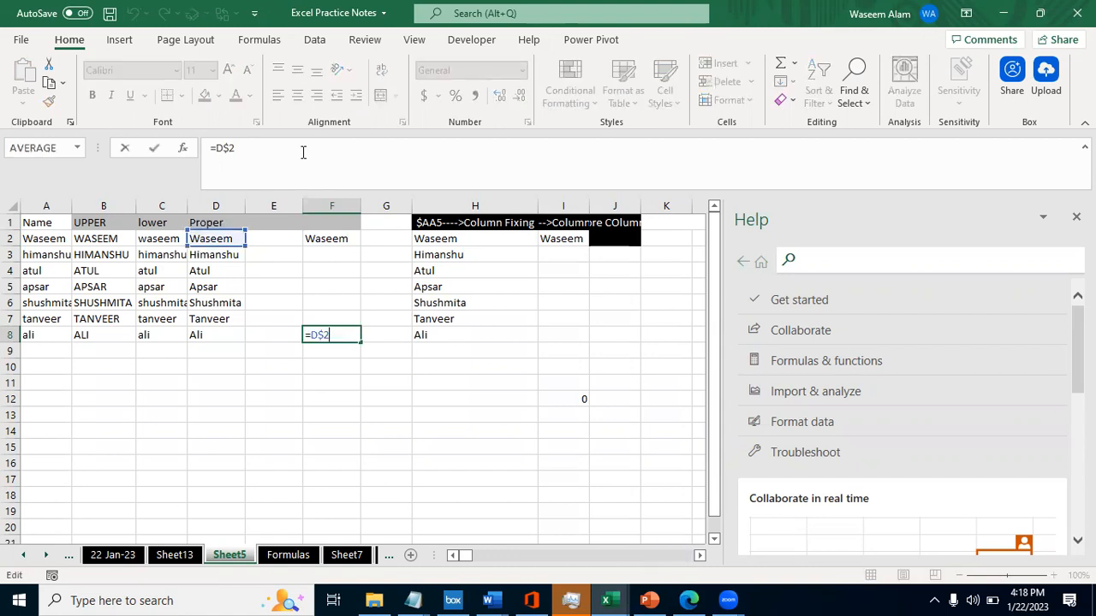
{"action": "key", "text": "Escape"}
- Move the formula from F8 to F10 and check its reference
{"action": "key", "text": "ctrl+c"}
{"action": "key", "text": "Down"}
{"action": "key", "text": "Down"}
{"action": "key", "text": "Return"}
{"action": "key", "text": "F2"}
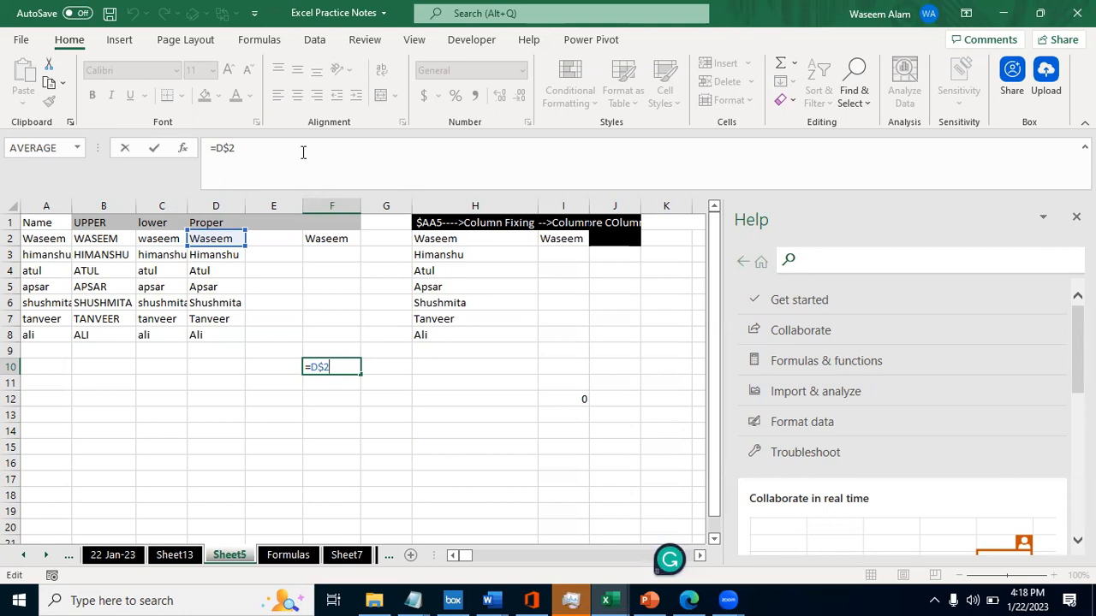
{"action": "key", "text": "ctrl+Return"}
- Copy the mid-dollar explanation from B19 on the Formulas sheet into G10 on Sheet5
{"action": "key", "text": "ctrl+Page_Down"}
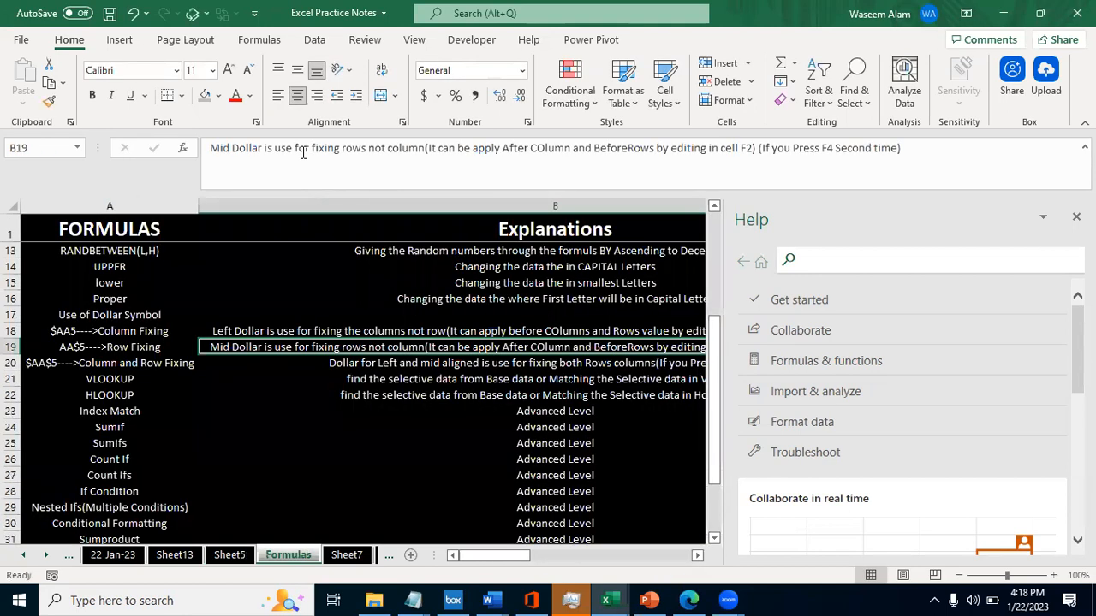
{"action": "key", "text": "ctrl+c"}
{"action": "key", "text": "ctrl+Page_Up"}
{"action": "key", "text": "Right"}
{"action": "key", "text": "ctrl+v"}
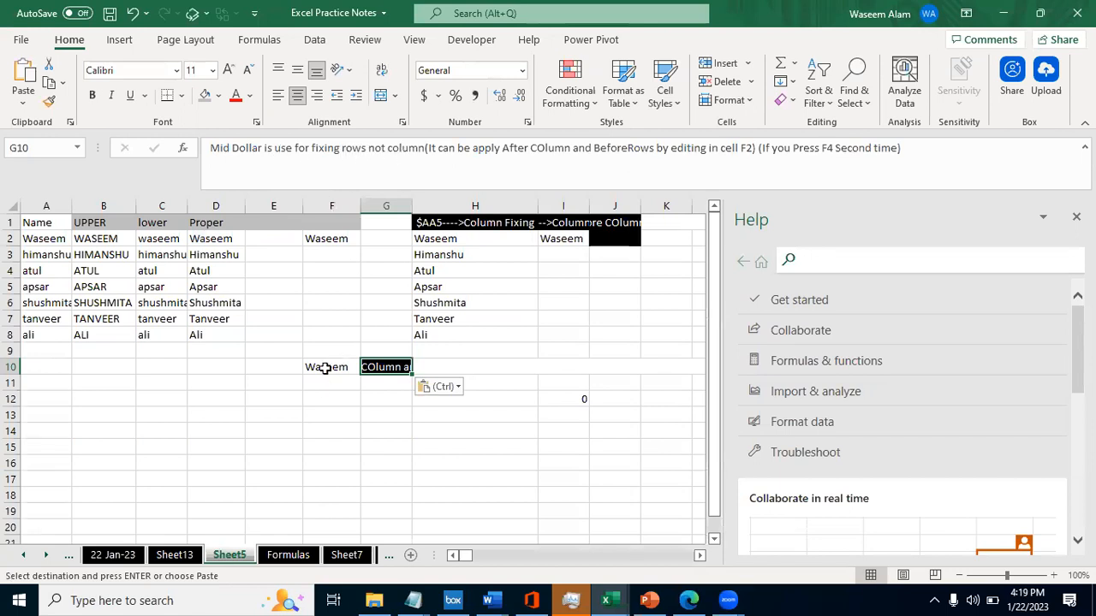
- Examine the =D$2 formula in F10 and trace it back to the cell it references
{"action": "double_click", "coordinate": [325, 367]}
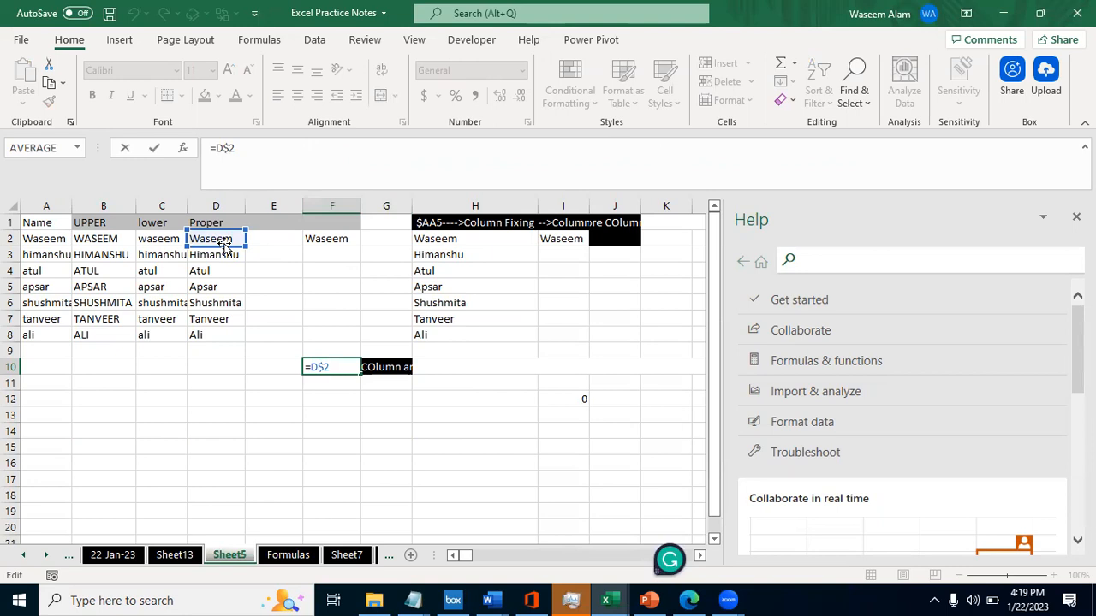
{"action": "key", "text": "F2"}
{"action": "key", "text": "Escape"}
{"action": "key", "text": "F2"}
{"action": "key", "text": "Tab"}
{"action": "key", "text": "F2"}
{"action": "key", "text": "Escape"}
{"action": "key", "text": "Left"}
{"action": "key", "text": "ctrl+c"}
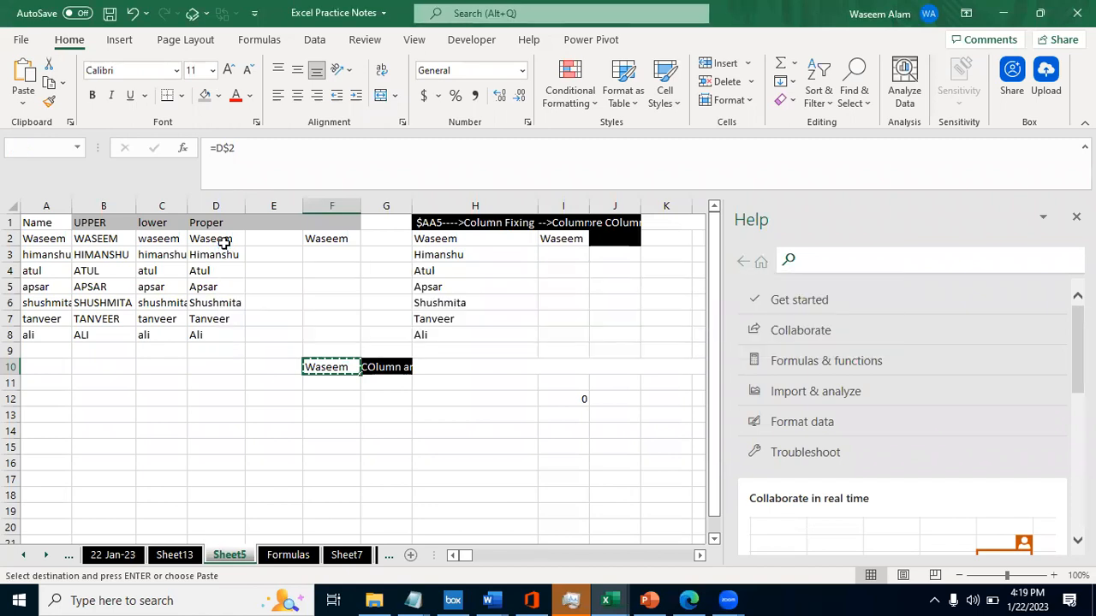
{"action": "key", "text": "Escape"}
{"action": "key", "text": "Up"}
{"action": "key", "text": "Up"}
{"action": "key", "text": "Left"}
{"action": "key", "text": "Up"}
{"action": "key", "text": "Up"}
{"action": "key", "text": "Down"}
{"action": "key", "text": "Down"}
{"action": "key", "text": "Down"}
{"action": "key", "text": "Right"}
{"action": "key", "text": "Down"}
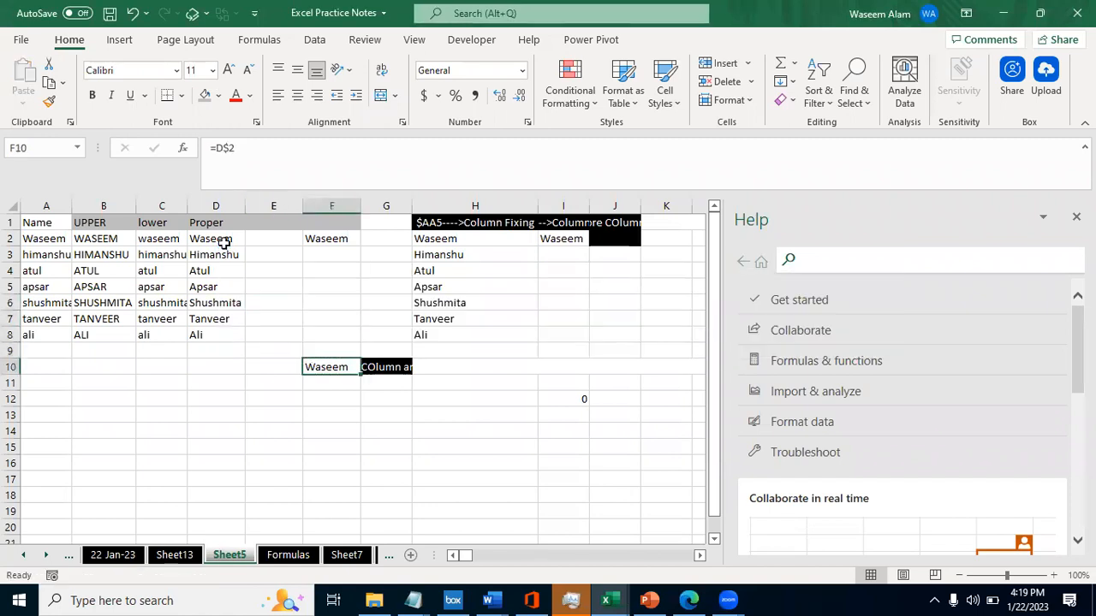
- Move the mid-dollar explanation from G10 to H10
{"action": "key", "text": "Right"}
{"action": "key", "text": "ctrl+x"}
{"action": "key", "text": "Right"}
{"action": "key", "text": "ctrl+v"}
- Enter the sample value a in cell E2
{"action": "key", "text": "Left"}
{"action": "key", "text": "Left"}
{"action": "key", "text": "Left"}
{"action": "key", "text": "Up"}
{"action": "key", "text": "Up"}
{"action": "key", "text": "Up"}
{"action": "key", "text": "ctrl+Up"}
{"action": "key", "text": "Down"}
{"action": "type", "text": "a"}
{"action": "key", "text": "Return"}
- Copy the =D$2 formula from F10 across to G10 and check how the column reference changes
{"action": "key", "text": "Down"}
{"action": "key", "text": "Down"}
{"action": "key", "text": "Down"}
{"action": "key", "text": "Down"}
{"action": "key", "text": "Down"}
{"action": "key", "text": "Down"}
{"action": "key", "text": "Down"}
{"action": "key", "text": "Right"}
{"action": "key", "text": "Down"}
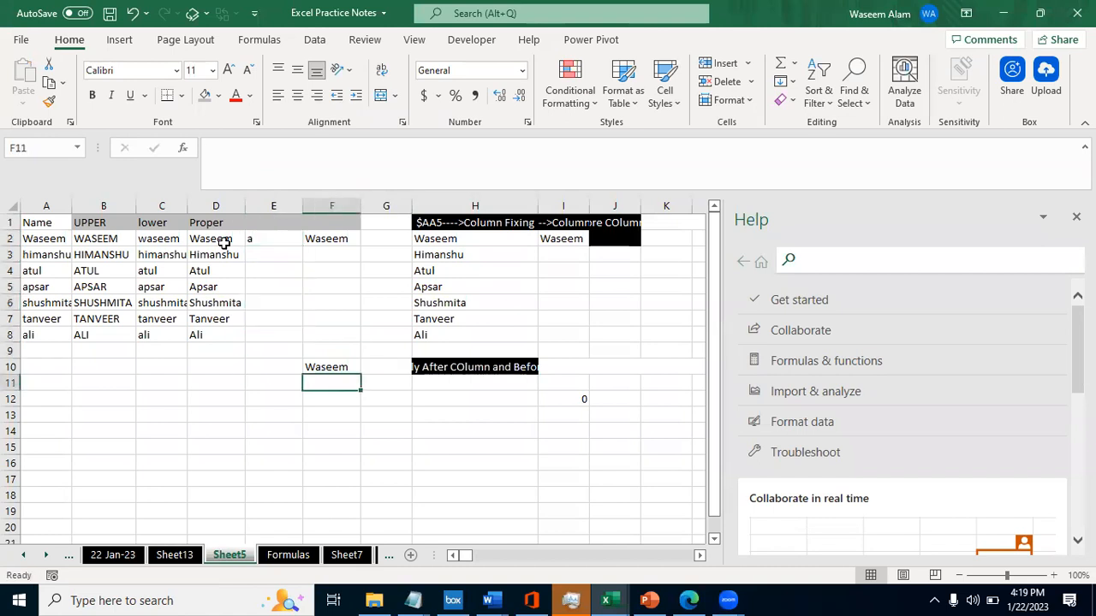
{"action": "key", "text": "Up"}
{"action": "key", "text": "ctrl+c"}
{"action": "key", "text": "Right"}
{"action": "key", "text": "ctrl+v"}
{"action": "key", "text": "F2"}
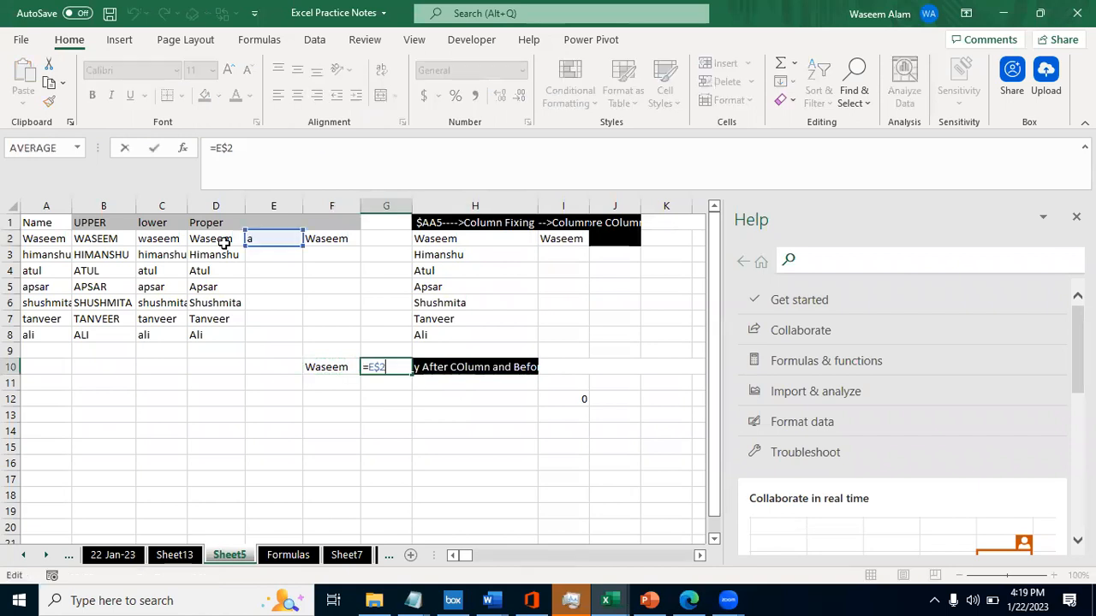
{"action": "key", "text": "Escape"}
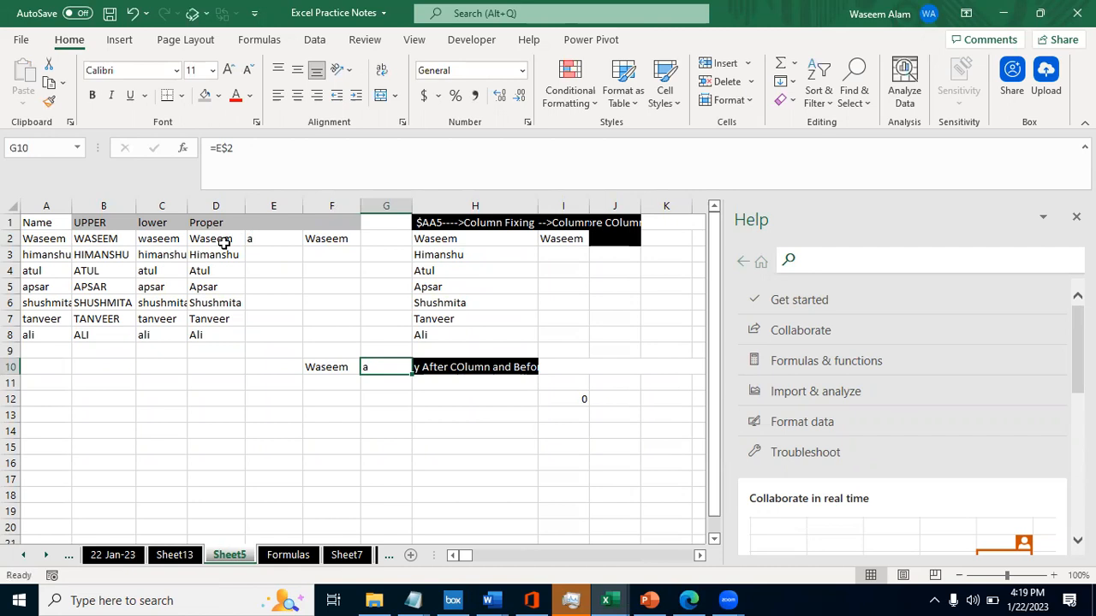
{"action": "key", "text": "Right"}
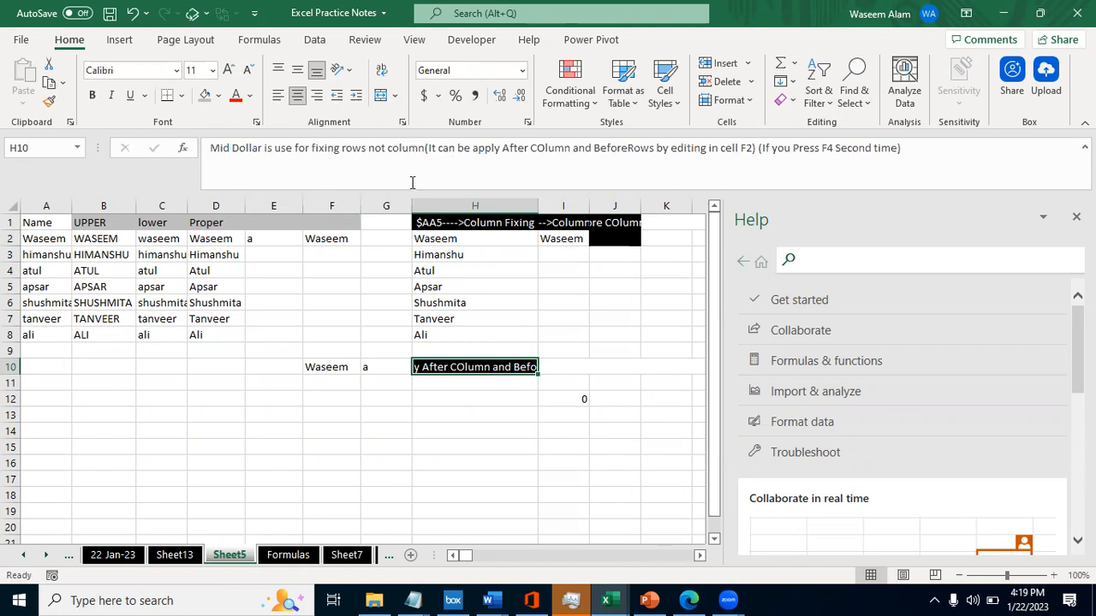
- Compare source cell D2 with the row-fixed formula in F10
{"action": "left_click", "coordinate": [214, 238]}
{"action": "key", "text": "Right"}
{"action": "key", "text": "Down"}
{"action": "key", "text": "Down"}
{"action": "key", "text": "Right"}
{"action": "key", "text": "Down"}
{"action": "key", "text": "Down"}
{"action": "key", "text": "Down"}
{"action": "key", "text": "Down"}
{"action": "key", "text": "Down"}
- Inspect the references of the filled formulas in F10 through F13 to see whether the row stays fixed
{"action": "key", "text": "Down"}
{"action": "key", "text": "F2"}
{"action": "key", "text": "Escape"}
{"action": "key", "text": "Down"}
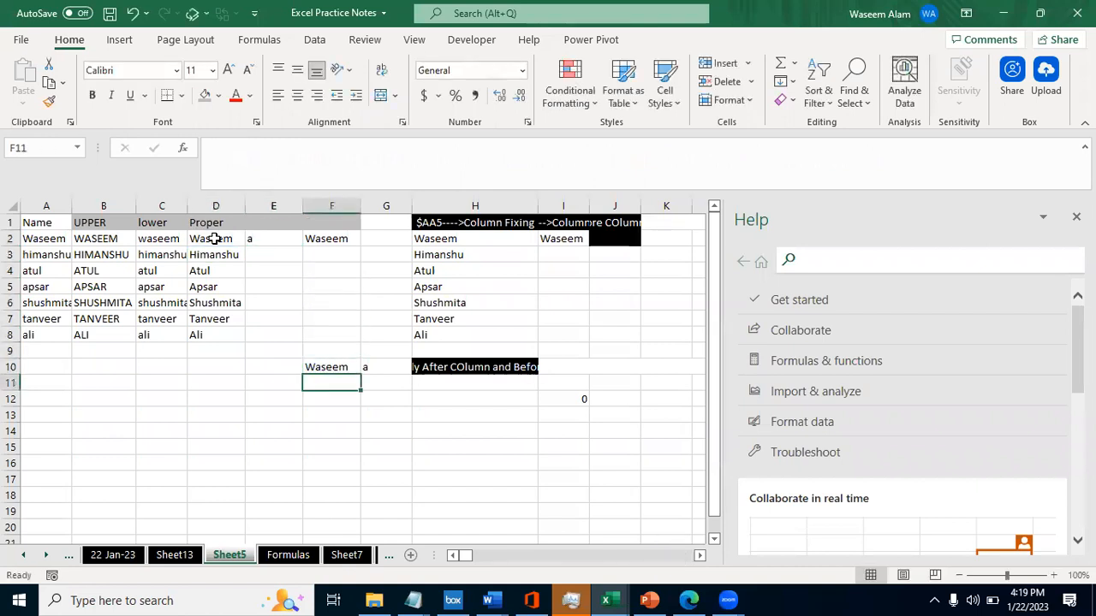
- Fill the =D$2 formula down from F10 through F13
{"action": "key", "text": "Up"}
{"action": "key", "text": "shift+Down"}
{"action": "key", "text": "shift+Down"}
{"action": "key", "text": "shift+Down"}
{"action": "key", "text": "ctrl+d"}
{"action": "key", "text": "Down"}
{"action": "key", "text": "F2"}
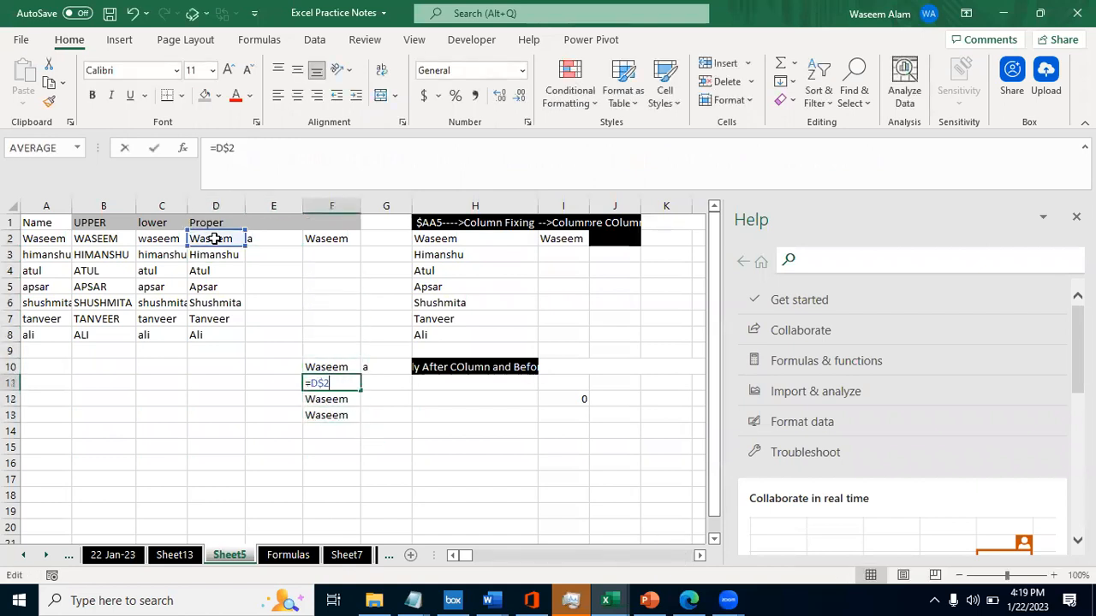
{"action": "key", "text": "Escape"}
{"action": "key", "text": "Down"}
{"action": "key", "text": "F2"}
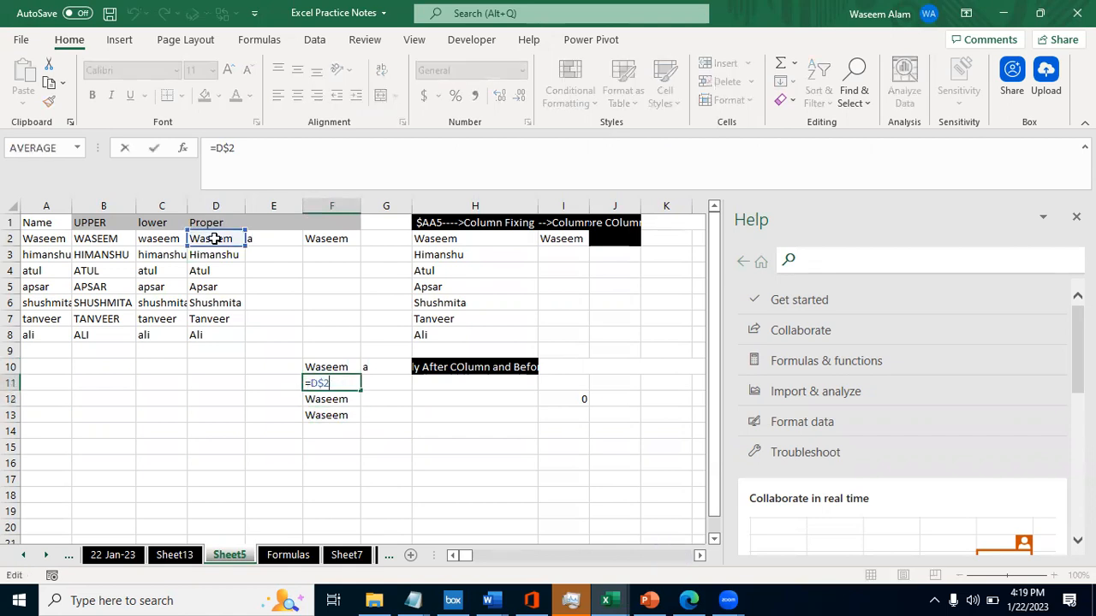
{"action": "key", "text": "Escape"}
{"action": "key", "text": "Up"}
{"action": "key", "text": "Up"}
{"action": "key", "text": "F2"}
{"action": "key", "text": "Escape"}
{"action": "key", "text": "Down"}
{"action": "key", "text": "F2"}
{"action": "key", "text": "Escape"}
{"action": "key", "text": "Down"}
{"action": "key", "text": "F2"}
{"action": "key", "text": "Escape"}
{"action": "key", "text": "Down"}
{"action": "key", "text": "Up"}
{"action": "key", "text": "Up"}
{"action": "key", "text": "Up"}
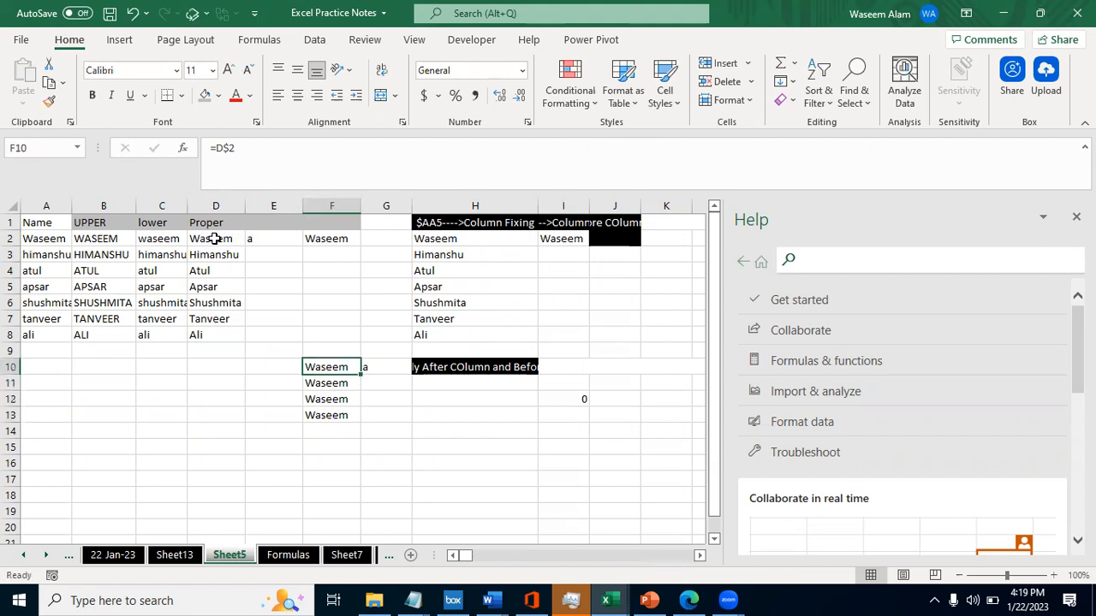
- Fill the row-fixed formula in G10 down through G12
{"action": "key", "text": "Right"}
{"action": "key", "text": "F2"}
{"action": "key", "text": "shift+Tab"}
{"action": "key", "text": "shift+Down"}
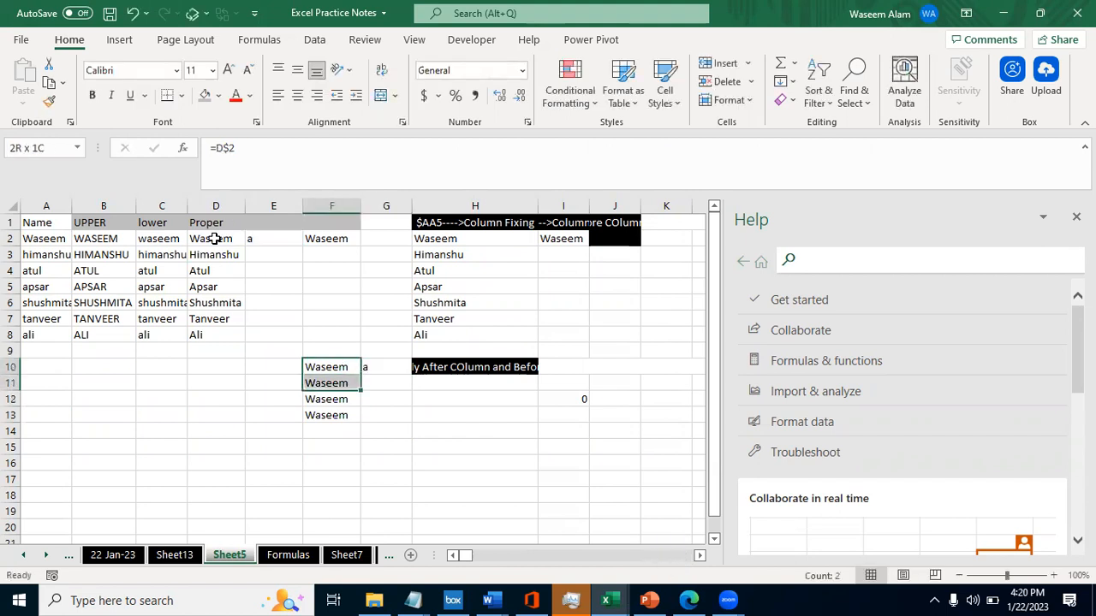
{"action": "key", "text": "shift+Down"}
{"action": "key", "text": "shift+Right"}
{"action": "key", "text": "ctrl+d"}
- Inspect the cell references of the formulas in G10 through G12 to see whether the row stays fixed
{"action": "key", "text": "Right"}
{"action": "key", "text": "Down"}
{"action": "key", "text": "F2"}
{"action": "key", "text": "Escape"}
{"action": "key", "text": "Down"}
{"action": "key", "text": "F2"}
{"action": "key", "text": "Escape"}
{"action": "key", "text": "Down"}
{"action": "key", "text": "Down"}
{"action": "key", "text": "F2"}
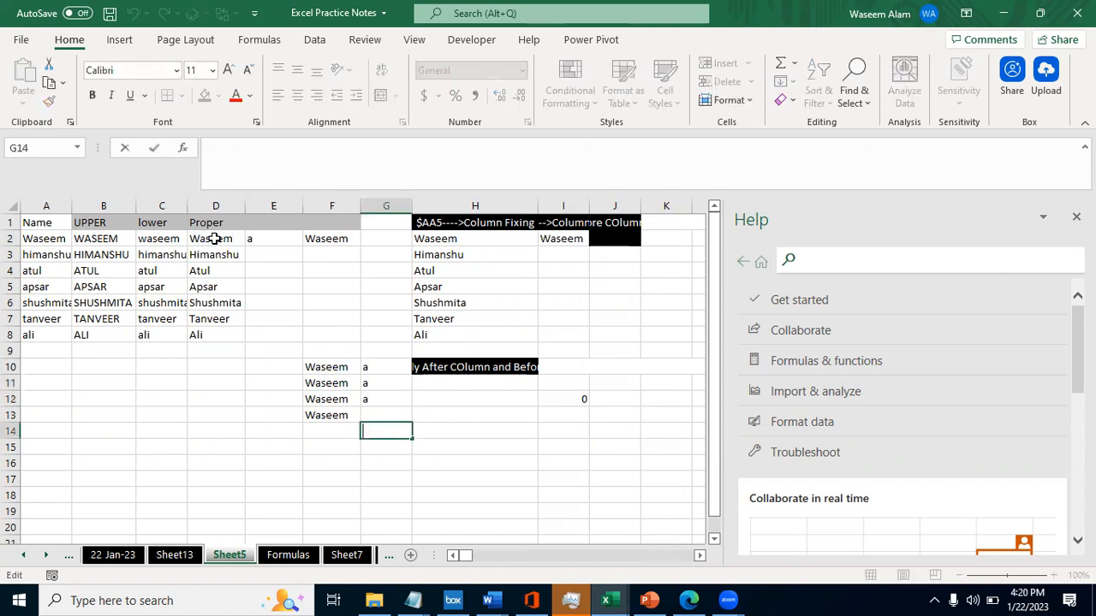
{"action": "key", "text": "Escape"}
{"action": "left_click", "coordinate": [388, 372]}
{"action": "key", "text": "F2"}
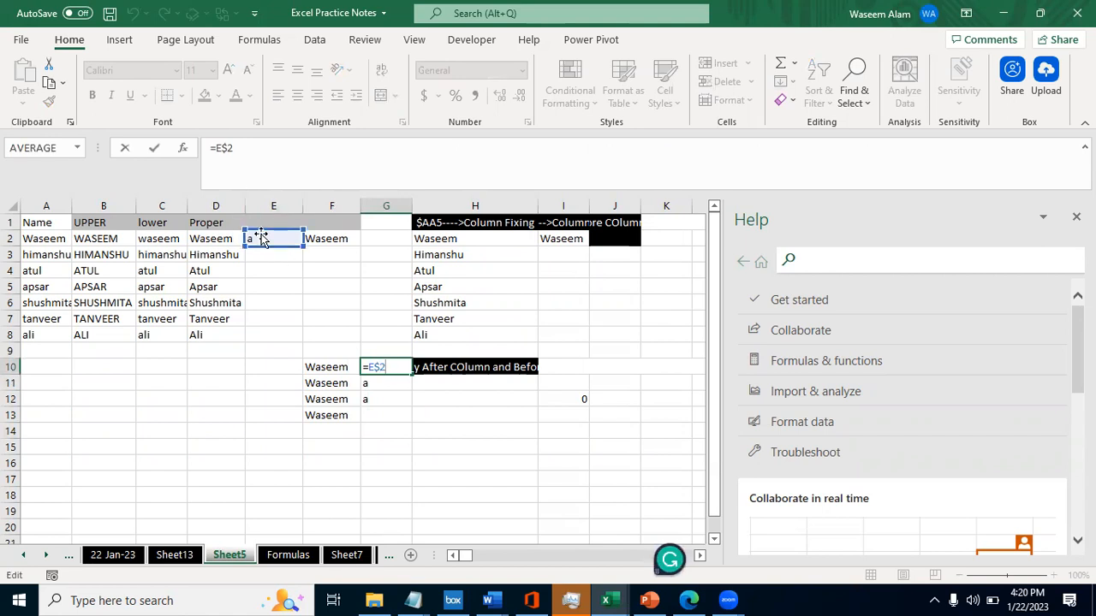
{"action": "key", "text": "Escape"}
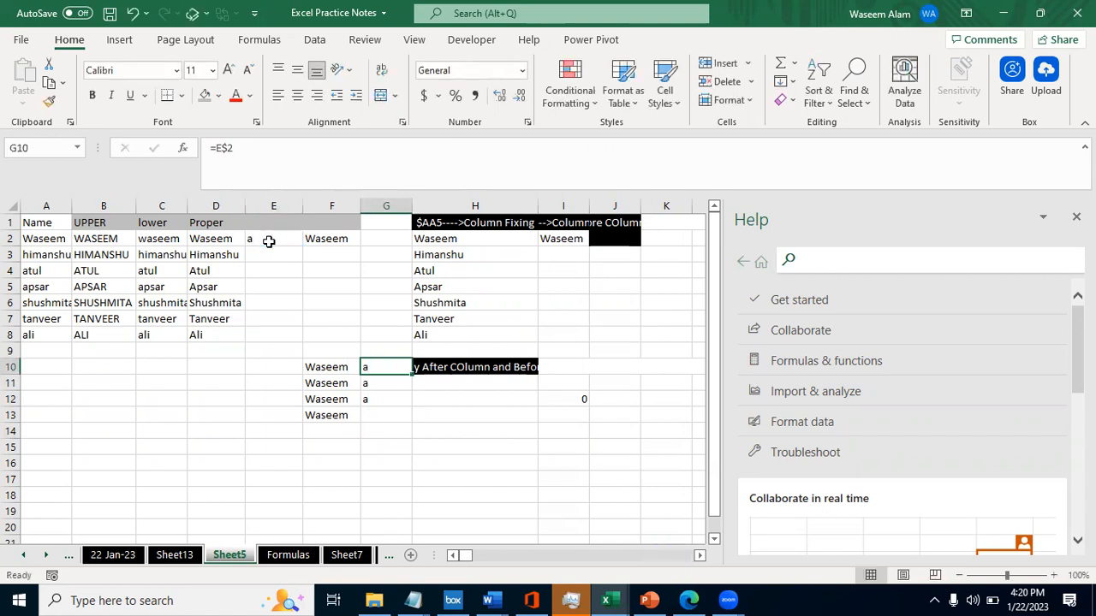
- Review the filled cells in column G and read the row-fixing explanation in H10
{"action": "key", "text": "shift+Down"}
{"action": "key", "text": "shift+Down"}
{"action": "key", "text": "shift+Down"}
{"action": "key", "text": "shift+Up"}
{"action": "key", "text": "Down"}
{"action": "key", "text": "Down"}
{"action": "key", "text": "Down"}
{"action": "key", "text": "Down"}
{"action": "key", "text": "Down"}
{"action": "key", "text": "Down"}
{"action": "key", "text": "Down"}
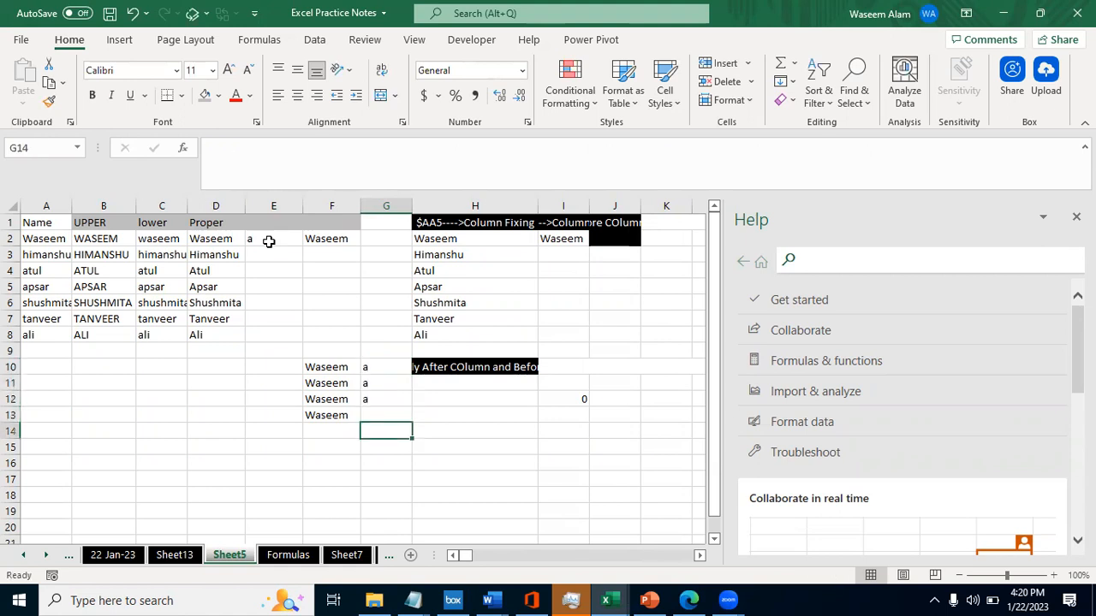
{"action": "key", "text": "Up"}
{"action": "key", "text": "Up"}
{"action": "key", "text": "Up"}
{"action": "key", "text": "Up"}
{"action": "key", "text": "Up"}
{"action": "key", "text": "Up"}
{"action": "key", "text": "Up"}
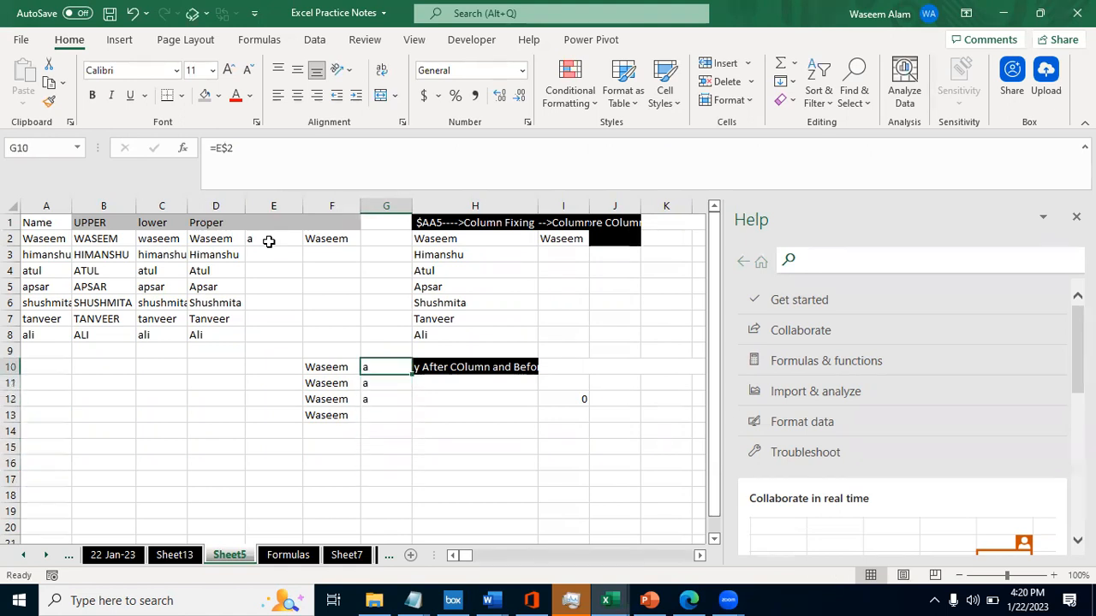
{"action": "key", "text": "Right"}
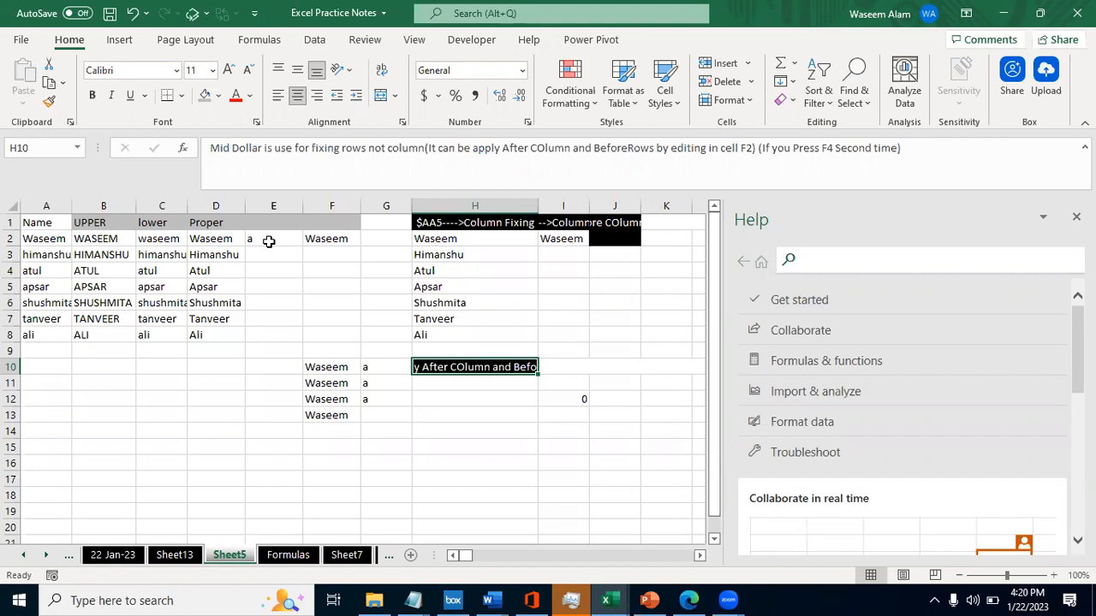
- Change the formula in F10 to =D$3
{"action": "key", "text": "Left"}
{"action": "key", "text": "Left"}
{"action": "key", "text": "F2"}
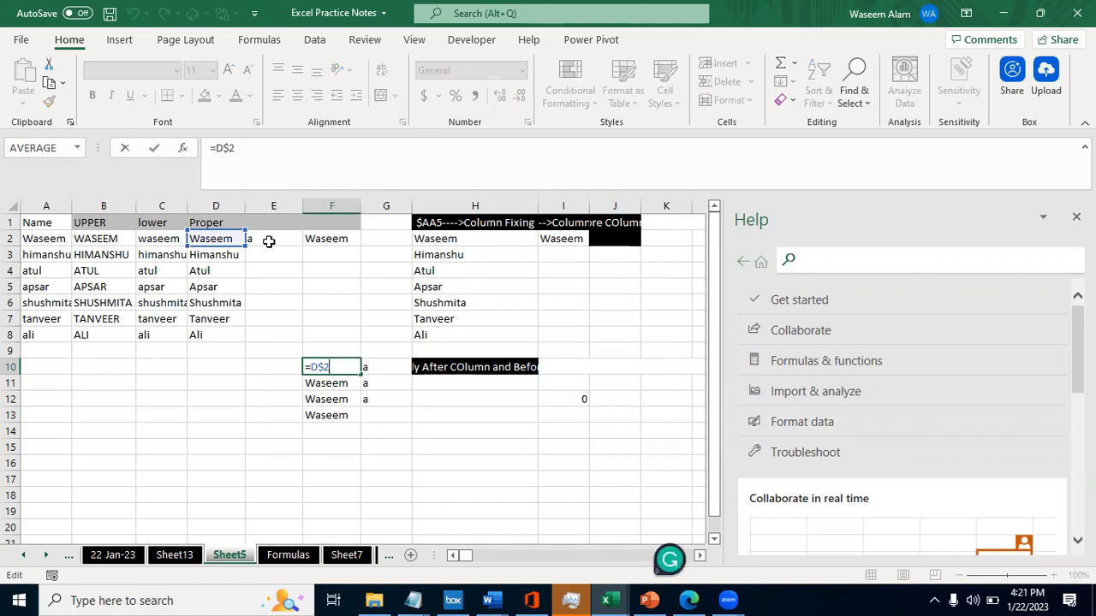
{"action": "key", "text": "BackSpace"}
{"action": "type", "text": "3"}
{"action": "key", "text": "Return"}
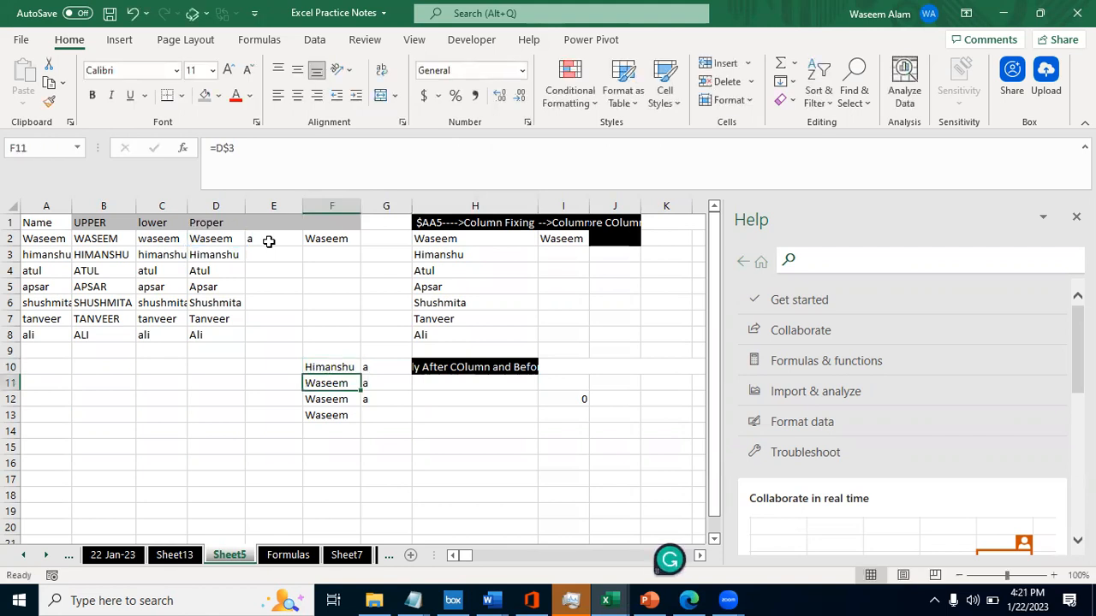
- Check the reference in F10 and change its formula back to =D$2
{"action": "key", "text": "Up"}
{"action": "key", "text": "F2"}
{"action": "key", "text": "Escape"}
{"action": "key", "text": "F2"}
{"action": "key", "text": "Escape"}
{"action": "key", "text": "F2"}
{"action": "key", "text": "BackSpace"}
{"action": "type", "text": "2"}
{"action": "key", "text": "Return"}
- Set the formula in F10 to =D$3 and fill it down through F13
{"action": "key", "text": "Up"}
{"action": "key", "text": "F2"}
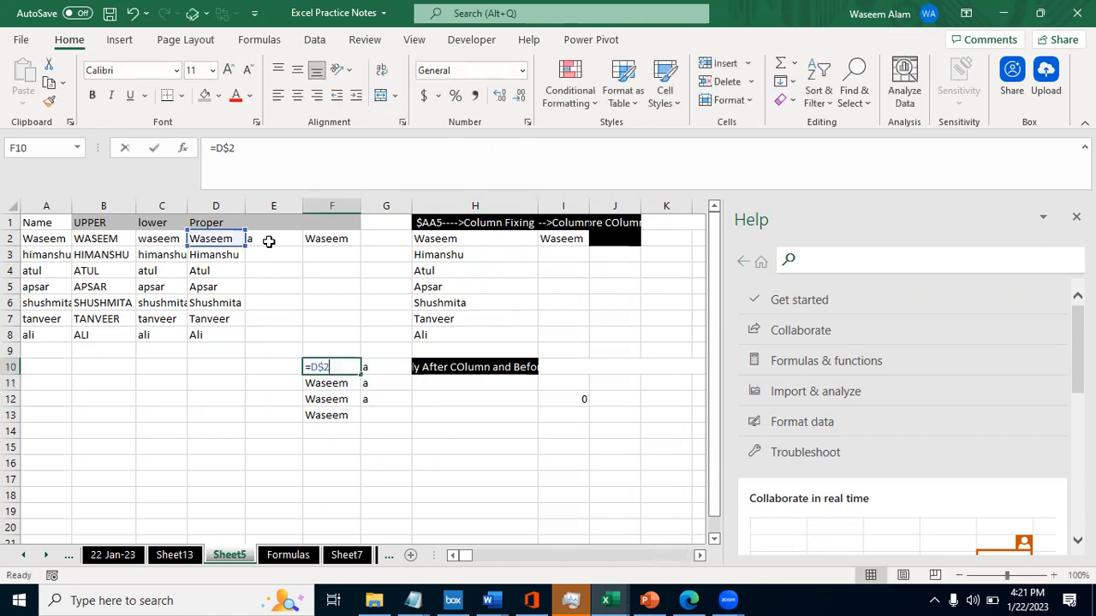
{"action": "key", "text": "BackSpace"}
{"action": "type", "text": "3"}
{"action": "key", "text": "Return"}
{"action": "key", "text": "Up"}
{"action": "key", "text": "shift+Down"}
{"action": "key", "text": "shift+Down"}
{"action": "key", "text": "shift+Down"}
{"action": "key", "text": "ctrl+d"}
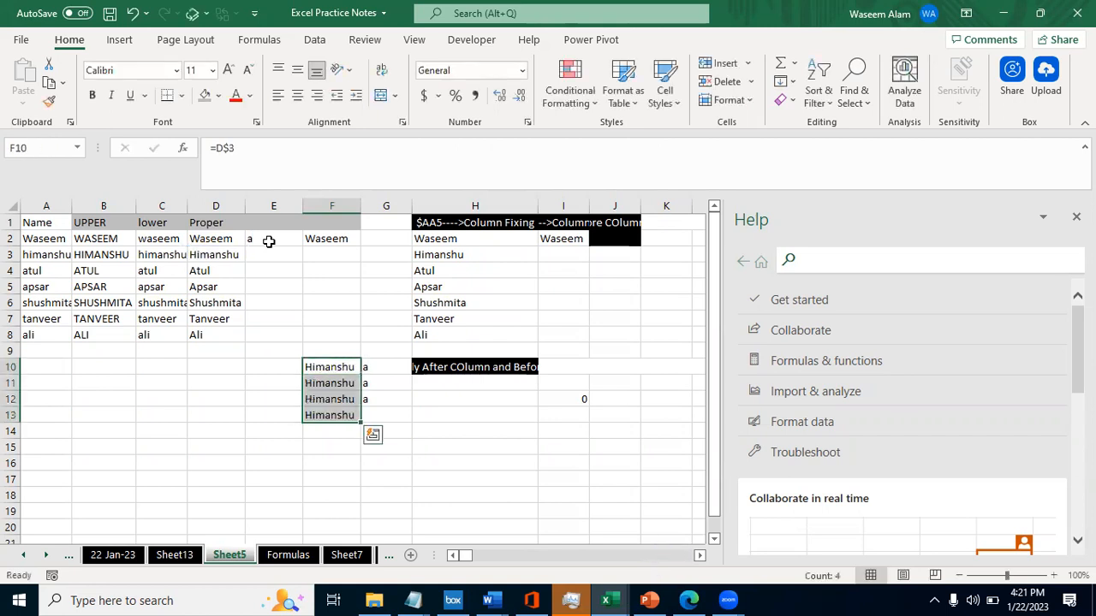
- Copy the row-fixed formulas from F10:F13 across into G10:G13
{"action": "key", "text": "Down"}
{"action": "key", "text": "Down"}
{"action": "key", "text": "Down"}
{"action": "key", "text": "Down"}
{"action": "key", "text": "Down"}
{"action": "key", "text": "Down"}
{"action": "key", "text": "Down"}
{"action": "key", "text": "Down"}
{"action": "key", "text": "Down"}
{"action": "key", "text": "Down"}
{"action": "key", "text": "Down"}
{"action": "key", "text": "Down"}
{"action": "key", "text": "Down"}
{"action": "key", "text": "Down"}
{"action": "key", "text": "Down"}
{"action": "key", "text": "Down"}
{"action": "key", "text": "Down"}
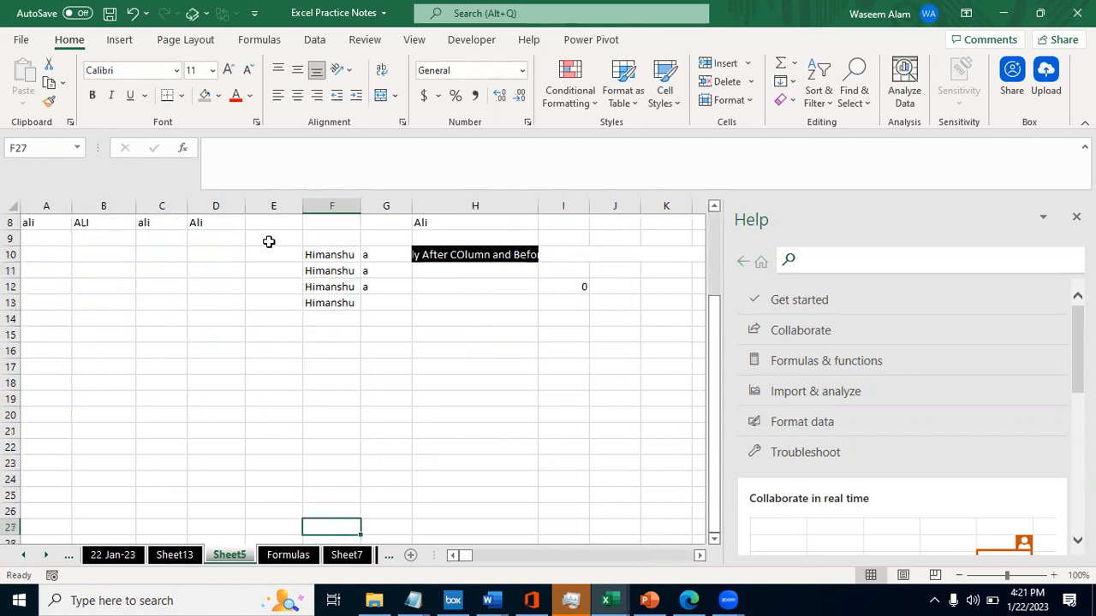
{"action": "key", "text": "Up"}
{"action": "key", "text": "Up"}
{"action": "key", "text": "Up"}
{"action": "key", "text": "Up"}
{"action": "key", "text": "Up"}
{"action": "key", "text": "Up"}
{"action": "key", "text": "Up"}
{"action": "key", "text": "Up"}
{"action": "key", "text": "Up"}
{"action": "key", "text": "Up"}
{"action": "key", "text": "Up"}
{"action": "key", "text": "Up"}
{"action": "key", "text": "Up"}
{"action": "key", "text": "Up"}
{"action": "key", "text": "Up"}
{"action": "key", "text": "Up"}
{"action": "key", "text": "Up"}
{"action": "key", "text": "Up"}
{"action": "key", "text": "Down"}
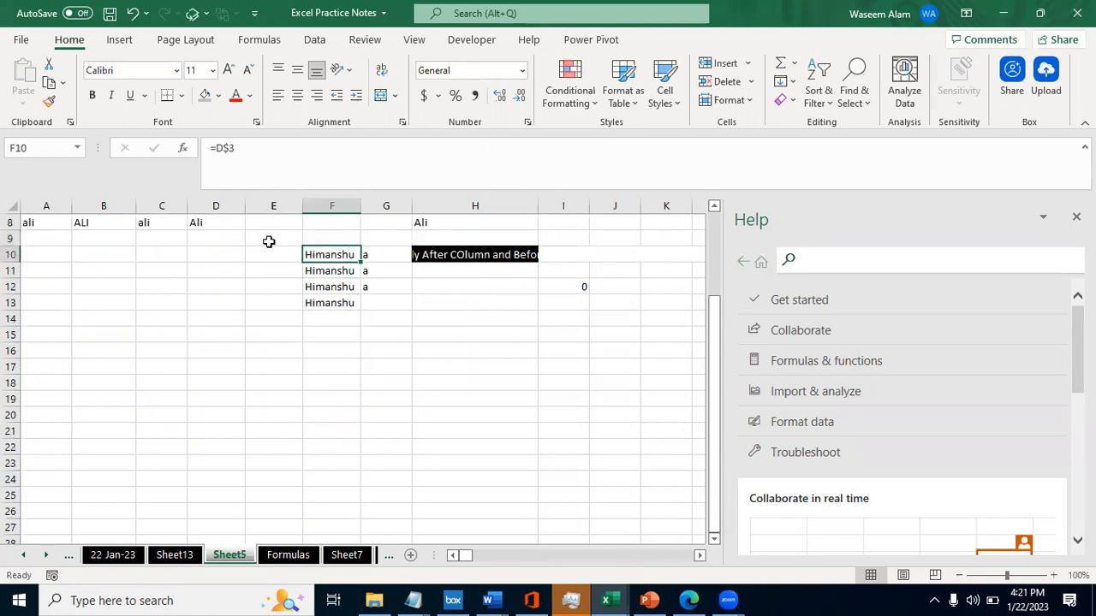
{"action": "key", "text": "shift+Down"}
{"action": "key", "text": "shift+Down"}
{"action": "key", "text": "shift+Down"}
{"action": "key", "text": "shift+Right"}
{"action": "key", "text": "ctrl+r"}
{"action": "key", "text": "Left"}
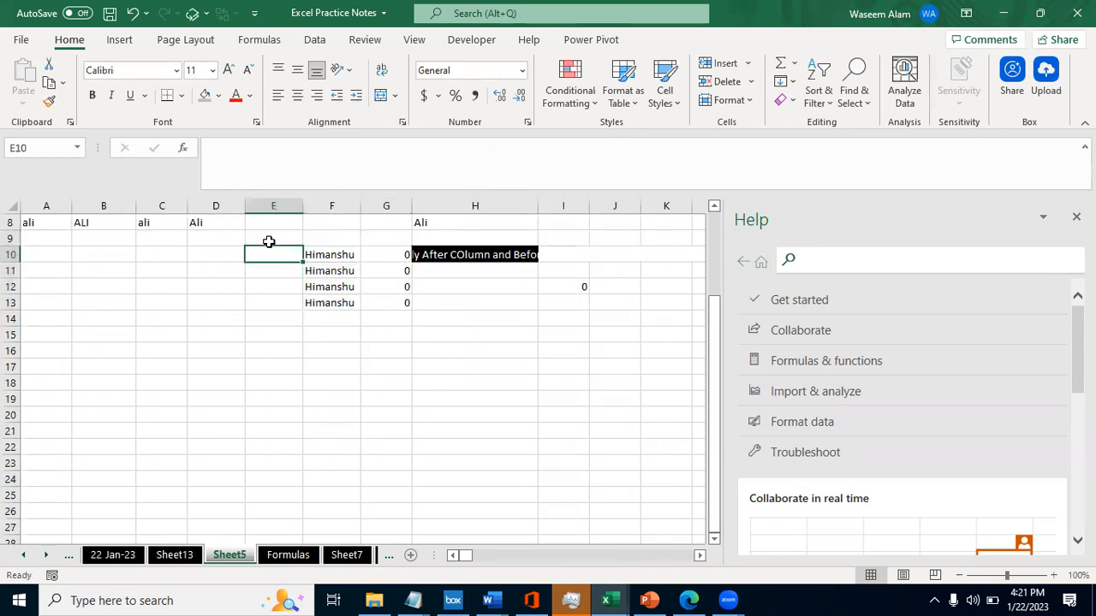
- Enter b in cell E3 as source data for the column G formulas
{"action": "key", "text": "ctrl+Up"}
{"action": "key", "text": "Return"}
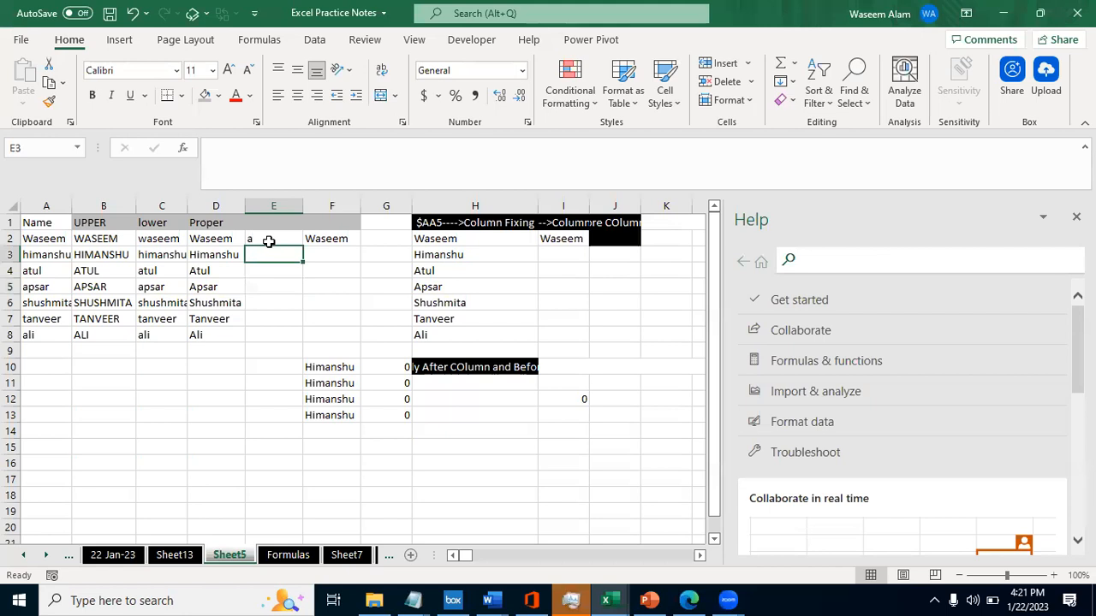
{"action": "type", "text": "b"}
{"action": "key", "text": "Return"}
- Inspect the references of the formulas in G10 through G12 against source cell E3
{"action": "key", "text": "Down"}
{"action": "key", "text": "Down"}
{"action": "key", "text": "Down"}
{"action": "key", "text": "Down"}
{"action": "key", "text": "Down"}
{"action": "key", "text": "Down"}
{"action": "key", "text": "Down"}
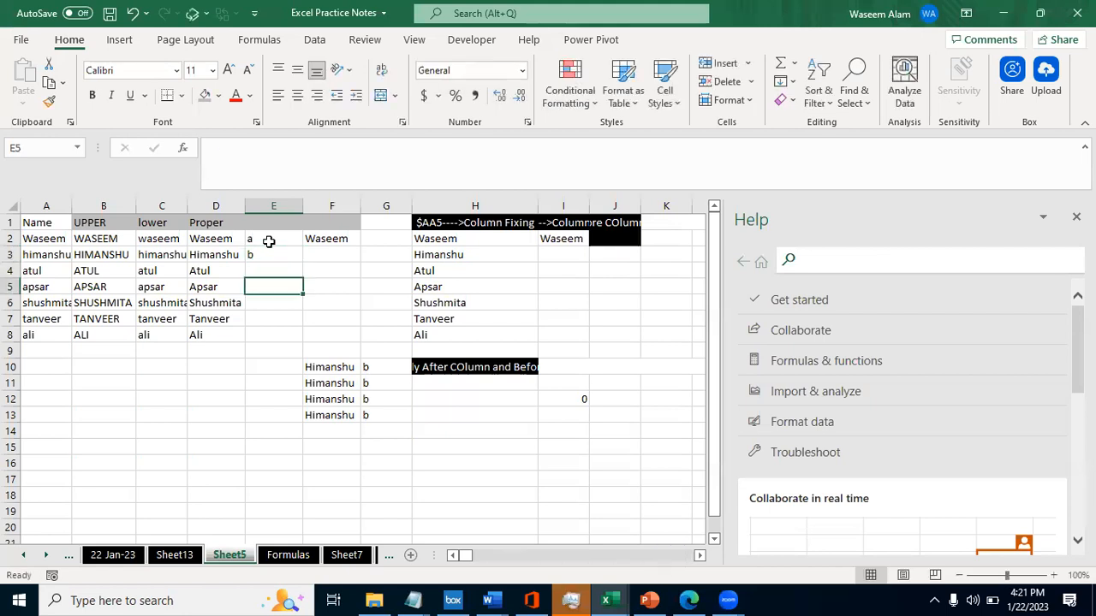
{"action": "key", "text": "Right"}
{"action": "key", "text": "Up"}
{"action": "key", "text": "Right"}
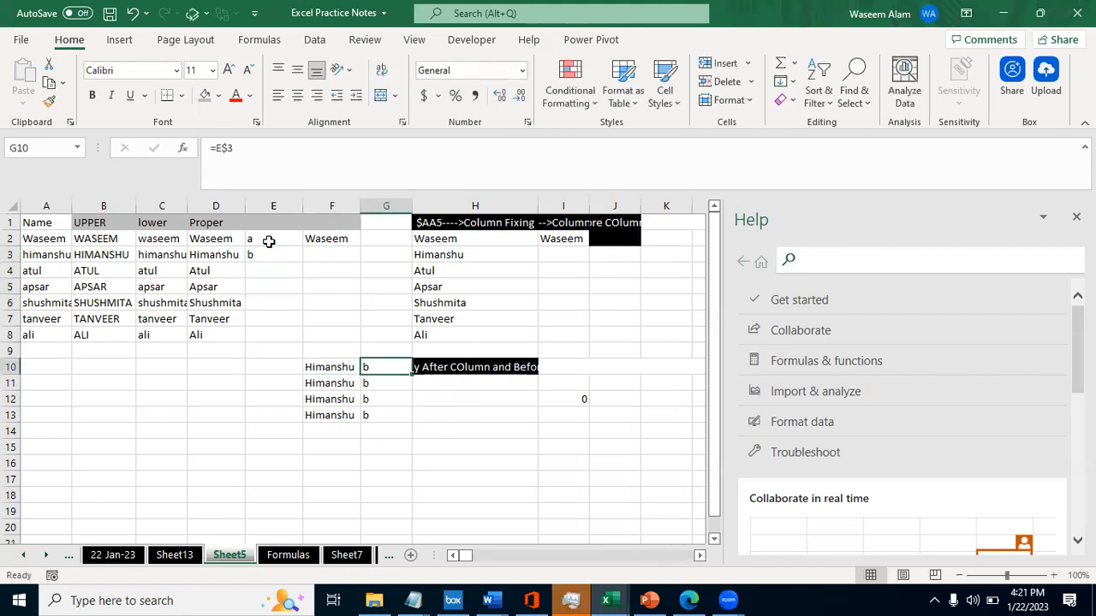
{"action": "key", "text": "F2"}
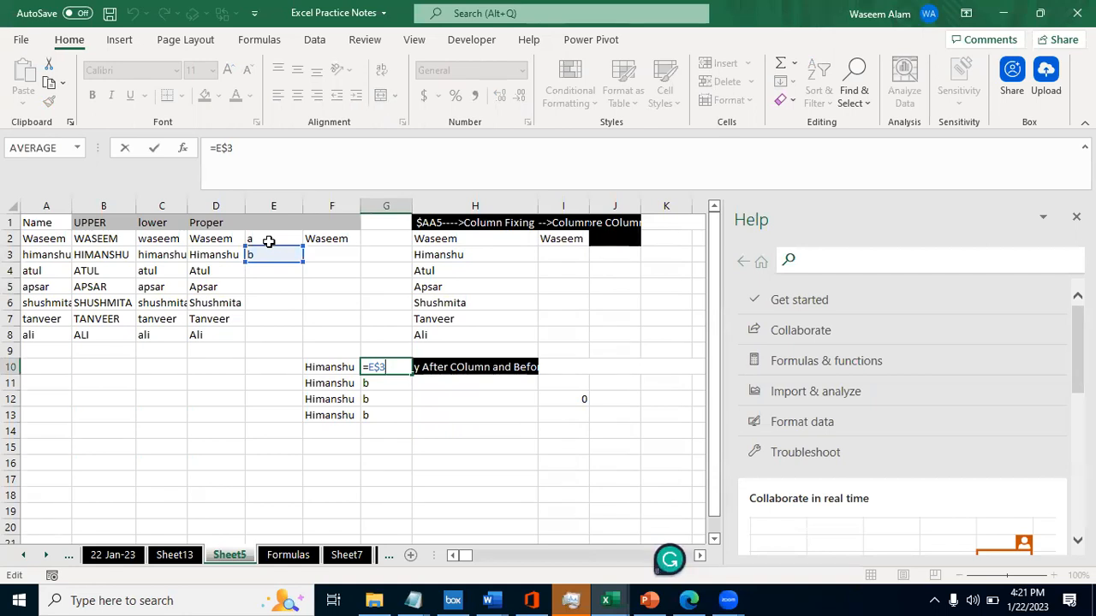
{"action": "key", "text": "Escape"}
{"action": "key", "text": "Down"}
{"action": "key", "text": "F2"}
{"action": "key", "text": "Escape"}
{"action": "key", "text": "Down"}
{"action": "key", "text": "F2"}
{"action": "key", "text": "Escape"}
- Compare the row-fixing explanation in H10 and the column-fixing heading in H1 with the formula in G10
{"action": "key", "text": "Left"}
{"action": "key", "text": "Up"}
{"action": "key", "text": "Up"}
{"action": "key", "text": "Right"}
{"action": "key", "text": "Right"}
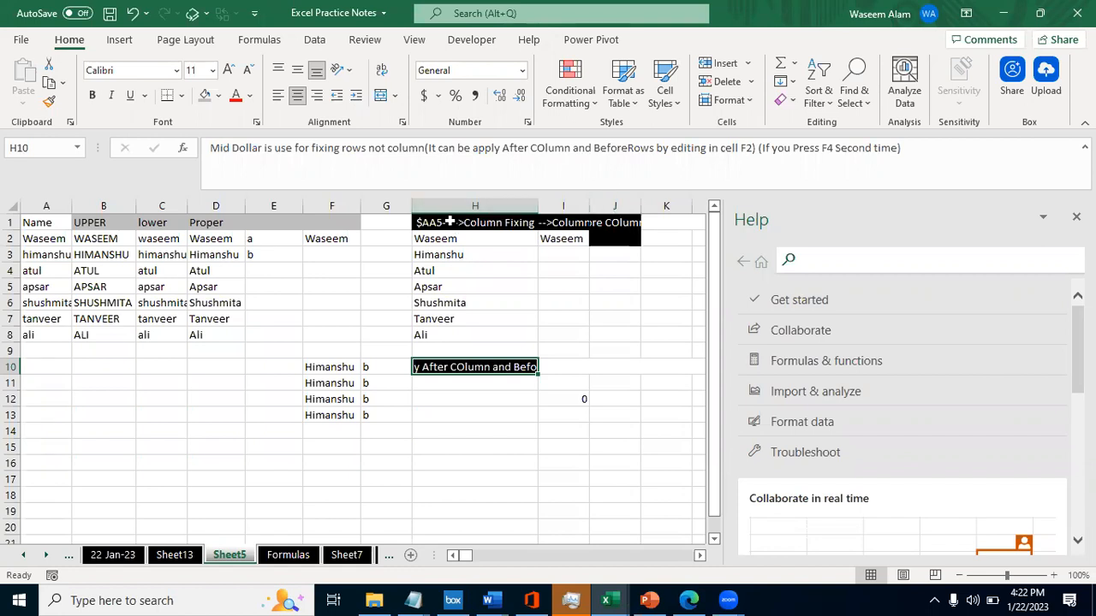
{"action": "left_click", "coordinate": [449, 222]}
{"action": "left_click", "coordinate": [215, 147]}
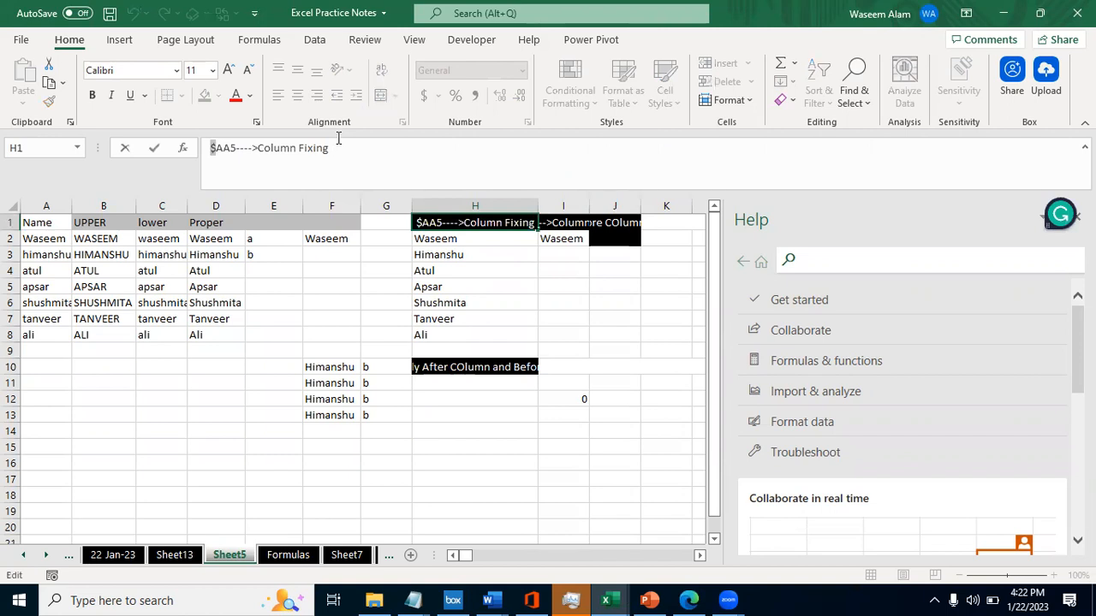
{"action": "key", "text": "Return"}
{"action": "key", "text": "Down"}
{"action": "key", "text": "Down"}
{"action": "key", "text": "Down"}
{"action": "key", "text": "Down"}
{"action": "key", "text": "Down"}
{"action": "key", "text": "Down"}
{"action": "key", "text": "Down"}
{"action": "key", "text": "Down"}
{"action": "key", "text": "Down"}
{"action": "key", "text": "Up"}
{"action": "key", "text": "Left"}
{"action": "key", "text": "Left"}
{"action": "key", "text": "Right"}
{"action": "key", "text": "F2"}
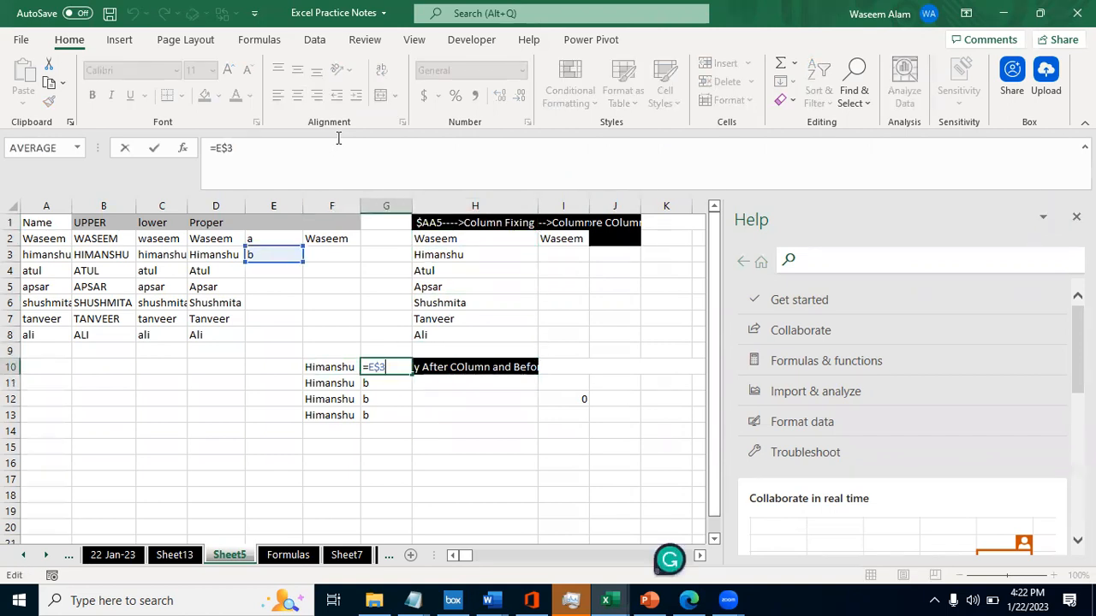
{"action": "key", "text": "Escape"}
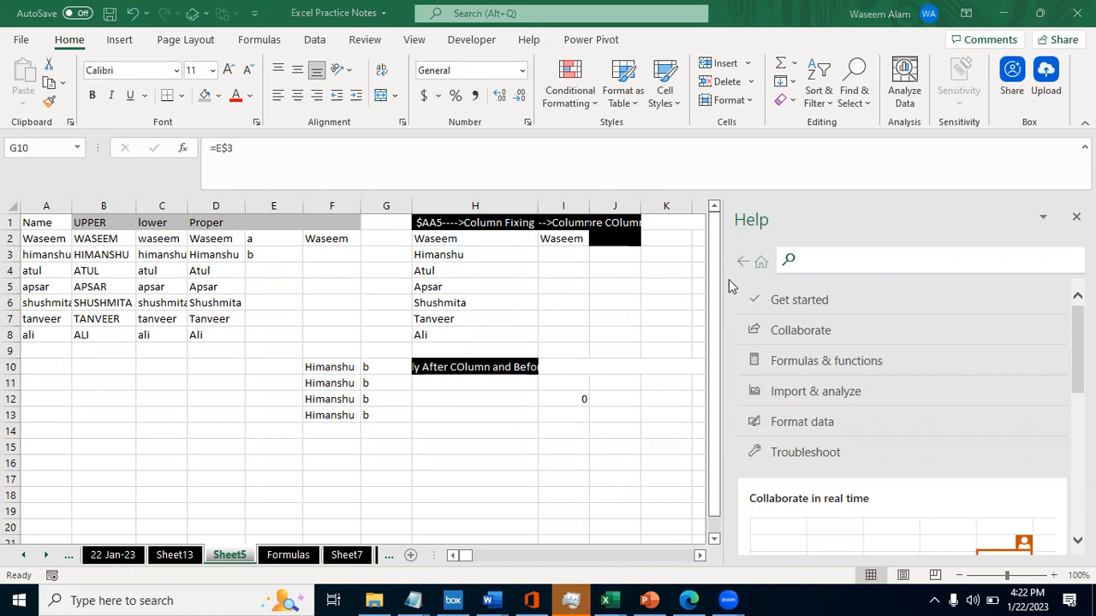
{"action": "left_click", "coordinate": [534, 392]}
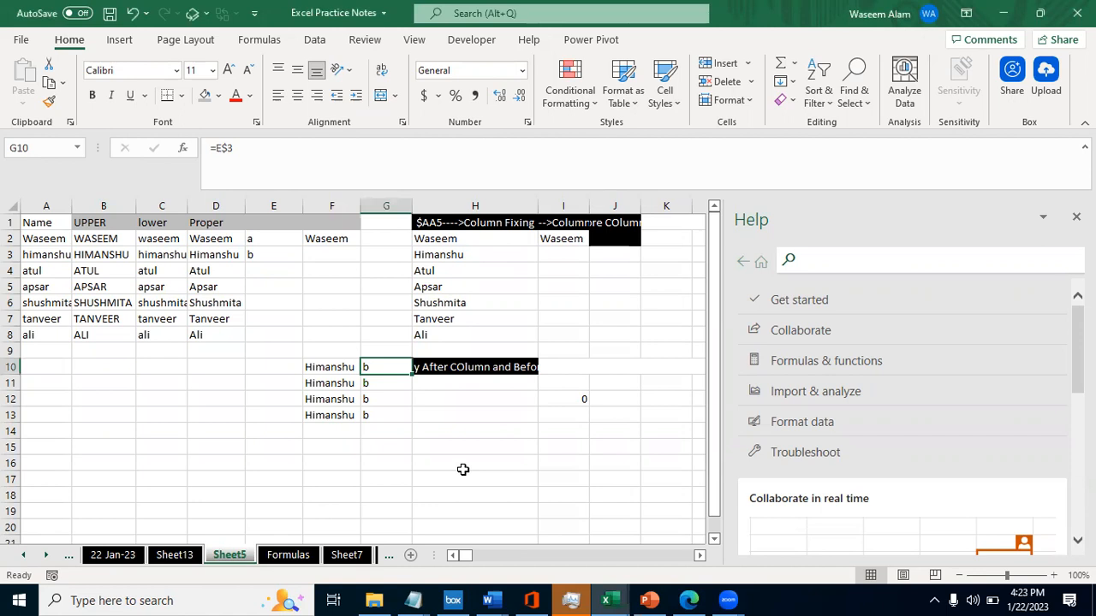
{"action": "left_click", "coordinate": [702, 520]}
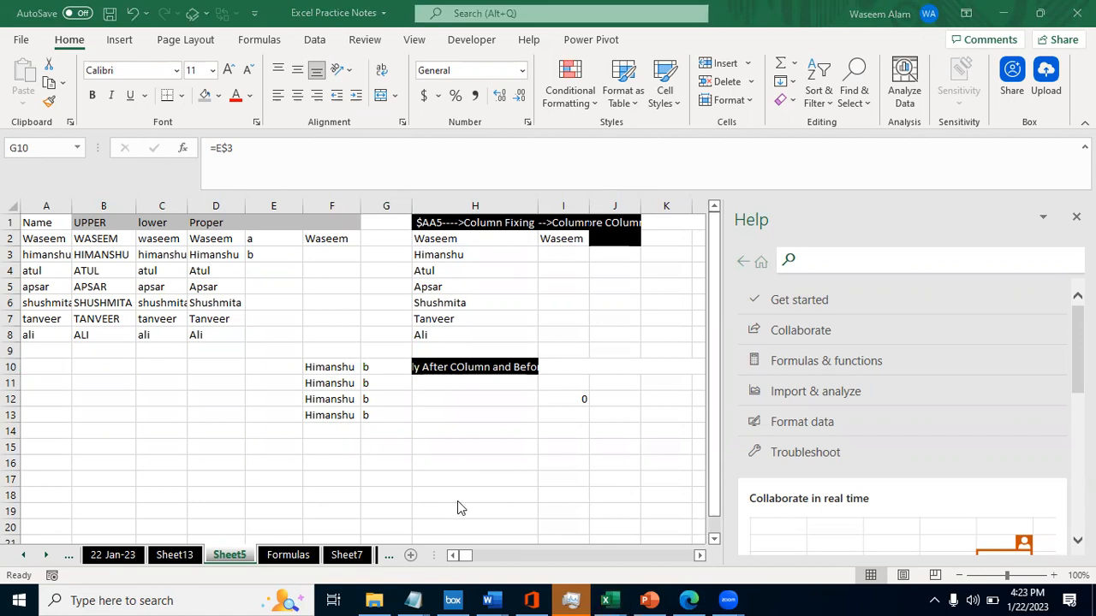
{"action": "left_click", "coordinate": [363, 306]}
{"action": "left_click", "coordinate": [283, 306]}
{"action": "key", "text": "Up"}
{"action": "key", "text": "Up"}
{"action": "key", "text": "Up"}
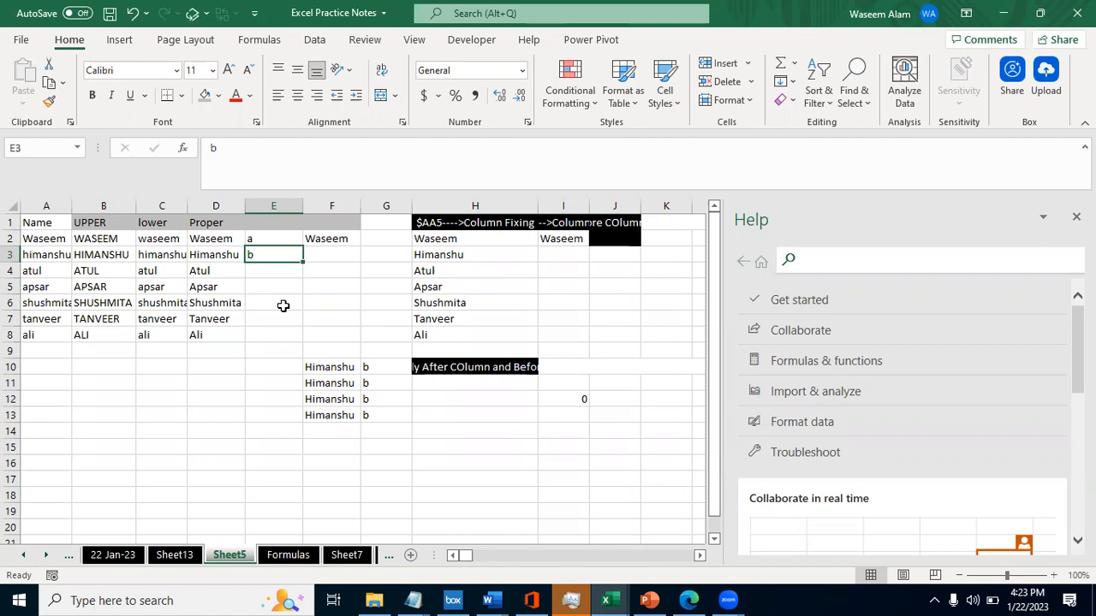
{"action": "key", "text": "Right"}
{"action": "key", "text": "Down"}
{"action": "key", "text": "Down"}
{"action": "key", "text": "Down"}
{"action": "key", "text": "Down"}
{"action": "key", "text": "Down"}
{"action": "key", "text": "Down"}
{"action": "key", "text": "Down"}
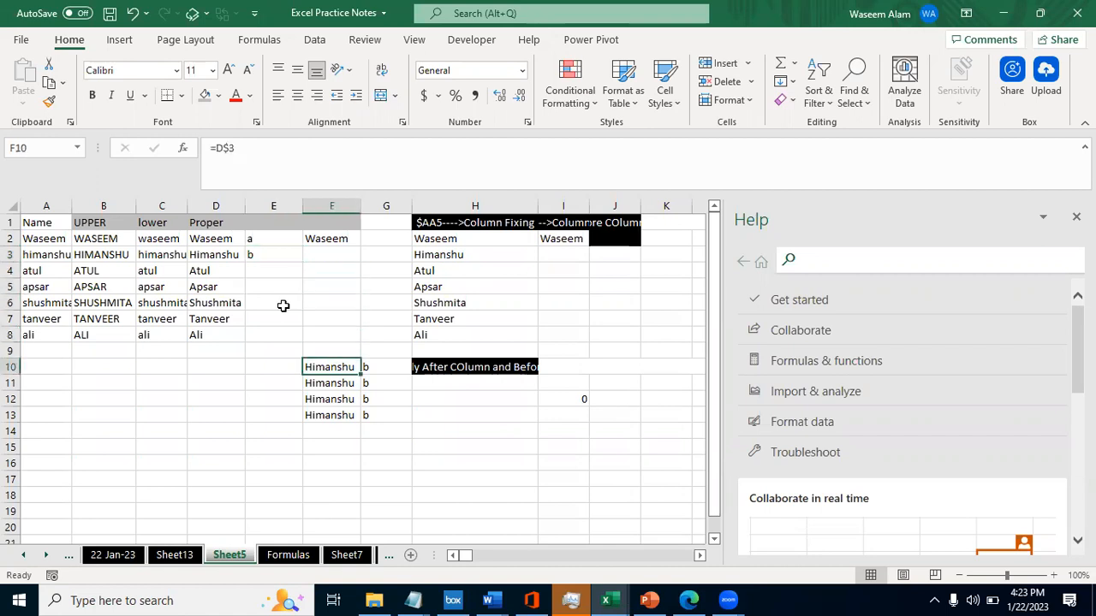
{"action": "key", "text": "Up"}
{"action": "key", "text": "Down"}
- Enter the row-fixed formula =D$8 in cell E10
{"action": "key", "text": "Left"}
{"action": "type", "text": "="}
{"action": "key", "text": "Left"}
{"action": "key", "text": "Up"}
{"action": "key", "text": "Up"}
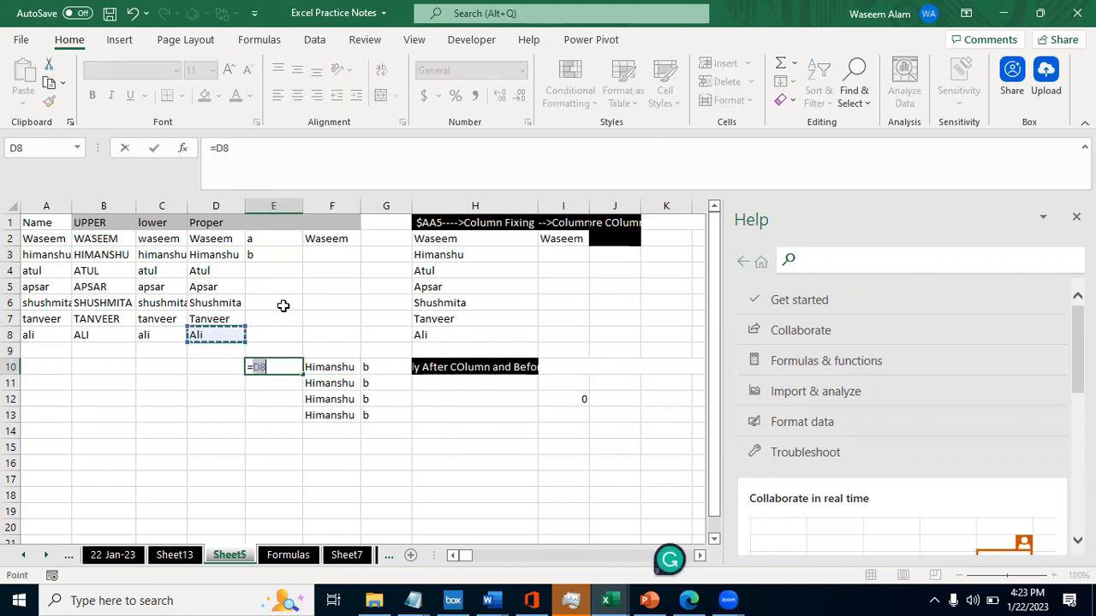
{"action": "left_click", "coordinate": [255, 149]}
{"action": "type", "text": "$"}
{"action": "key", "text": "Return"}
{"action": "key", "text": "Up"}
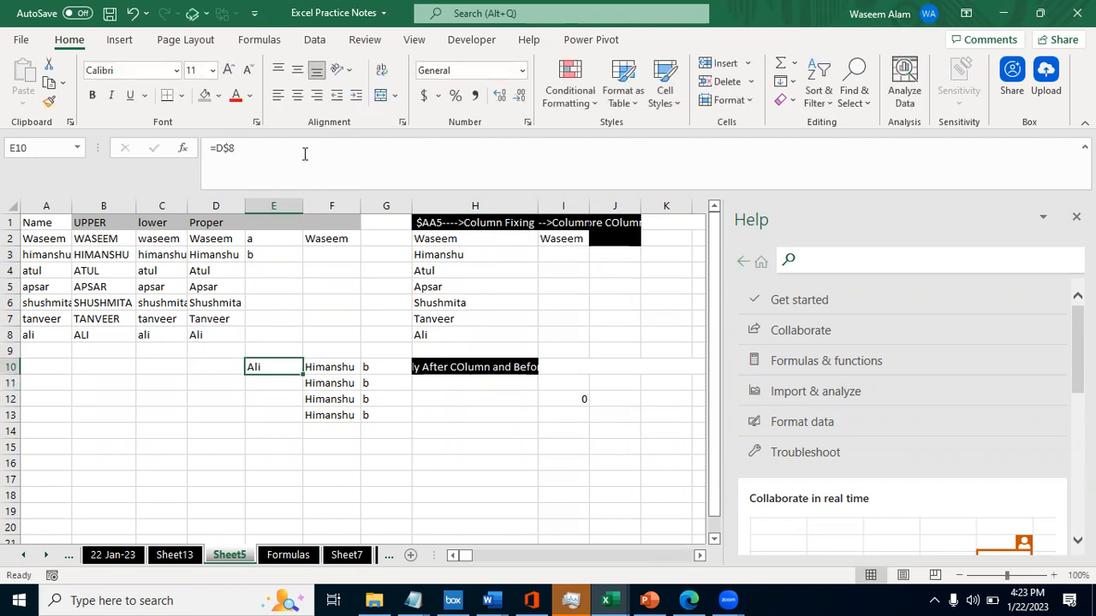
- Fill the =D$8 formula down from E10 through E13 and check the copied cells
{"action": "key", "text": "shift+Down"}
{"action": "key", "text": "shift+Down"}
{"action": "key", "text": "shift+Down"}
{"action": "key", "text": "shift+Down"}
{"action": "key", "text": "ctrl+d"}
{"action": "key", "text": "Down"}
{"action": "key", "text": "Down"}
{"action": "key", "text": "Up"}
{"action": "key", "text": "Up"}
- Clear the practice formulas from E10:E13
{"action": "key", "text": "shift+Down"}
{"action": "key", "text": "shift+Down"}
{"action": "key", "text": "shift+Down"}
{"action": "key", "text": "shift+Down"}
{"action": "key", "text": "Down"}
{"action": "key", "text": "Down"}
{"action": "key", "text": "Down"}
{"action": "key", "text": "Down"}
{"action": "key", "text": "Down"}
{"action": "key", "text": "Up"}
{"action": "key", "text": "Up"}
{"action": "key", "text": "Up"}
{"action": "key", "text": "Up"}
{"action": "key", "text": "Up"}
{"action": "key", "text": "shift+Down"}
{"action": "key", "text": "shift+Down"}
{"action": "key", "text": "shift+Down"}
{"action": "key", "text": "shift+Down"}
{"action": "key", "text": "Delete"}
{"action": "key", "text": "Right"}
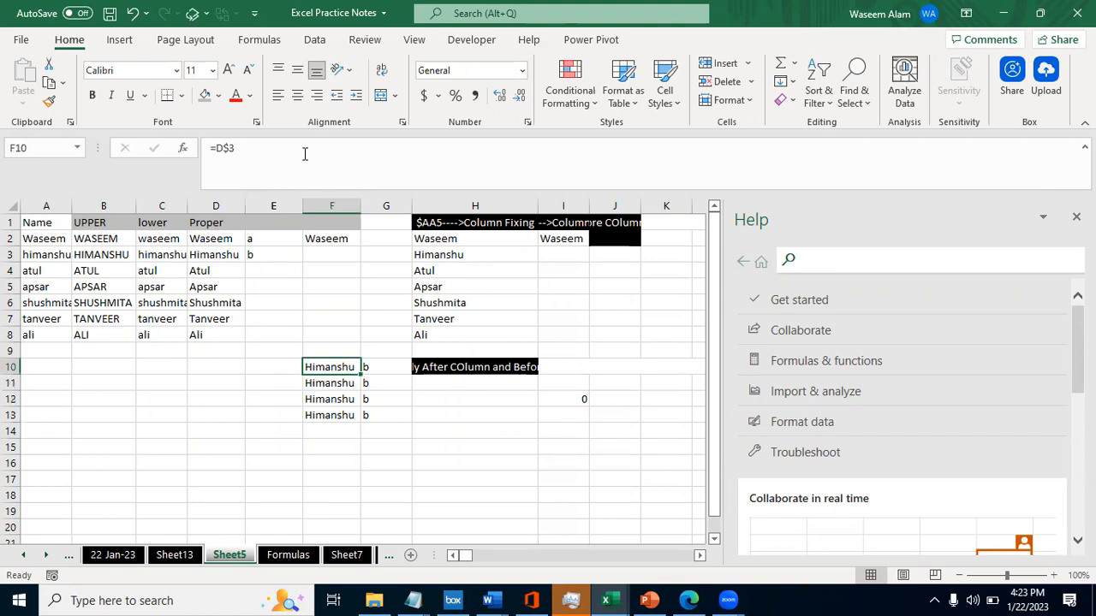
- Look up the $AA$5 Column and Row Fixing entry on the Formulas sheet and return to Sheet5
{"action": "key", "text": "ctrl+Page_Down"}
{"action": "key", "text": "Down"}
{"action": "key", "text": "Left"}
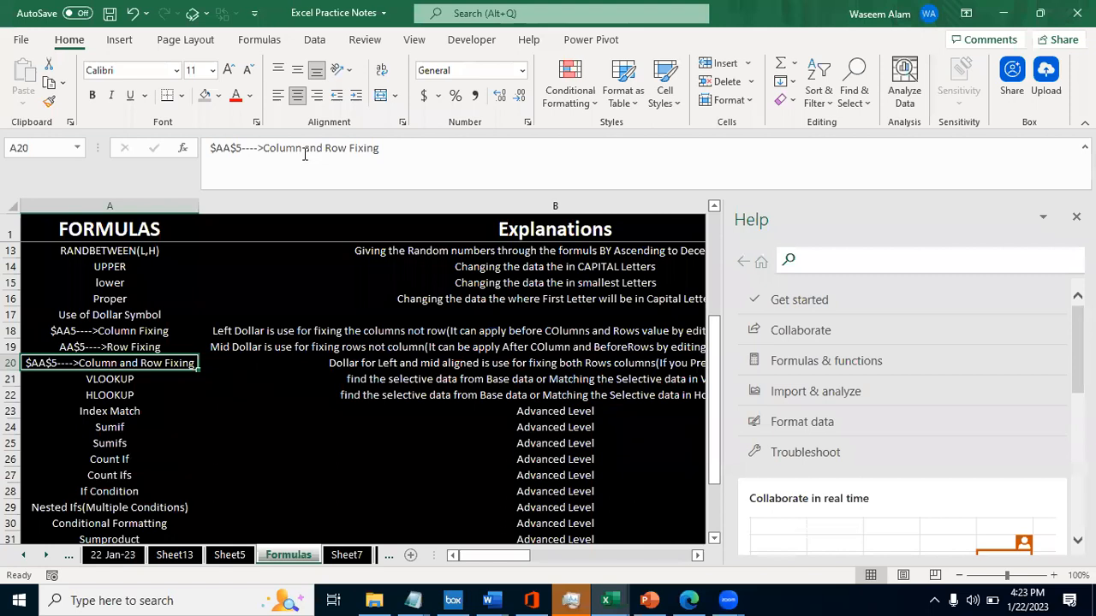
{"action": "key", "text": "ctrl+Page_Up"}
{"action": "key", "text": "Up"}
{"action": "key", "text": "Up"}
{"action": "key", "text": "Up"}
{"action": "key", "text": "Up"}
{"action": "key", "text": "Up"}
{"action": "key", "text": "Up"}
{"action": "key", "text": "Up"}
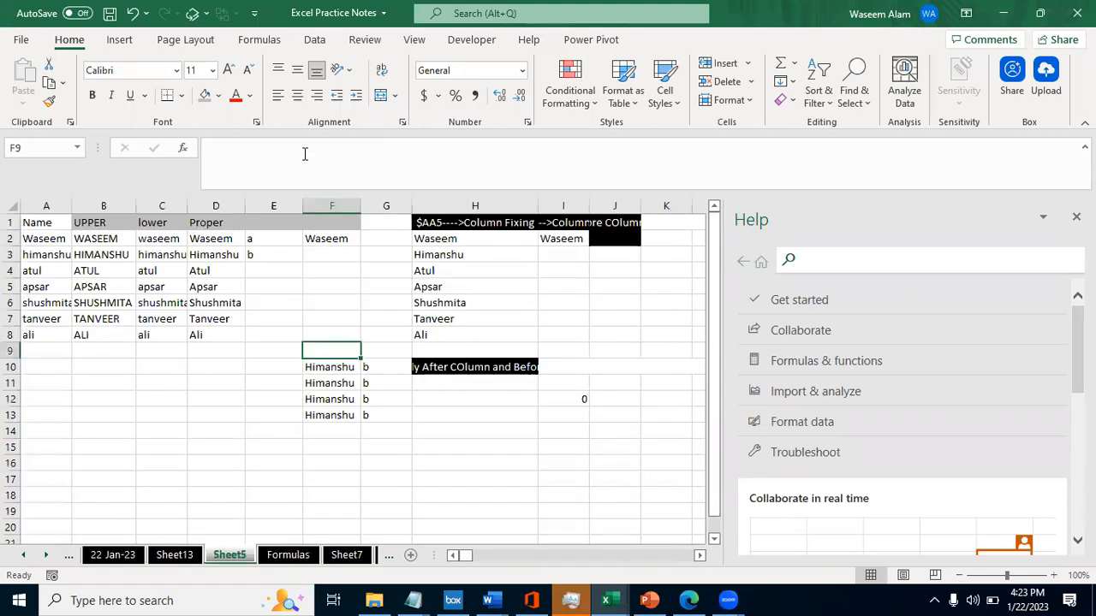
{"action": "key", "text": "Up"}
{"action": "key", "text": "Left"}
{"action": "key", "text": "Left"}
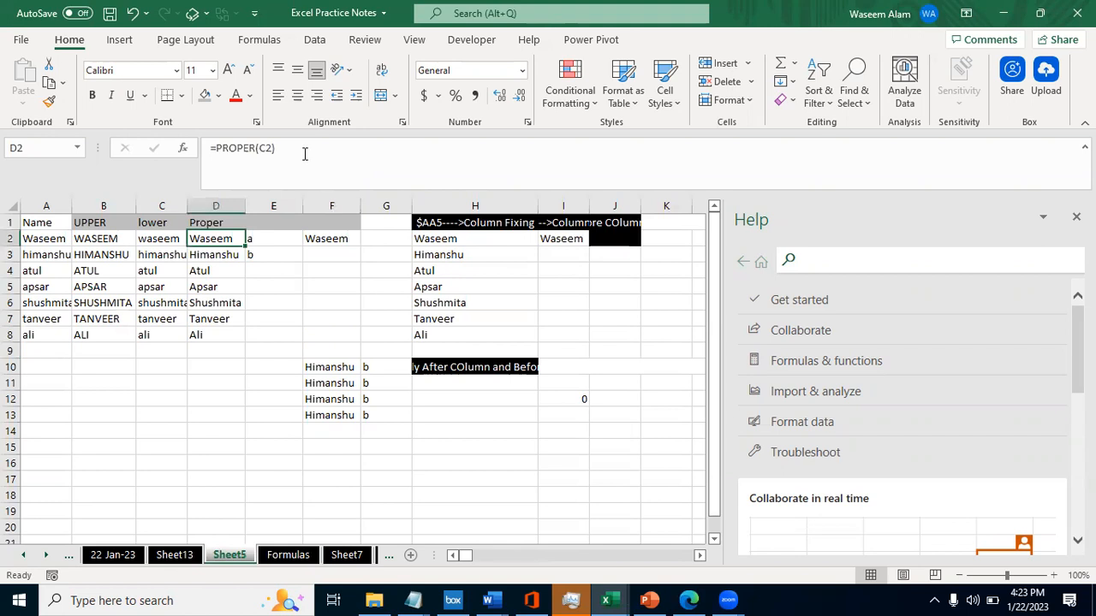
{"action": "key", "text": "Right"}
{"action": "key", "text": "Down"}
{"action": "key", "text": "Down"}
{"action": "key", "text": "Down"}
{"action": "key", "text": "Down"}
{"action": "key", "text": "Down"}
{"action": "key", "text": "Down"}
{"action": "key", "text": "Down"}
{"action": "key", "text": "Down"}
{"action": "key", "text": "Down"}
{"action": "key", "text": "Down"}
{"action": "key", "text": "Down"}
{"action": "key", "text": "Down"}
{"action": "key", "text": "Down"}
{"action": "key", "text": "Down"}
{"action": "key", "text": "Down"}
{"action": "key", "text": "Down"}
{"action": "key", "text": "Down"}
{"action": "key", "text": "Right"}
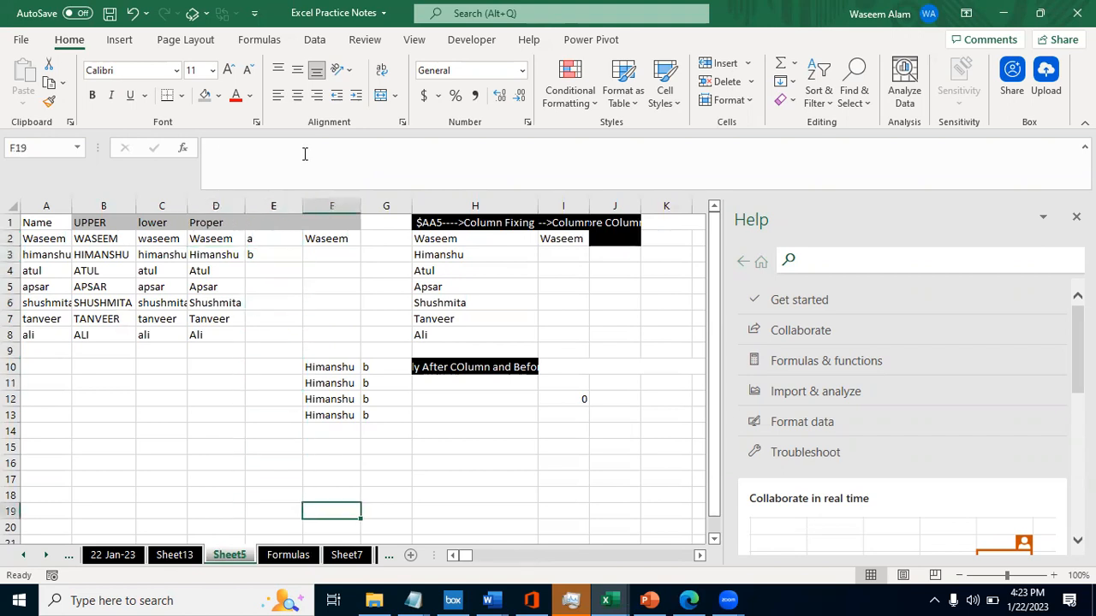
{"action": "key", "text": "ctrl+Right"}
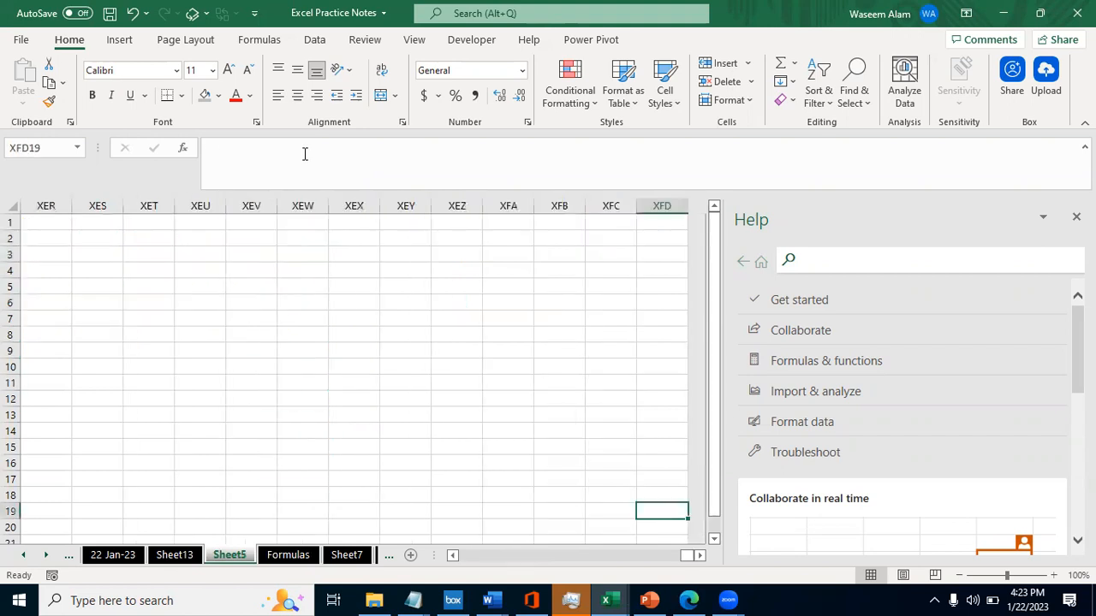
{"action": "key", "text": "Left"}
{"action": "key", "text": "Left"}
{"action": "key", "text": "Left"}
{"action": "key", "text": "ctrl+Left"}
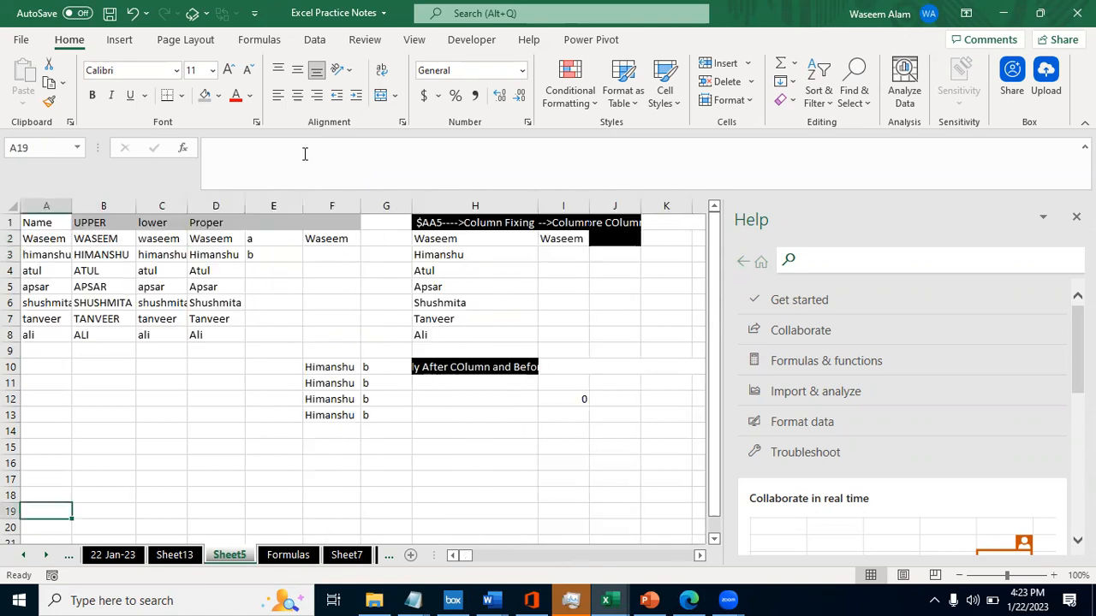
- Enter the unfixed formula =D2 in cell D12
{"action": "key", "text": "Right"}
{"action": "key", "text": "ctrl+Up"}
{"action": "key", "text": "ctrl+Up"}
{"action": "key", "text": "Right"}
{"action": "key", "text": "Right"}
{"action": "key", "text": "Down"}
{"action": "key", "text": "Down"}
{"action": "key", "text": "Down"}
{"action": "key", "text": "Down"}
{"action": "key", "text": "Down"}
{"action": "key", "text": "Down"}
{"action": "key", "text": "Down"}
{"action": "key", "text": "Down"}
{"action": "key", "text": "Down"}
{"action": "key", "text": "Down"}
{"action": "key", "text": "Down"}
{"action": "type", "text": "="}
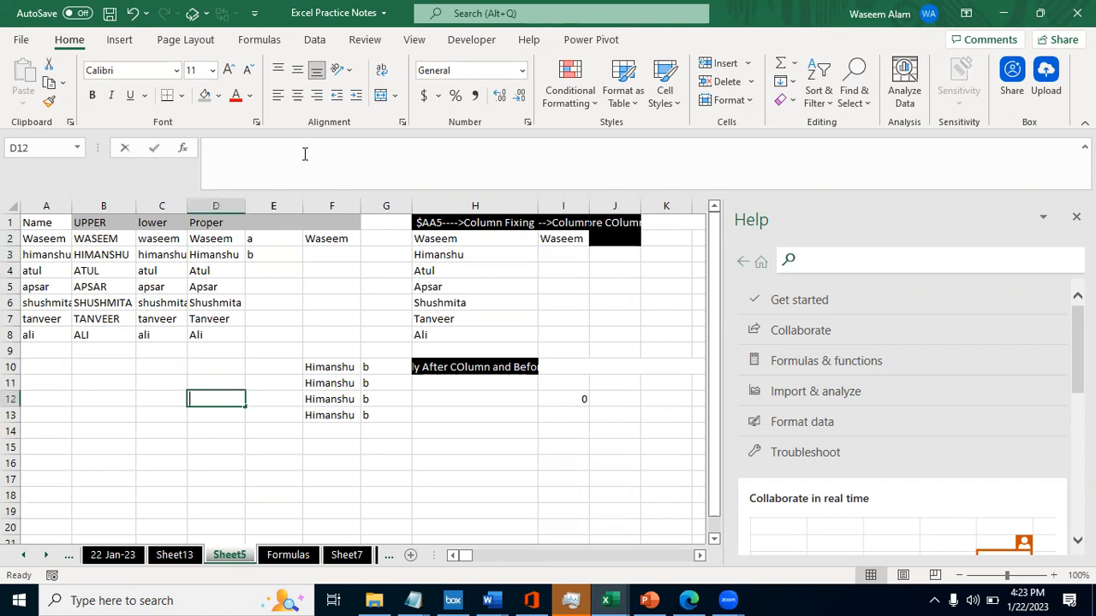
{"action": "key", "text": "ctrl+Up"}
{"action": "key", "text": "ctrl+Up"}
- Copy the relative formula from D12 and paste it into XFA16 at the far end of the sheet
{"action": "key", "text": "Down"}
{"action": "key", "text": "Return"}
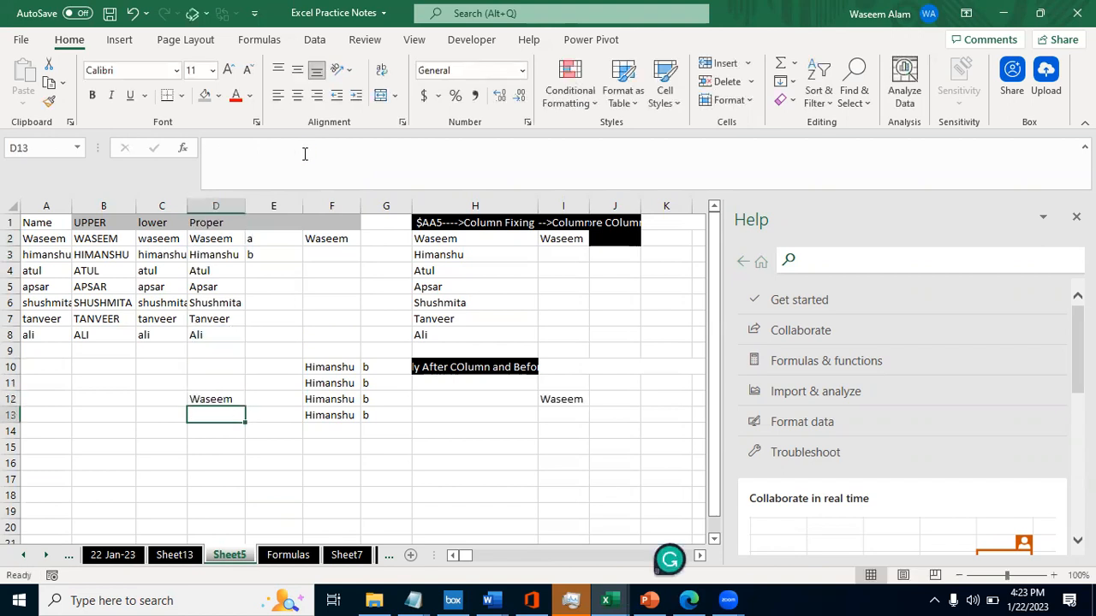
{"action": "key", "text": "Up"}
{"action": "key", "text": "ctrl+c"}
{"action": "key", "text": "Down"}
{"action": "key", "text": "Down"}
{"action": "key", "text": "Right"}
{"action": "key", "text": "Down"}
{"action": "key", "text": "Right"}
{"action": "key", "text": "ctrl+Right"}
{"action": "key", "text": "Down"}
{"action": "key", "text": "Left"}
{"action": "key", "text": "Left"}
- Clear the pasted formula from cell XFA16
{"action": "key", "text": "Left"}
{"action": "key", "text": "ctrl+v"}
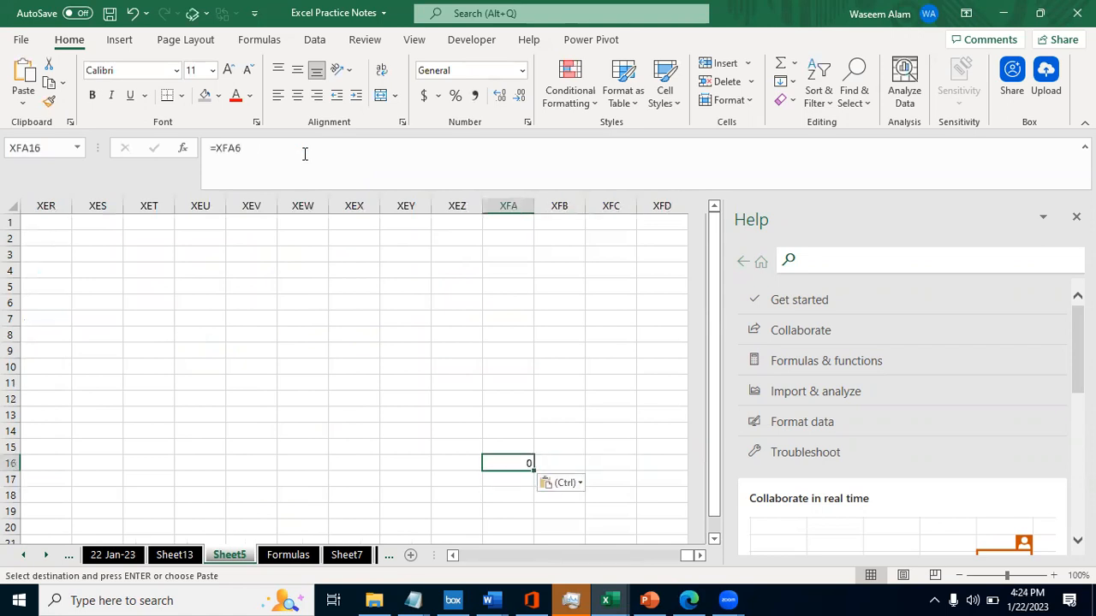
{"action": "type", "text": "Wase"}
{"action": "key", "text": "Escape"}
{"action": "key", "text": "Left"}
{"action": "key", "text": "Right"}
{"action": "key", "text": "Delete"}
- Copy the "$AA$5---->Column and Row Fixing" entry from A20 of the Formulas sheet into H16 of Sheet5
{"action": "key", "text": "Home"}
{"action": "key", "text": "Right"}
{"action": "key", "text": "Right"}
{"action": "key", "text": "ctrl+Up"}
{"action": "key", "text": "Right"}
{"action": "key", "text": "Down"}
{"action": "key", "text": "Down"}
{"action": "key", "text": "Down"}
{"action": "key", "text": "Down"}
{"action": "key", "text": "ctrl+Page_Down"}
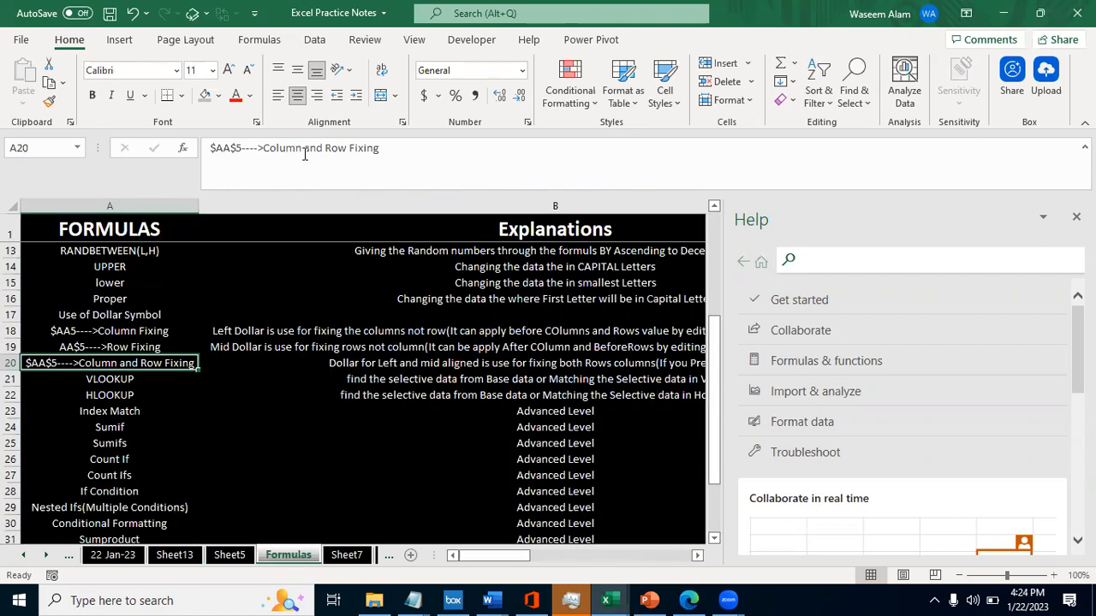
{"action": "key", "text": "ctrl+c"}
{"action": "key", "text": "ctrl+Page_Up"}
{"action": "key", "text": "Right"}
{"action": "key", "text": "Right"}
{"action": "key", "text": "Right"}
{"action": "key", "text": "Right"}
{"action": "key", "text": "Up"}
{"action": "key", "text": "Up"}
{"action": "key", "text": "Right"}
{"action": "key", "text": "Down"}
{"action": "key", "text": "Left"}
{"action": "key", "text": "Down"}
{"action": "key", "text": "Down"}
{"action": "key", "text": "Down"}
{"action": "key", "text": "Down"}
{"action": "key", "text": "Down"}
{"action": "key", "text": "ctrl+v"}
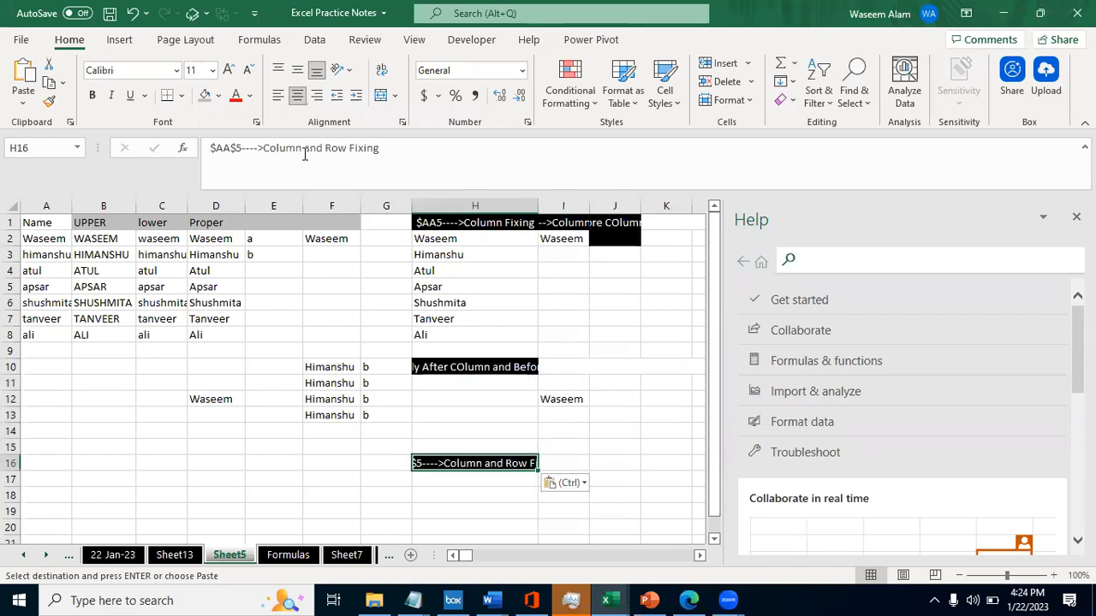
- Copy the matching column-and-row-fixing explanation from B20 of the Formulas sheet into I16 of Sheet5
{"action": "key", "text": "ctrl+Page_Down"}
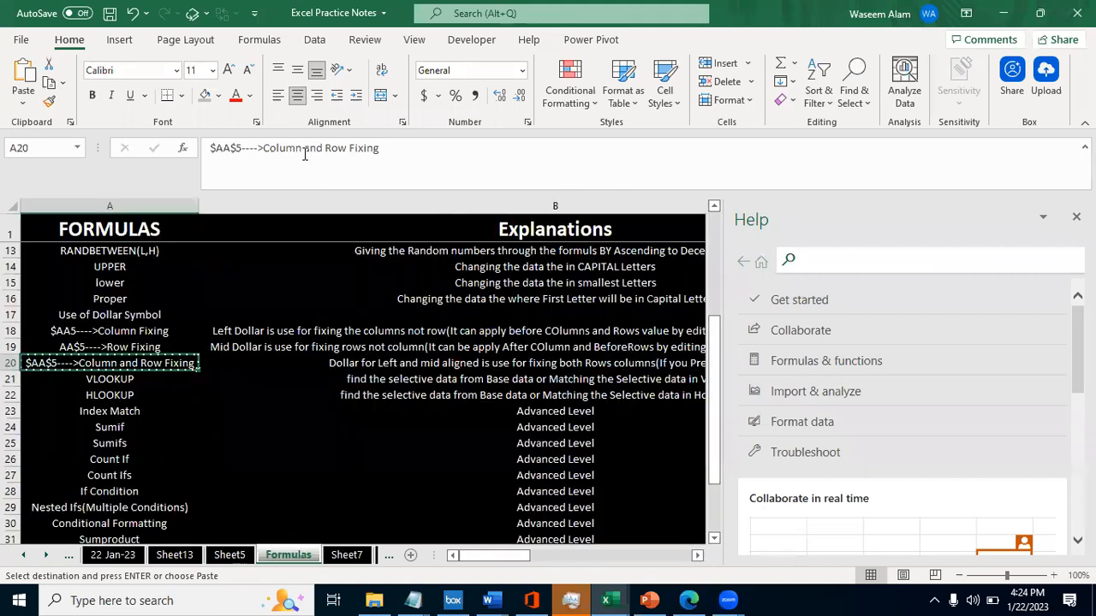
{"action": "key", "text": "Right"}
{"action": "key", "text": "ctrl+Page_Up"}
{"action": "key", "text": "Right"}
{"action": "key", "text": "ctrl+v"}
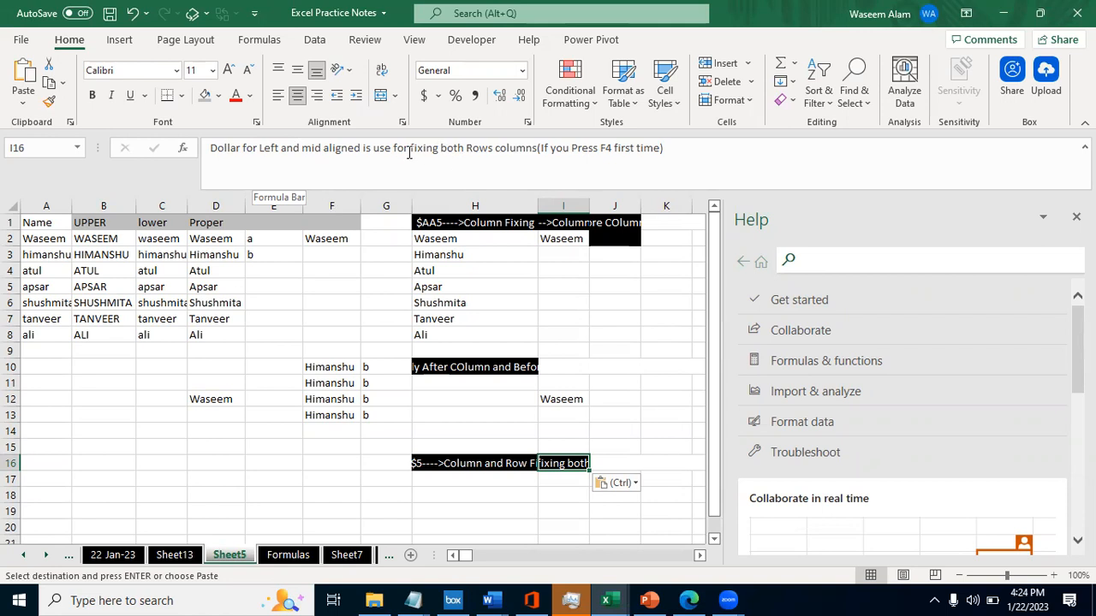
- Clear the practice formula from cell D12
{"action": "key", "text": "Left"}
{"action": "key", "text": "Left"}
{"action": "key", "text": "Left"}
{"action": "key", "text": "Left"}
{"action": "key", "text": "Left"}
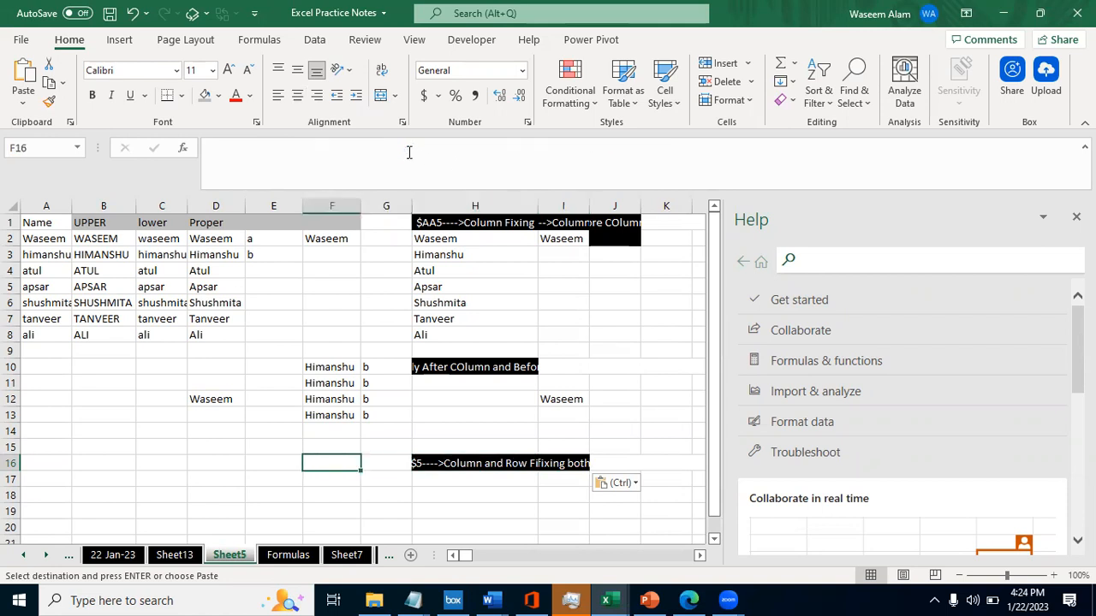
{"action": "key", "text": "Up"}
{"action": "key", "text": "Up"}
{"action": "key", "text": "Down"}
{"action": "key", "text": "Down"}
{"action": "key", "text": "Up"}
{"action": "key", "text": "Up"}
{"action": "key", "text": "Up"}
{"action": "key", "text": "Up"}
{"action": "key", "text": "Down"}
{"action": "key", "text": "Down"}
{"action": "key", "text": "Right"}
{"action": "key", "text": "Up"}
{"action": "key", "text": "Left"}
{"action": "key", "text": "Left"}
{"action": "key", "text": "Up"}
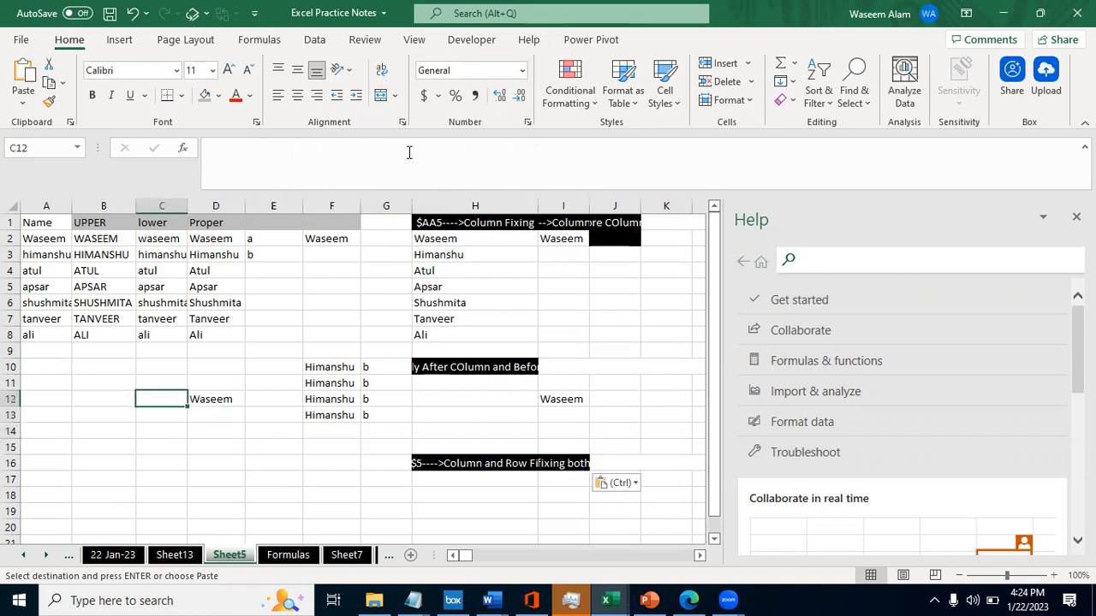
{"action": "key", "text": "Right"}
{"action": "key", "text": "Delete"}
- Review the column-and-row-fixing heading in H16
{"action": "key", "text": "Down"}
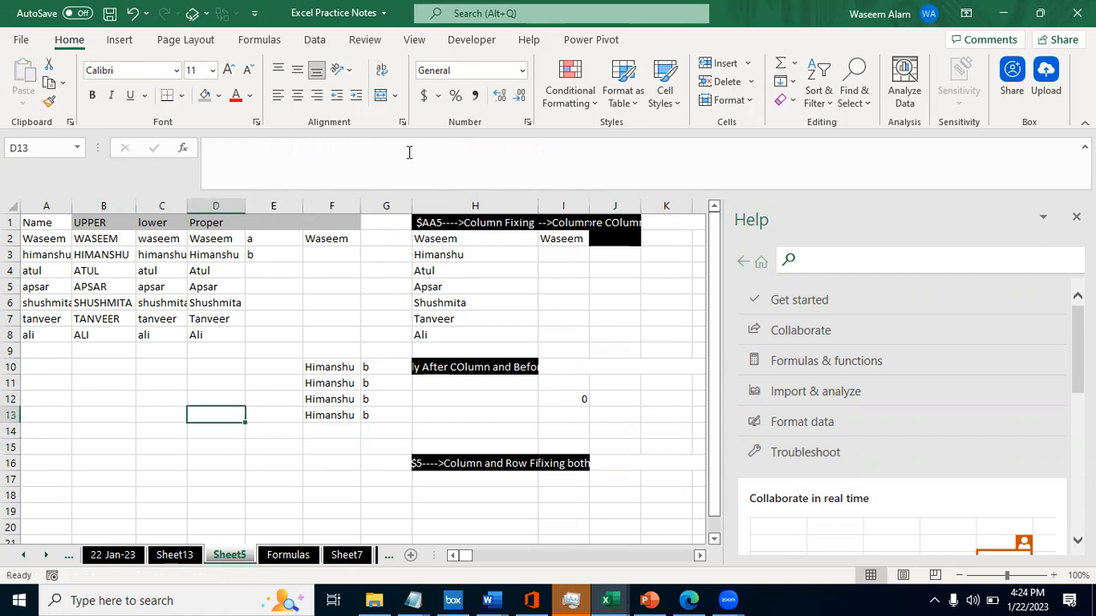
{"action": "key", "text": "Down"}
{"action": "key", "text": "Down"}
{"action": "key", "text": "Right"}
{"action": "key", "text": "Right"}
{"action": "key", "text": "Right"}
{"action": "key", "text": "Down"}
{"action": "key", "text": "Right"}
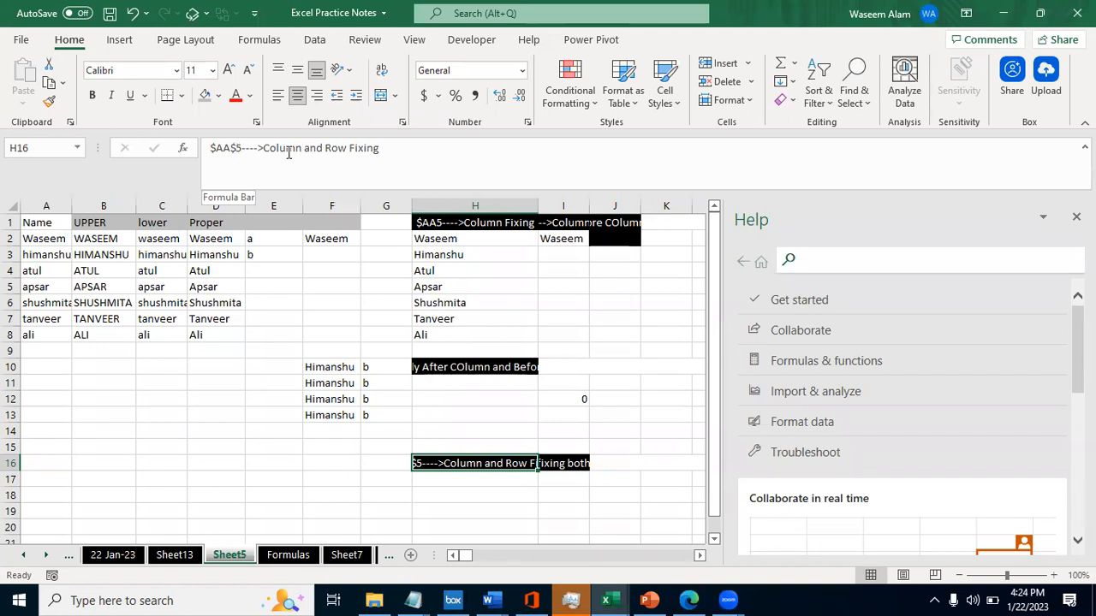
{"action": "left_click", "coordinate": [524, 479]}
{"action": "key", "text": "Up"}
- Reword the explanation in I16, changing "is use" to "are using"
{"action": "key", "text": "Right"}
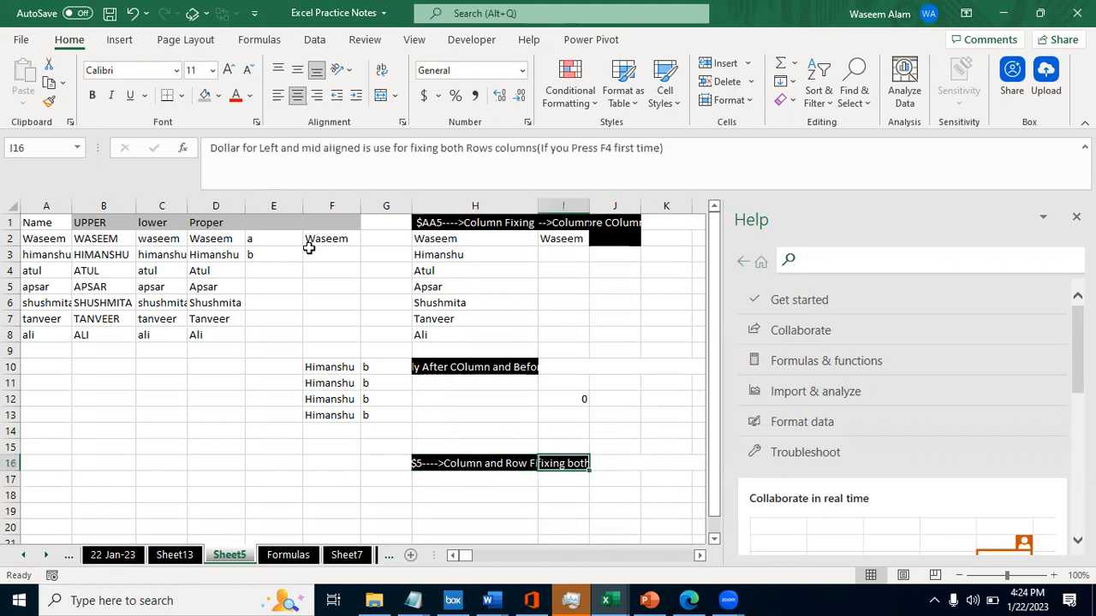
{"action": "left_click", "coordinate": [373, 151]}
{"action": "key", "text": "BackSpace"}
{"action": "key", "text": "BackSpace"}
{"action": "type", "text": "are"}
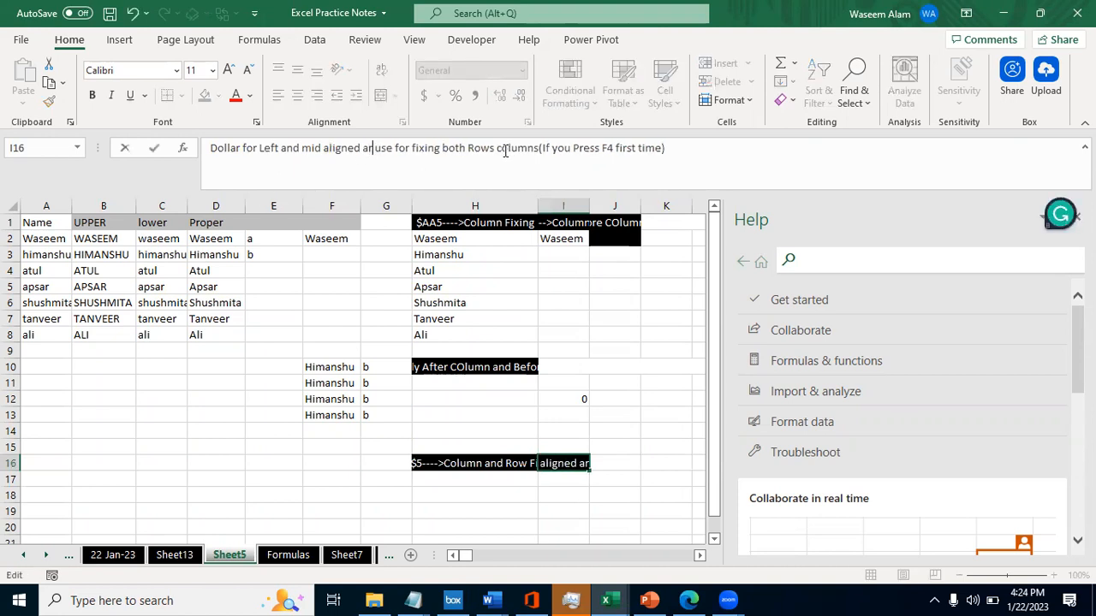
{"action": "key", "text": "BackSpace"}
{"action": "type", "text": "ing"}
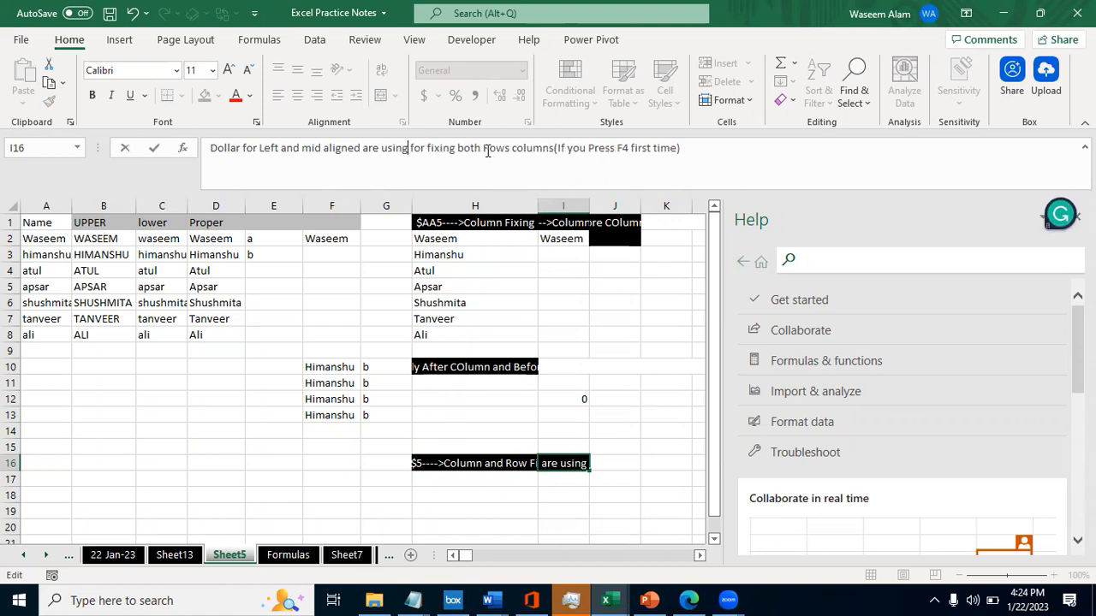
{"action": "key", "text": "Escape"}
- Enter the column-and-row-fixed formula =$D$2 in cell G16
{"action": "key", "text": "Left"}
{"action": "key", "text": "Left"}
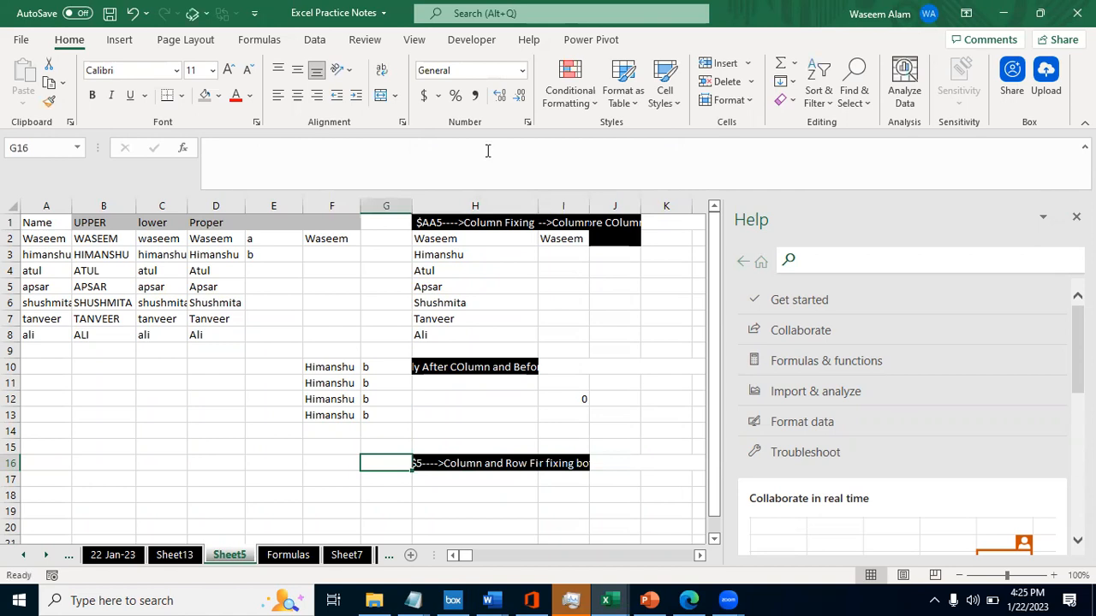
{"action": "type", "text": "="}
{"action": "key", "text": "Left"}
{"action": "key", "text": "Left"}
{"action": "key", "text": "Up"}
{"action": "key", "text": "Up"}
{"action": "key", "text": "Left"}
{"action": "key", "text": "Up"}
{"action": "key", "text": "Up"}
{"action": "key", "text": "Up"}
{"action": "key", "text": "Up"}
{"action": "key", "text": "Up"}
{"action": "key", "text": "Up"}
{"action": "key", "text": "Up"}
{"action": "key", "text": "Up"}
{"action": "key", "text": "Up"}
{"action": "key", "text": "Up"}
{"action": "key", "text": "Up"}
{"action": "key", "text": "Up"}
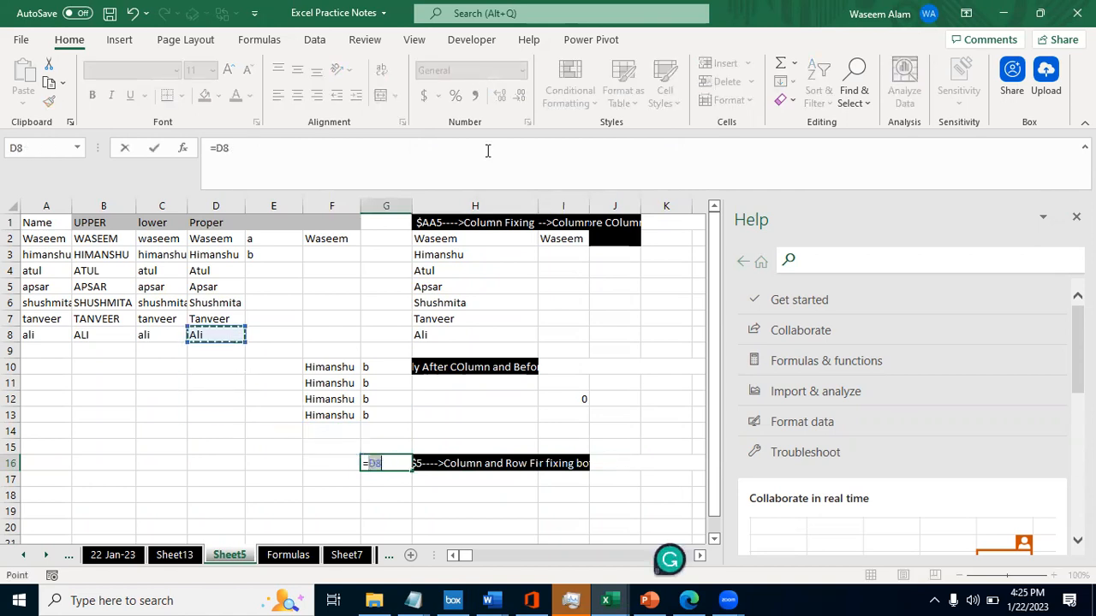
{"action": "left_click", "coordinate": [220, 149]}
{"action": "type", "text": "$D2"}
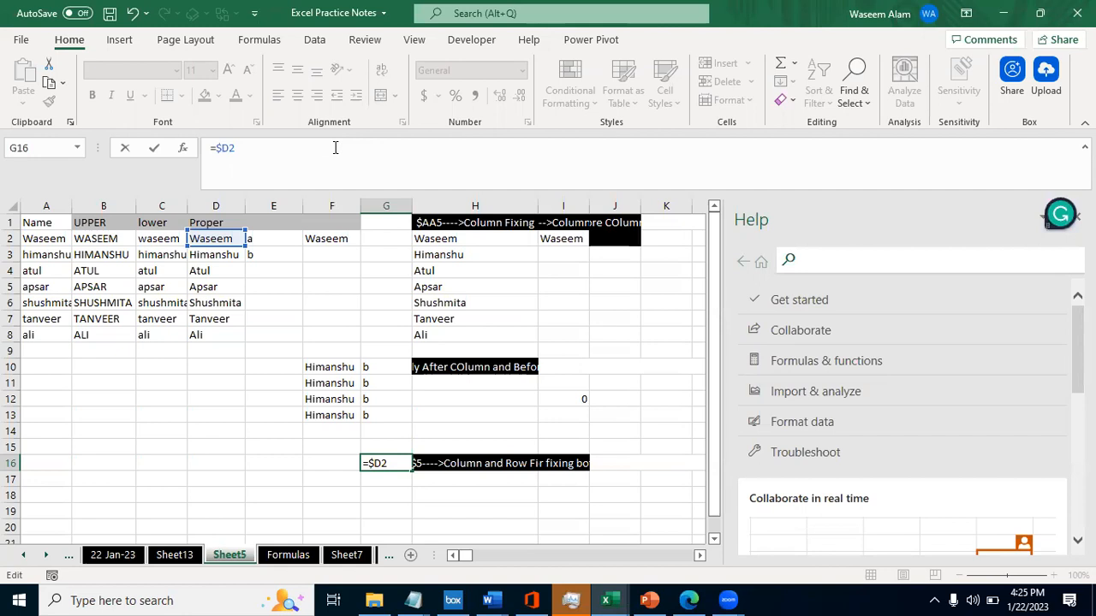
{"action": "type", "text": "$"}
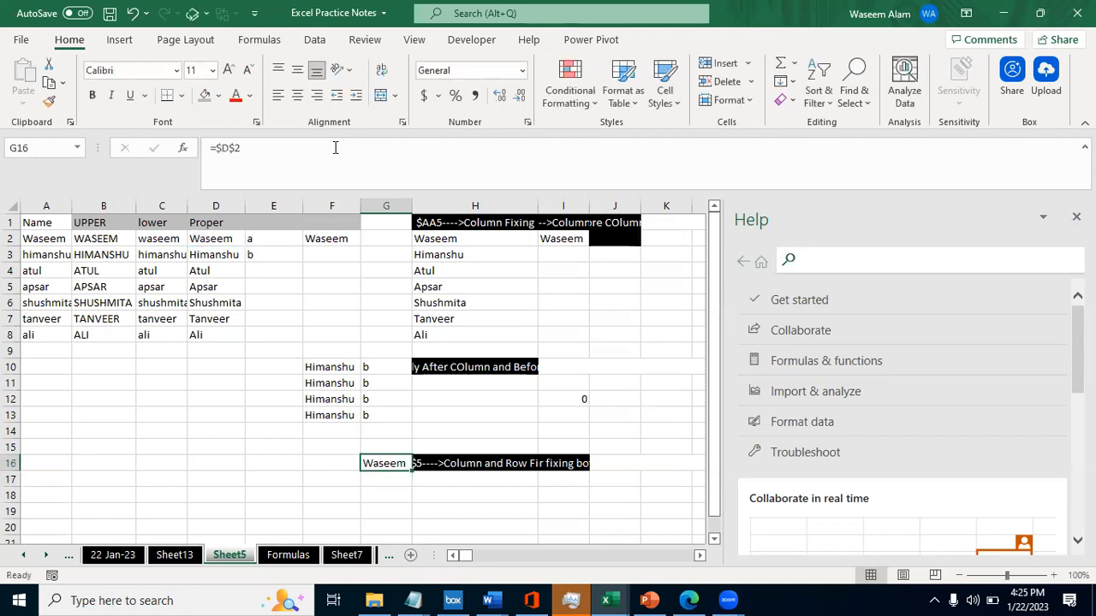
- Copy the =$D$2 formula from G16 and paste it into G25
{"action": "key", "text": "ctrl+c"}
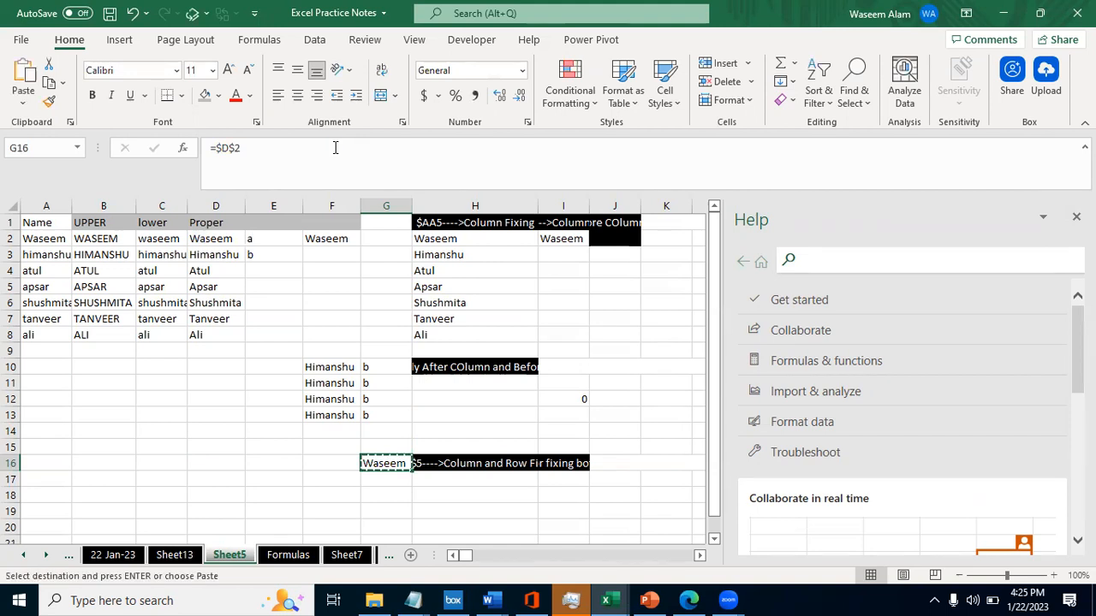
{"action": "key", "text": "Down"}
{"action": "key", "text": "Down"}
{"action": "key", "text": "Down"}
{"action": "key", "text": "Down"}
{"action": "key", "text": "Down"}
{"action": "key", "text": "Down"}
{"action": "key", "text": "Down"}
{"action": "key", "text": "Down"}
{"action": "key", "text": "Down"}
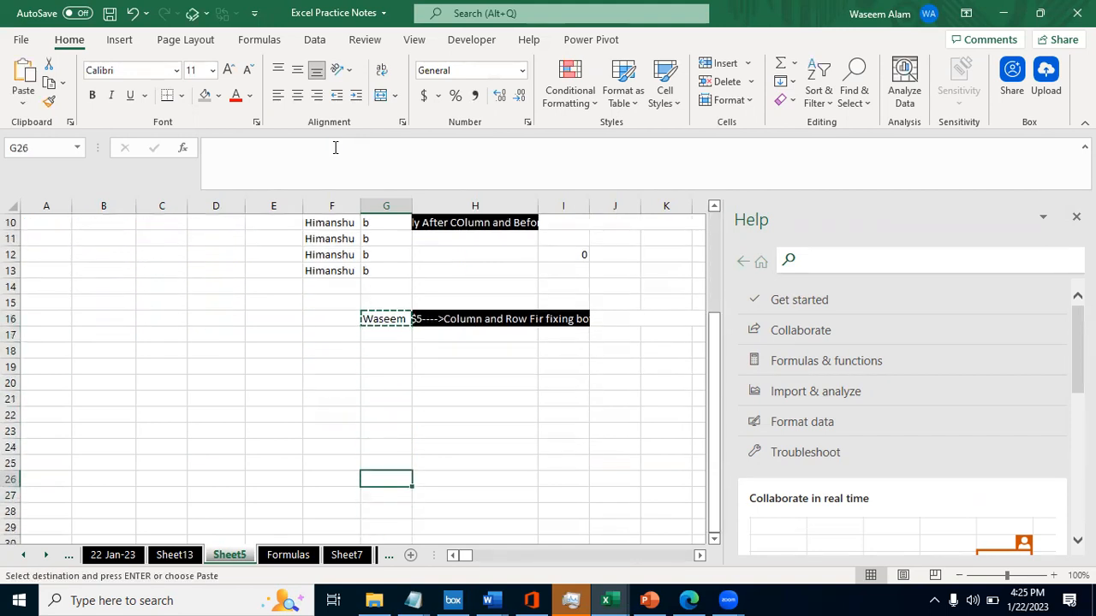
{"action": "key", "text": "ctrl+v"}
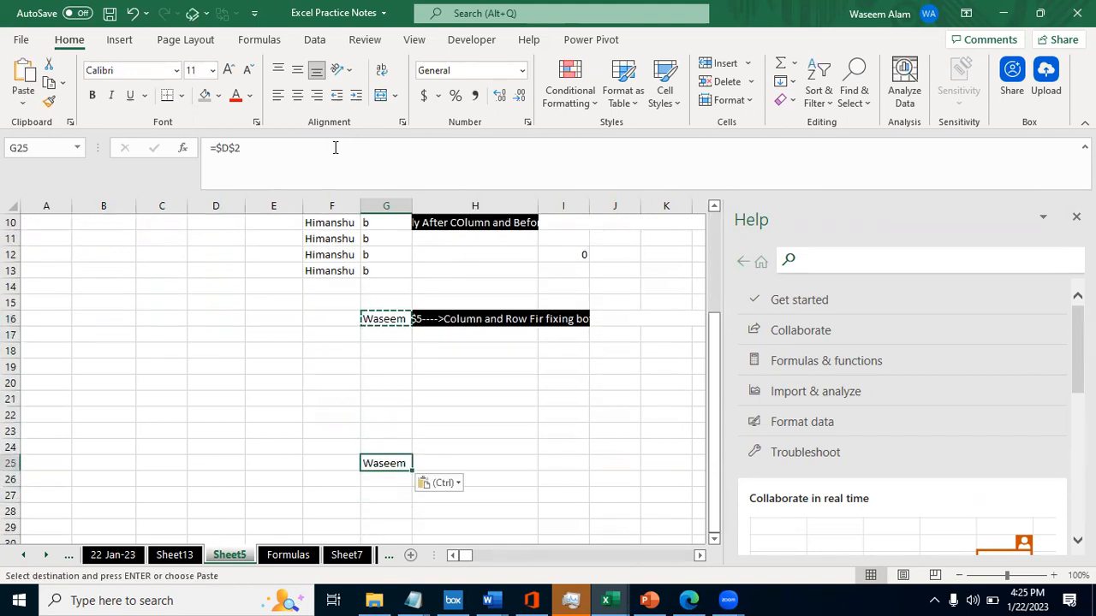
- Paste the copied =$D$2 formula into cell XFB16 near the sheet's last columns
{"action": "key", "text": "ctrl+Right"}
{"action": "key", "text": "Left"}
{"action": "key", "text": "Up"}
{"action": "key", "text": "Left"}
{"action": "key", "text": "Up"}
{"action": "key", "text": "Up"}
{"action": "key", "text": "Up"}
{"action": "key", "text": "Up"}
{"action": "key", "text": "Up"}
{"action": "key", "text": "Up"}
{"action": "key", "text": "Up"}
{"action": "key", "text": "Up"}
{"action": "key", "text": "ctrl+v"}
- Paste the copied =$D$2 formula into cell XEU18
{"action": "key", "text": "Left"}
{"action": "key", "text": "Left"}
- Paste the copied =$D$2 formula into cell XEY27
{"action": "key", "text": "Left"}
{"action": "key", "text": "Left"}
{"action": "key", "text": "Left"}
{"action": "key", "text": "Left"}
{"action": "key", "text": "Left"}
{"action": "key", "text": "Down"}
{"action": "key", "text": "Down"}
{"action": "key", "text": "ctrl+v"}
{"action": "key", "text": "Left"}
{"action": "key", "text": "Left"}
{"action": "key", "text": "Down"}
{"action": "key", "text": "Down"}
{"action": "key", "text": "Right"}
{"action": "key", "text": "Down"}
{"action": "key", "text": "Down"}
{"action": "key", "text": "Right"}
{"action": "key", "text": "Right"}
{"action": "key", "text": "Right"}
{"action": "key", "text": "Down"}
{"action": "key", "text": "Down"}
{"action": "key", "text": "Right"}
{"action": "key", "text": "Right"}
{"action": "key", "text": "Down"}
{"action": "key", "text": "Down"}
{"action": "key", "text": "Down"}
{"action": "key", "text": "ctrl+v"}
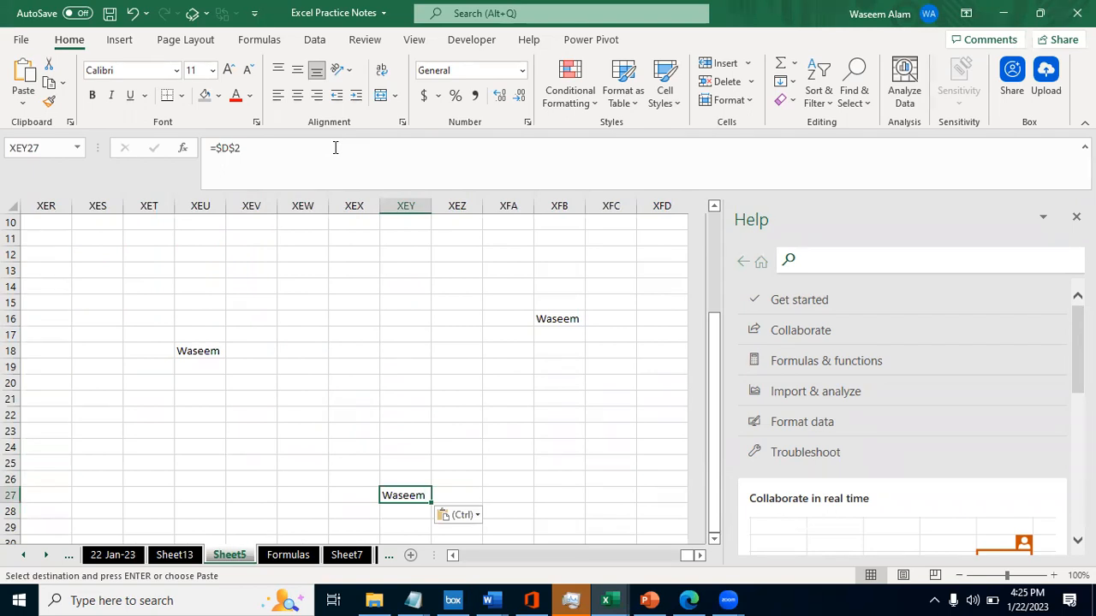
- Go back to cell G16 and examine which source cell its =$D$2 formula refers to
{"action": "key", "text": "ctrl+Left"}
{"action": "key", "text": "Right"}
{"action": "key", "text": "Right"}
{"action": "key", "text": "Right"}
{"action": "key", "text": "ctrl+Up"}
{"action": "key", "text": "ctrl+Up"}
{"action": "key", "text": "Left"}
{"action": "key", "text": "Down"}
{"action": "key", "text": "Down"}
{"action": "key", "text": "Down"}
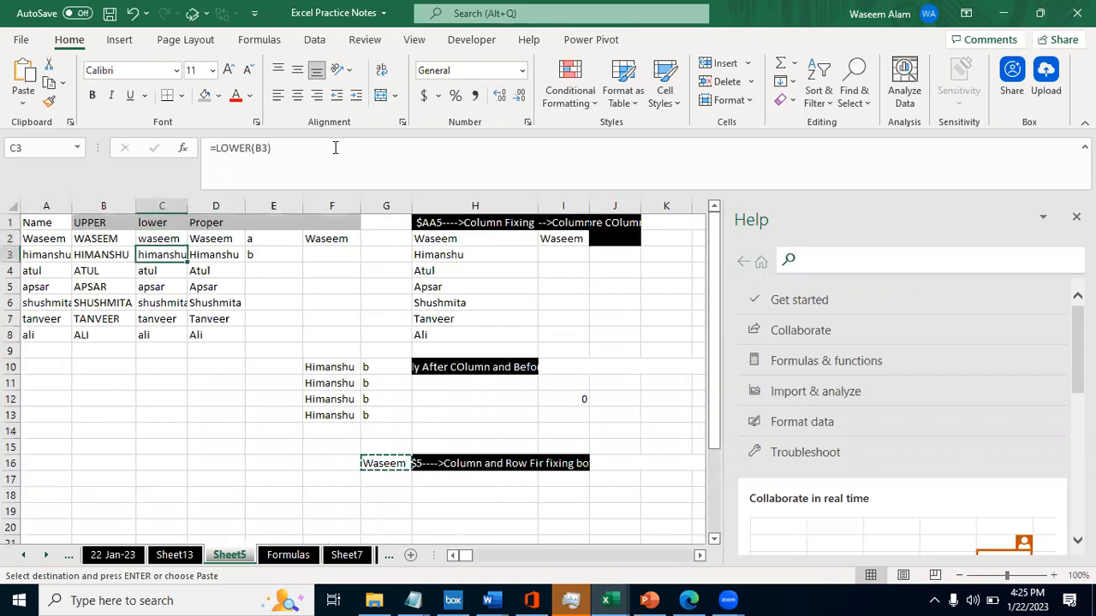
{"action": "key", "text": "Right"}
{"action": "key", "text": "Right"}
{"action": "key", "text": "Right"}
{"action": "key", "text": "Down"}
{"action": "key", "text": "Down"}
{"action": "key", "text": "Down"}
{"action": "key", "text": "Down"}
{"action": "key", "text": "Down"}
{"action": "key", "text": "Down"}
{"action": "key", "text": "Down"}
{"action": "key", "text": "Down"}
{"action": "key", "text": "Down"}
{"action": "key", "text": "Down"}
{"action": "key", "text": "Right"}
{"action": "key", "text": "Down"}
{"action": "key", "text": "Down"}
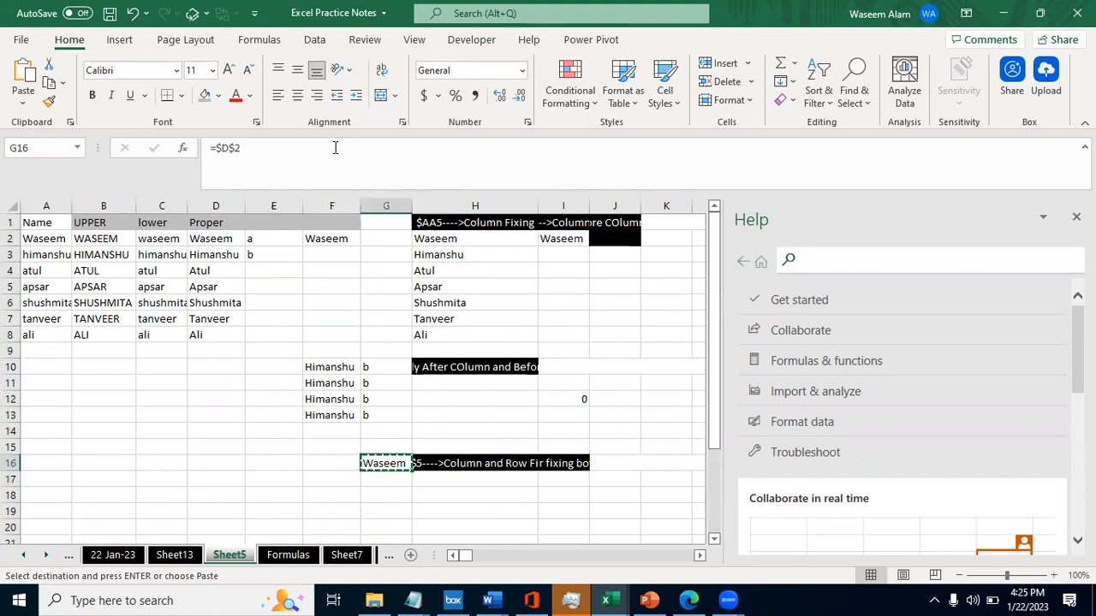
{"action": "key", "text": "F2"}
{"action": "key", "text": "Escape"}
{"action": "key", "text": "F2"}
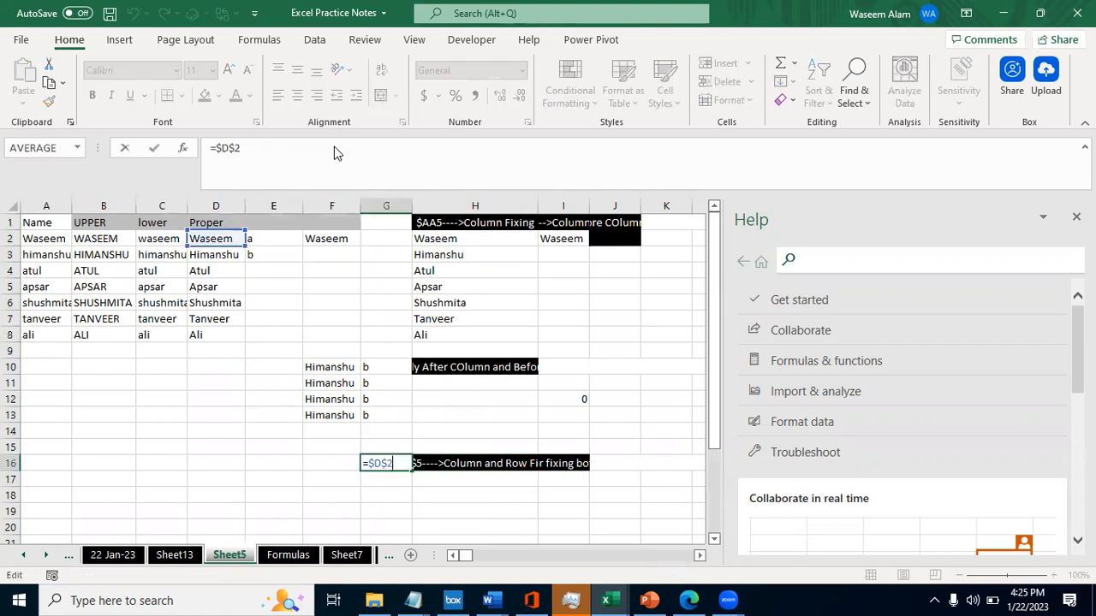
{"action": "key", "text": "Tab"}
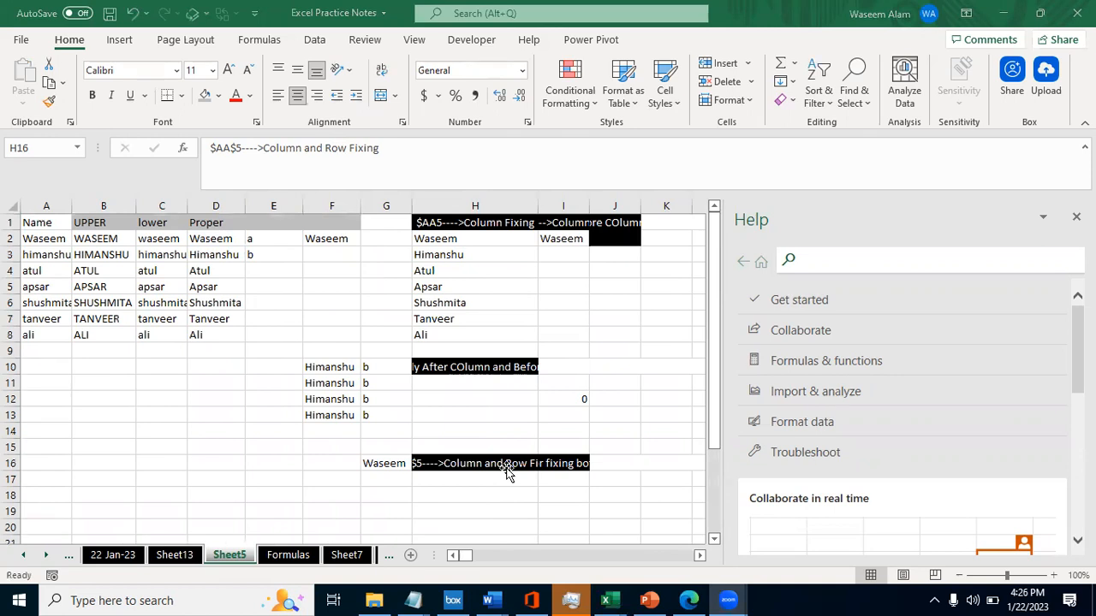
- Compare the formula in G16 with the heading in H16 and the explanation in I16
{"action": "left_click", "coordinate": [373, 462]}
{"action": "key", "text": "Right"}
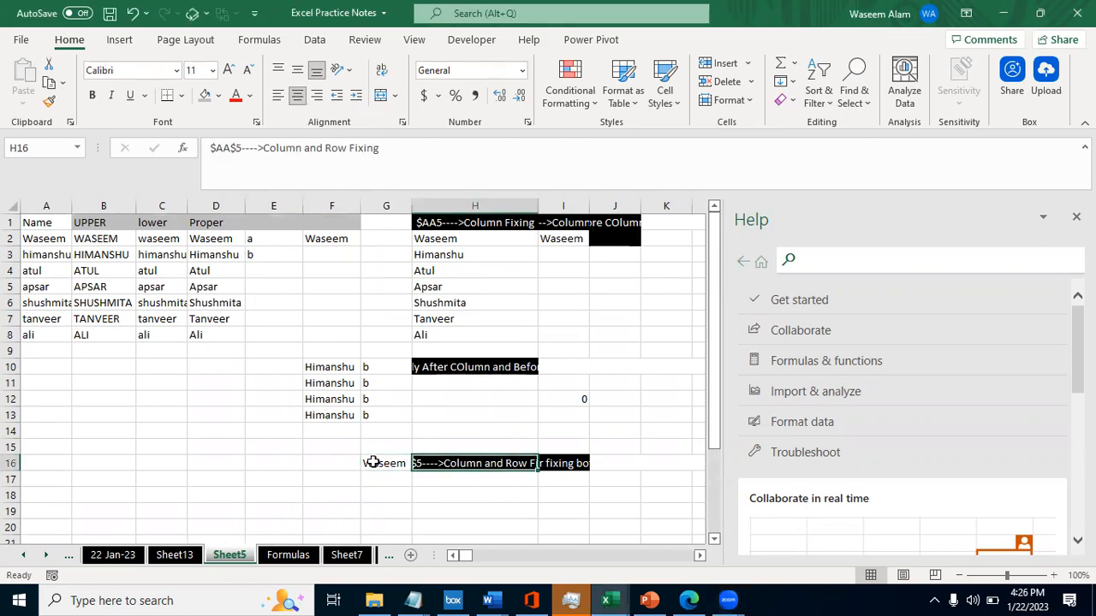
{"action": "key", "text": "Left"}
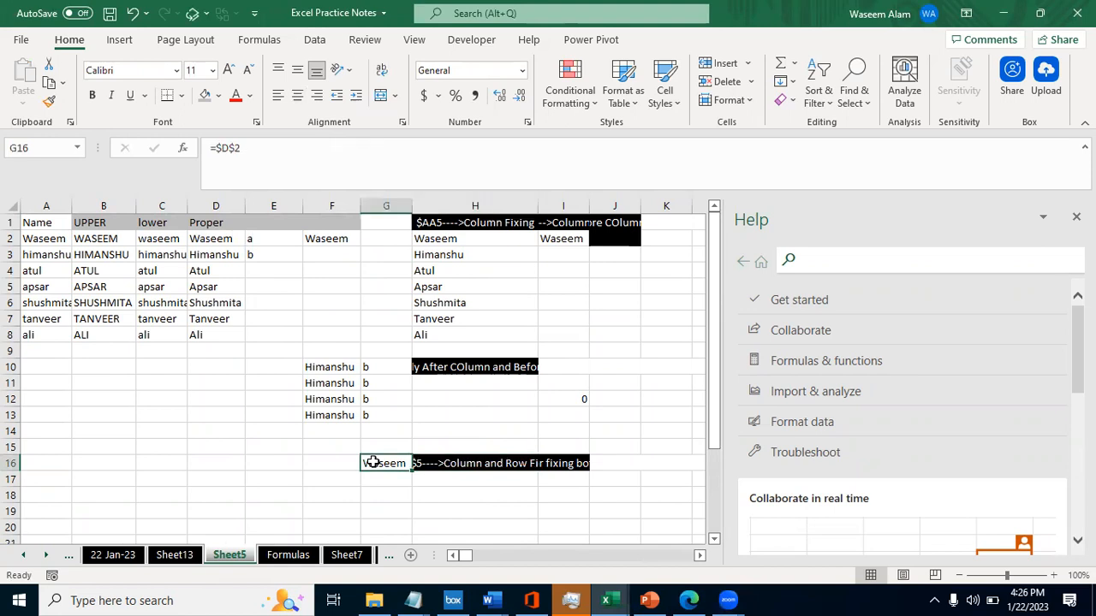
{"action": "key", "text": "Right"}
{"action": "key", "text": "Right"}
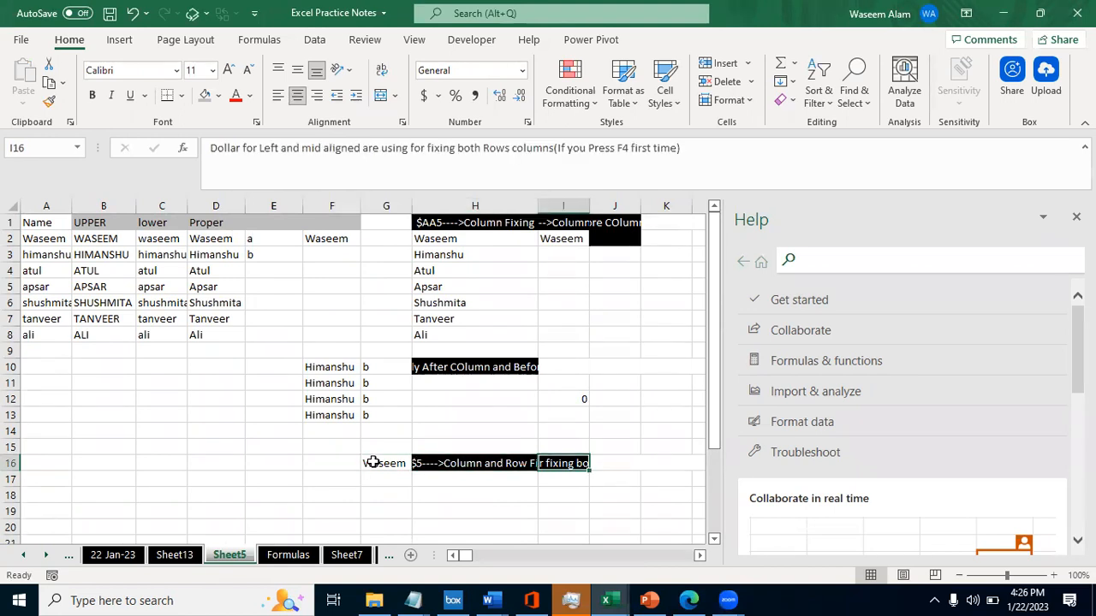
{"action": "key", "text": "Left"}
{"action": "key", "text": "Left"}
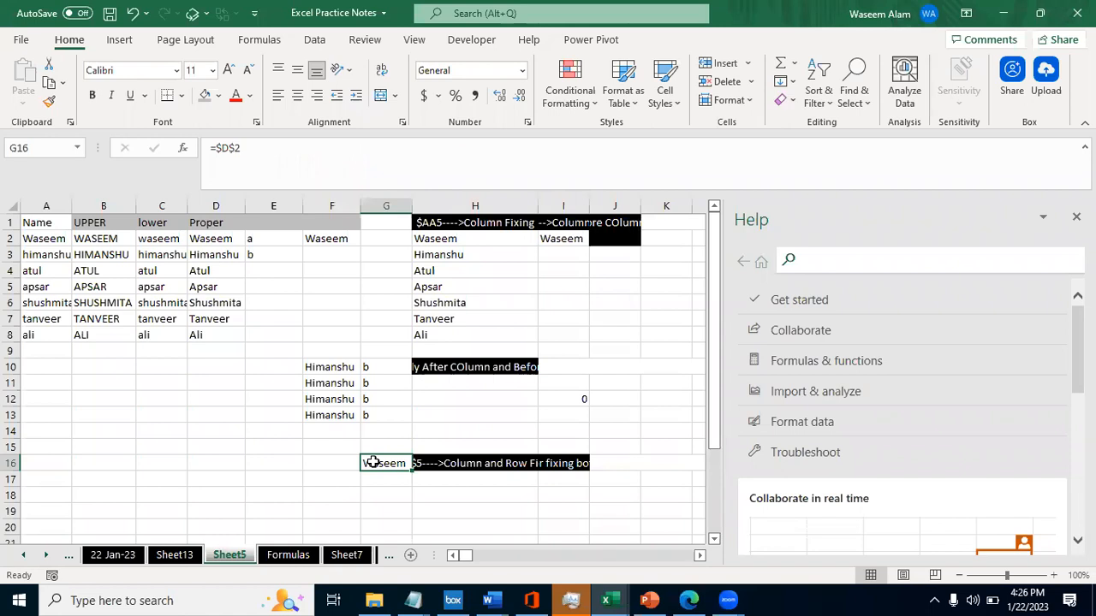
{"action": "key", "text": "Left"}
{"action": "key", "text": "Right"}
{"action": "key", "text": "ctrl+c"}
{"action": "key", "text": "Left"}
{"action": "key", "text": "Left"}
{"action": "key", "text": "Right"}
{"action": "key", "text": "Right"}
{"action": "key", "text": "Left"}
{"action": "key", "text": "Left"}
{"action": "key", "text": "Right"}
{"action": "key", "text": "Right"}
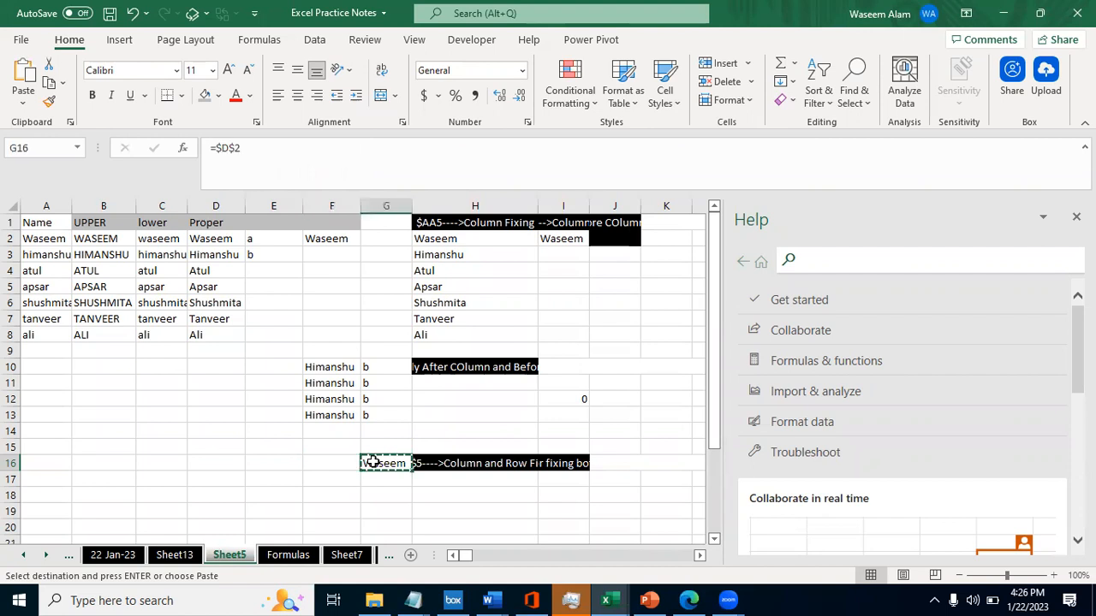
{"action": "key", "text": "Escape"}
{"action": "key", "text": "F2"}
{"action": "key", "text": "Escape"}
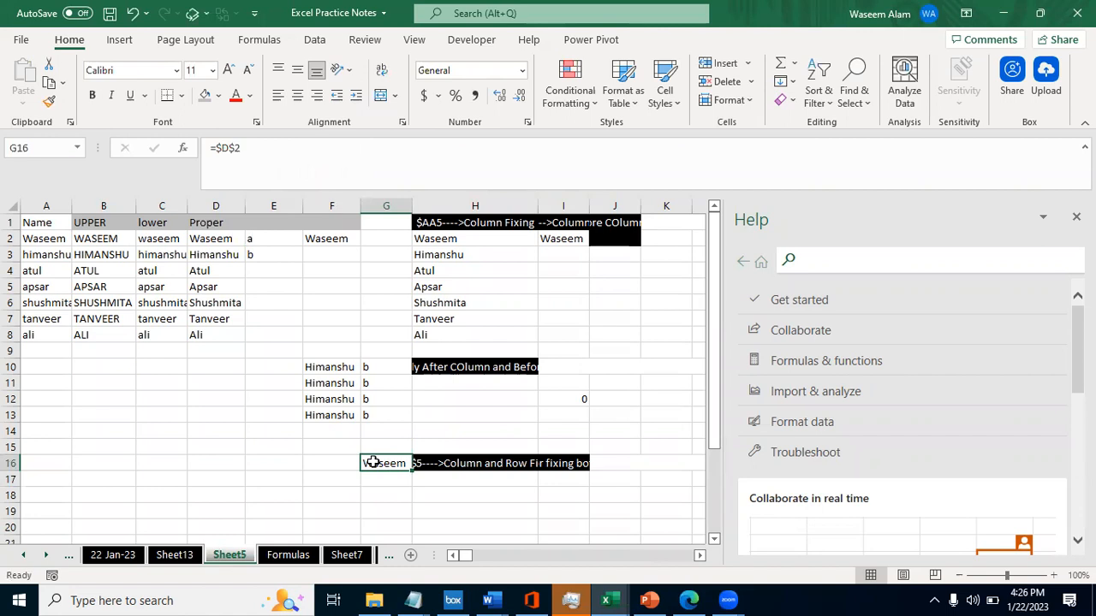
- Replace the formula in G16 with the relative reference =D2
{"action": "type", "text": "="}
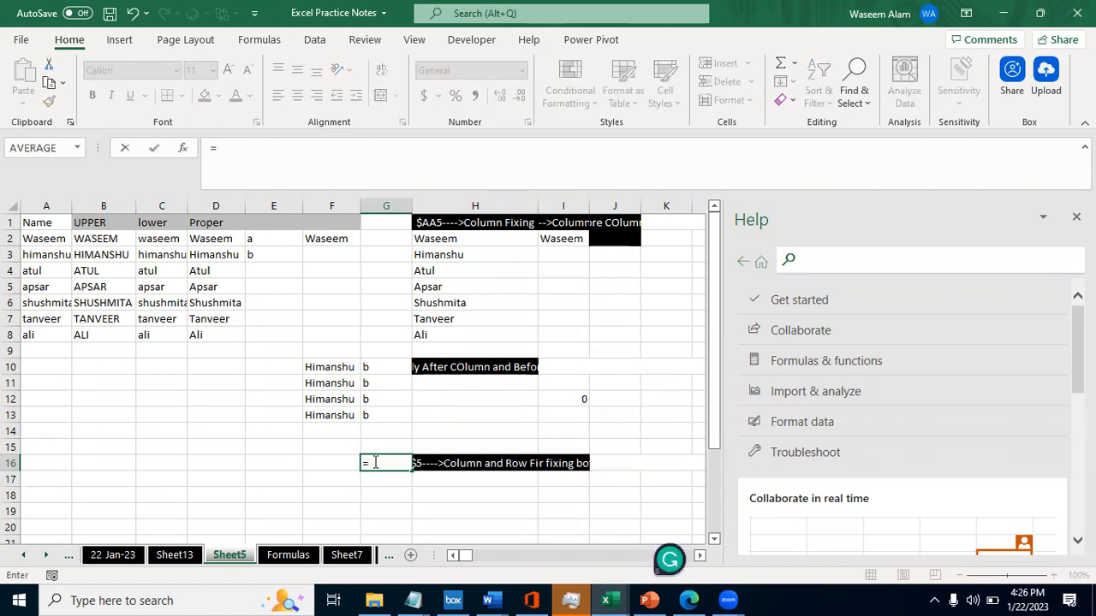
{"action": "key", "text": "Up"}
{"action": "key", "text": "Up"}
{"action": "key", "text": "Left"}
{"action": "key", "text": "Left"}
{"action": "key", "text": "Left"}
{"action": "key", "text": "Up"}
{"action": "key", "text": "Up"}
{"action": "key", "text": "Up"}
{"action": "key", "text": "Up"}
{"action": "key", "text": "Up"}
{"action": "key", "text": "Up"}
{"action": "key", "text": "Up"}
{"action": "key", "text": "Up"}
{"action": "key", "text": "Up"}
{"action": "key", "text": "Up"}
{"action": "key", "text": "Up"}
{"action": "key", "text": "Up"}
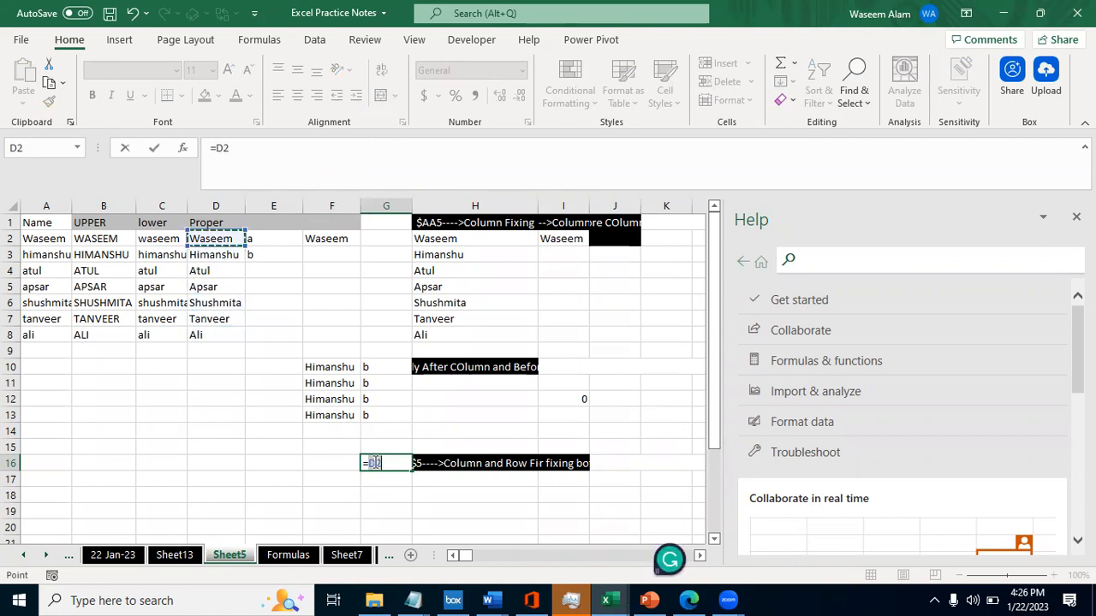
{"action": "key", "text": "Return"}
{"action": "left_click", "coordinate": [373, 462]}
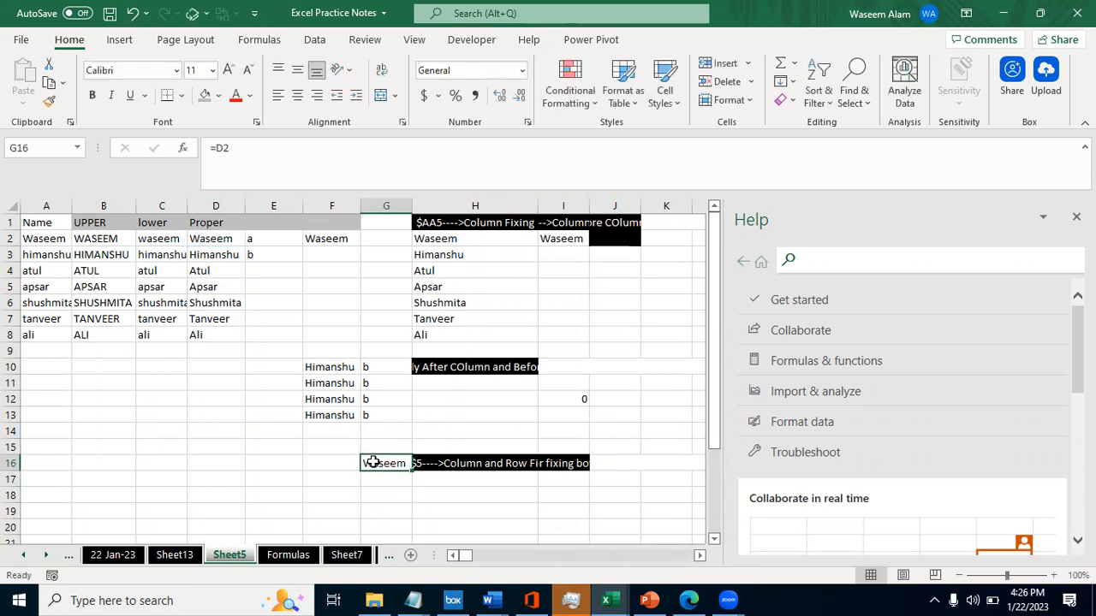
- Fix both column and row in G16 by adding dollar signs, making the formula =$D$2
{"action": "left_click", "coordinate": [223, 148]}
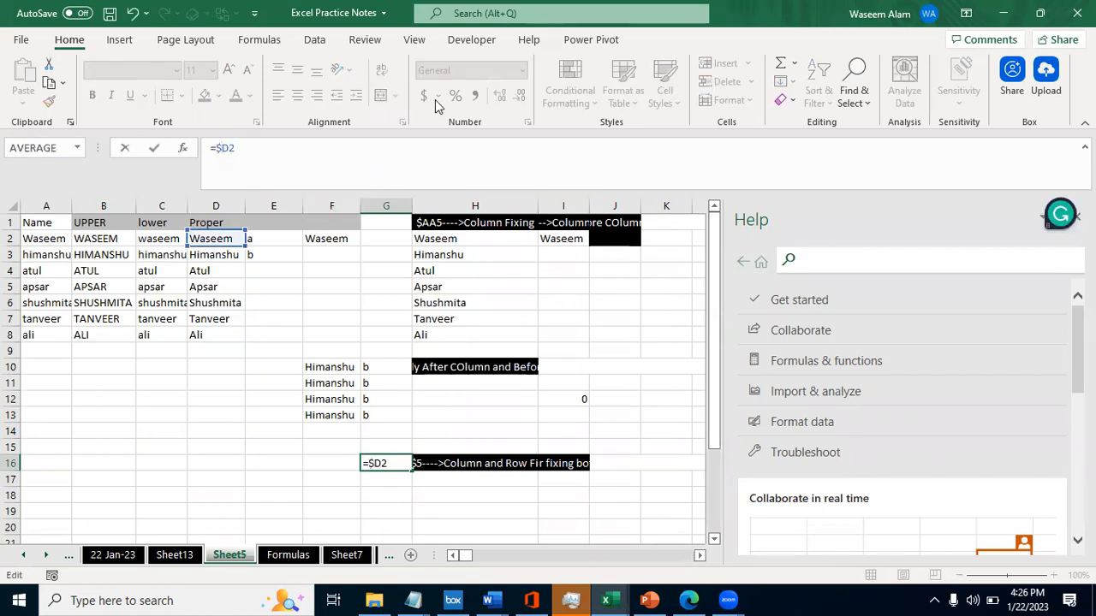
{"action": "left_click", "coordinate": [218, 148]}
{"action": "type", "text": "$"}
{"action": "left_click", "coordinate": [228, 151]}
{"action": "type", "text": "$"}
{"action": "key", "text": "ctrl+Return"}
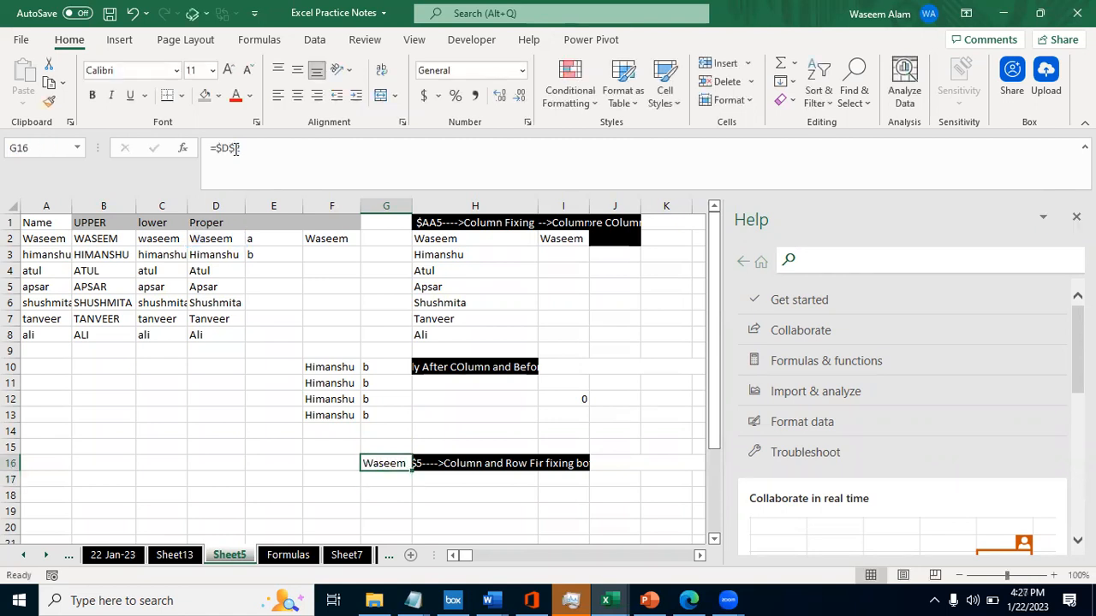
- Copy the column-and-row-fixed formula from G16 and paste it into G19
{"action": "key", "text": "ctrl+c"}
{"action": "key", "text": "Down"}
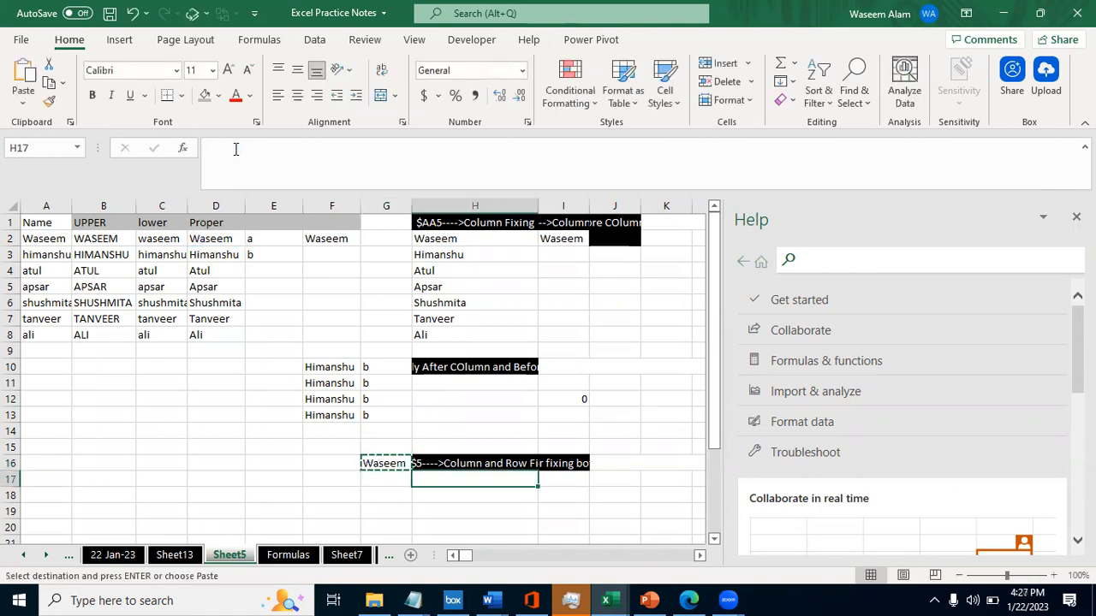
{"action": "key", "text": "Down"}
{"action": "key", "text": "Down"}
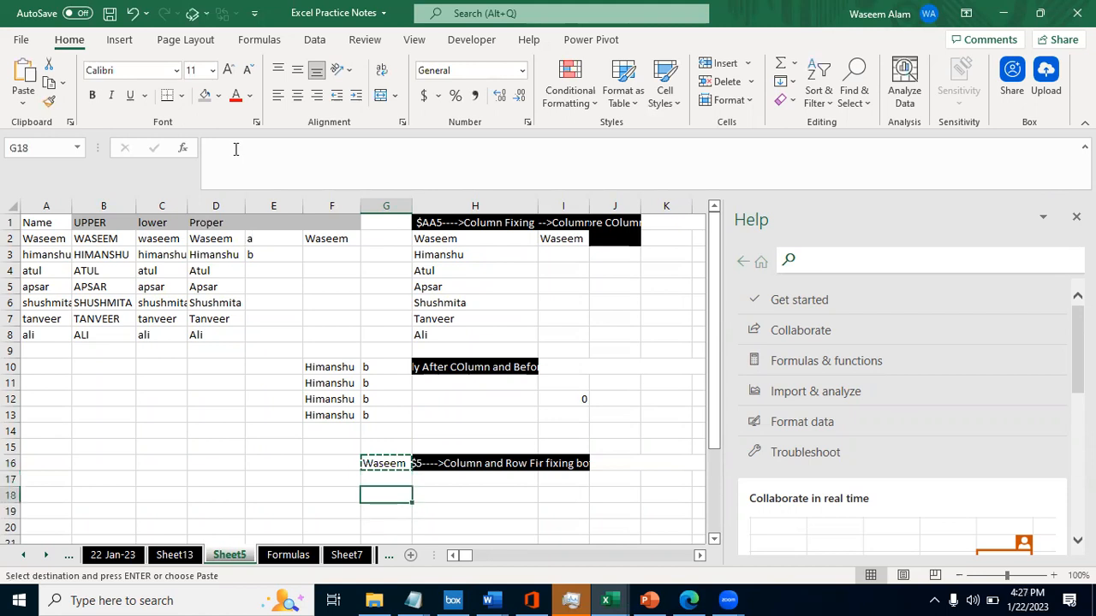
{"action": "key", "text": "ctrl+v"}
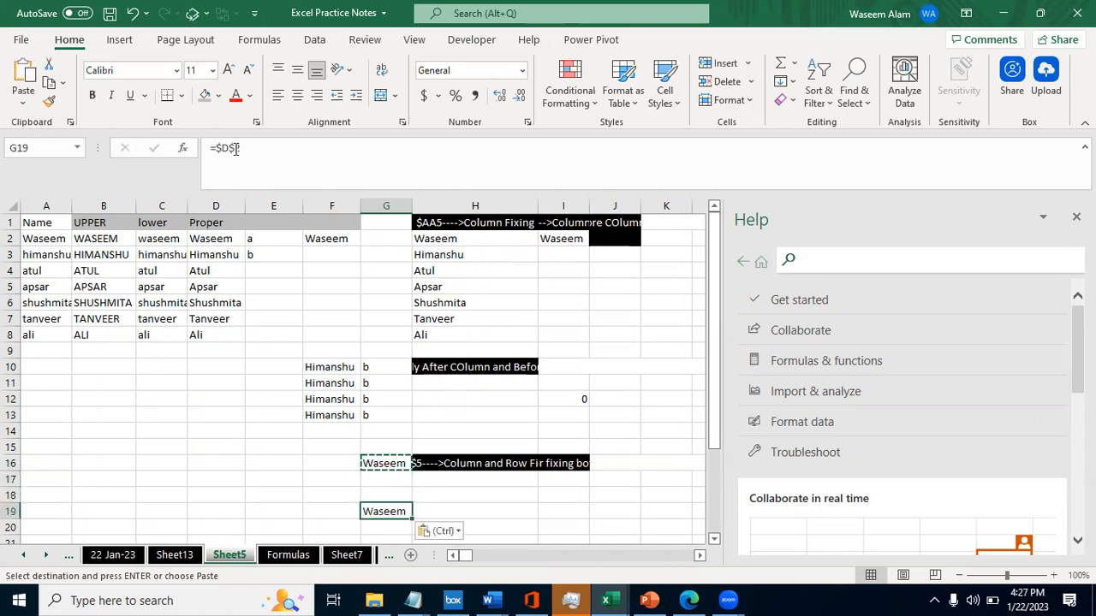
- Paste the same fixed formula into I19 and check its cell reference
{"action": "key", "text": "Right"}
{"action": "key", "text": "Right"}
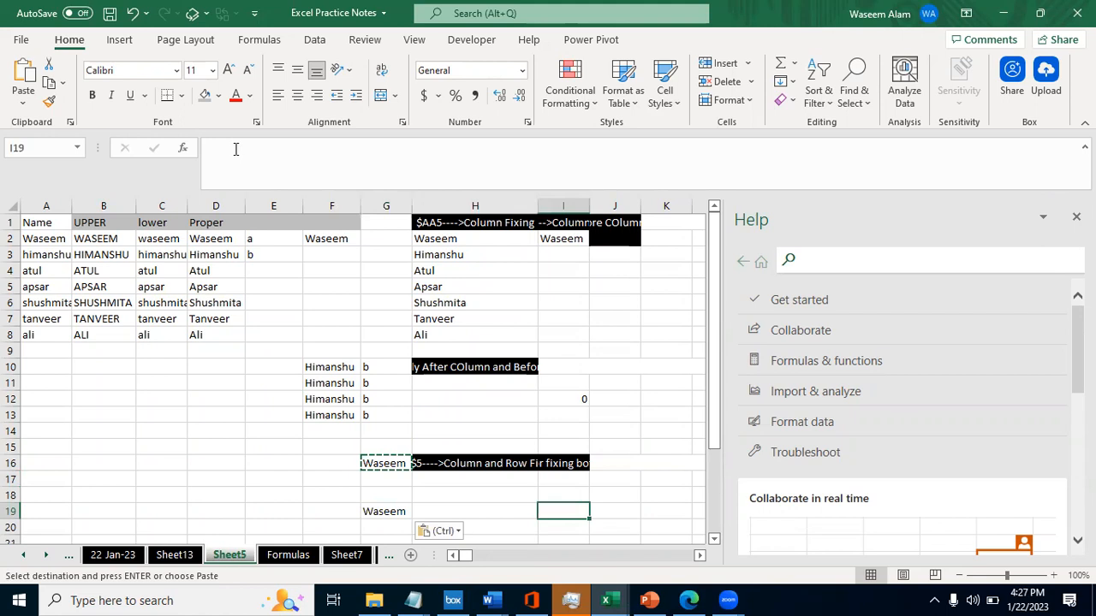
{"action": "key", "text": "ctrl+v"}
{"action": "left_click", "coordinate": [236, 149]}
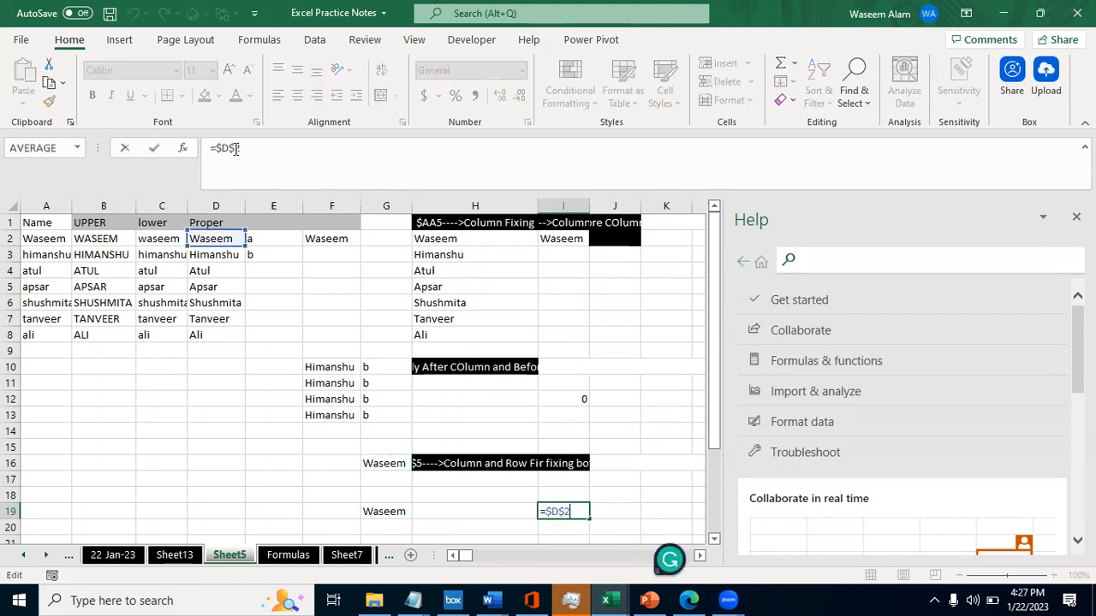
{"action": "key", "text": "Escape"}
- Inspect the source cell referenced by the formulas in G19 and G16
{"action": "key", "text": "Left"}
{"action": "key", "text": "Left"}
{"action": "left_click", "coordinate": [235, 148]}
{"action": "key", "text": "Escape"}
{"action": "key", "text": "Up"}
{"action": "key", "text": "Up"}
{"action": "key", "text": "Up"}
{"action": "left_click", "coordinate": [235, 148]}
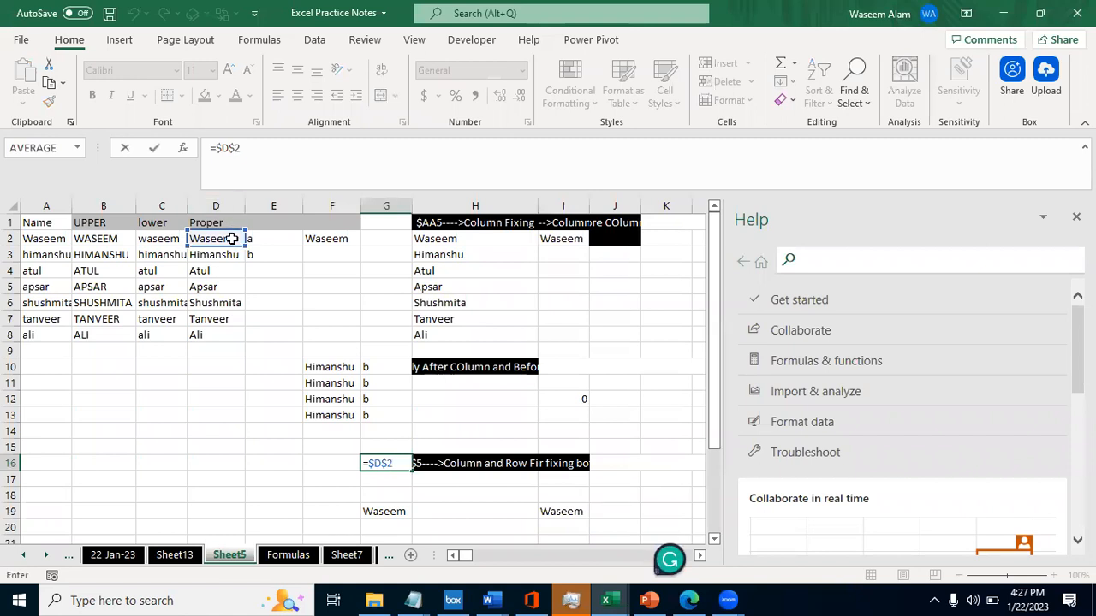
{"action": "key", "text": "Escape"}
{"action": "key", "text": "F2"}
{"action": "key", "text": "Escape"}
- Enter the relative formula =D2 in cell F16 for comparison with the fixed formula
{"action": "key", "text": "Left"}
{"action": "type", "text": "="}
{"action": "key", "text": "Left"}
{"action": "key", "text": "Left"}
{"action": "key", "text": "ctrl+Up"}
{"action": "key", "text": "ctrl+Up"}
{"action": "key", "text": "Down"}
{"action": "key", "text": "ctrl+Return"}
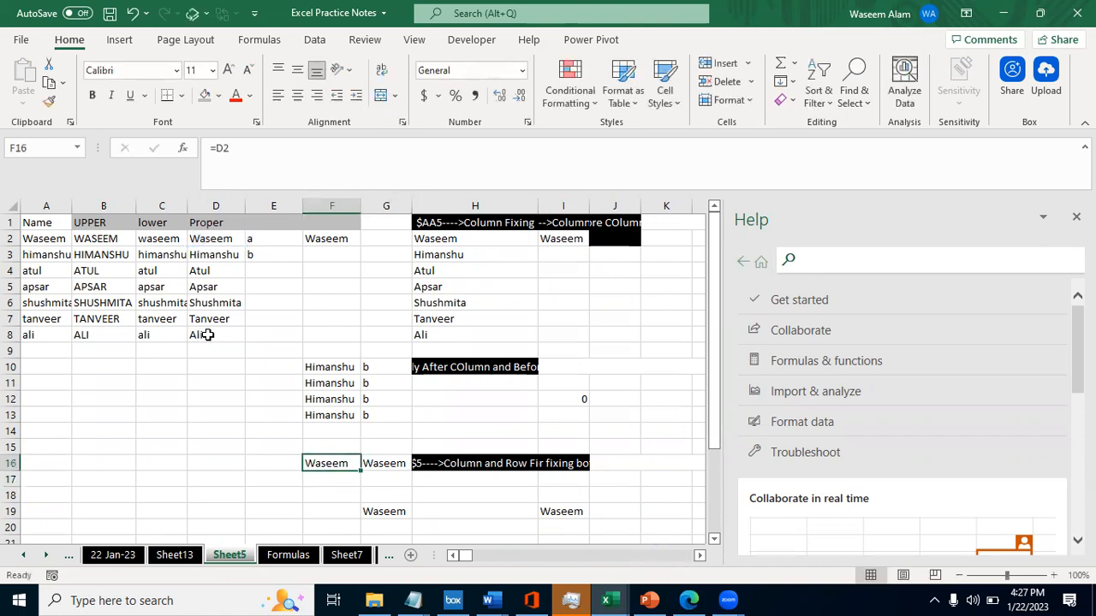
- Copy the relative formula from F16 into F19 and check which cell it refers to
{"action": "key", "text": "ctrl+c"}
{"action": "key", "text": "Down"}
{"action": "key", "text": "Down"}
{"action": "key", "text": "Down"}
{"action": "key", "text": "ctrl+v"}
{"action": "key", "text": "F2"}
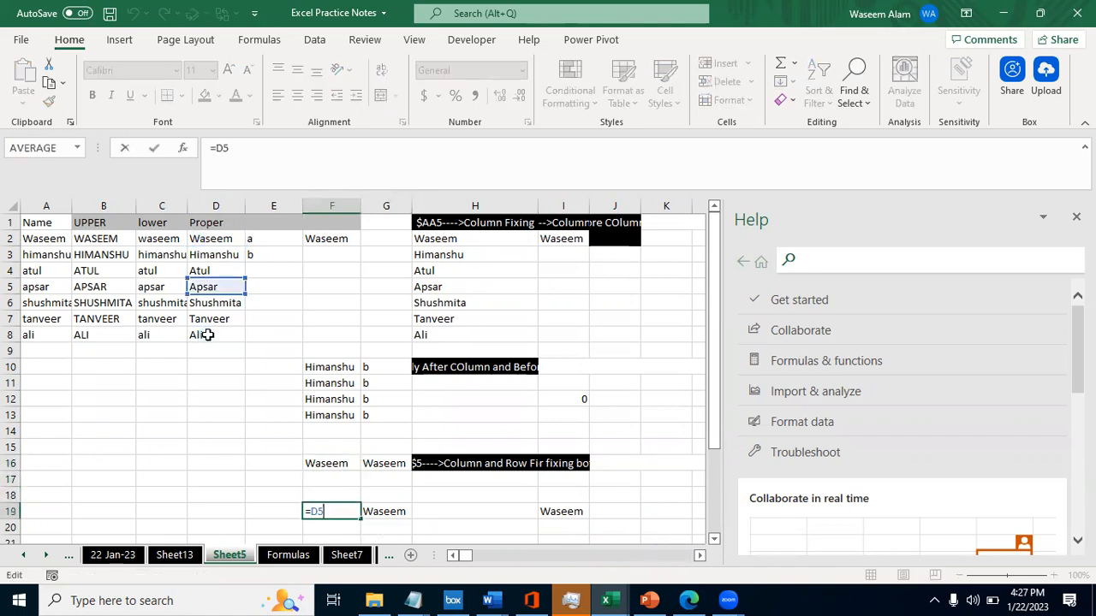
{"action": "key", "text": "Escape"}
{"action": "key", "text": "F2"}
{"action": "key", "text": "Escape"}
- Copy the relative formula from F19 into I20 and check which cell it refers to
{"action": "key", "text": "ctrl+c"}
{"action": "key", "text": "Right"}
{"action": "key", "text": "Right"}
{"action": "key", "text": "Right"}
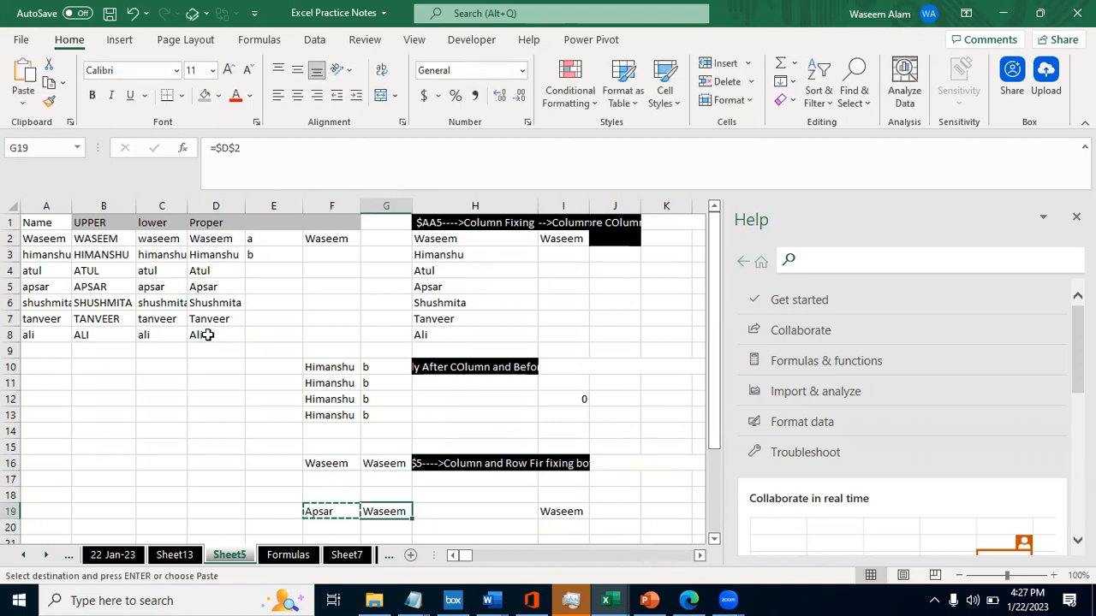
{"action": "key", "text": "Down"}
{"action": "key", "text": "ctrl+v"}
{"action": "key", "text": "F2"}
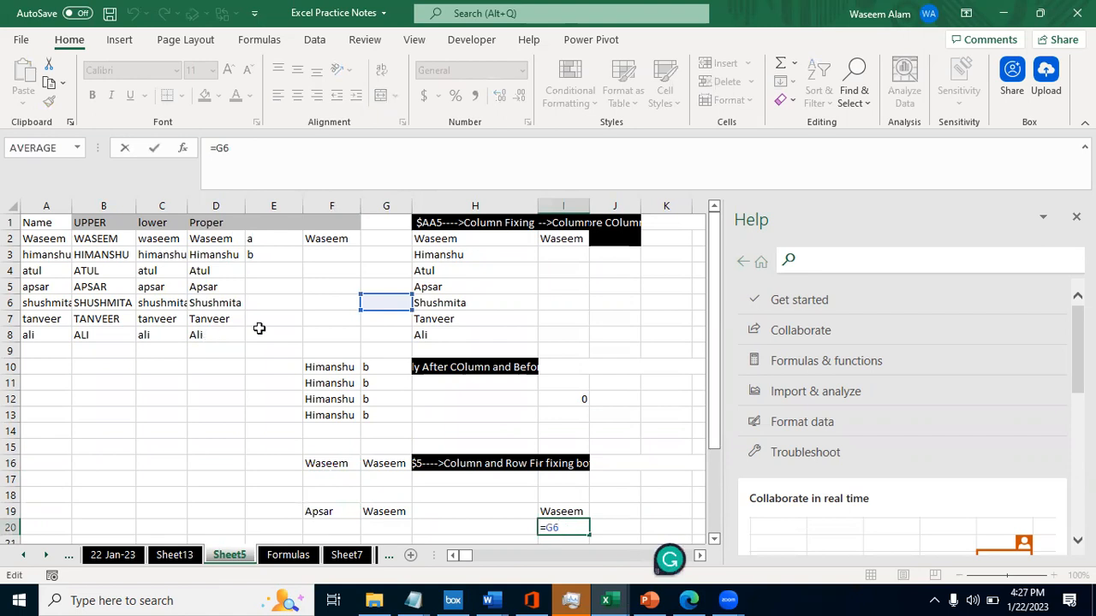
{"action": "key", "text": "Escape"}
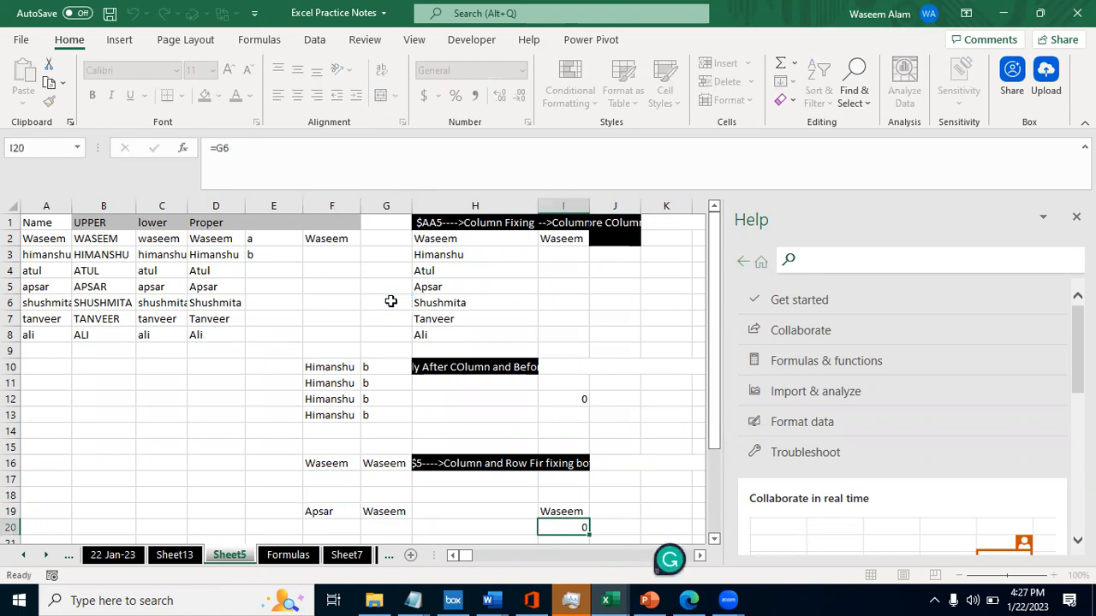
- Compare the relative formula in F19 with the fixed formula in G19 and its referenced cell
{"action": "key", "text": "Up"}
{"action": "key", "text": "Left"}
{"action": "key", "text": "Left"}
{"action": "key", "text": "Left"}
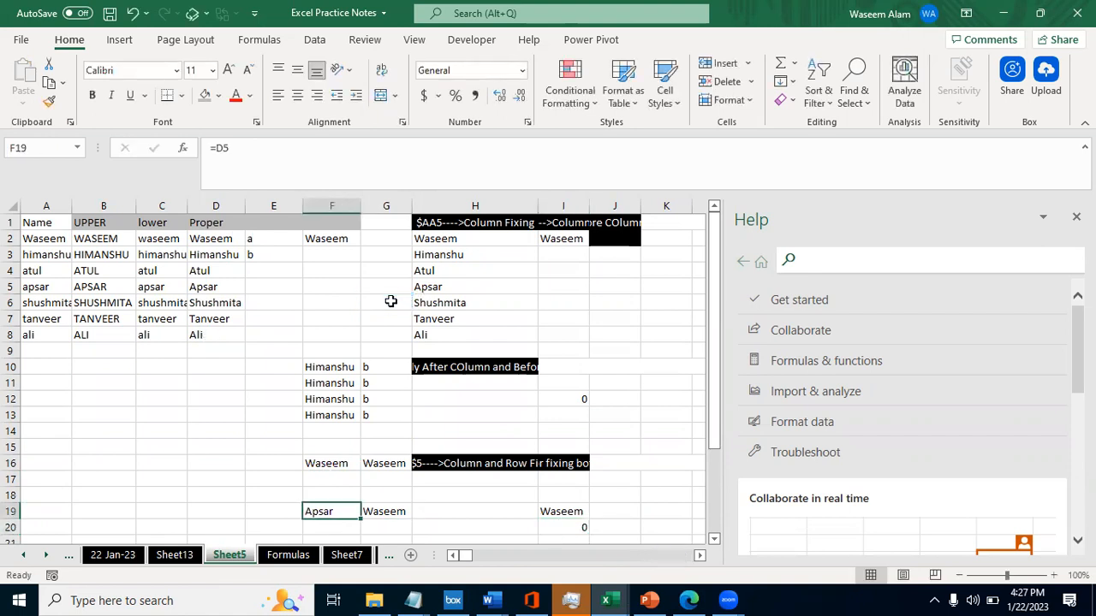
{"action": "key", "text": "Right"}
{"action": "key", "text": "Left"}
{"action": "key", "text": "Right"}
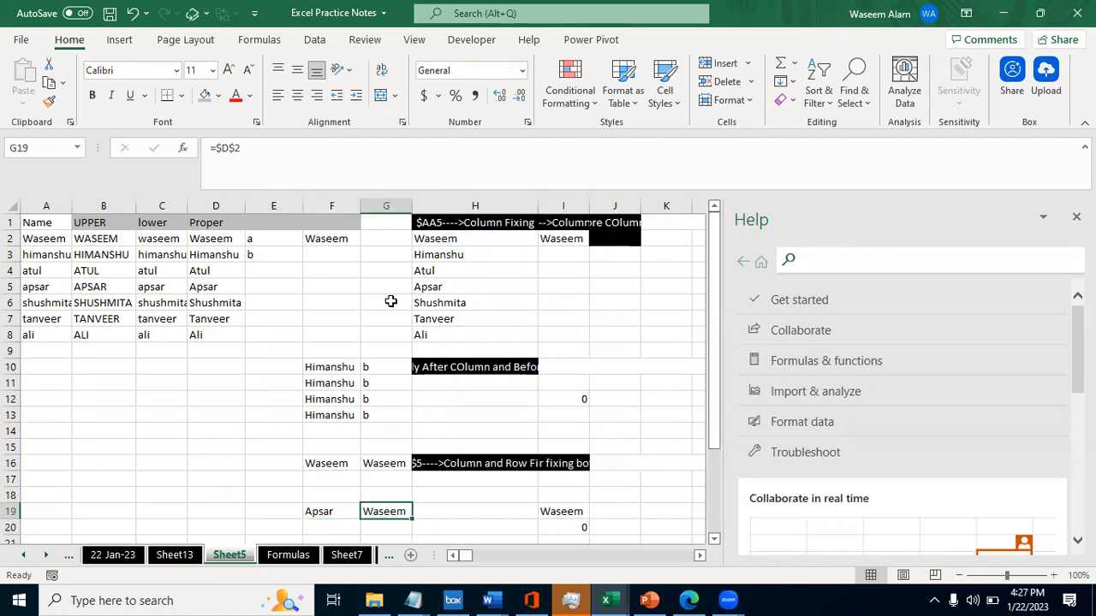
{"action": "left_click", "coordinate": [226, 151]}
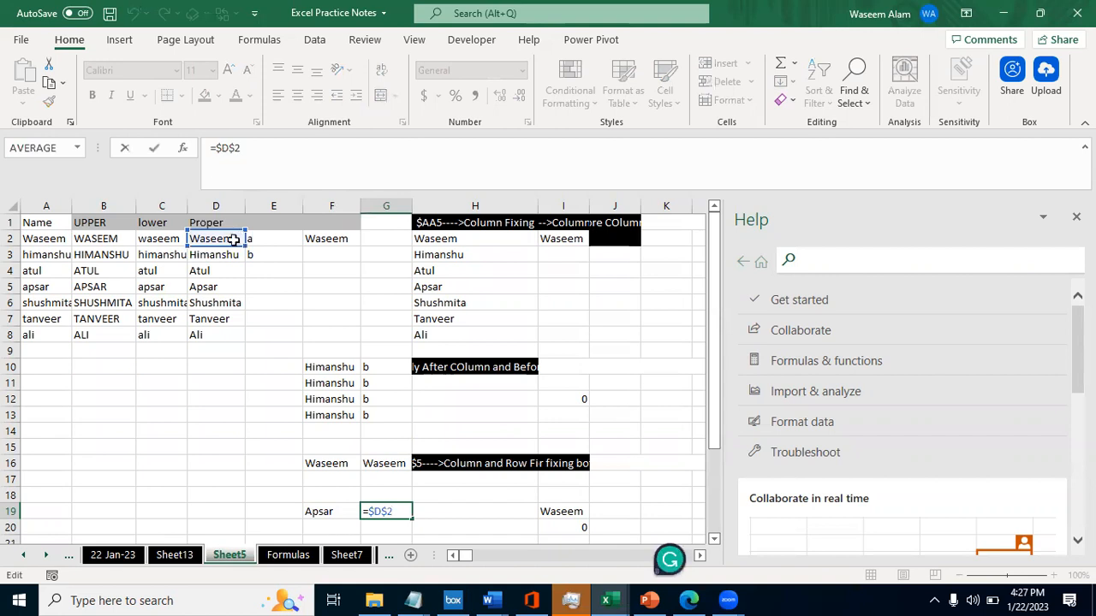
- Compare the fixed formula in G16 with its copy in G19 and check the cell both refer to
{"action": "key", "text": "Escape"}
{"action": "key", "text": "Up"}
{"action": "key", "text": "Up"}
{"action": "key", "text": "Up"}
{"action": "key", "text": "F2"}
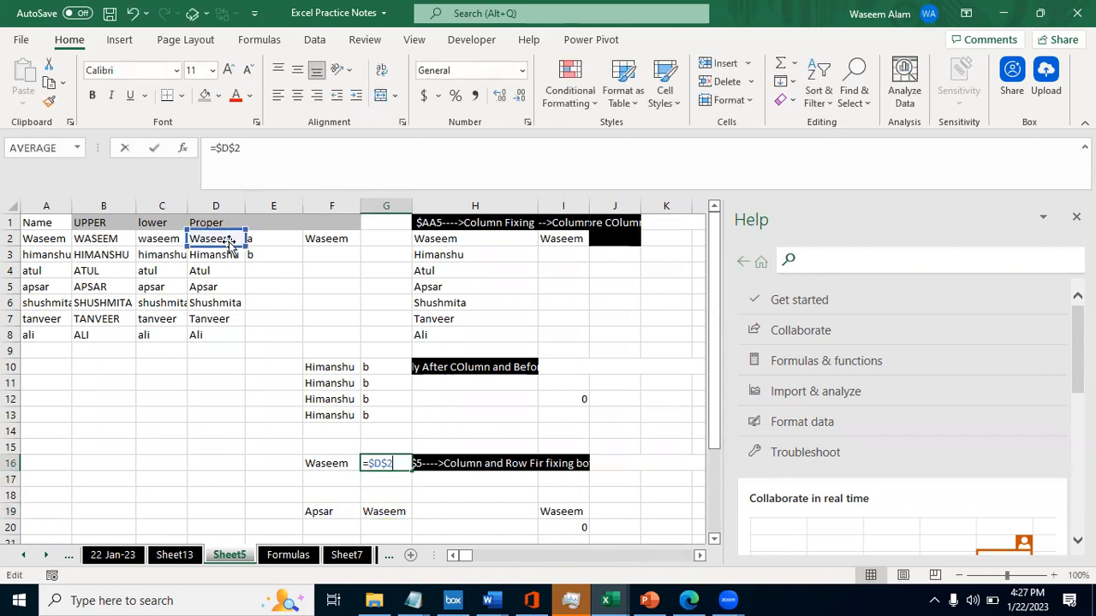
{"action": "key", "text": "Escape"}
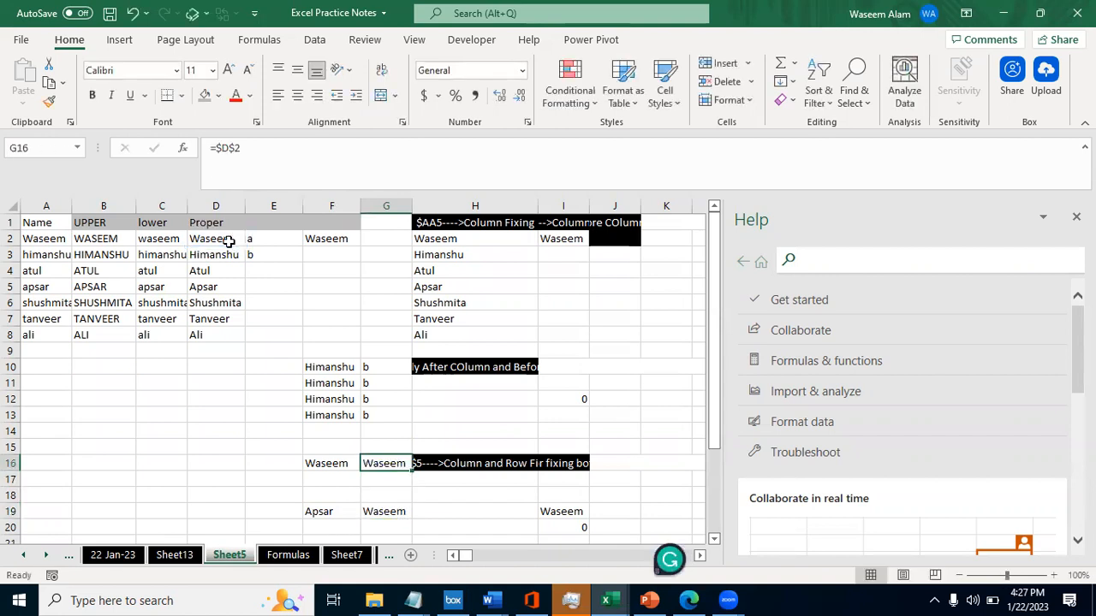
{"action": "key", "text": "Down"}
{"action": "key", "text": "Down"}
{"action": "key", "text": "Down"}
{"action": "key", "text": "F2"}
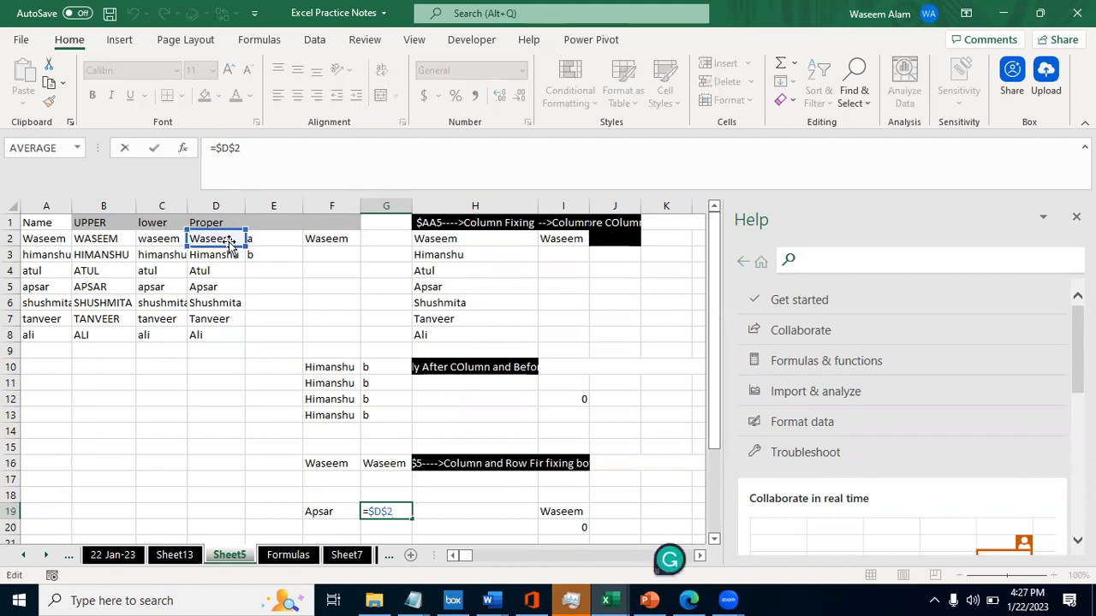
- Check which cell the copied fixed formula in I19 refers to, and compare it with G19
{"action": "key", "text": "Escape"}
{"action": "key", "text": "Right"}
{"action": "key", "text": "Right"}
{"action": "key", "text": "F2"}
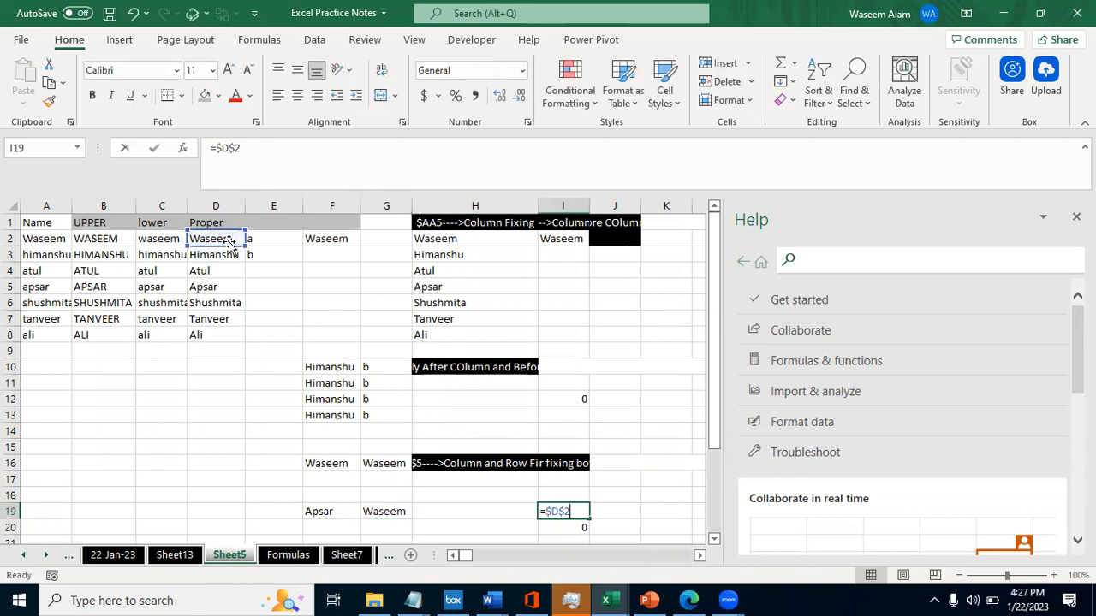
{"action": "key", "text": "Escape"}
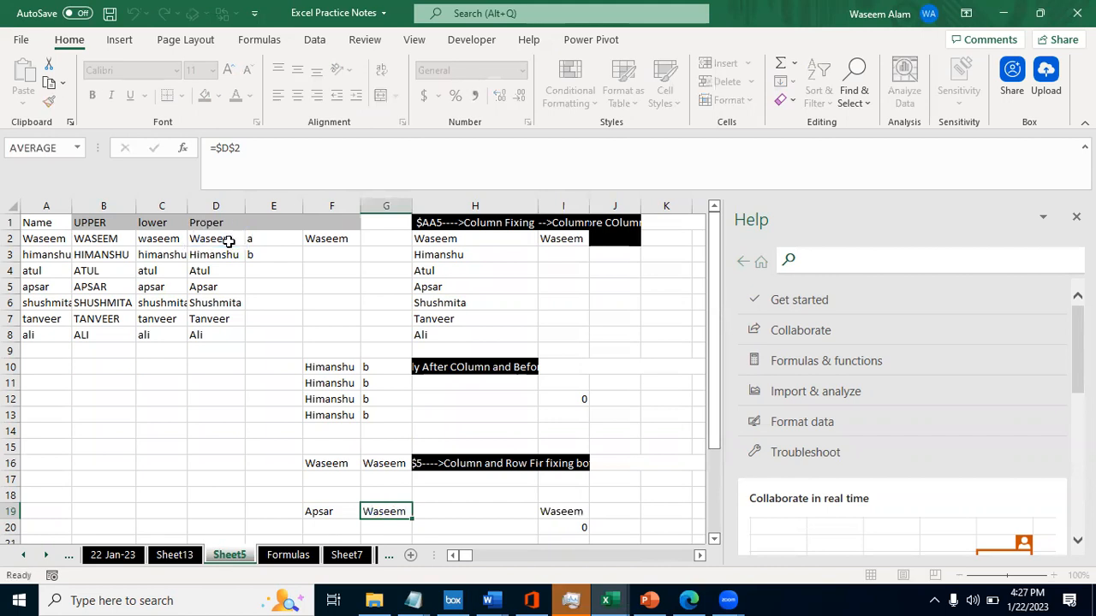
{"action": "key", "text": "F2"}
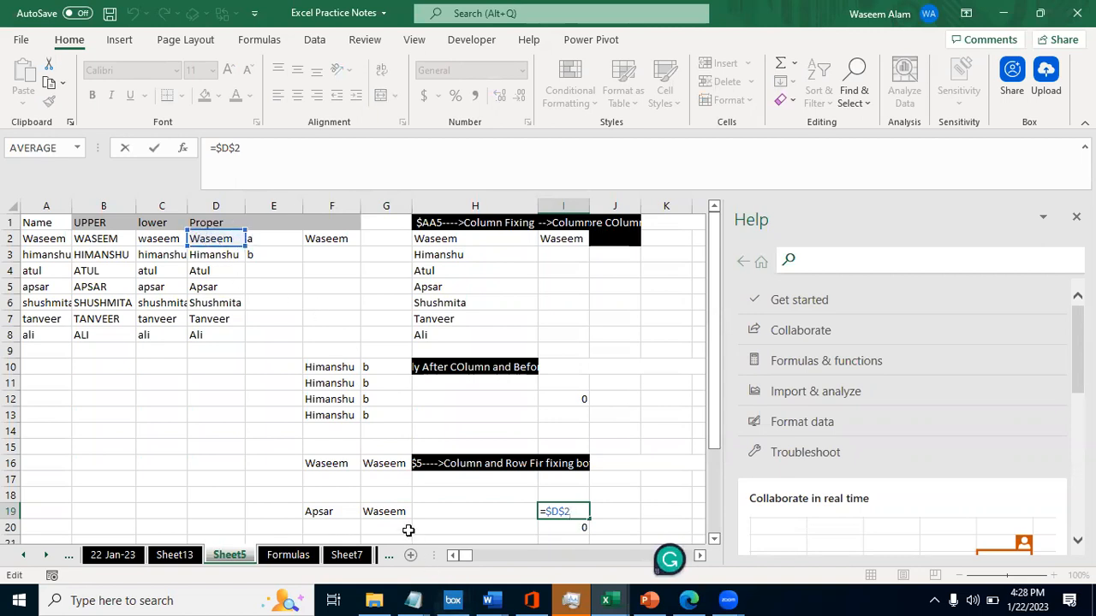
{"action": "double_click", "coordinate": [370, 508]}
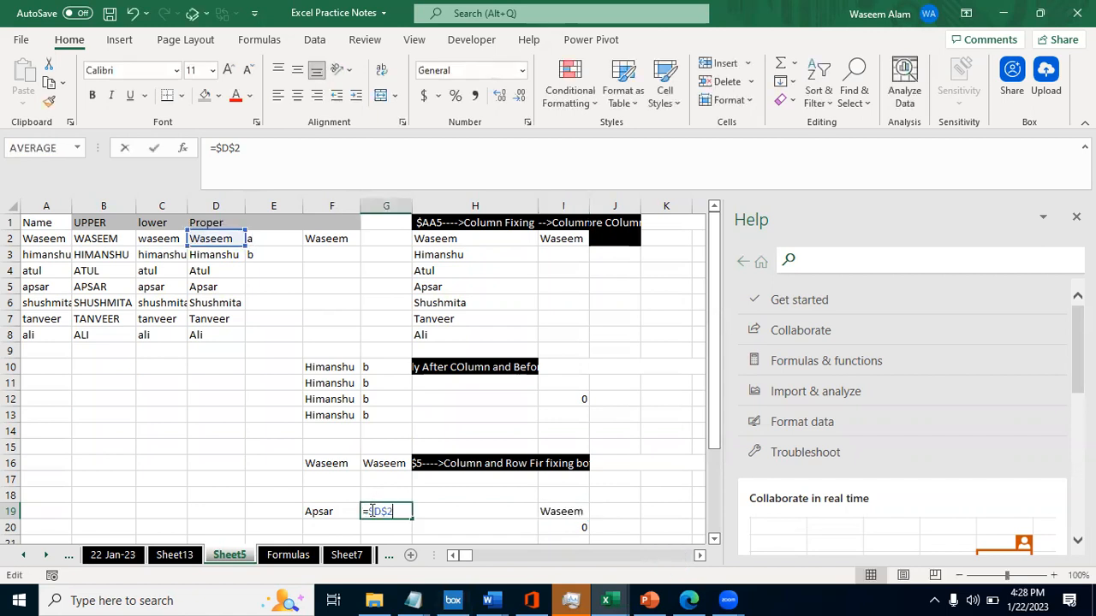
{"action": "key", "text": "Escape"}
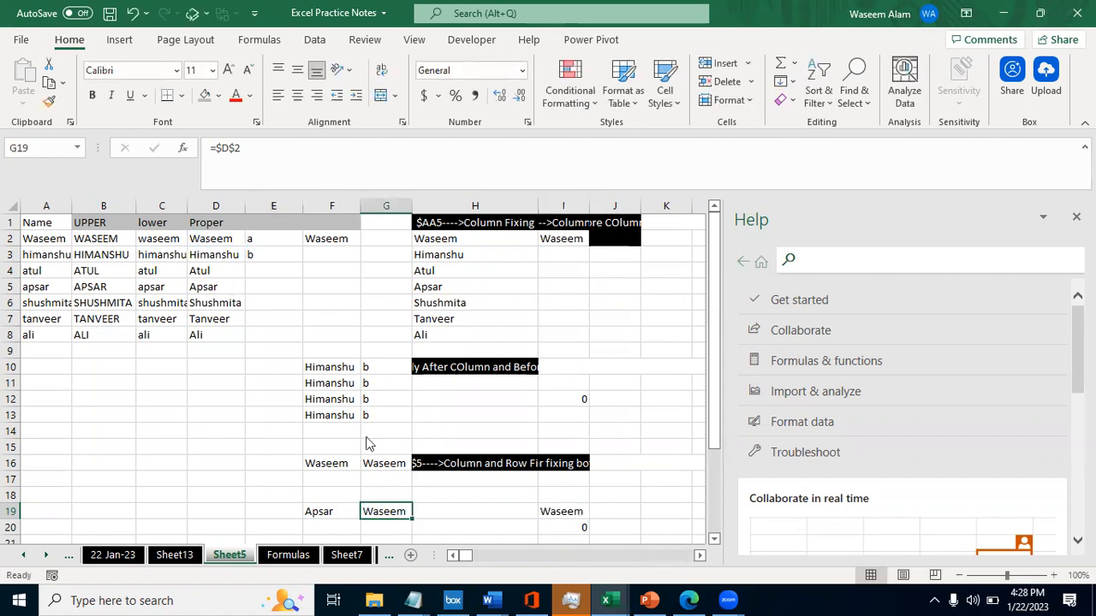
- Copy the fixed formula from G16 into XFD17 in the sheet's last column and check which cell it refers to
{"action": "key", "text": "Up"}
{"action": "key", "text": "Up"}
{"action": "key", "text": "Up"}
{"action": "key", "text": "F2"}
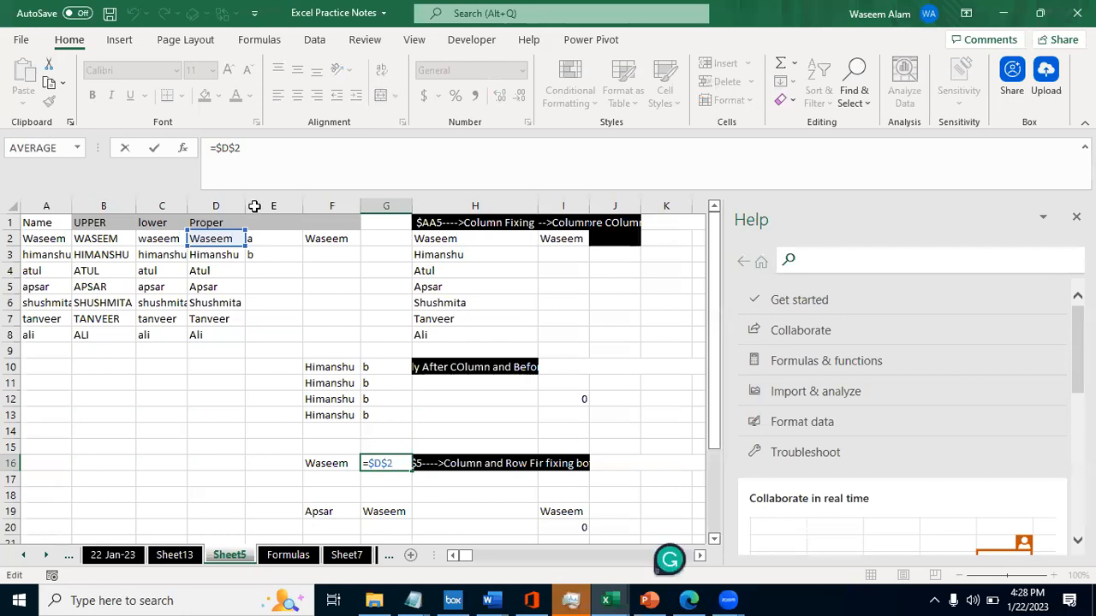
{"action": "key", "text": "Escape"}
{"action": "key", "text": "ctrl+c"}
{"action": "key", "text": "Right"}
{"action": "key", "text": "ctrl+Right"}
{"action": "key", "text": "ctrl+Right"}
{"action": "key", "text": "Down"}
{"action": "key", "text": "ctrl+v"}
{"action": "key", "text": "F2"}
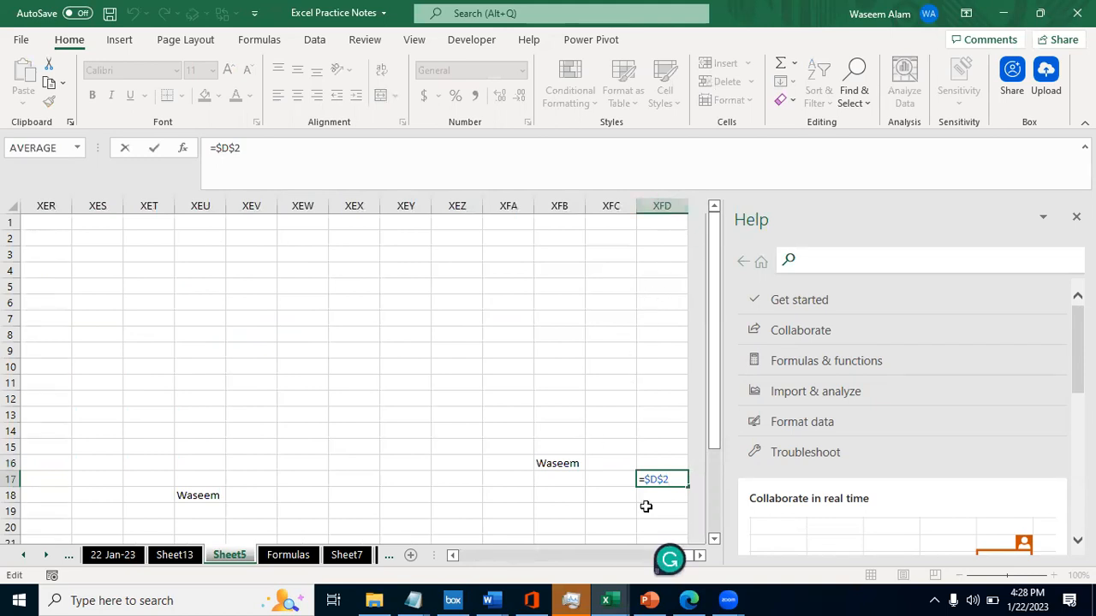
{"action": "key", "text": "Escape"}
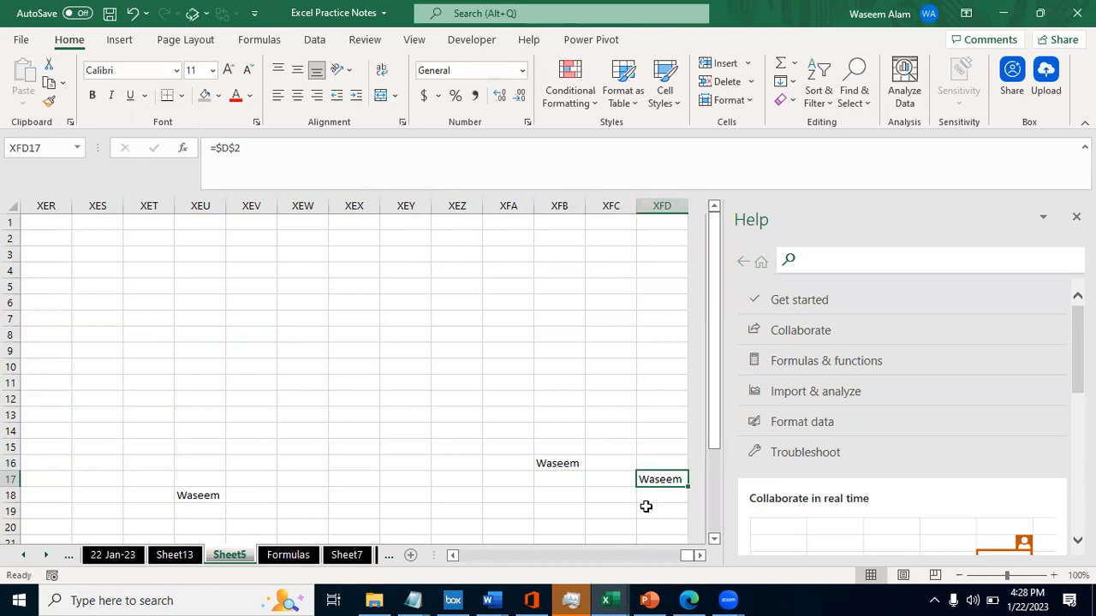
{"action": "key", "text": "F2"}
{"action": "key", "text": "Escape"}
- Delete the copied formula from XFD17 and return to cell G16
{"action": "key", "text": "Delete"}
{"action": "key", "text": "ctrl+Left"}
{"action": "key", "text": "Right"}
{"action": "key", "text": "Right"}
{"action": "key", "text": "Right"}
{"action": "key", "text": "Right"}
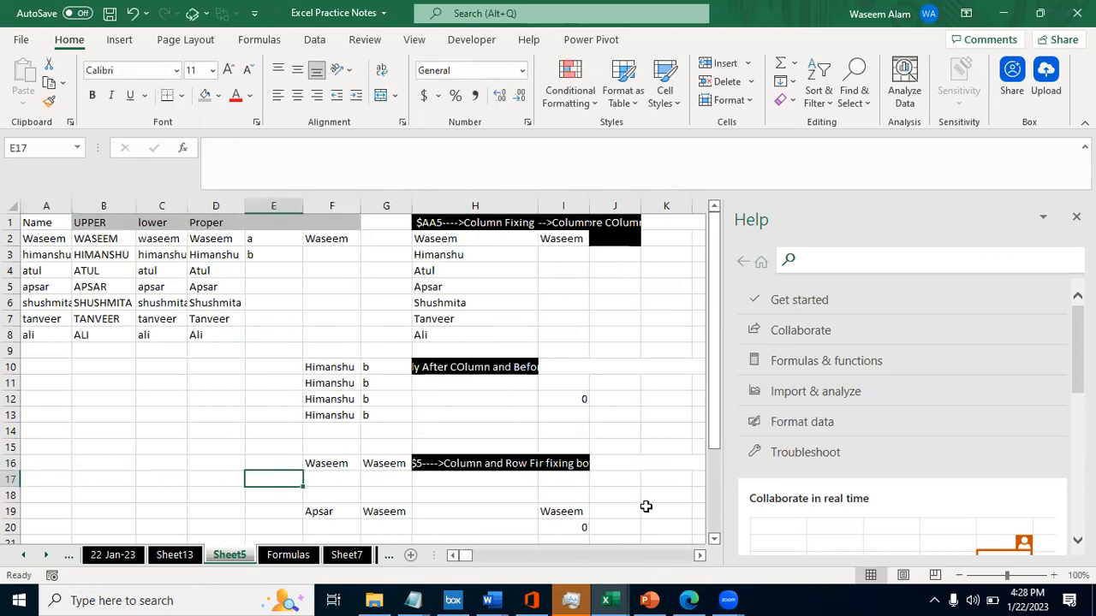
{"action": "key", "text": "Right"}
{"action": "key", "text": "Right"}
{"action": "key", "text": "Up"}
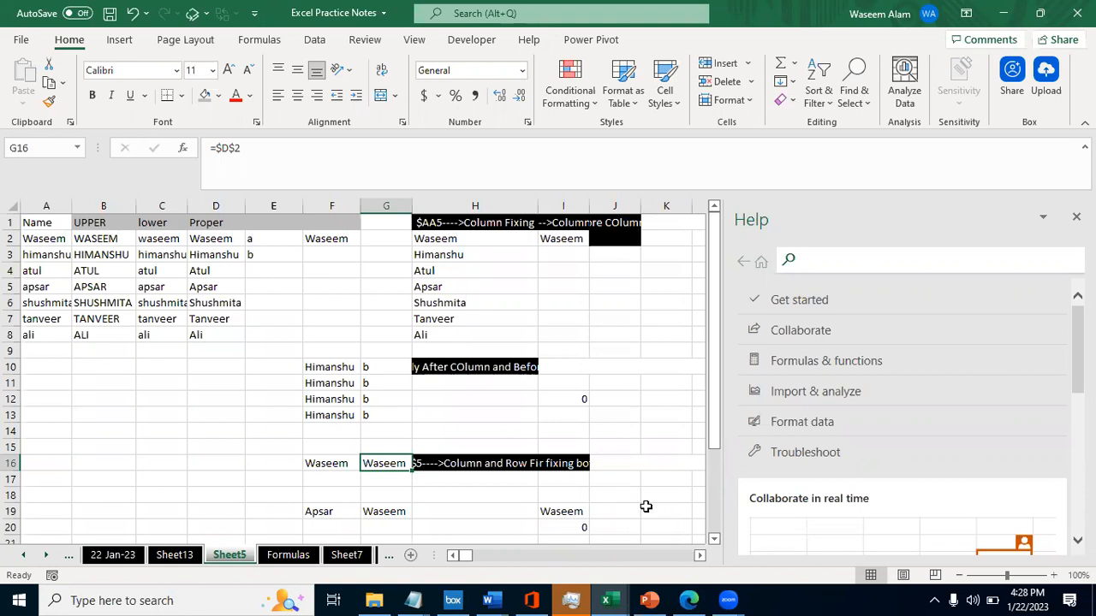
- Look through the topic list on the Formulas sheet around the column and row fixing, VLOOKUP, HLOOKUP and Index Match entries
{"action": "key", "text": "ctrl+Page_Down"}
{"action": "key", "text": "Down"}
{"action": "key", "text": "Down"}
{"action": "key", "text": "Down"}
{"action": "key", "text": "Up"}
{"action": "key", "text": "Up"}
{"action": "key", "text": "Down"}
{"action": "key", "text": "Down"}
{"action": "key", "text": "Down"}
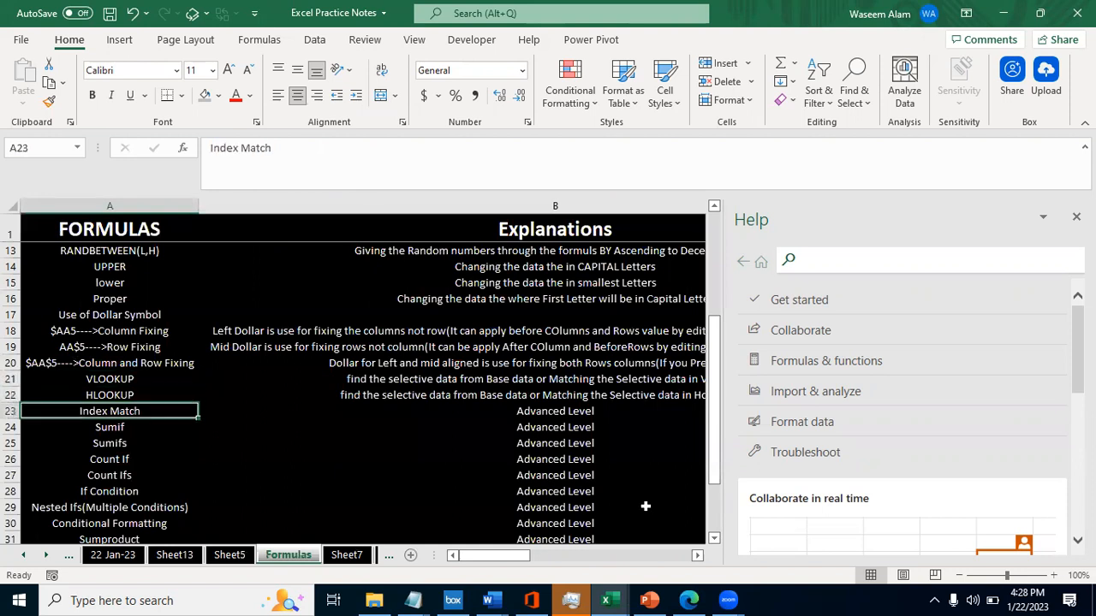
- Highlight the three dollar-symbol entries in A18:A20 of the Formulas sheet, from column fixing to column and row fixing
{"action": "key", "text": "Up"}
{"action": "key", "text": "Up"}
{"action": "key", "text": "Up"}
{"action": "key", "text": "Up"}
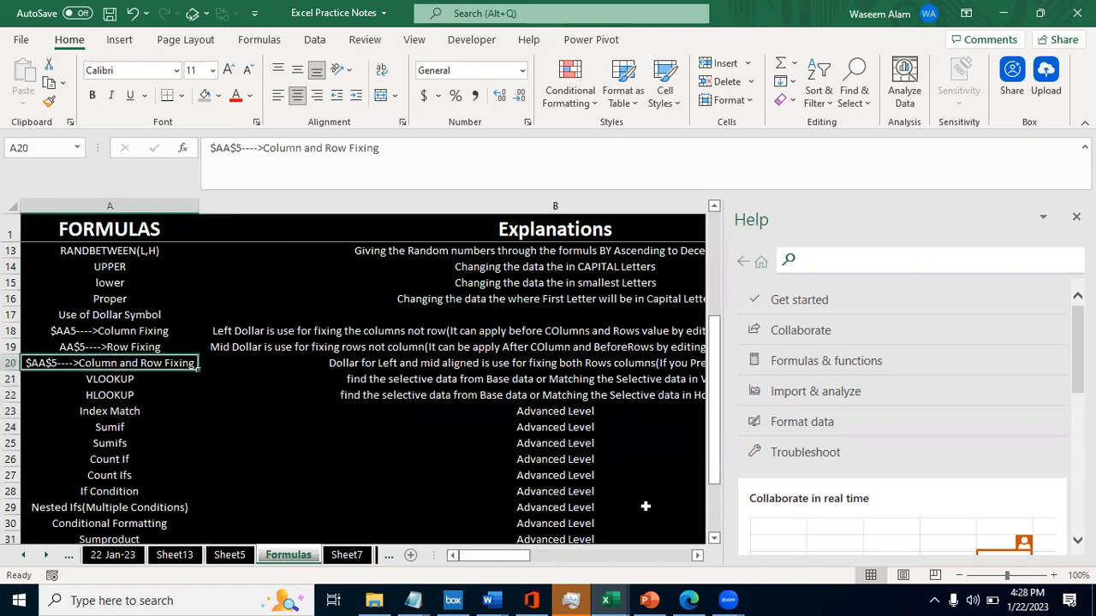
{"action": "key", "text": "Up"}
{"action": "key", "text": "Up"}
{"action": "key", "text": "shift+Down"}
{"action": "key", "text": "shift+Down"}
{"action": "key", "text": "shift+Down"}
{"action": "key", "text": "shift+Up"}
- Highlight the remaining formula topics in column A from VLOOKUP down to Text Function
{"action": "key", "text": "Down"}
{"action": "key", "text": "Down"}
{"action": "key", "text": "Down"}
{"action": "key", "text": "shift+Down"}
{"action": "key", "text": "shift+Down"}
{"action": "key", "text": "shift+Down"}
{"action": "key", "text": "shift+Down"}
{"action": "key", "text": "shift+Down"}
{"action": "key", "text": "shift+Down"}
{"action": "key", "text": "shift+Down"}
{"action": "key", "text": "shift+Down"}
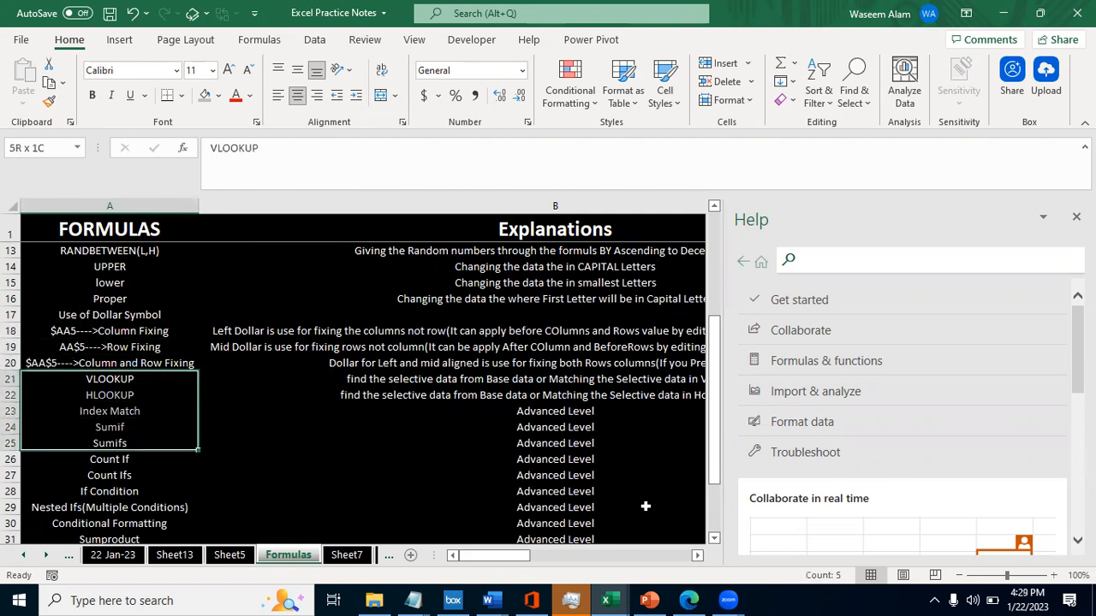
{"action": "key", "text": "shift+Down"}
{"action": "key", "text": "shift+Down"}
{"action": "key", "text": "shift+Down"}
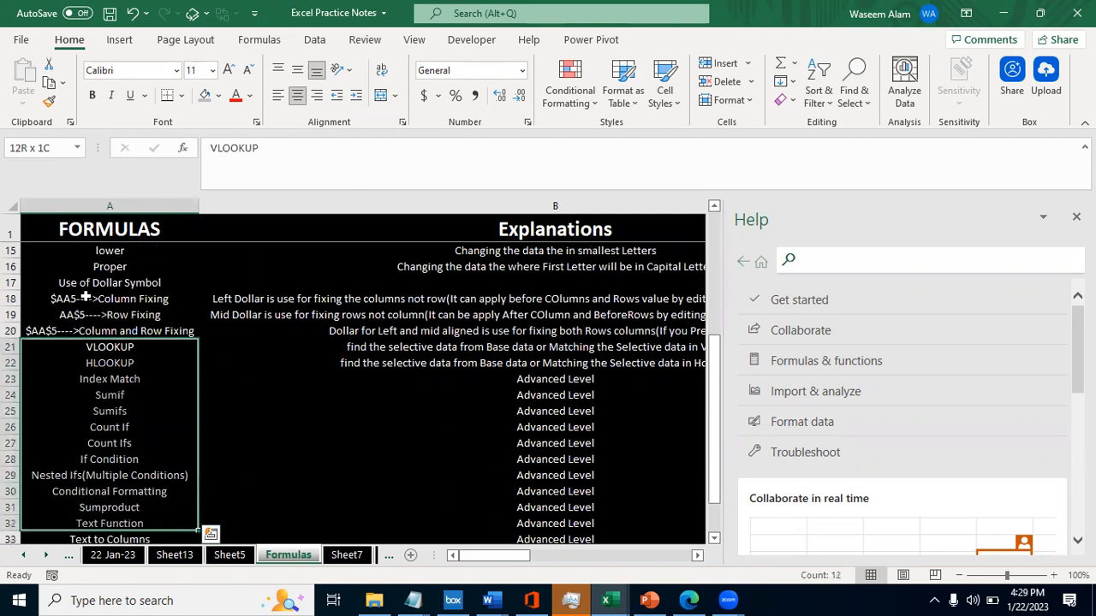
- Reselect the topics from VLOOKUP and extend the highlight through Filters in A35 to review the full list
{"action": "left_click", "coordinate": [117, 364]}
{"action": "left_click_drag", "start_coordinate": [109, 347], "coordinate": [118, 378]}
{"action": "key", "text": "shift+Down"}
{"action": "key", "text": "shift+Down"}
{"action": "key", "text": "shift+Down"}
{"action": "key", "text": "shift+Down"}
{"action": "key", "text": "shift+Down"}
{"action": "key", "text": "shift+Down"}
{"action": "key", "text": "shift+Down"}
{"action": "key", "text": "shift+Down"}
{"action": "key", "text": "shift+Down"}
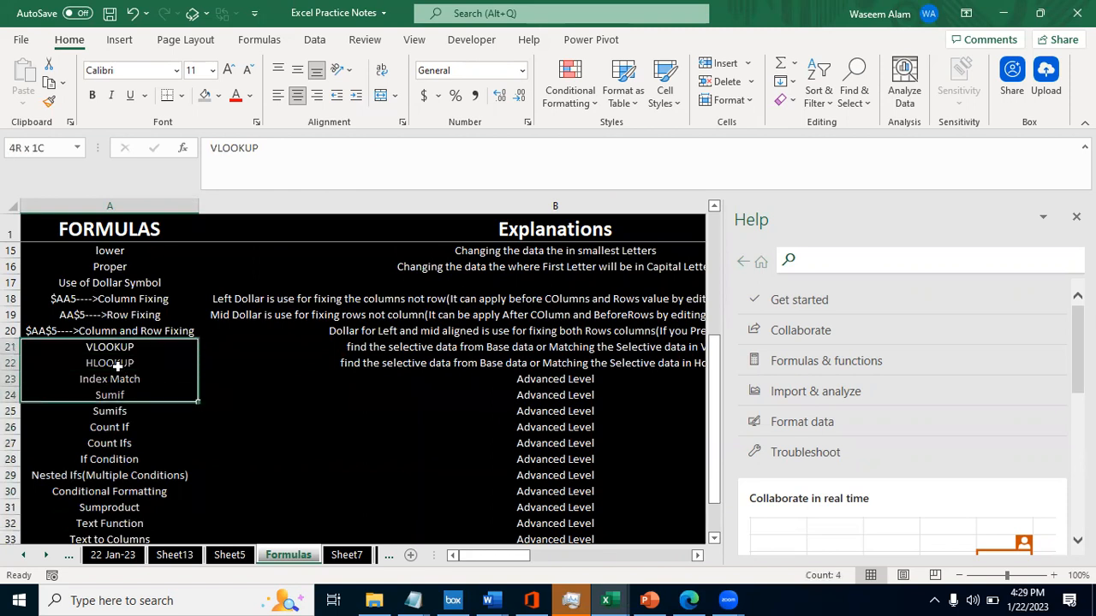
{"action": "key", "text": "shift+Down"}
{"action": "key", "text": "shift+Down"}
{"action": "key", "text": "shift+Down"}
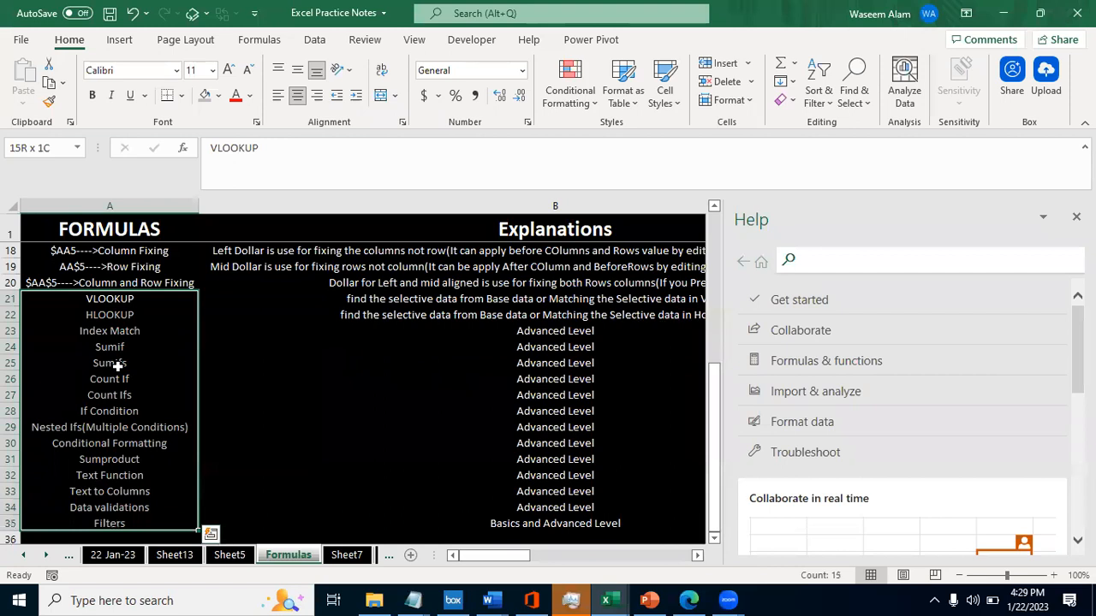
{"action": "scroll", "coordinate": [117, 364], "scroll_direction": "down", "scroll_amount": 1}
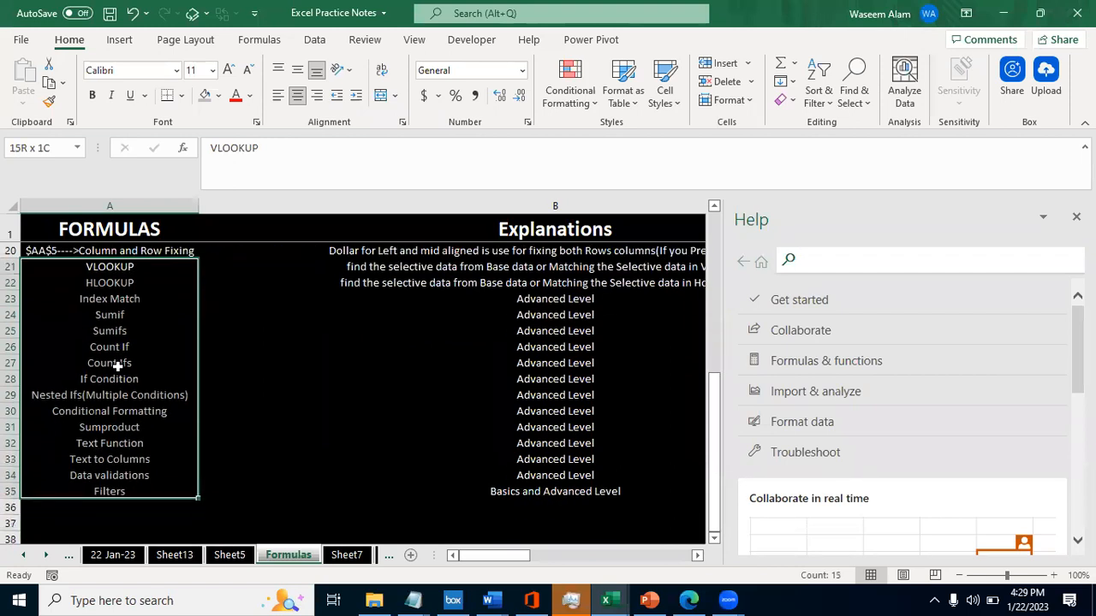
- Switch to the Hiring Manager (Target vs Actual) 18 Jan-23 workbook and go to the first data row of its report sheet
{"action": "key", "text": "alt+Tab"}
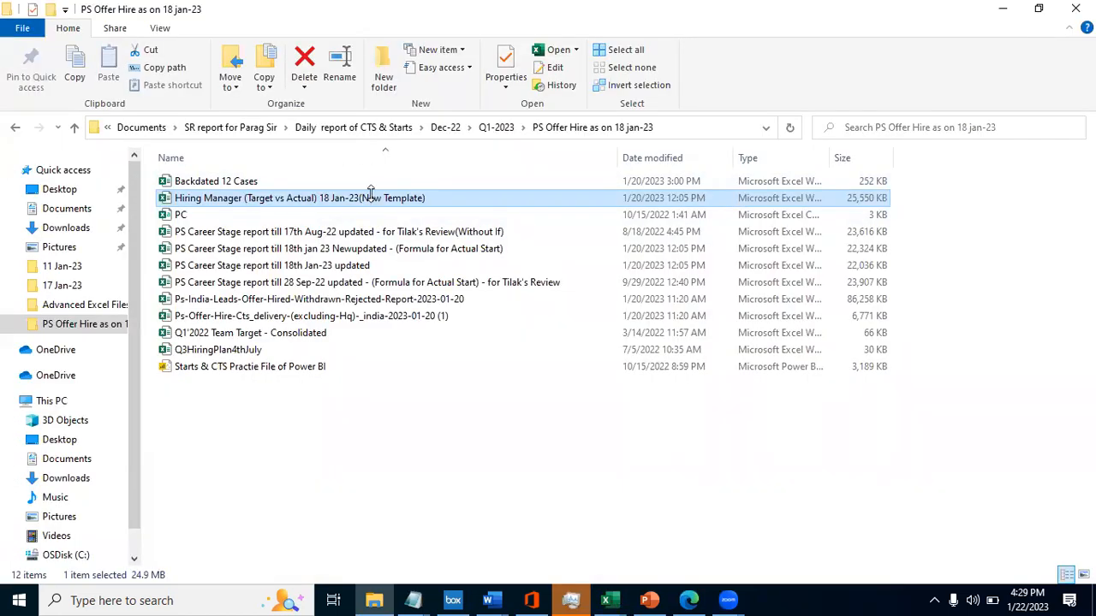
{"action": "key", "text": "alt+Tab"}
{"action": "left_click", "coordinate": [411, 304]}
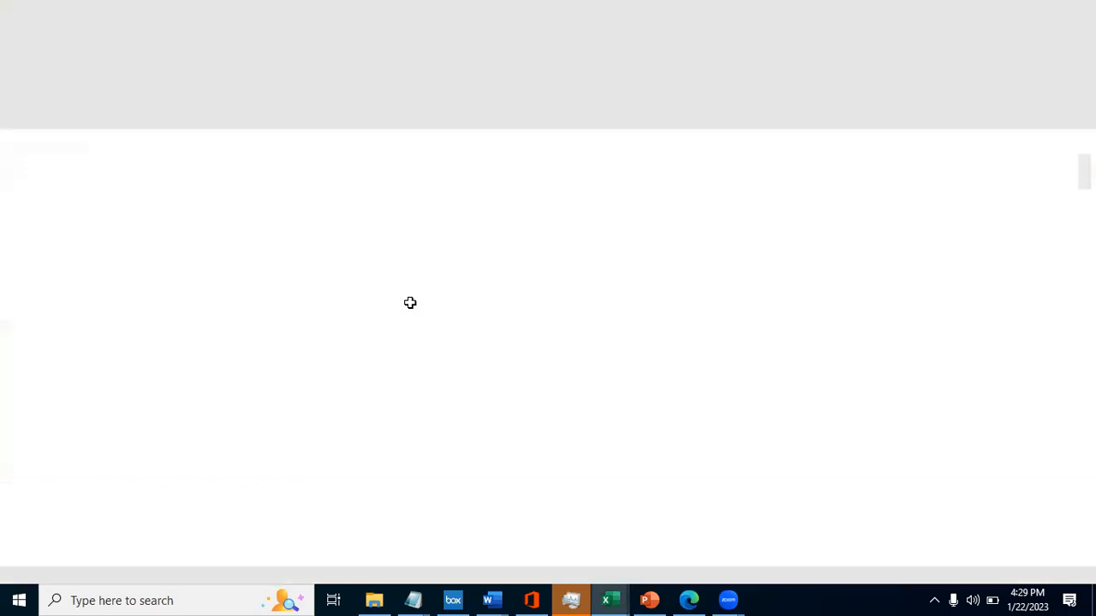
{"action": "key", "text": "ctrl+Page_Down"}
{"action": "key", "text": "ctrl+Page_Down"}
{"action": "key", "text": "ctrl+Page_Down"}
{"action": "key", "text": "ctrl+Page_Down"}
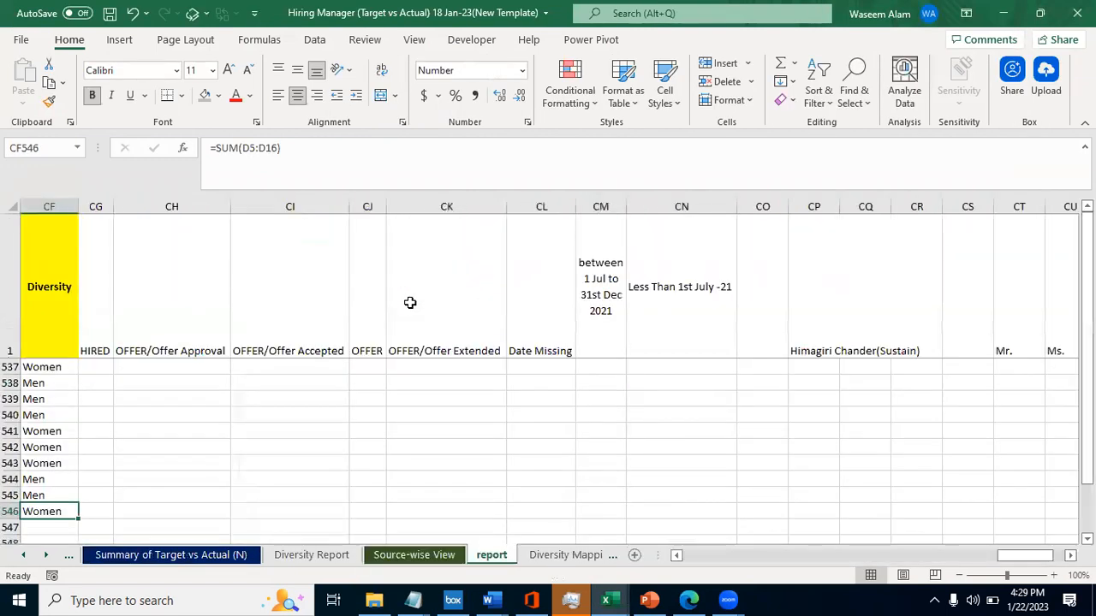
{"action": "key", "text": "ctrl+Page_Up"}
{"action": "key", "text": "Left"}
{"action": "key", "text": "ctrl+Up"}
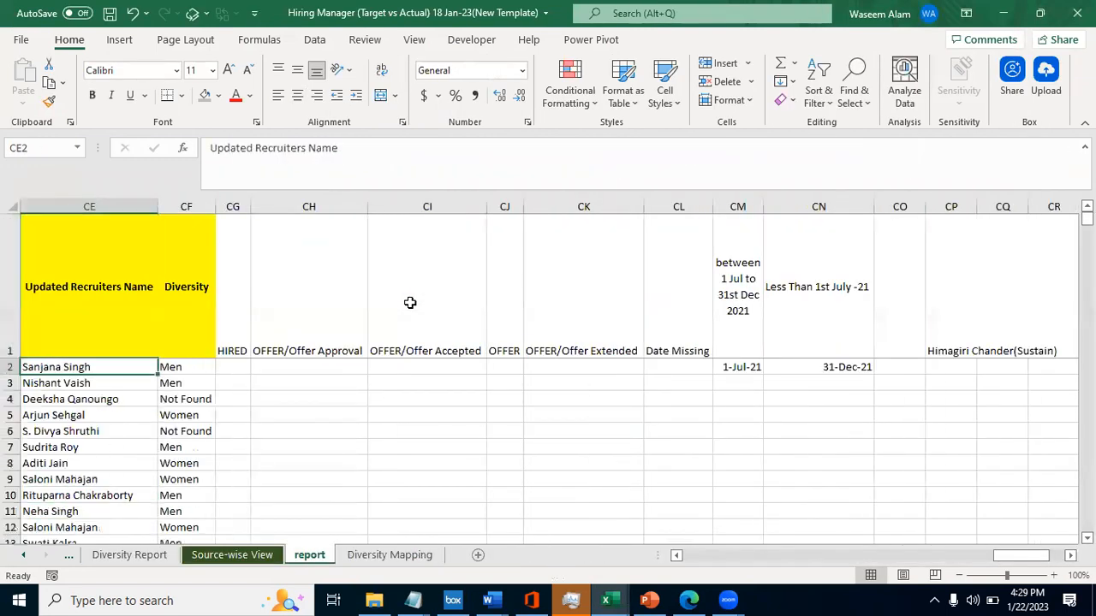
- Examine the dollar-fixed references in row 2 of the Hiring Manager, Updated Executives Name and Updated Recruiters Name columns
{"action": "key", "text": "Down"}
{"action": "key", "text": "Left"}
{"action": "key", "text": "Left"}
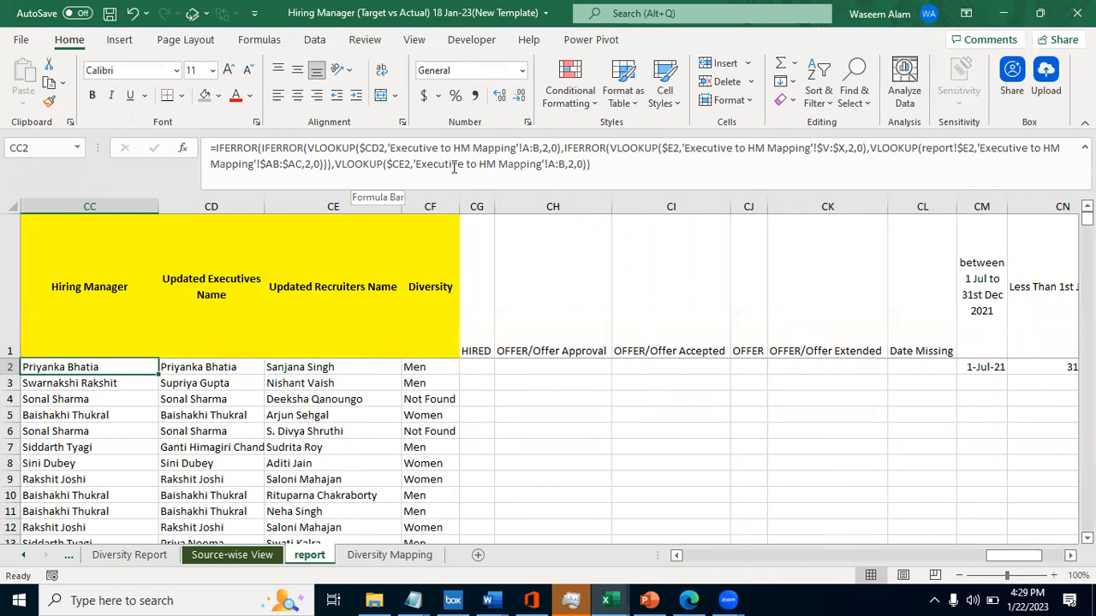
{"action": "key", "text": "Right"}
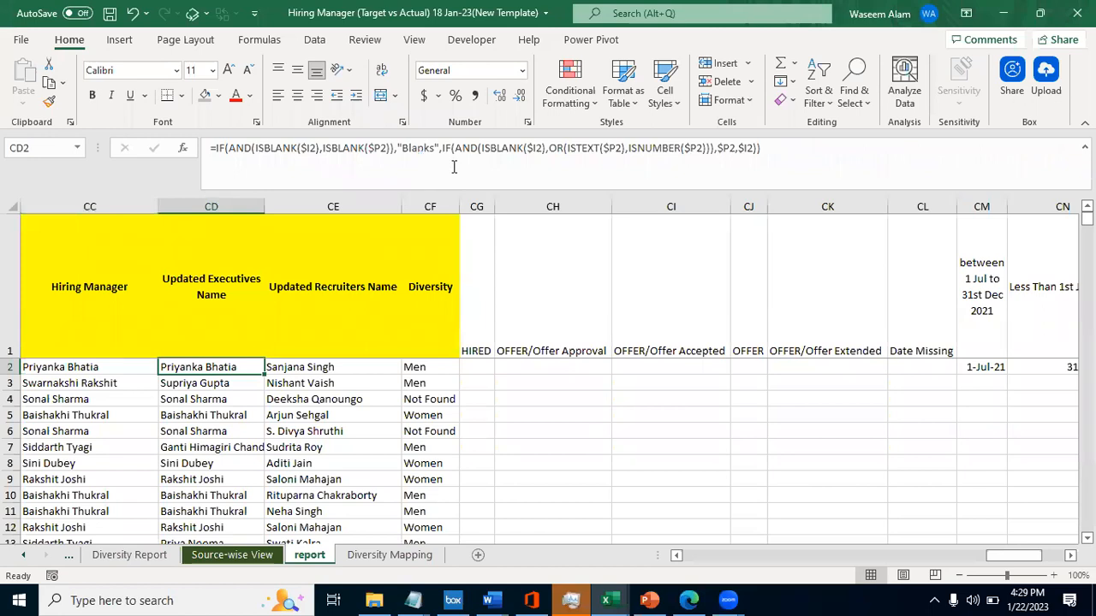
{"action": "key", "text": "Right"}
{"action": "key", "text": "F2"}
{"action": "key", "text": "Escape"}
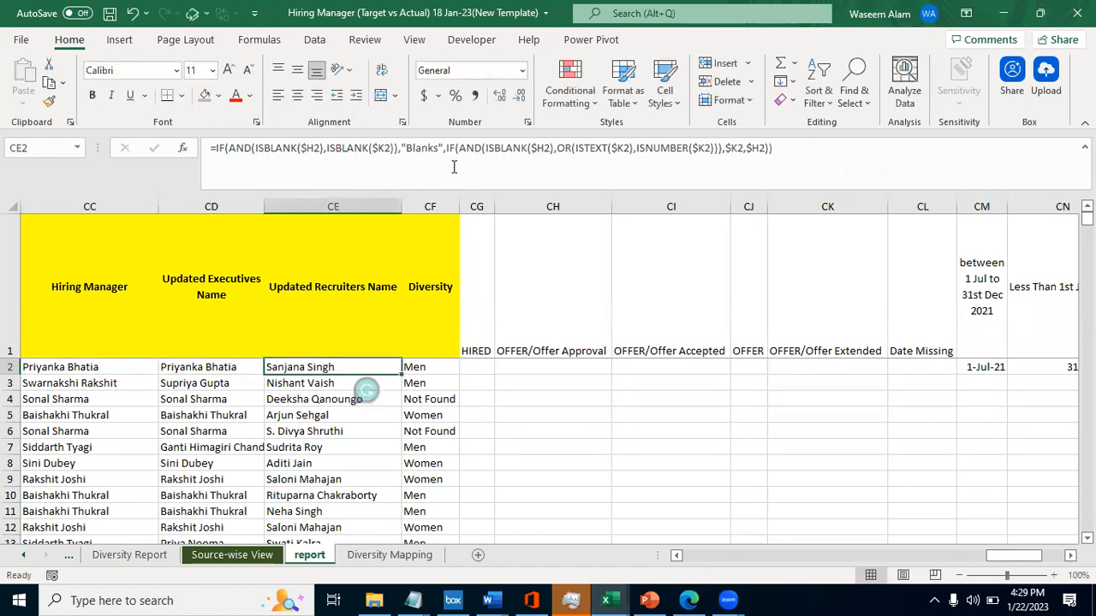
- Examine the fixed references in the Application Creation Date Slabs formula in BY2
{"action": "key", "text": "Left"}
{"action": "key", "text": "Left"}
- Examine the dollar-fixed references in the quarter-and-year formula in BX2 and the Start or CTS formula in BV2
{"action": "key", "text": "Left"}
{"action": "key", "text": "Left"}
{"action": "key", "text": "Left"}
{"action": "key", "text": "Left"}
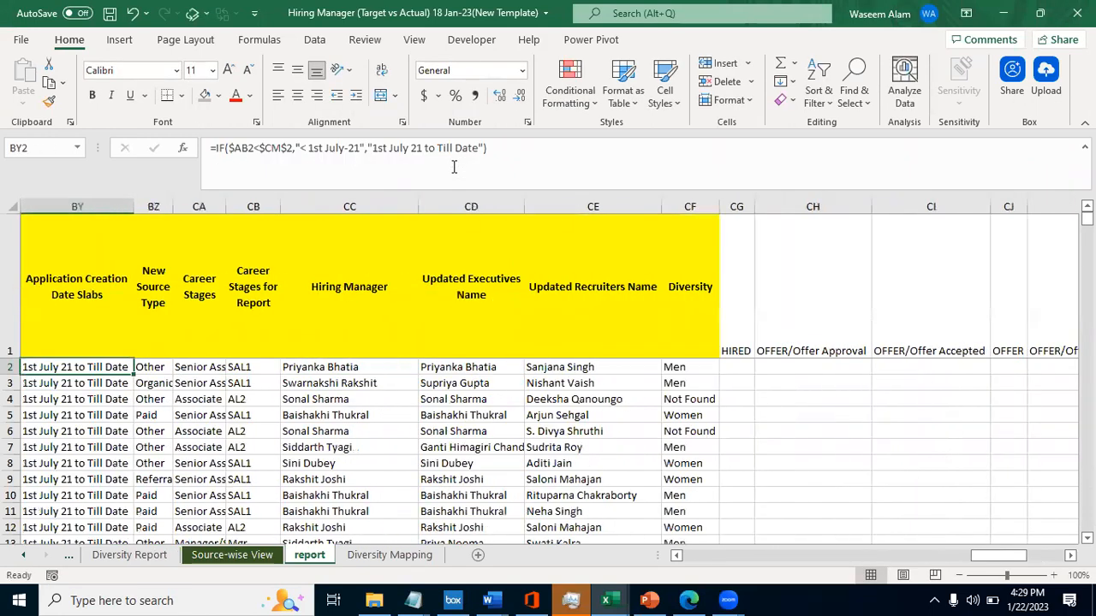
{"action": "key", "text": "F2"}
{"action": "key", "text": "Escape"}
{"action": "key", "text": "Left"}
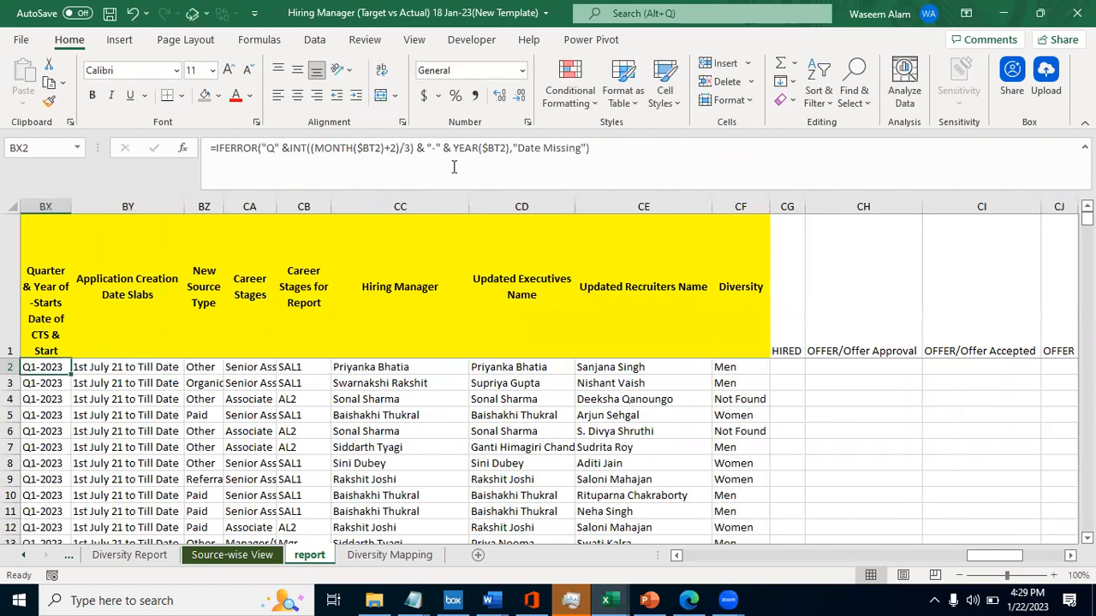
{"action": "key", "text": "Left"}
{"action": "key", "text": "Left"}
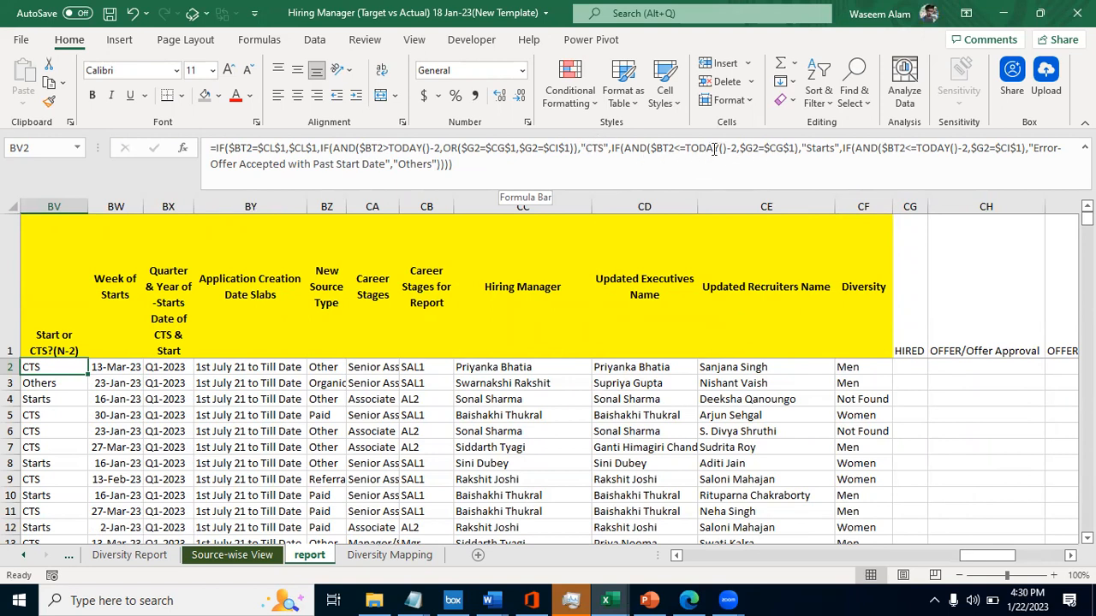
{"action": "left_click", "coordinate": [475, 171]}
{"action": "key", "text": "Escape"}
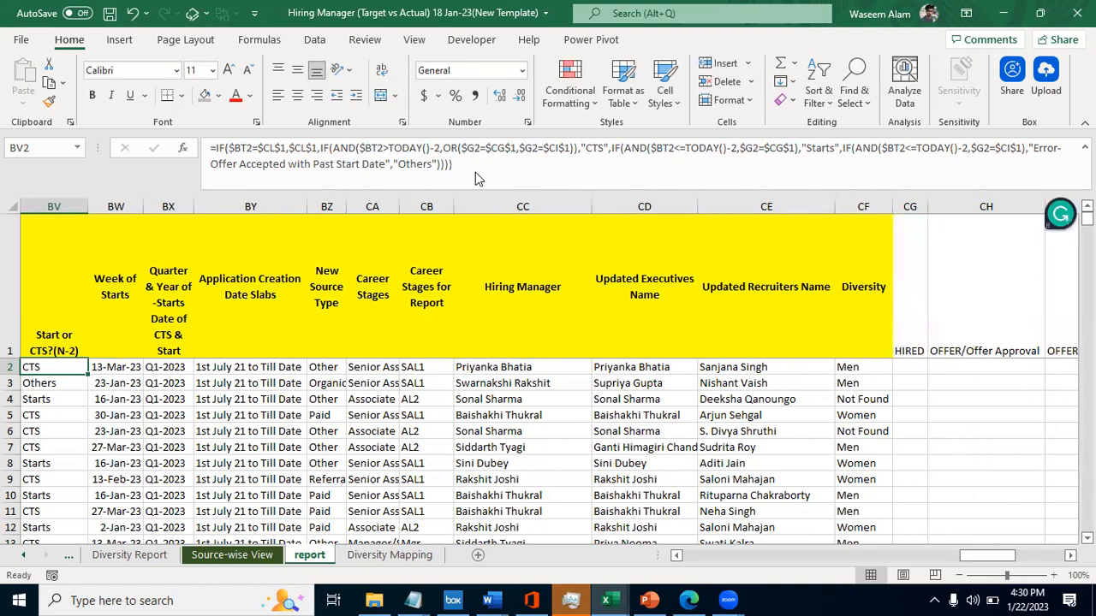
- Close the Hiring Manager workbook and return to the Formulas sheet of Excel Practice Notes after viewing Sheet5
{"action": "left_click", "coordinate": [1081, 12]}
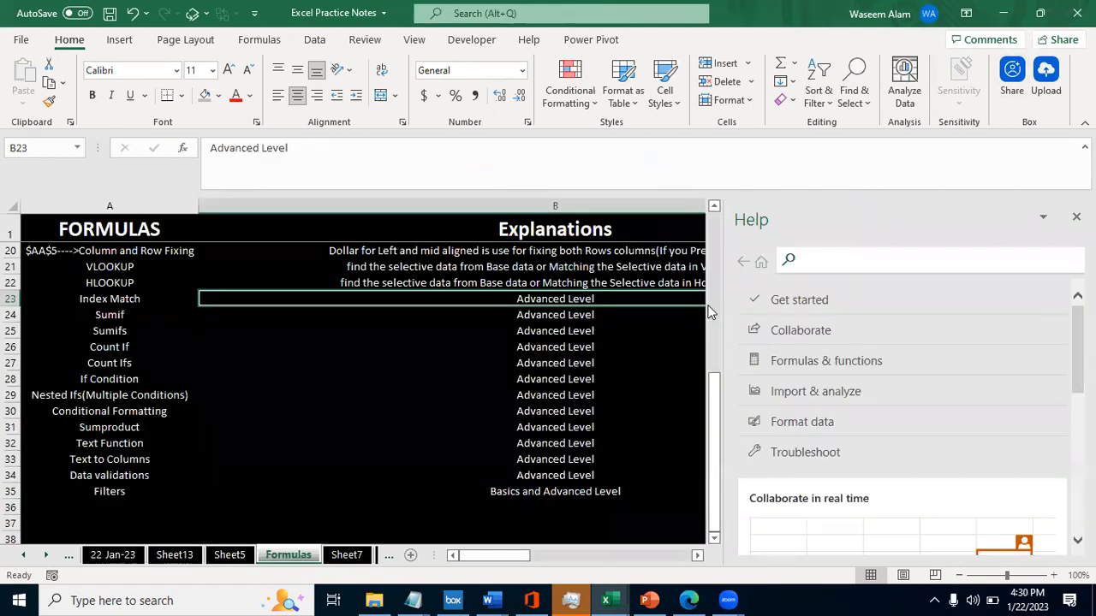
{"action": "key", "text": "ctrl+Page_Up"}
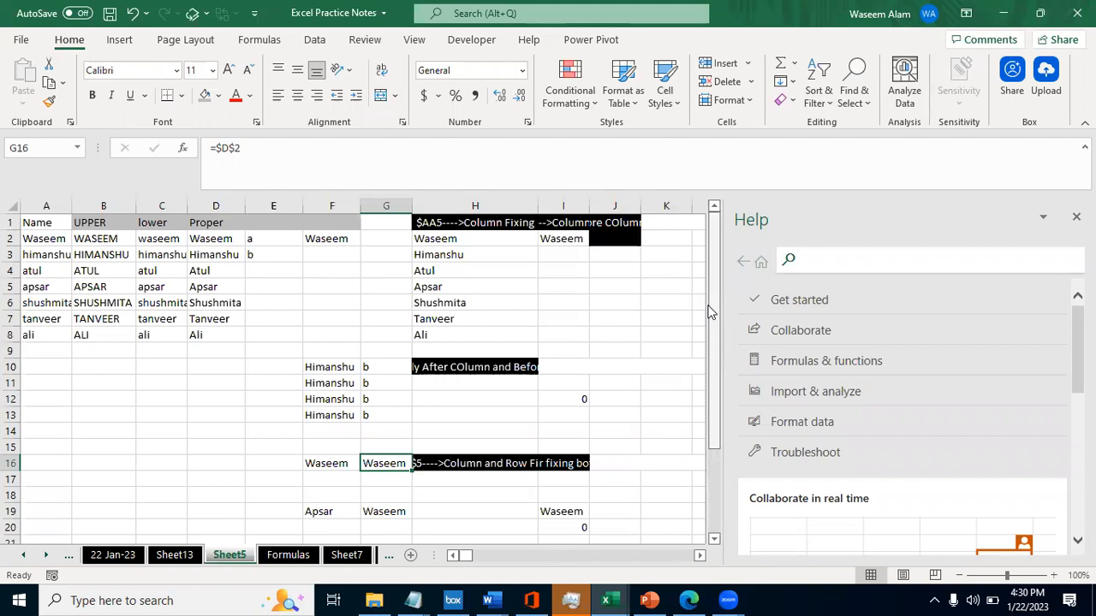
{"action": "key", "text": "ctrl+Page_Down"}
{"action": "key", "text": "Up"}
{"action": "key", "text": "Up"}
{"action": "key", "text": "Up"}
{"action": "key", "text": "Up"}
{"action": "key", "text": "Up"}
{"action": "key", "text": "Up"}
{"action": "key", "text": "Up"}
{"action": "key", "text": "Up"}
{"action": "key", "text": "Up"}
{"action": "key", "text": "Up"}
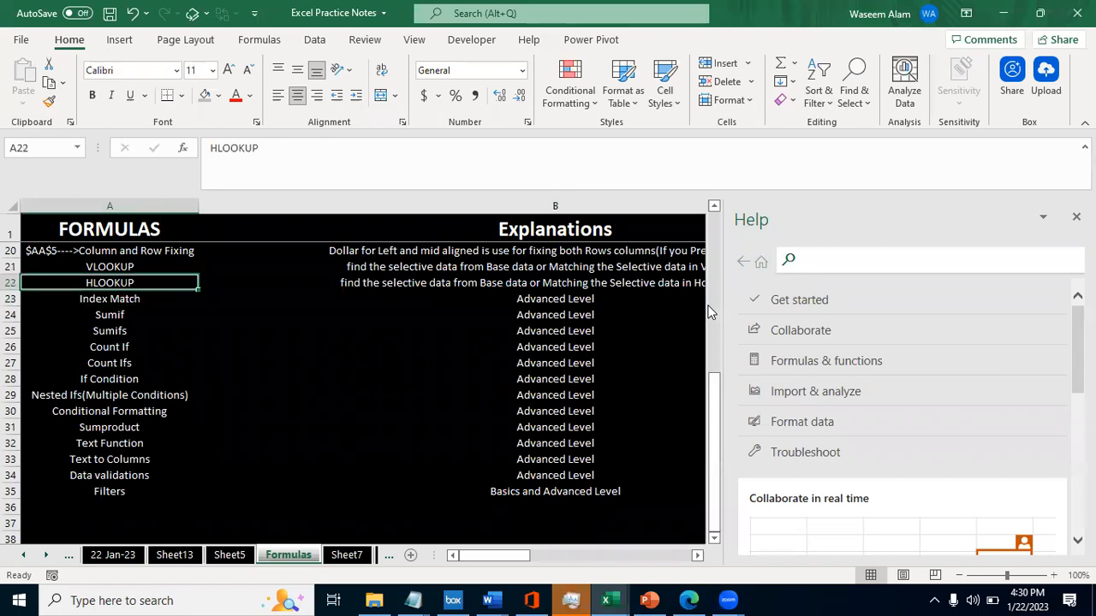
- Highlight the formula topics from IsBlank in A10 to Column and Row Fixing in A20, and check their explanations in column B
{"action": "key", "text": "Up"}
{"action": "key", "text": "Up"}
{"action": "key", "text": "Down"}
{"action": "key", "text": "Down"}
{"action": "key", "text": "Up"}
{"action": "key", "text": "Up"}
{"action": "key", "text": "Up"}
{"action": "key", "text": "shift+Down"}
{"action": "key", "text": "shift+Down"}
{"action": "key", "text": "shift+Down"}
{"action": "key", "text": "shift+Down"}
{"action": "key", "text": "shift+Down"}
{"action": "key", "text": "shift+Down"}
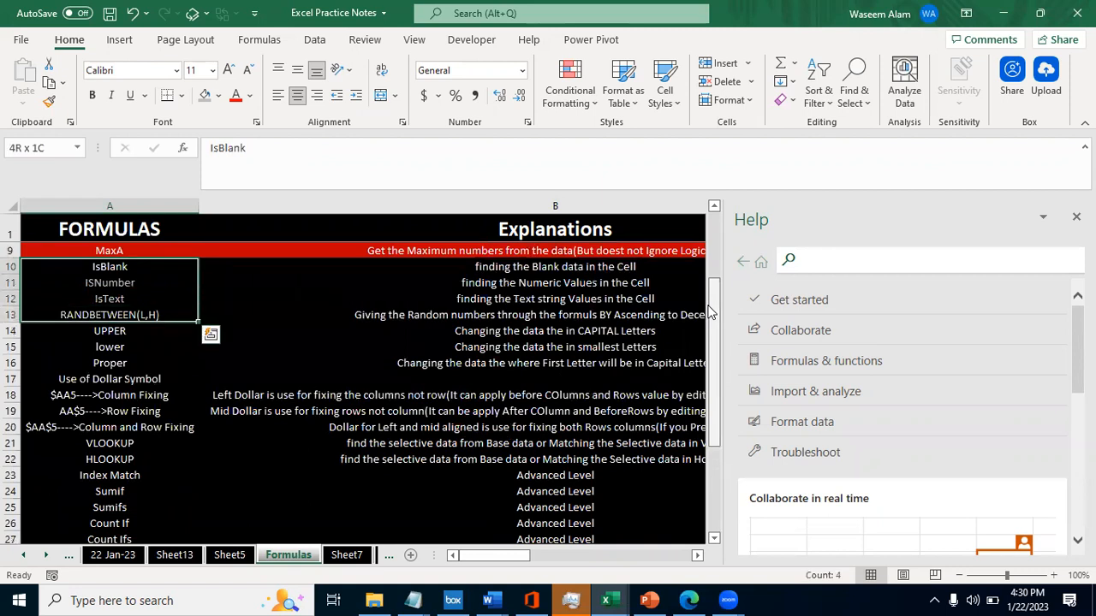
{"action": "key", "text": "shift+Down"}
{"action": "key", "text": "shift+Down"}
{"action": "key", "text": "shift+Down"}
{"action": "key", "text": "shift+Down"}
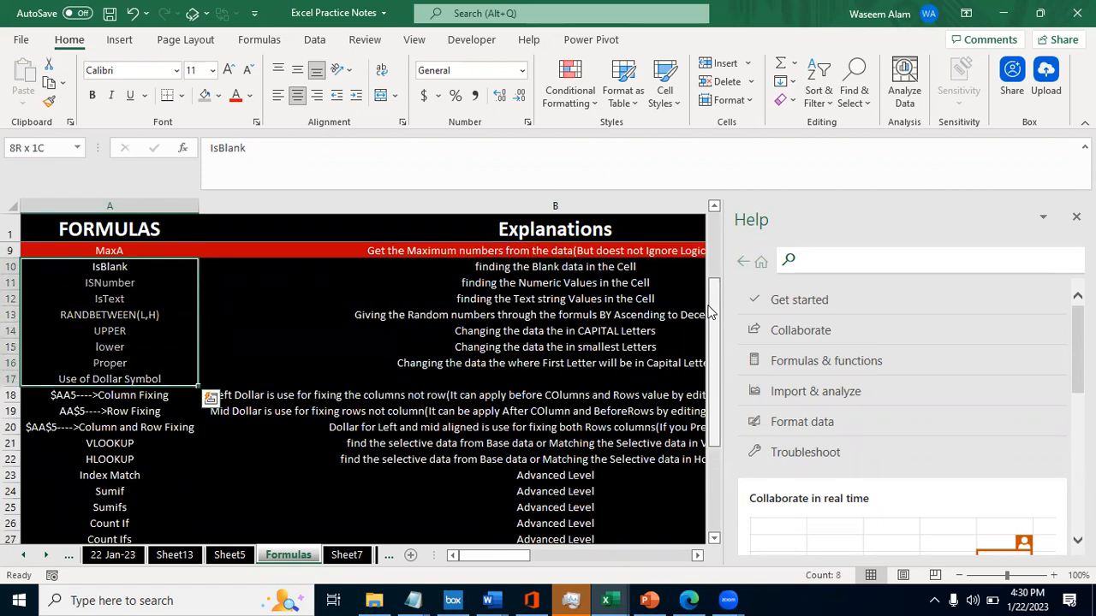
{"action": "key", "text": "shift+Right"}
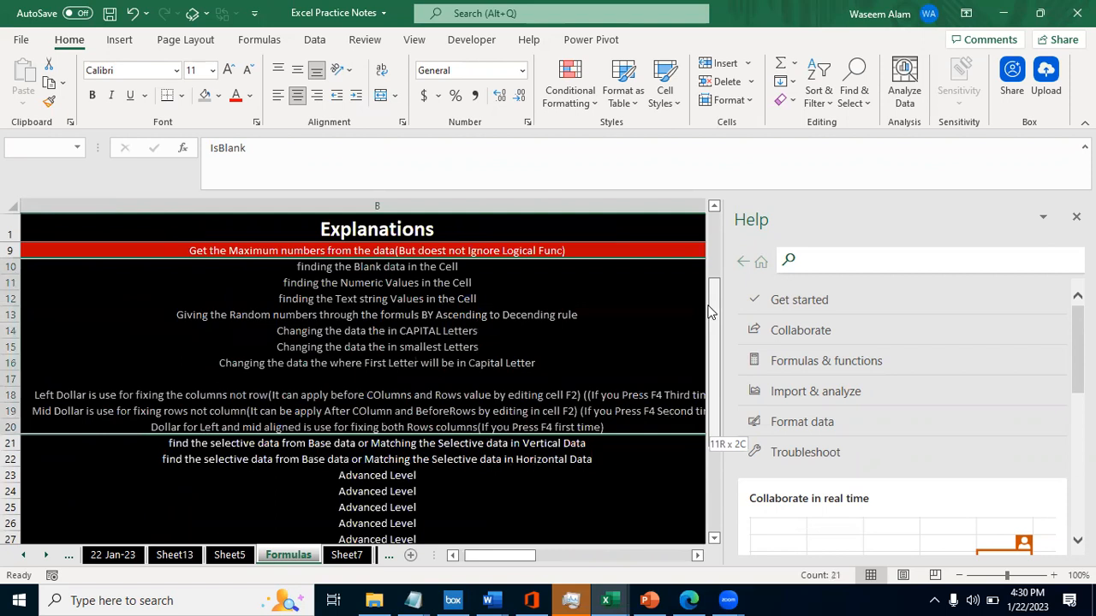
{"action": "key", "text": "shift+Left"}
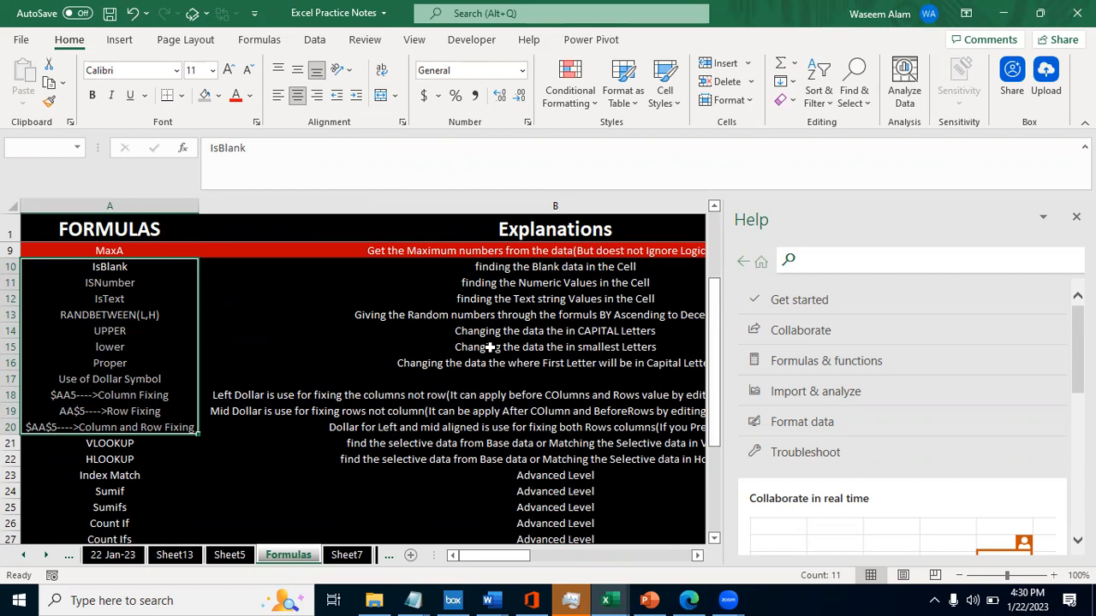
- Highlight the covered topics from Sum in A2 to Column and Row Fixing in A20 and view their explanations
{"action": "key", "text": "Up"}
{"action": "key", "text": "Up"}
{"action": "key", "text": "Up"}
{"action": "key", "text": "Up"}
{"action": "key", "text": "Up"}
{"action": "key", "text": "Up"}
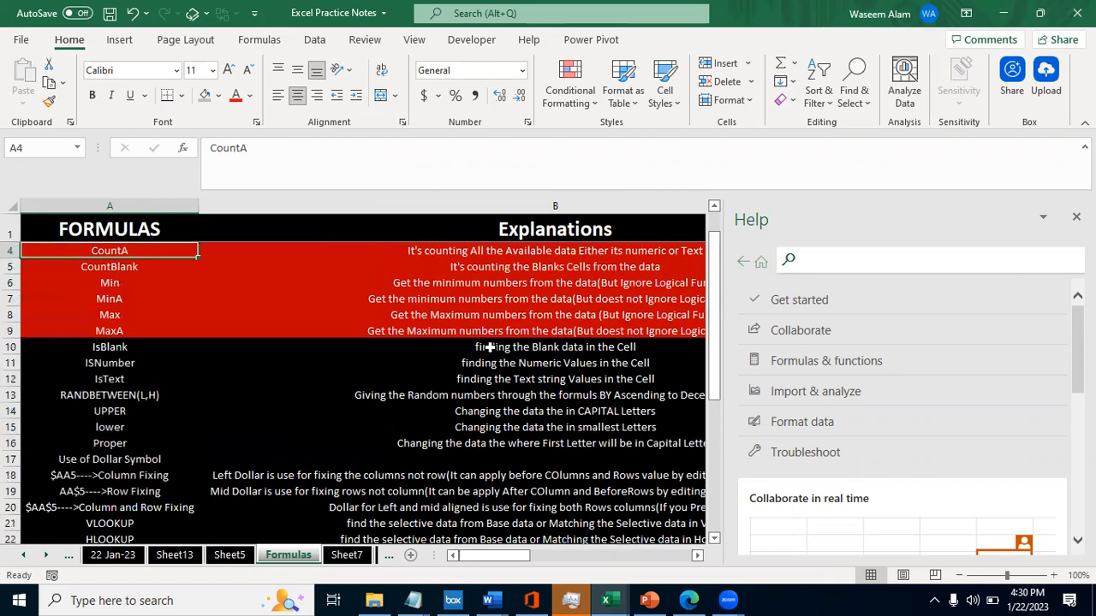
{"action": "key", "text": "Up"}
{"action": "key", "text": "Up"}
{"action": "key", "text": "shift+Down"}
{"action": "key", "text": "shift+Down"}
{"action": "key", "text": "shift+Down"}
{"action": "key", "text": "shift+Down"}
{"action": "key", "text": "shift+Down"}
{"action": "key", "text": "shift+Down"}
{"action": "key", "text": "shift+Down"}
{"action": "key", "text": "shift+Down"}
{"action": "key", "text": "shift+Down"}
{"action": "key", "text": "shift+Down"}
{"action": "key", "text": "shift+Down"}
{"action": "key", "text": "shift+Down"}
{"action": "key", "text": "shift+Down"}
{"action": "key", "text": "shift+Down"}
{"action": "key", "text": "shift+Down"}
{"action": "key", "text": "shift+Down"}
{"action": "key", "text": "shift+Down"}
{"action": "key", "text": "shift+Down"}
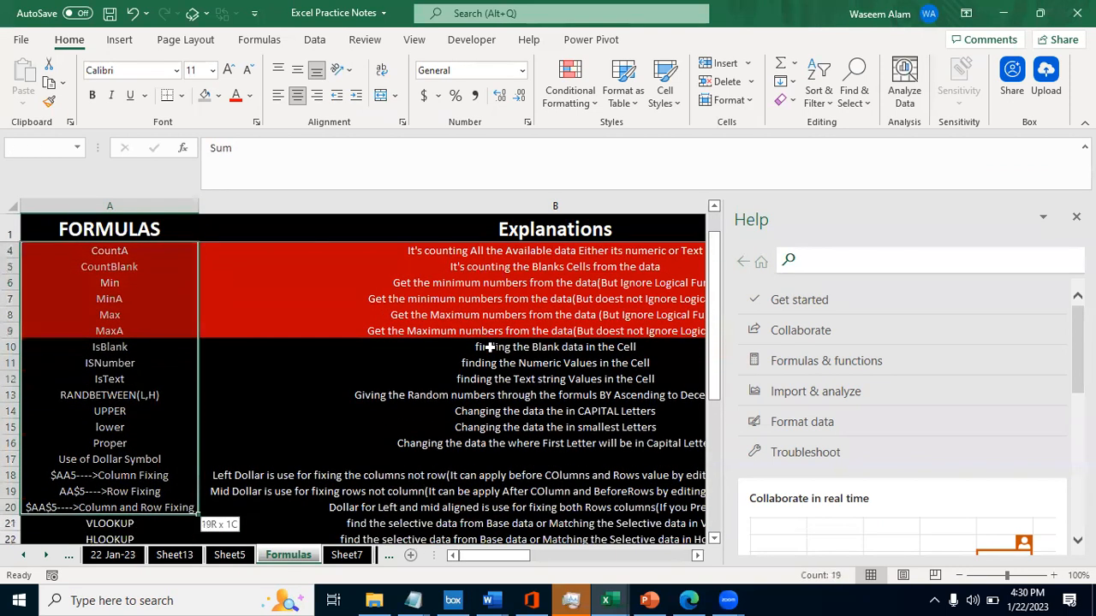
{"action": "key", "text": "shift+Right"}
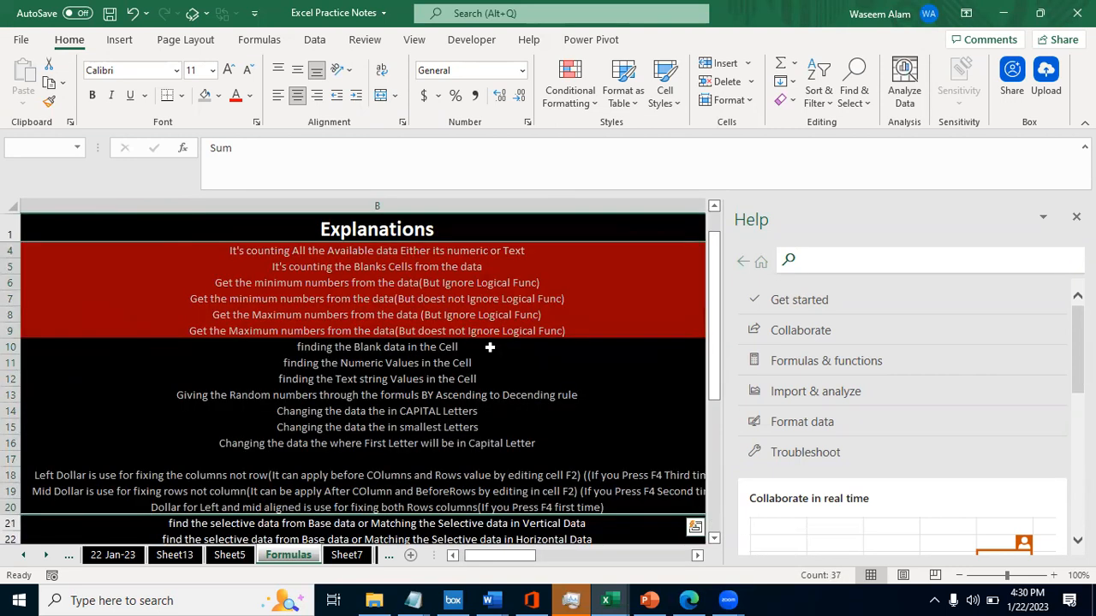
{"action": "key", "text": "shift+Left"}
- Go through the text-case topics UPPER and lower in the formula list
{"action": "key", "text": "Down"}
{"action": "key", "text": "Down"}
{"action": "key", "text": "Down"}
{"action": "key", "text": "Down"}
{"action": "key", "text": "Down"}
{"action": "key", "text": "Down"}
{"action": "key", "text": "Down"}
{"action": "key", "text": "Down"}
{"action": "key", "text": "Down"}
{"action": "key", "text": "Down"}
{"action": "key", "text": "Down"}
{"action": "key", "text": "Down"}
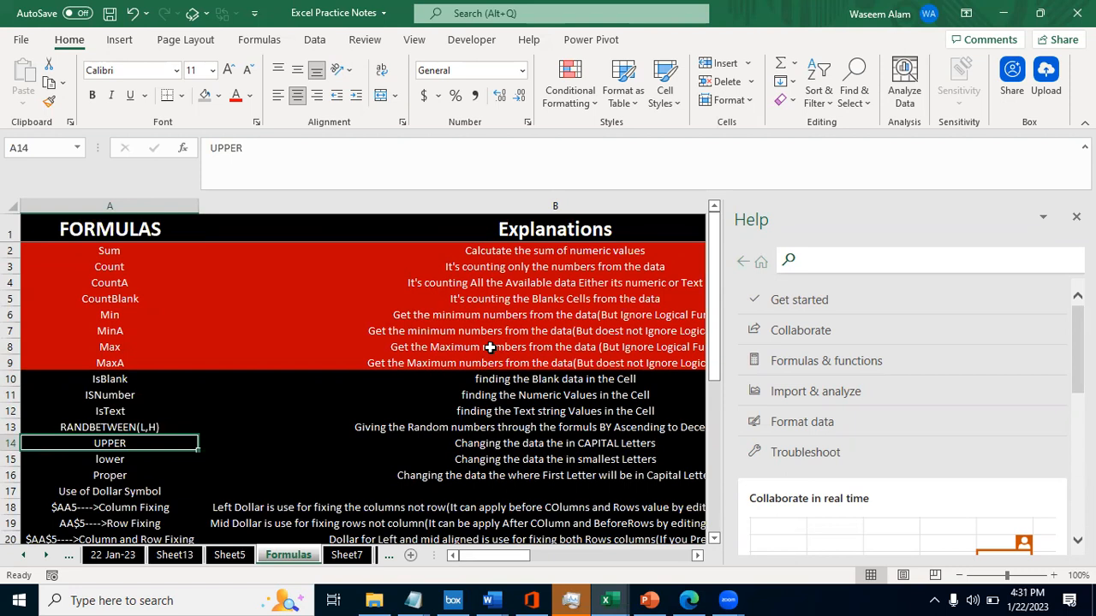
{"action": "key", "text": "Down"}
{"action": "key", "text": "Down"}
{"action": "key", "text": "Down"}
{"action": "key", "text": "Down"}
{"action": "key", "text": "Down"}
{"action": "key", "text": "Down"}
{"action": "key", "text": "Down"}
{"action": "key", "text": "Down"}
{"action": "key", "text": "Down"}
{"action": "key", "text": "Down"}
{"action": "key", "text": "Down"}
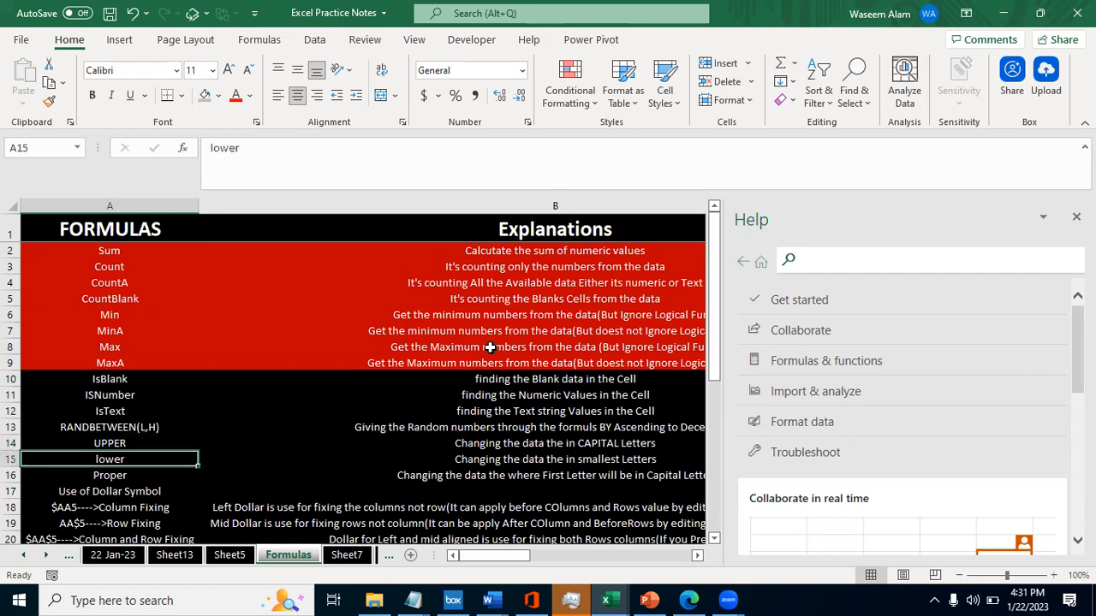
- Highlight the covered topics from Column and Row Fixing in A20 back up to Sum in A2
{"action": "key", "text": "Up"}
{"action": "key", "text": "Up"}
{"action": "key", "text": "Up"}
{"action": "key", "text": "Up"}
{"action": "key", "text": "Up"}
{"action": "key", "text": "shift+Up"}
{"action": "key", "text": "shift+Up"}
{"action": "key", "text": "shift+Up"}
{"action": "key", "text": "shift+Up"}
{"action": "key", "text": "shift+Up"}
{"action": "key", "text": "shift+Up"}
{"action": "key", "text": "shift+Up"}
{"action": "key", "text": "shift+Up"}
{"action": "key", "text": "shift+Up"}
{"action": "key", "text": "shift+Up"}
{"action": "key", "text": "shift+Up"}
{"action": "key", "text": "shift+Up"}
{"action": "key", "text": "shift+Up"}
{"action": "key", "text": "shift+Up"}
{"action": "key", "text": "shift+Up"}
{"action": "key", "text": "shift+Up"}
{"action": "key", "text": "shift+Up"}
{"action": "key", "text": "shift+Up"}
{"action": "key", "text": "shift+Up"}
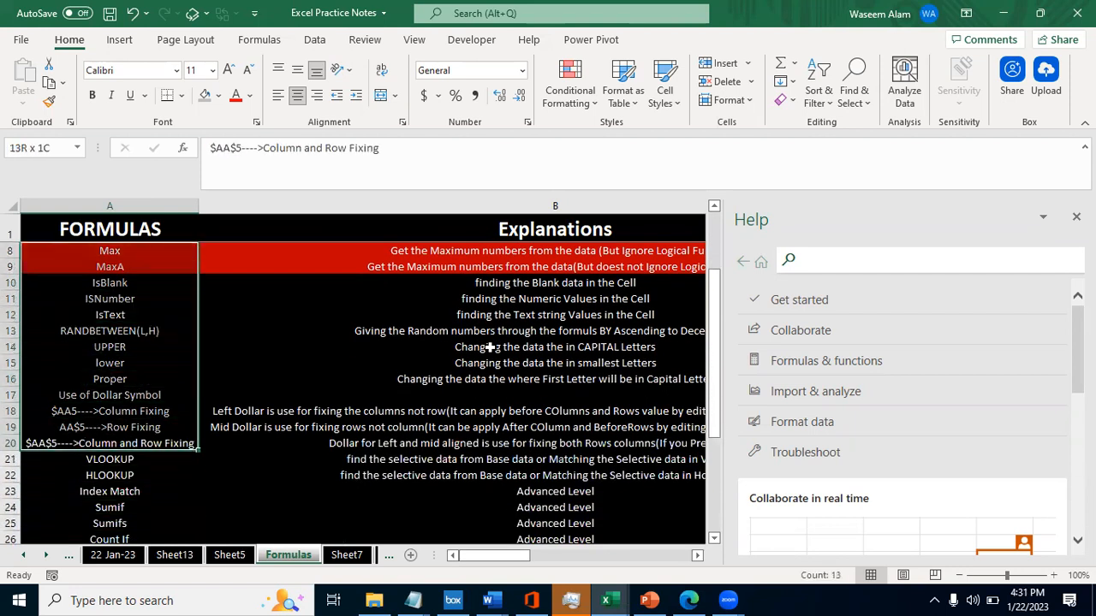
{"action": "key", "text": "shift+Down"}
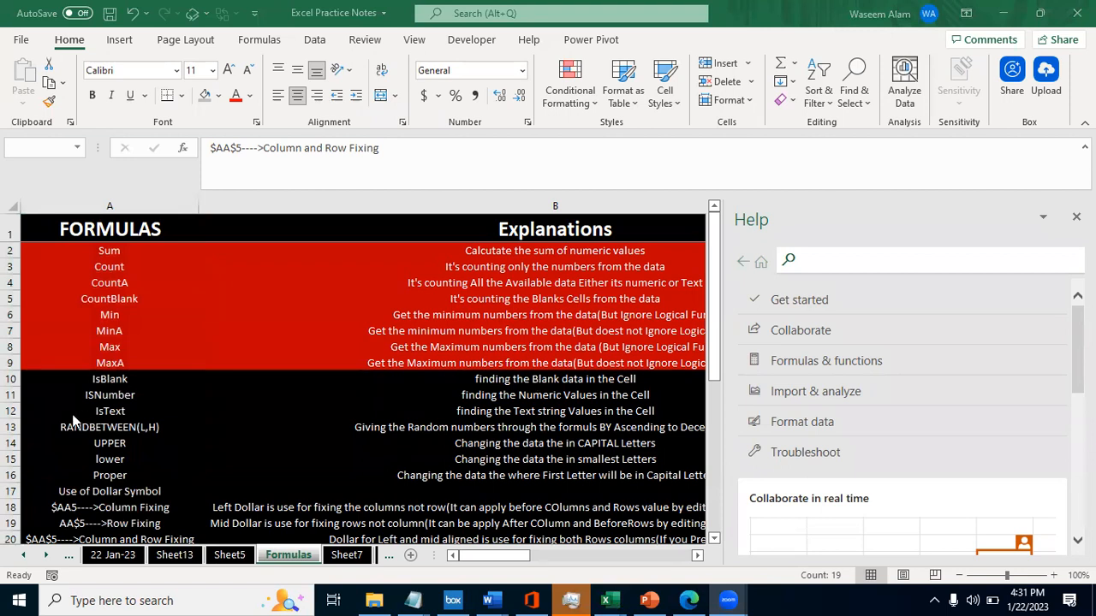
{"action": "left_click", "coordinate": [93, 397]}
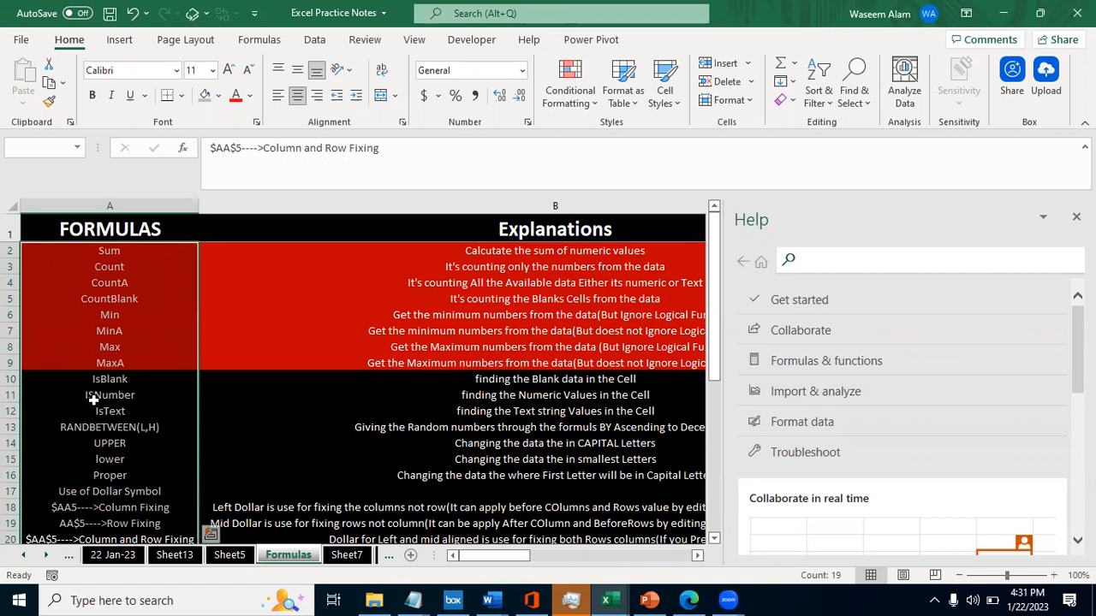
- Look through the topics from Use of Dollar Symbol to If Condition, ending at Column and Row Fixing in A20
{"action": "key", "text": "Down"}
{"action": "key", "text": "Down"}
{"action": "key", "text": "Up"}
{"action": "key", "text": "Up"}
{"action": "key", "text": "Up"}
{"action": "key", "text": "Up"}
{"action": "key", "text": "Up"}
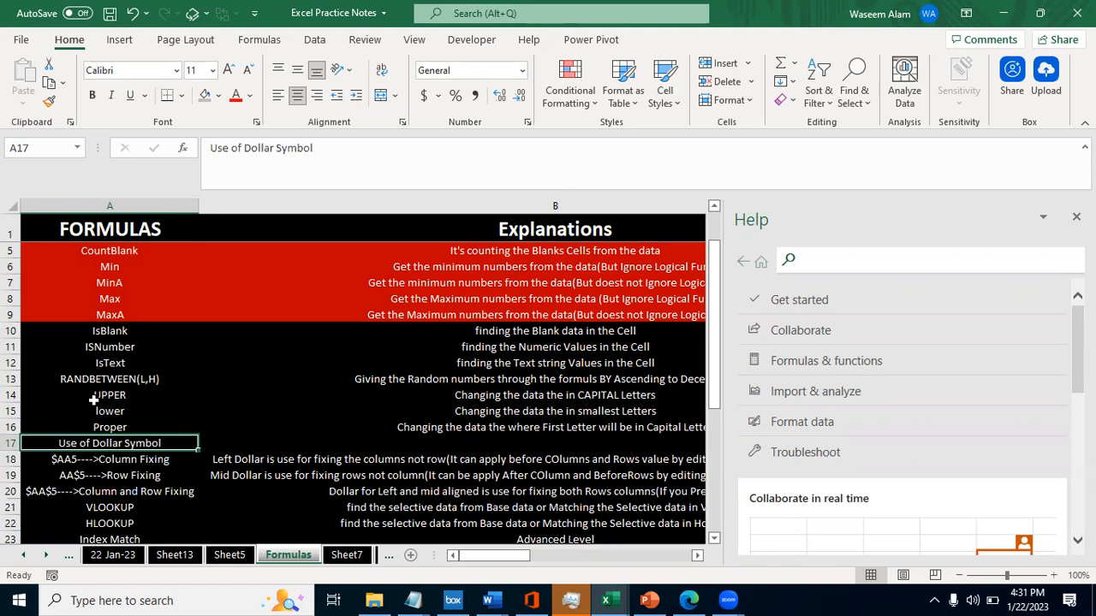
{"action": "key", "text": "Down"}
{"action": "key", "text": "Down"}
{"action": "key", "text": "Down"}
{"action": "key", "text": "Up"}
{"action": "key", "text": "Down"}
{"action": "key", "text": "Down"}
{"action": "key", "text": "Down"}
{"action": "key", "text": "Down"}
{"action": "key", "text": "Down"}
{"action": "key", "text": "Down"}
{"action": "key", "text": "Down"}
{"action": "key", "text": "Down"}
{"action": "key", "text": "Down"}
{"action": "key", "text": "Down"}
{"action": "key", "text": "Up"}
{"action": "key", "text": "Up"}
{"action": "key", "text": "Up"}
{"action": "key", "text": "Up"}
{"action": "key", "text": "Up"}
{"action": "key", "text": "Up"}
{"action": "key", "text": "Up"}
{"action": "key", "text": "Up"}
{"action": "key", "text": "Up"}
{"action": "key", "text": "Up"}
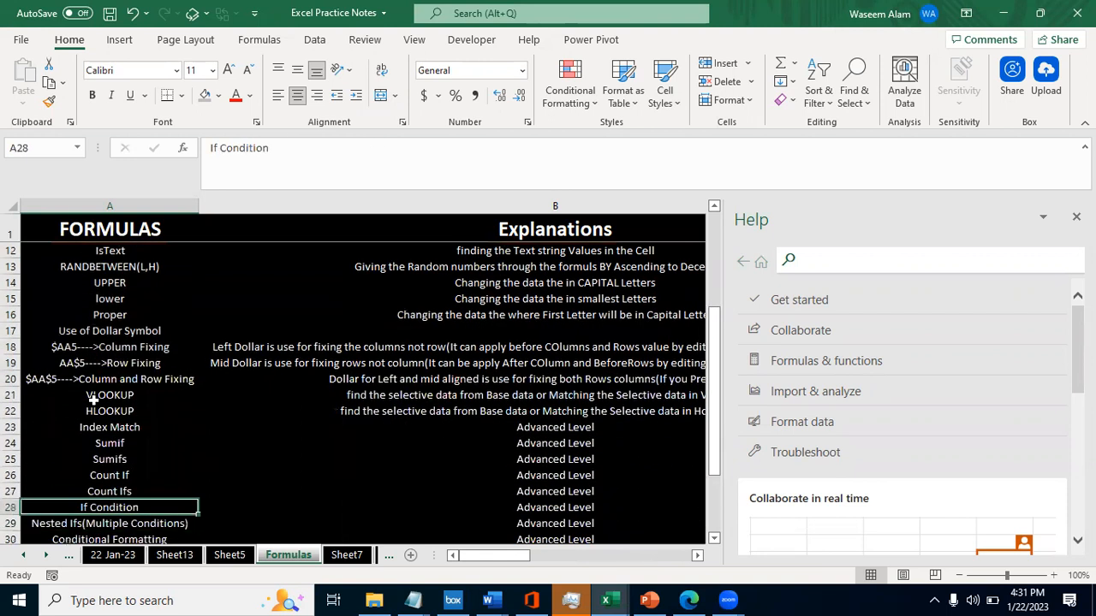
{"action": "key", "text": "Up"}
{"action": "key", "text": "Down"}
{"action": "key", "text": "Down"}
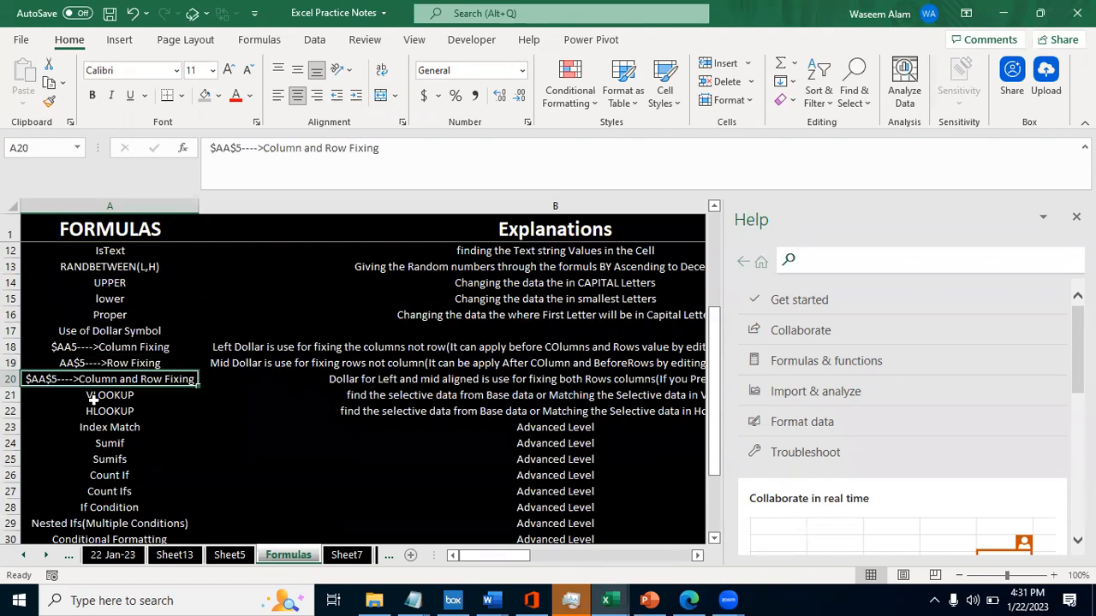
- View the dollar-fixing examples on Sheet5, including the one in G16, and return to the Formulas sheet
{"action": "key", "text": "ctrl+Page_Up"}
{"action": "key", "text": "Right"}
{"action": "key", "text": "Left"}
{"action": "key", "text": "ctrl+Page_Down"}
{"action": "key", "text": "ctrl+Page_Up"}
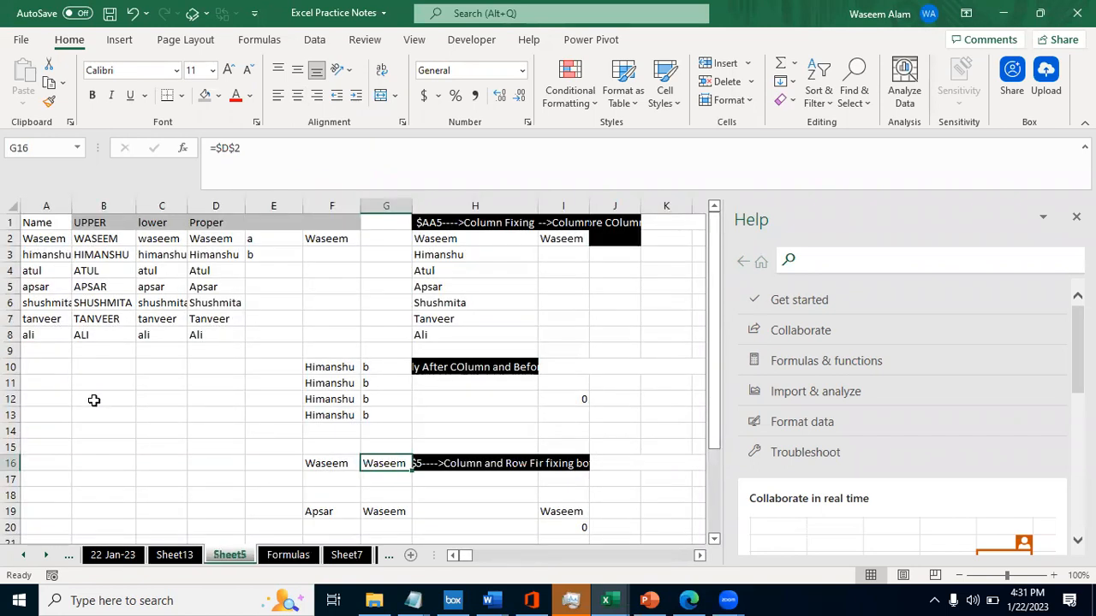
{"action": "key", "text": "ctrl+Page_Down"}
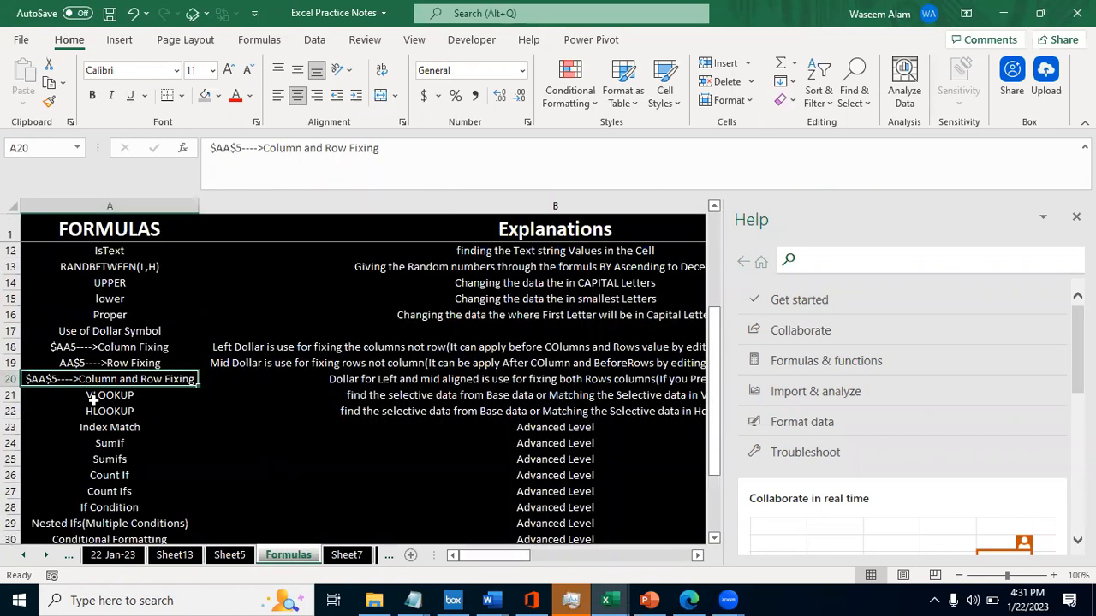
- Read the explanation of Column and Row Fixing in B20 and return to its topic in A20
{"action": "key", "text": "Up"}
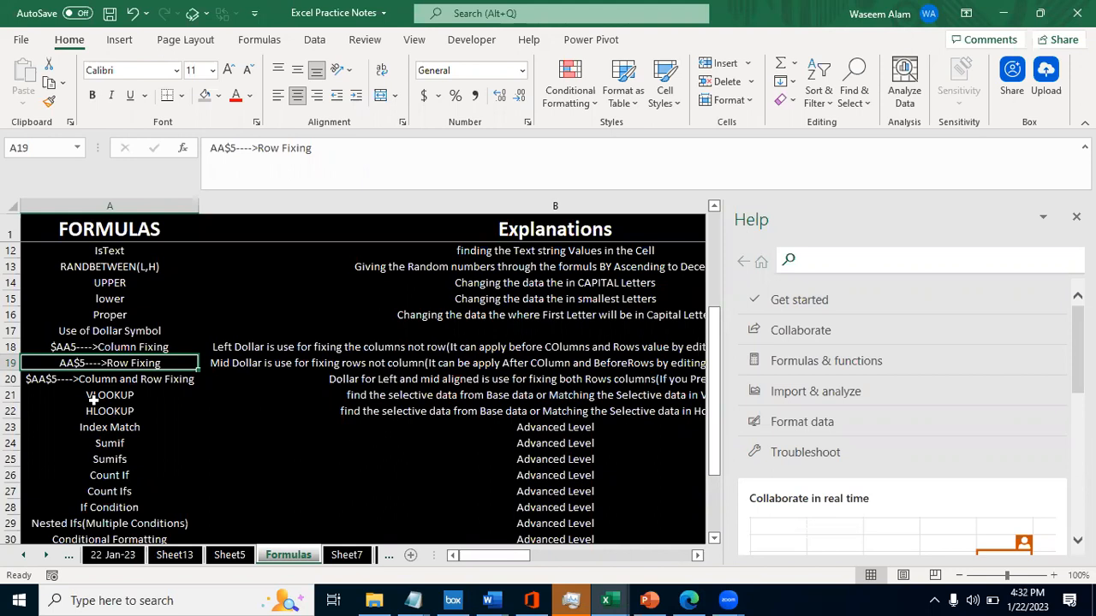
{"action": "key", "text": "Down"}
{"action": "key", "text": "Right"}
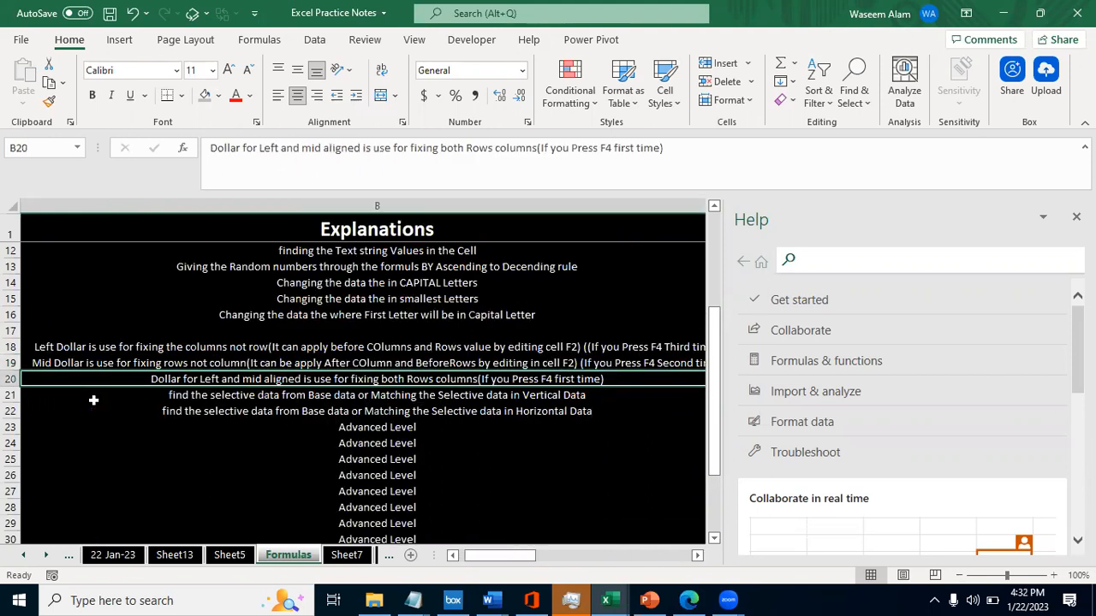
{"action": "key", "text": "Left"}
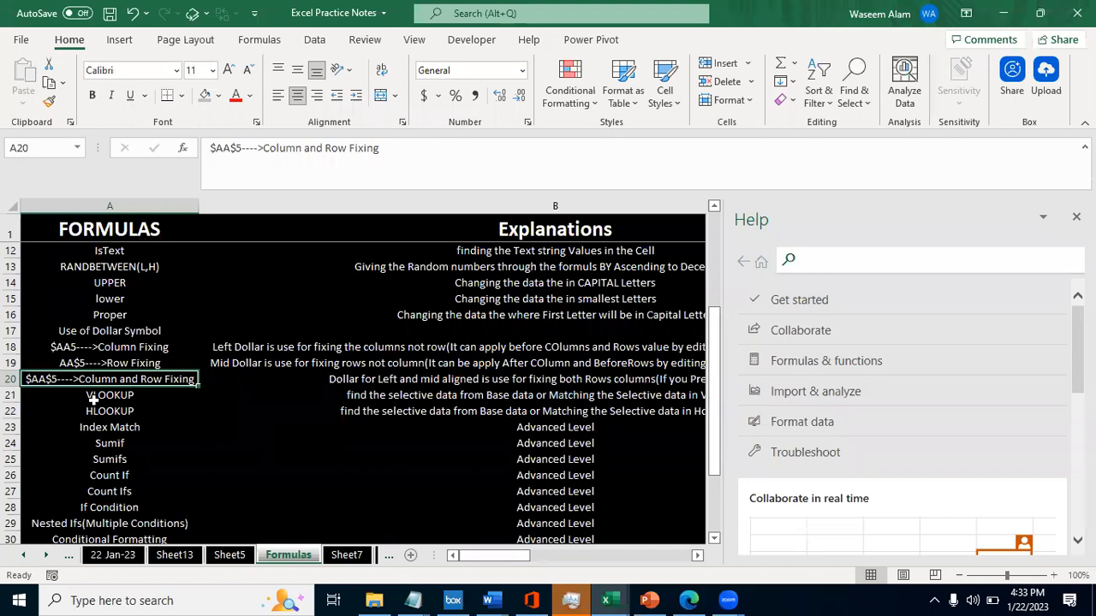
- Highlight the formula names from VLOOKUP through Text to Columns in the FORMULAS column
{"action": "key", "text": "Down"}
{"action": "key", "text": "Down"}
{"action": "key", "text": "Down"}
{"action": "key", "text": "Down"}
{"action": "key", "text": "Up"}
{"action": "key", "text": "Up"}
{"action": "key", "text": "Up"}
{"action": "key", "text": "shift+Down"}
{"action": "key", "text": "shift+Down"}
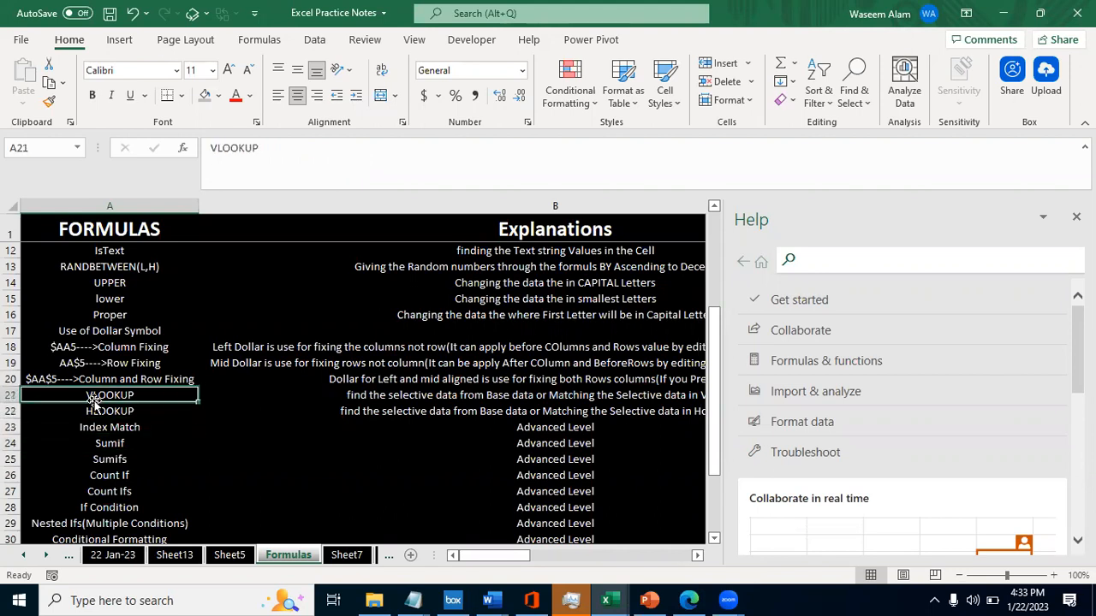
{"action": "key", "text": "shift+Down"}
{"action": "key", "text": "shift+Down"}
{"action": "key", "text": "shift+Down"}
{"action": "key", "text": "shift+Down"}
{"action": "key", "text": "shift+Down"}
{"action": "key", "text": "shift+Down"}
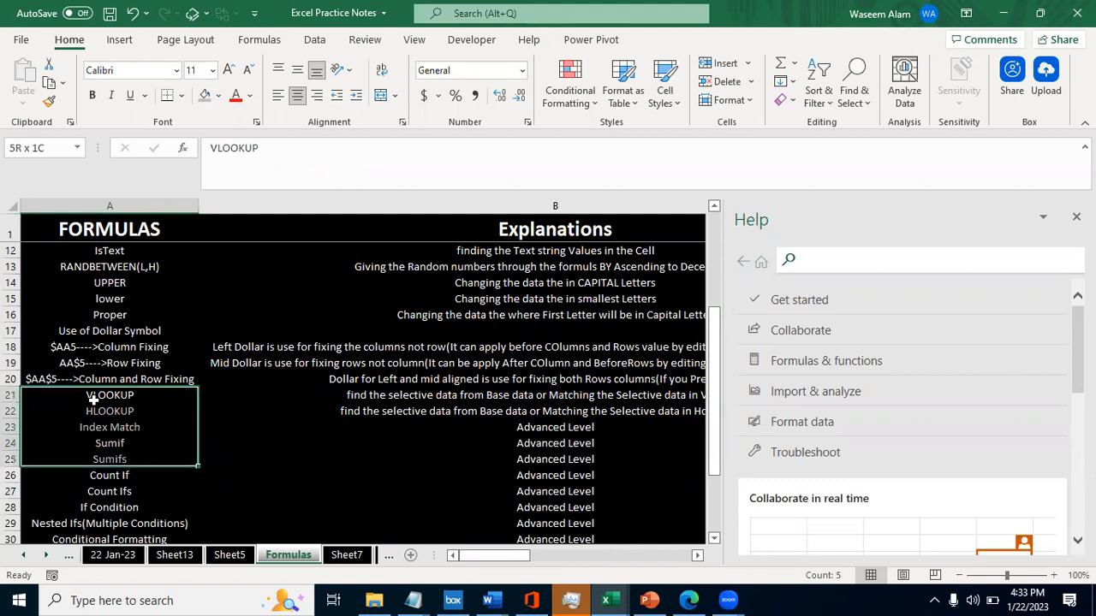
{"action": "scroll", "coordinate": [93, 399], "scroll_direction": "down", "scroll_amount": 2}
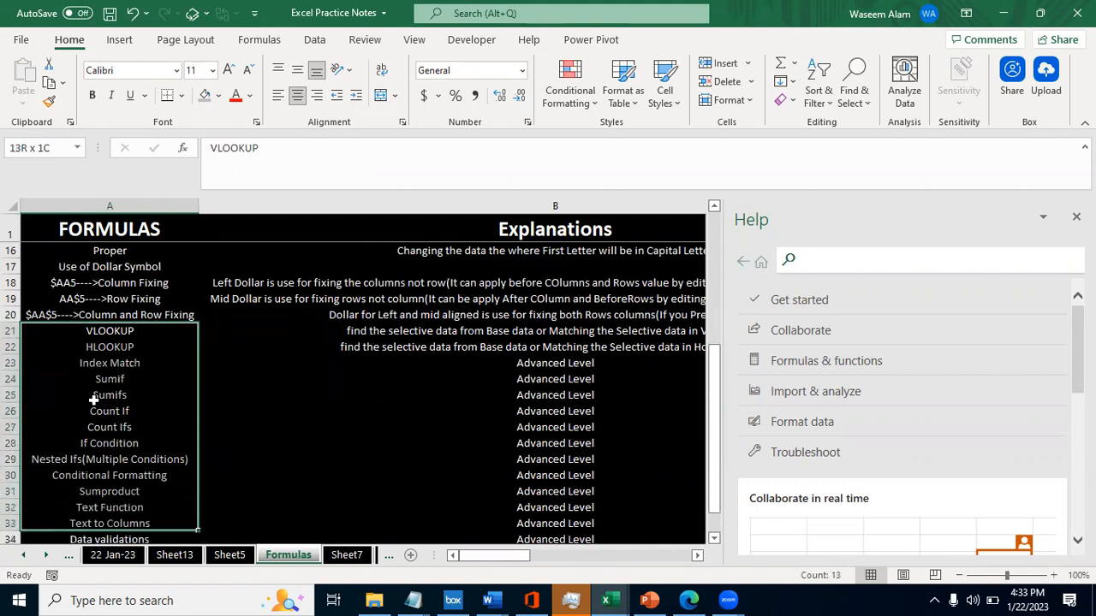
- Review the lookup, Index Match, Sumif, Sumifs, Count If and Count Ifs entries in the FORMULAS column
{"action": "key", "text": "Up"}
{"action": "key", "text": "Down"}
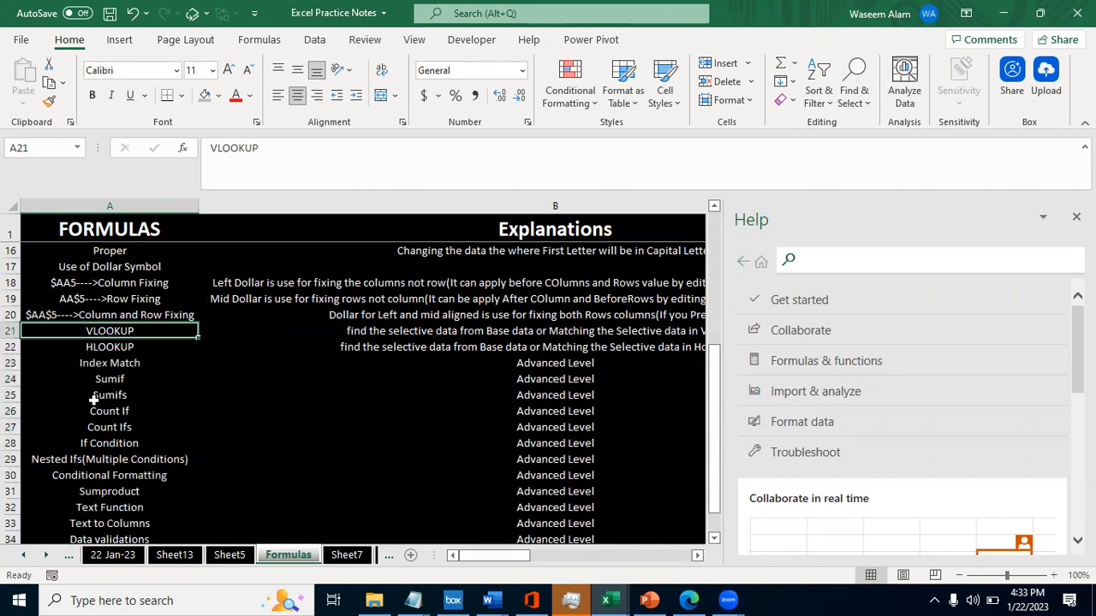
{"action": "key", "text": "Down"}
{"action": "key", "text": "Up"}
{"action": "key", "text": "Down"}
{"action": "key", "text": "Down"}
{"action": "key", "text": "Down"}
{"action": "key", "text": "Down"}
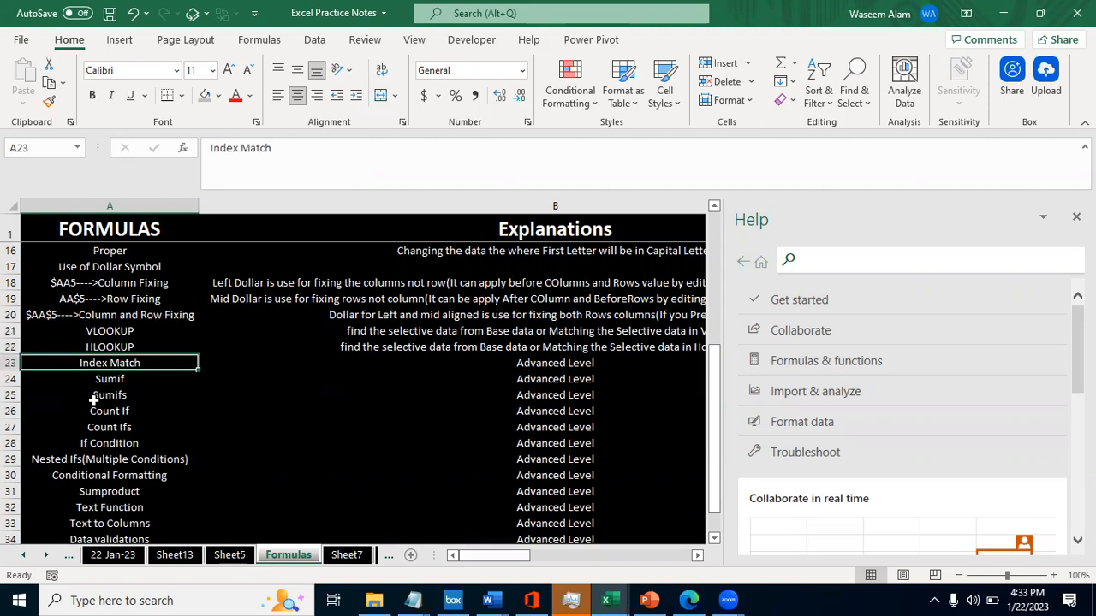
{"action": "key", "text": "Up"}
{"action": "key", "text": "Up"}
{"action": "key", "text": "Down"}
{"action": "key", "text": "Down"}
{"action": "key", "text": "Down"}
{"action": "key", "text": "Down"}
{"action": "key", "text": "Down"}
{"action": "key", "text": "Up"}
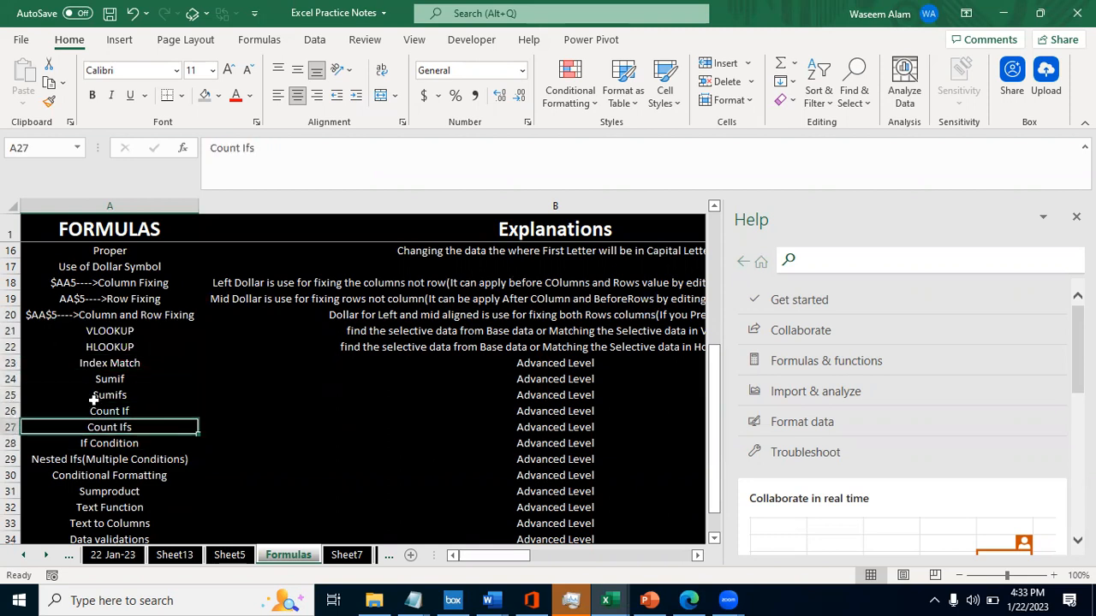
{"action": "key", "text": "Up"}
{"action": "key", "text": "Up"}
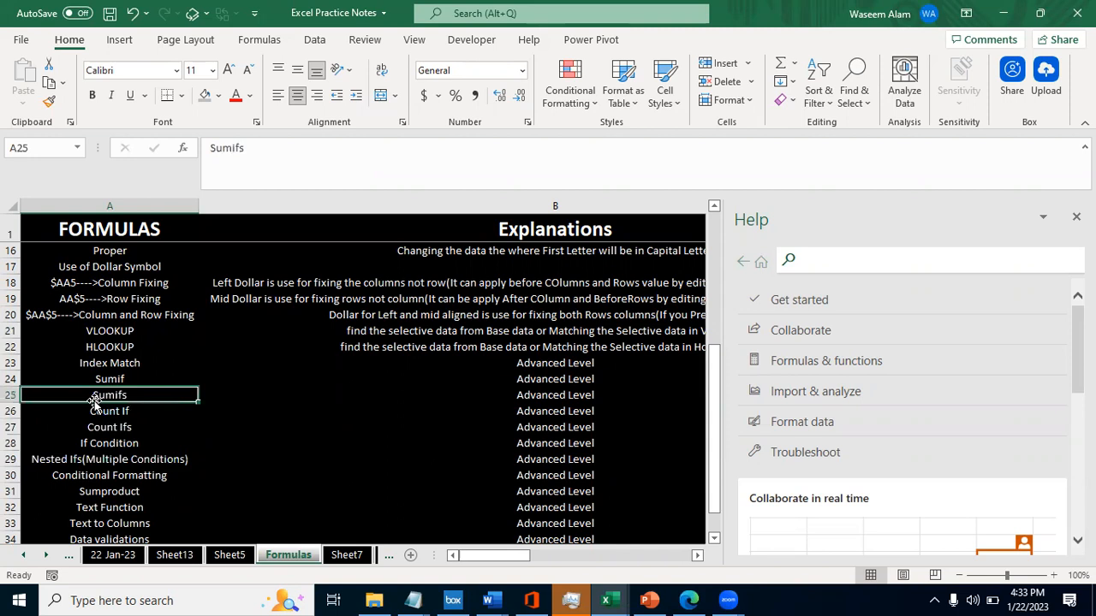
{"action": "key", "text": "Up"}
{"action": "key", "text": "Up"}
{"action": "key", "text": "Up"}
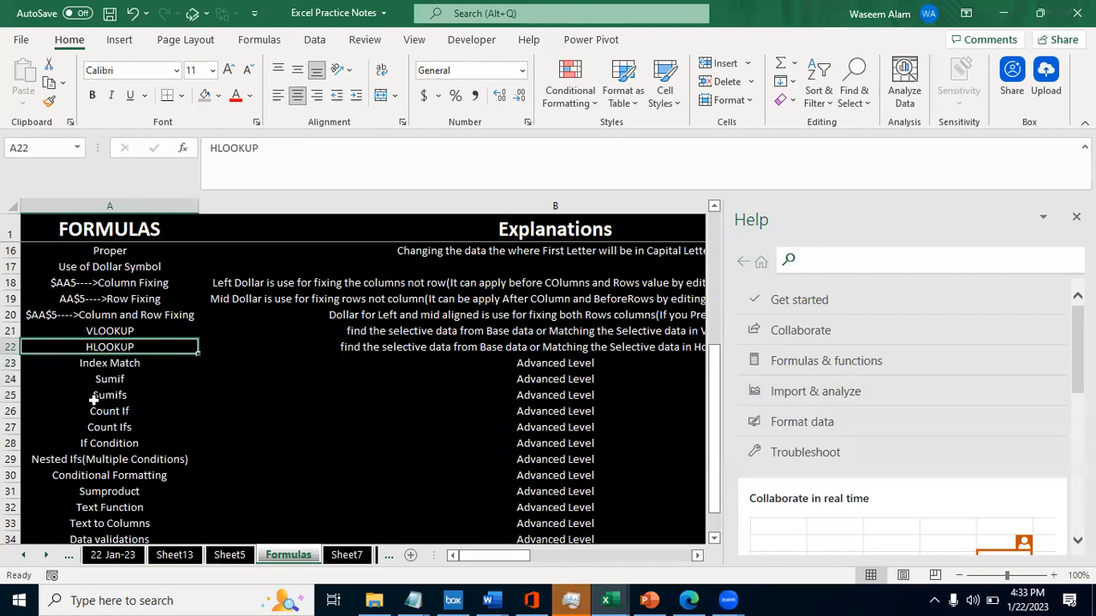
- Go through the remaining advanced topics in the FORMULAS column, past Text Function and Data validations to the end of the list
{"action": "key", "text": "Down"}
{"action": "key", "text": "Down"}
{"action": "key", "text": "Down"}
{"action": "key", "text": "Down"}
{"action": "key", "text": "Down"}
{"action": "key", "text": "Down"}
{"action": "key", "text": "Down"}
{"action": "key", "text": "Down"}
{"action": "key", "text": "Down"}
{"action": "key", "text": "Down"}
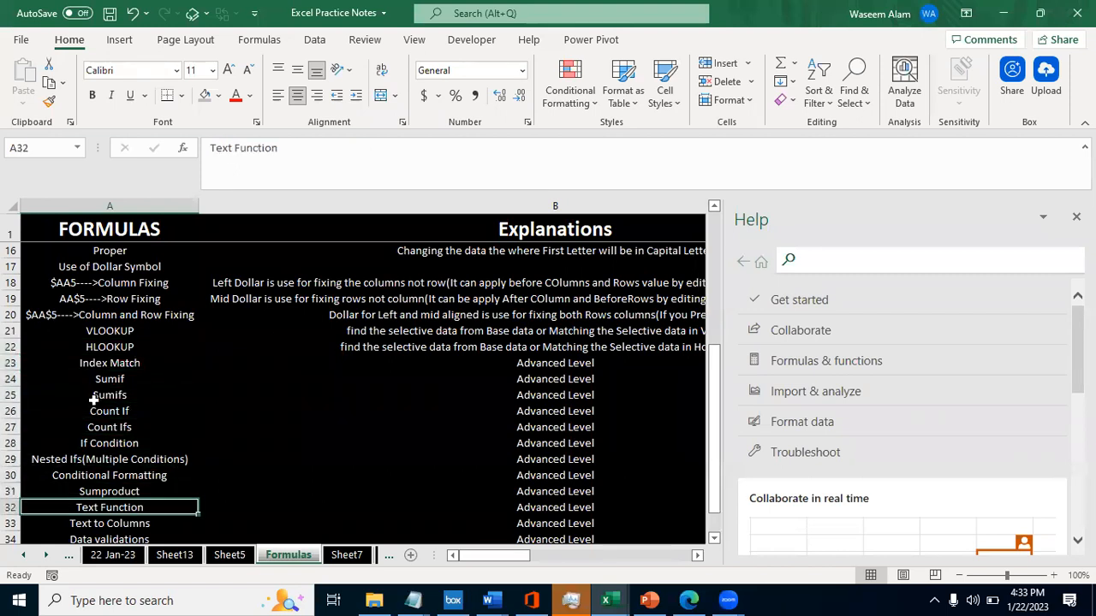
{"action": "key", "text": "Down"}
{"action": "key", "text": "Down"}
{"action": "key", "text": "Down"}
{"action": "key", "text": "Down"}
{"action": "key", "text": "Down"}
{"action": "key", "text": "Down"}
{"action": "key", "text": "Down"}
{"action": "key", "text": "Down"}
{"action": "key", "text": "Down"}
{"action": "key", "text": "Down"}
{"action": "key", "text": "Down"}
{"action": "key", "text": "Up"}
{"action": "key", "text": "Up"}
{"action": "key", "text": "Up"}
{"action": "key", "text": "Up"}
{"action": "key", "text": "Up"}
{"action": "key", "text": "Up"}
{"action": "key", "text": "Up"}
{"action": "key", "text": "Up"}
{"action": "key", "text": "Up"}
{"action": "key", "text": "Up"}
{"action": "key", "text": "Up"}
{"action": "key", "text": "Up"}
{"action": "key", "text": "Up"}
{"action": "key", "text": "Up"}
{"action": "key", "text": "Up"}
{"action": "key", "text": "Up"}
{"action": "key", "text": "Up"}
{"action": "key", "text": "Up"}
{"action": "key", "text": "Up"}
{"action": "key", "text": "Up"}
{"action": "key", "text": "Down"}
{"action": "key", "text": "Down"}
{"action": "key", "text": "Down"}
{"action": "key", "text": "Down"}
{"action": "key", "text": "Down"}
{"action": "key", "text": "Down"}
{"action": "key", "text": "Down"}
{"action": "key", "text": "Down"}
{"action": "key", "text": "Down"}
{"action": "key", "text": "Down"}
{"action": "key", "text": "Down"}
{"action": "key", "text": "Down"}
{"action": "key", "text": "Down"}
{"action": "key", "text": "Down"}
{"action": "key", "text": "Down"}
{"action": "key", "text": "Down"}
{"action": "key", "text": "Down"}
{"action": "key", "text": "Down"}
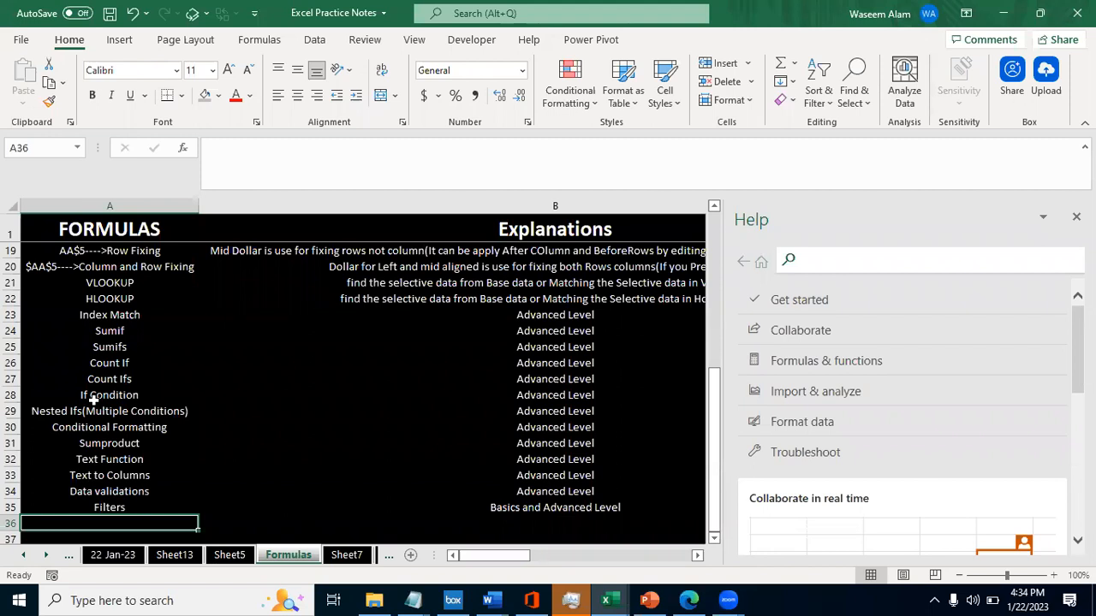
- Switch to File Explorer, open the Excel Course of 2023 presentation from the Advanced Excel Files folder, and display its Formulas slide
{"action": "key", "text": "alt+Tab"}
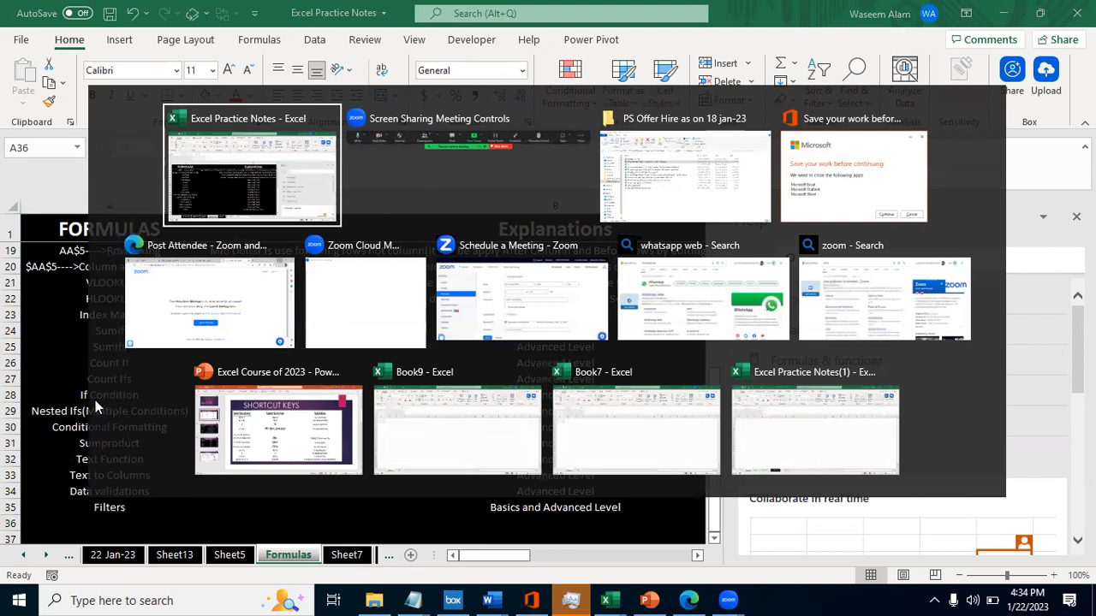
{"action": "key", "text": "alt"}
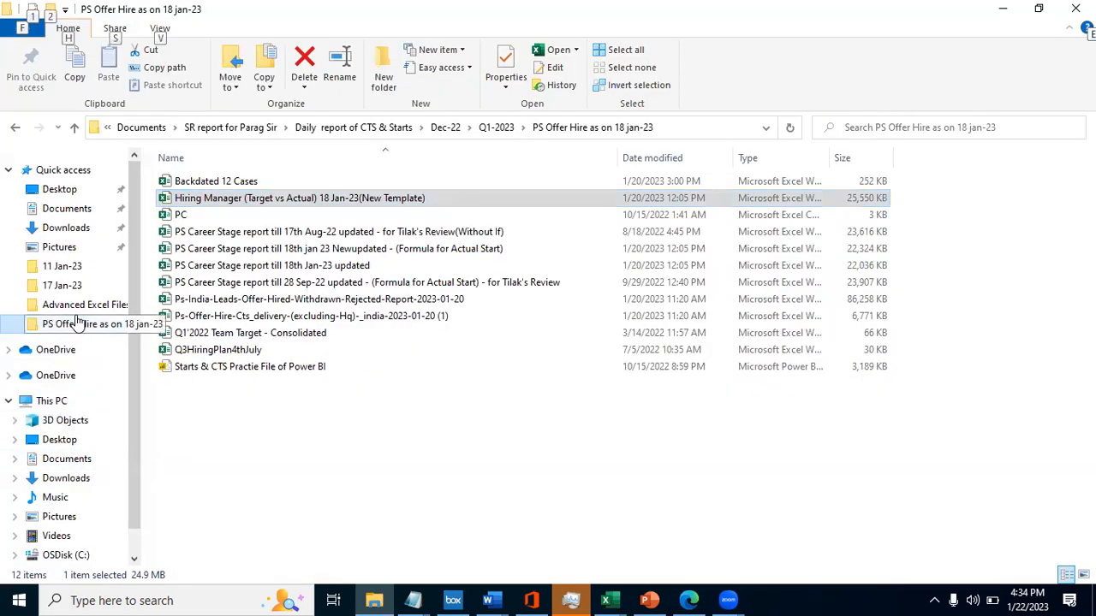
{"action": "left_click", "coordinate": [68, 310]}
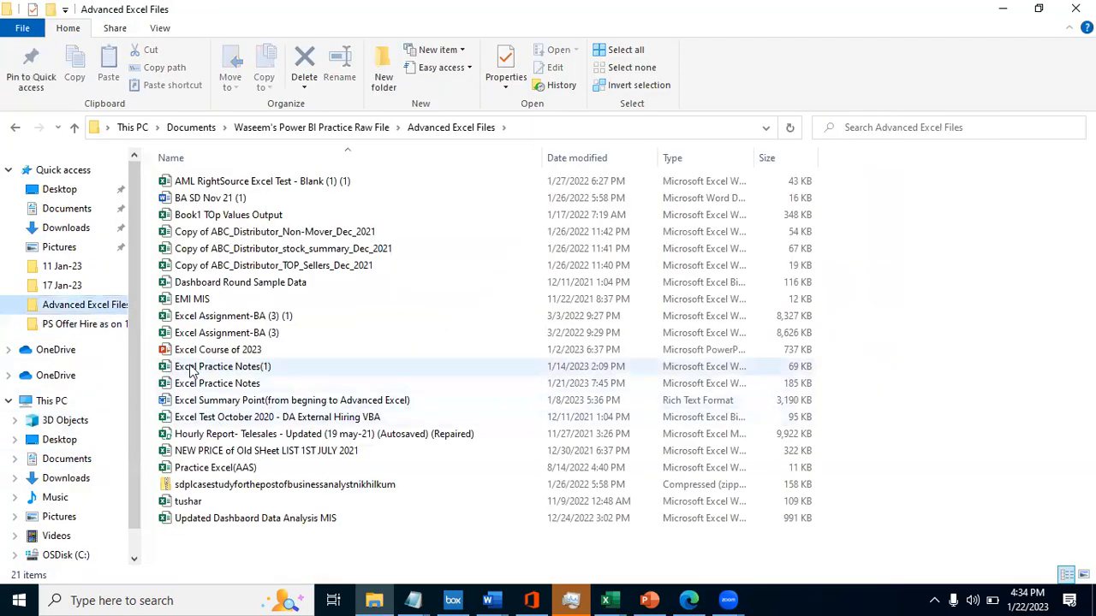
{"action": "double_click", "coordinate": [178, 354]}
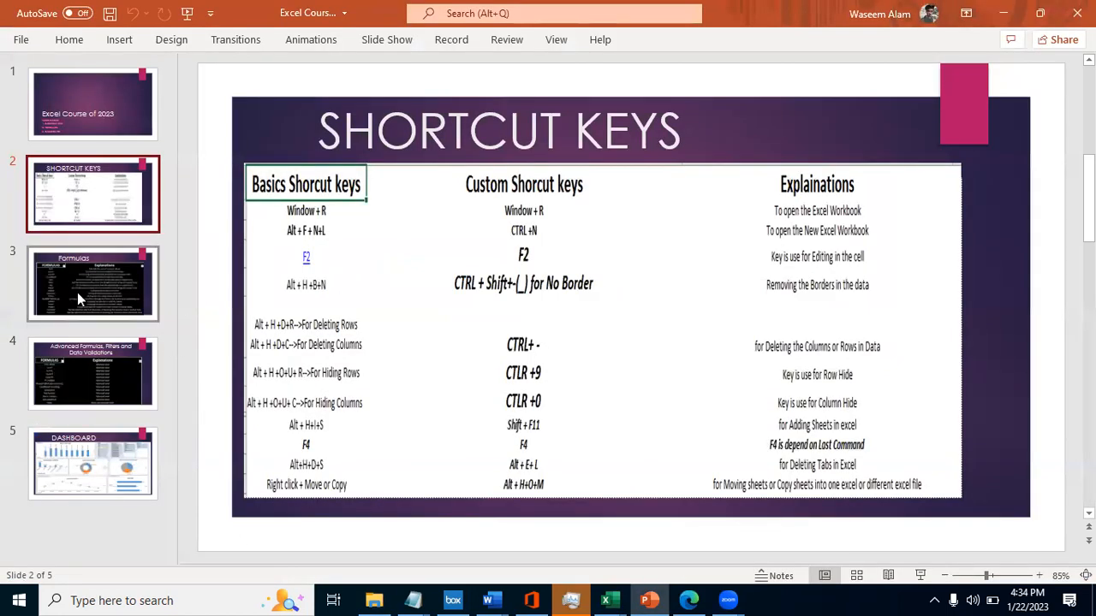
{"action": "left_click", "coordinate": [79, 363]}
{"action": "left_click", "coordinate": [109, 295]}
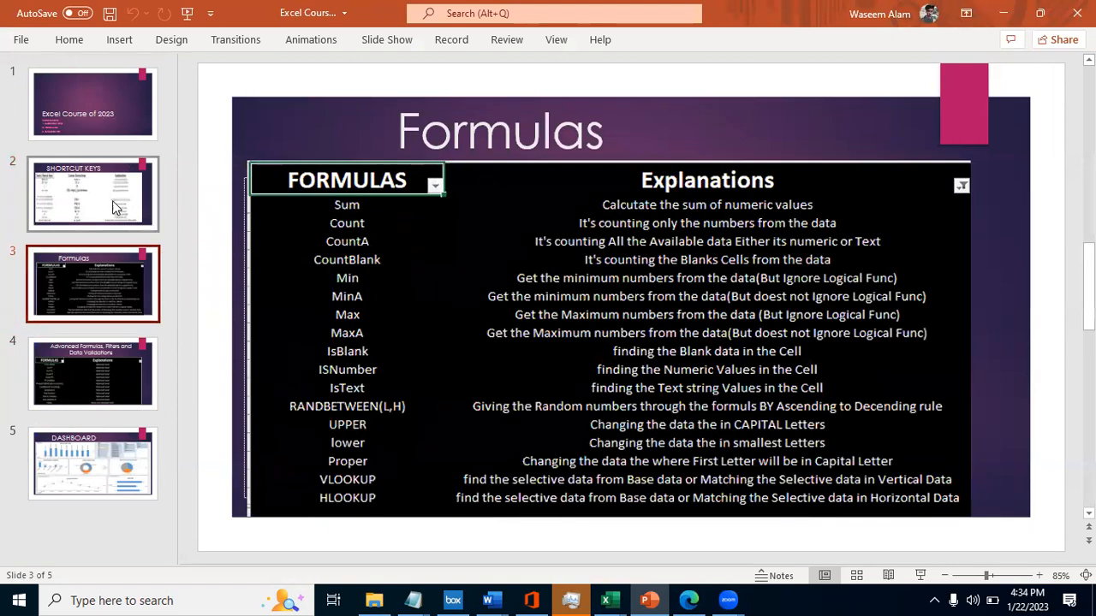